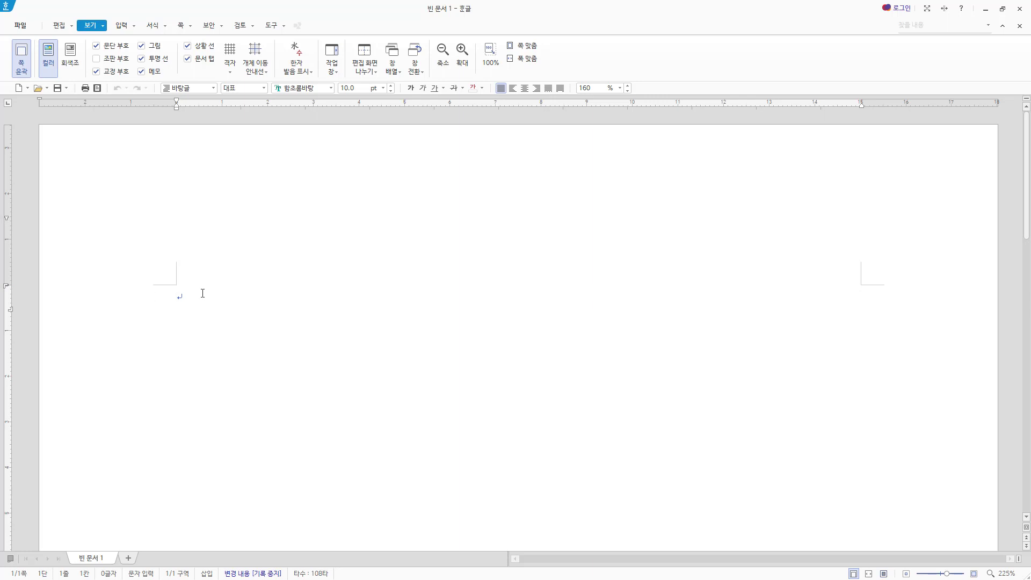
- Examine the exercise instructions covering time limit, save location, page margins, columns, table data alignment and color themes
left_click(1002, 9)
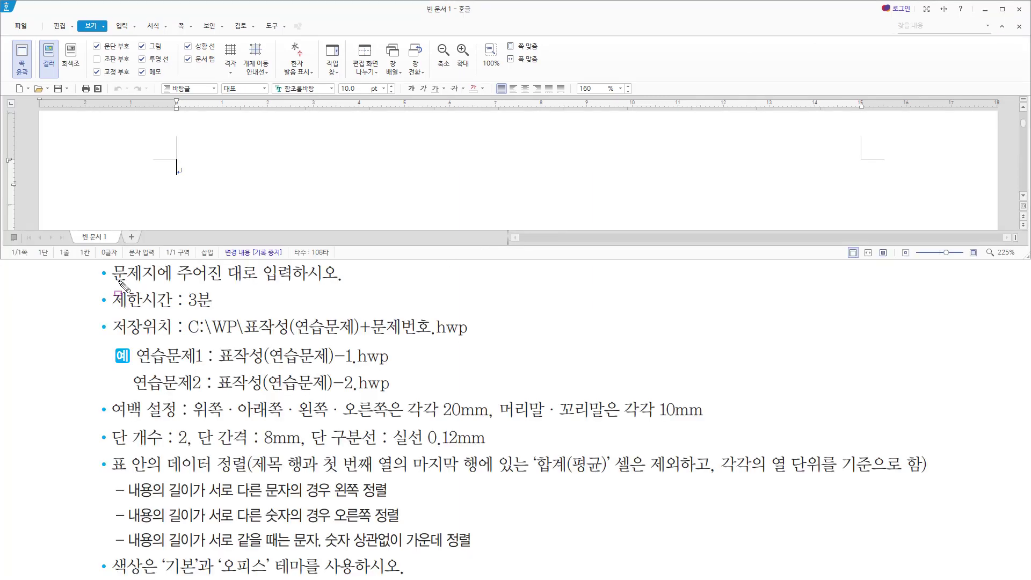
left_click_drag(110, 281, 236, 282)
left_click_drag(299, 286, 342, 282)
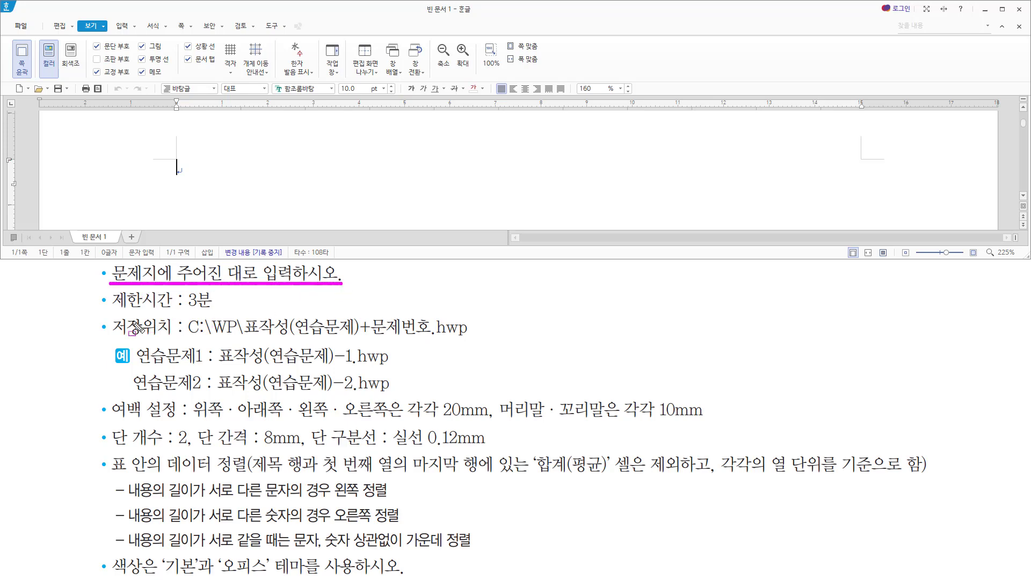
left_click_drag(121, 310, 205, 312)
left_click_drag(107, 339, 244, 336)
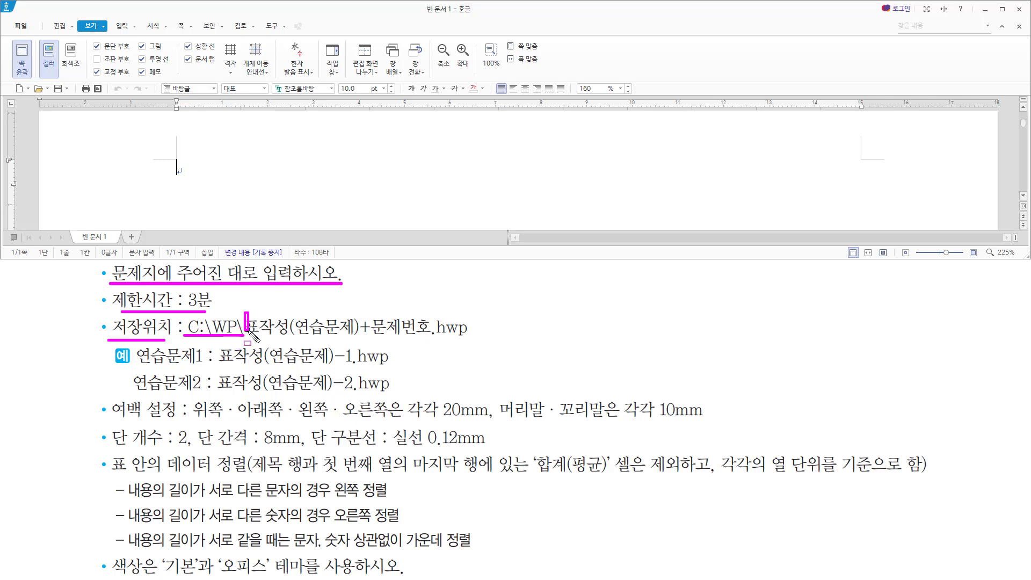
left_click_drag(245, 313, 361, 341)
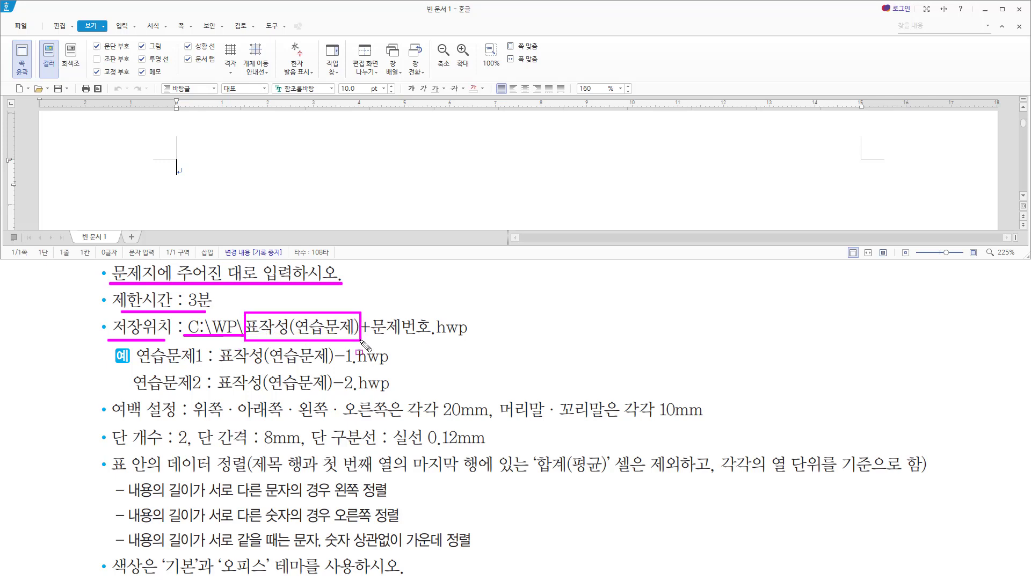
left_click_drag(361, 337, 431, 338)
left_click_drag(217, 366, 387, 366)
mouse_move(215, 393)
left_mouse_down()
mouse_move(396, 393)
mouse_move(352, 376)
mouse_move(352, 391)
left_mouse_up()
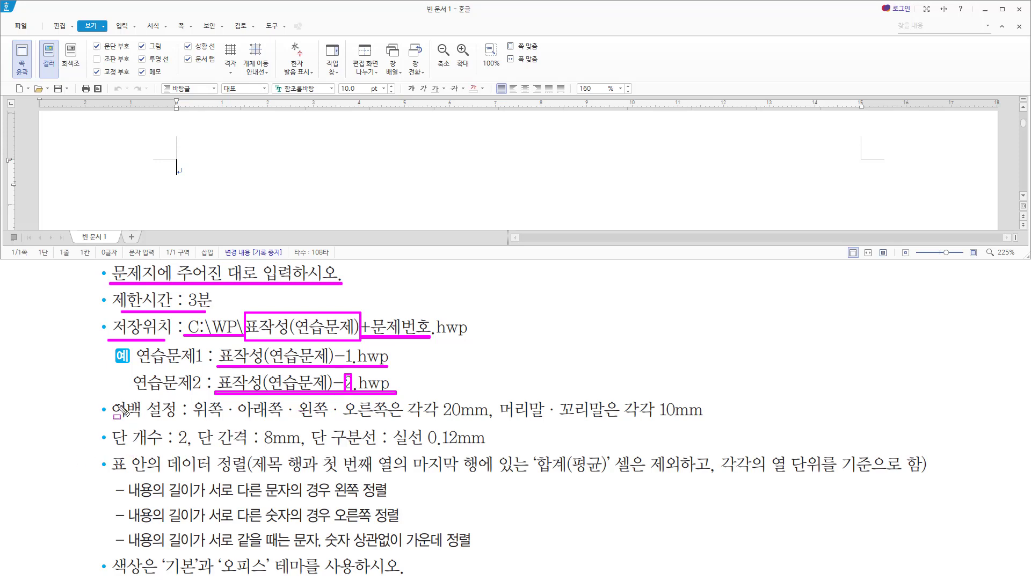
key("Escape")
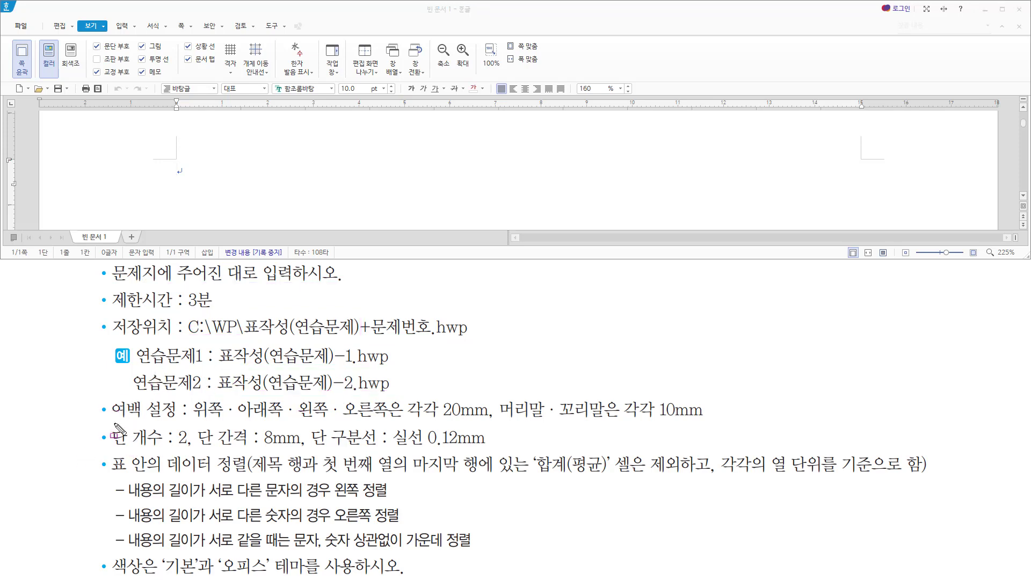
left_click_drag(112, 419, 702, 420)
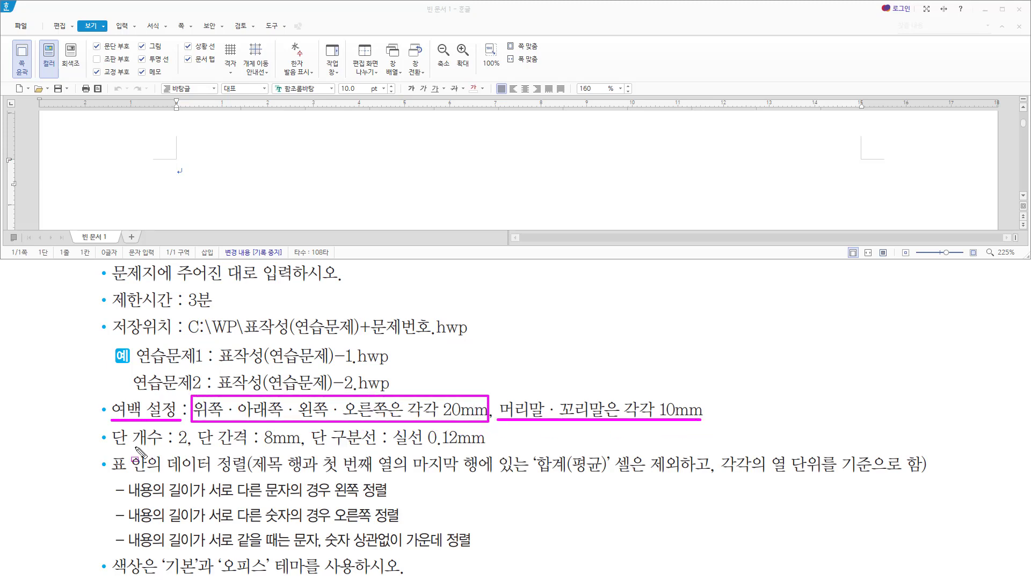
left_click_drag(111, 447, 485, 449)
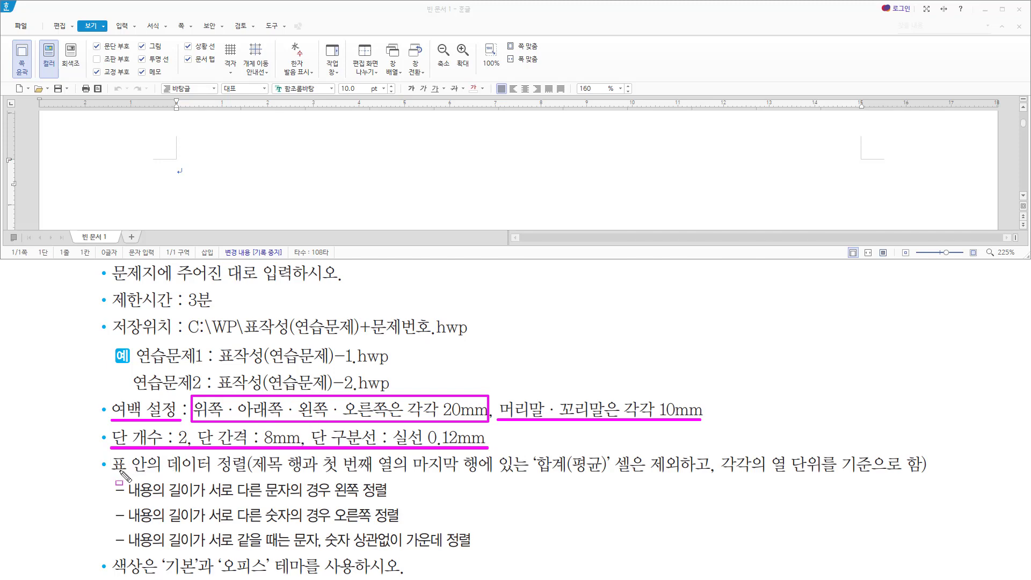
left_click_drag(114, 476, 237, 475)
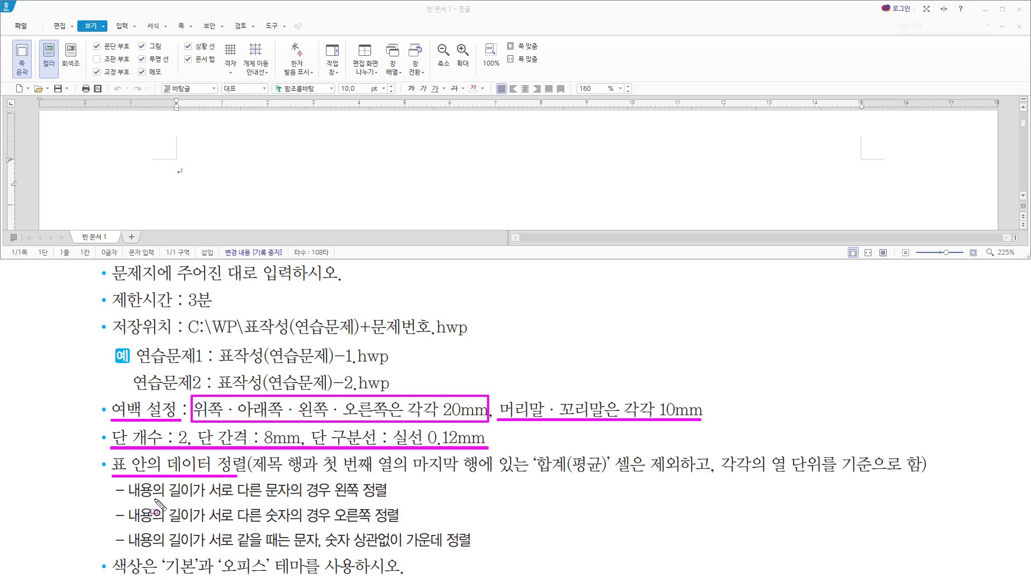
left_click_drag(127, 499, 332, 499)
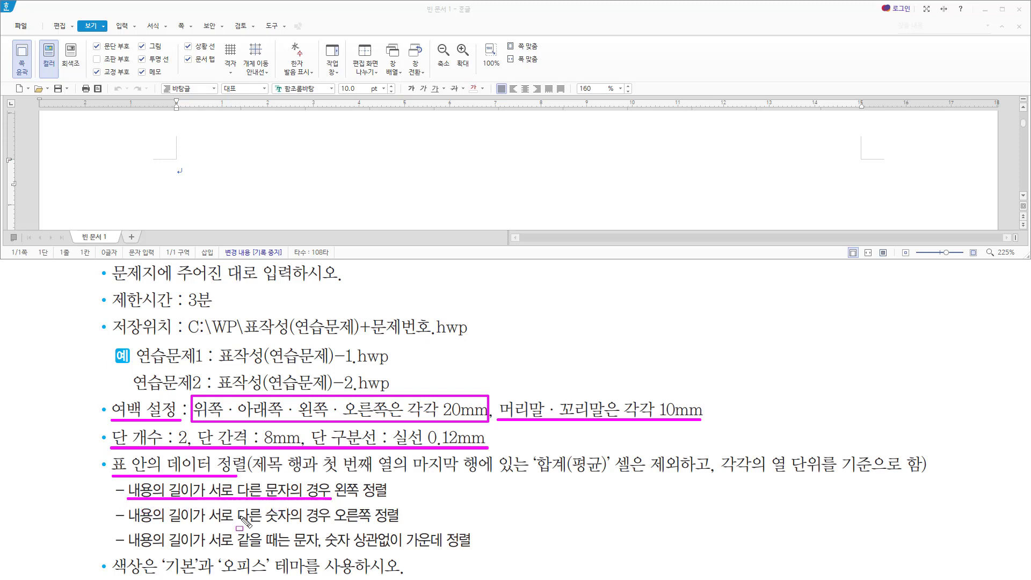
left_click_drag(128, 528, 329, 528)
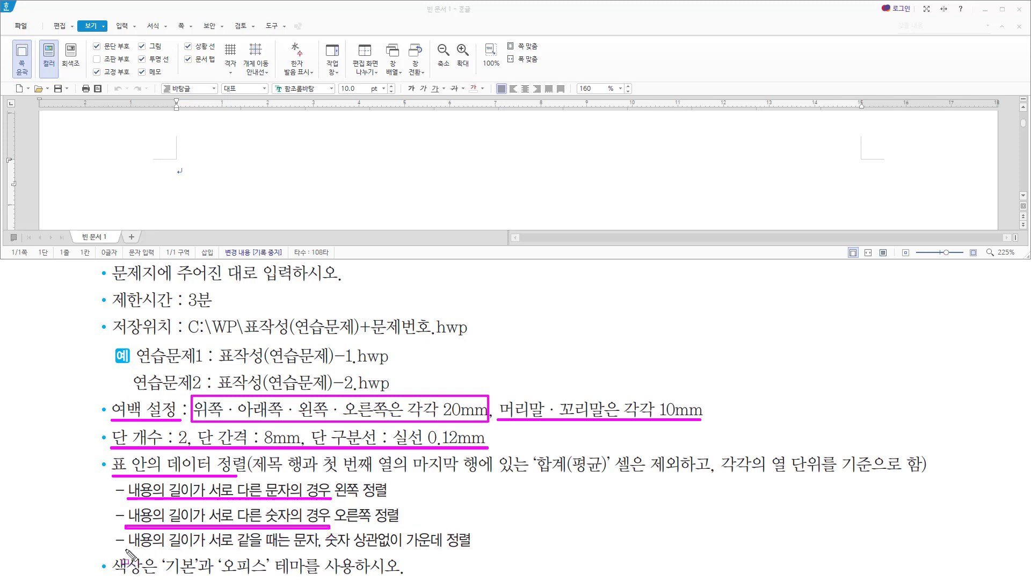
left_click_drag(124, 548, 411, 549)
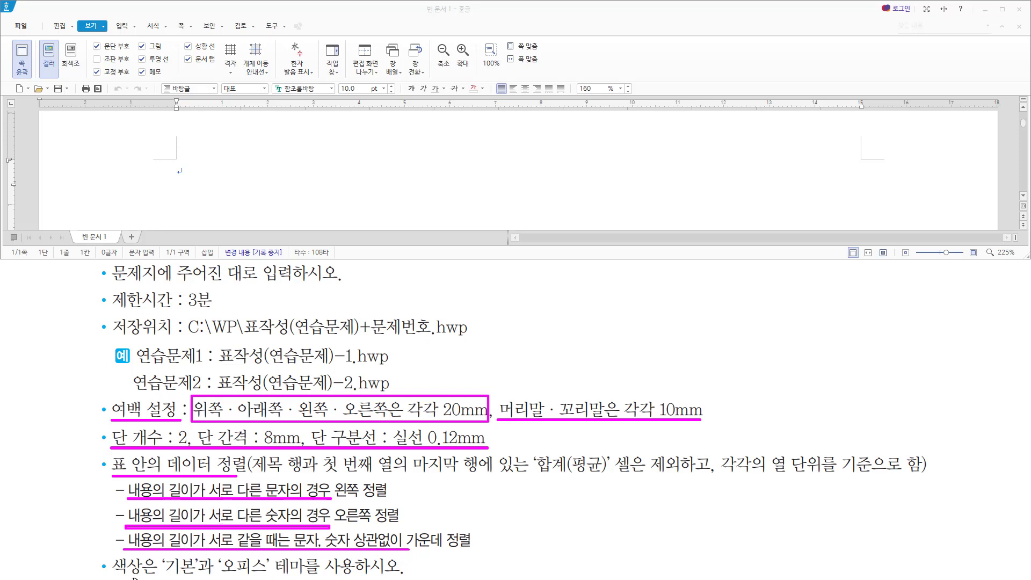
left_click_drag(158, 577, 402, 577)
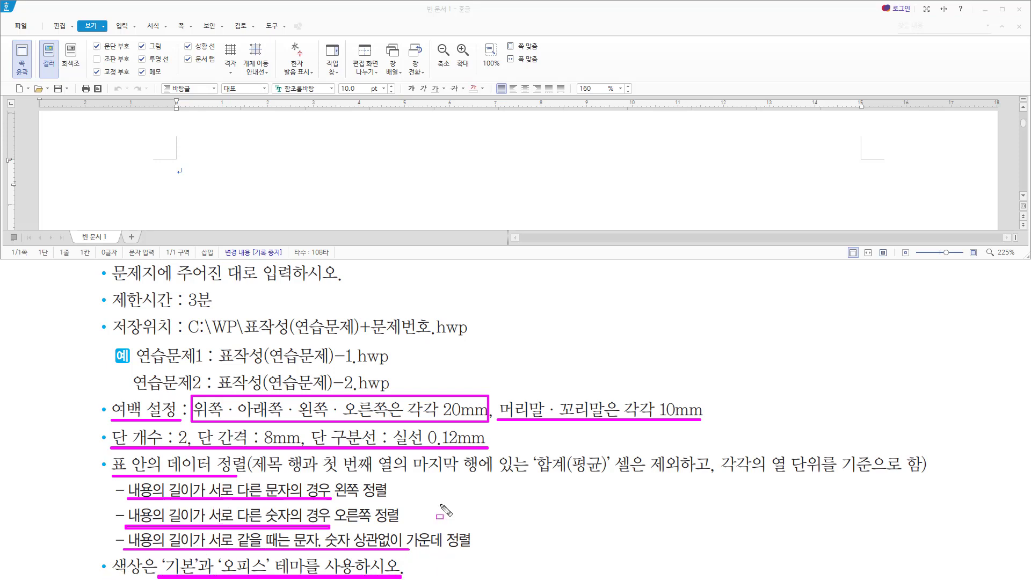
key("Escape")
- Set the page's top, bottom, left and right margins to 20 mm and the header and footer margins to 10 mm
left_click(304, 173)
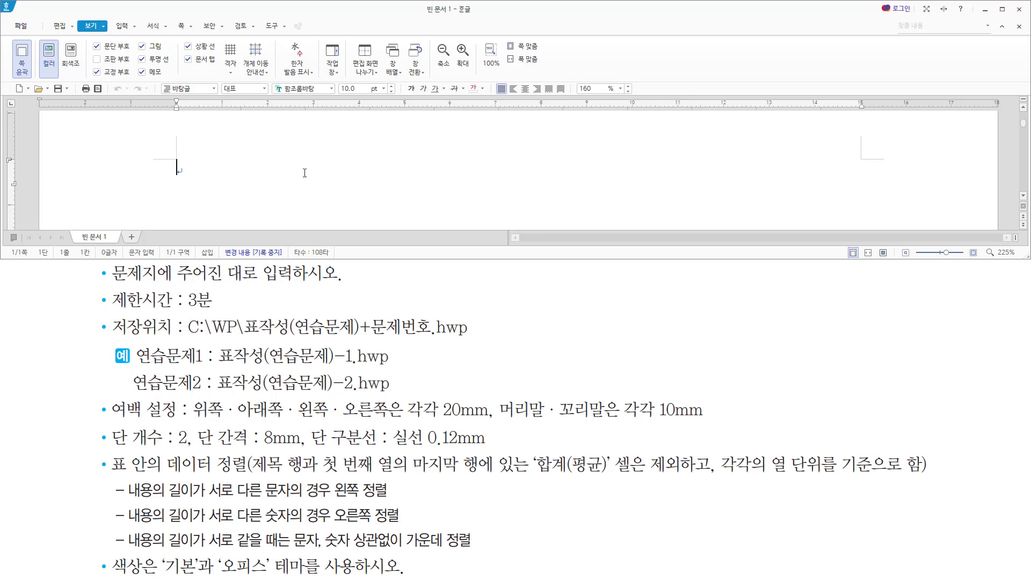
key("F7")
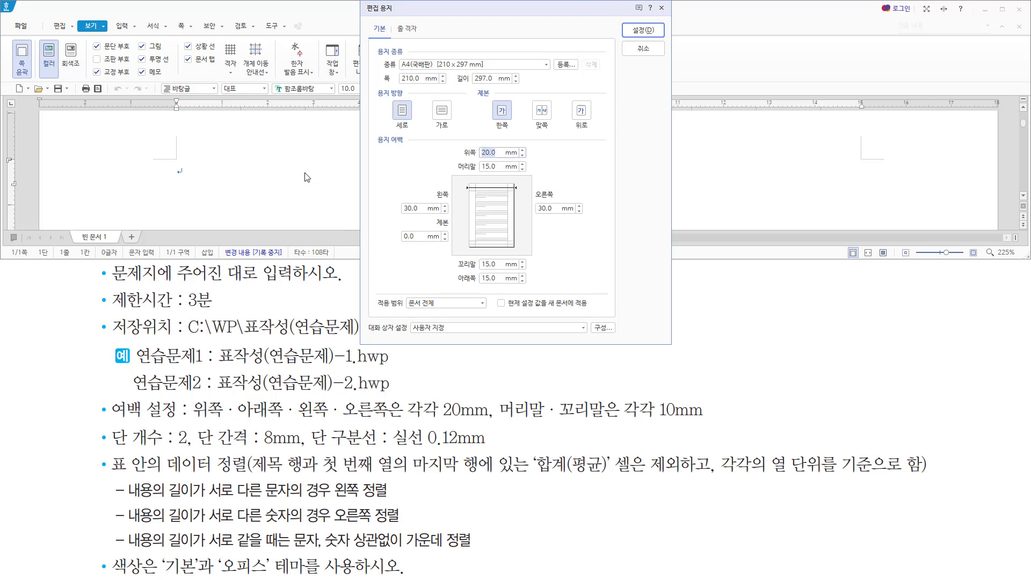
type("20")
key("Tab")
type("10")
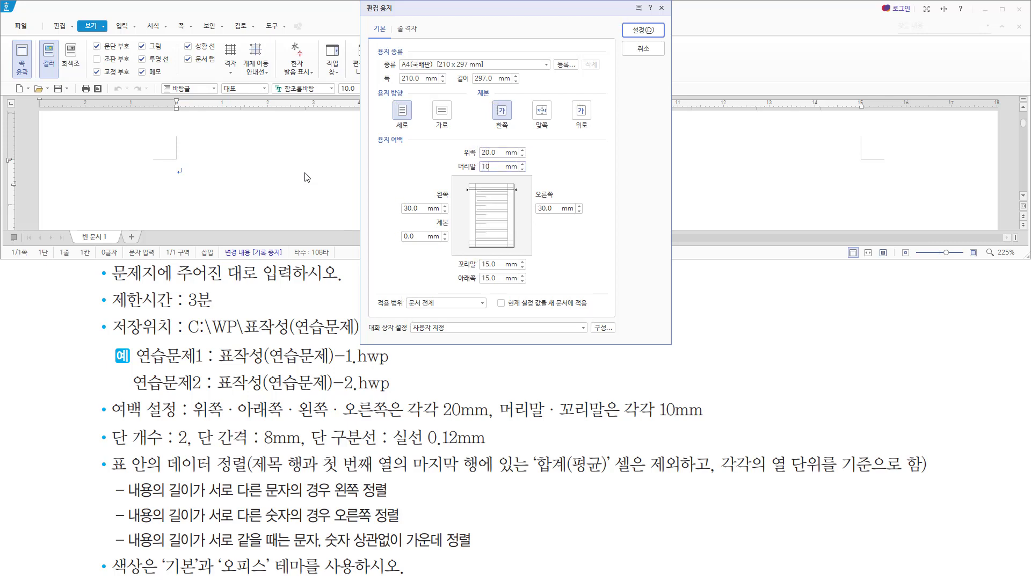
key("Tab")
type("20")
key("Tab")
type("20")
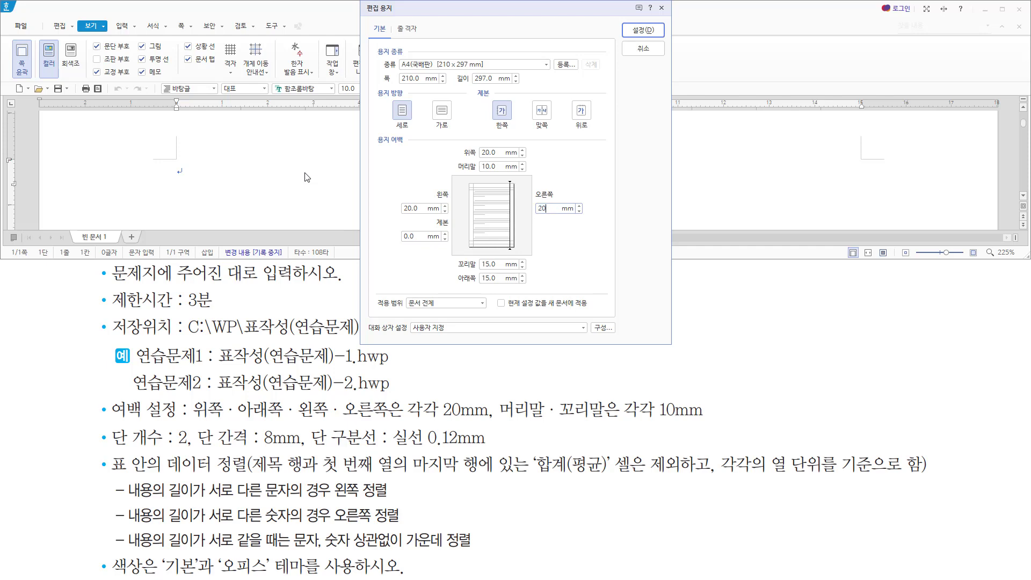
key("Tab")
type("10")
key("Tab")
type("20")
key("Return")
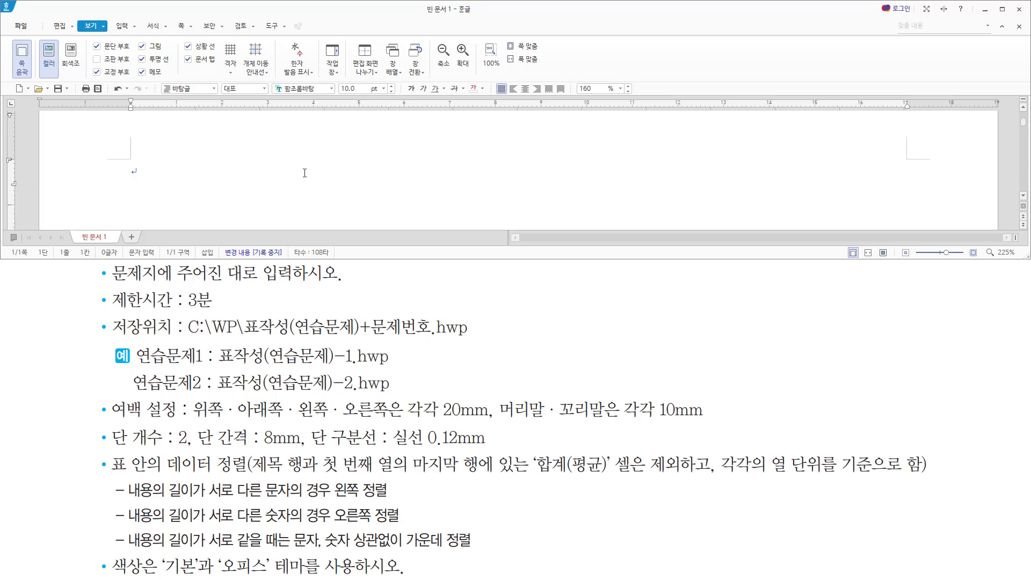
- Split the whole document into two columns with 8 mm spacing and a solid 0.12 mm divider line
key("alt")
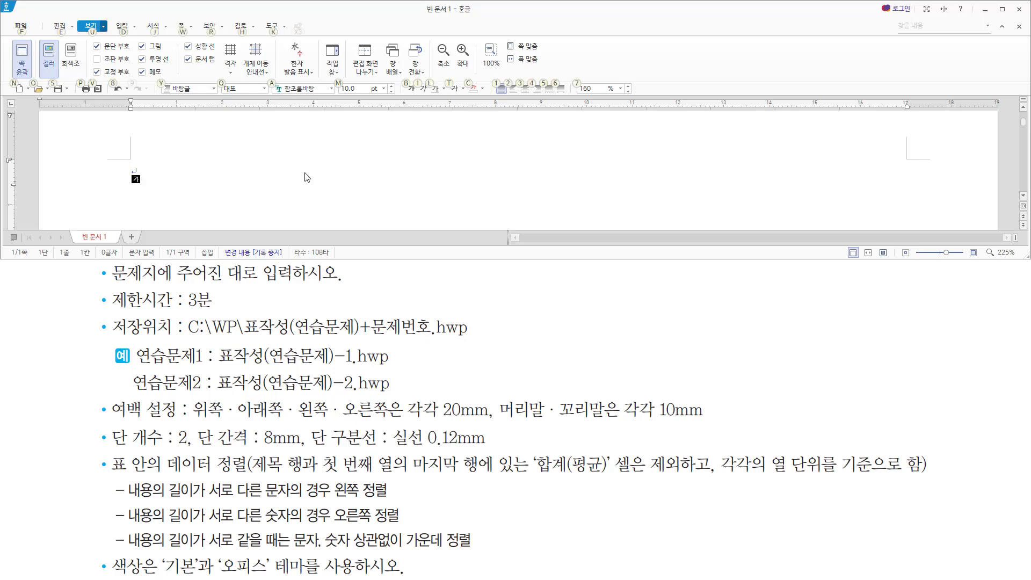
key("e")
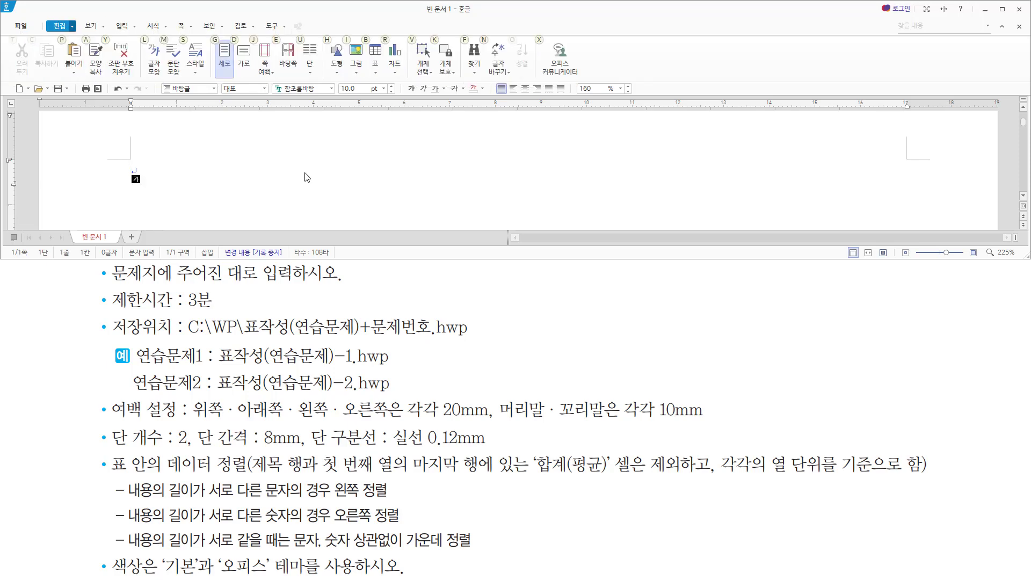
key("u")
key("s")
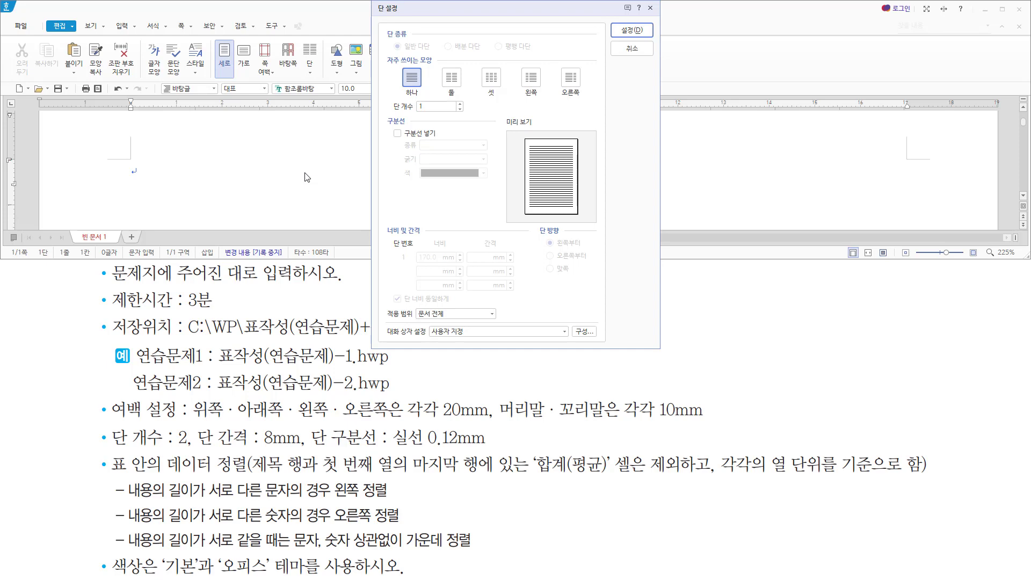
key("alt")
key("w")
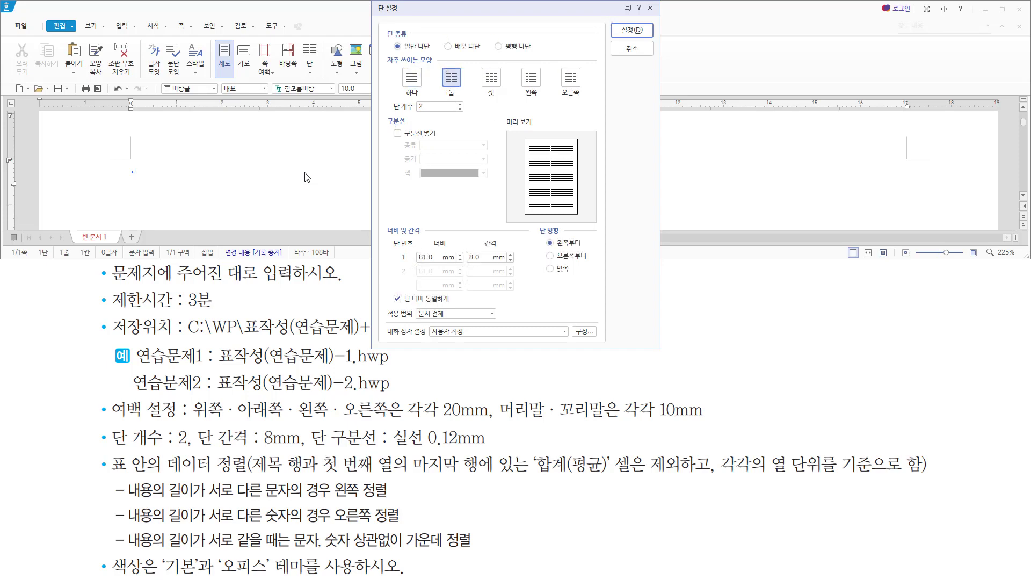
key("alt+f")
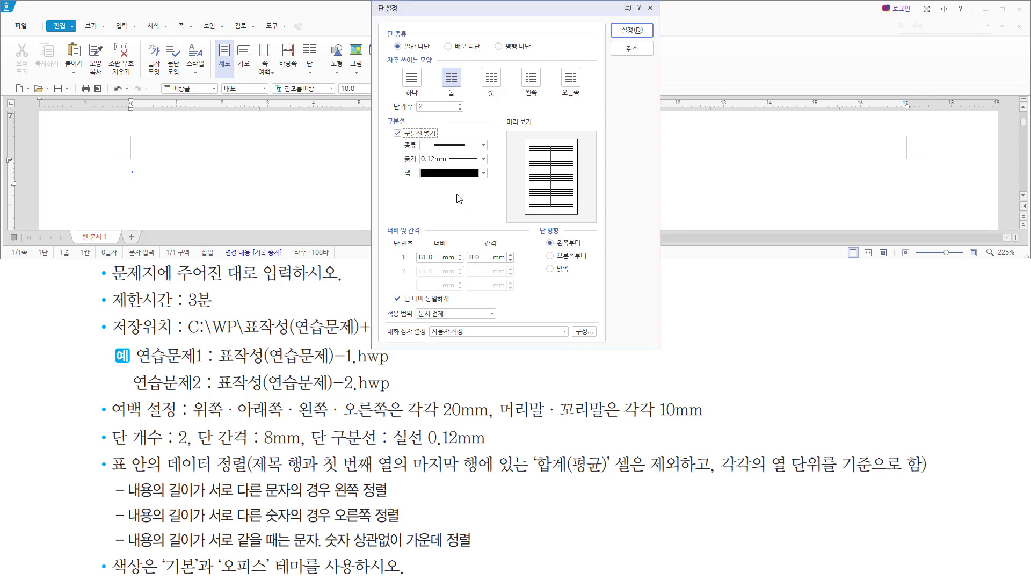
key("Return")
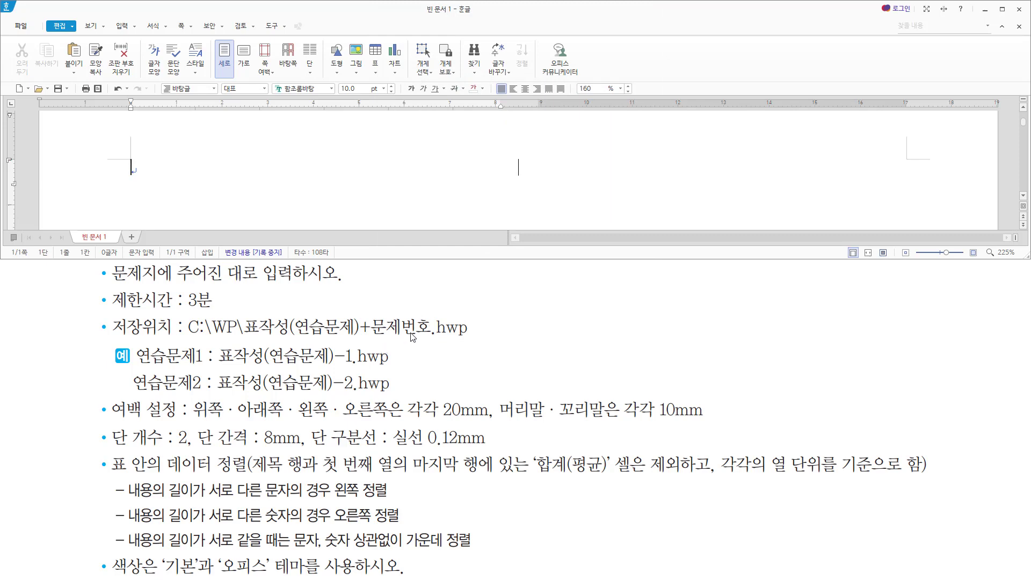
key("Hangul")
left_click_drag(714, 578, 935, 575)
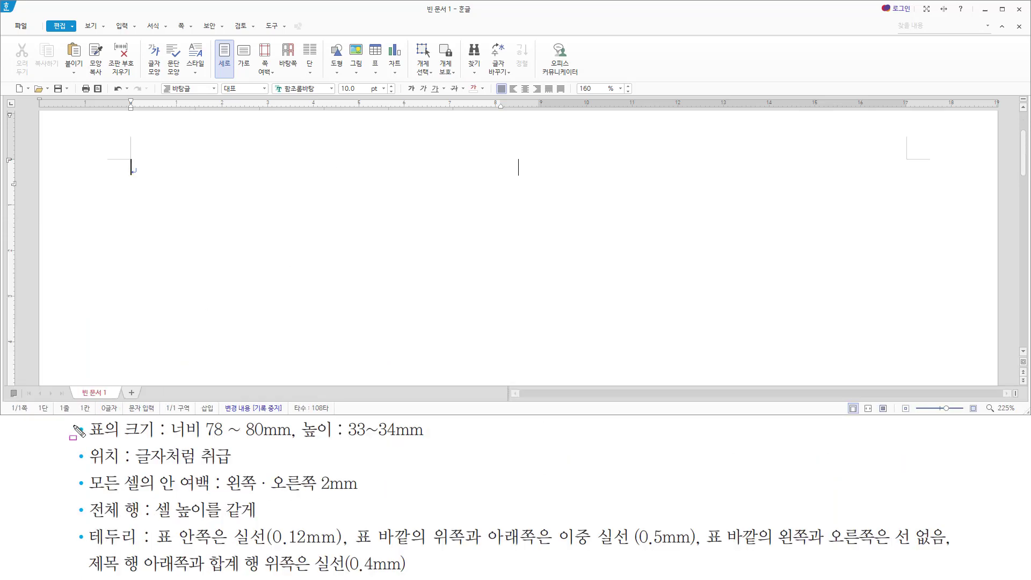
mouse_move(71, 423)
left_mouse_down()
mouse_move(418, 505)
mouse_move(961, 575)
left_mouse_up()
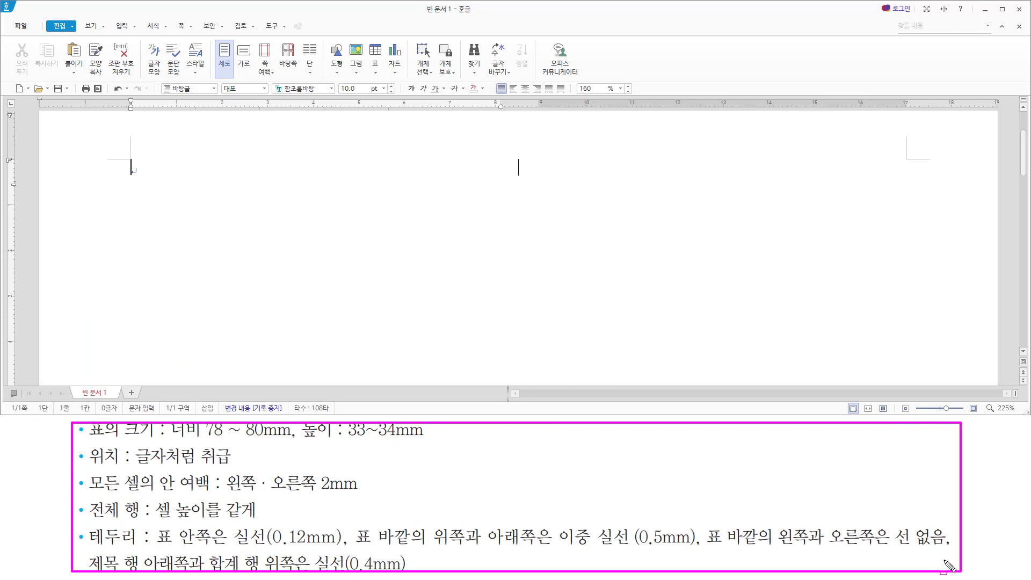
key("Escape")
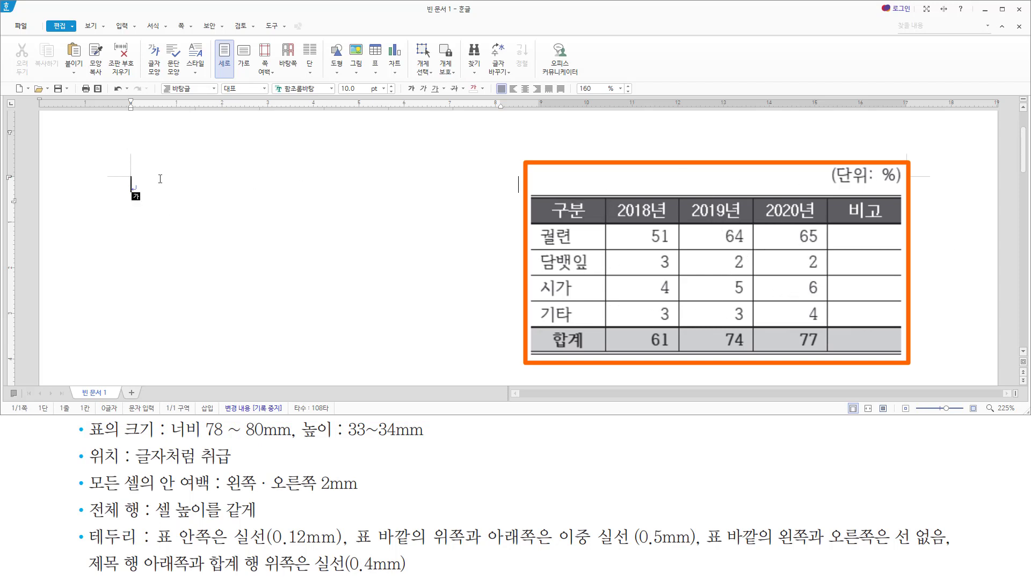
- Insert a table with 6 rows and 5 columns at the start of the document, treated as a character
key("Hangul")
key("ctrl+n")
key("t")
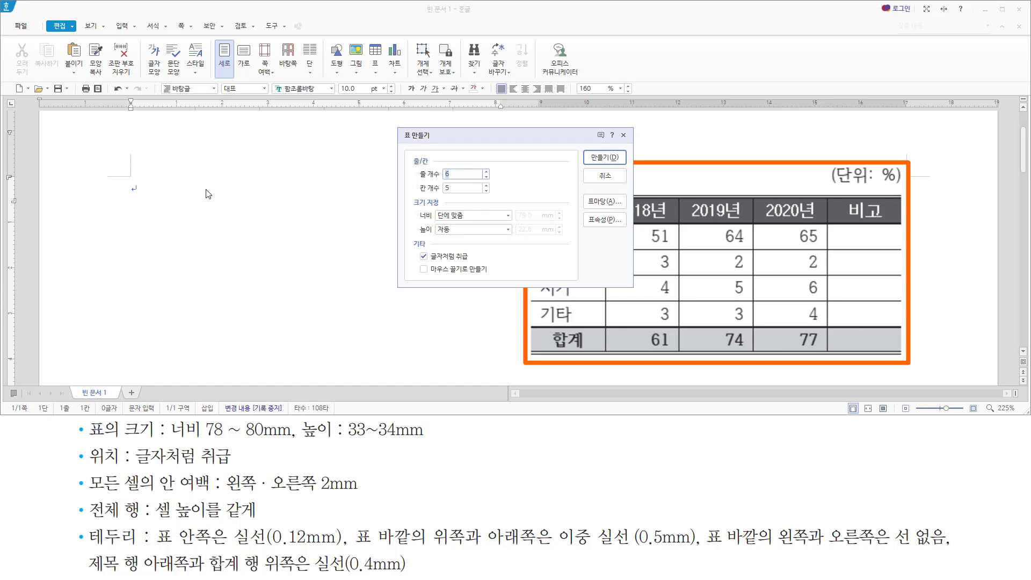
left_click_drag(416, 166, 463, 192)
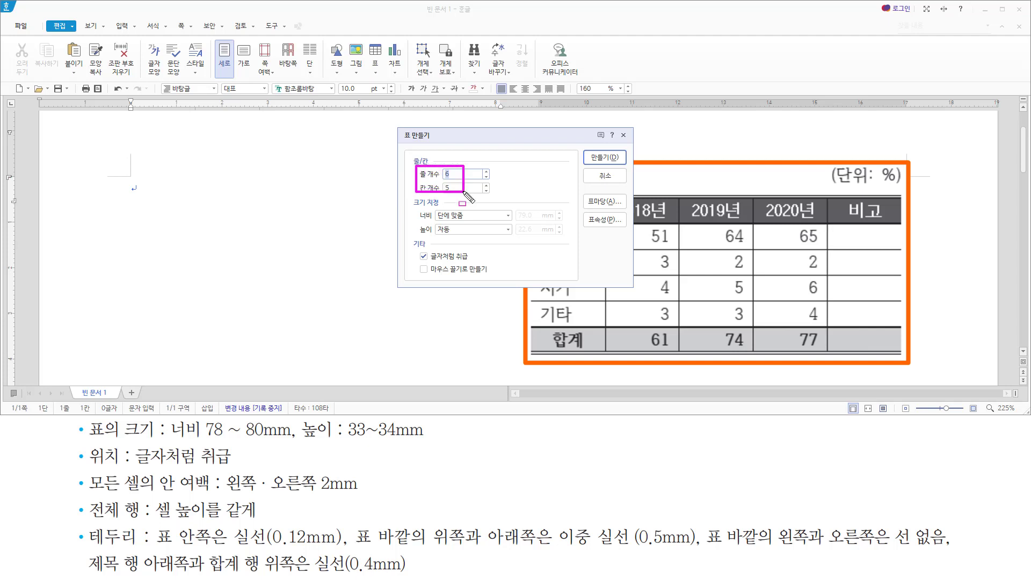
left_click_drag(418, 253, 476, 265)
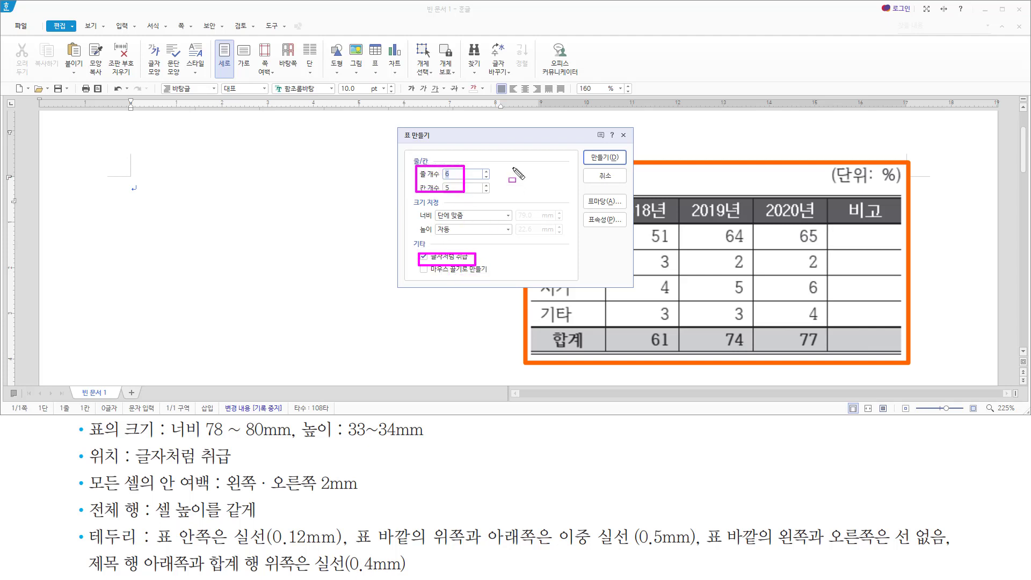
key("Escape")
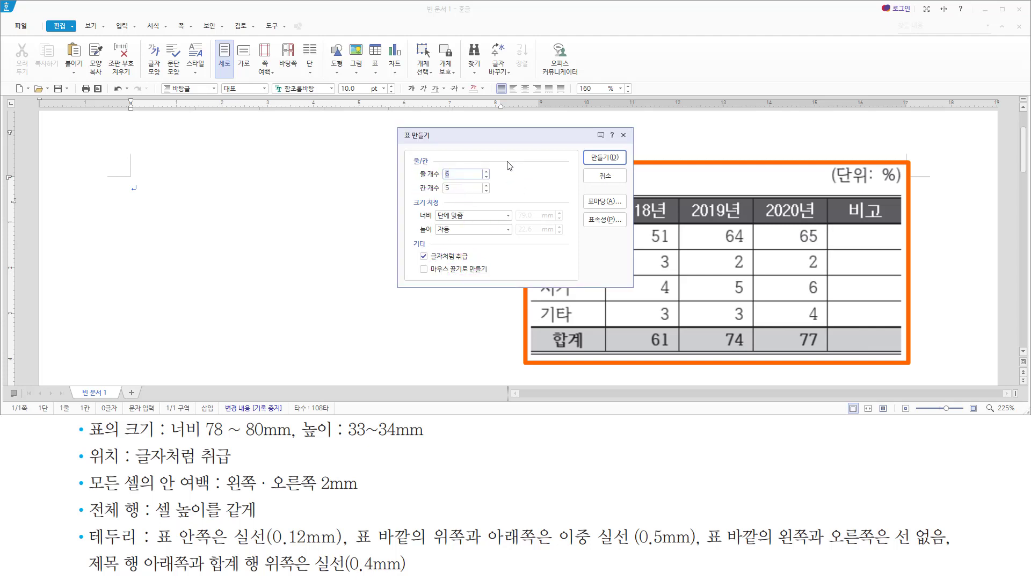
key("Return")
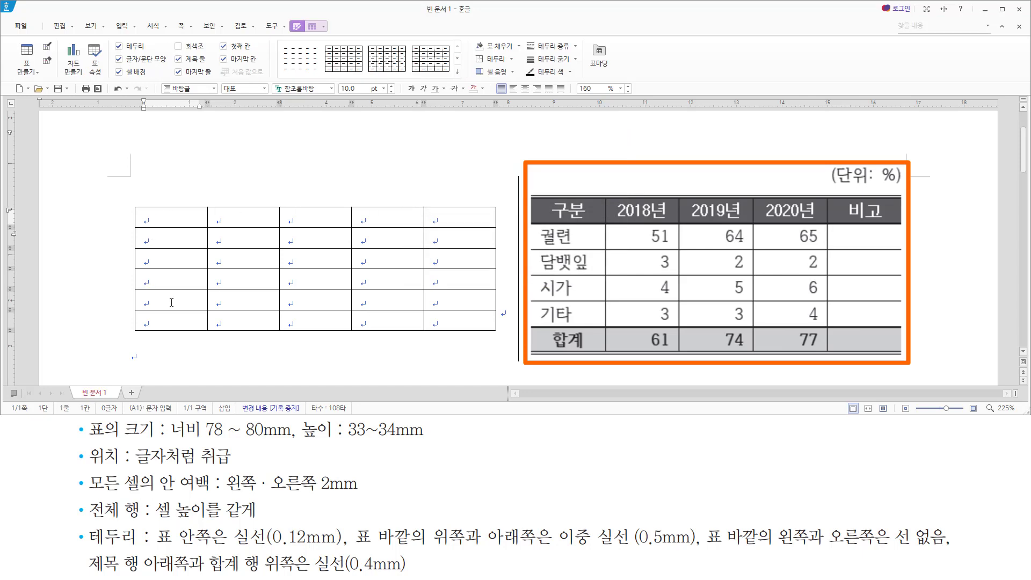
- Fill the table's header row with 구분, 2018년, 2019년, 2020년 and 비고
key("Hangul")
type("구분")
key("Tab")
type("2018")
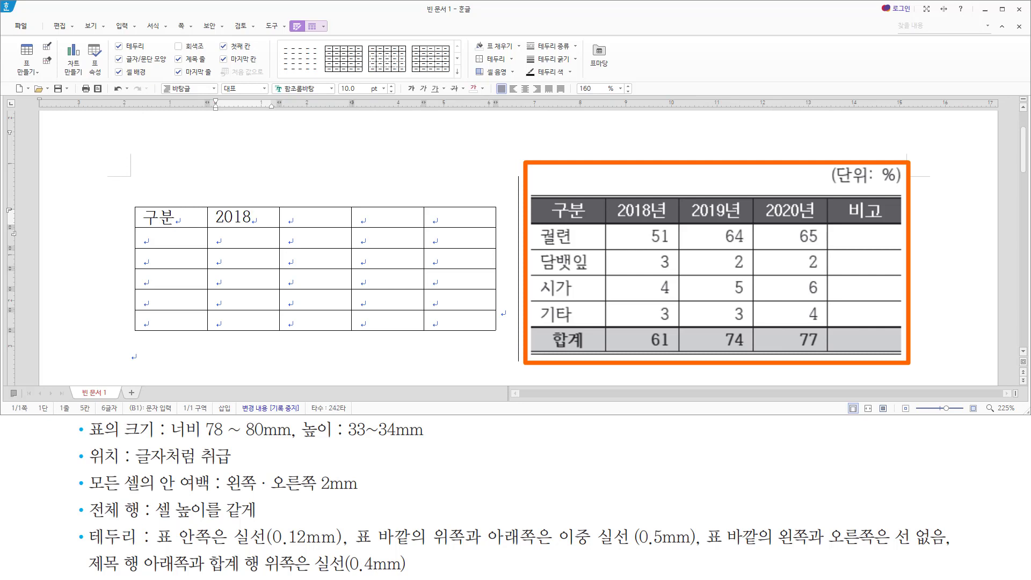
type("년")
key("Tab")
type("2019")
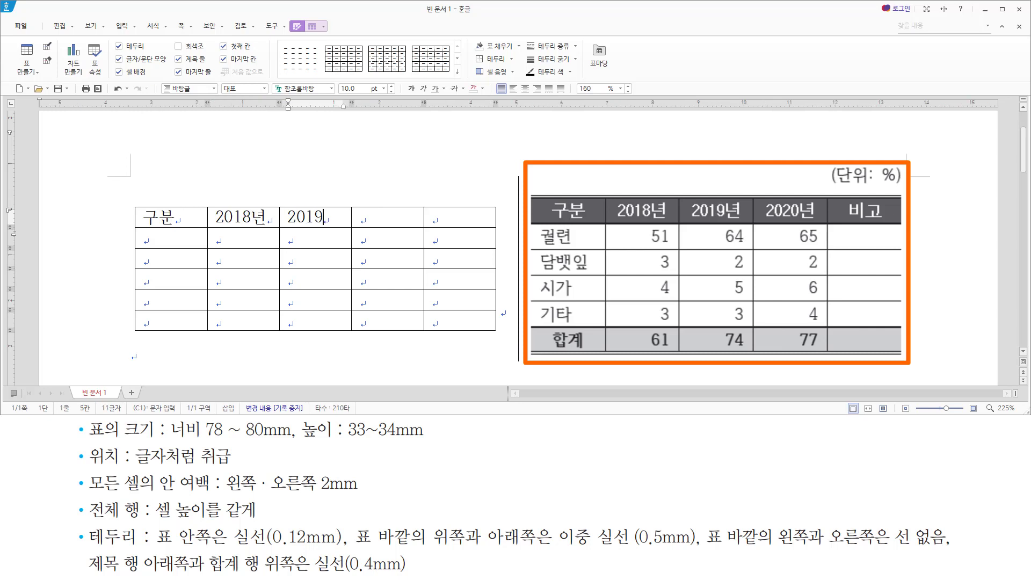
type("년")
key("Tab")
type("2020")
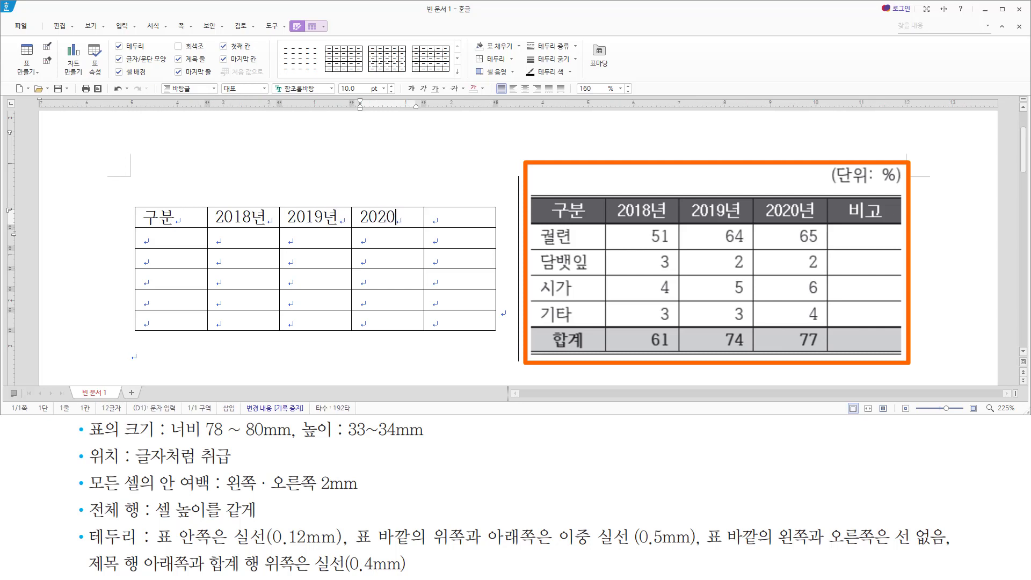
type("년")
key("Tab")
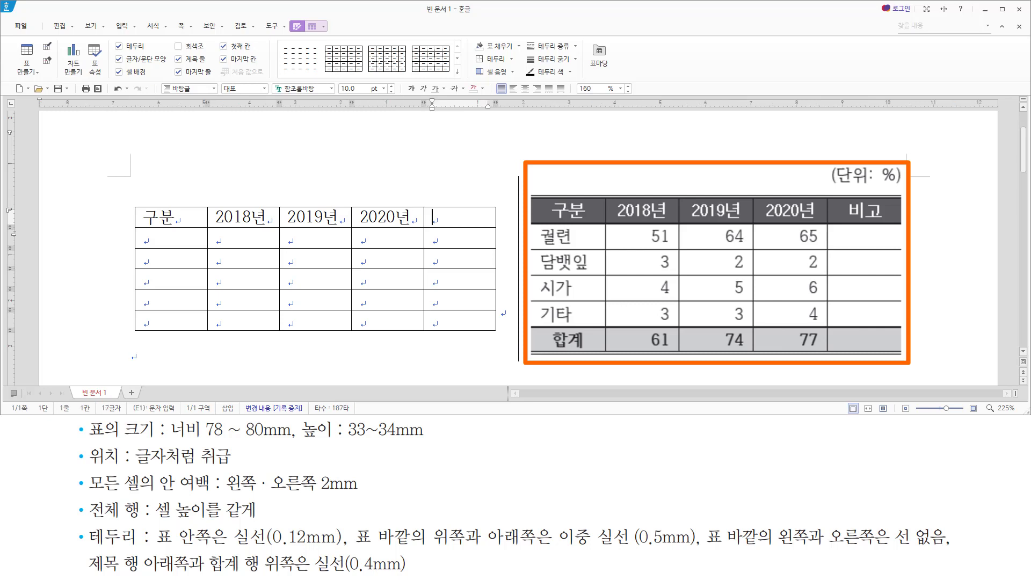
type("비고")
key("Tab")
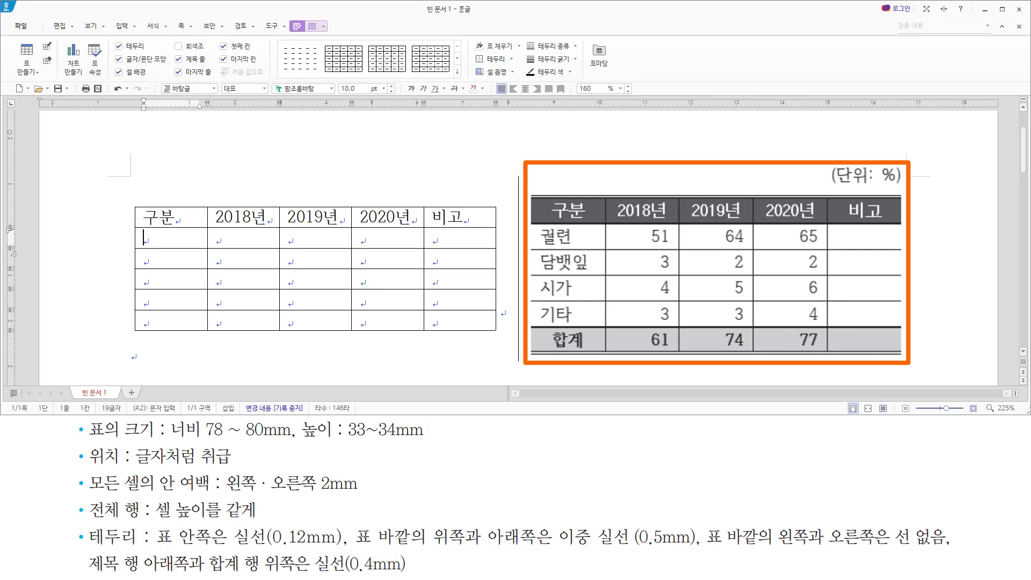
- Enter the row labels 궐련, 담뱃잎, 시가, 기타 and 합계 in the first column below 구분
type("궐련")
key("Down")
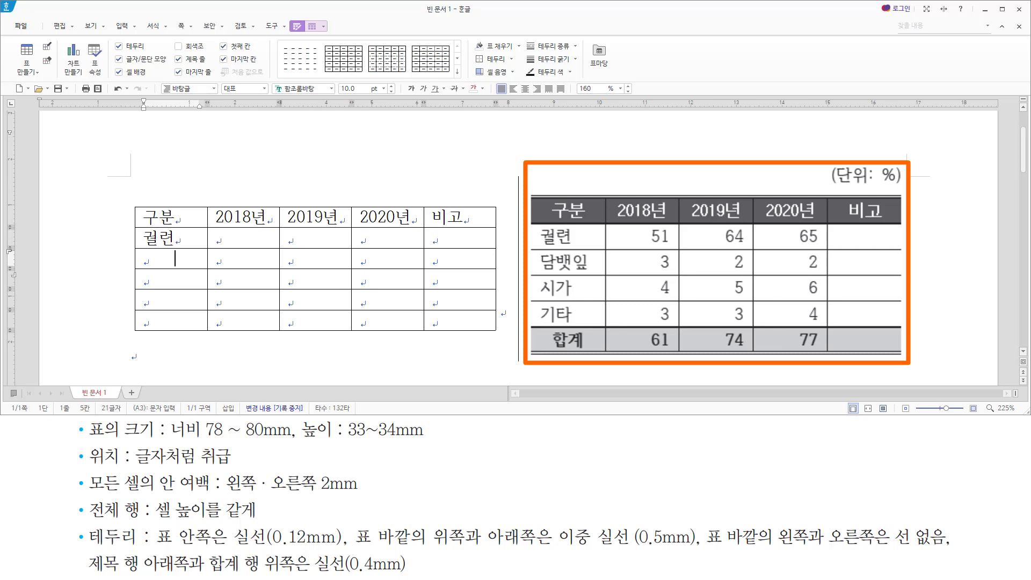
type("담뱃잎")
left_click(190, 278)
type("시가")
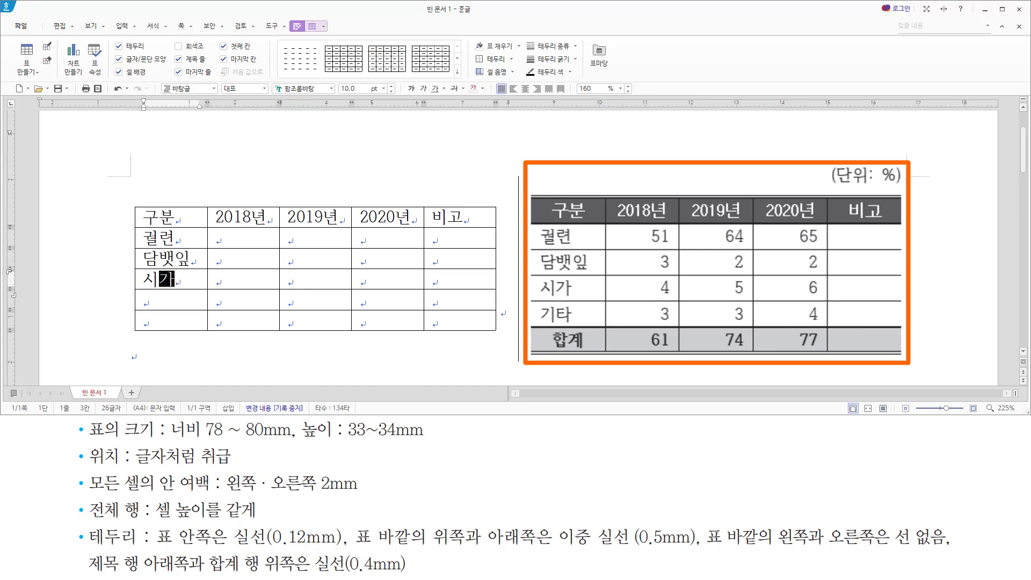
key("Down")
type("기타")
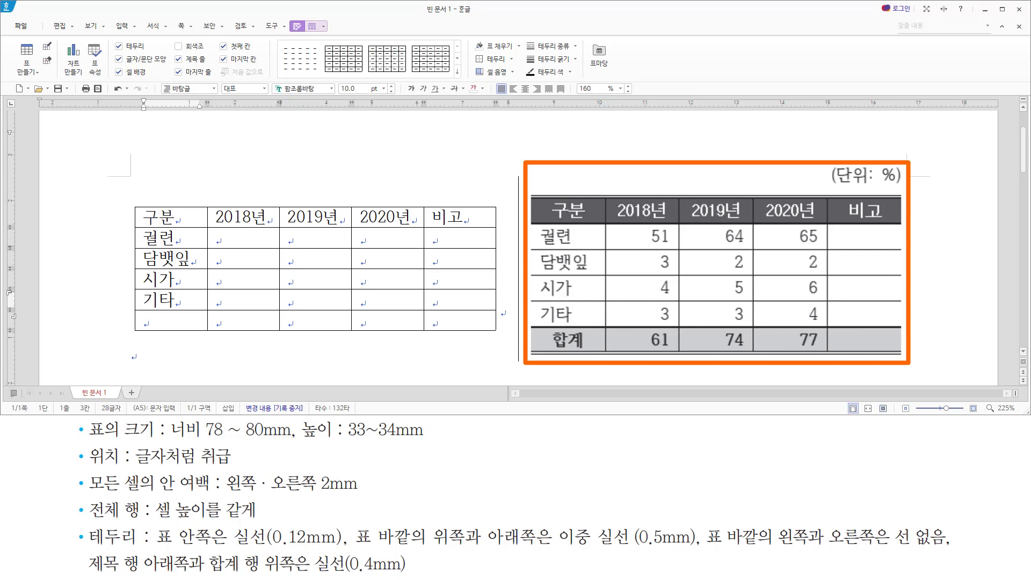
key("Down")
type("합계")
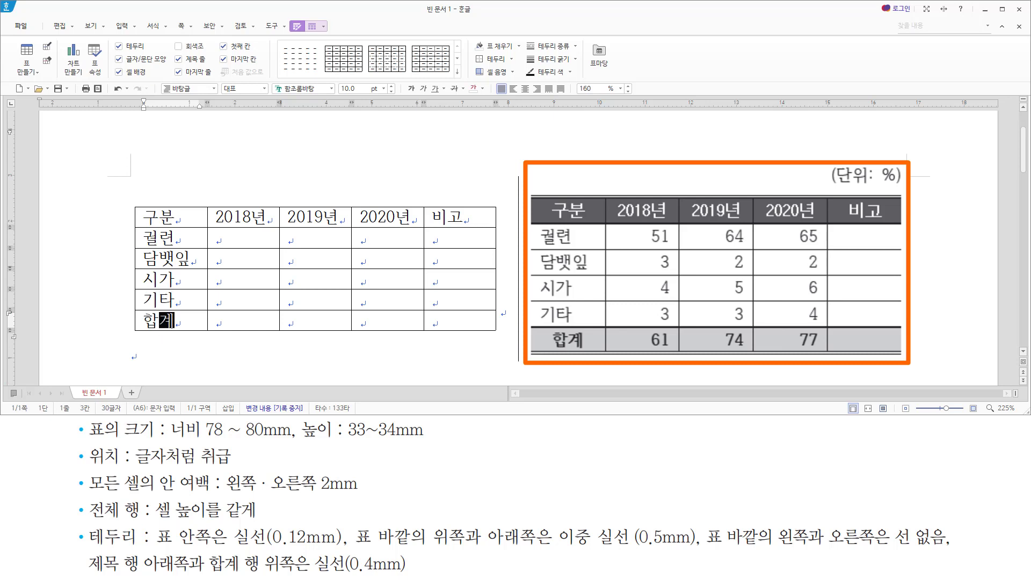
- Fill the 2018년 column with 51 for 궐련, 3 for 담뱃잎, 4 for 시가 and 3 for 기타
key("Right")
key("Up")
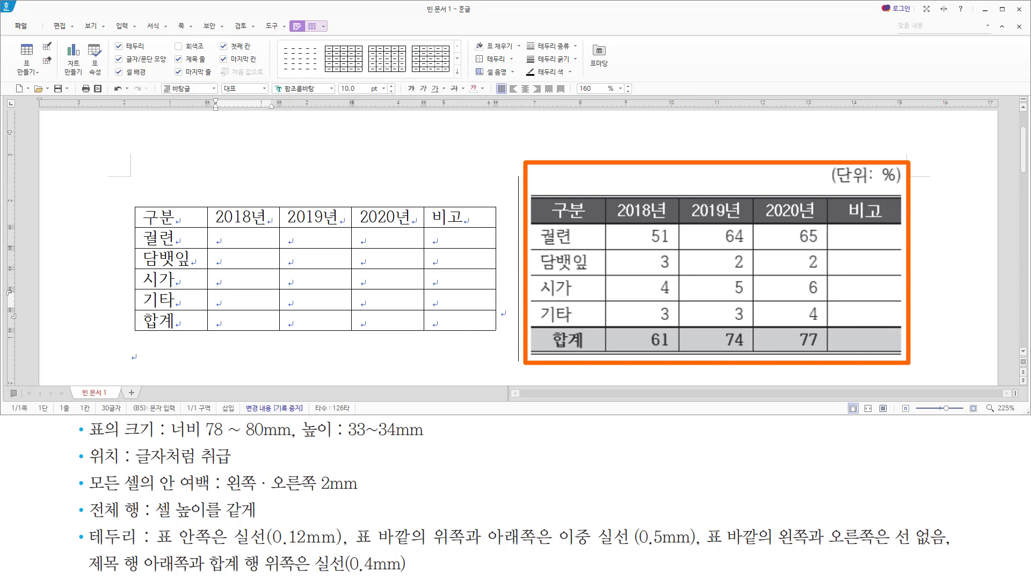
type("3")
key("Up")
type("4")
key("Up")
type("3")
key("Up")
type("51")
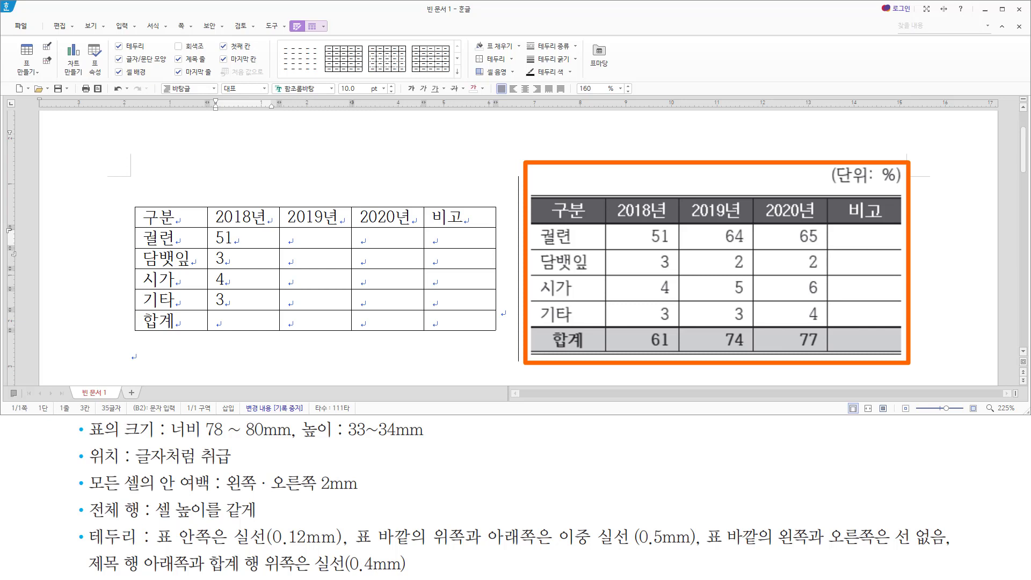
- Fill the 2019년 column with 64 for 궐련, 2 for 담뱃잎, 5 for 시가 and 3 for 기타
key("Tab")
type("6")
left_click(306, 258)
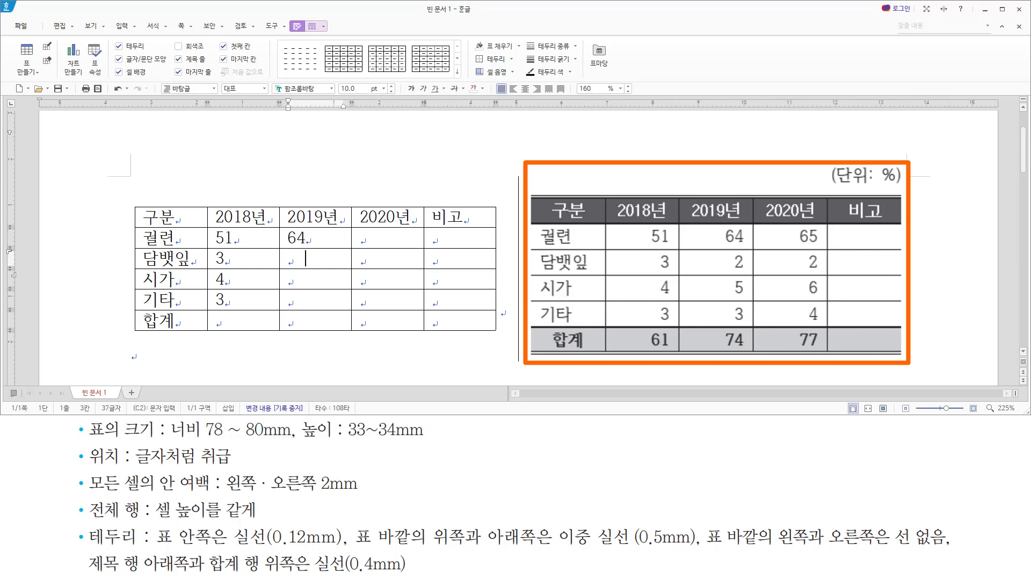
type("5")
key("Down")
type("3")
- Fill the 2020년 column with 65 for 궐련, 2 for 담뱃잎, 6 for 시가 and 4 for 기타
left_click(364, 300)
type("4")
key("Up")
type("6")
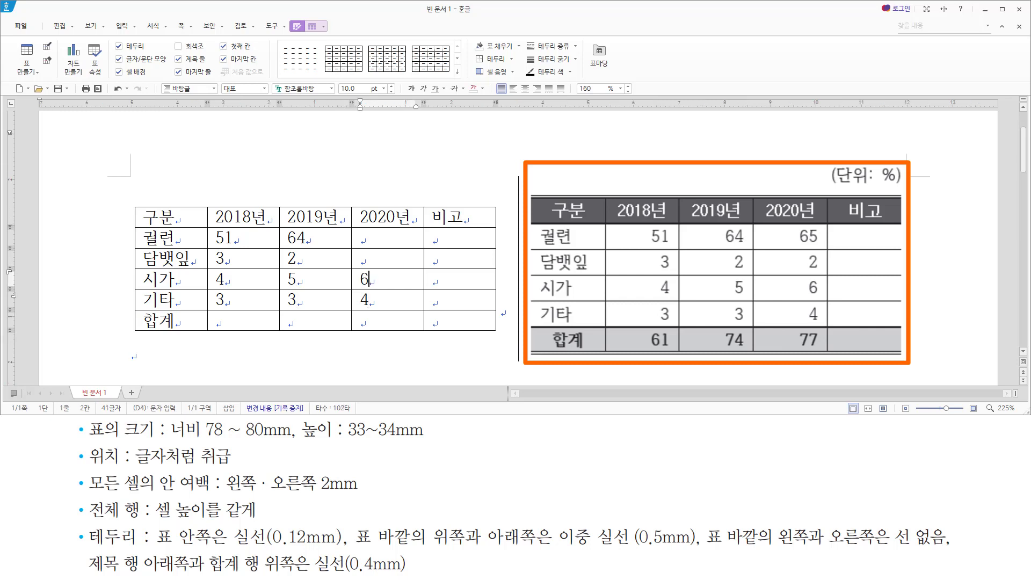
key("Up")
type("2")
key("Up")
type("65")
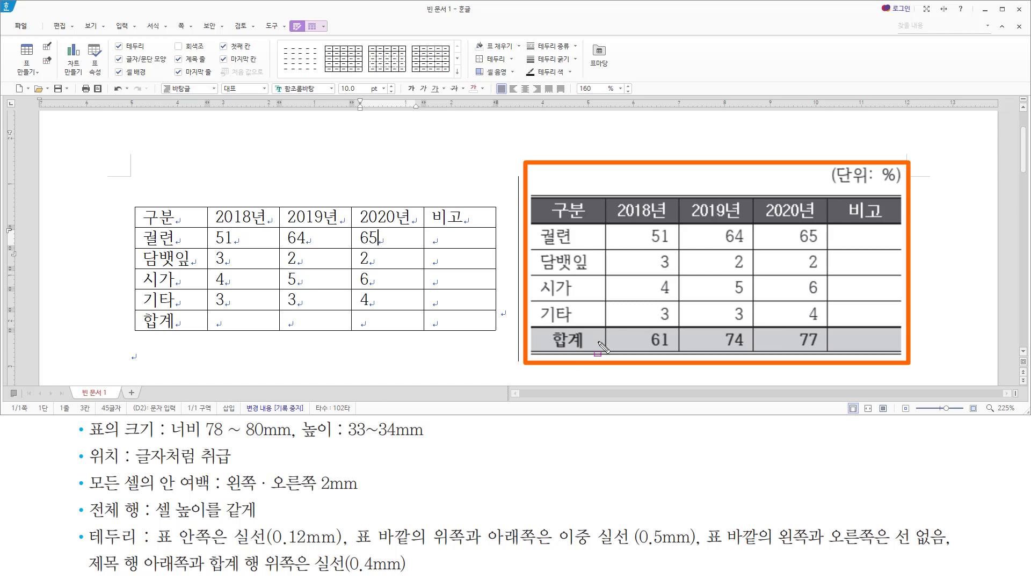
left_click_drag(620, 327, 831, 350)
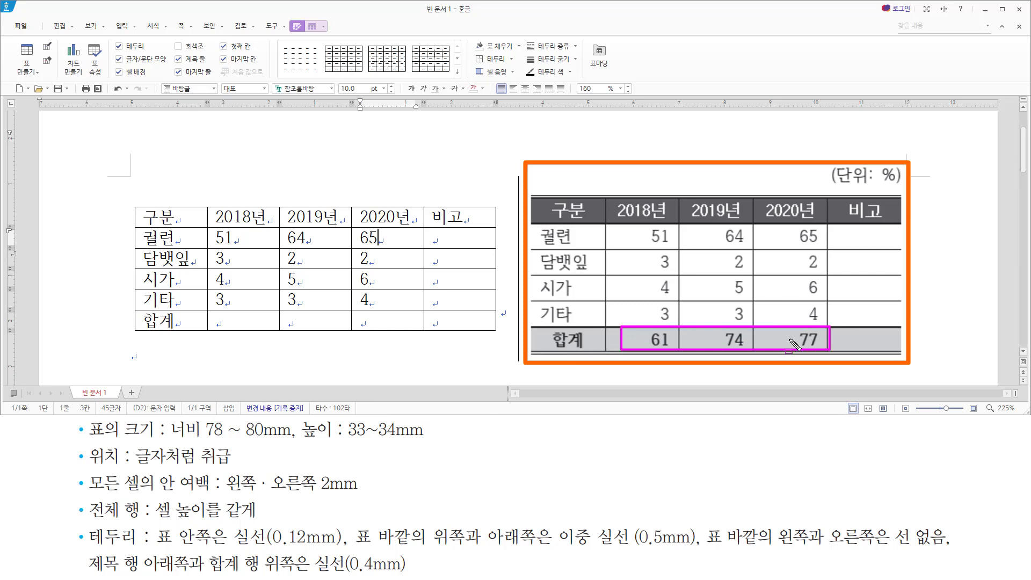
key("Escape")
left_click(396, 241)
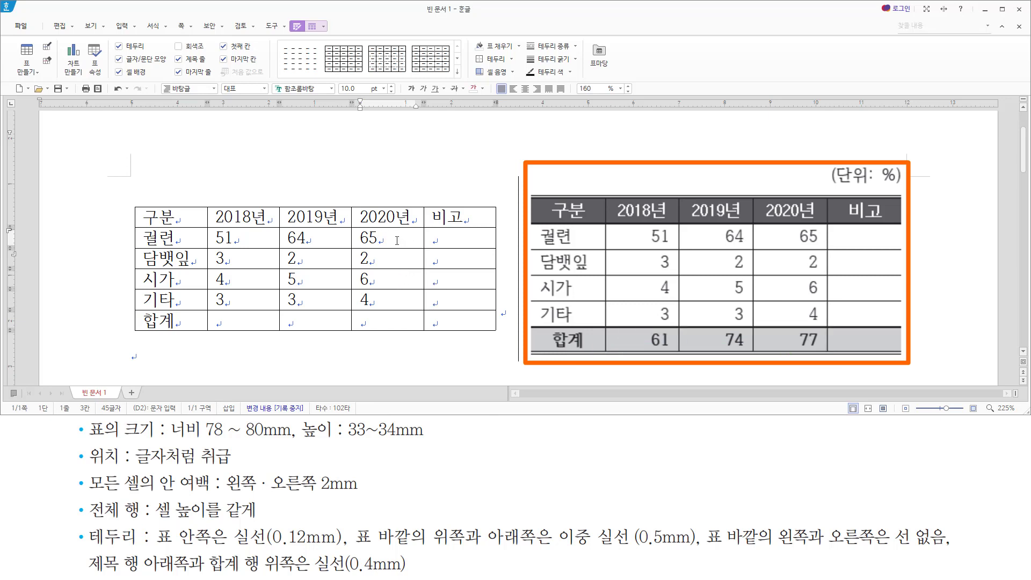
mouse_move(823, 187)
left_mouse_down()
mouse_move(916, 195)
mouse_move(910, 167)
left_mouse_up()
key("Escape")
- Add a caption to the table and replace its default text with "(단위: %)"
left_click(457, 241)
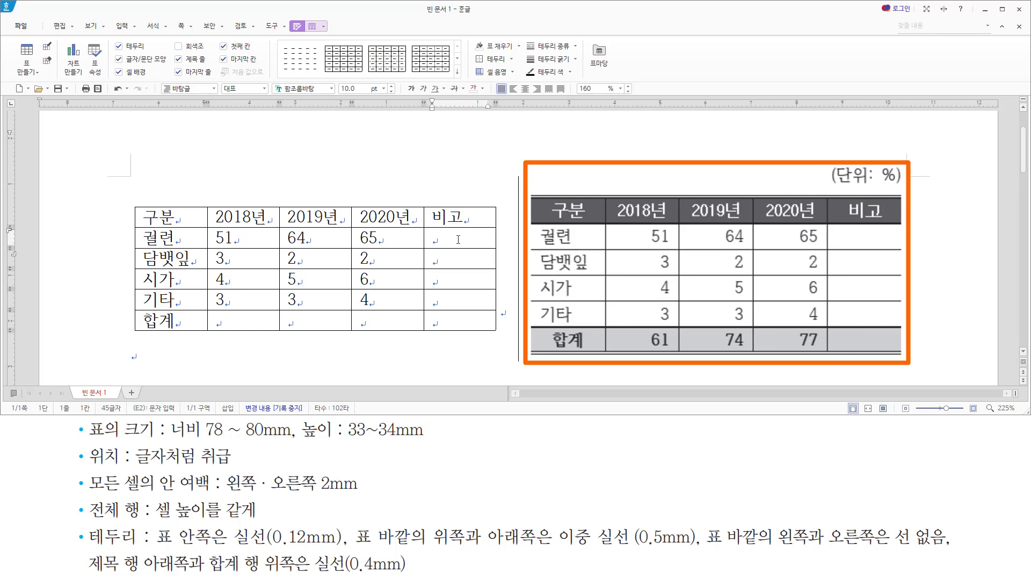
key("ctrl+n")
key("c")
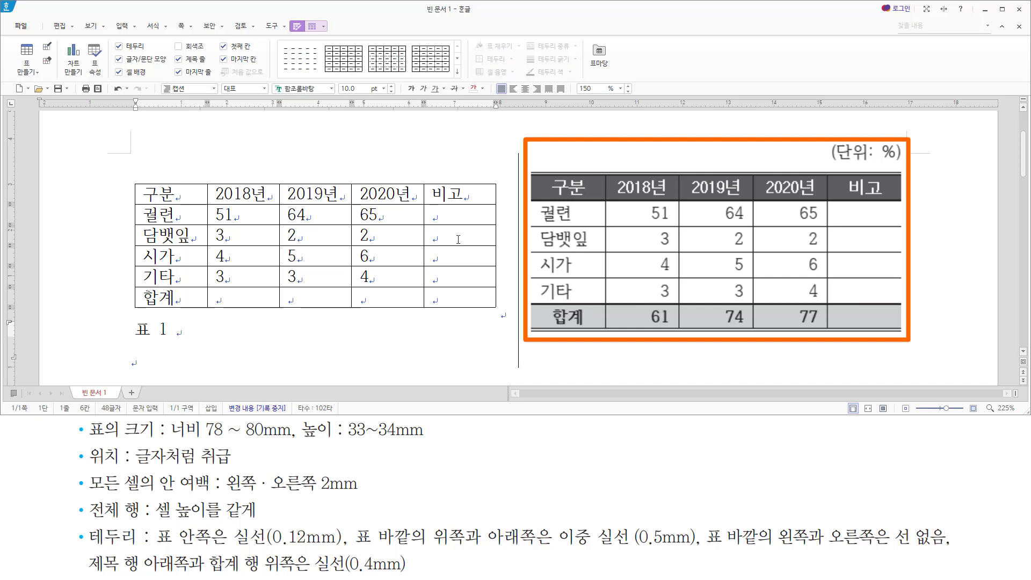
key("shift+Home")
key("ctrl+F12")
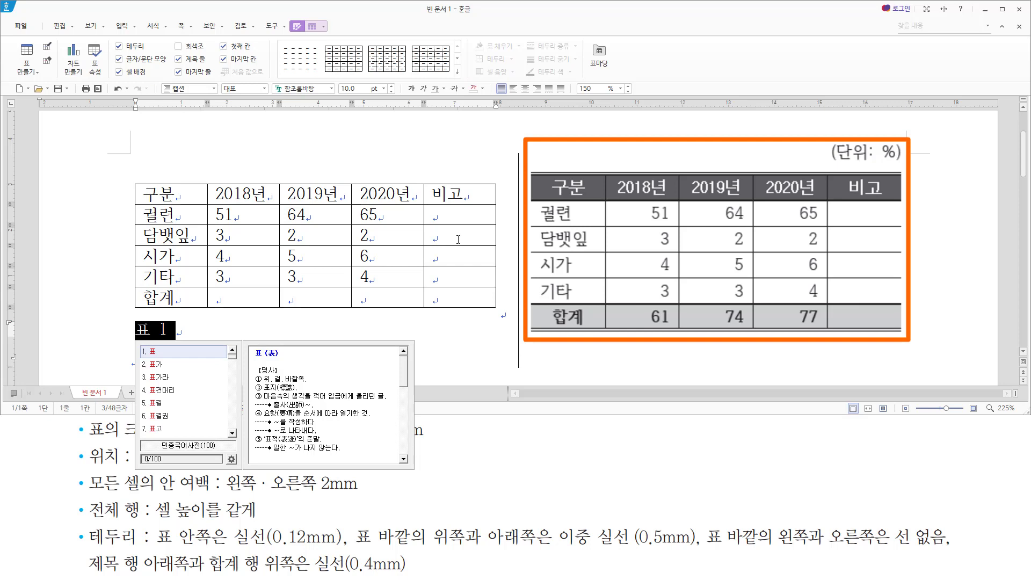
type("(단위")
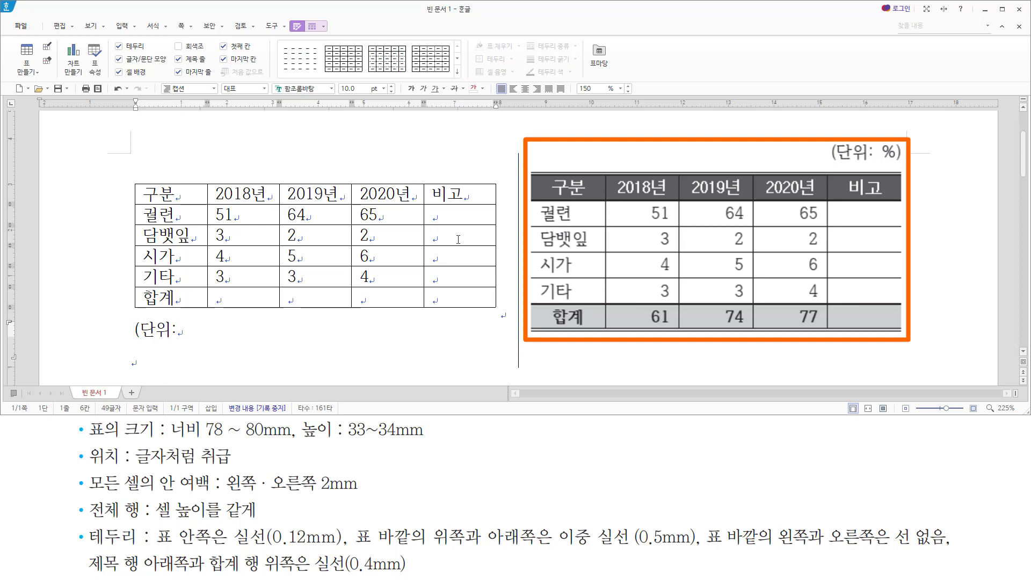
type(":  %)")
mouse_move(74, 420)
left_mouse_down()
mouse_move(486, 446)
mouse_move(428, 442)
mouse_move(429, 469)
left_mouse_up()
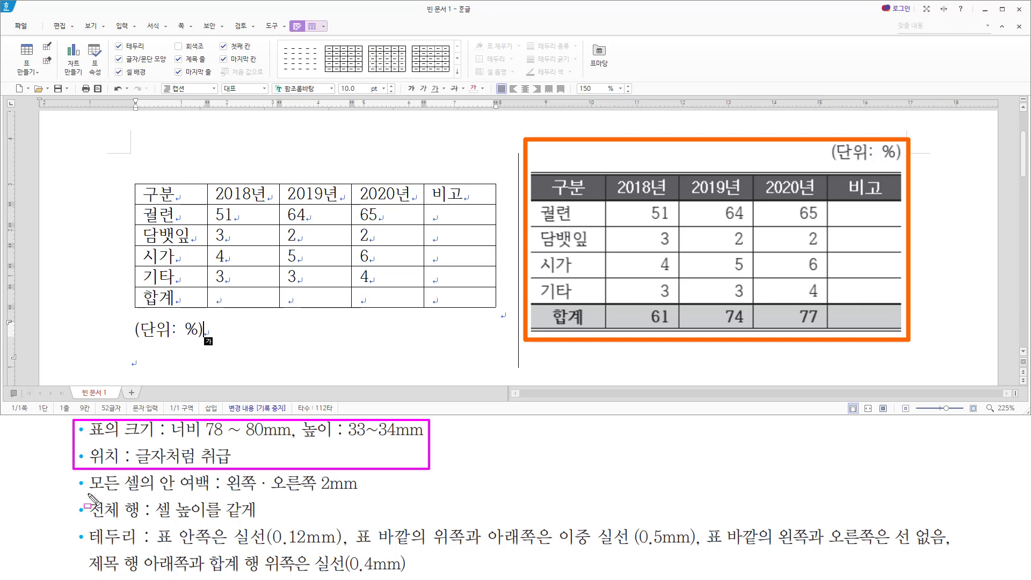
left_click_drag(84, 493, 365, 492)
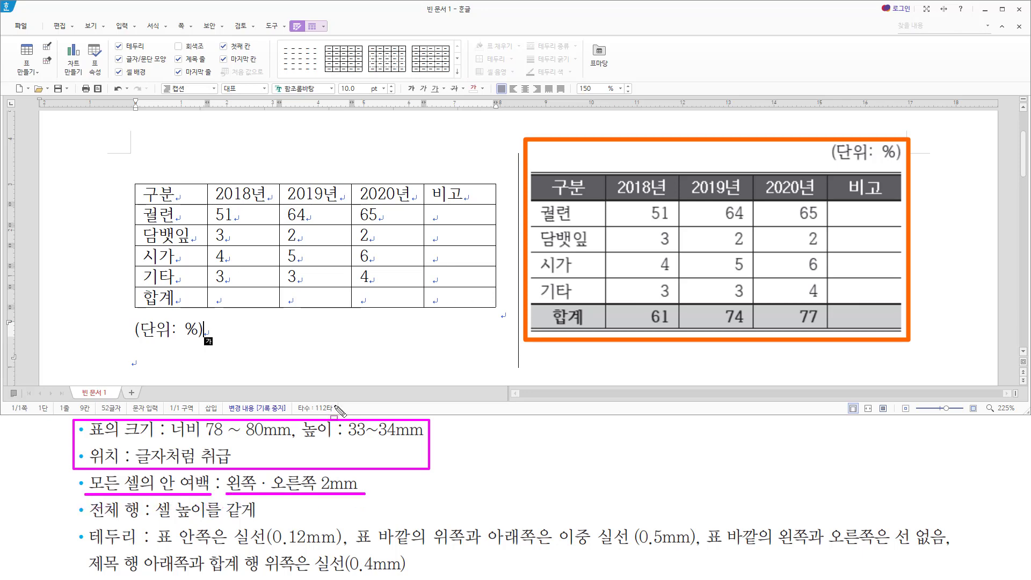
key("Escape")
left_click(334, 285)
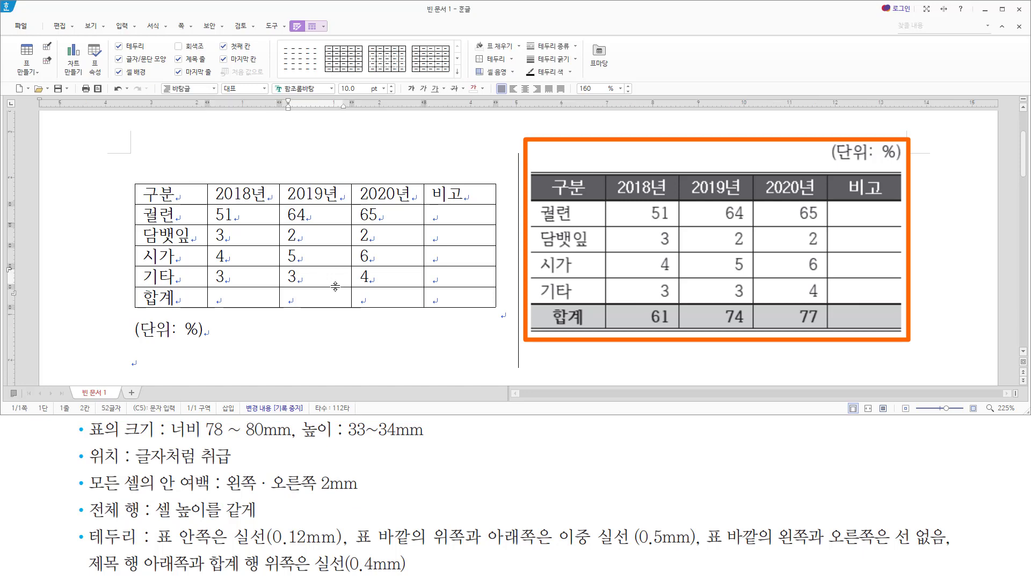
left_click(307, 239)
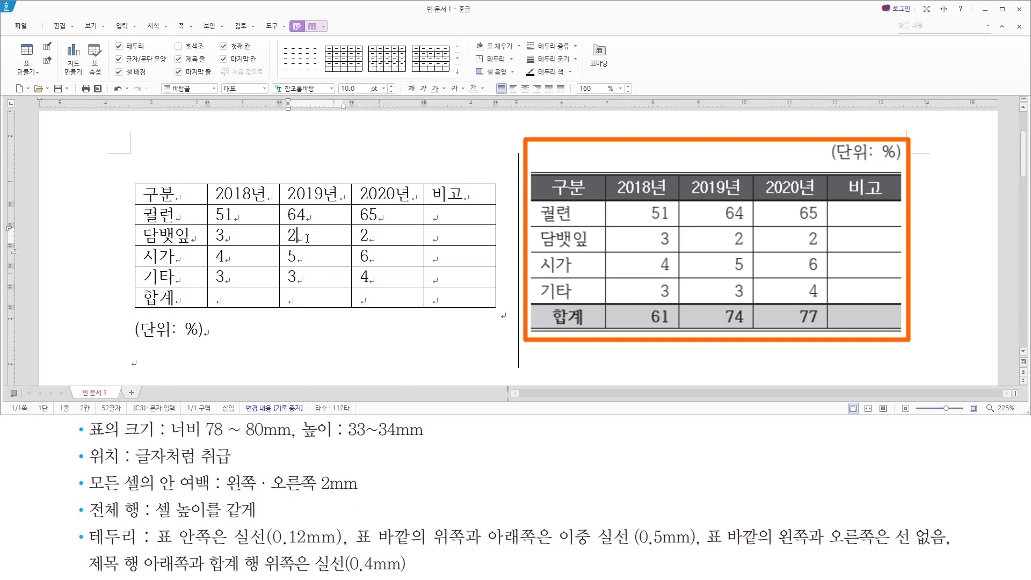
left_click(238, 233)
key("Down")
key("Down")
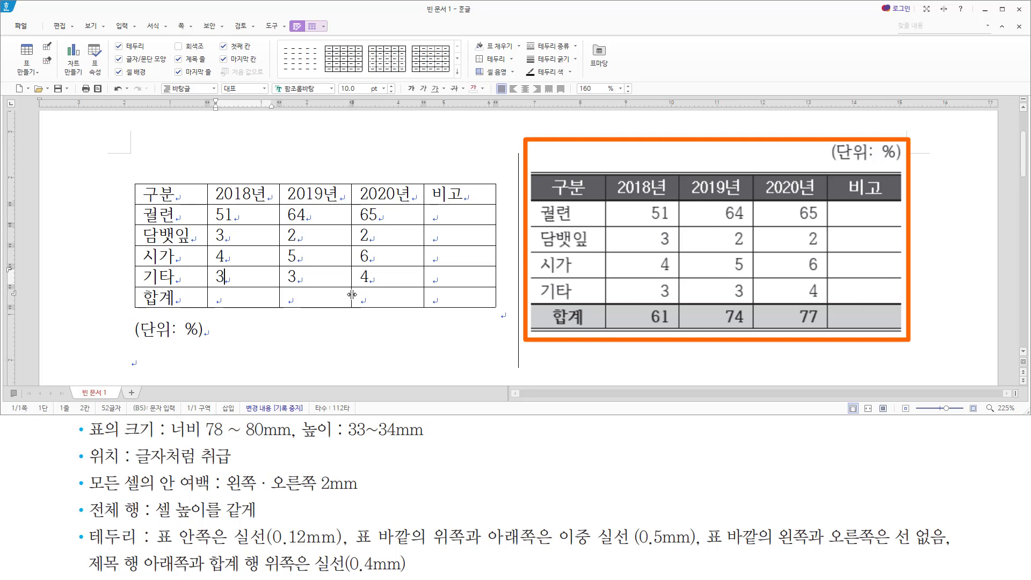
- Set the left and right inner margins of all the table's cells to 2 mm in the table properties
double_click(352, 295)
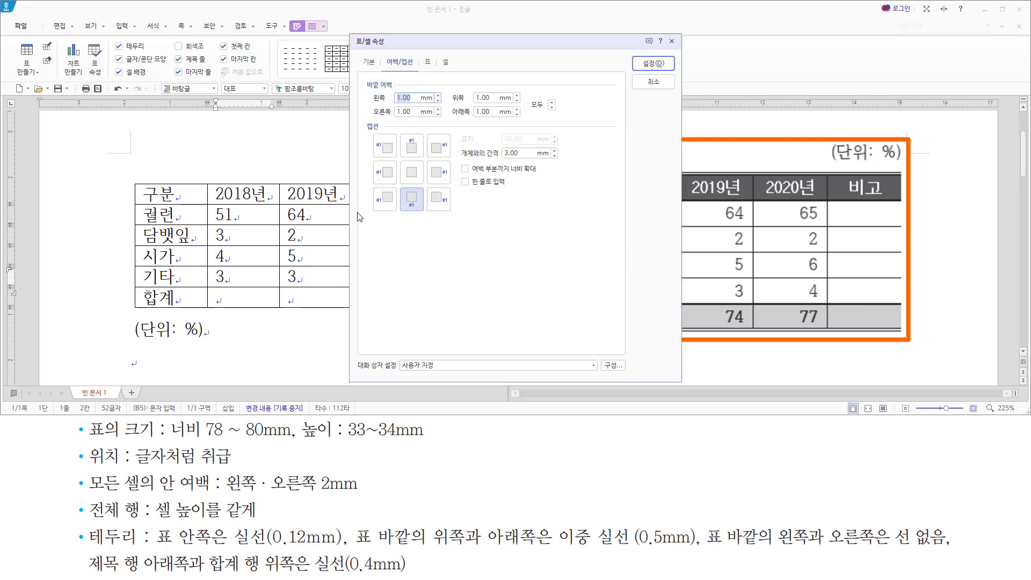
left_click(427, 64)
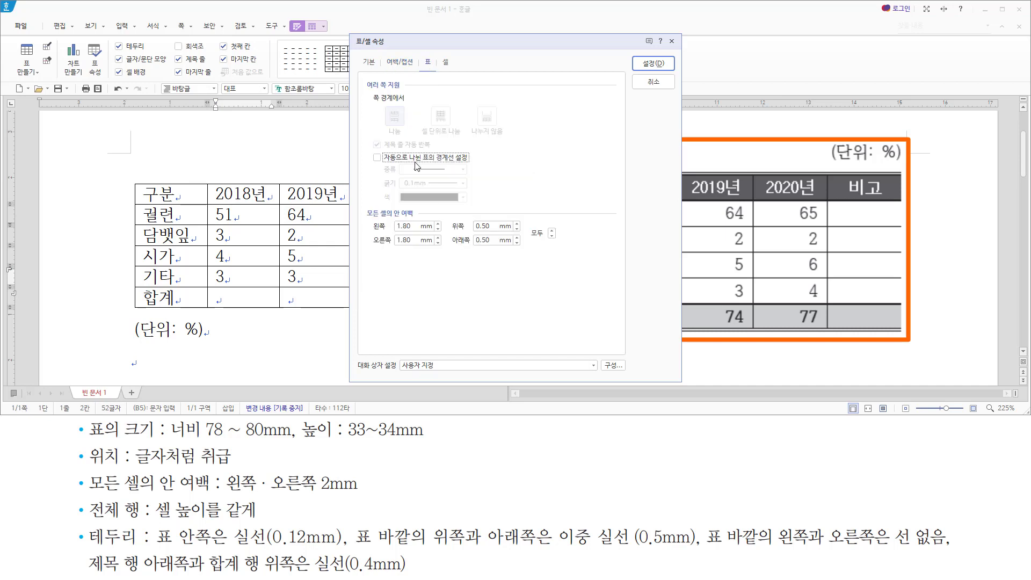
mouse_move(359, 205)
left_mouse_down()
mouse_move(376, 218)
mouse_move(422, 221)
left_mouse_up()
key("Escape")
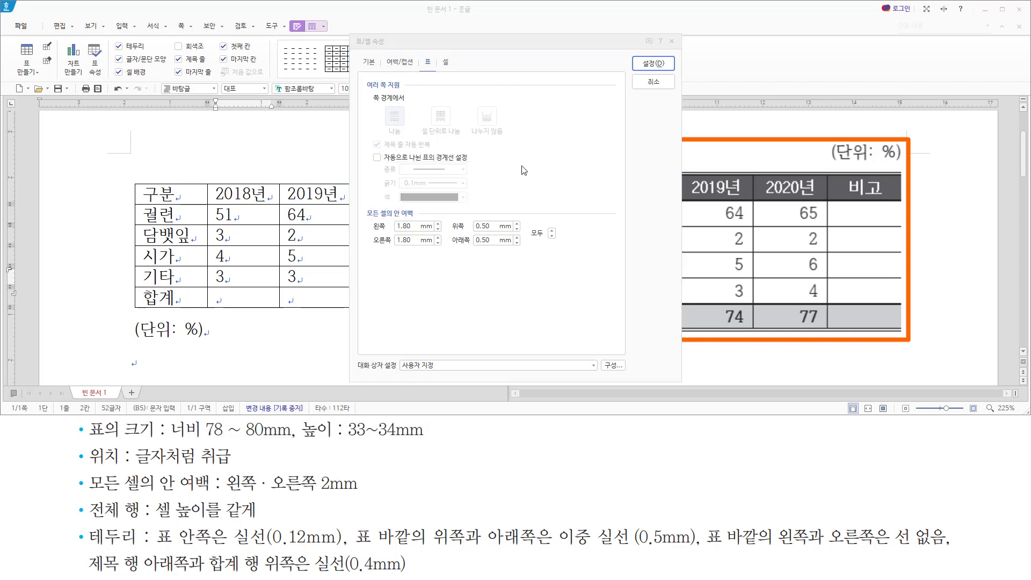
key("alt")
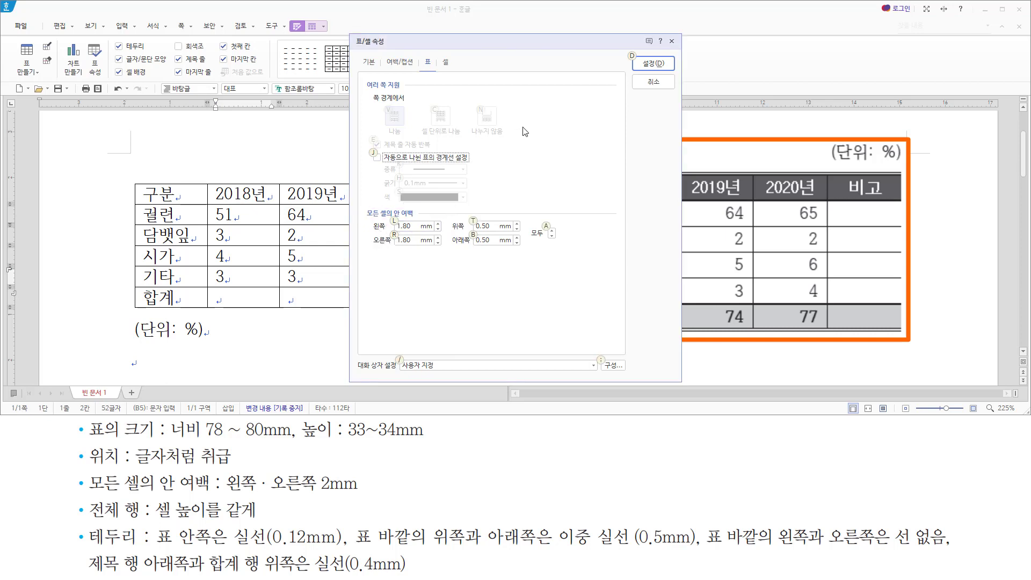
type("l")
type("2")
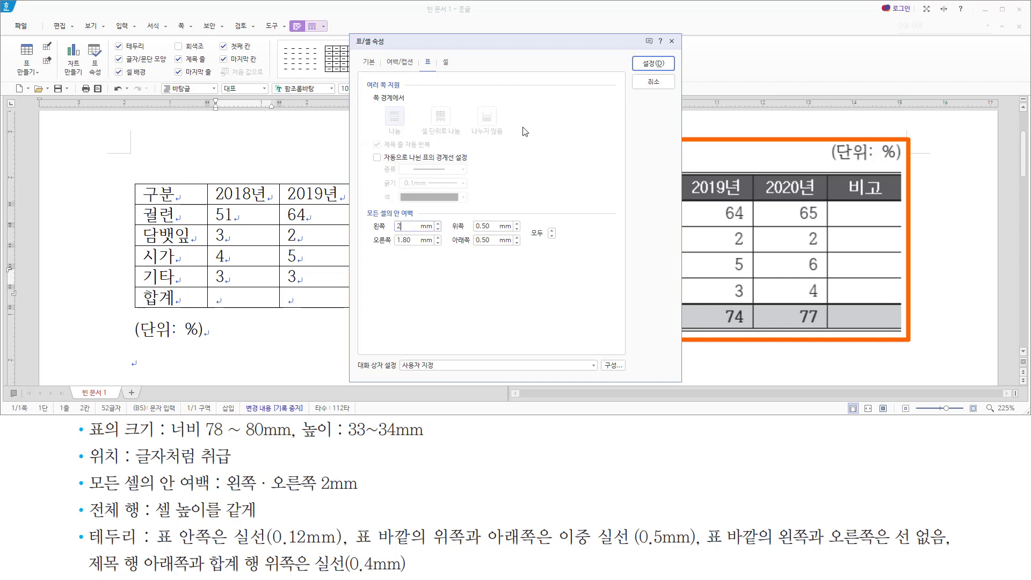
key("alt")
key("r")
type("2")
mouse_move(352, 32)
left_mouse_down()
mouse_move(378, 102)
mouse_move(674, 384)
mouse_move(656, 379)
left_mouse_up()
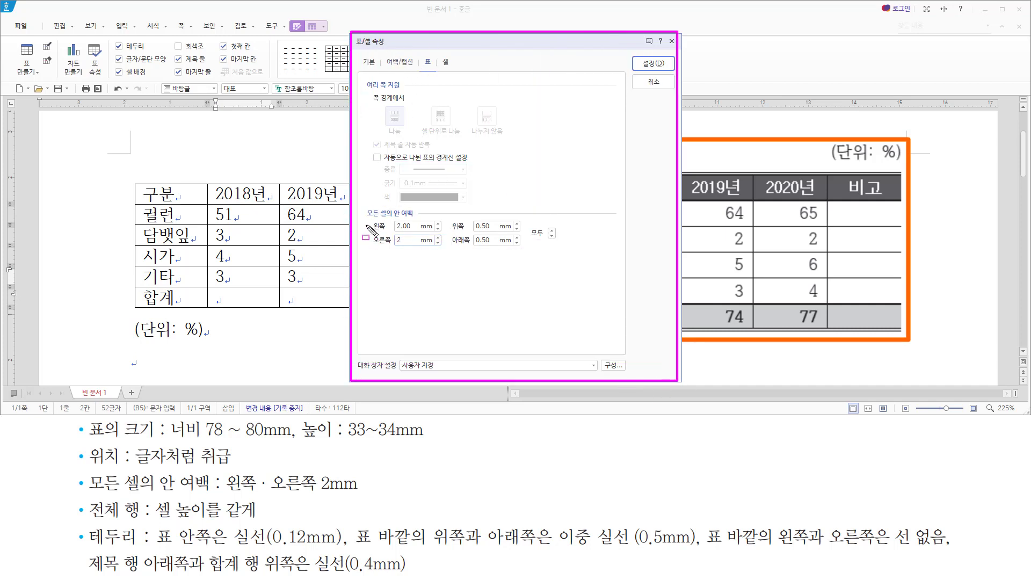
left_click_drag(363, 205, 445, 253)
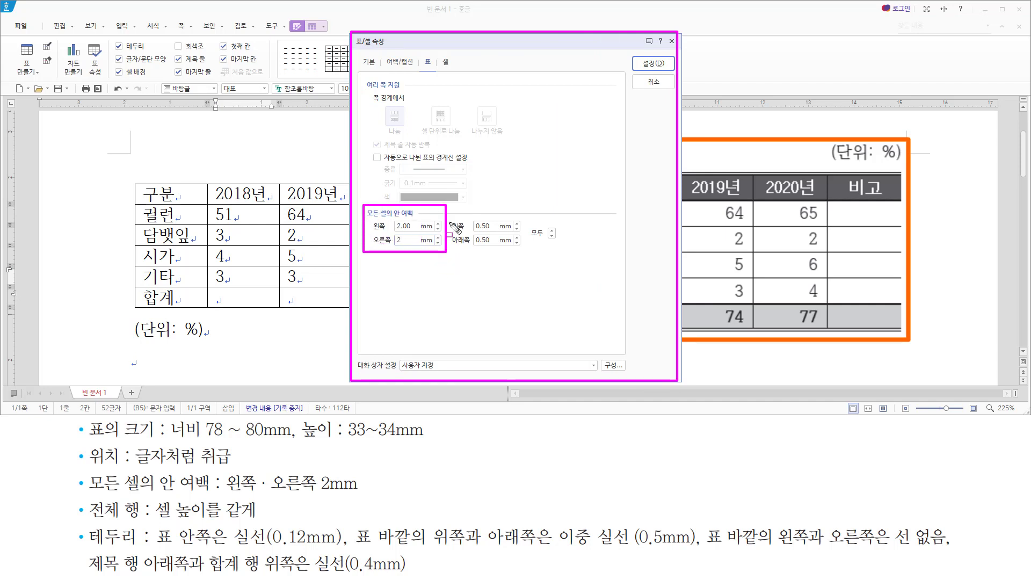
left_click_drag(385, 54, 415, 70)
left_click_drag(828, 166, 902, 142)
key("Escape")
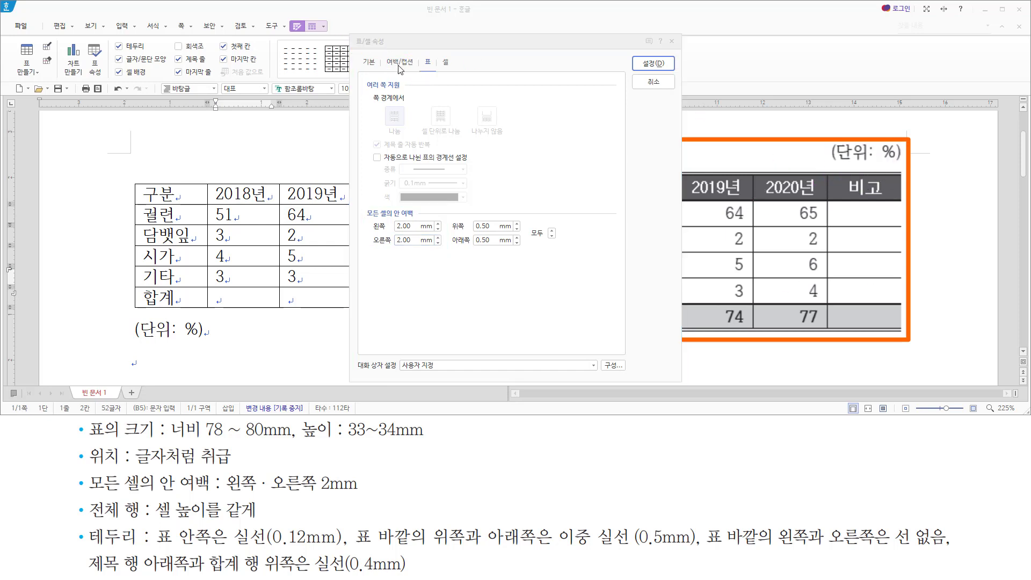
- Set the table's caption position to above the table
left_click(404, 63)
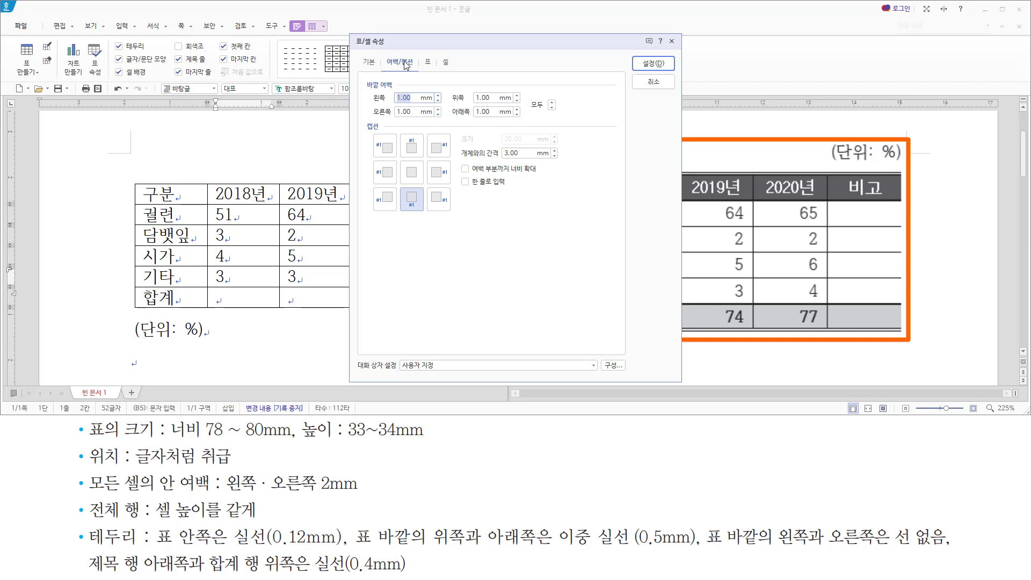
left_click_drag(404, 140, 427, 163)
key("Escape")
left_click(417, 152)
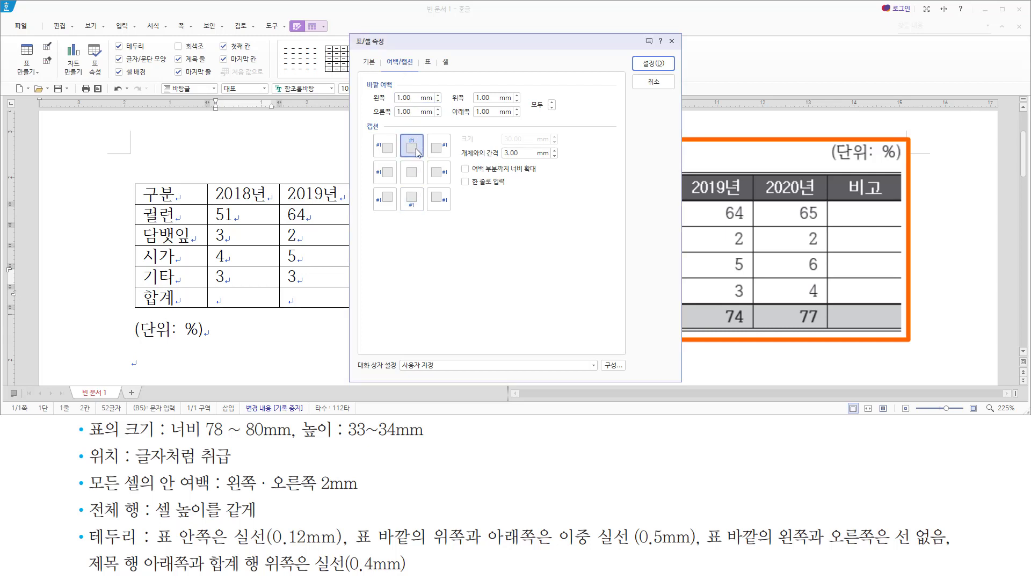
- Review the cell margins and caption position in the table properties, then apply the settings to the table
left_click_drag(400, 134, 424, 156)
key("Escape")
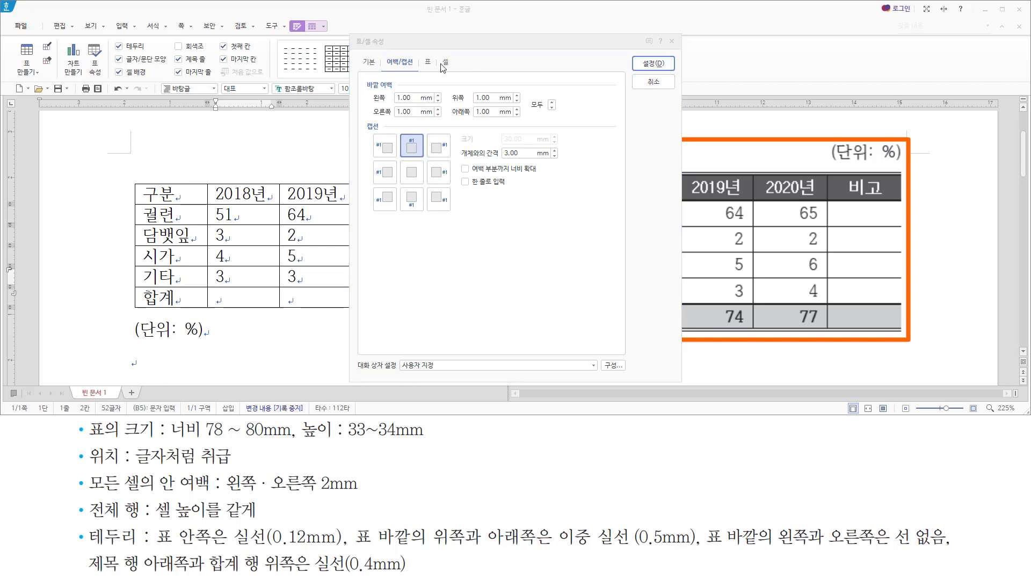
left_click(428, 62)
left_click_drag(369, 200, 461, 264)
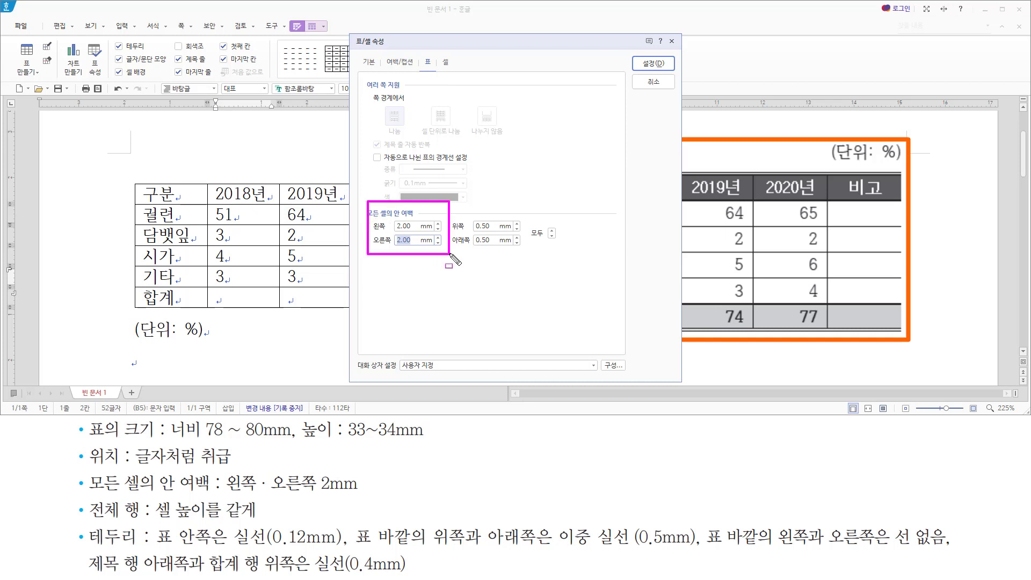
key("Escape")
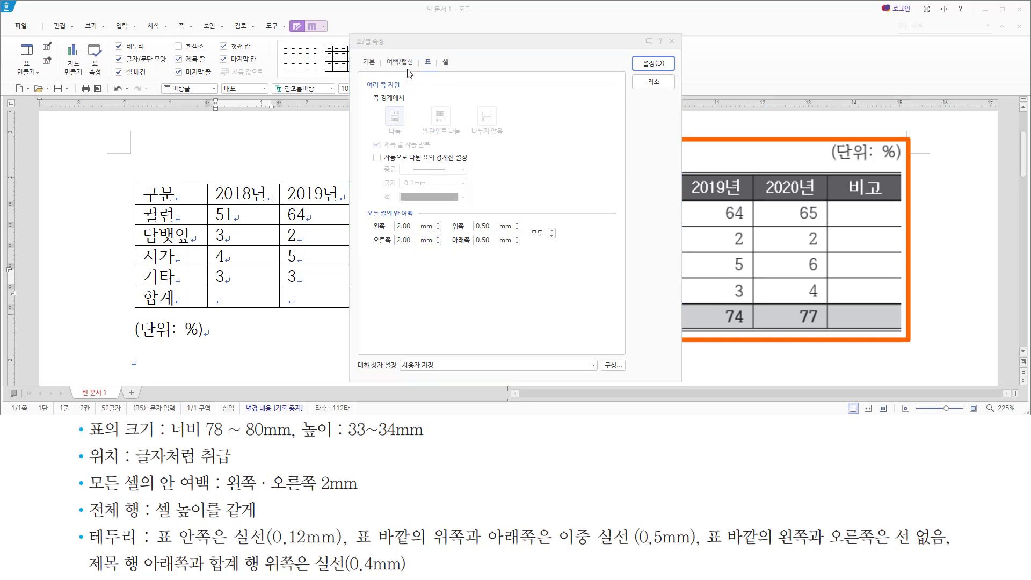
left_click(400, 61)
left_click_drag(401, 133, 428, 162)
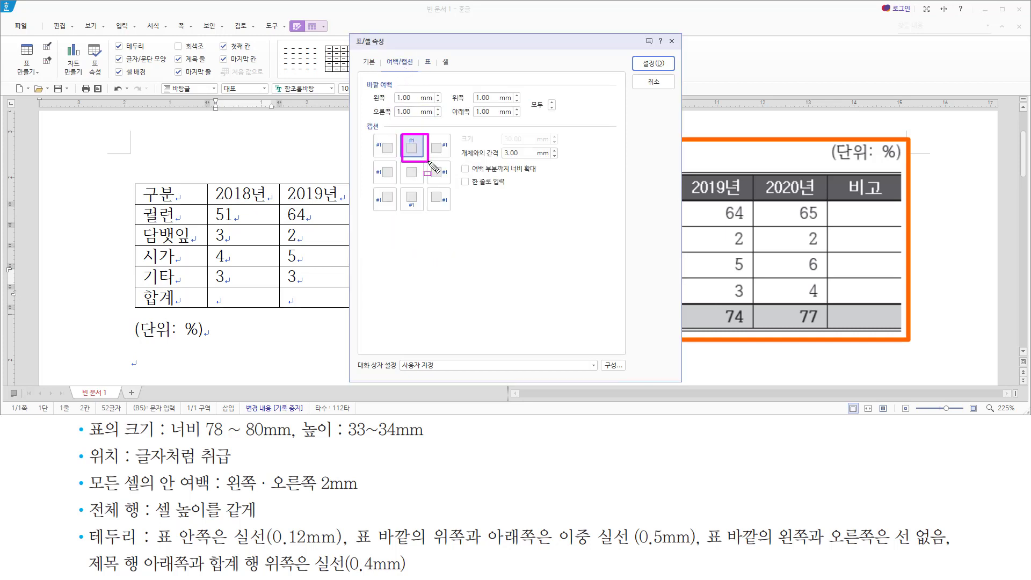
mouse_move(350, 35)
left_mouse_down()
mouse_move(699, 394)
mouse_move(677, 383)
left_mouse_up()
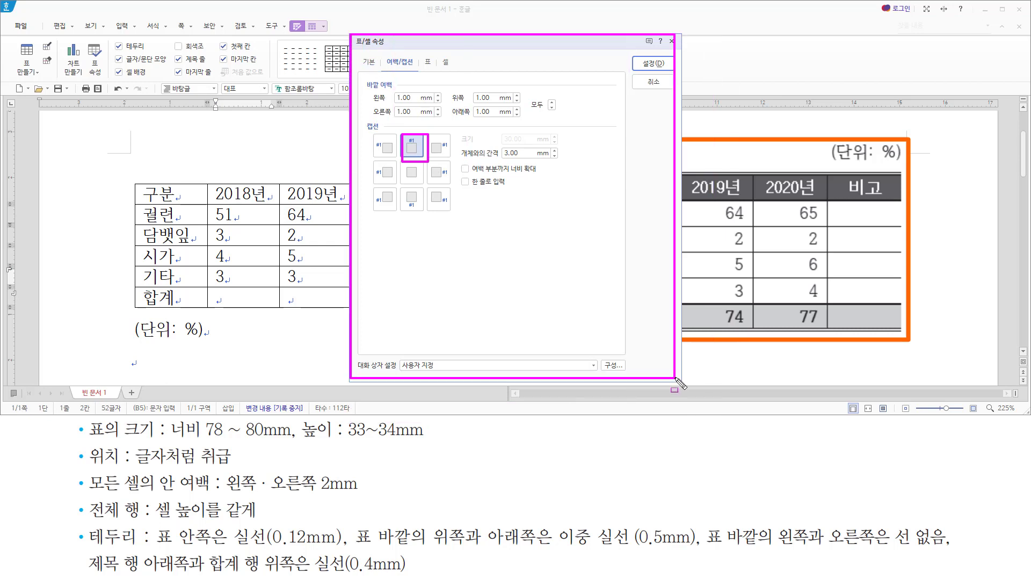
key("Escape")
left_click(653, 63)
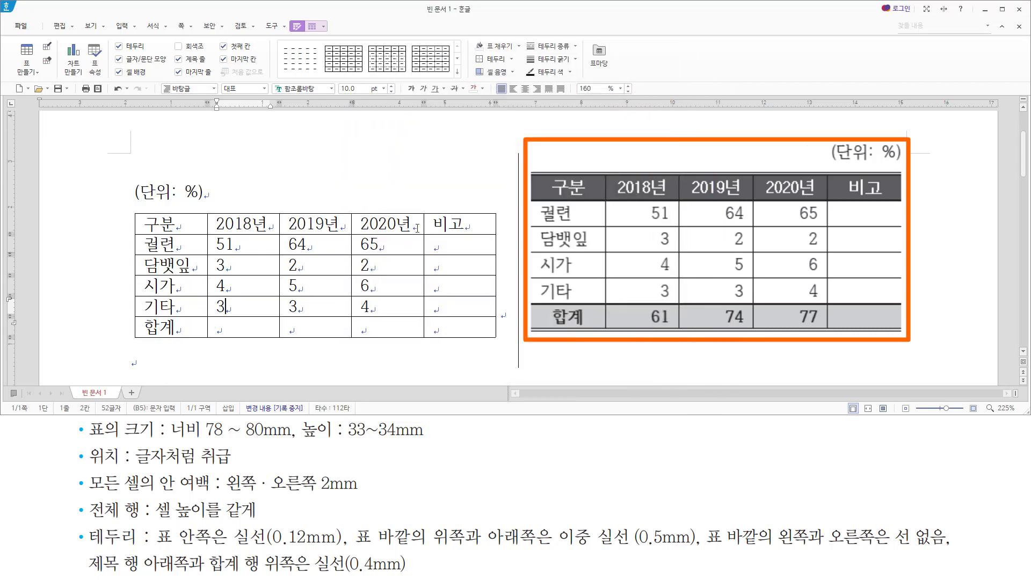
left_click_drag(135, 179, 210, 203)
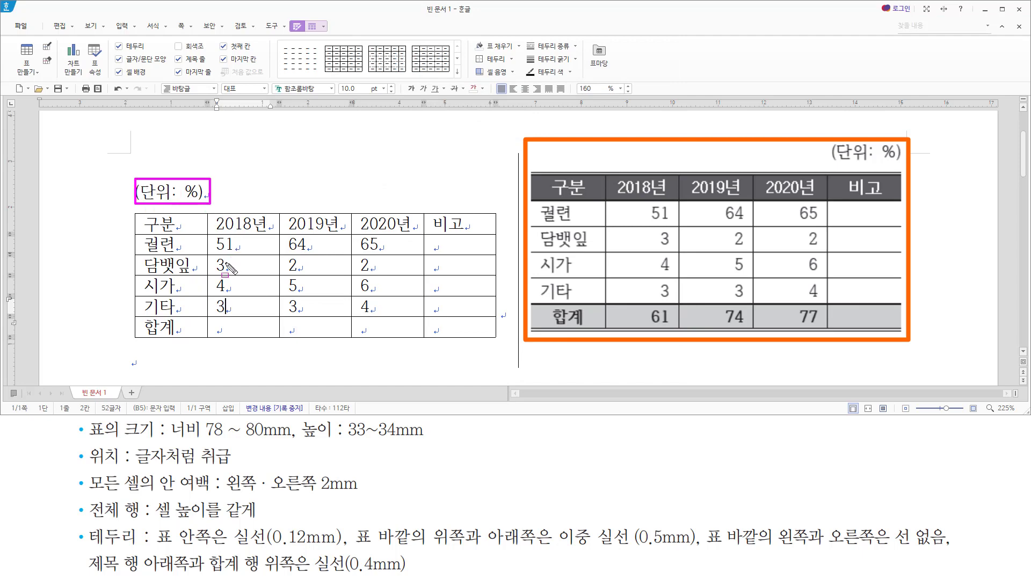
mouse_move(145, 215)
left_mouse_down()
mouse_move(337, 300)
mouse_move(476, 336)
left_mouse_up()
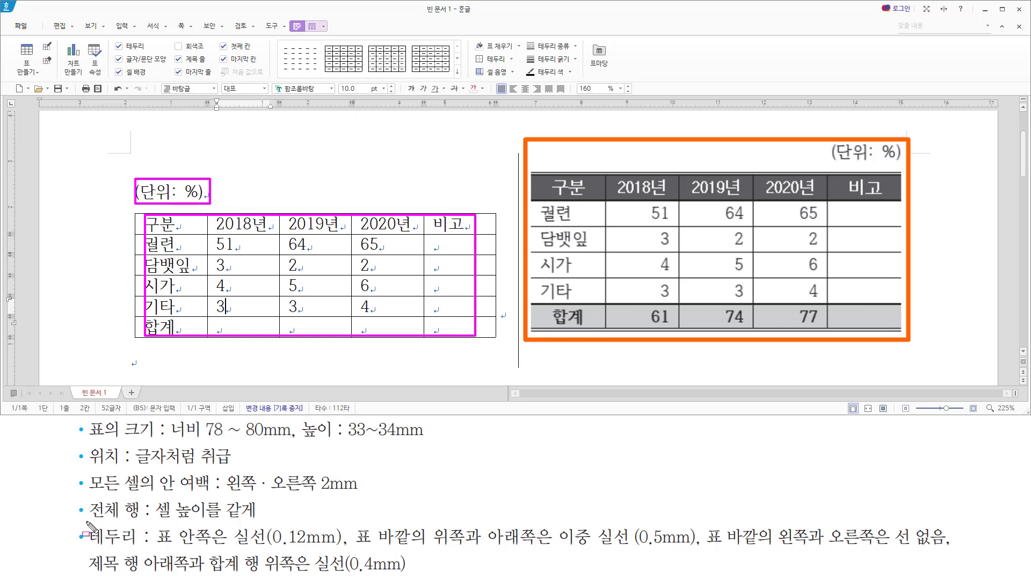
mouse_move(86, 521)
left_mouse_down()
mouse_move(263, 525)
mouse_move(263, 492)
left_mouse_up()
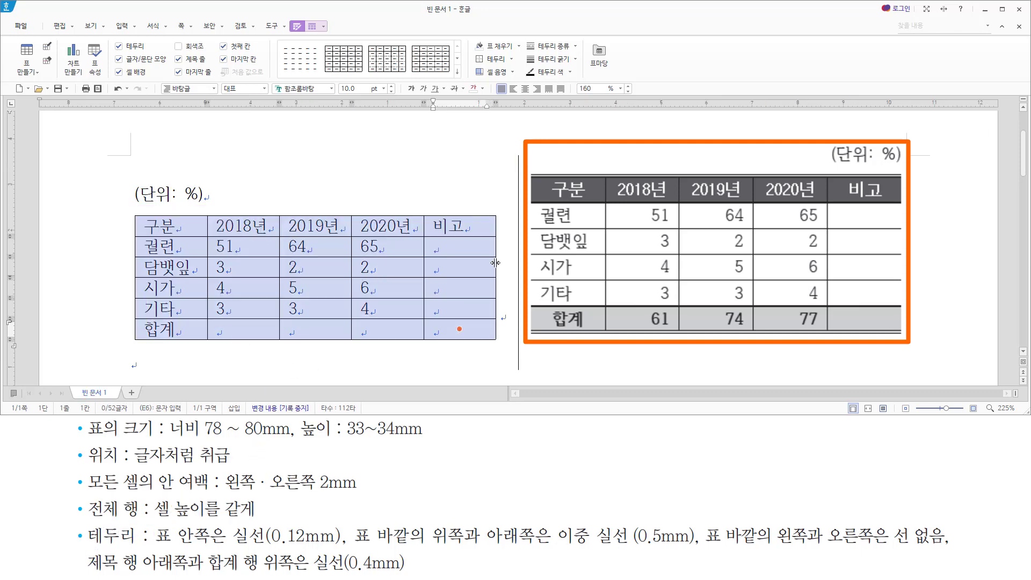
left_click_drag(543, 181, 891, 201)
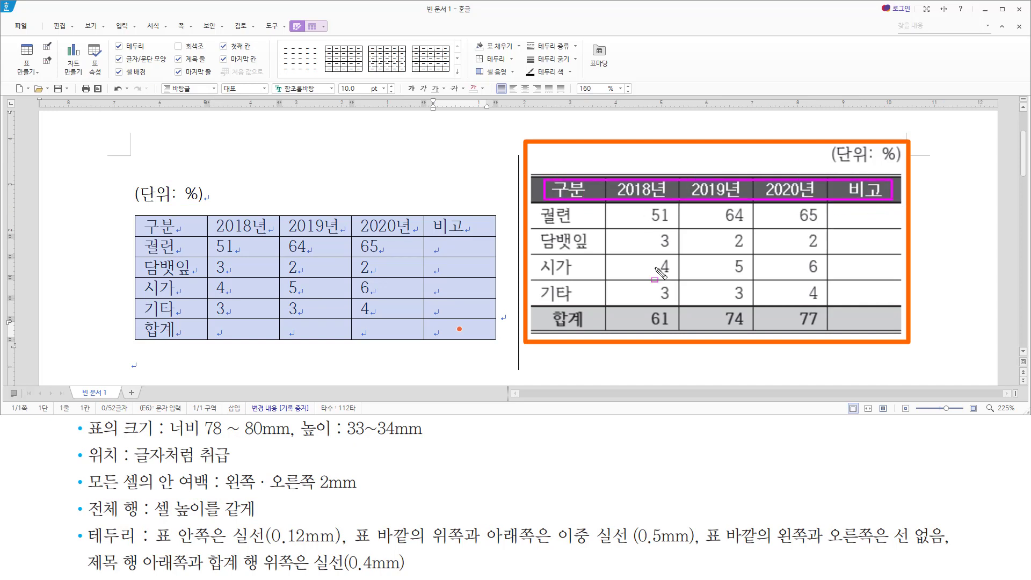
left_click_drag(553, 305, 587, 332)
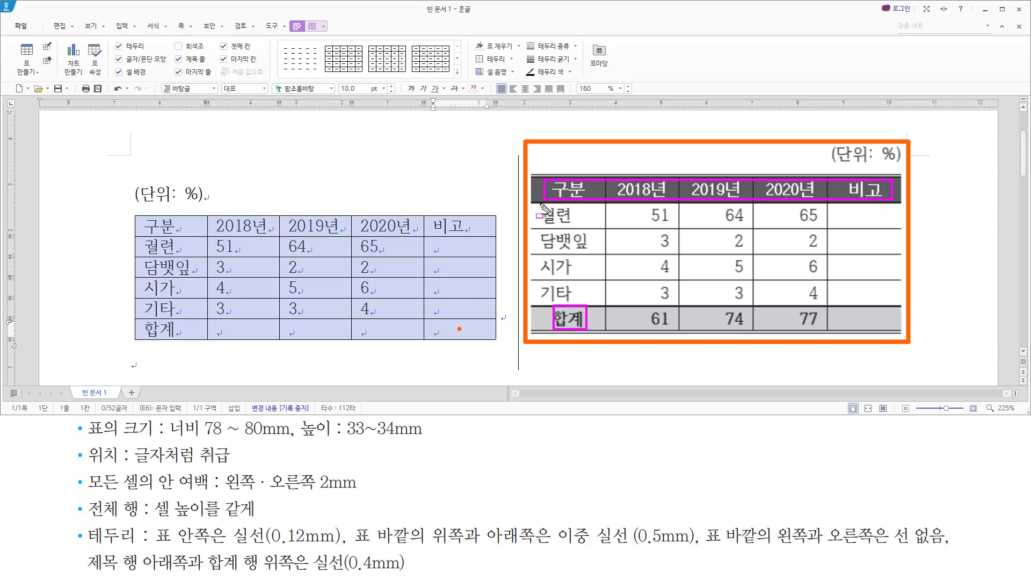
left_click_drag(540, 203, 590, 305)
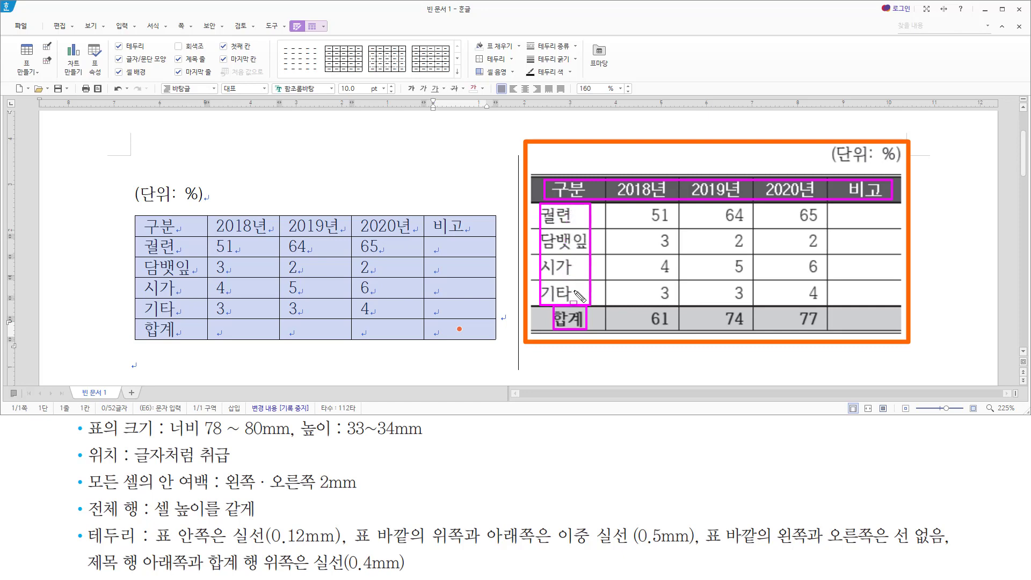
mouse_move(544, 225)
left_mouse_down()
mouse_move(567, 225)
mouse_move(567, 249)
mouse_move(586, 249)
left_mouse_up()
left_click_drag(539, 204, 543, 310)
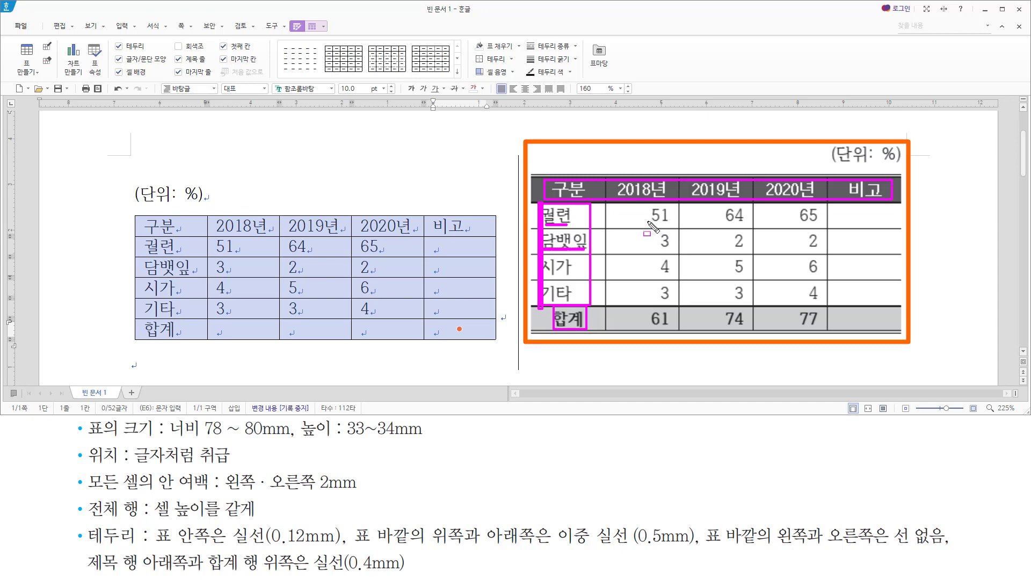
mouse_move(652, 222)
left_mouse_down()
mouse_move(666, 222)
mouse_move(672, 247)
left_mouse_up()
left_click_drag(720, 221, 744, 221)
left_click_drag(672, 204, 673, 330)
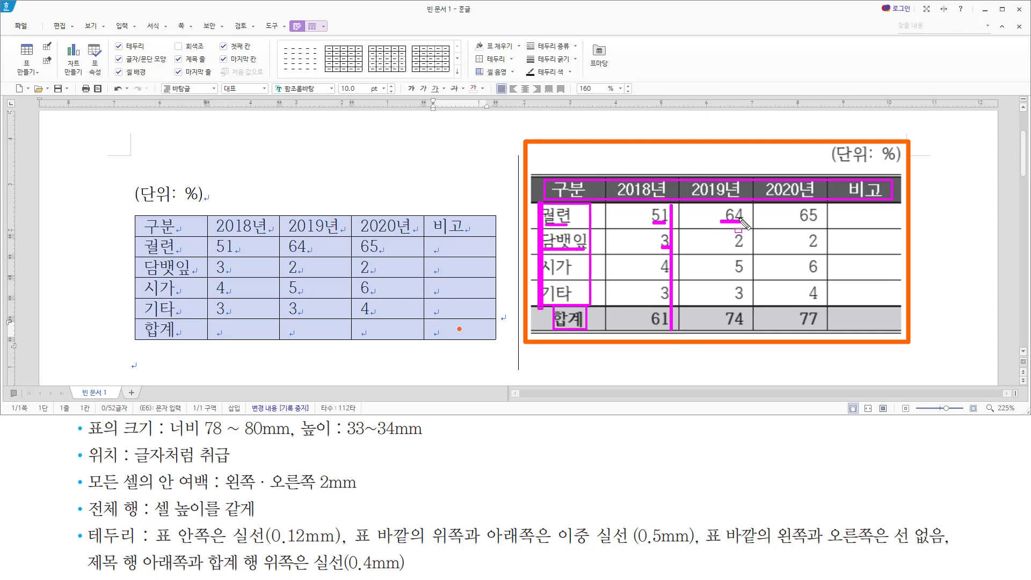
left_click_drag(747, 204, 750, 329)
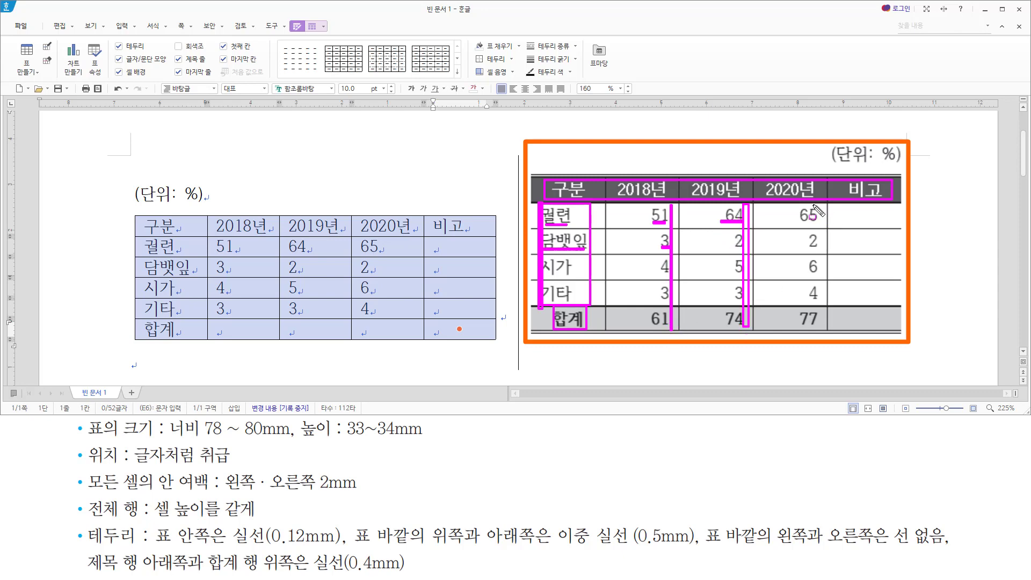
mouse_move(817, 204)
left_mouse_down()
mouse_move(818, 328)
mouse_move(820, 204)
left_mouse_up()
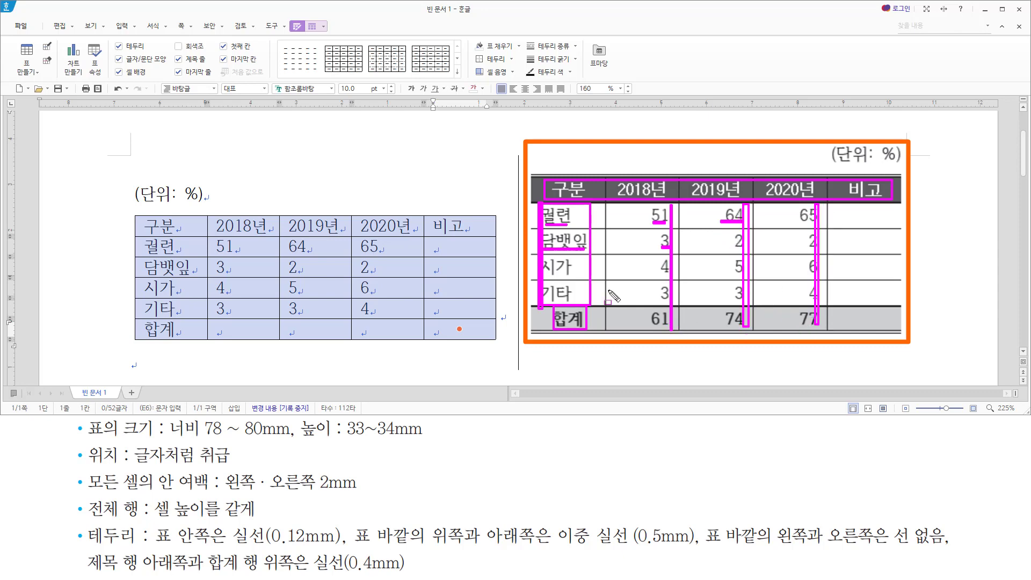
- Center the text of the header row from 구분 to 비고 together with the 합계 label cell
left_click(175, 226)
left_click_drag(179, 226, 457, 226)
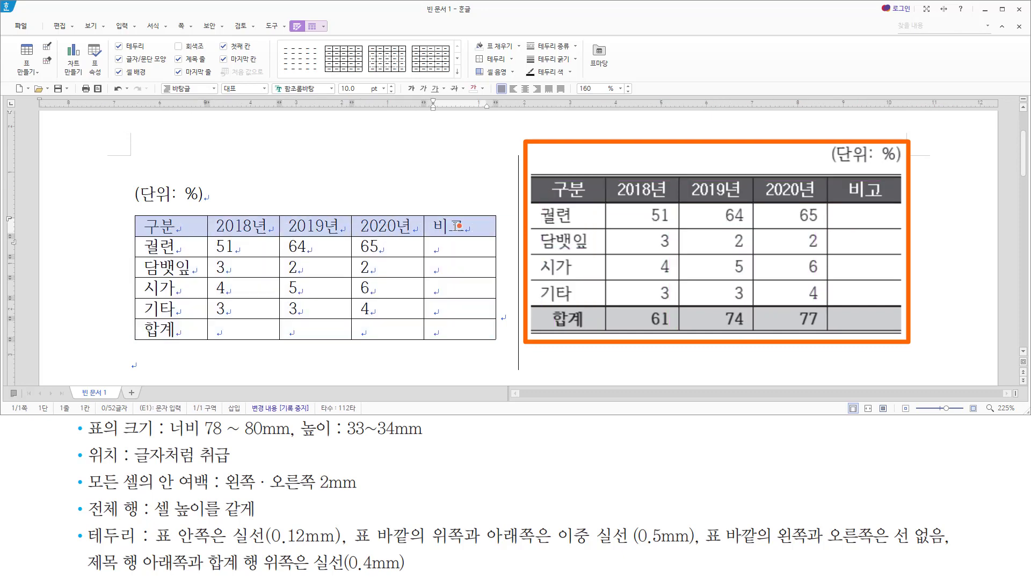
left_click(175, 329, "ctrl")
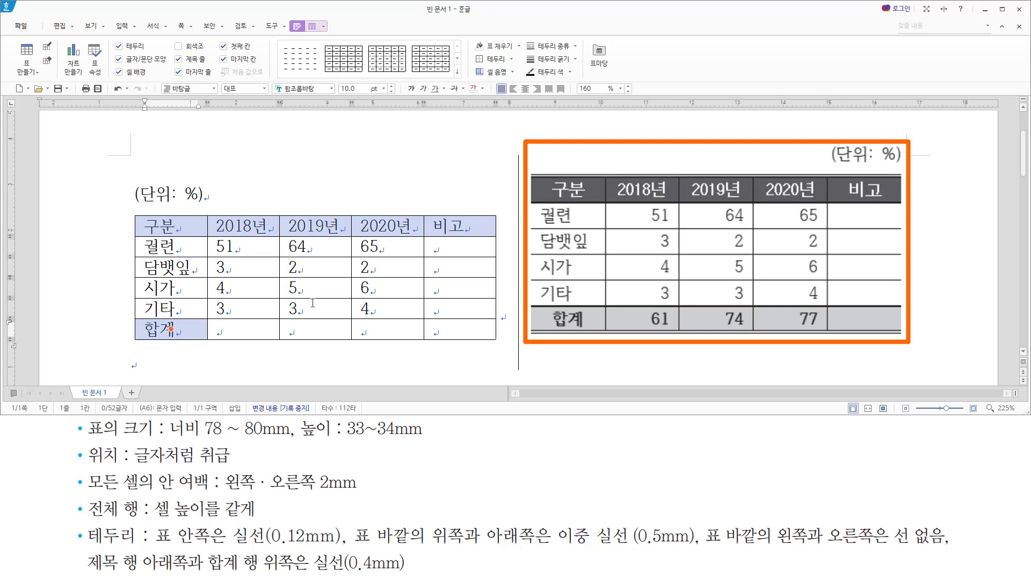
key("ctrl+shift+c")
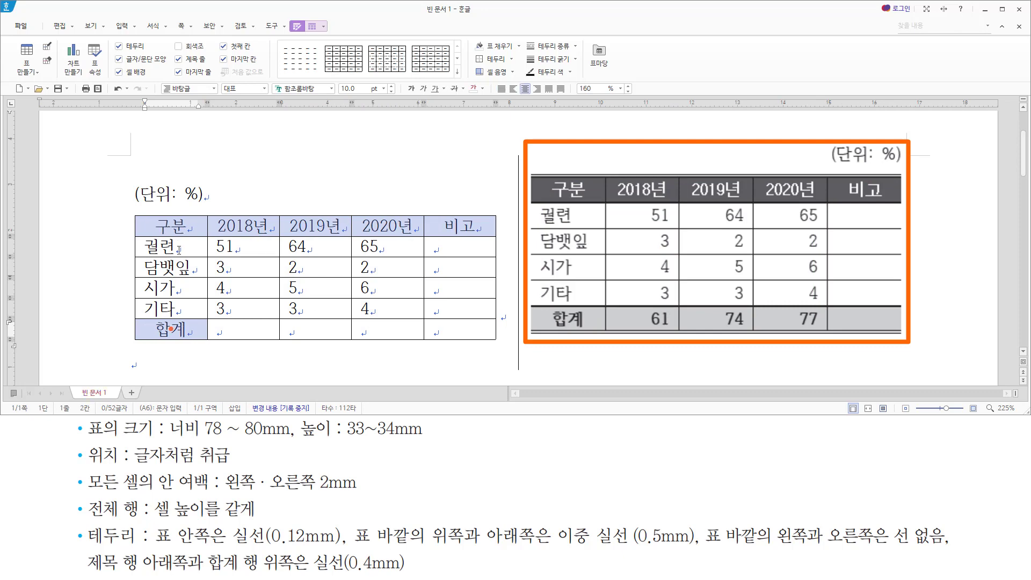
- Left-align the row labels 궐련 through 기타 and right-align the 2018년–2020년 cells from the 궐련 row through the 합계 row
left_click_drag(179, 249, 187, 304)
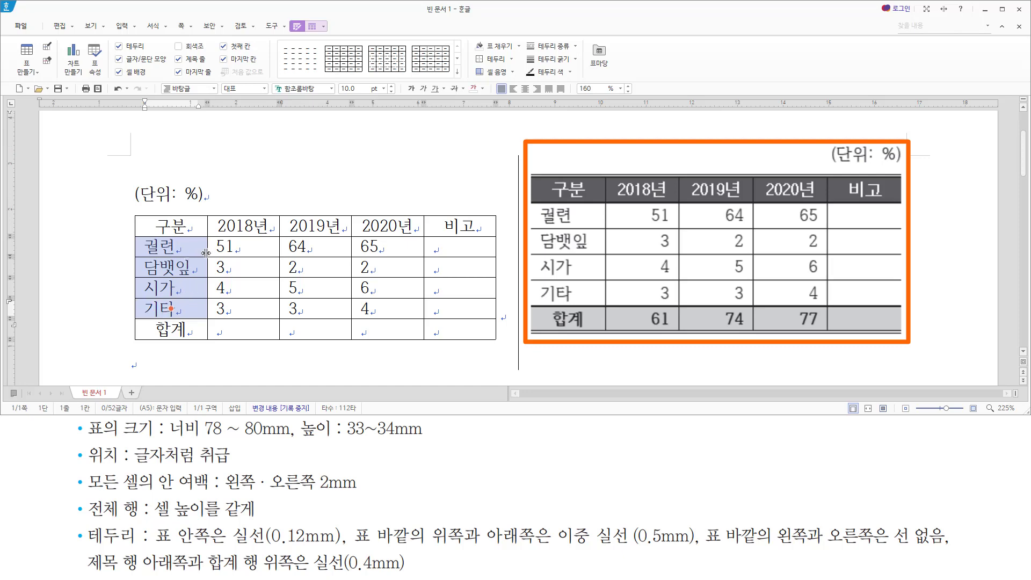
key("ctrl+shift+l")
left_click_drag(254, 252, 372, 326)
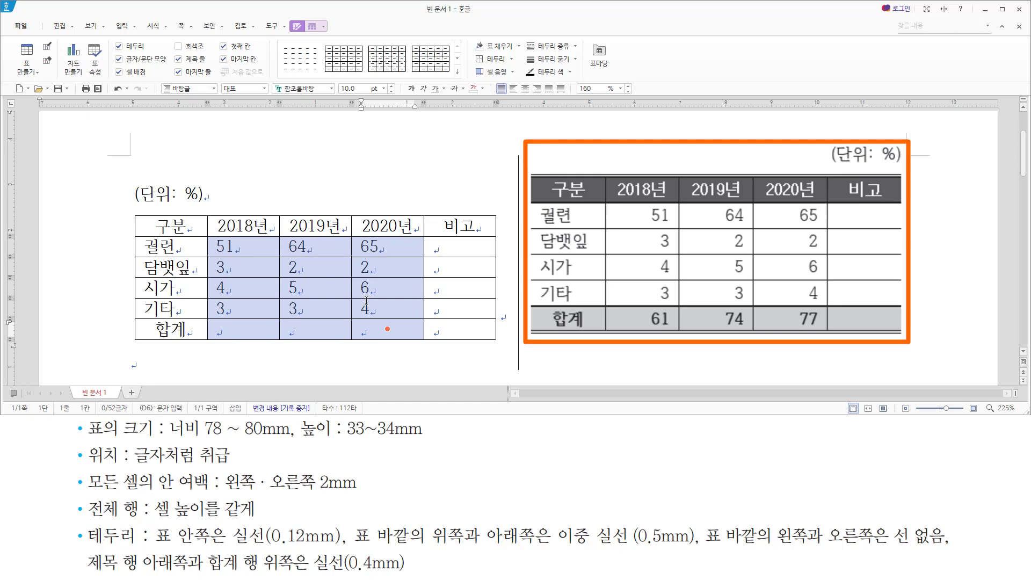
key("ctrl+shift+r")
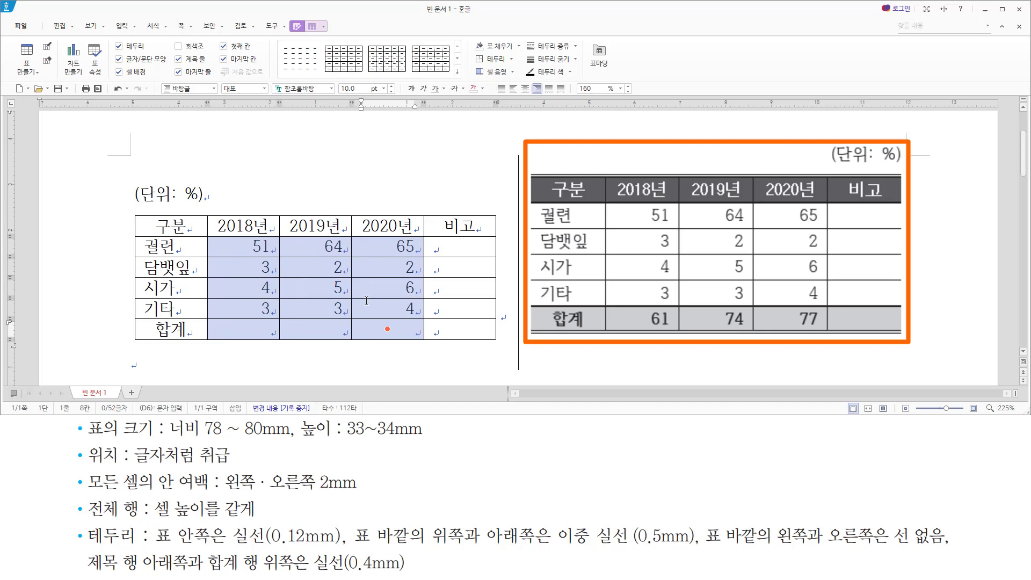
- Right-align the table caption "(단위: %)"
mouse_move(132, 209)
left_mouse_down()
mouse_move(243, 210)
mouse_move(231, 176)
mouse_move(208, 182)
left_mouse_up()
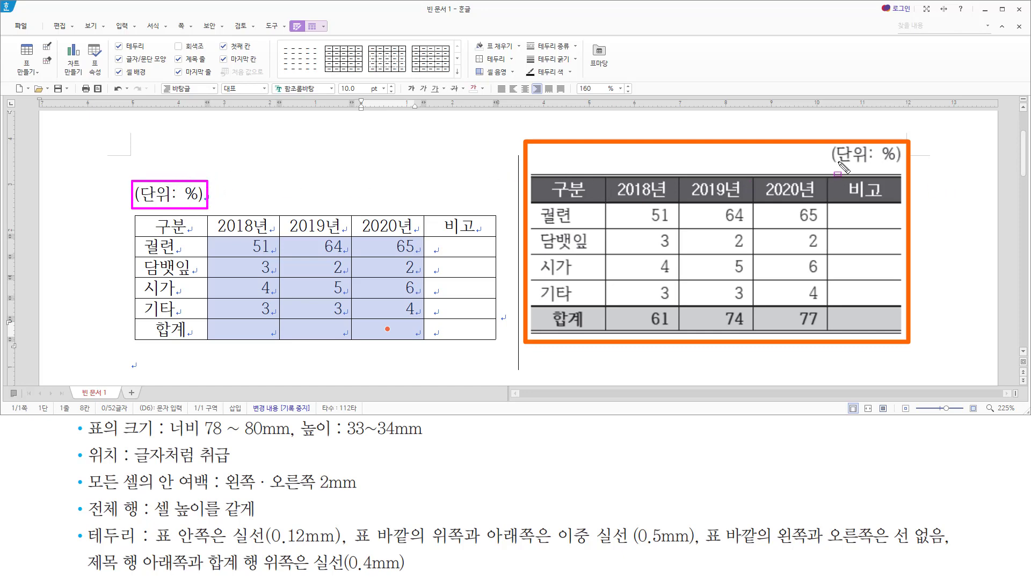
left_click_drag(832, 164, 897, 163)
key("Escape")
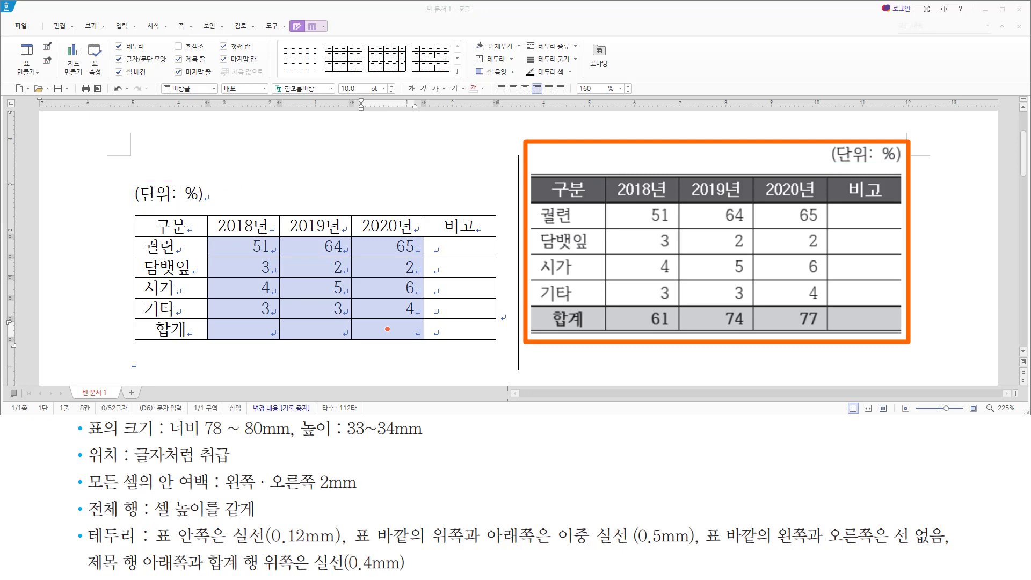
left_click(187, 195)
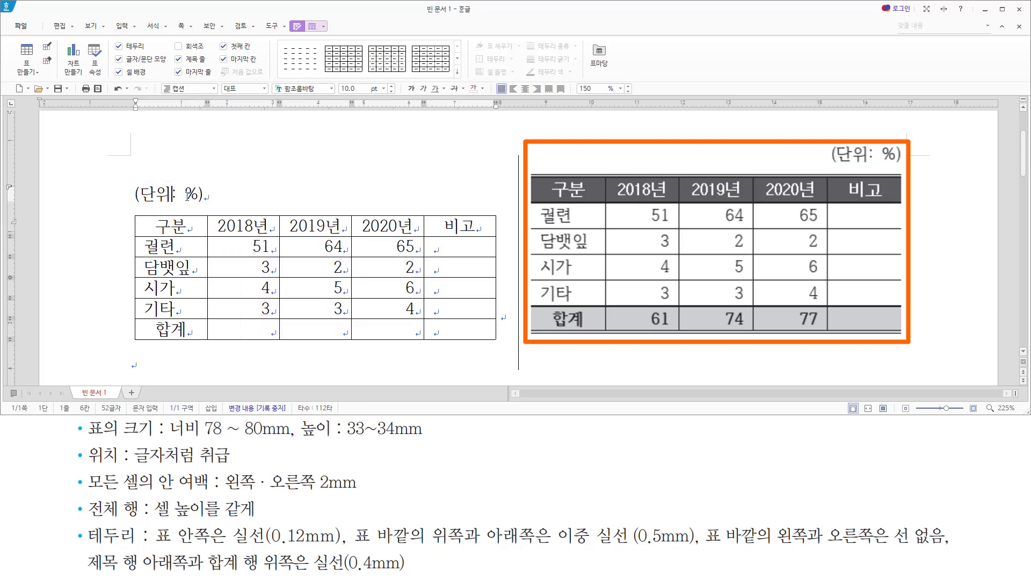
key("ctrl+shift+r")
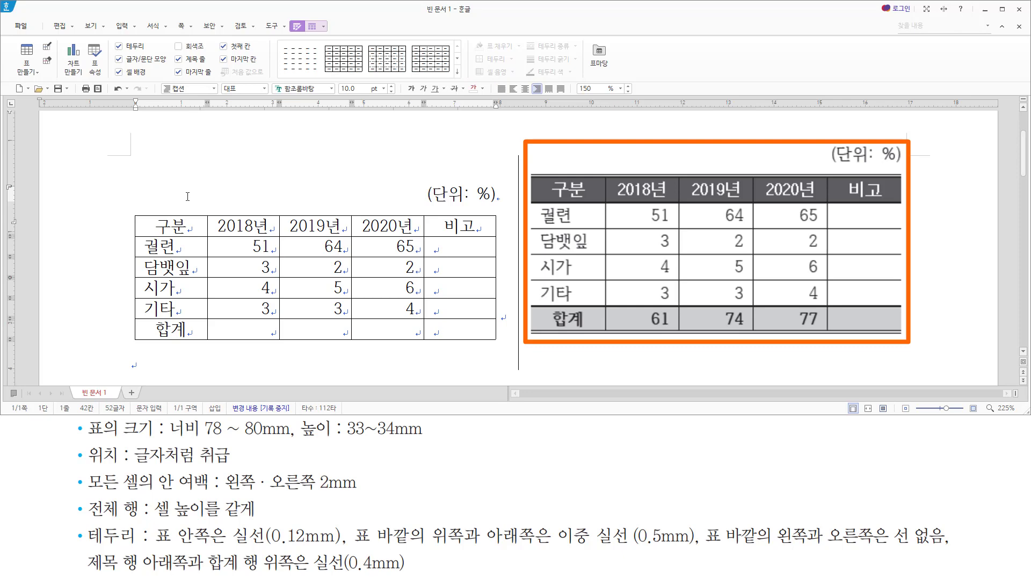
key("Right")
key("Right")
key("Right")
left_click_drag(533, 173, 911, 188)
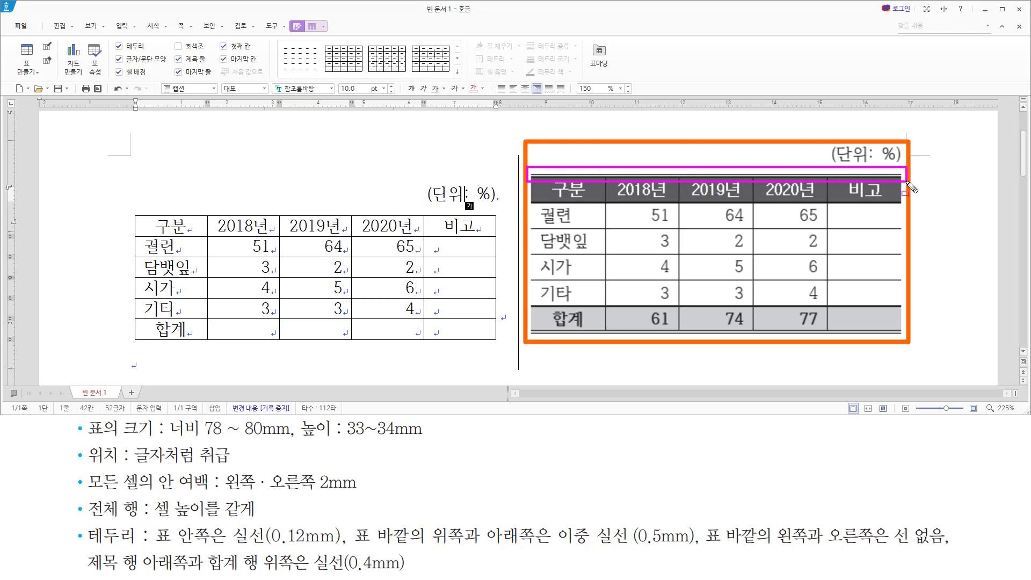
left_click_drag(528, 325, 910, 342)
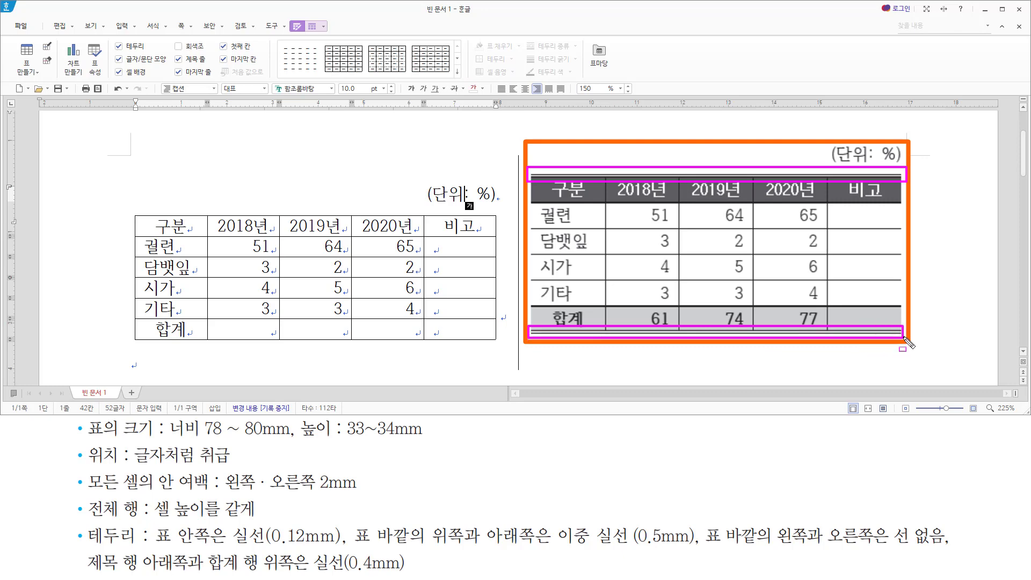
key("e")
left_click_drag(529, 168, 537, 352)
mouse_move(894, 167)
left_mouse_down()
mouse_move(919, 272)
mouse_move(907, 348)
left_mouse_up()
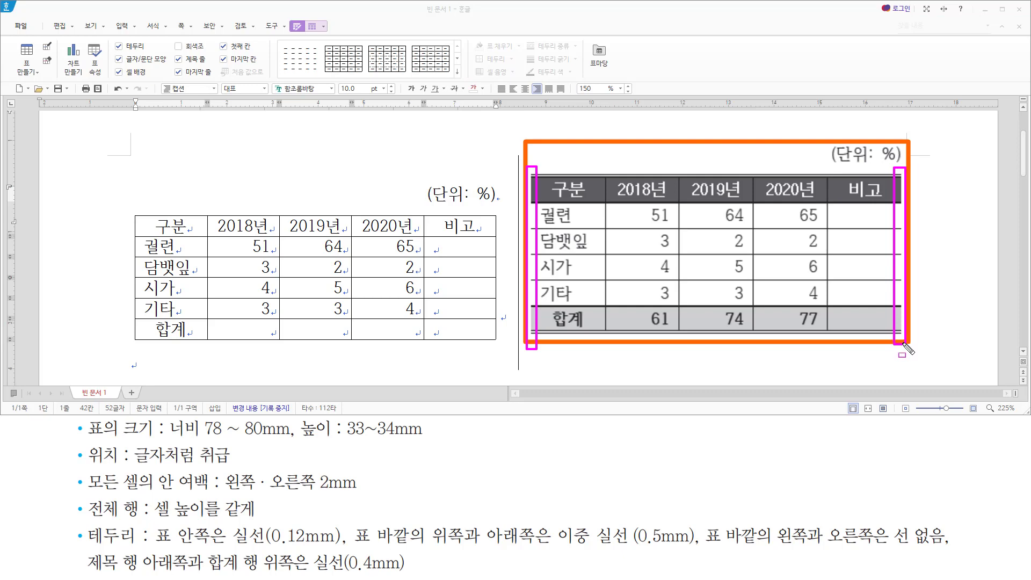
key("e")
mouse_move(545, 208)
left_mouse_down()
mouse_move(552, 243)
mouse_move(903, 301)
left_mouse_up()
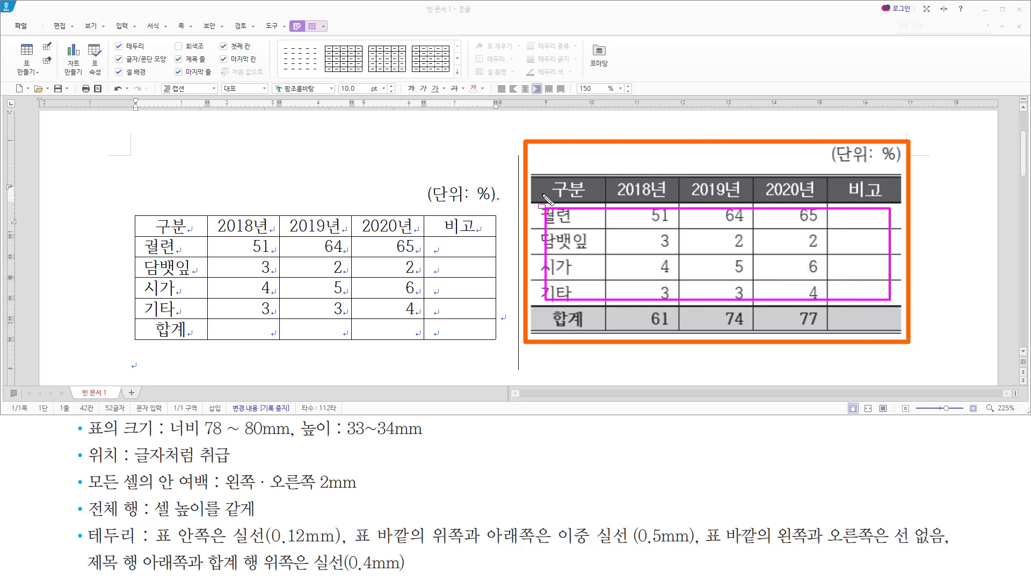
left_click_drag(530, 196, 908, 216)
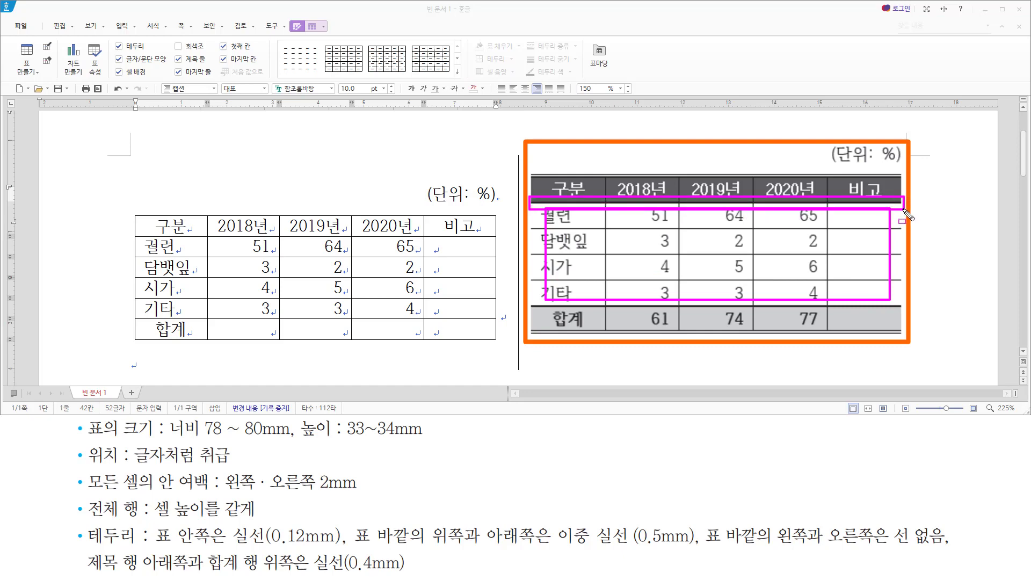
left_click_drag(529, 301, 904, 310)
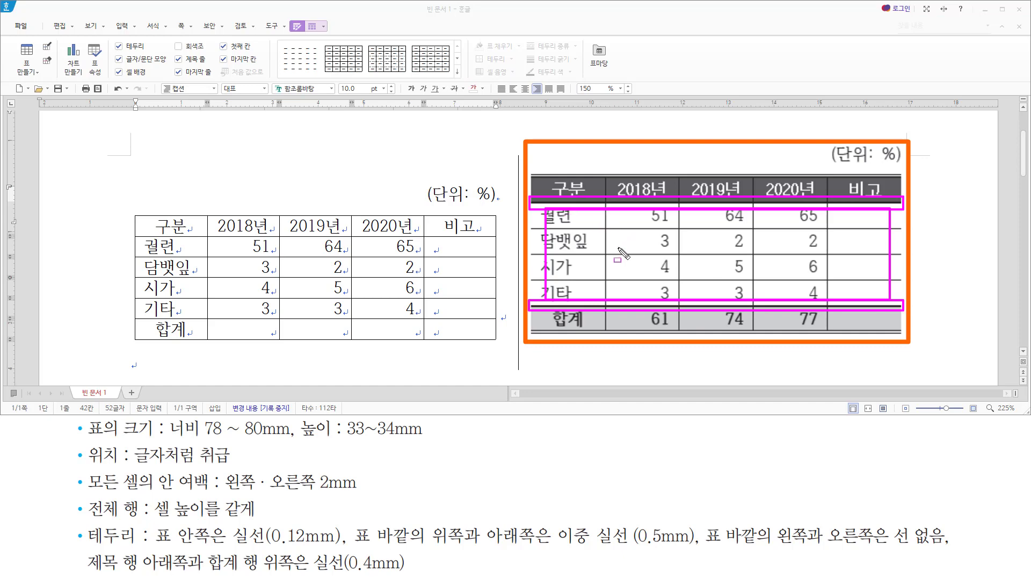
key("Escape")
- Set the top and bottom outer borders of the whole table to a 0.5 mm double solid line
left_click(182, 225)
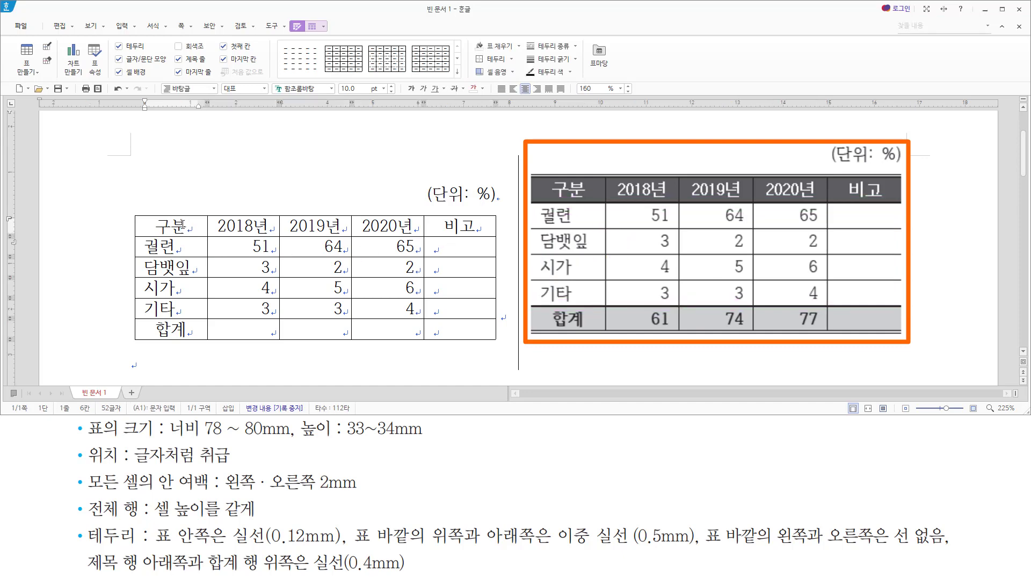
left_click_drag(182, 225, 491, 335)
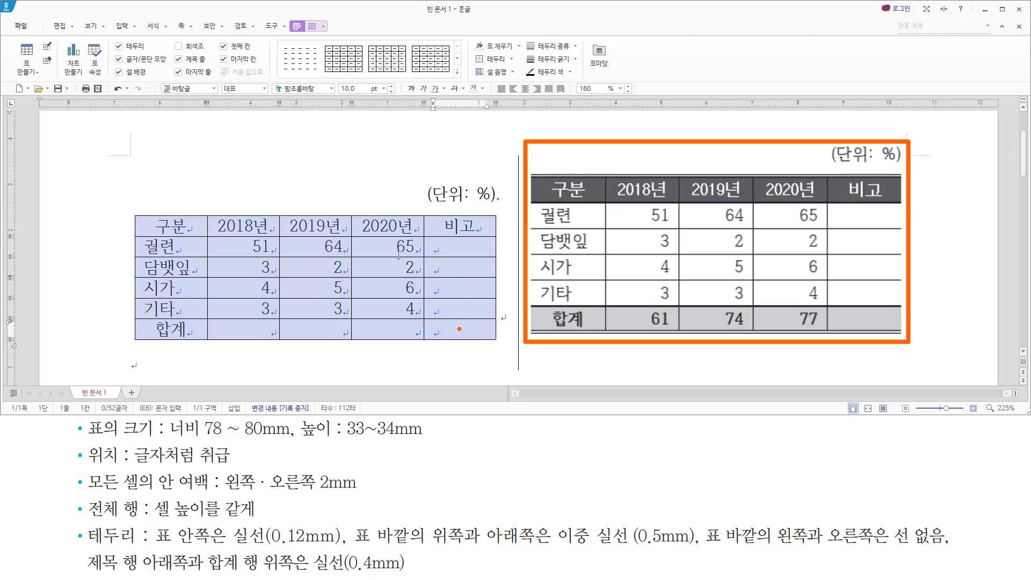
key("l")
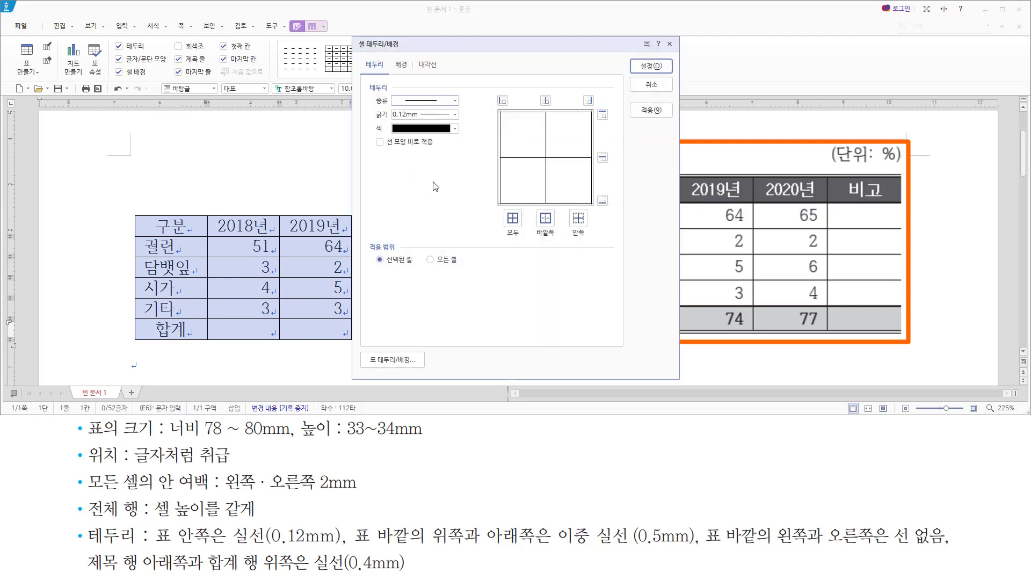
left_click(454, 101)
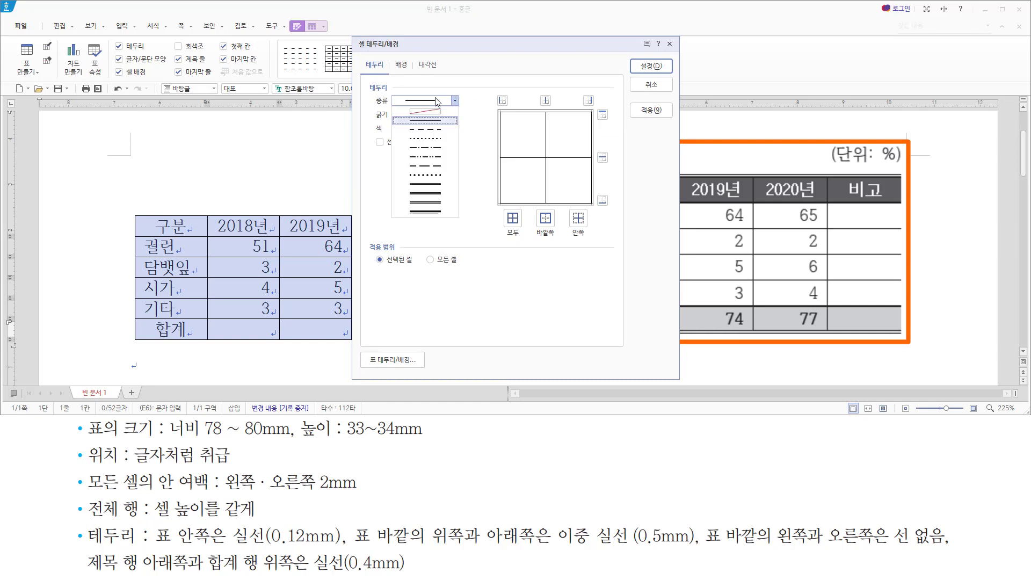
left_click(427, 184)
left_click(602, 114)
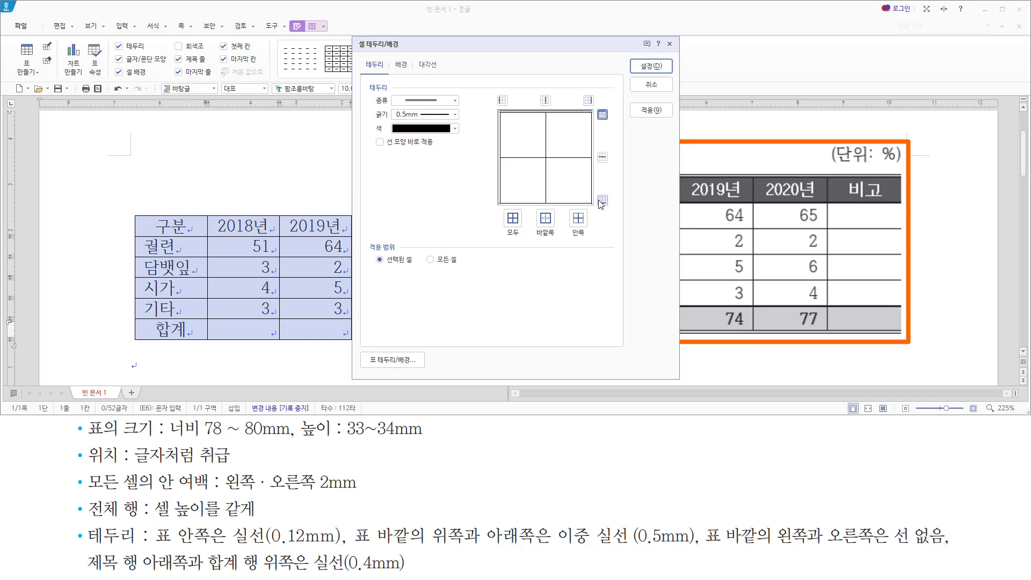
left_click(602, 200)
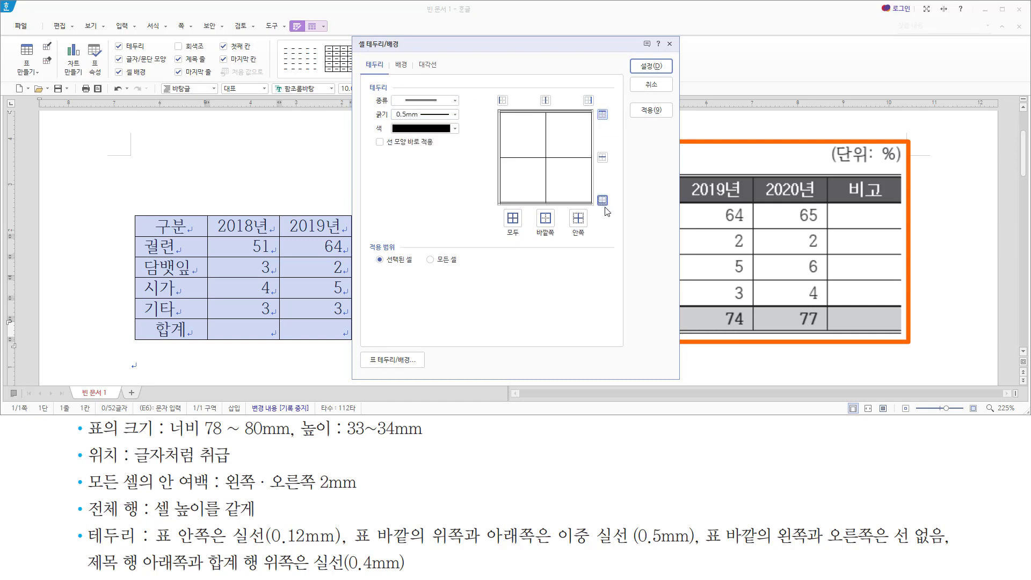
- Set the table's left and right outer borders to no line and apply the border settings
left_click(414, 102)
left_click(420, 112)
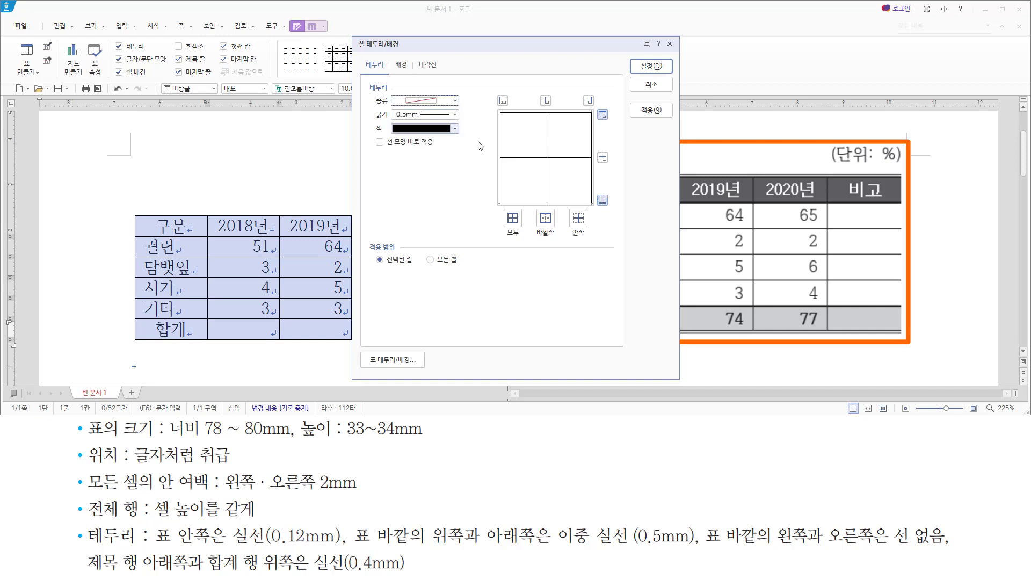
left_click(502, 100)
left_click(589, 101)
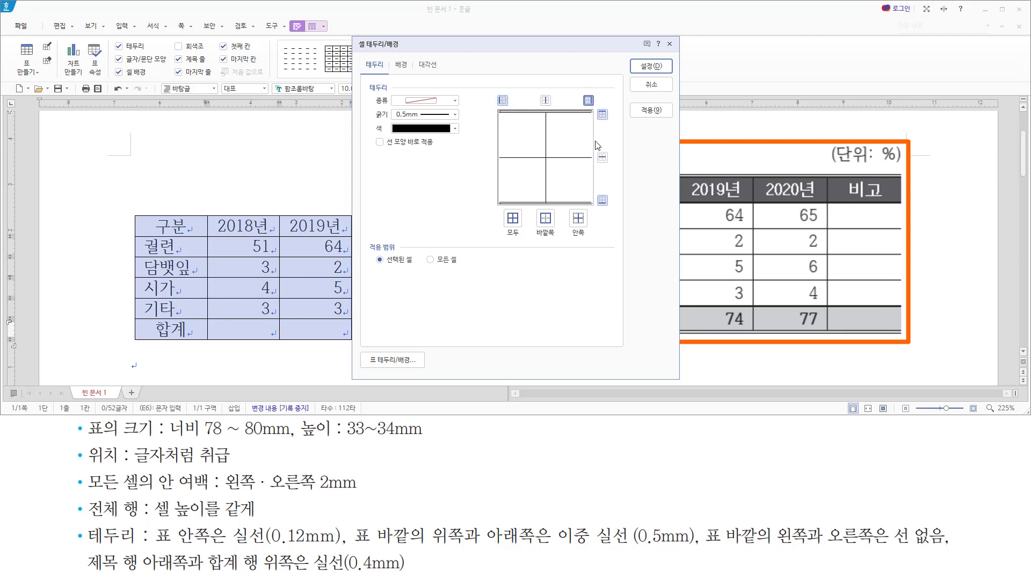
left_click(651, 65)
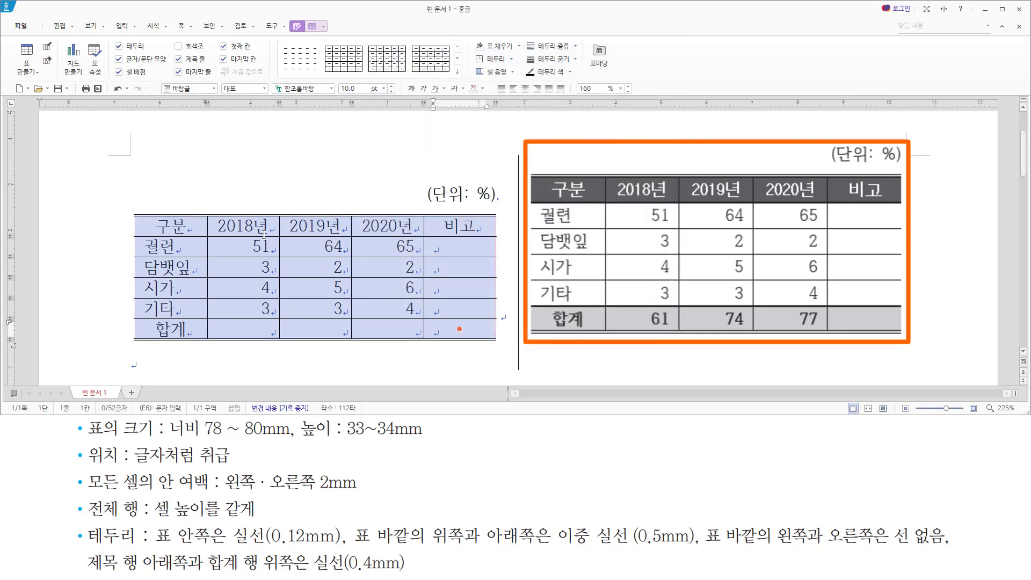
left_click(280, 178)
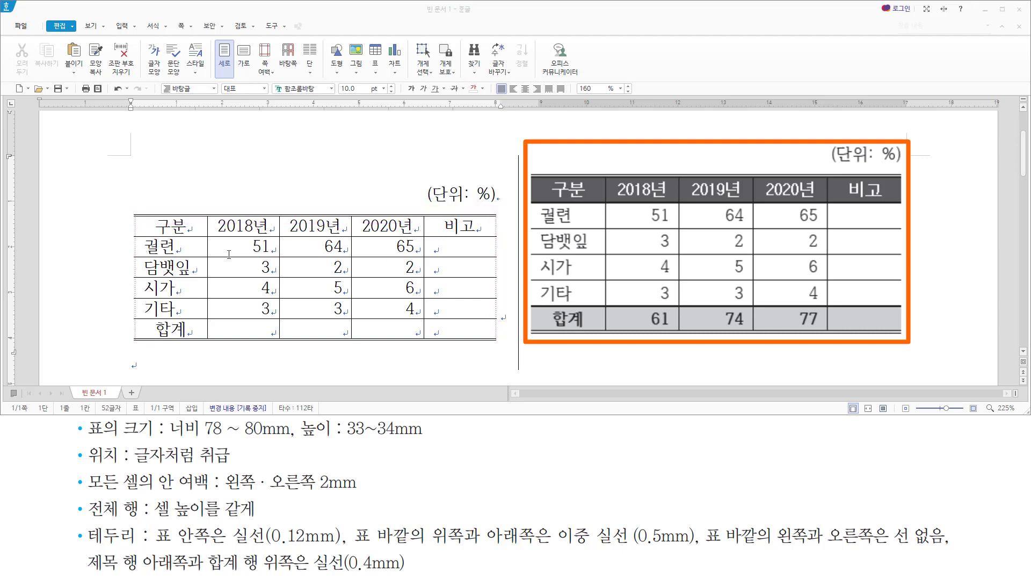
- Apply a 0.4 mm solid line to the top and bottom borders of the block from the 궐련 row through the 기타 row
left_click_drag(200, 249, 476, 308)
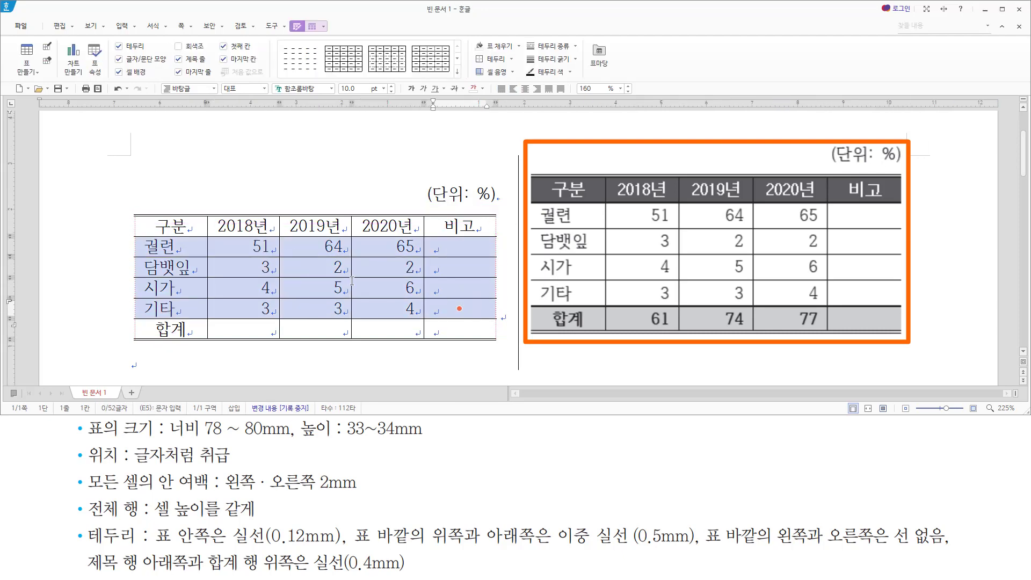
mouse_move(143, 243)
left_mouse_down()
mouse_move(267, 295)
mouse_move(482, 313)
left_mouse_up()
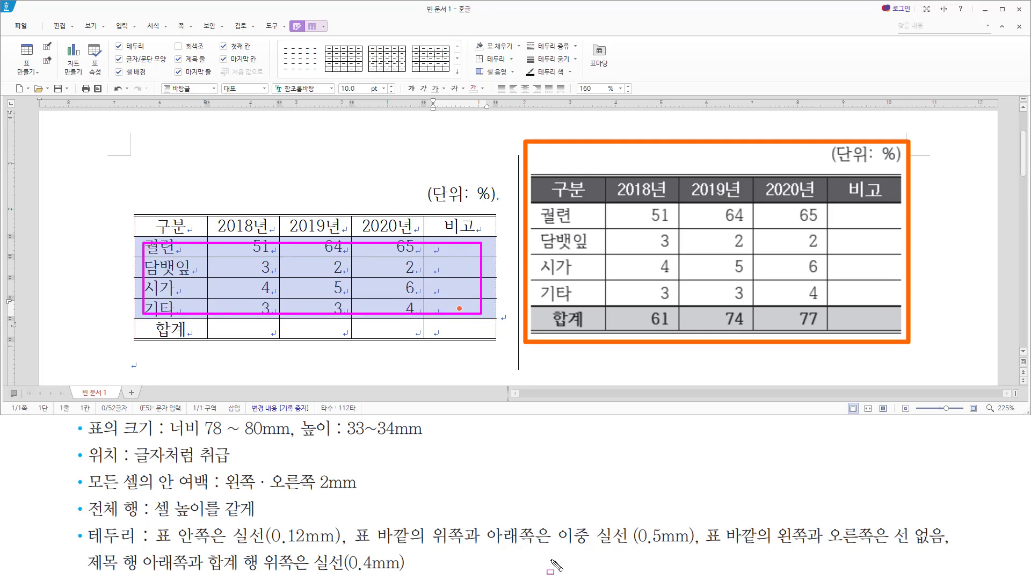
mouse_move(79, 549)
left_mouse_down()
mouse_move(96, 568)
mouse_move(185, 577)
mouse_move(404, 573)
left_mouse_up()
key("Escape")
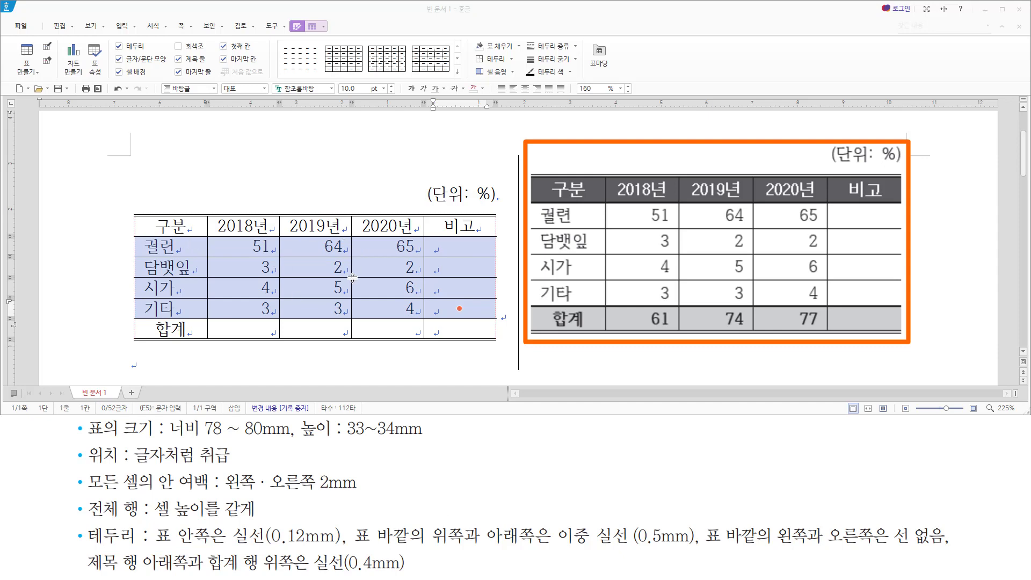
key("l")
left_click(454, 101)
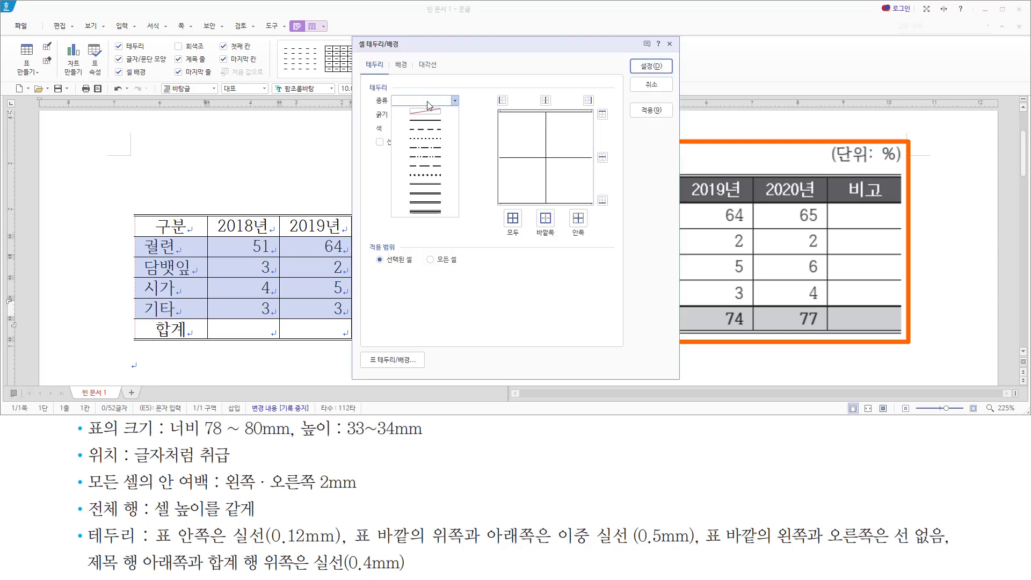
left_click(427, 128)
left_click(454, 114)
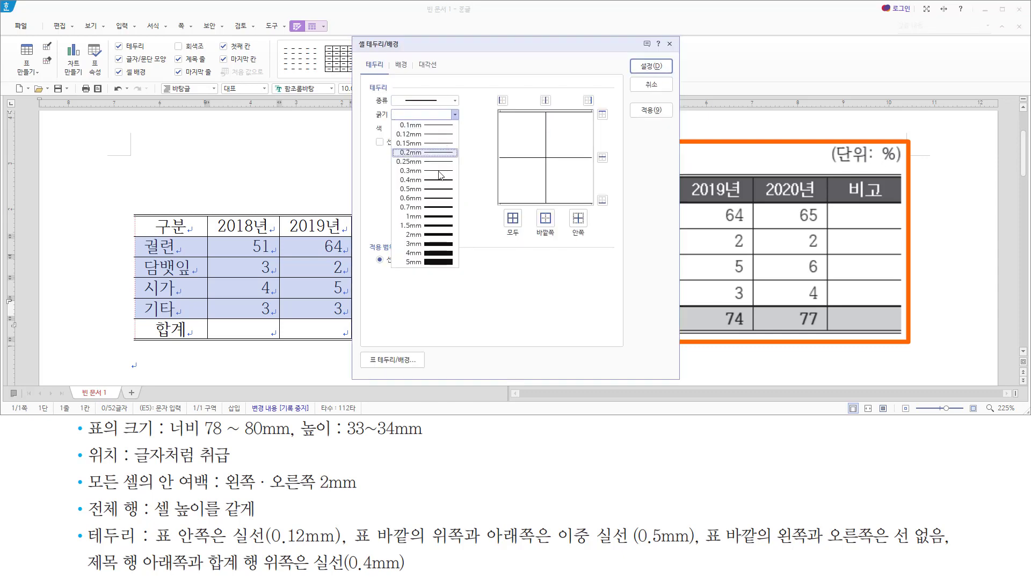
left_click(422, 182)
left_click(603, 115)
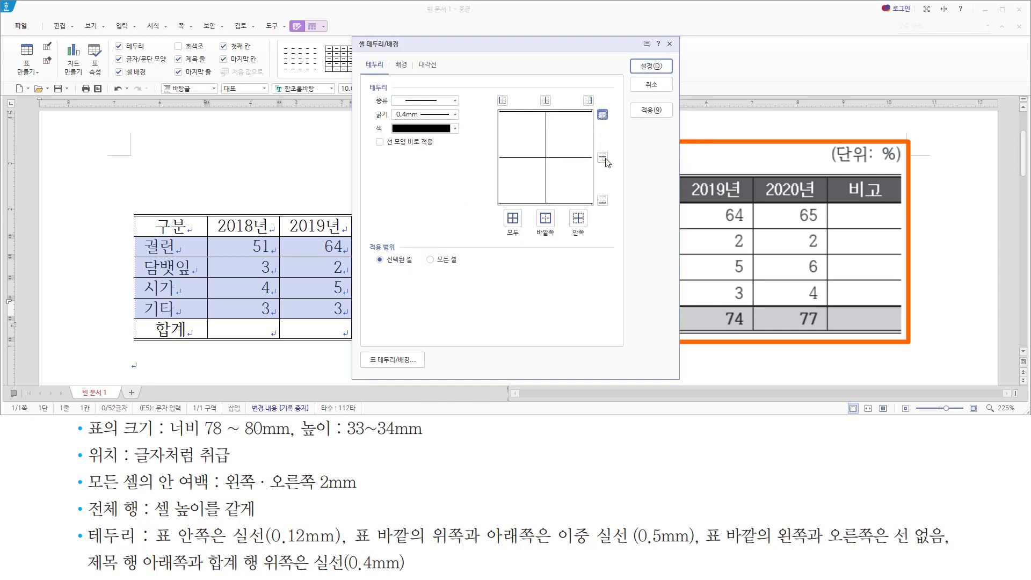
left_click(602, 200)
left_click(650, 67)
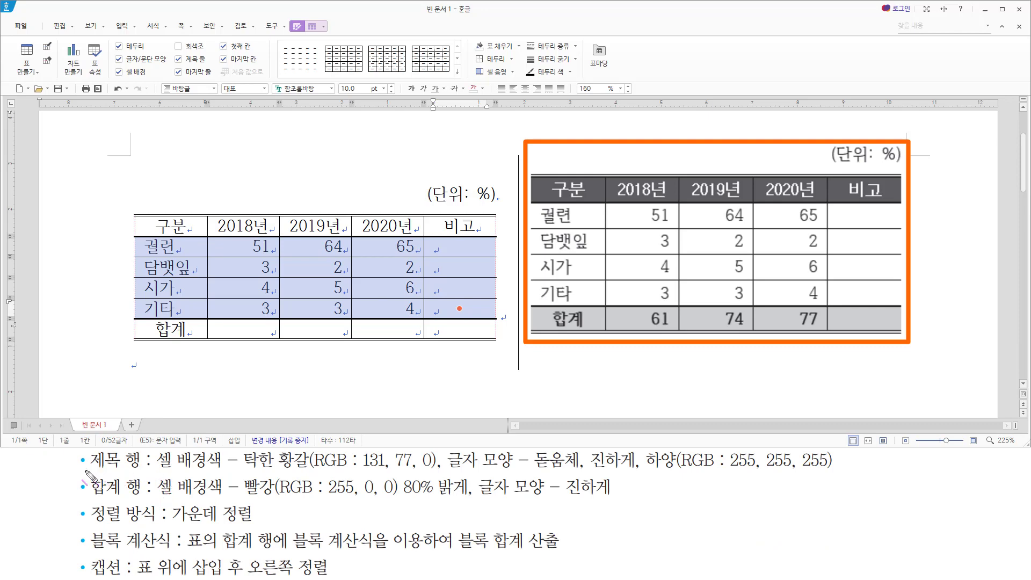
left_click_drag(84, 470, 436, 472)
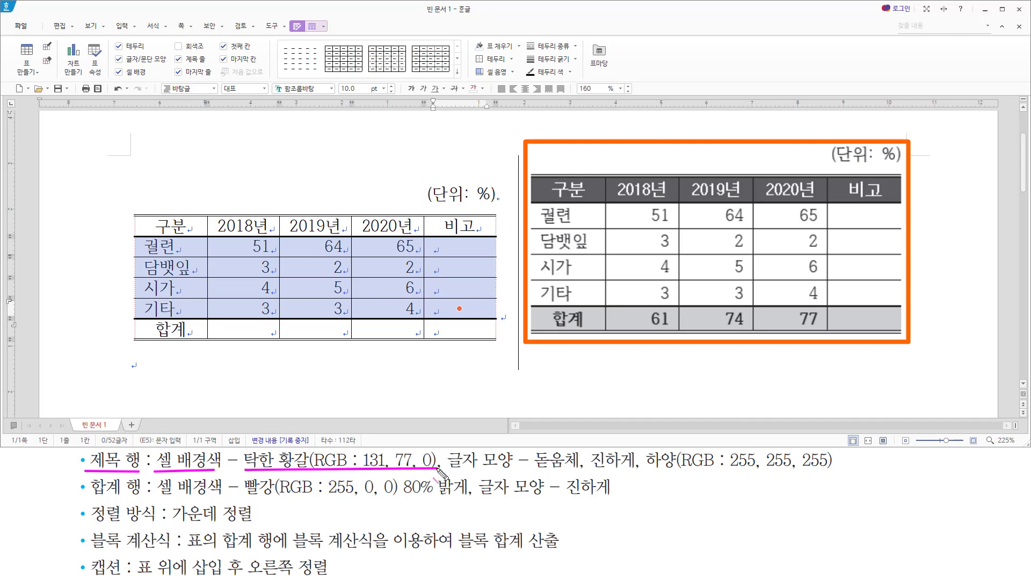
mouse_move(150, 215)
left_mouse_down()
mouse_move(336, 235)
mouse_move(486, 218)
left_mouse_up()
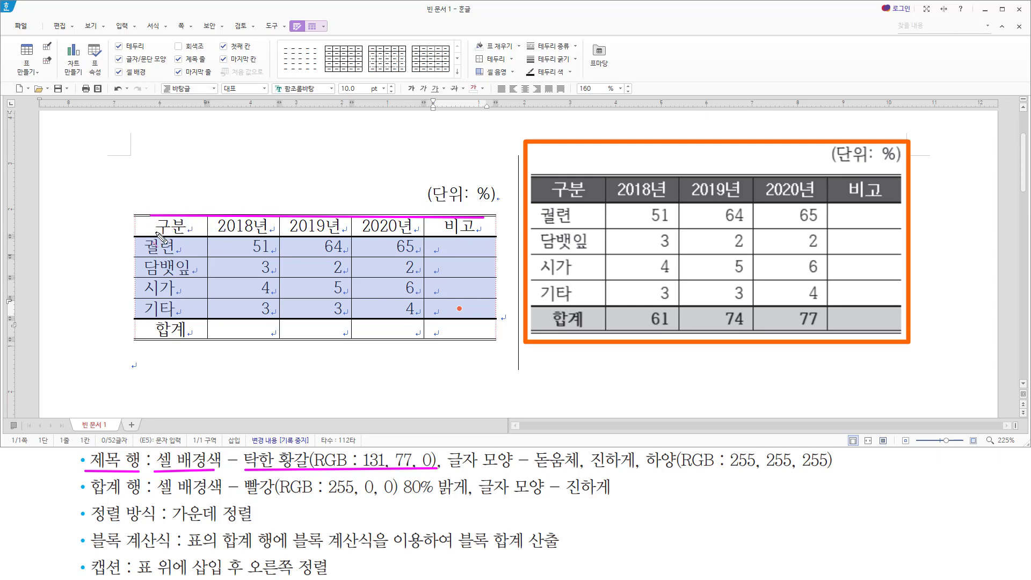
mouse_move(147, 235)
left_mouse_down()
mouse_move(481, 234)
mouse_move(469, 266)
left_mouse_up()
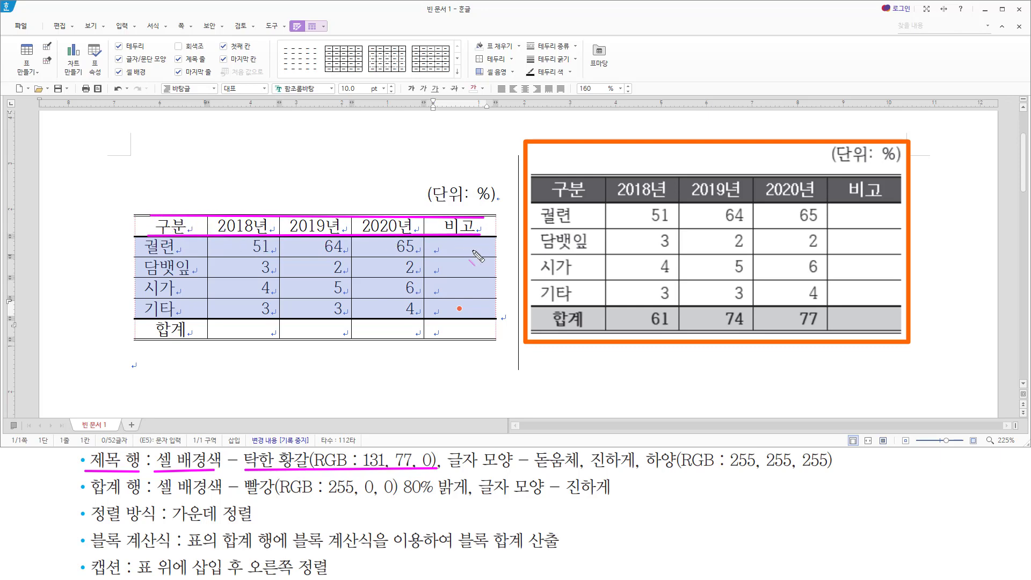
left_click_drag(449, 469, 836, 468)
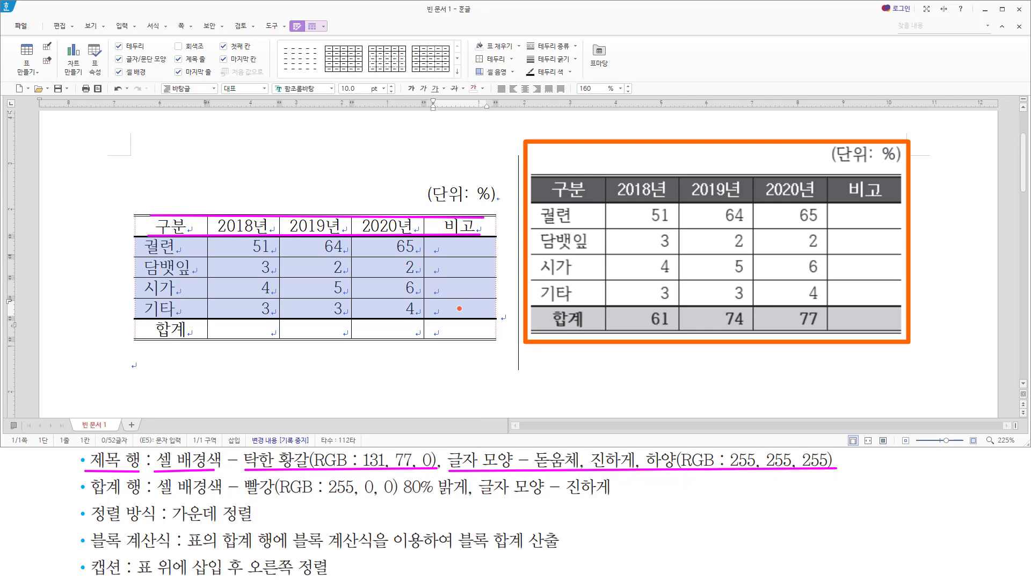
- Fill the header row from 구분 to 비고 with the 탁한 황갈 background color (RGB 131, 77, 0)
left_click_drag(161, 225, 483, 217)
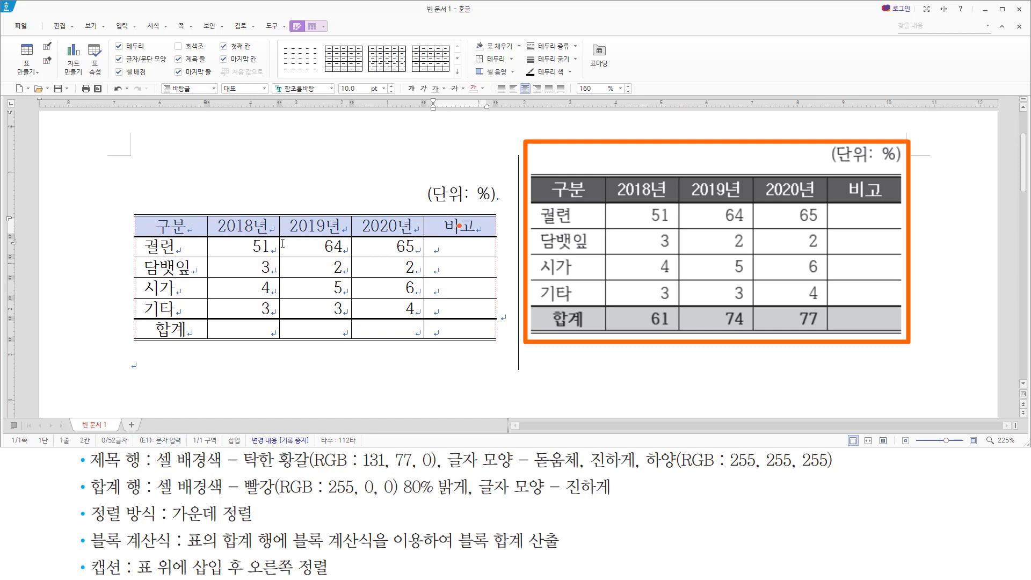
key("c")
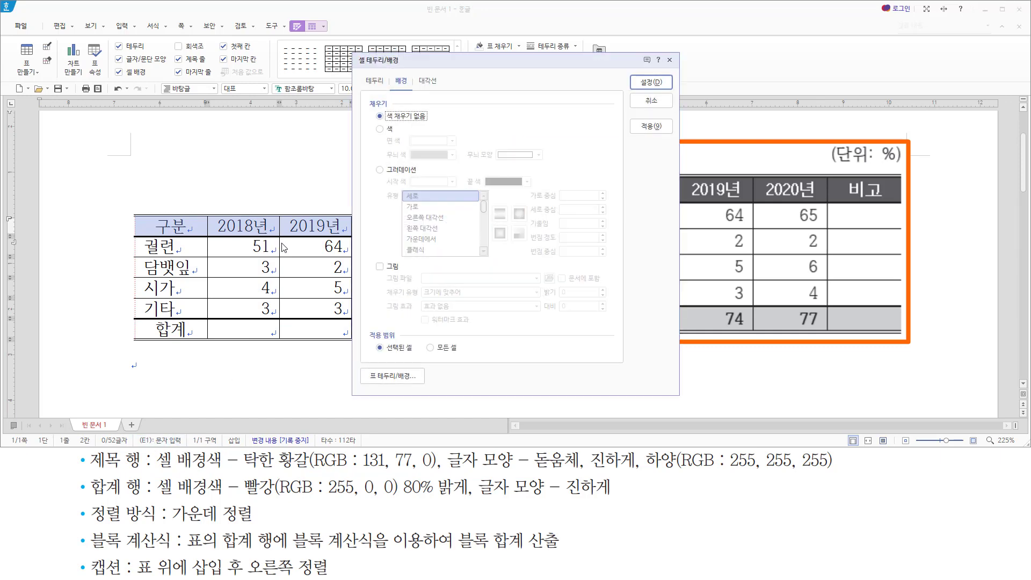
left_click(391, 131)
left_click(453, 141)
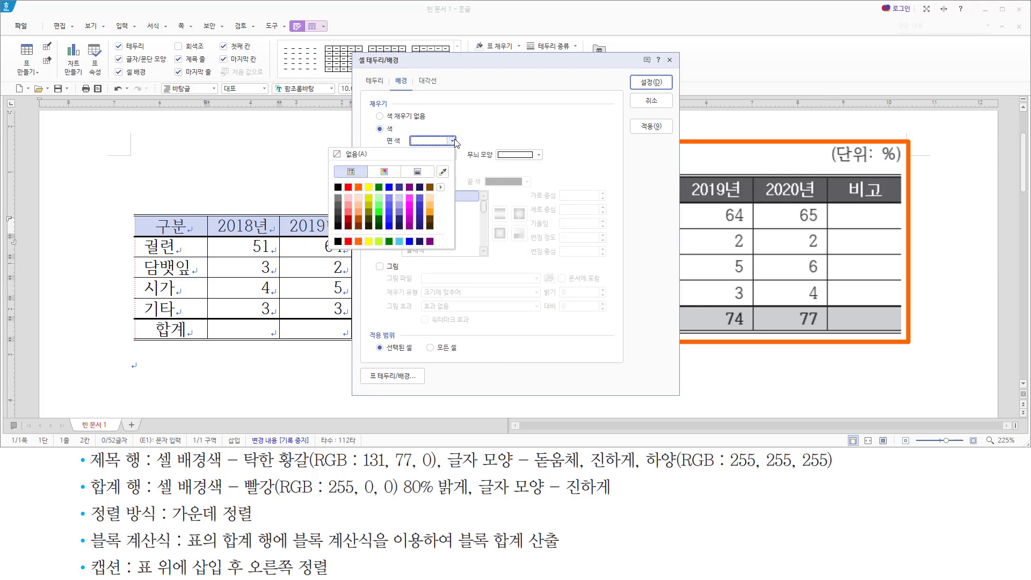
left_click(430, 187)
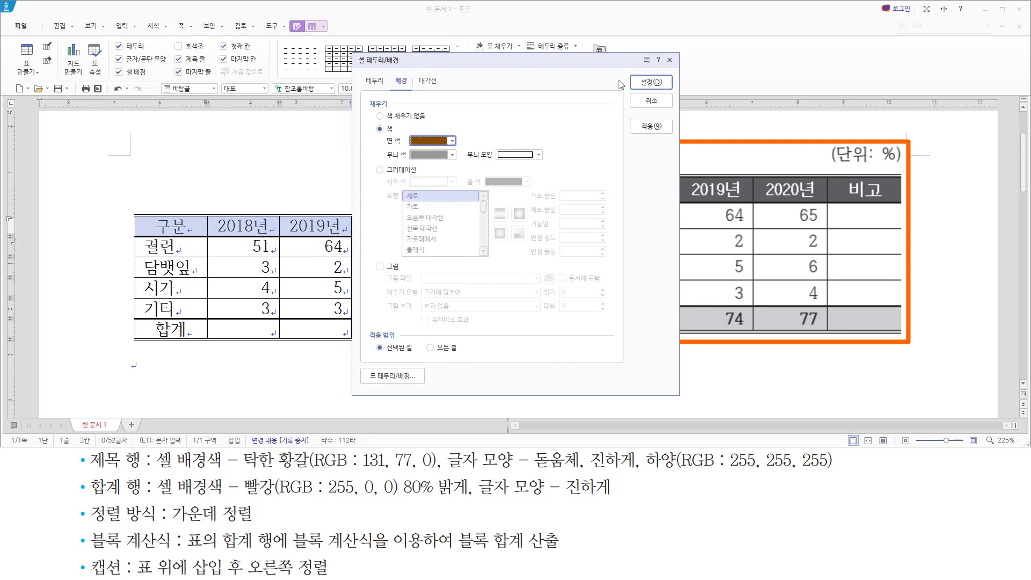
left_click(651, 83)
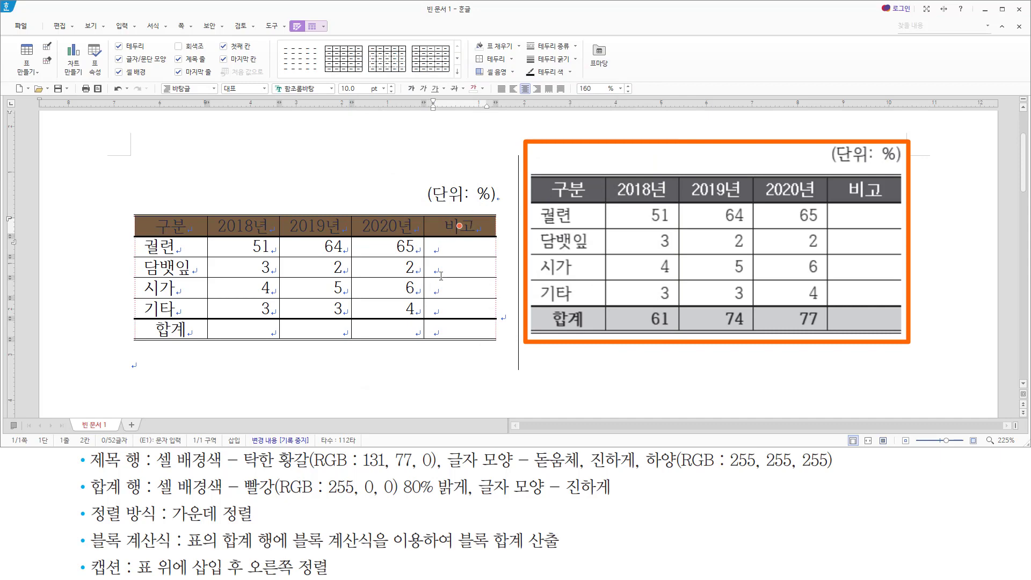
- Format the header row text in the 돋움체 font, bold and white
key("alt+l")
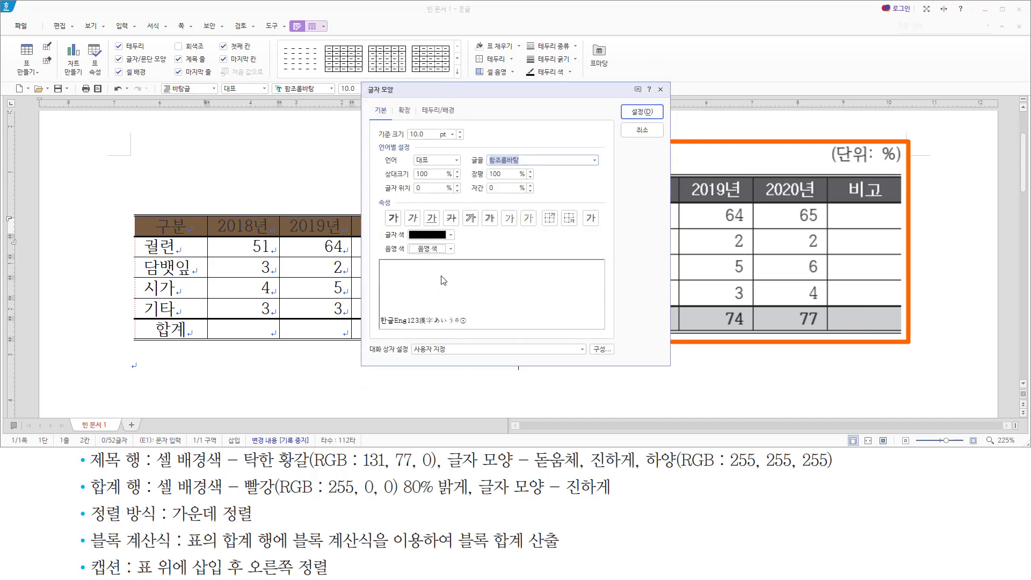
type("돋움ㅊ")
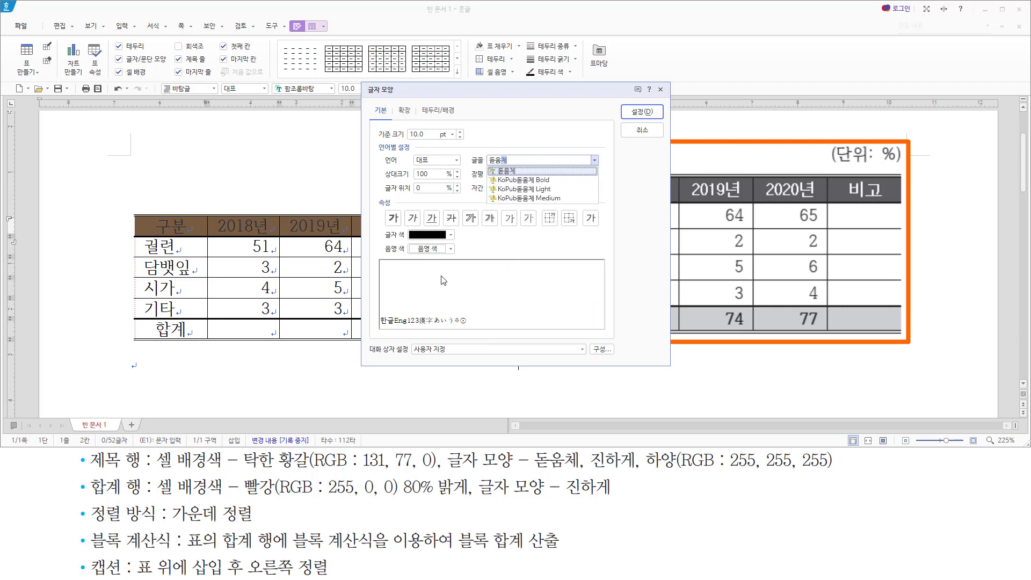
key("Return")
key("alt")
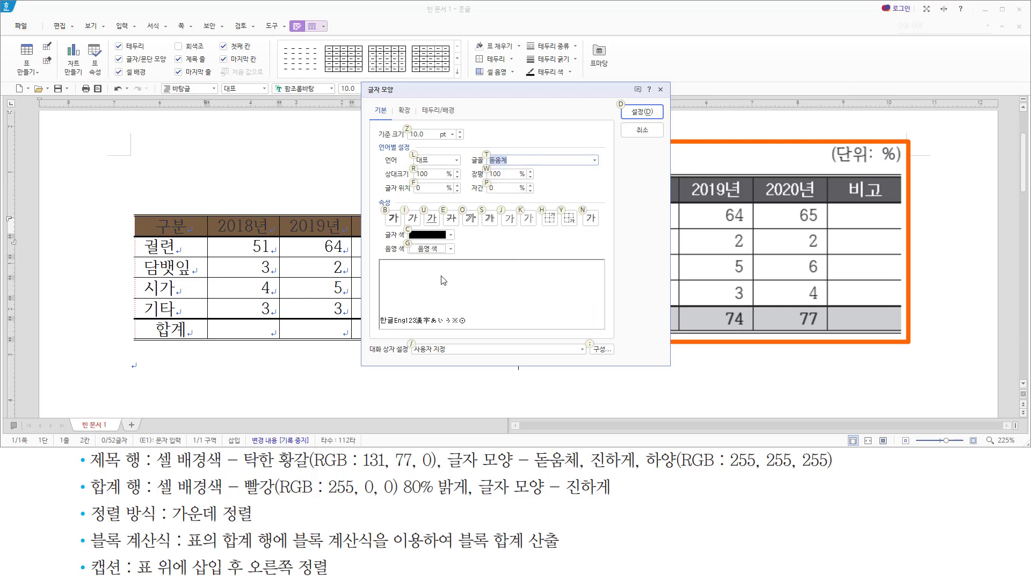
key("b")
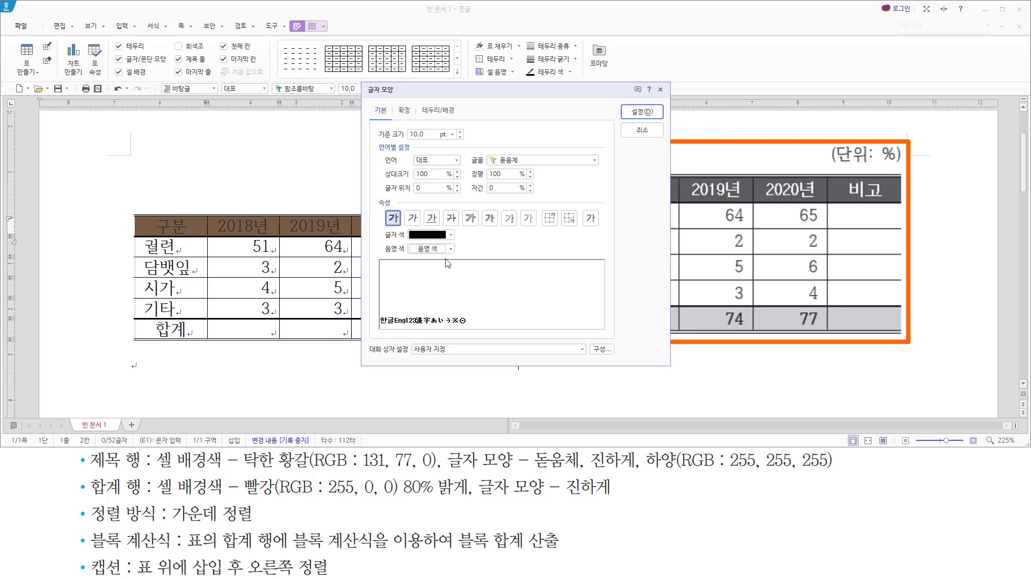
left_click(451, 235)
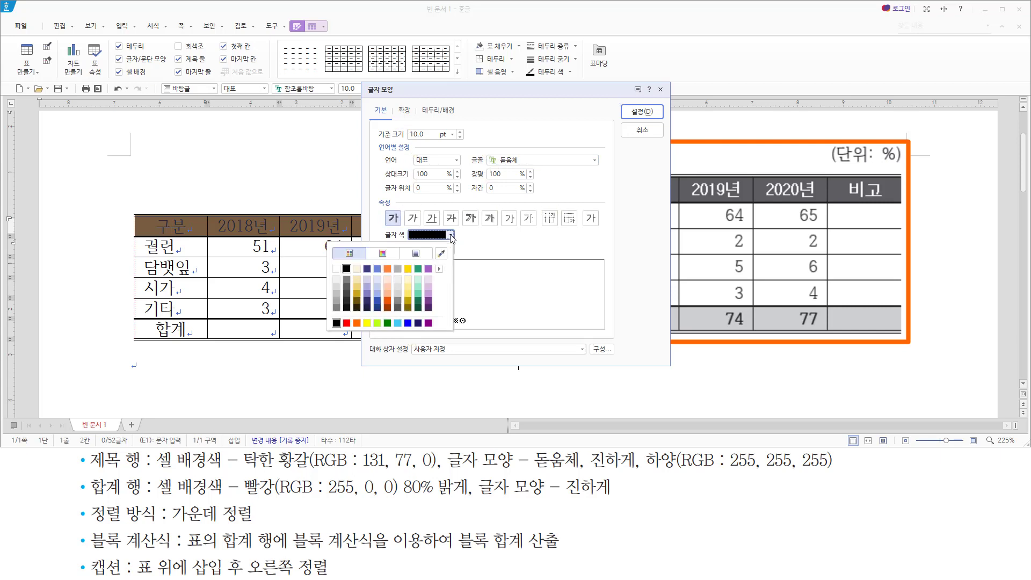
left_click(337, 270)
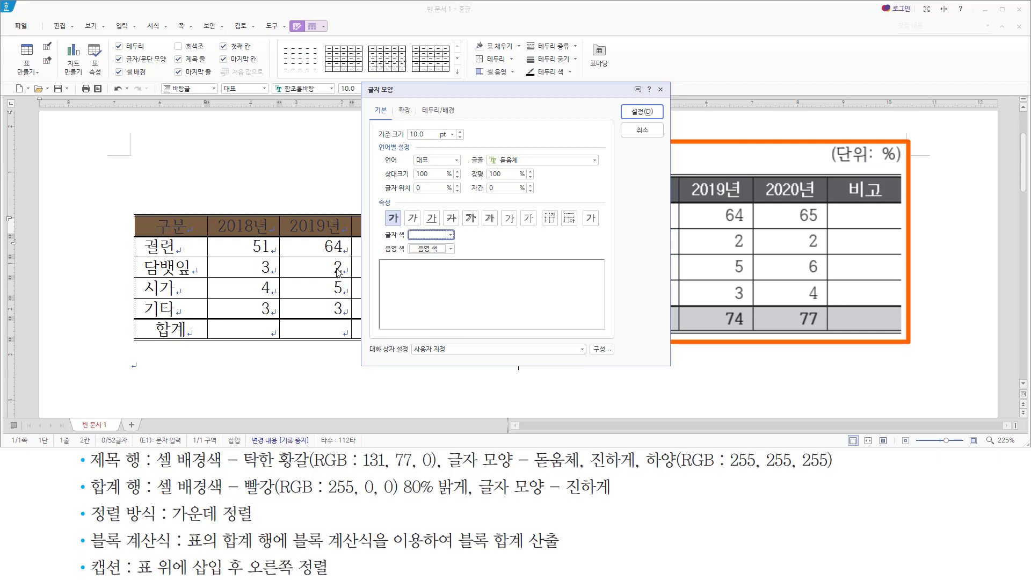
left_click(635, 113)
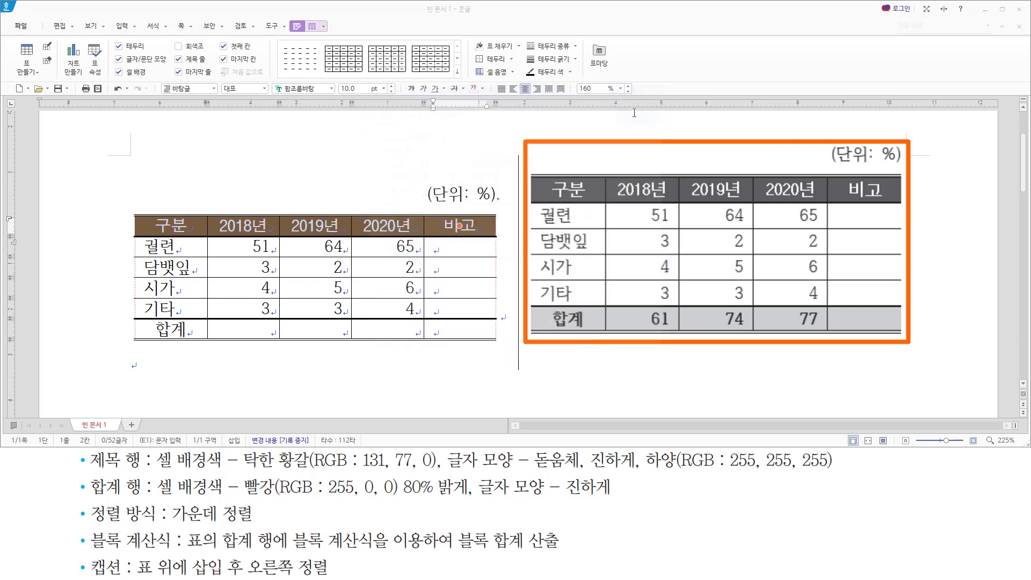
left_click(390, 201)
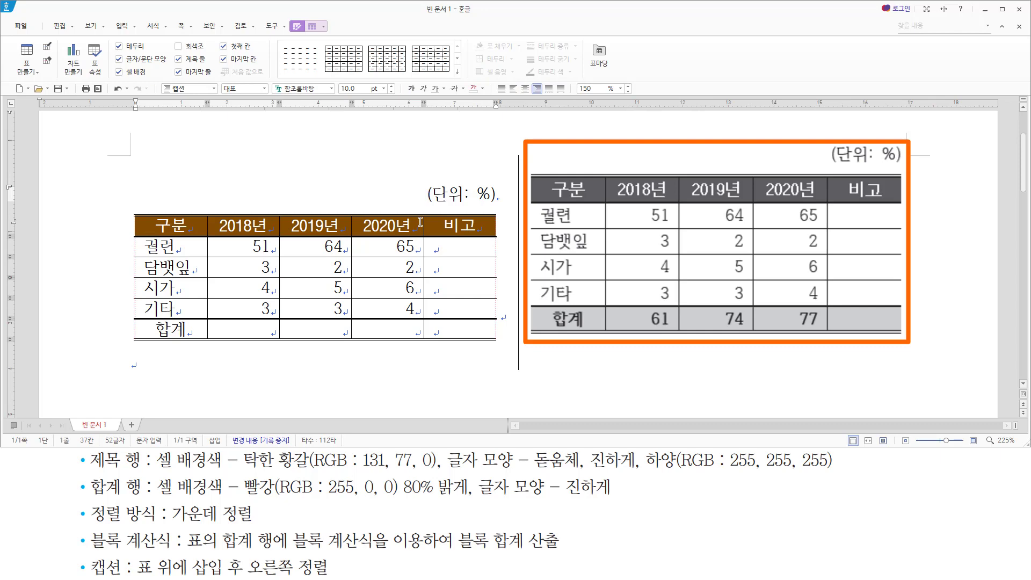
- Fill the 합계 row's cells with the red (RGB 255, 0, 0) 80% lighter background color
left_click_drag(185, 331, 456, 331)
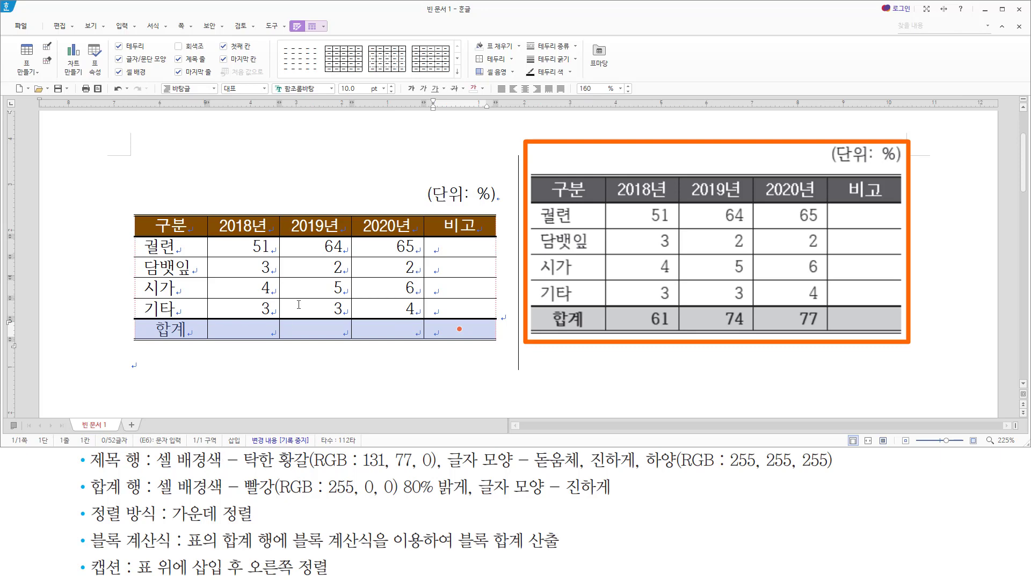
key("c")
left_click(380, 128)
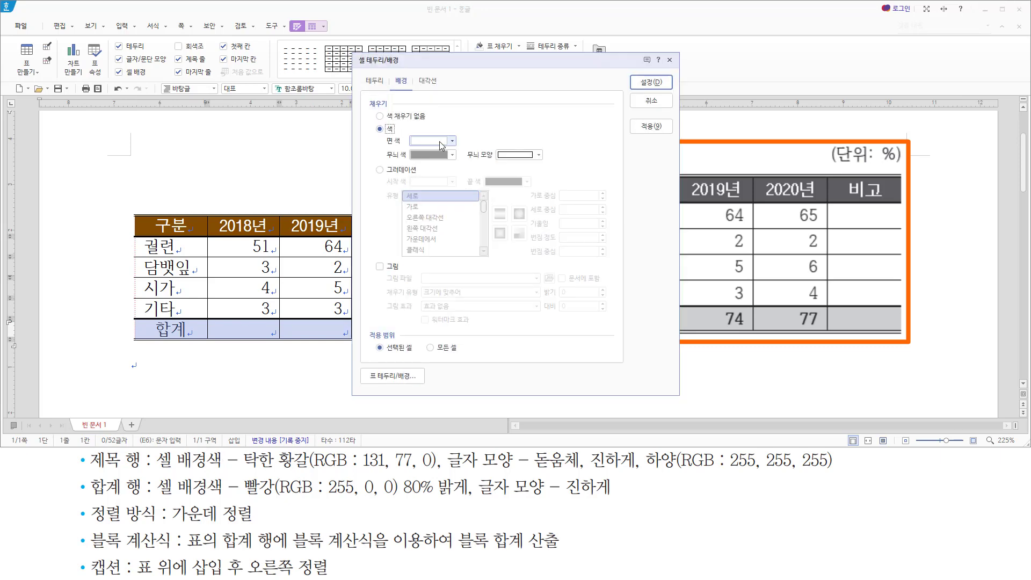
left_click(453, 142)
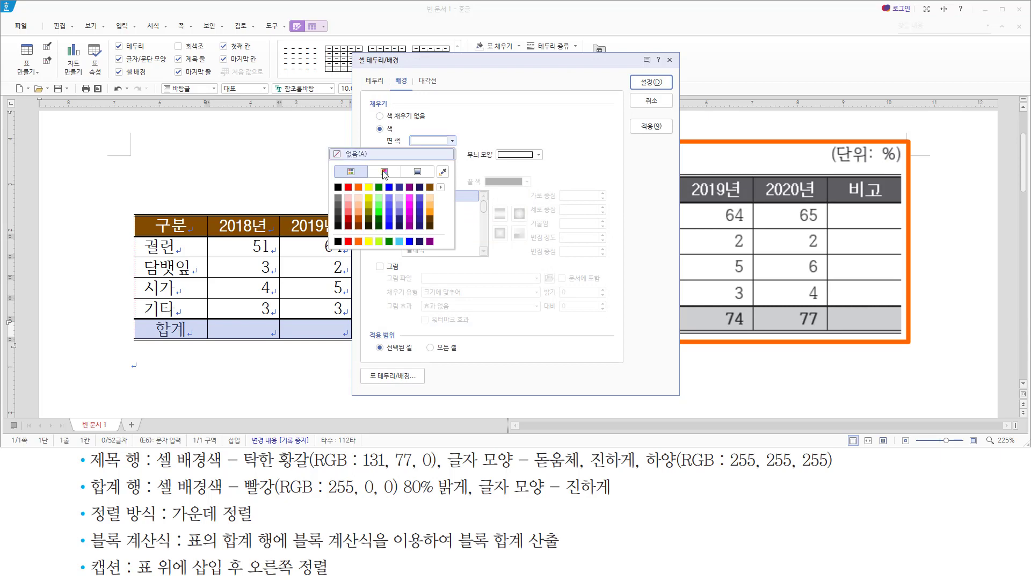
left_click(350, 197)
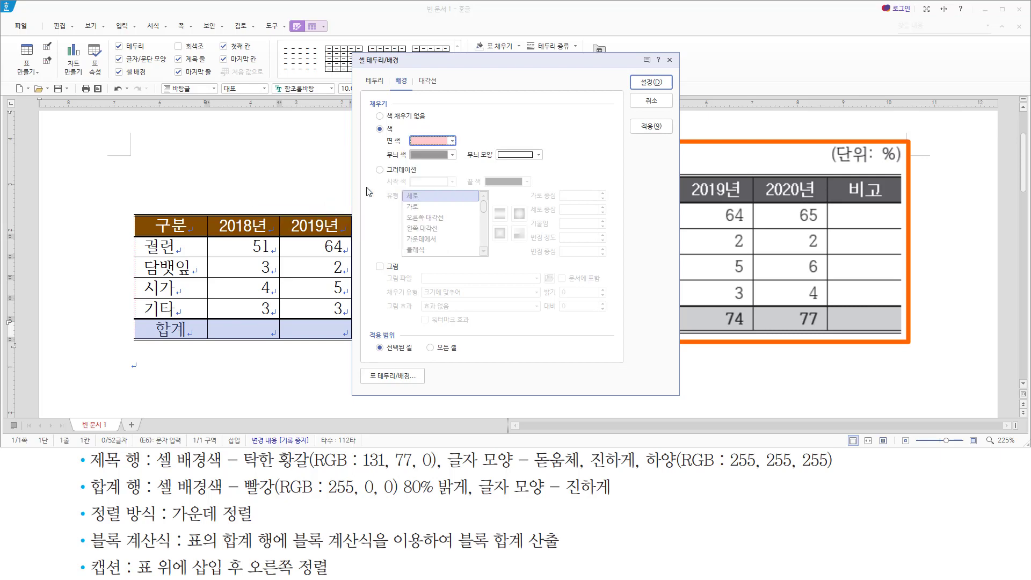
left_click(637, 84)
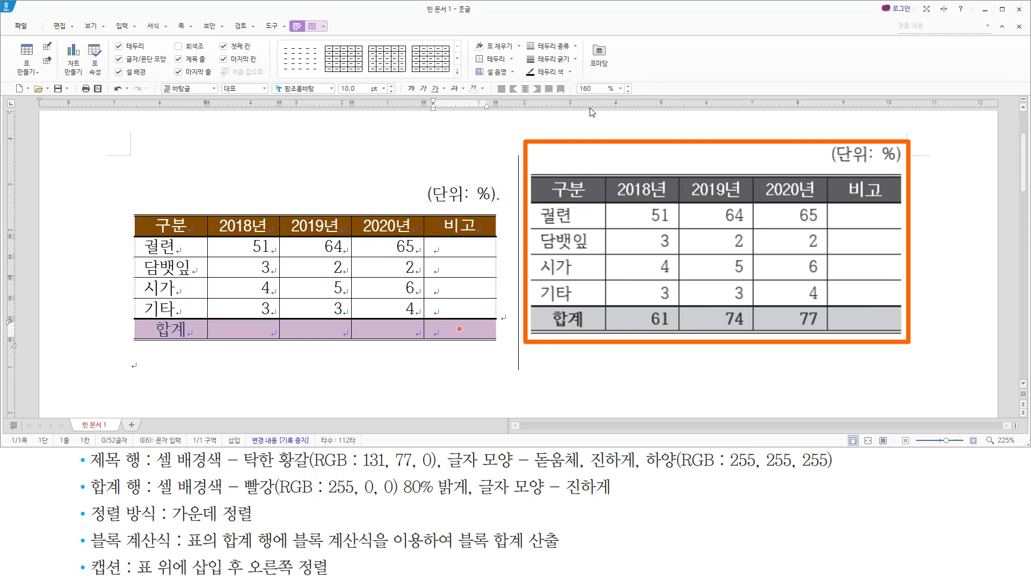
- Make the text of the 합계 row bold
key("alt+l")
key("ctrl+b")
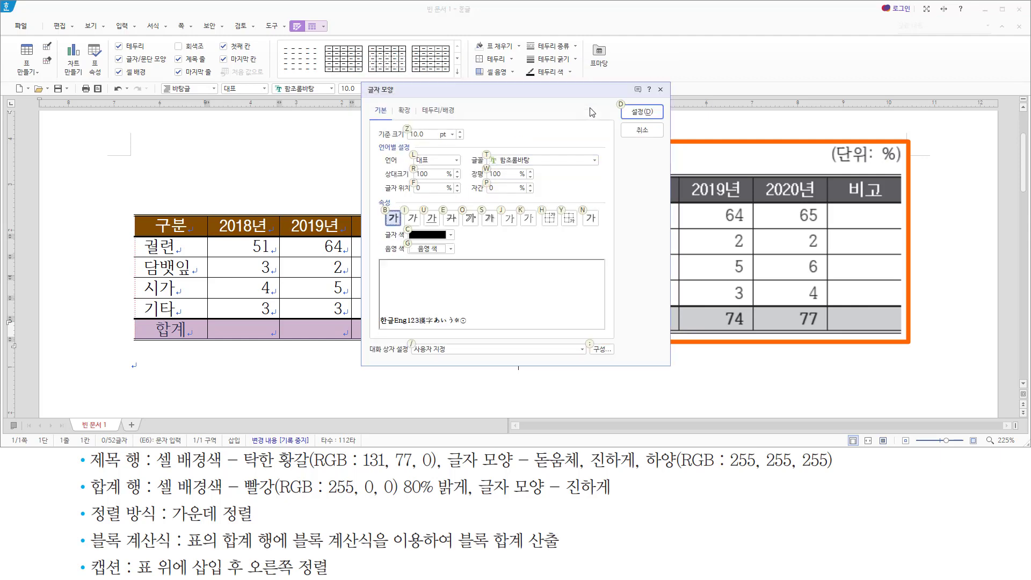
key("Return")
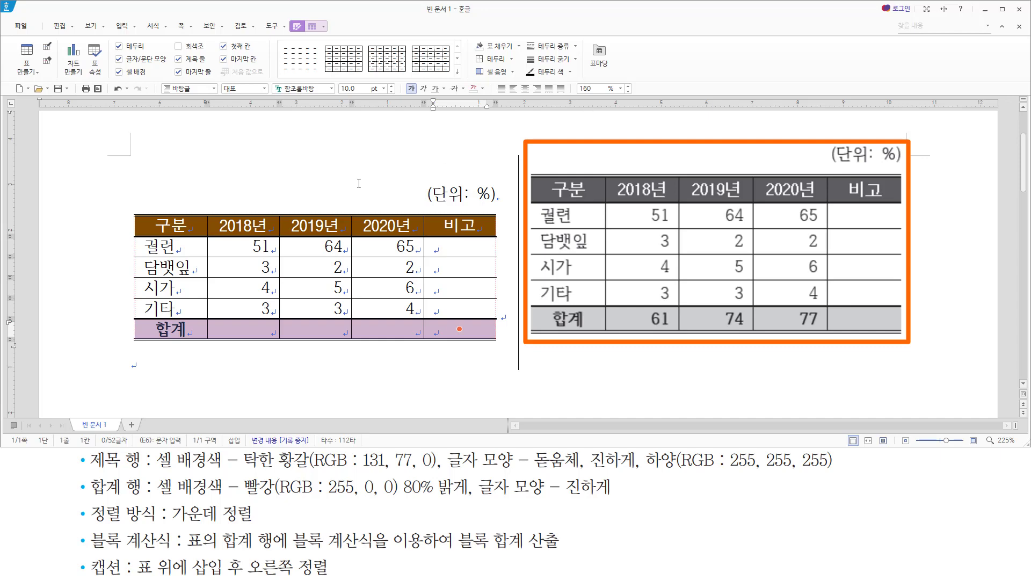
- Calculate the block sums of the 2018년, 2019년 and 2020년 columns into the 합계 row
left_click(239, 249)
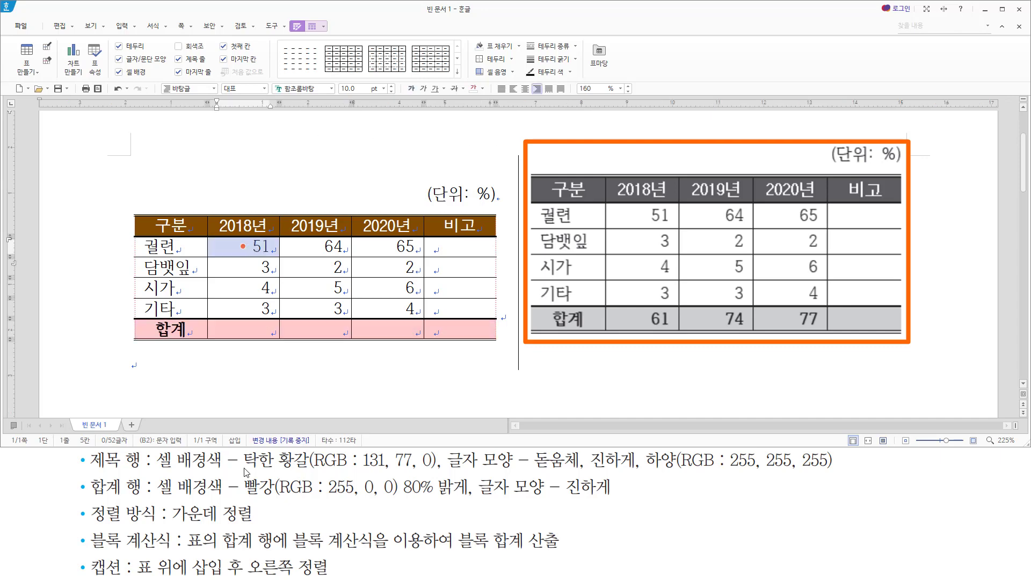
left_click_drag(92, 549, 170, 548)
left_click(184, 525)
left_click_drag(175, 548, 583, 553)
key("Escape")
left_click_drag(265, 246, 398, 329)
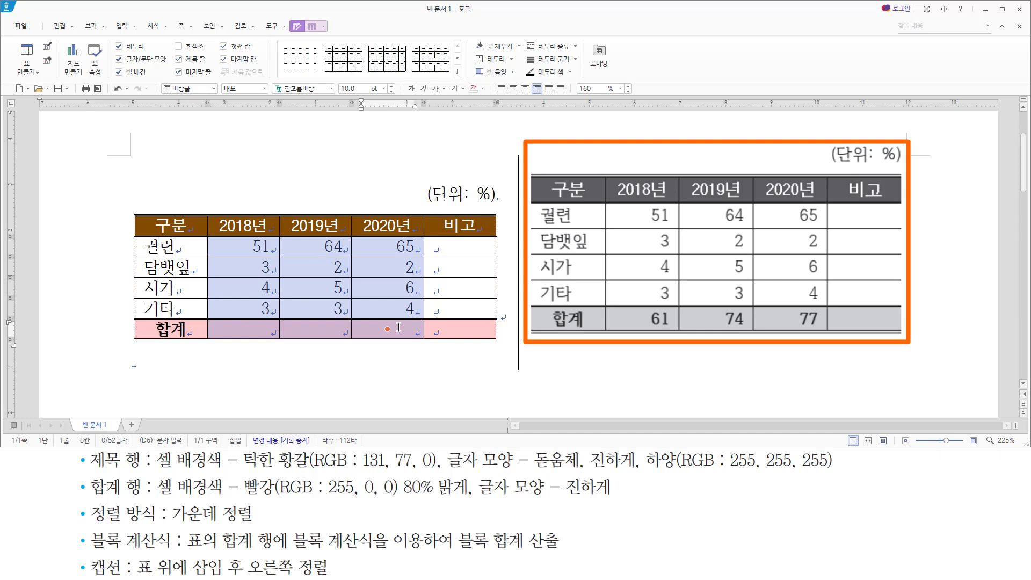
key("ctrl+shift+s")
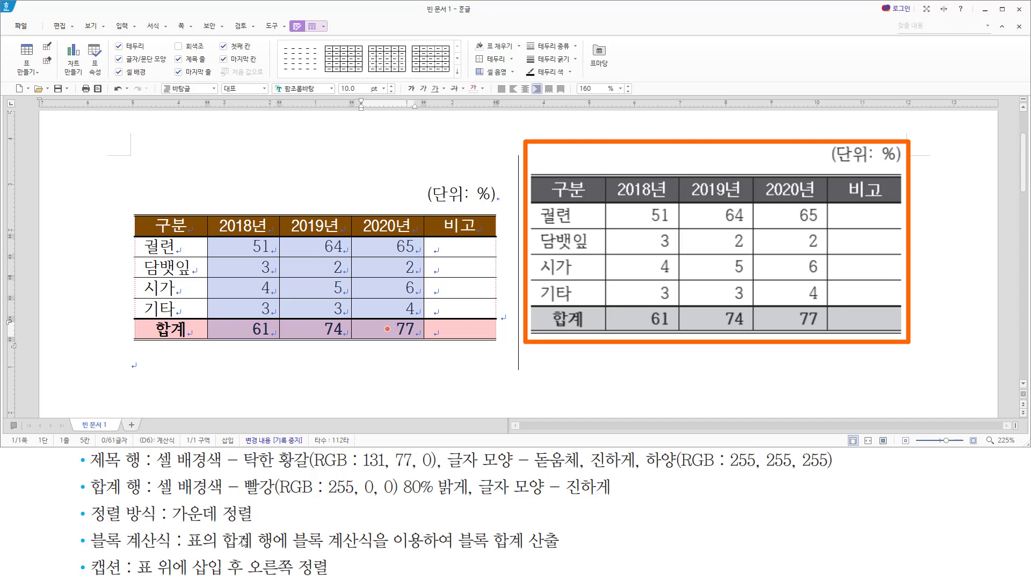
mouse_move(138, 558)
left_mouse_down()
mouse_move(157, 578)
mouse_move(317, 577)
left_mouse_up()
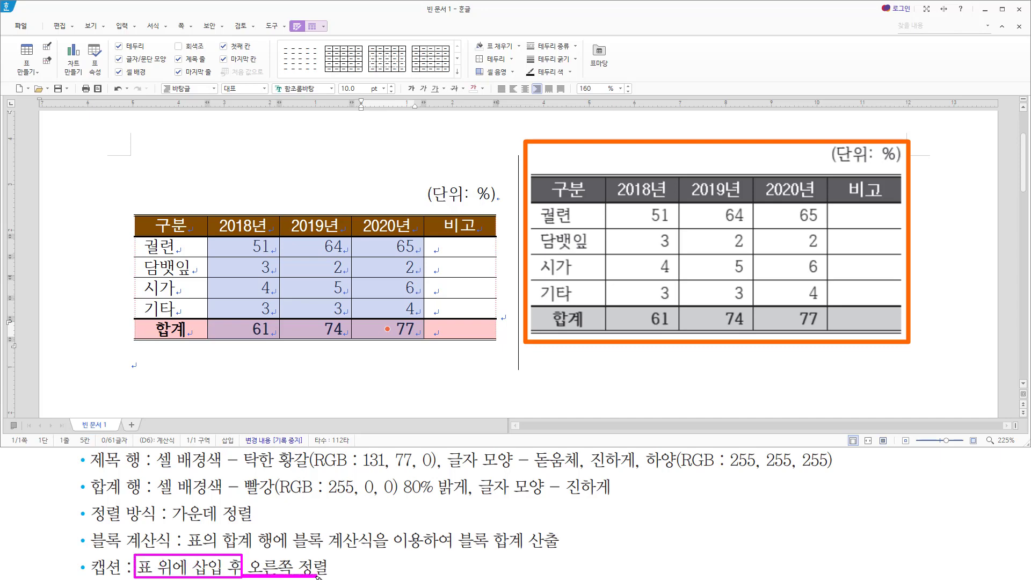
mouse_move(429, 179)
left_mouse_down()
mouse_move(457, 207)
mouse_move(499, 208)
left_mouse_up()
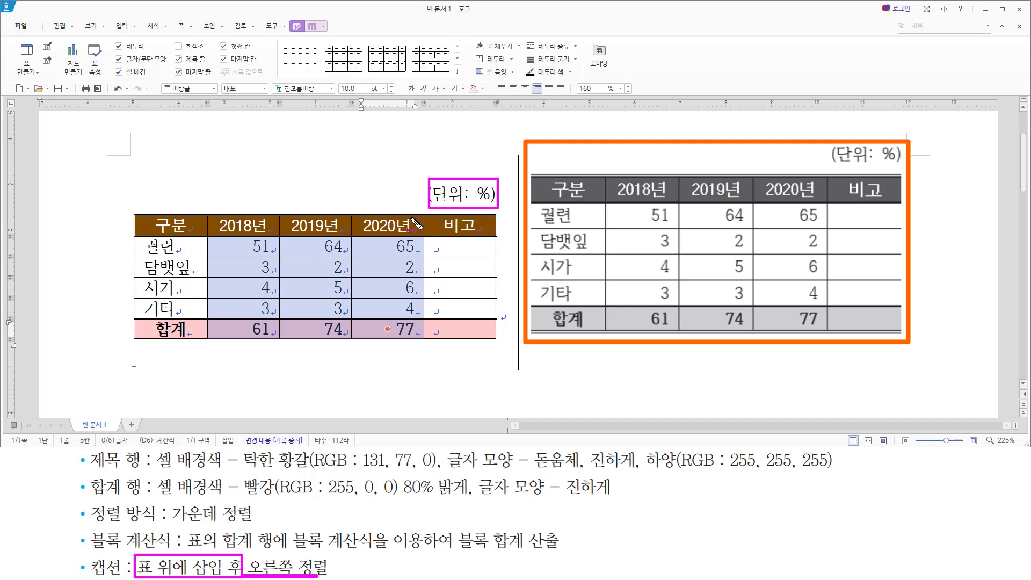
key("Escape")
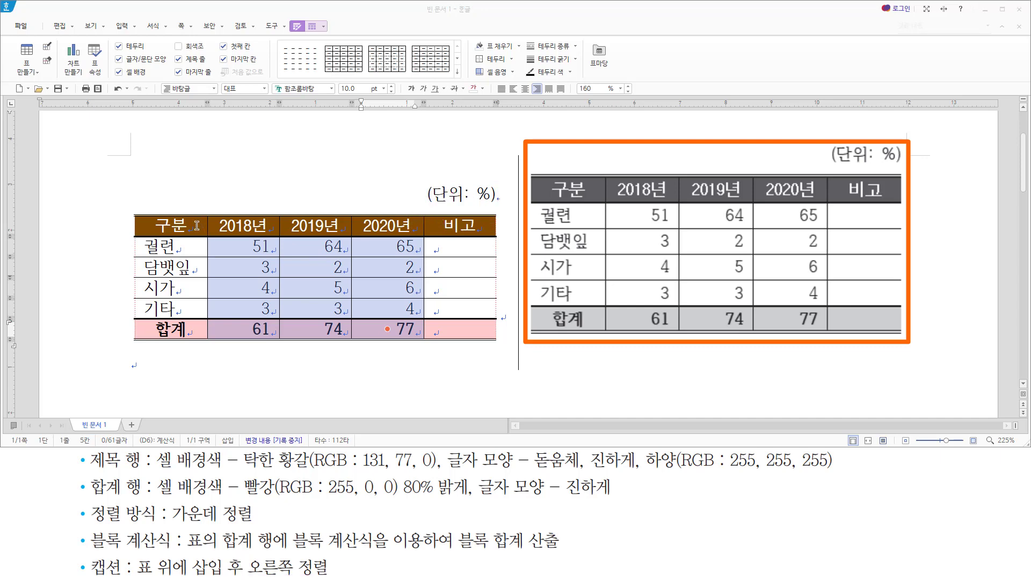
- Increase the height of all the table's rows and make the cell heights equal
left_click_drag(182, 226, 467, 331)
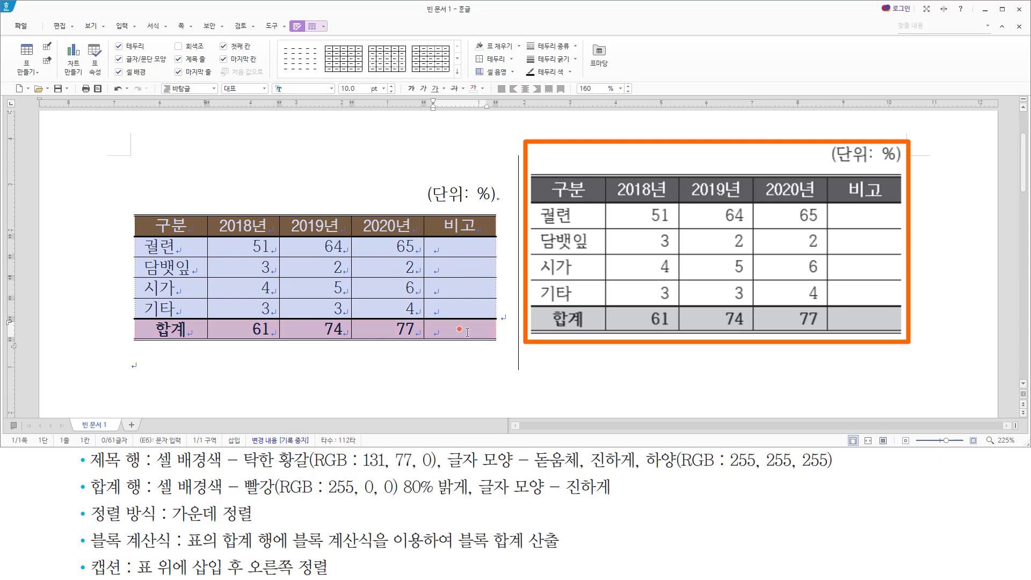
key("ctrl+Down")
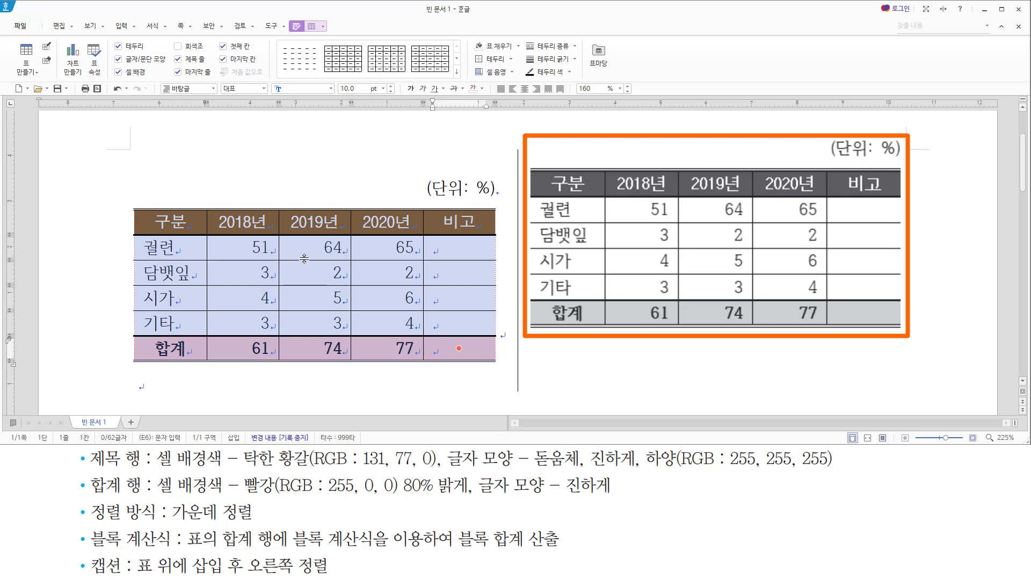
right_click(258, 249)
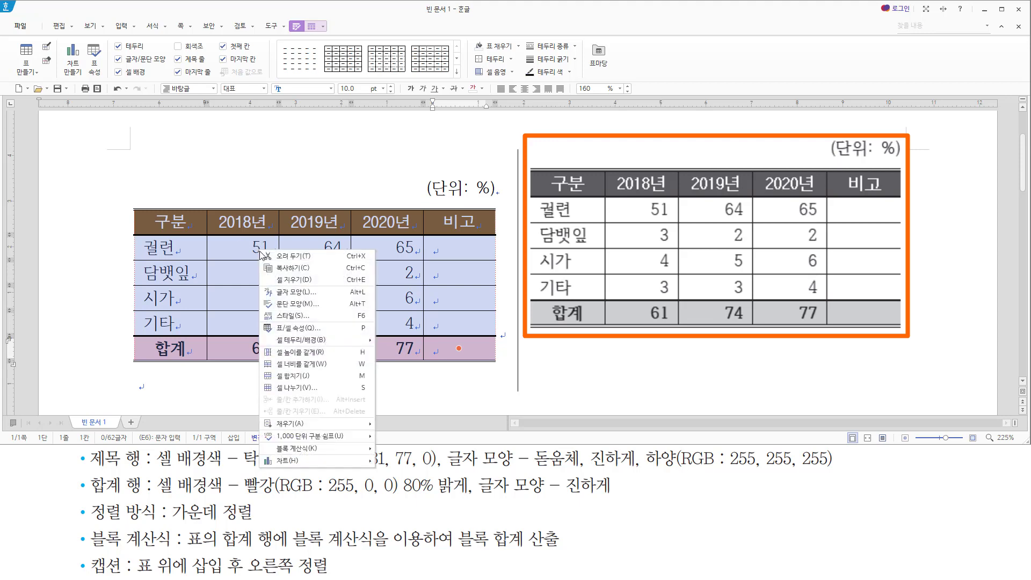
left_click(330, 355)
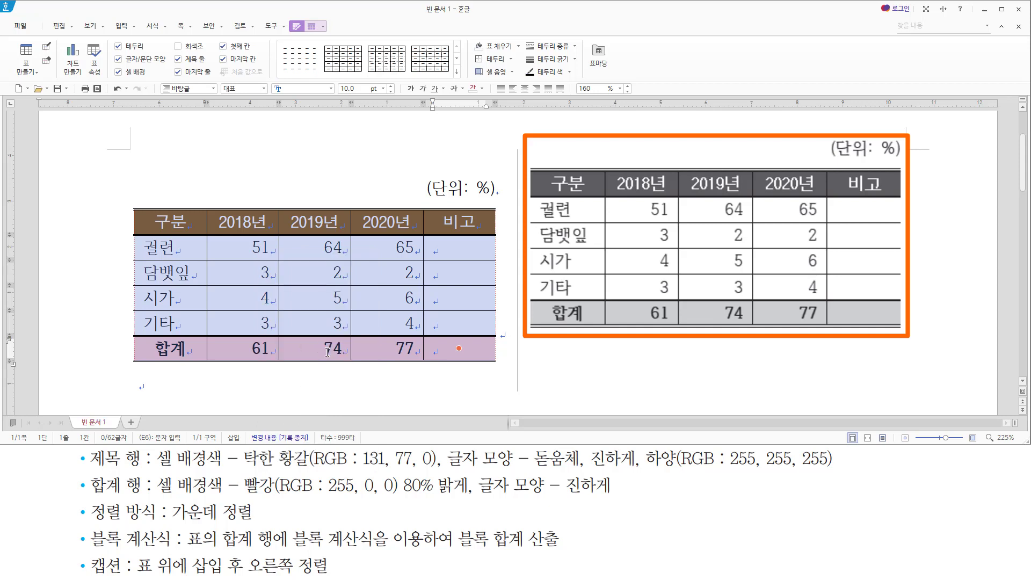
left_click_drag(92, 521, 252, 520)
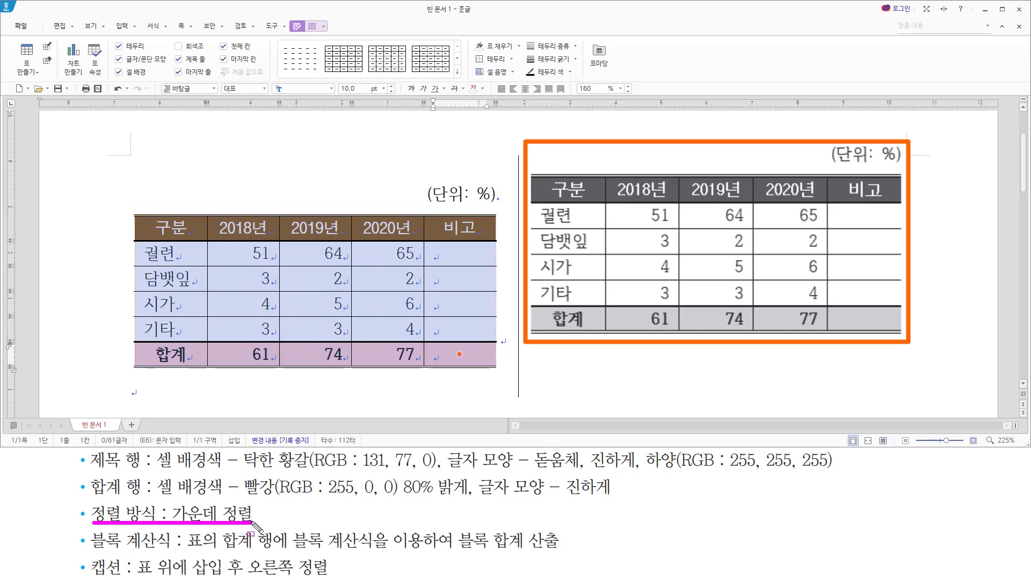
mouse_move(137, 213)
left_mouse_down()
mouse_move(247, 293)
mouse_move(493, 356)
mouse_move(496, 367)
left_mouse_up()
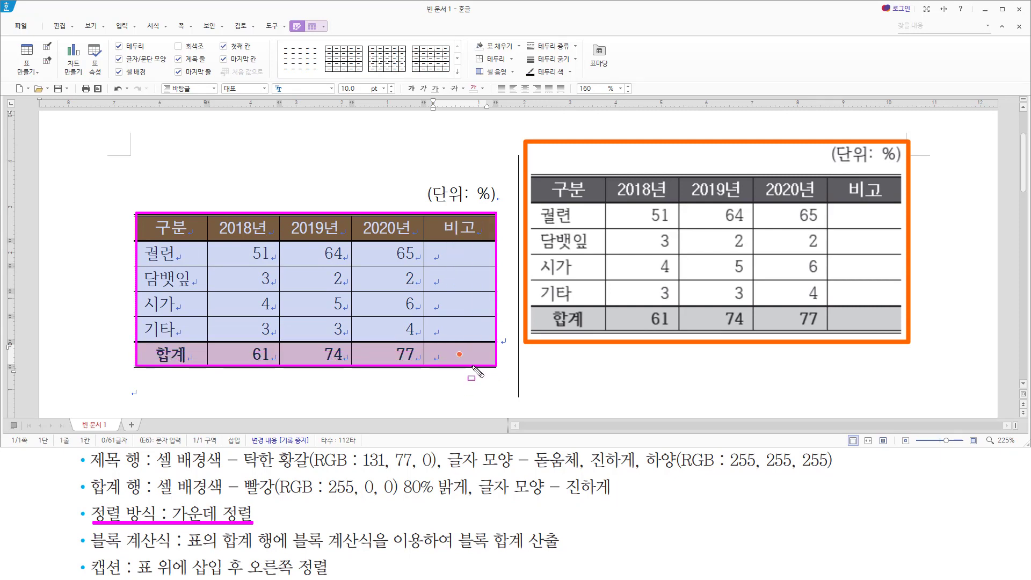
key("Escape")
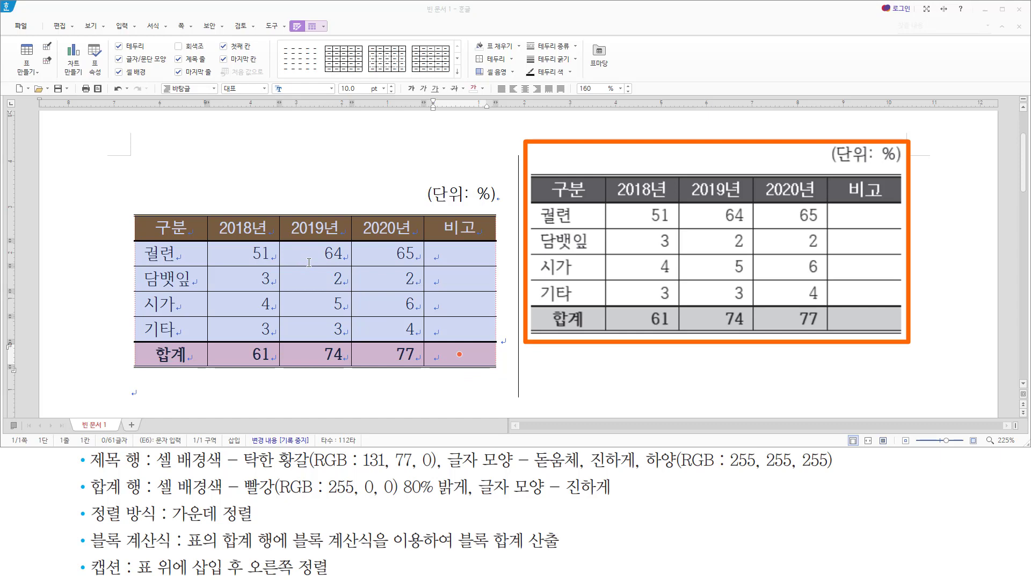
- Center-align the paragraph that holds the table, leaving the cursor in the empty line below it
left_click(516, 368)
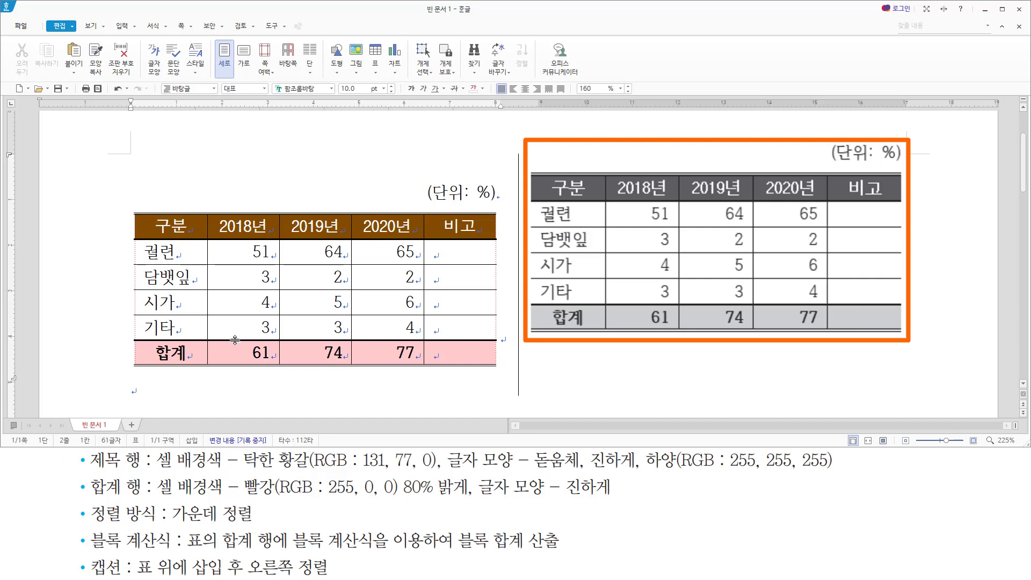
key("ctrl+shift+c")
left_click(177, 389)
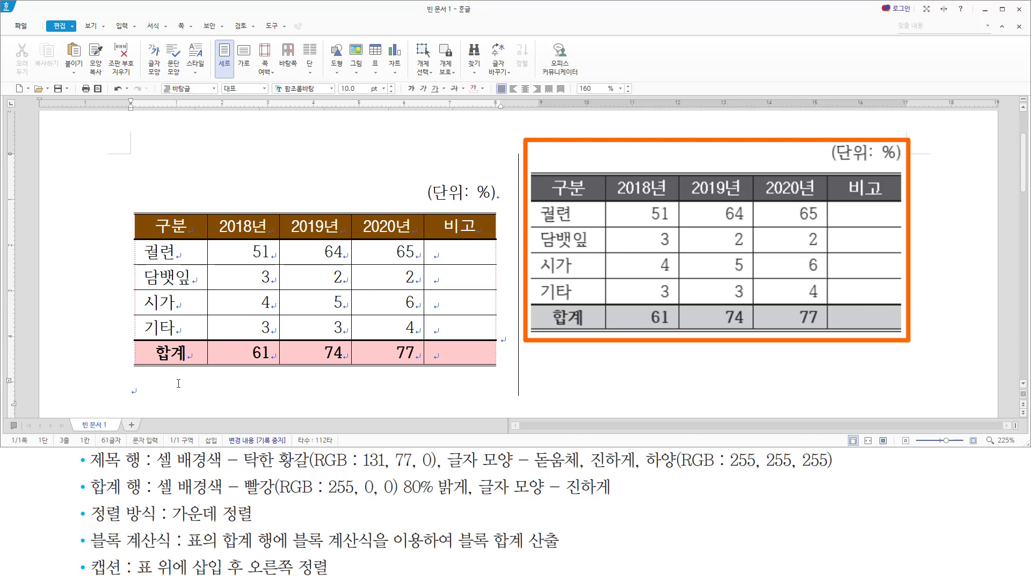
- Save the document in the wp folder under the name 표작성(연습문제)-1.hwp
key("alt+s")
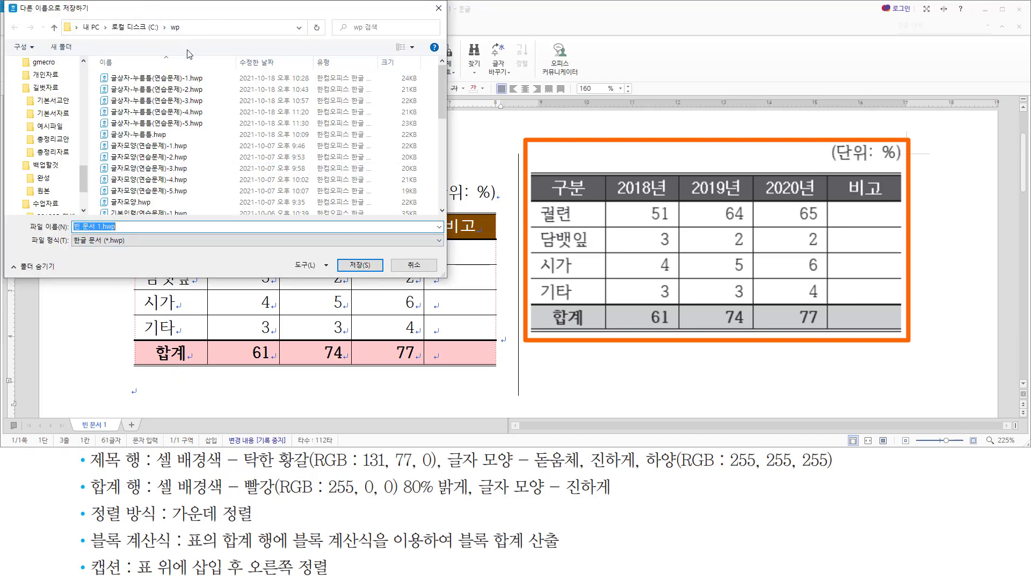
scroll(166, 180, "down", 10)
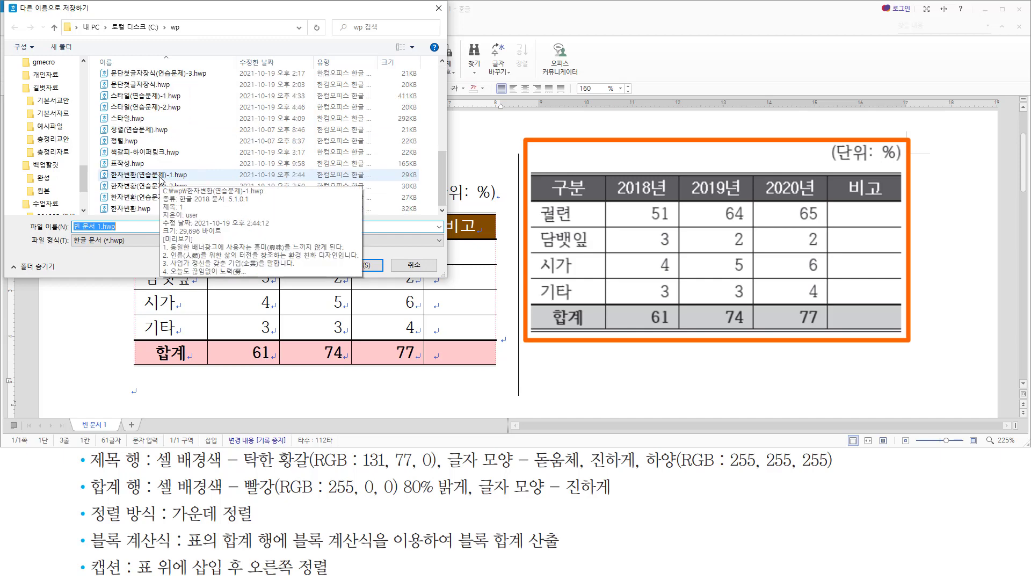
left_click(157, 164)
left_click(96, 228)
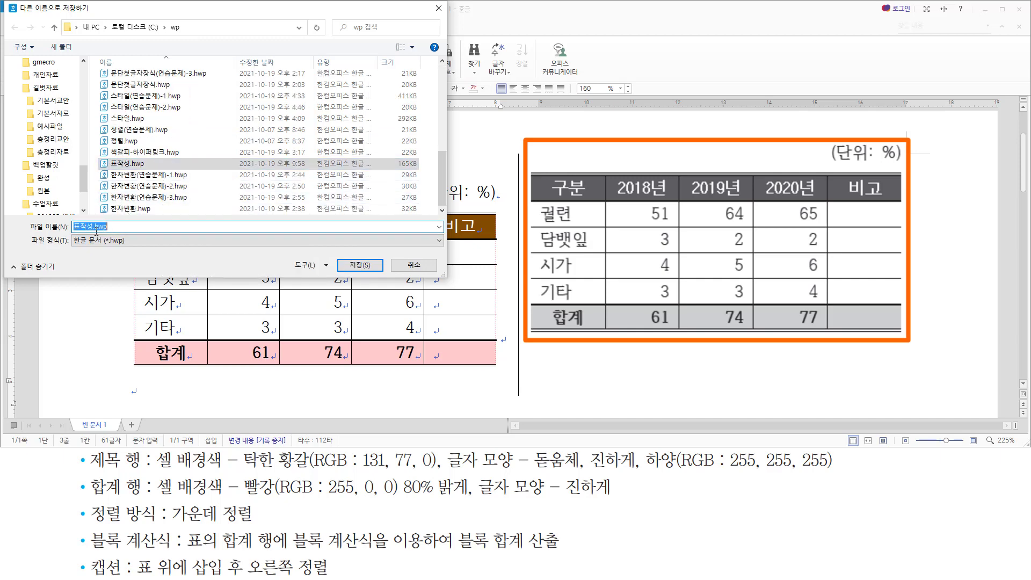
left_click(91, 227)
type("(dus")
key("BackSpace")
key("BackSpace")
key("BackSpace")
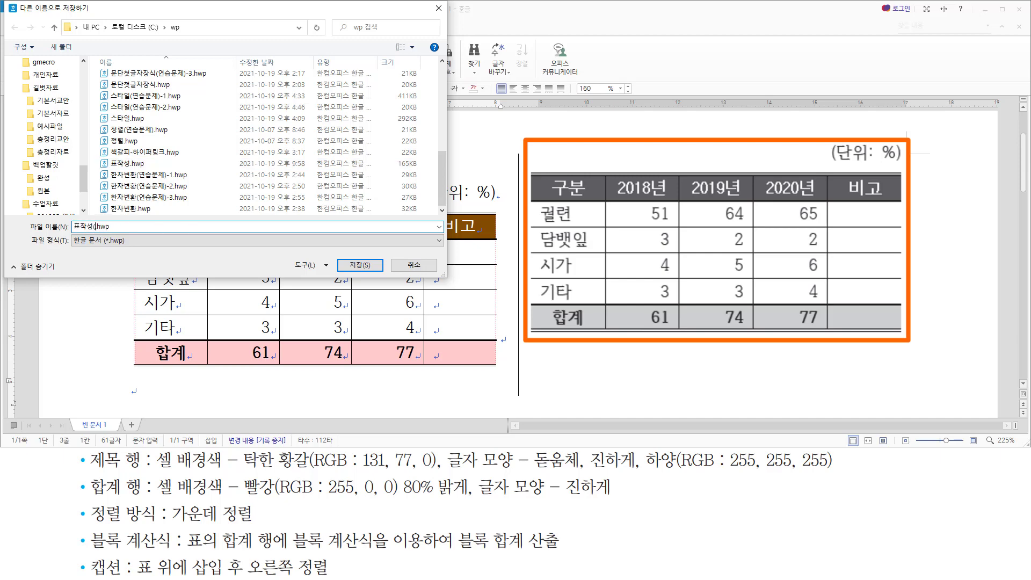
type("연습문제)-1")
key("Return")
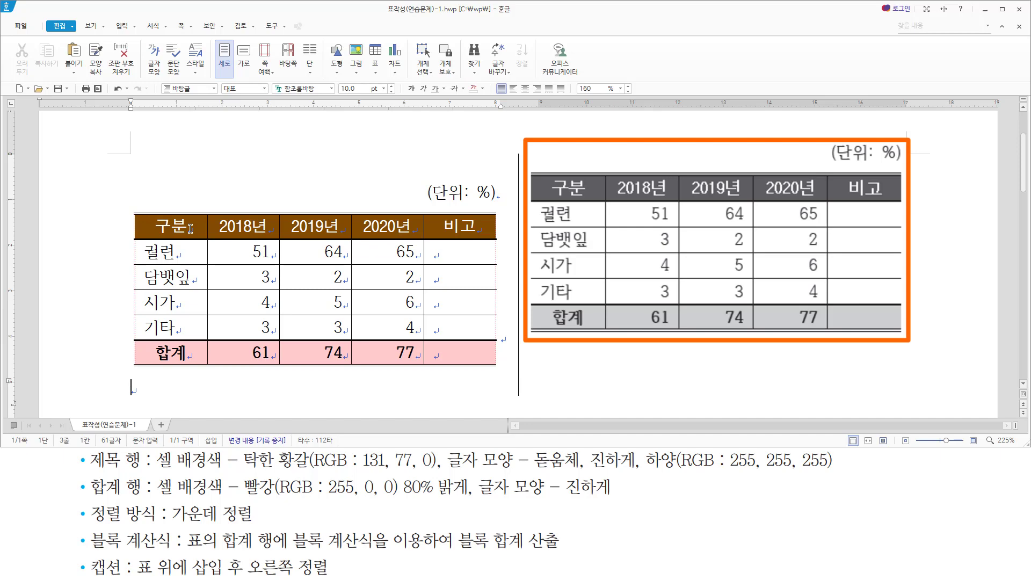
- Set the blank document's top, bottom, left and right margins to 20 mm and its header and footer margins to 10 mm
key("Hangul")
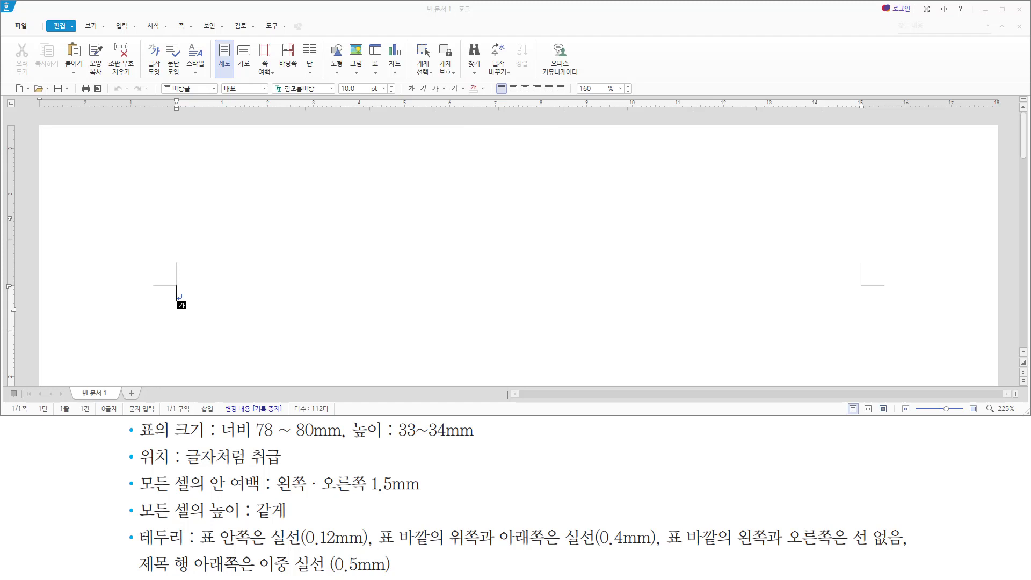
left_click(230, 276)
key("F7")
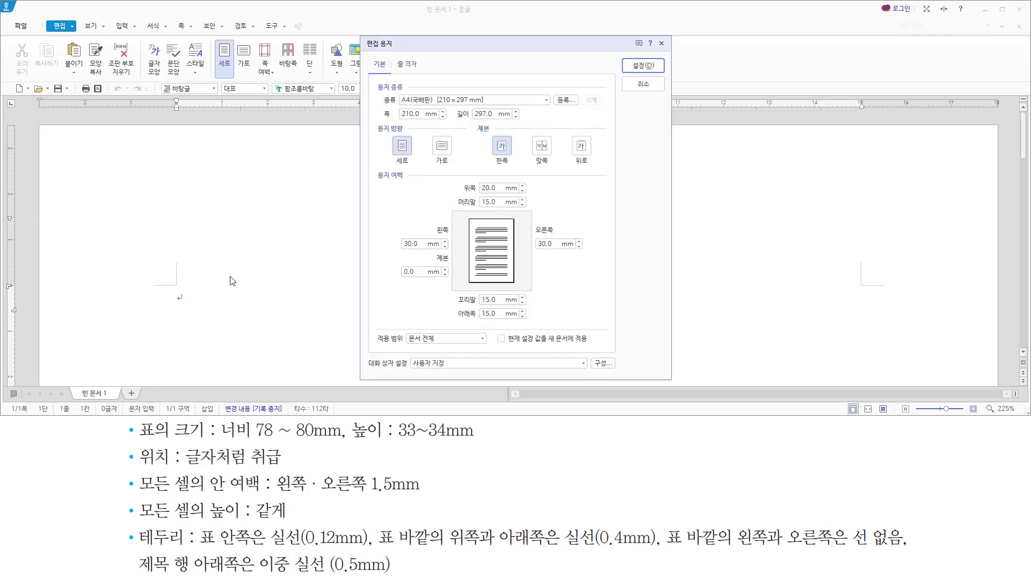
key("alt+t")
key("Tab")
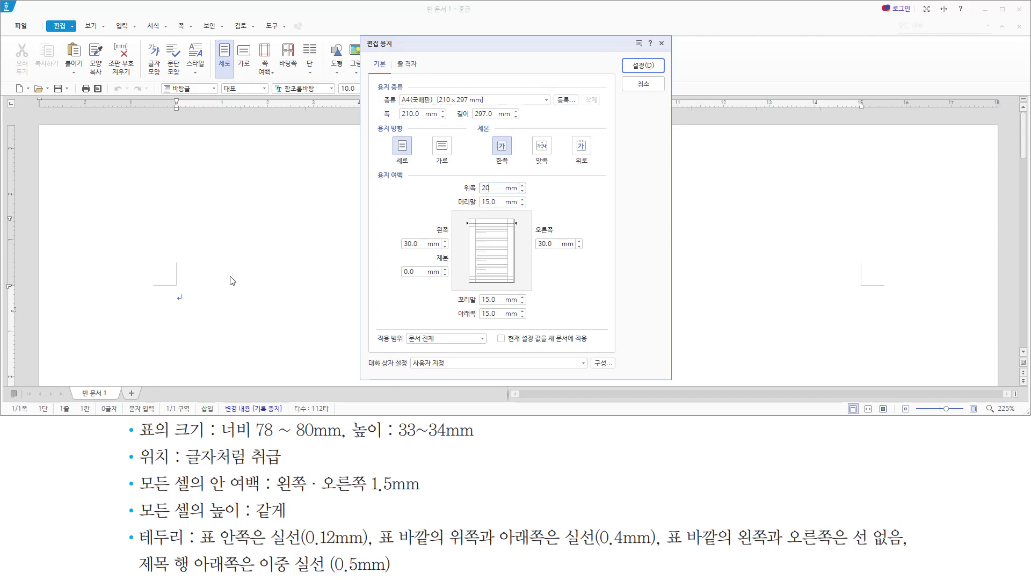
type("10")
key("Tab")
type("20")
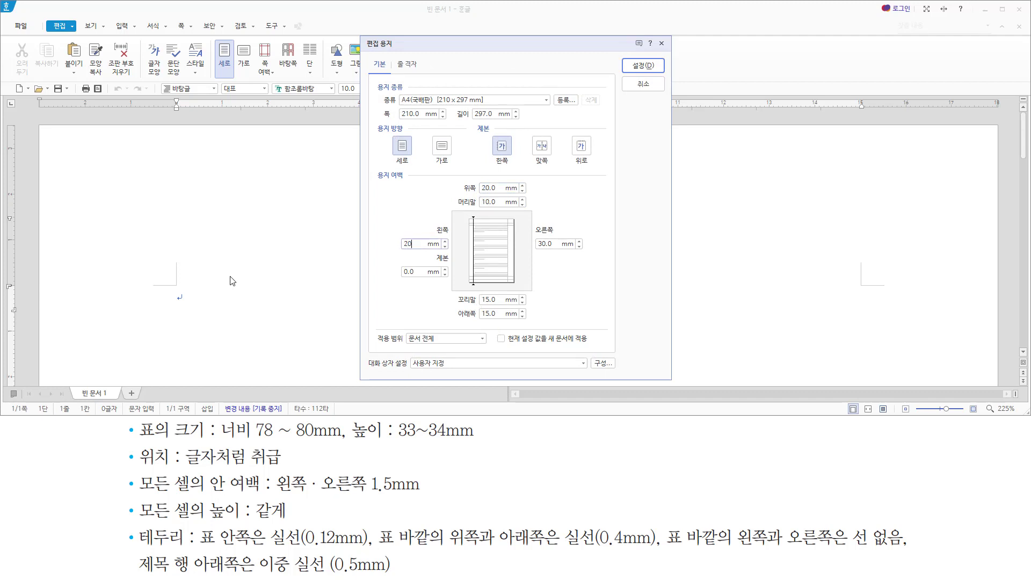
key("Tab")
key("Tab")
type("20")
key("Tab")
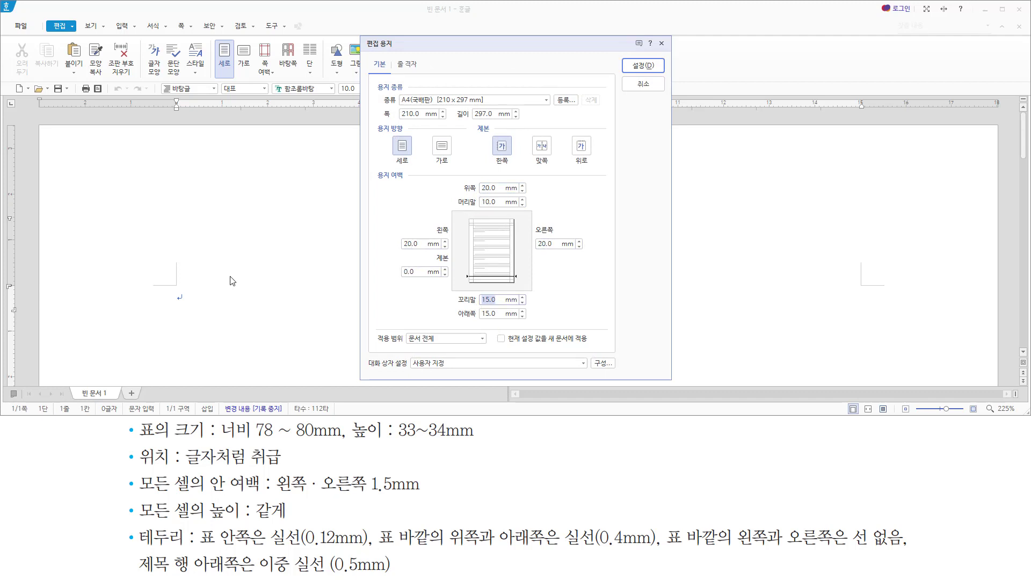
type("10")
key("Tab")
type("20")
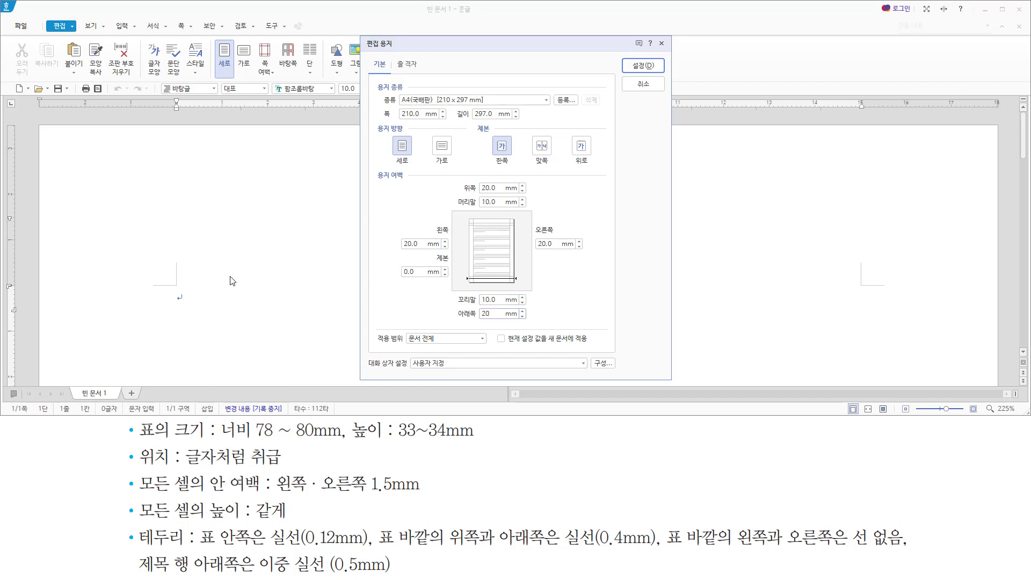
key("Return")
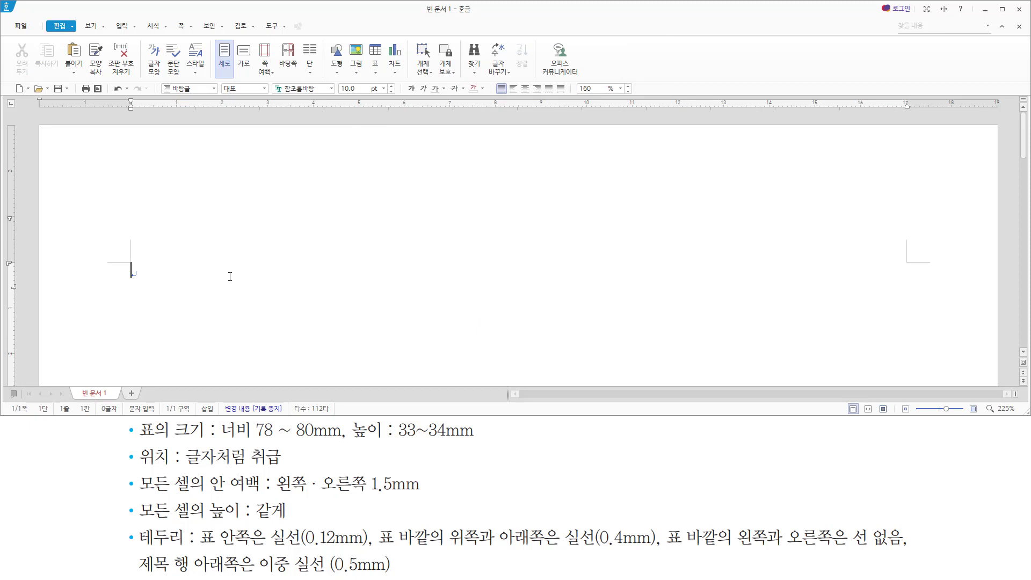
- Set the whole document to two equal-width columns with 8 mm spacing and a 0.12 mm solid separator line
key("alt")
key("e")
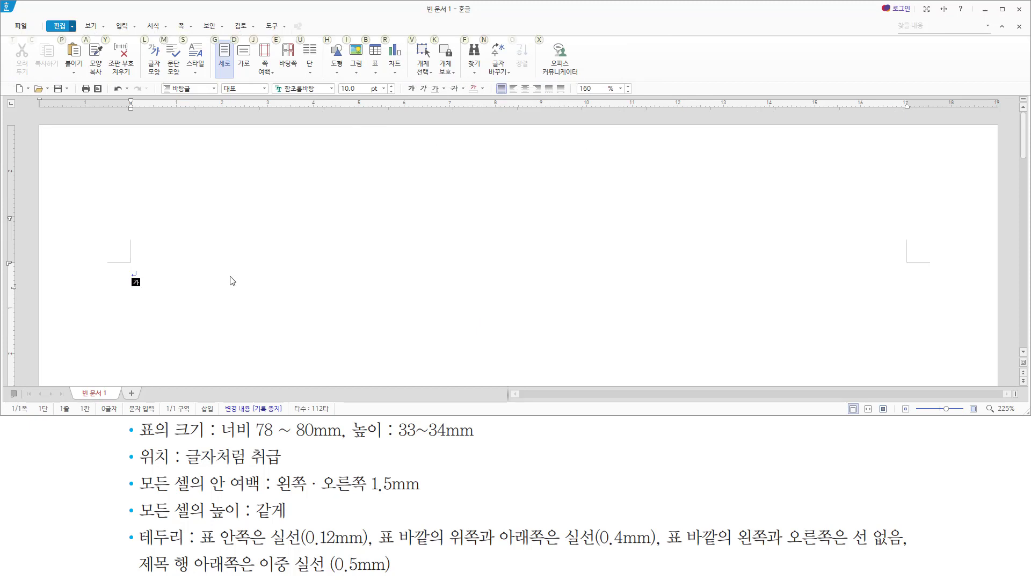
key("u")
key("d")
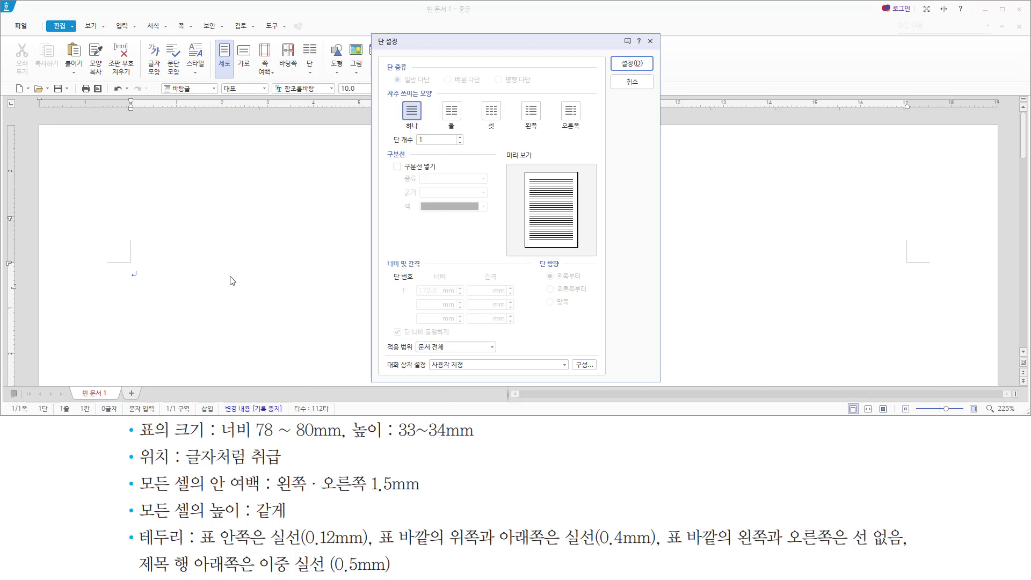
key("Up")
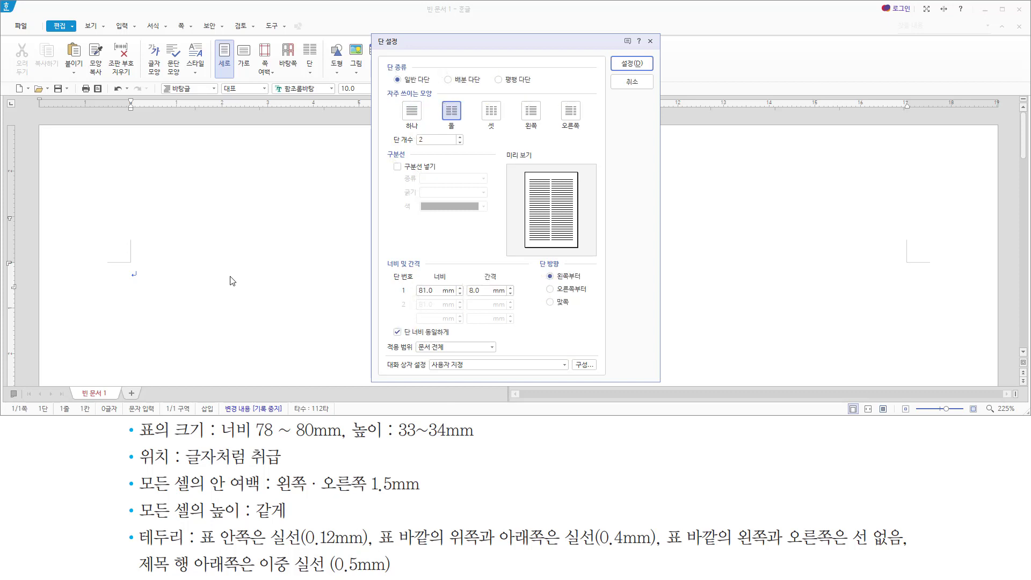
key("alt")
key("f")
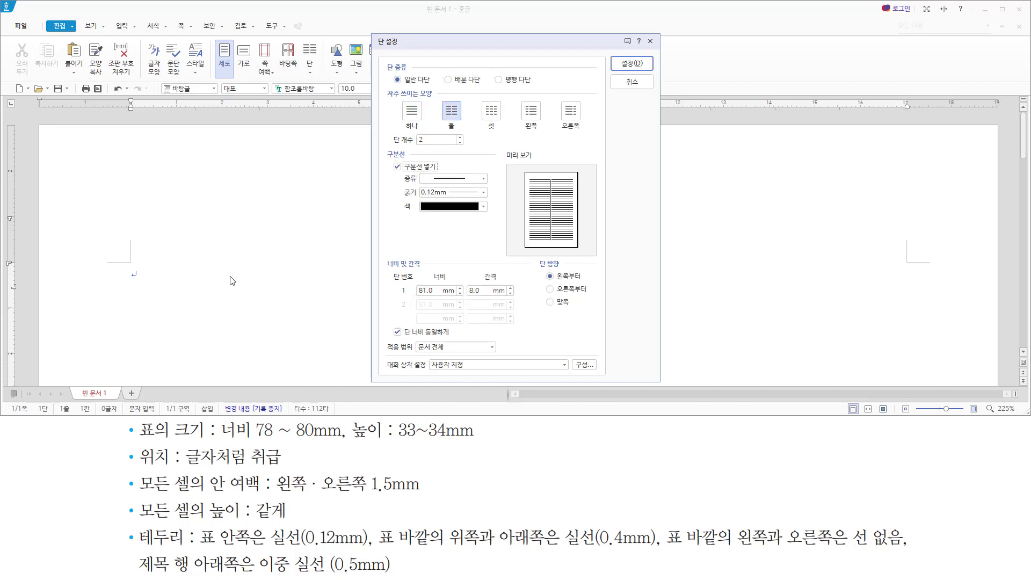
key("Return")
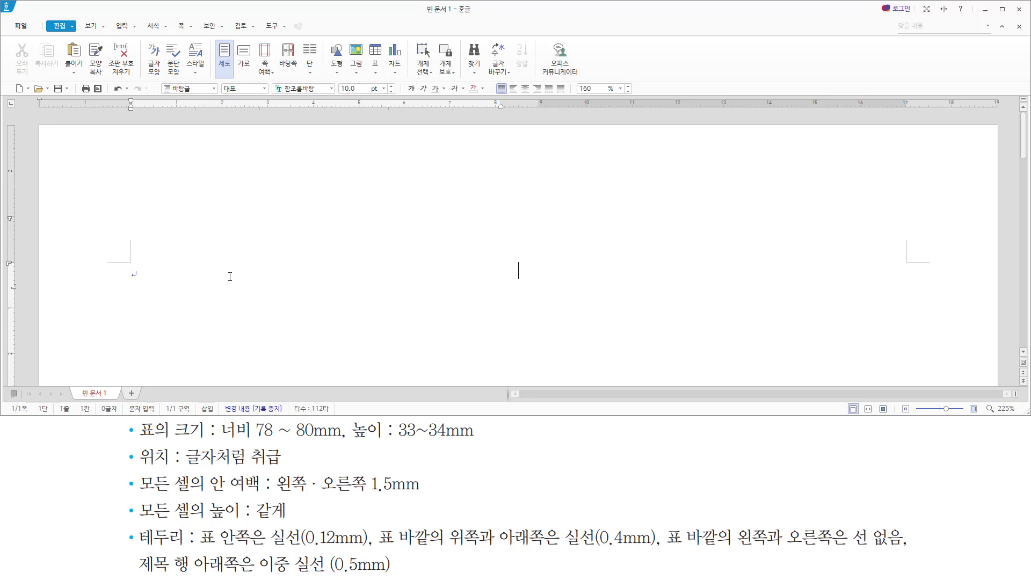
key("Hangul")
scroll(252, 269, "down", 2)
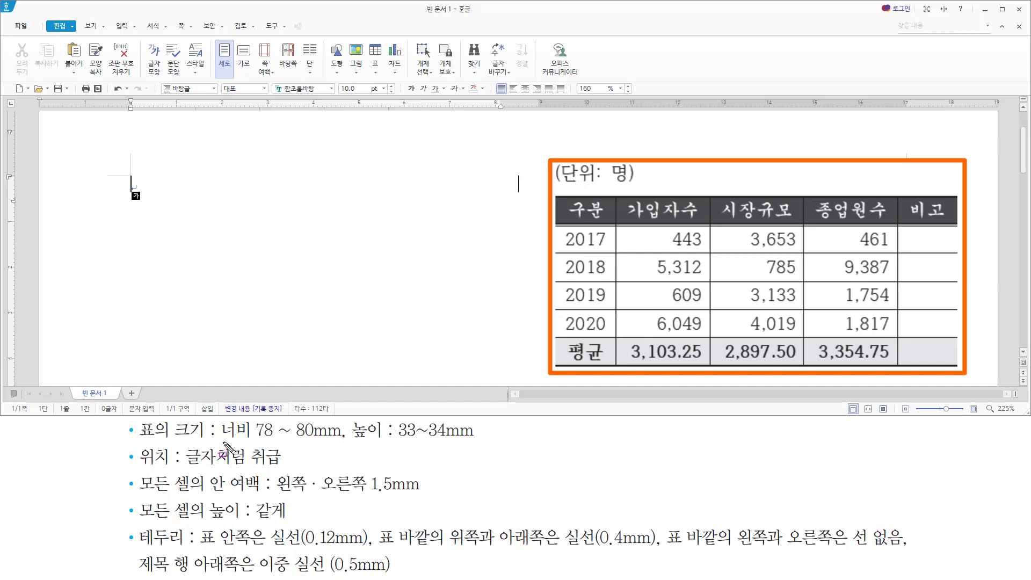
left_click_drag(217, 441, 488, 443)
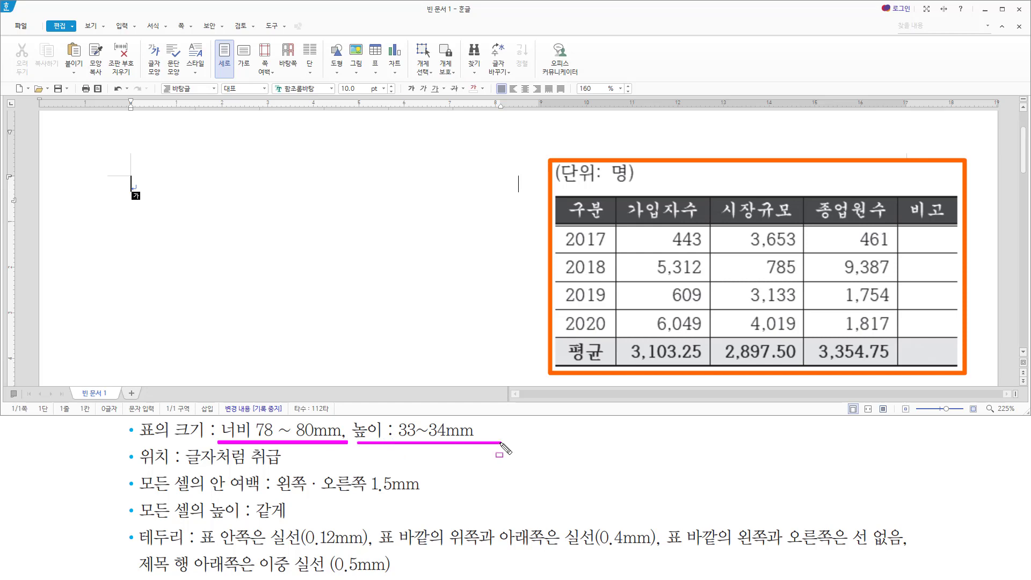
left_click_drag(139, 469, 282, 469)
key("Escape")
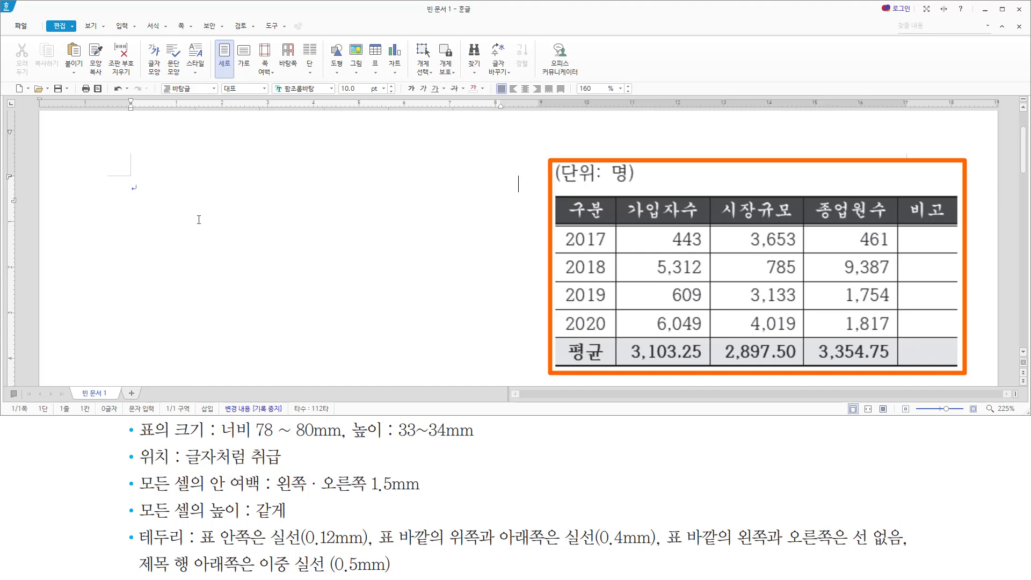
- Insert a table of 6 rows and 5 columns, fitted to the column width and treated as a character
key("ctrl+n")
key("t")
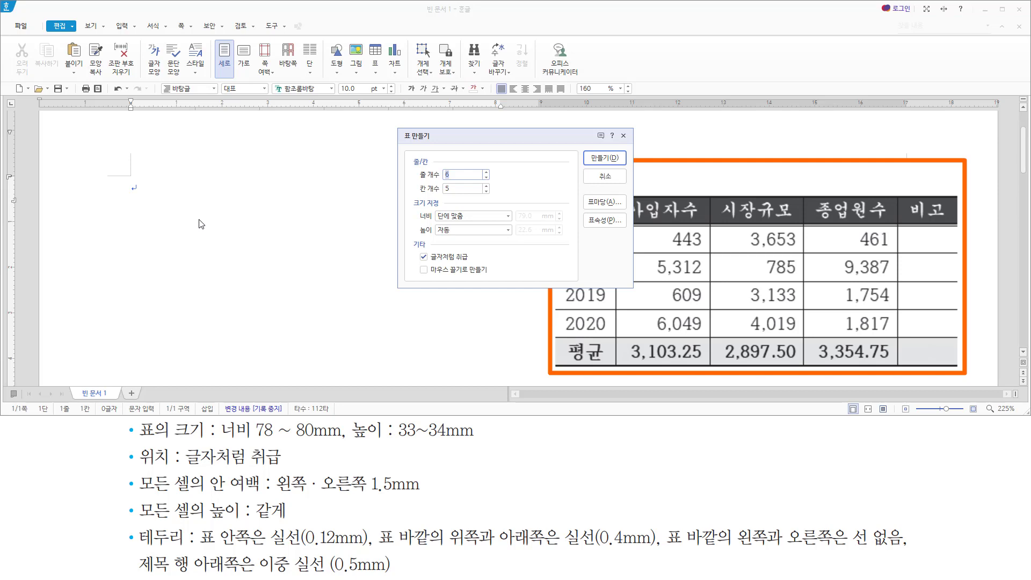
key("Return")
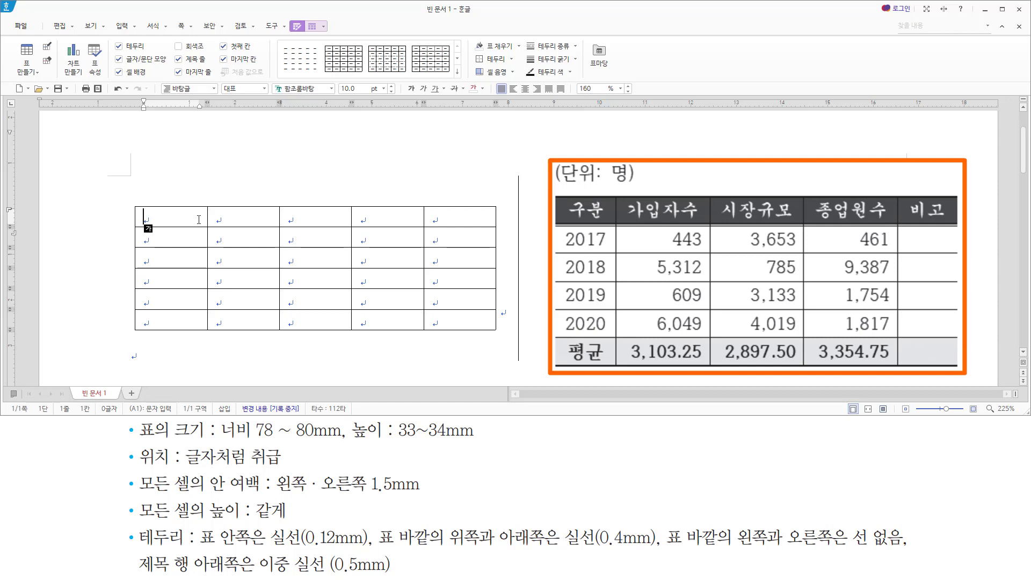
- Fill the table's header row with 구분, 가입자수, 시장규모, 종업원수 and 비고
type("구분")
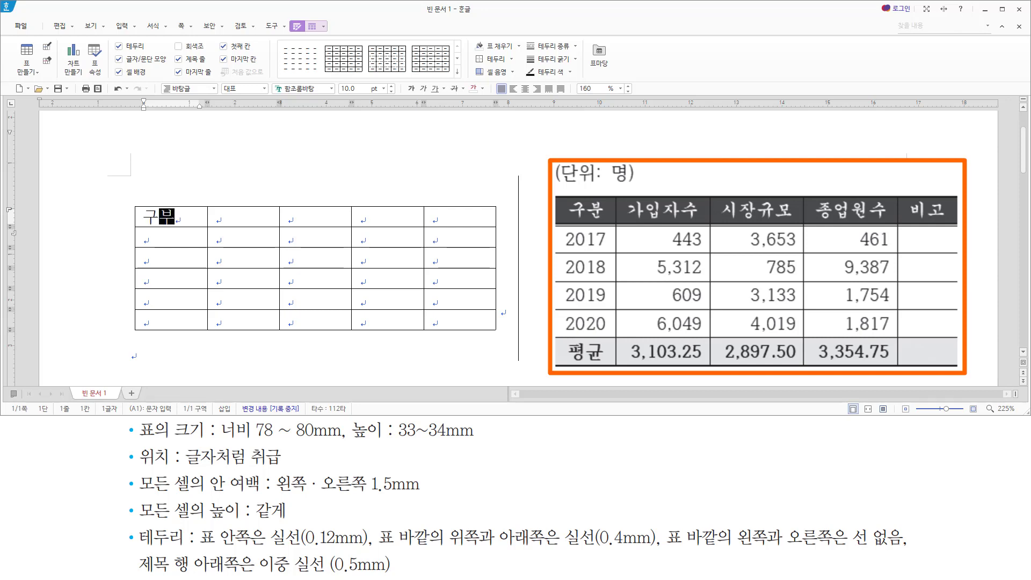
key("Tab")
type("가입")
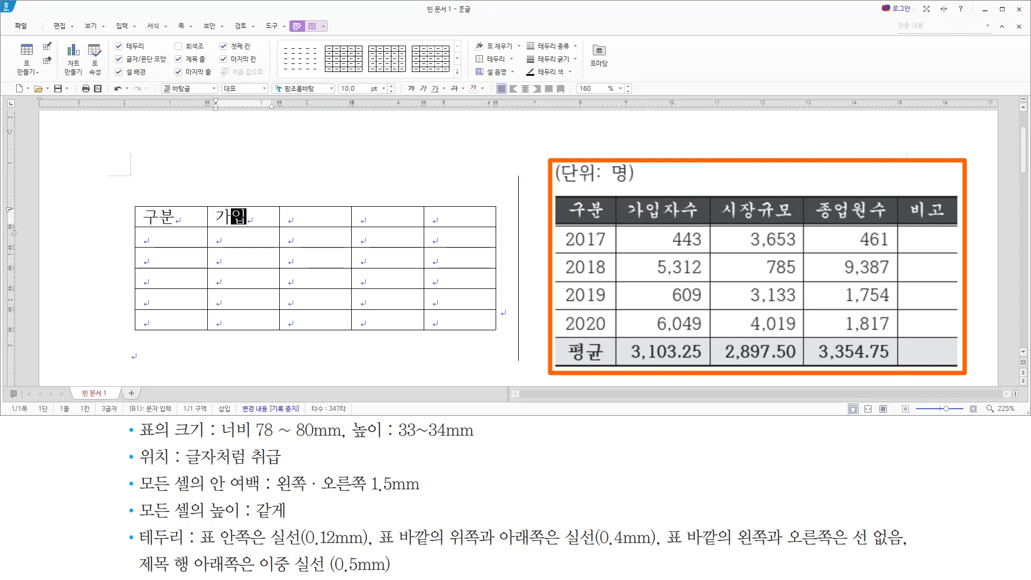
type("잣수")
key("Tab")
type("시장")
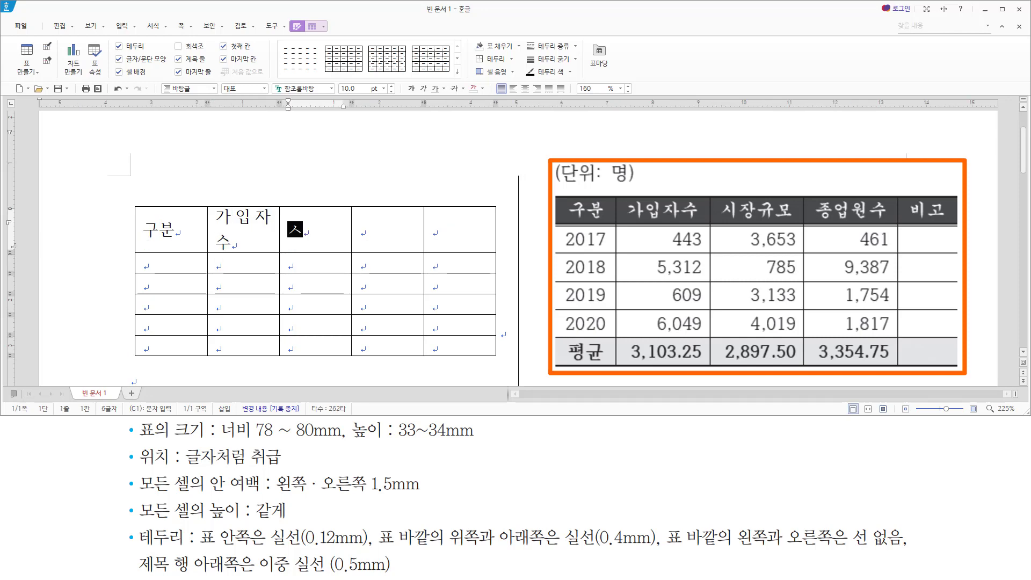
type("규모")
key("Tab")
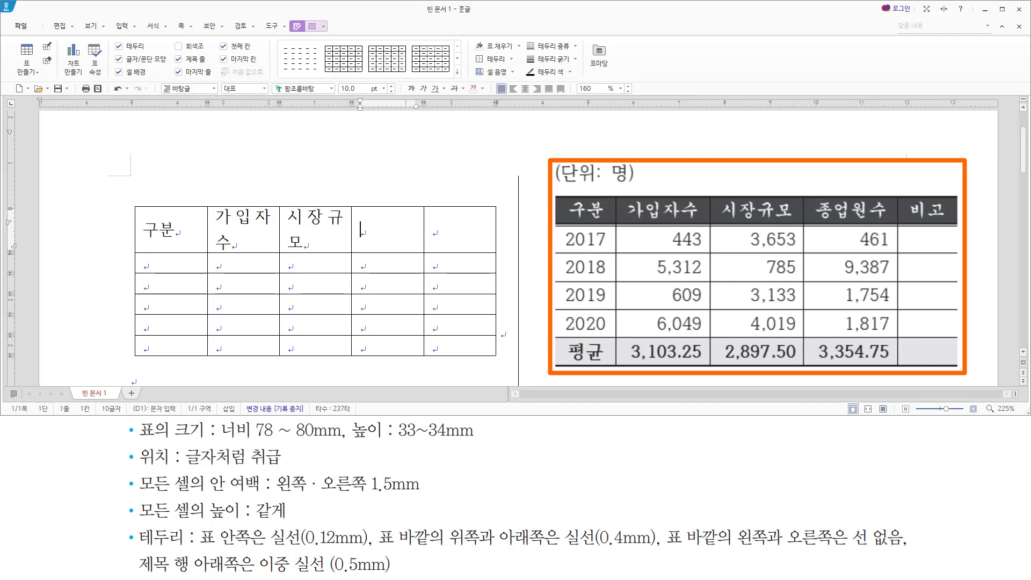
type("조종업원수")
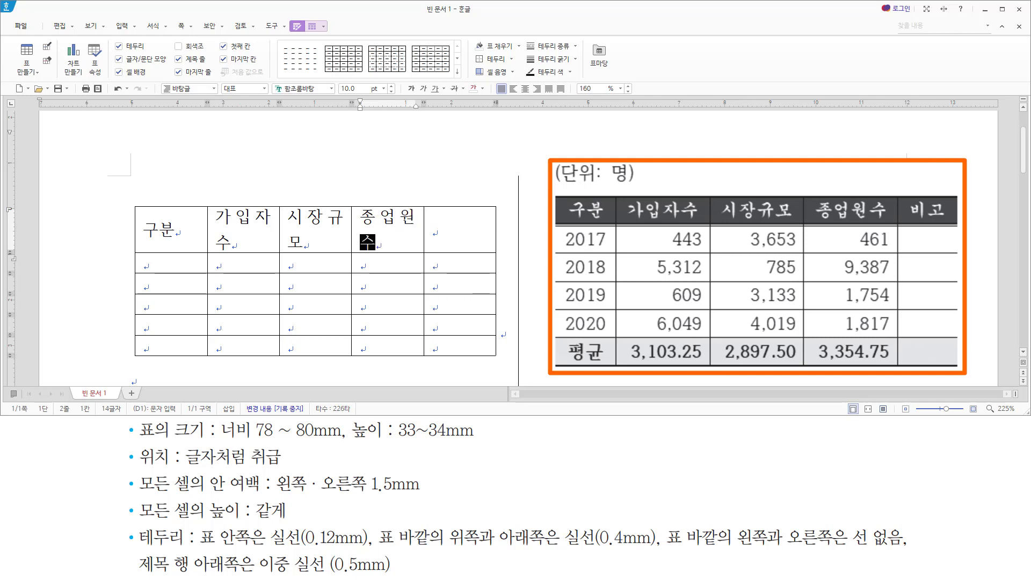
key("Tab")
type("비고")
- Fill the 구분 column below the header with 2017, 2018, 2019, 2020 and 평균
key("Tab")
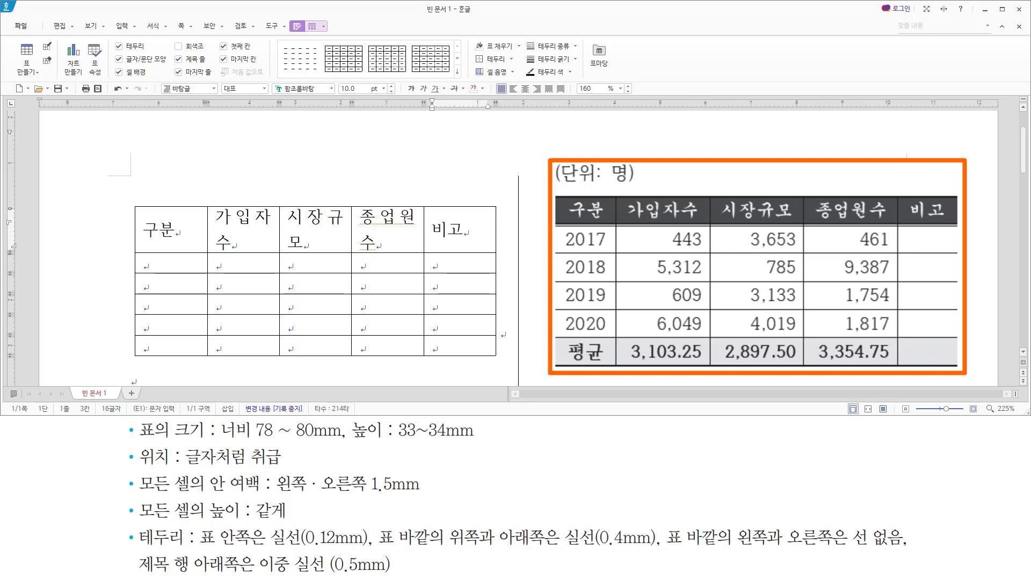
type("2017")
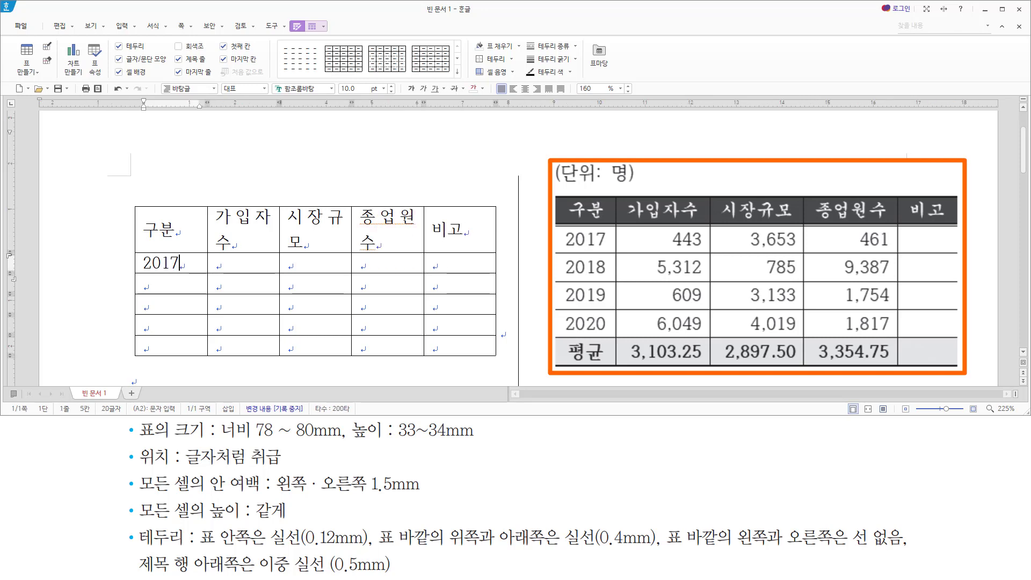
key("Down")
type("2018")
key("Down")
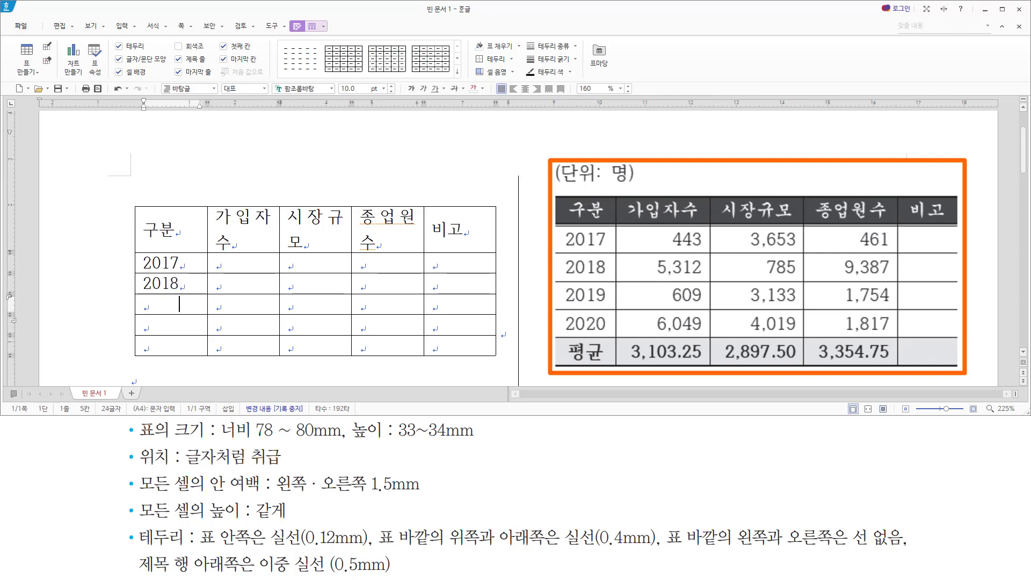
type("2019")
key("Down")
type("2020")
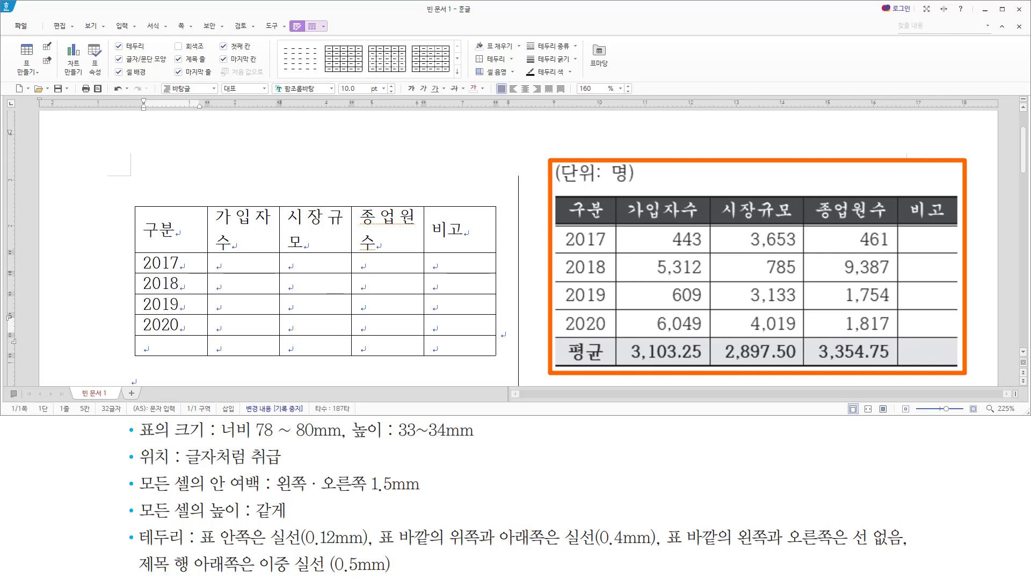
key("Down")
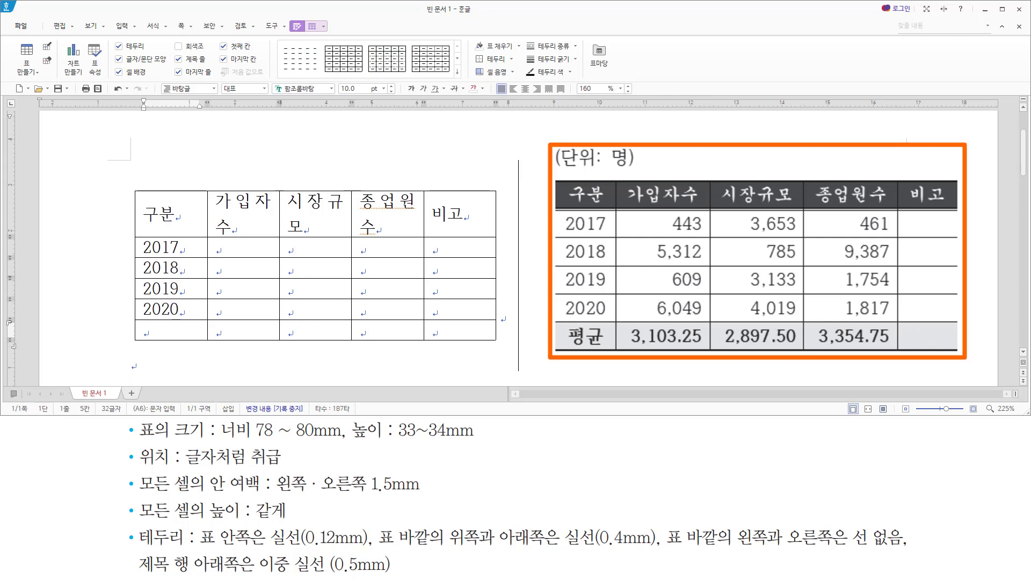
type("평균")
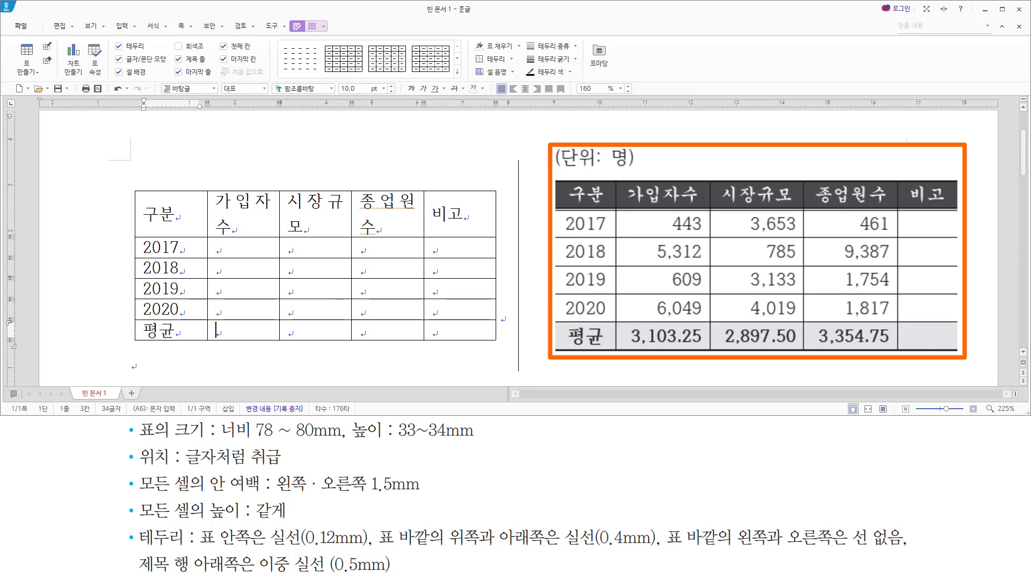
- Enter the 가입자수 values for 2017 to 2020: 443, 5,312, 609 and 6,049
key("Up")
type("6,")
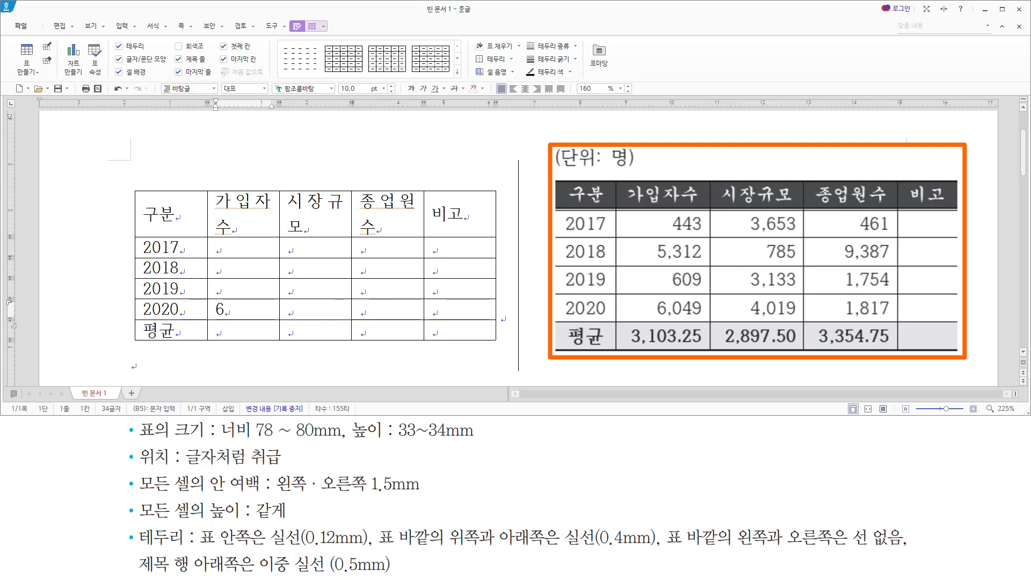
type("049")
left_click(256, 288)
type("609")
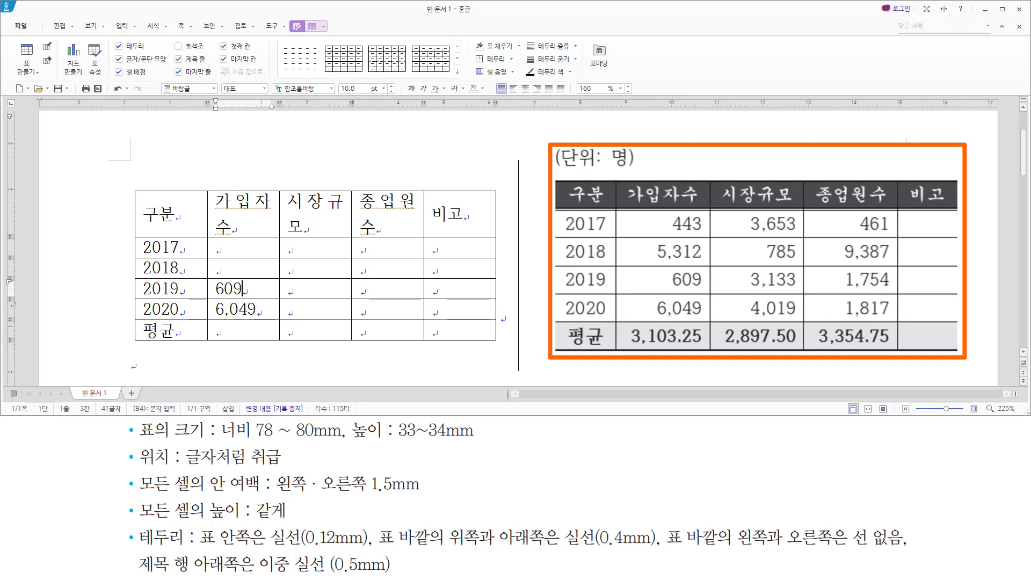
left_click(242, 267)
type("5,312")
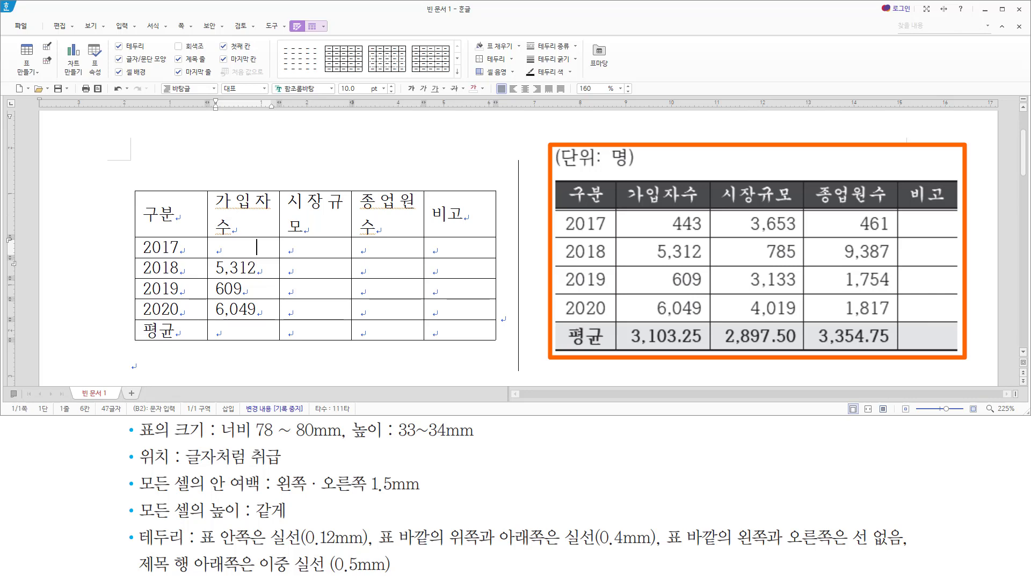
type("443")
- Enter the 시장규모 values for 2017 to 2020: 3,653, 785, 3,133 and 4,019
left_click(290, 248)
type("3,653")
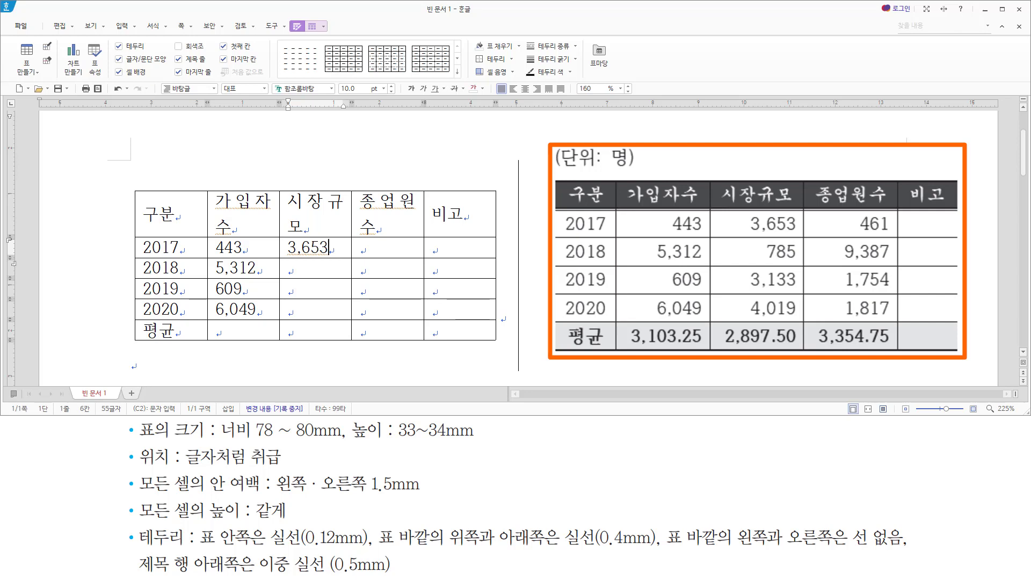
left_click(328, 268)
type("785")
key("Down")
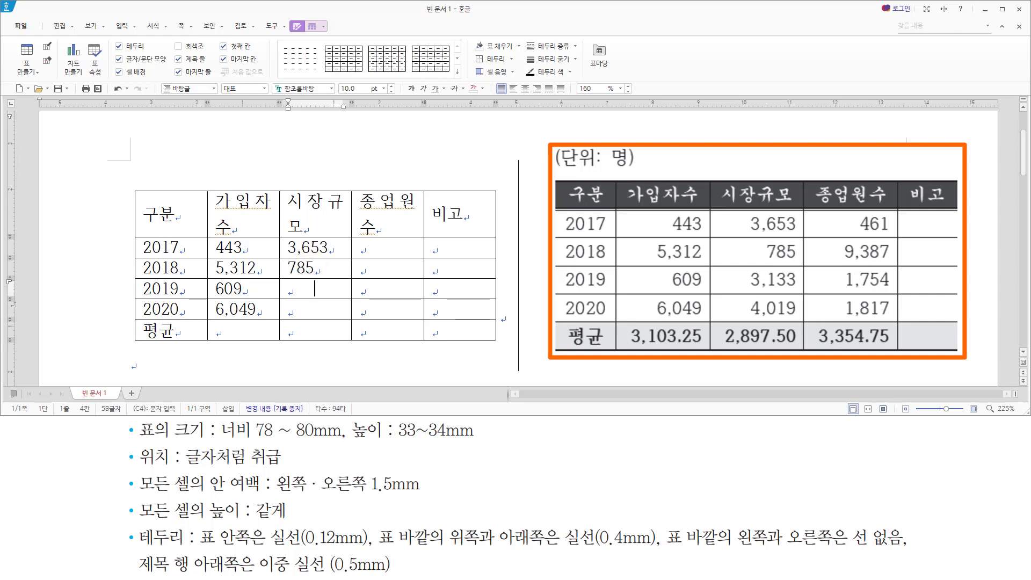
type("3,133")
left_click(329, 310)
type("4,019")
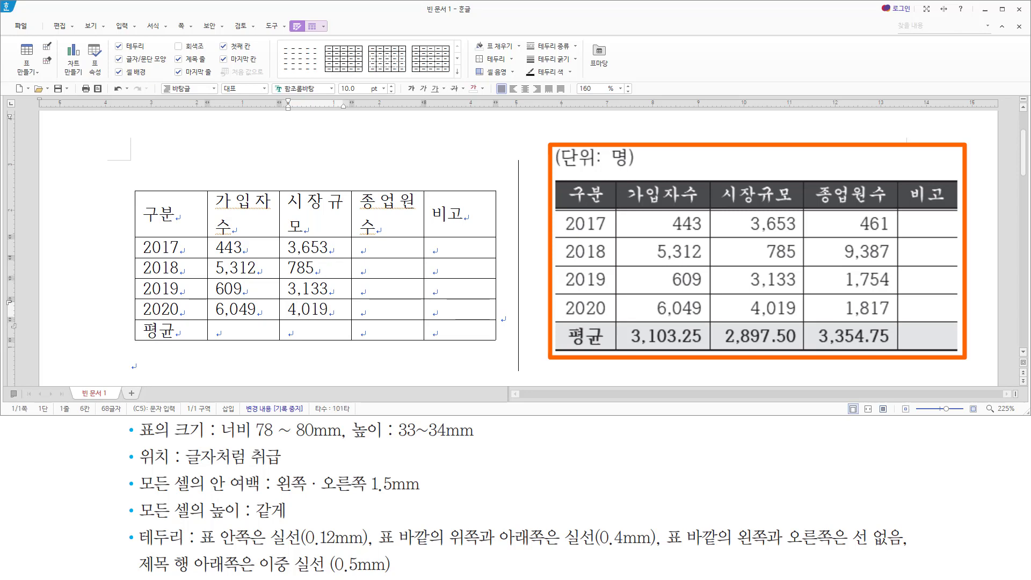
- Enter the 종업원수 values for 2017 to 2020: 461, 9,387, 1,754 and 1,817
left_click(361, 310)
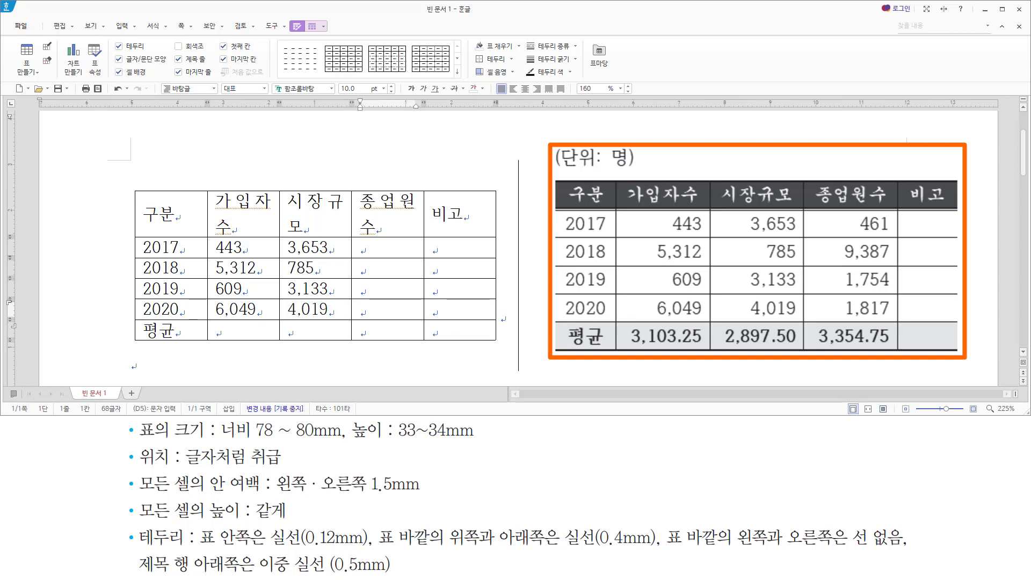
type("1,817")
left_click(401, 288)
type("1,754")
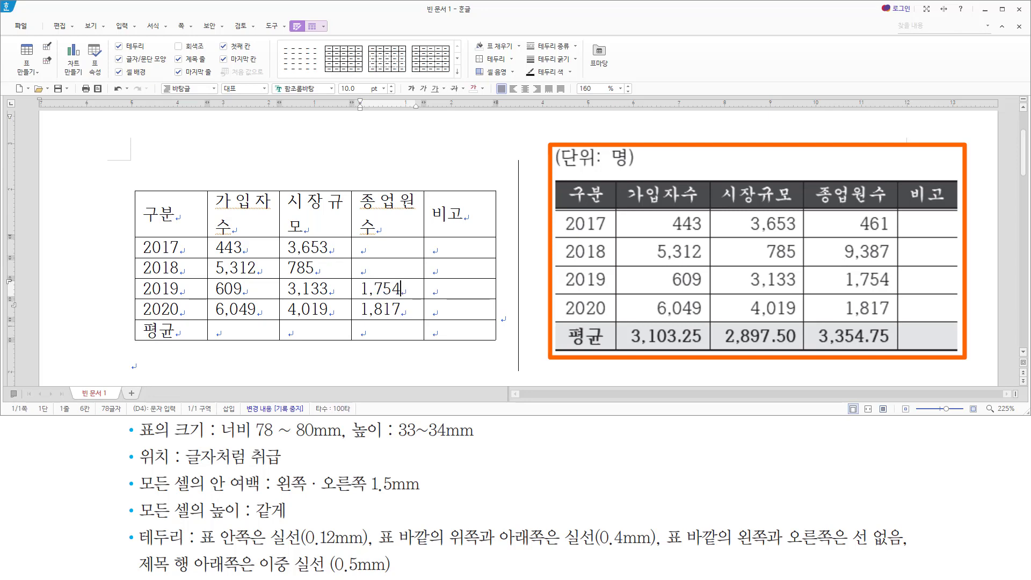
left_click(401, 266)
type("9,387")
left_click(400, 247)
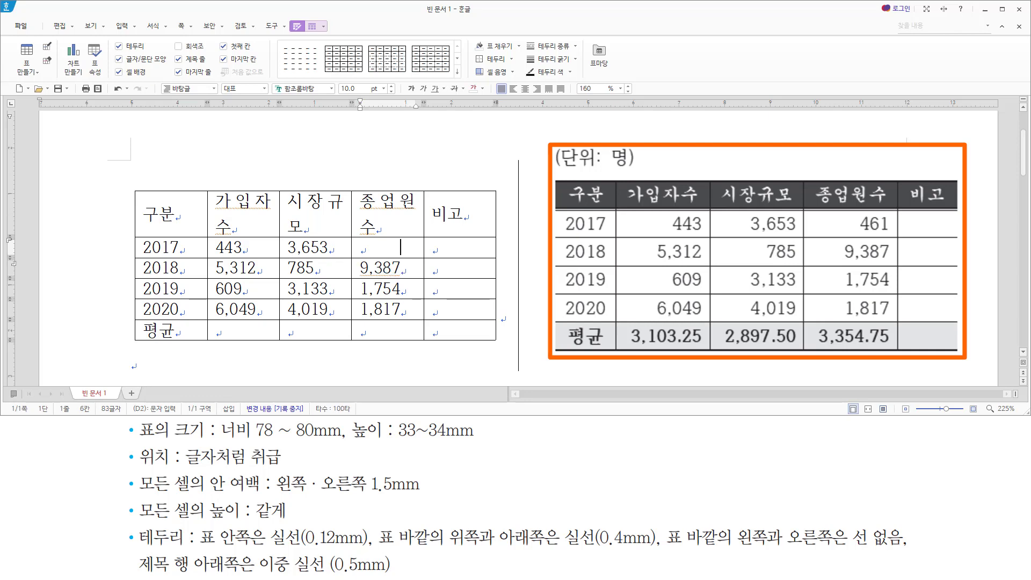
type("461")
- Add a caption to the table and replace its default text with (단위: 명)
key("ctrl+n")
key("c")
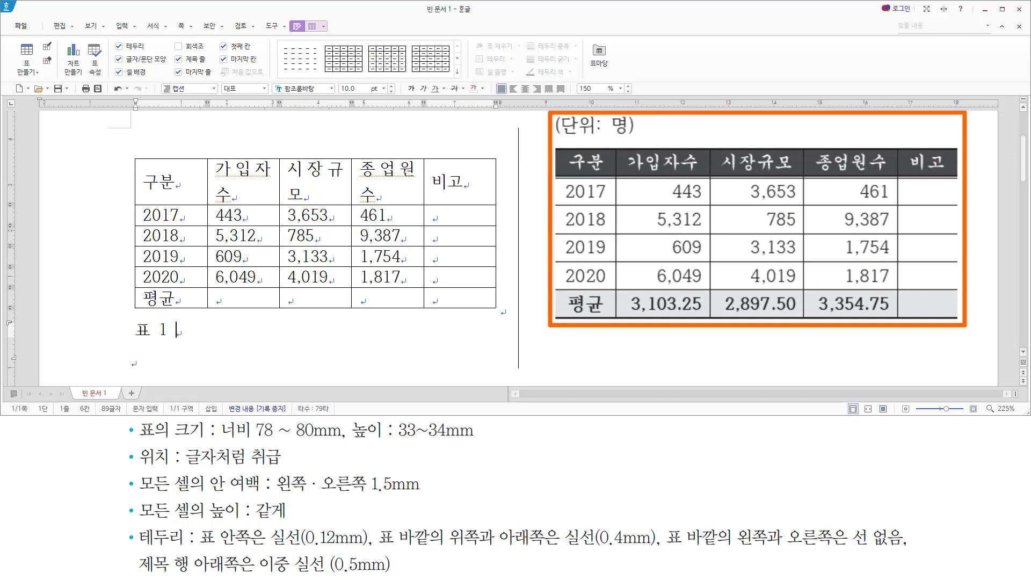
key("shift+Home")
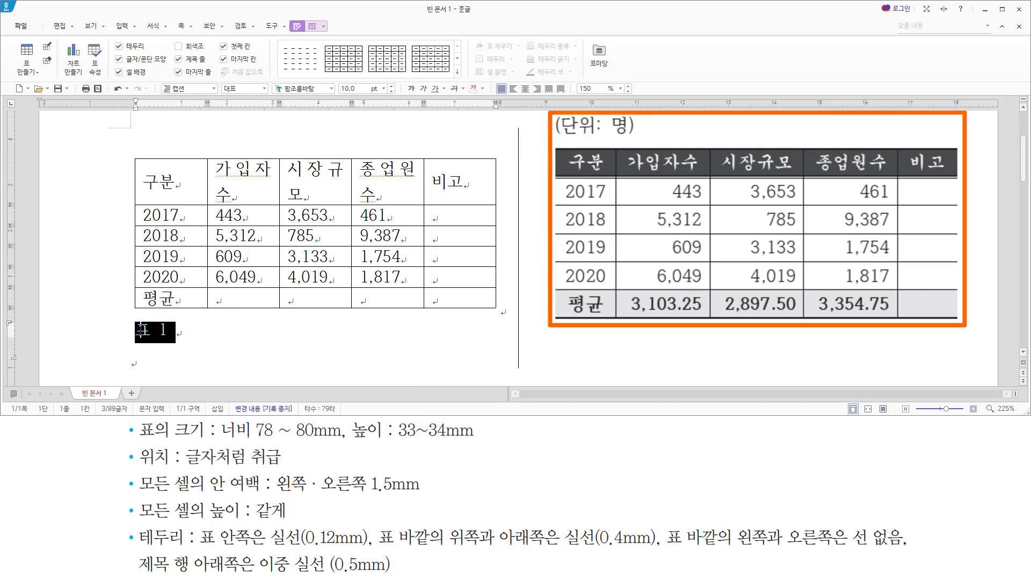
type("(단위")
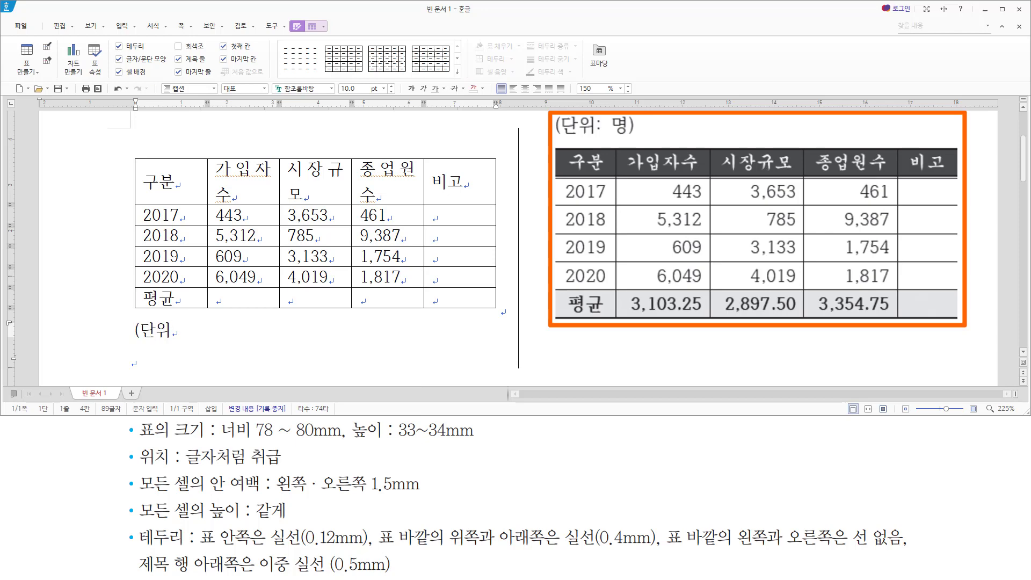
type(": 명)")
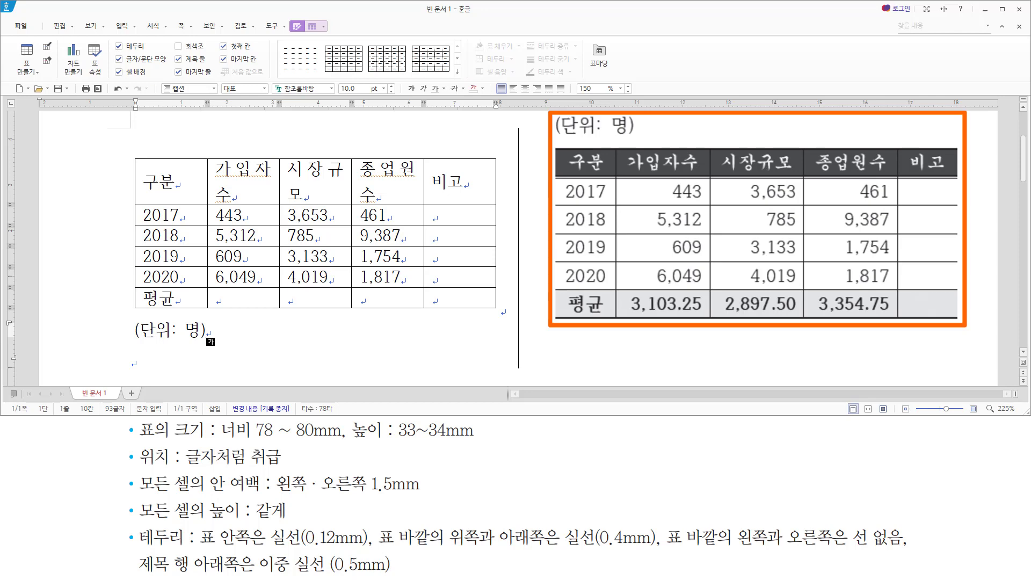
left_click_drag(137, 497, 428, 499)
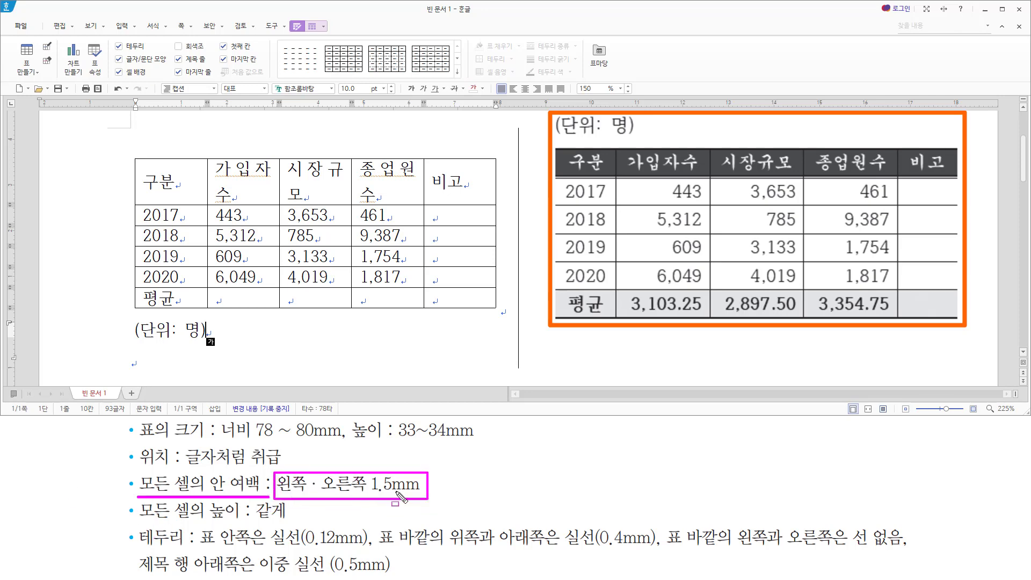
- Set the inner margins of all the table's cells to 1.5 mm on the left and right
key("Escape")
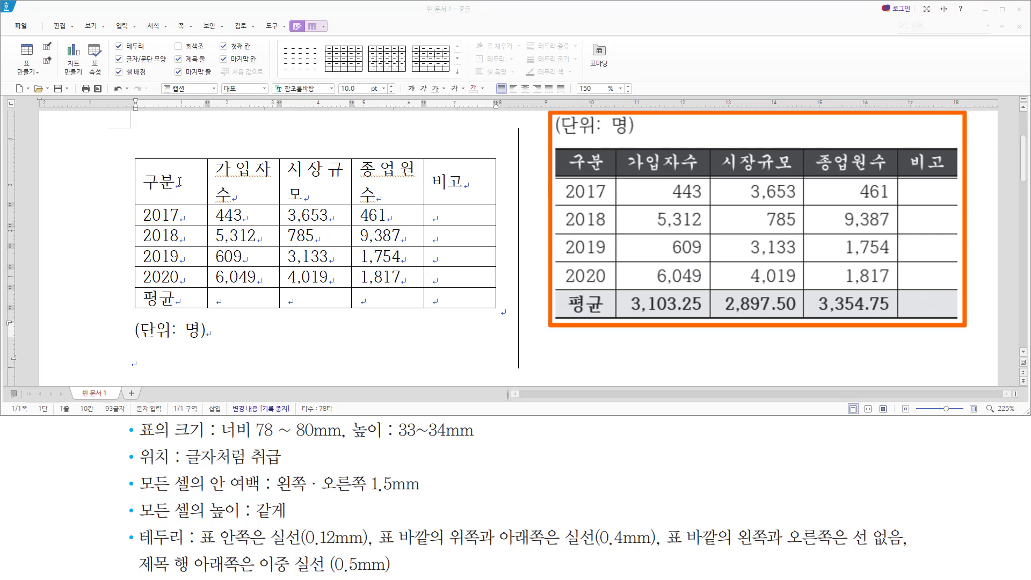
left_click(200, 190)
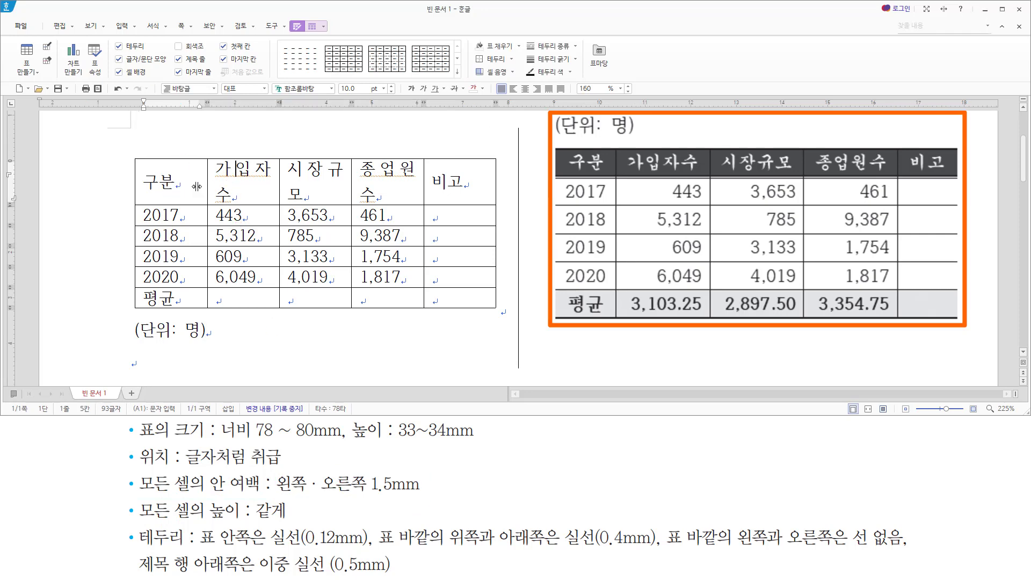
left_click(326, 217)
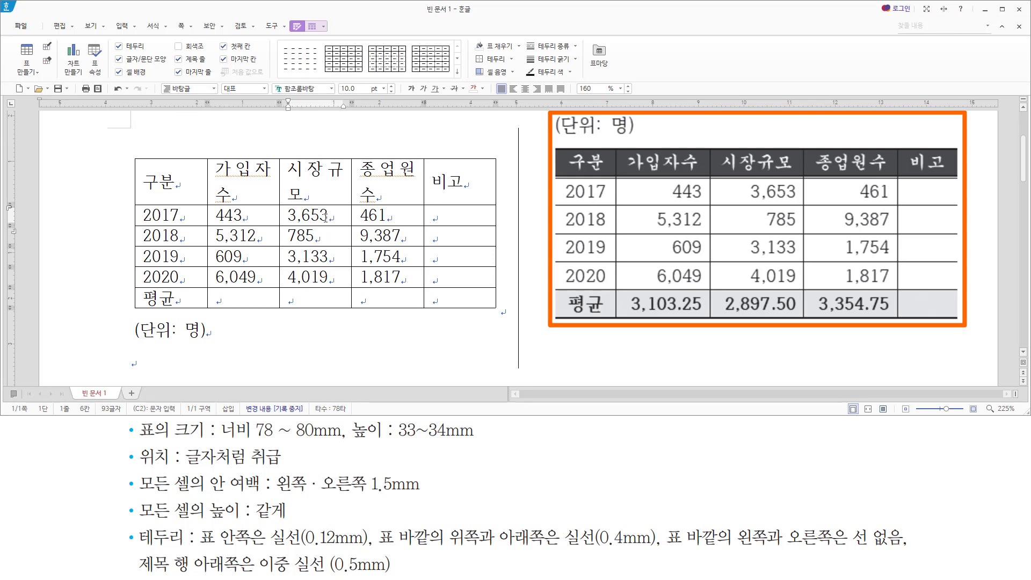
key("ctrl+n")
key("k")
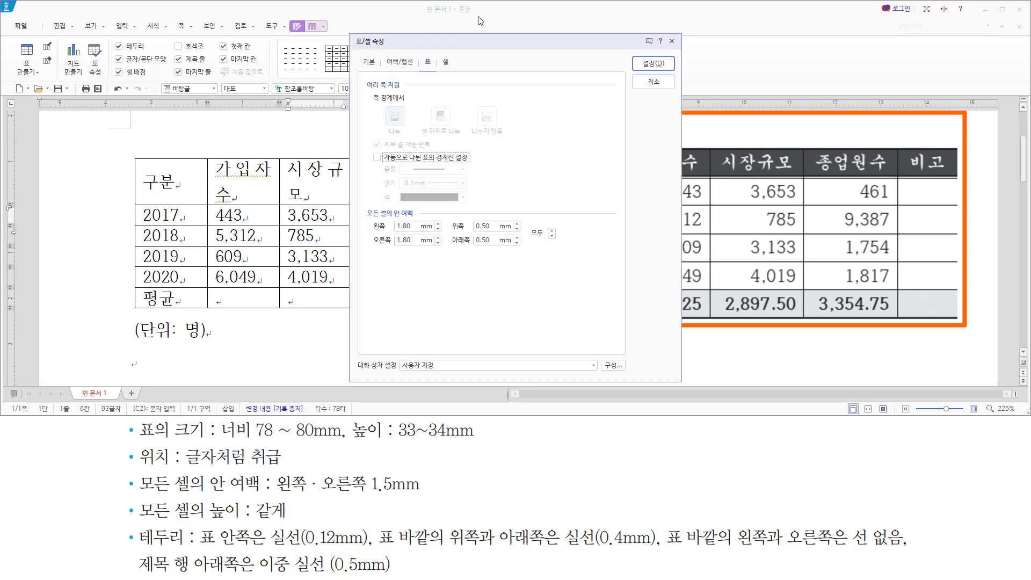
left_click_drag(474, 47, 203, 46)
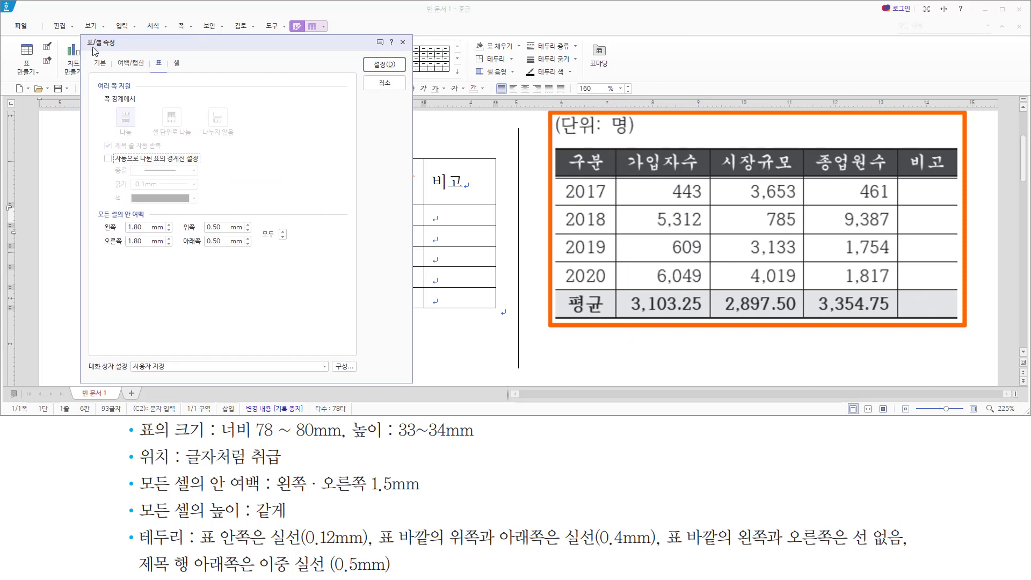
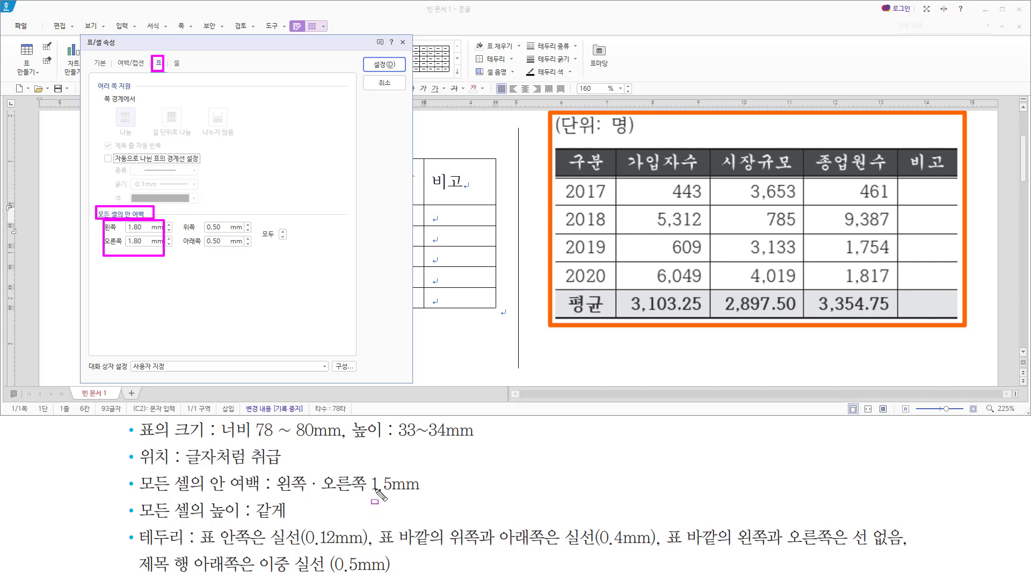
left_click_drag(279, 492, 419, 492)
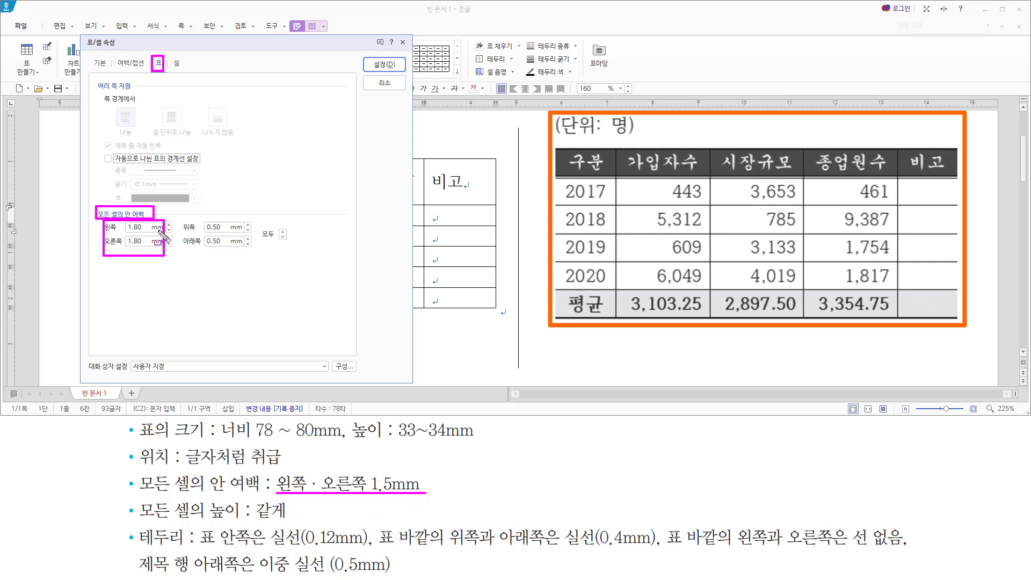
key("Escape")
left_click(239, 192)
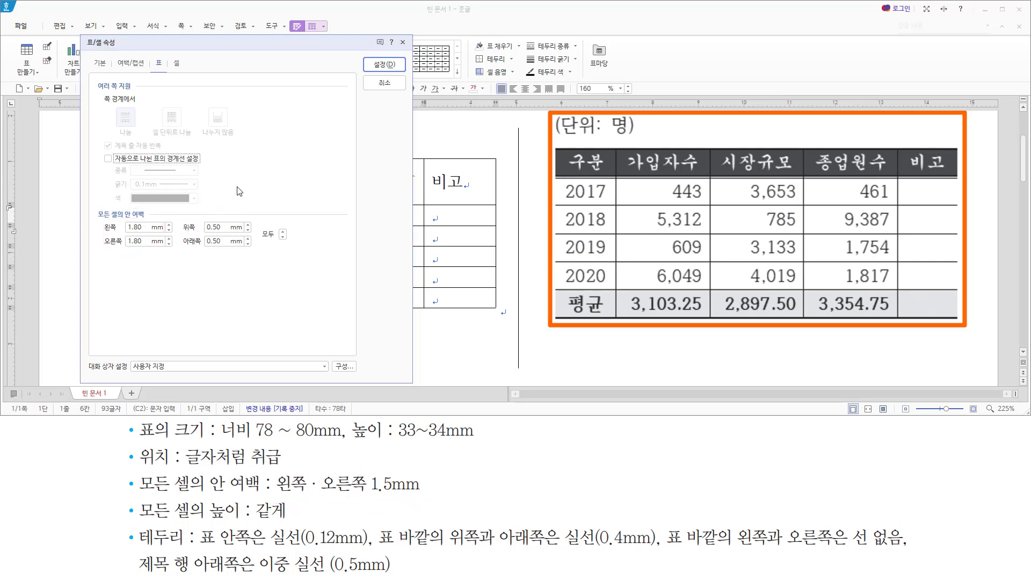
key("alt+l")
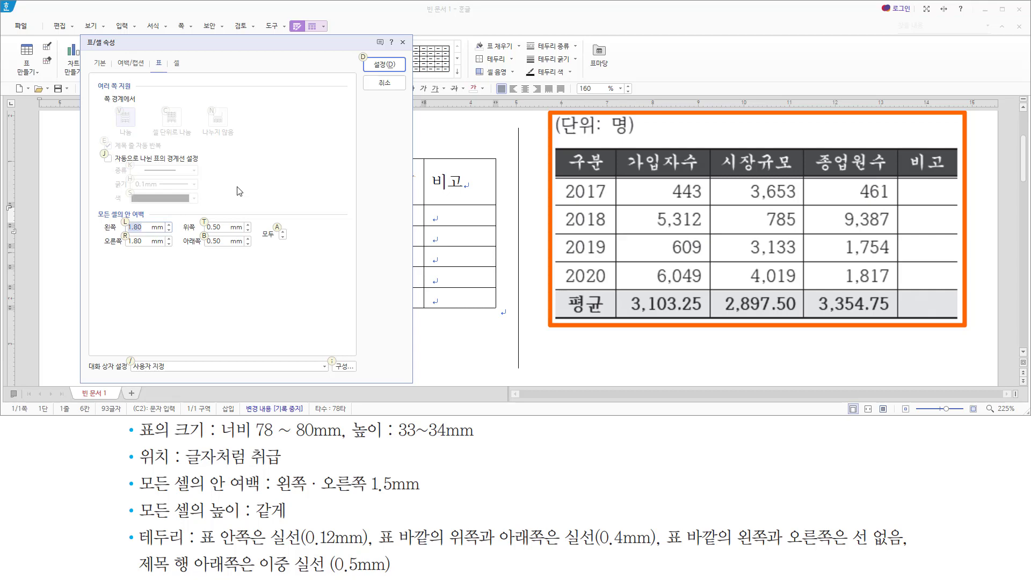
type("1.")
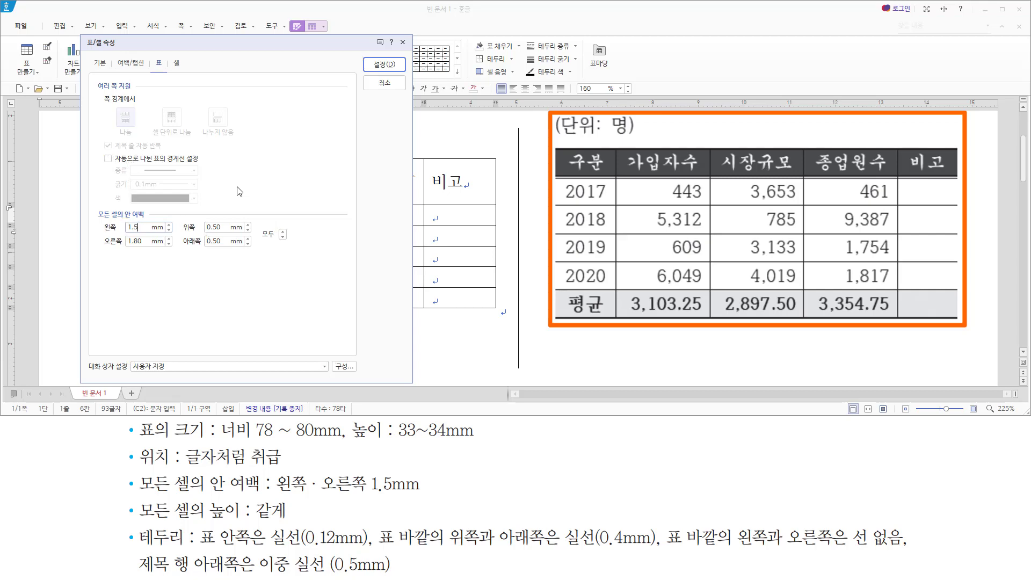
type("5")
key("alt+r")
type("1.5")
- Place the table's caption above the table and apply the table property settings
left_click(138, 64)
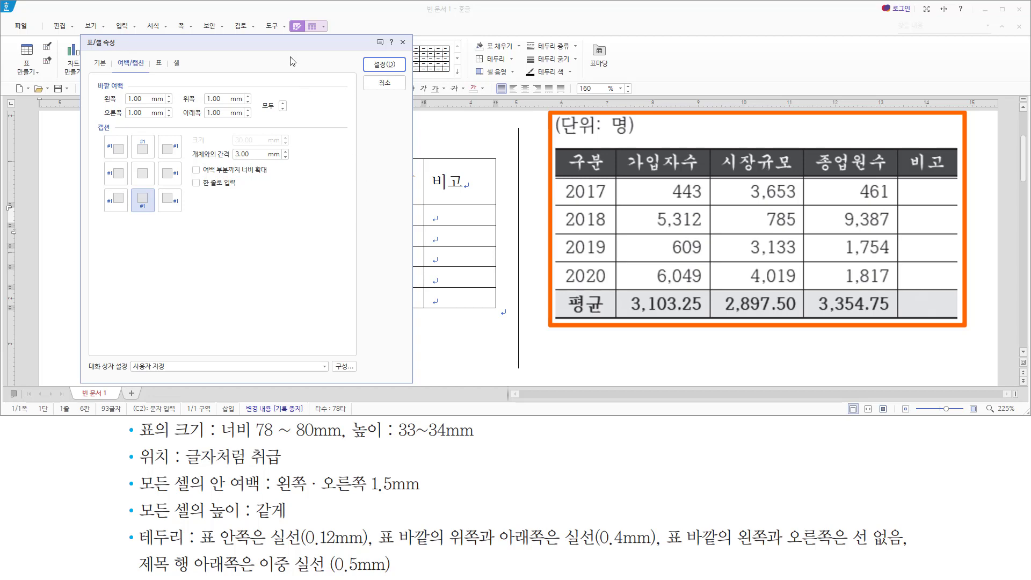
left_click_drag(298, 45, 560, 377)
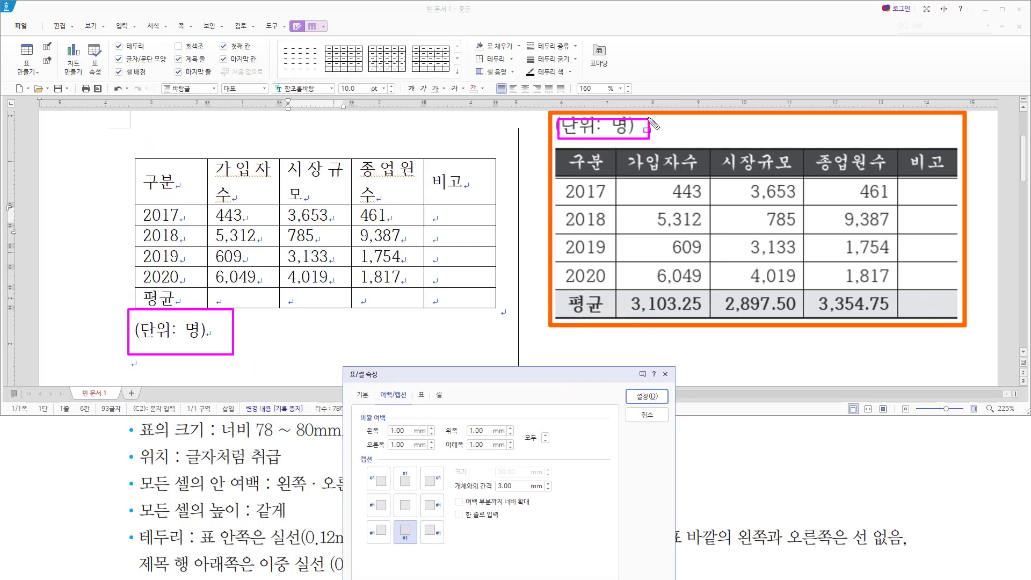
left_click_drag(467, 376, 265, 81)
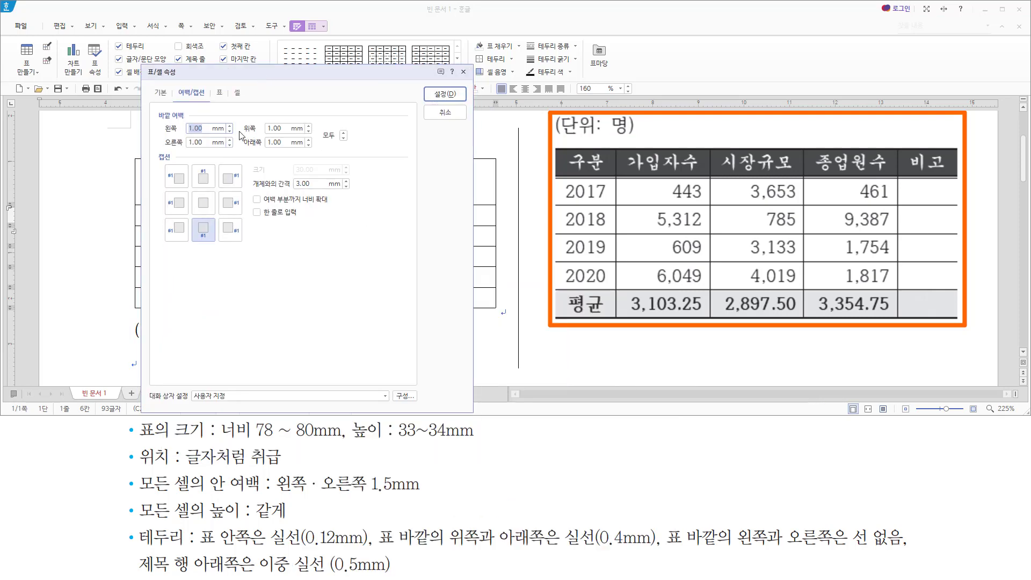
left_click_drag(193, 163, 210, 188)
key("Escape")
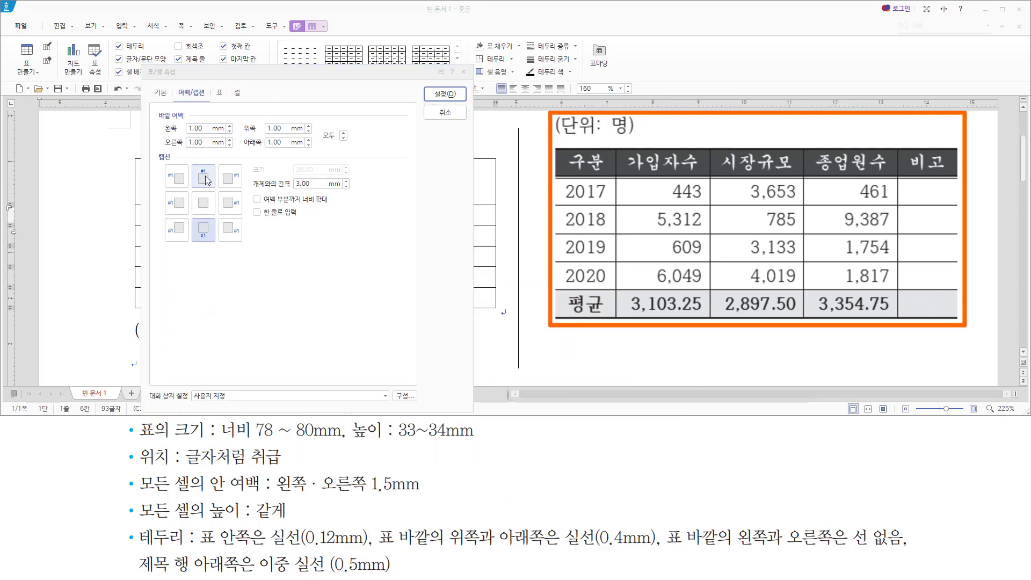
left_click(206, 180)
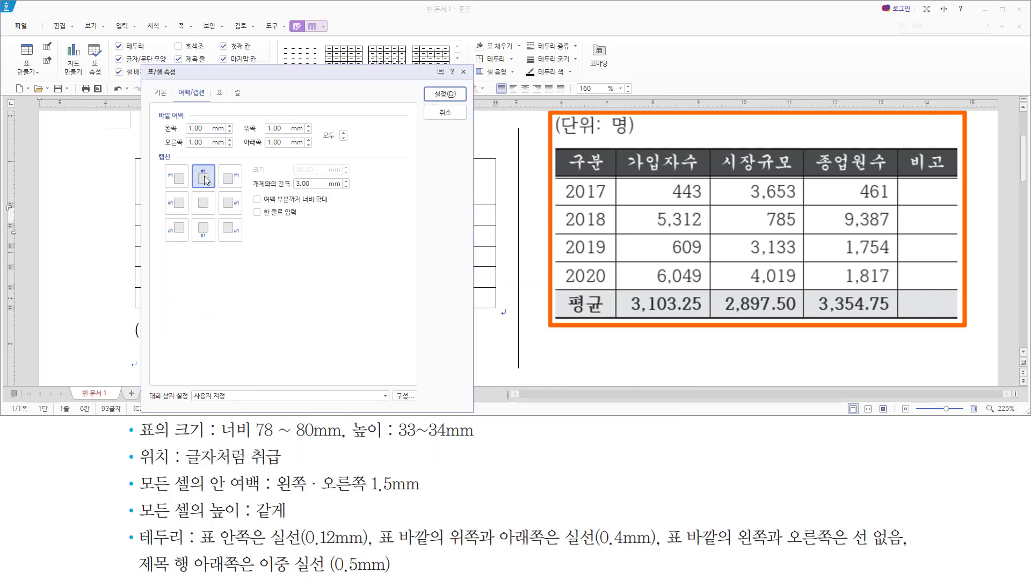
left_click(443, 92)
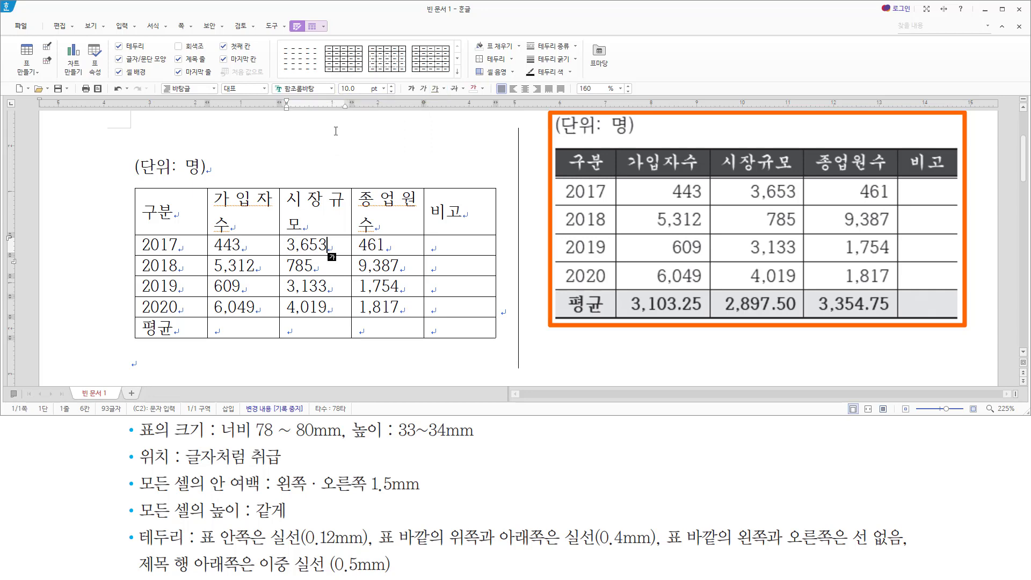
- Examine the text alignment of the header row, year labels, 평균 cell and number columns in the reference table
left_click(242, 201)
key("ctrl+2")
mouse_move(561, 154)
left_mouse_down()
mouse_move(916, 193)
mouse_move(956, 177)
left_mouse_up()
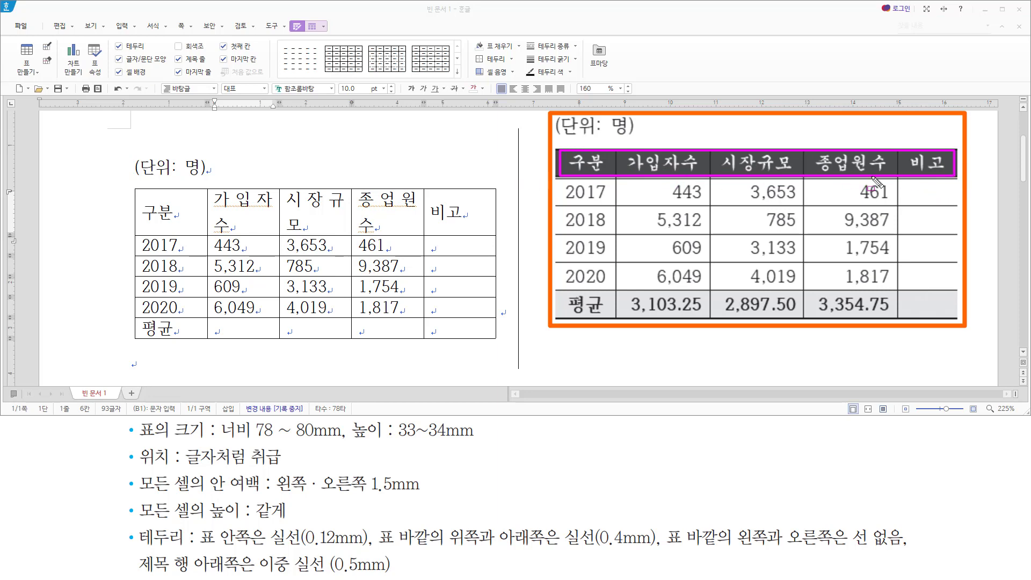
left_click_drag(562, 293, 603, 318)
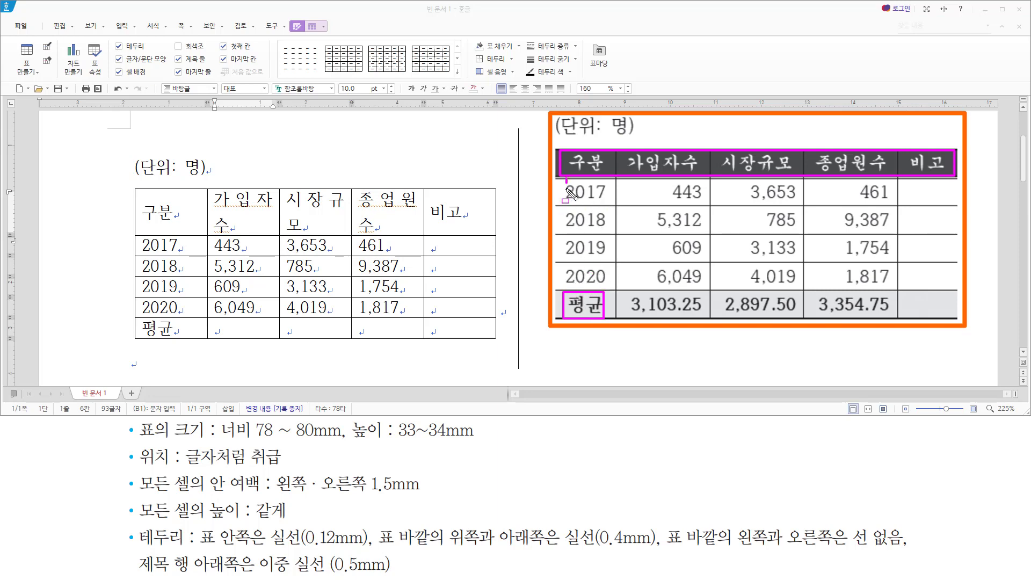
mouse_move(566, 178)
left_mouse_down()
mouse_move(565, 282)
mouse_move(623, 294)
mouse_move(610, 292)
left_mouse_up()
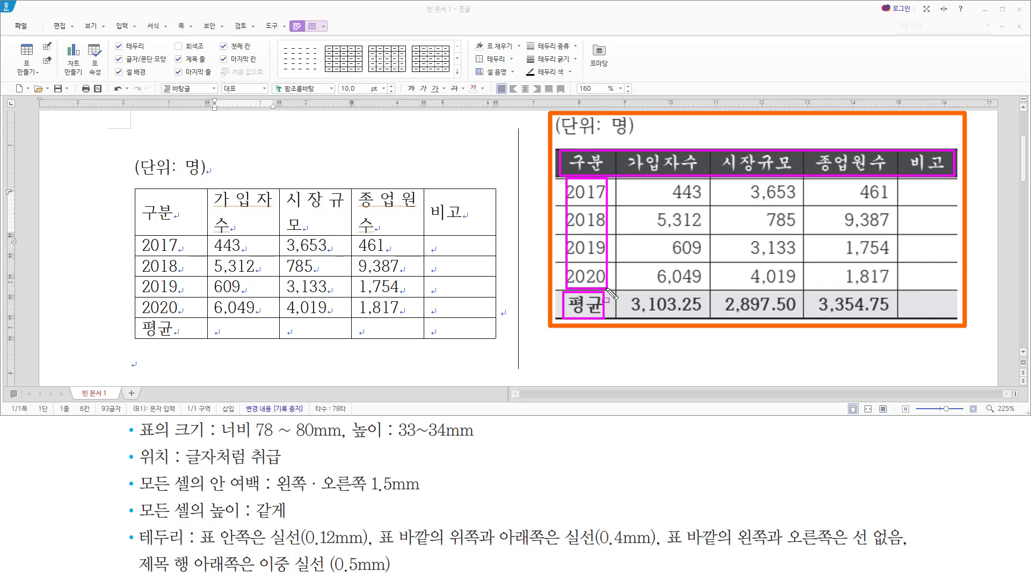
mouse_move(626, 181)
left_mouse_down()
mouse_move(677, 290)
mouse_move(909, 317)
left_mouse_up()
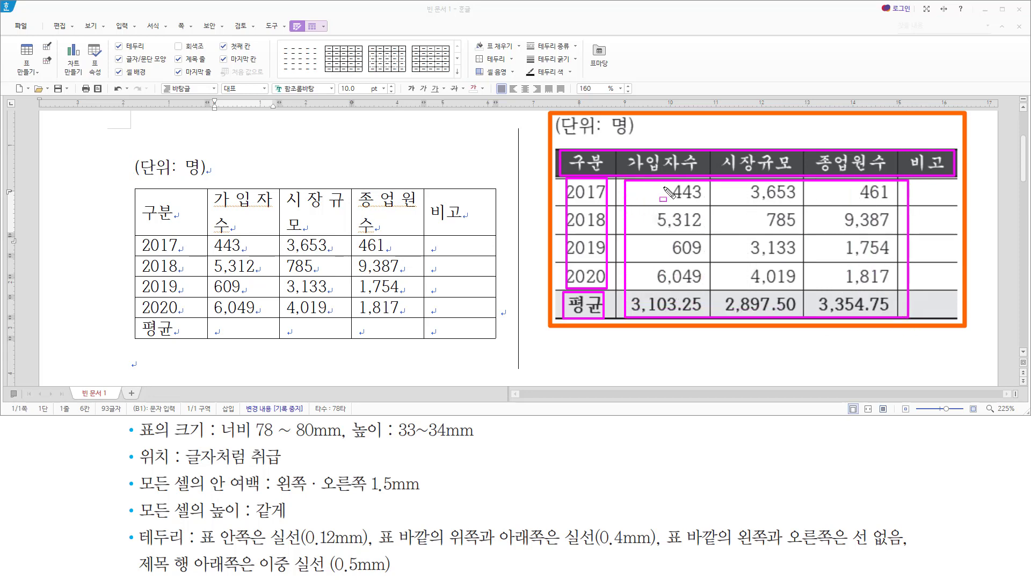
left_click_drag(701, 182, 704, 325)
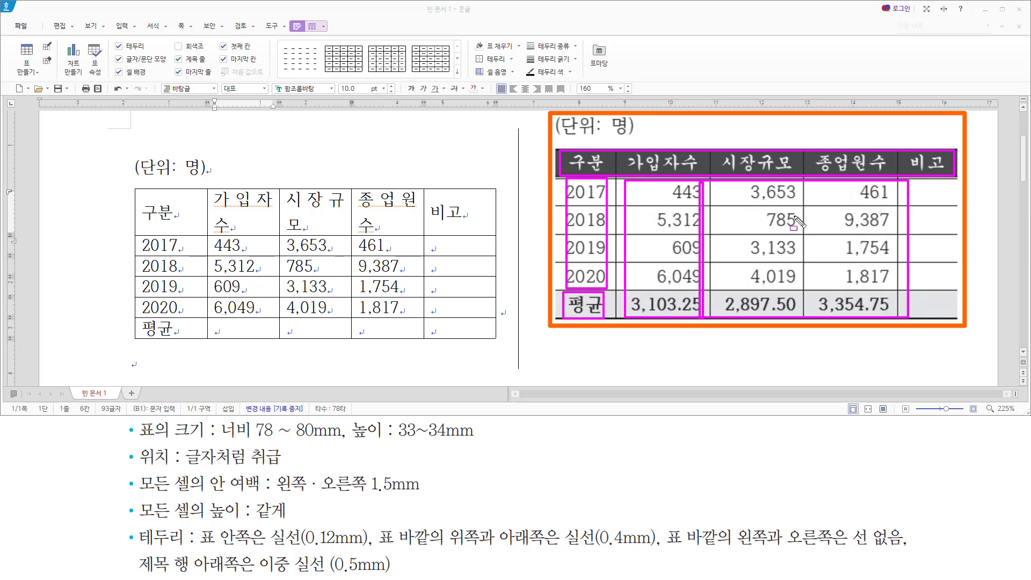
left_click_drag(796, 183, 796, 317)
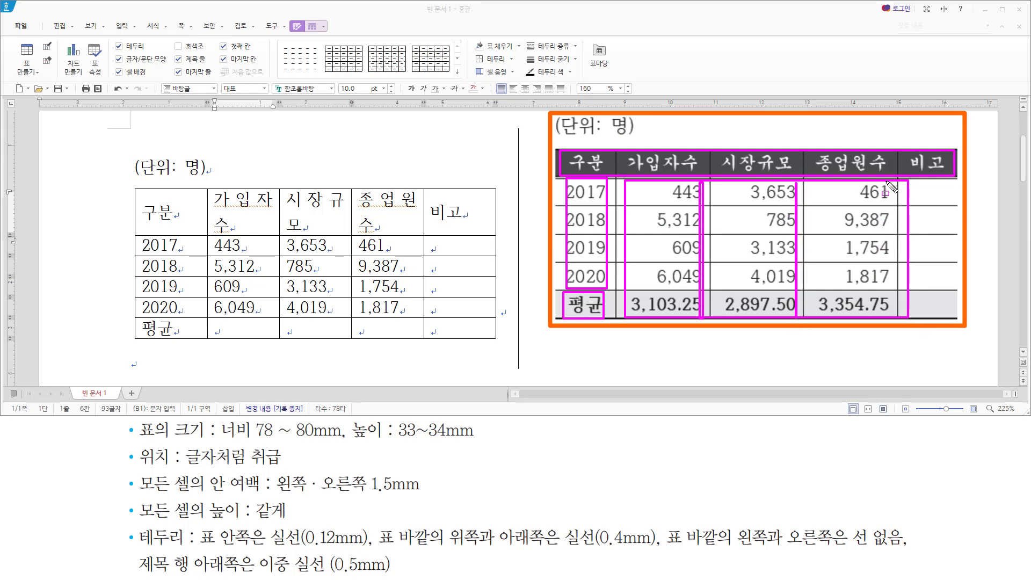
left_click_drag(890, 182, 892, 320)
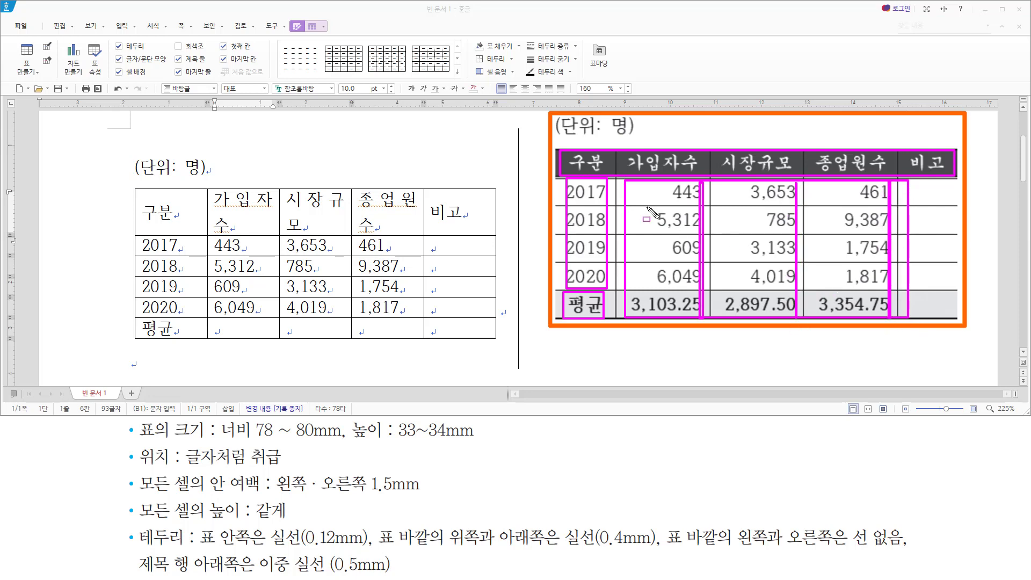
key("Escape")
- Center the text in all table cells, and right-align the 가입자수, 시장규모 and 종업원수 cells from the 2017 row through the 평균 row
left_click(163, 212)
mouse_move(164, 212)
left_mouse_down()
mouse_move(386, 266)
mouse_move(452, 345)
left_mouse_up()
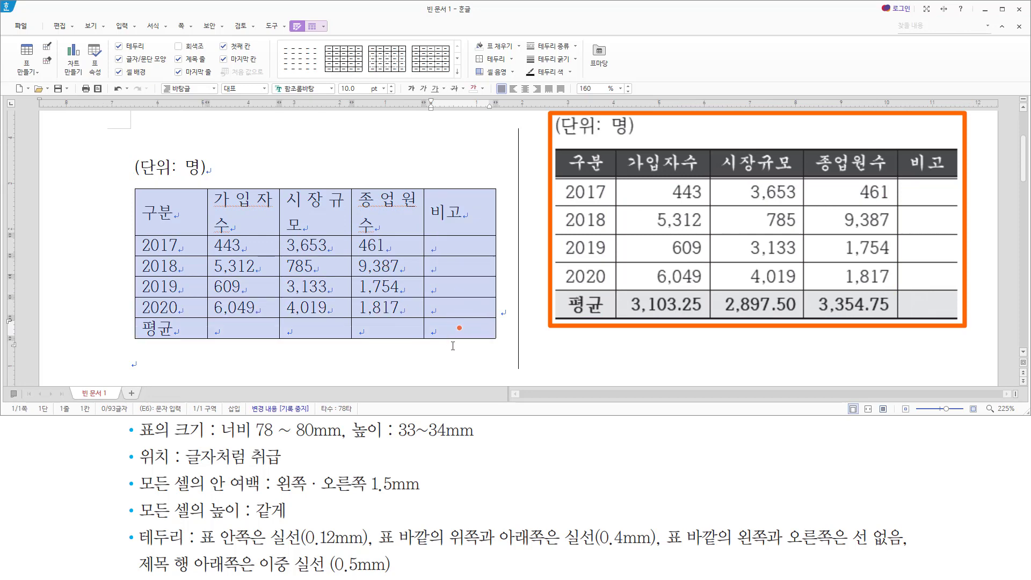
scroll(381, 123, "up", 1)
key("ctrl+shift+c")
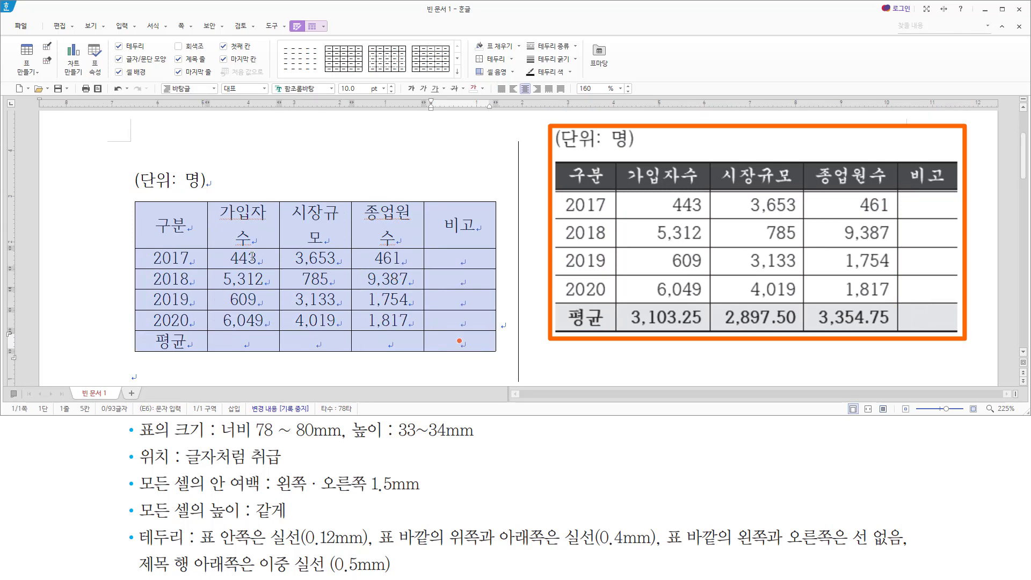
left_click_drag(252, 257, 387, 337)
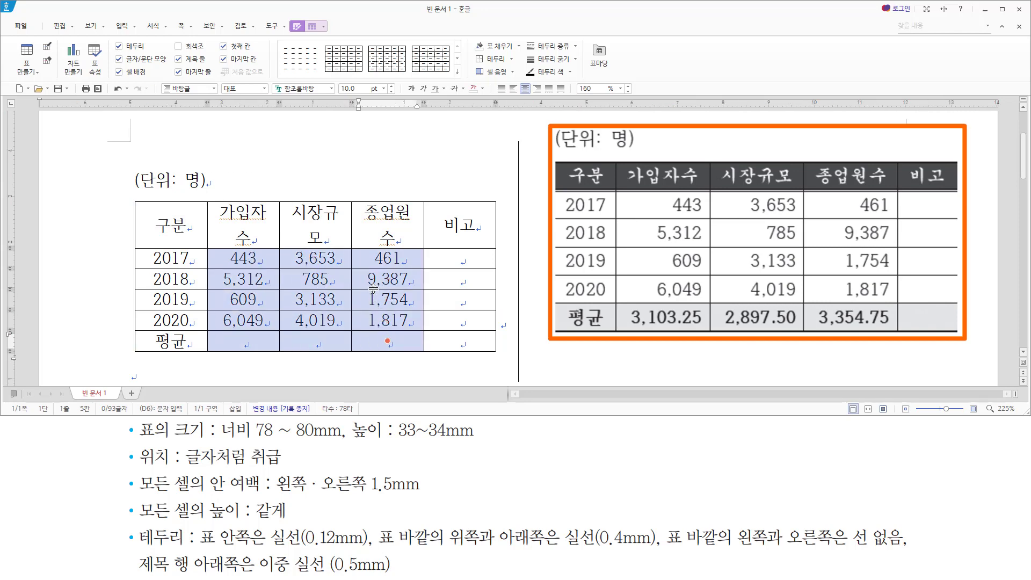
key("ctrl+shift+r")
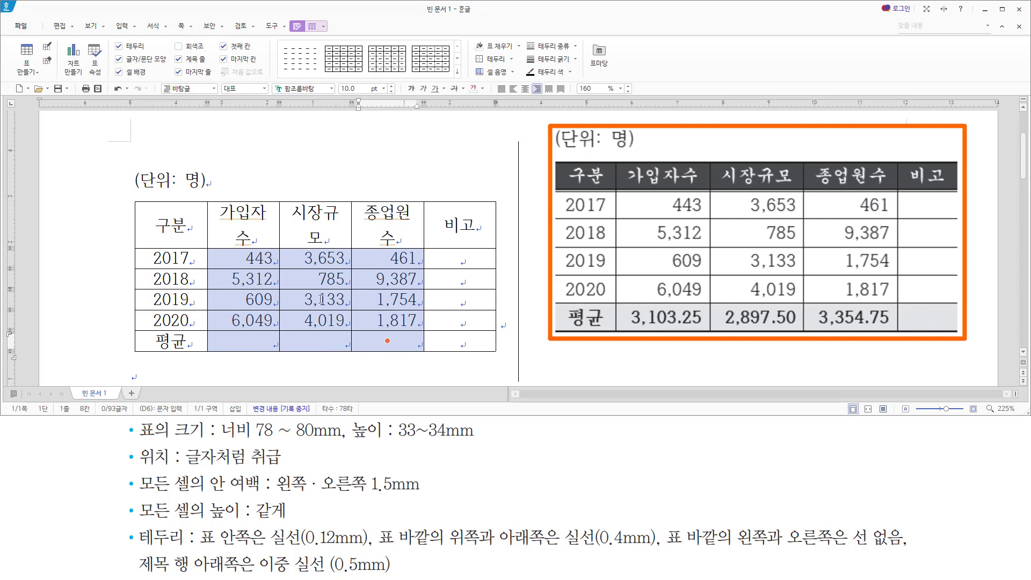
- Examine the border specification for the inner, top, bottom, side and title-row lines against the reference table
mouse_move(135, 548)
left_mouse_down()
mouse_move(182, 549)
mouse_move(186, 523)
mouse_move(339, 550)
mouse_move(376, 546)
mouse_move(379, 521)
mouse_move(369, 522)
left_mouse_up()
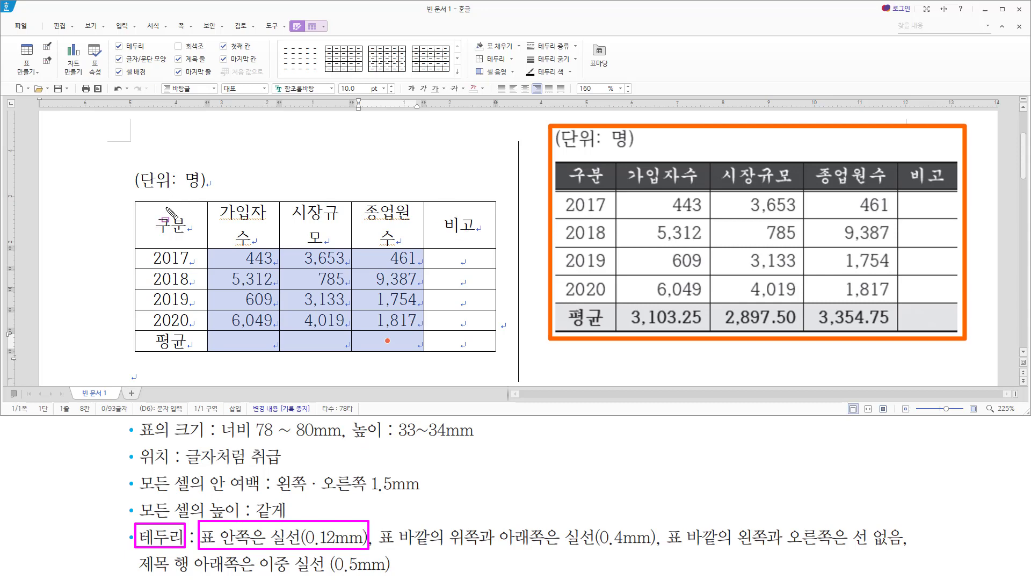
left_click_drag(435, 321, 440, 310)
left_click_drag(385, 546, 549, 552)
left_click_drag(129, 197, 500, 198)
left_click_drag(131, 354, 495, 352)
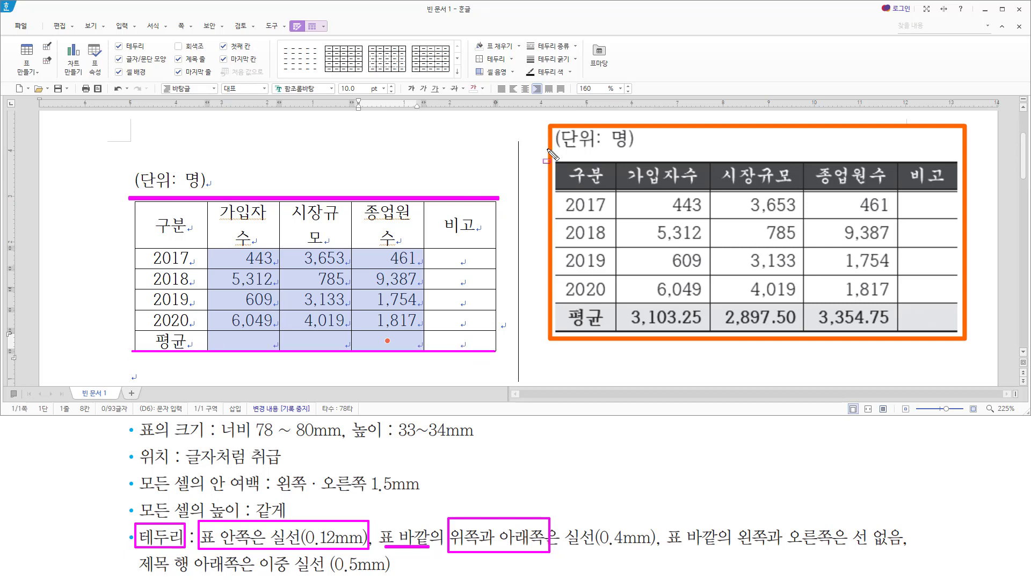
left_click_drag(552, 152, 684, 160)
left_click_drag(749, 159, 978, 166)
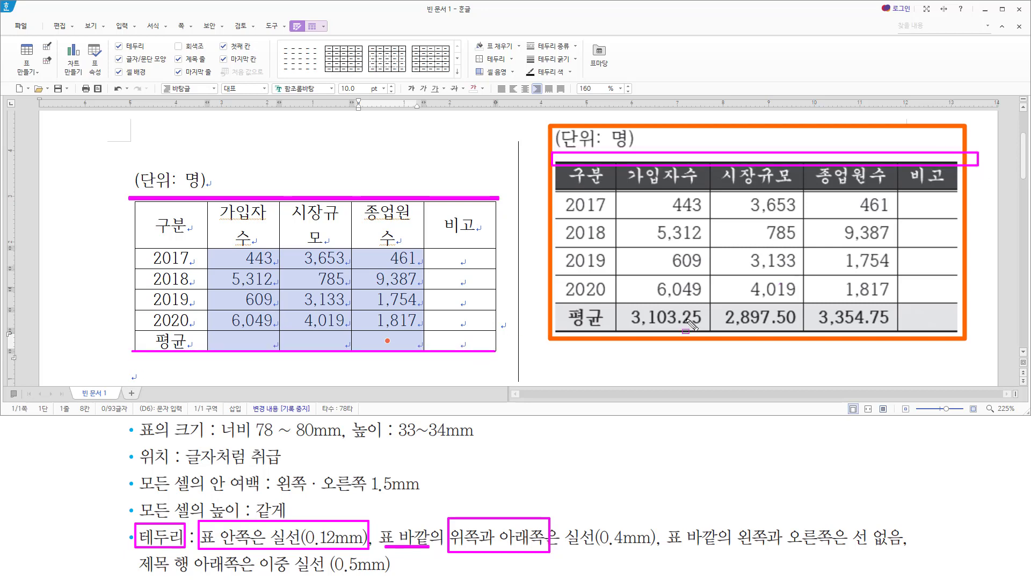
left_click_drag(553, 327, 971, 337)
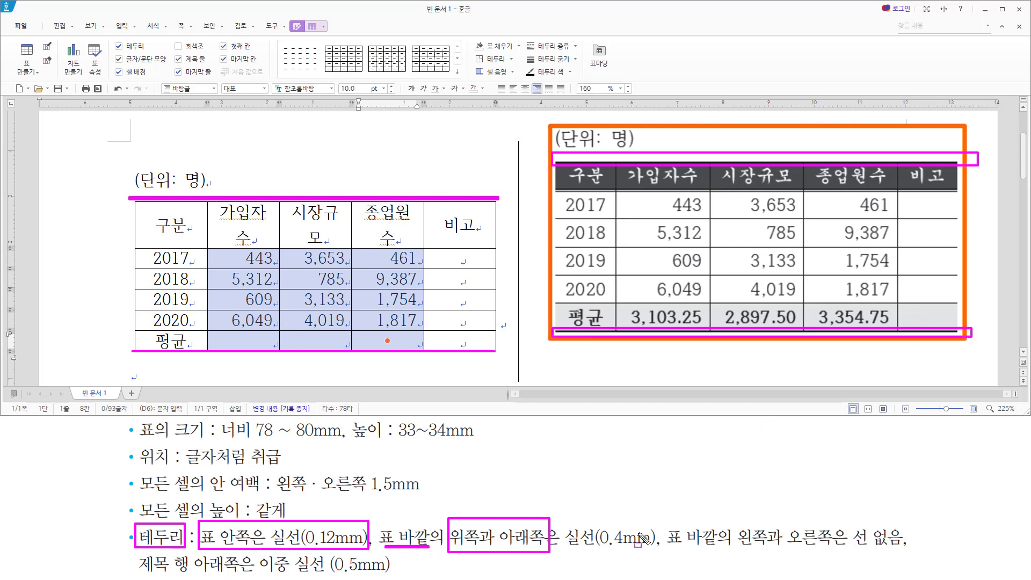
mouse_move(666, 549)
left_mouse_down()
mouse_move(734, 551)
mouse_move(762, 539)
mouse_move(923, 551)
left_mouse_up()
key("e")
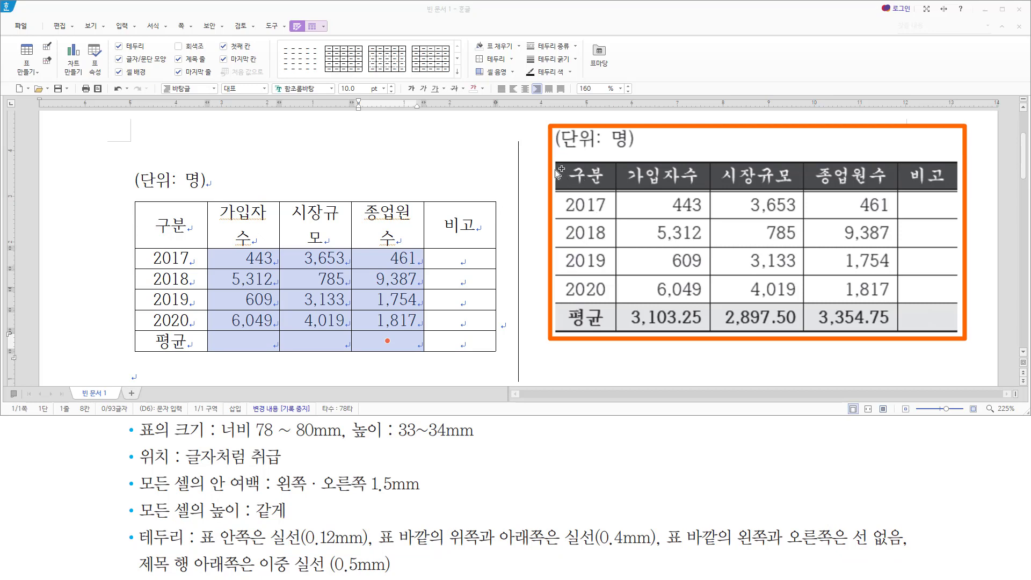
left_click_drag(551, 157, 570, 351)
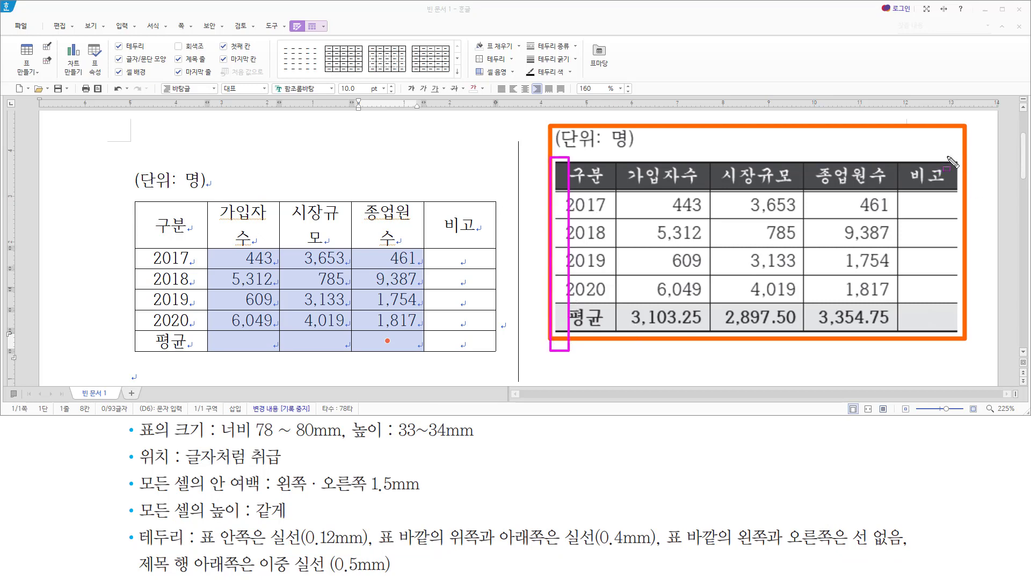
left_click_drag(952, 157, 970, 340)
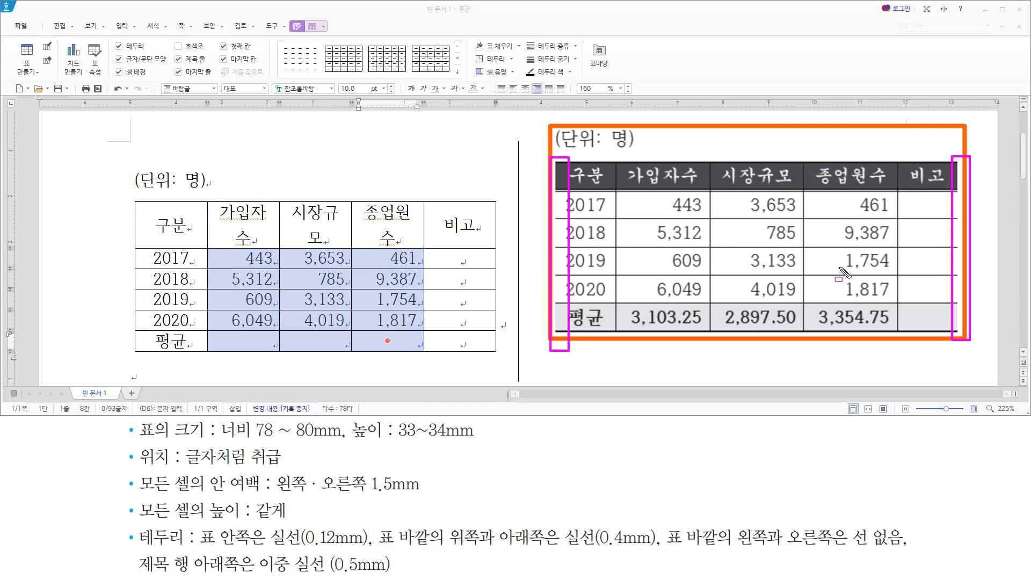
mouse_move(136, 573)
left_mouse_down()
mouse_move(271, 565)
mouse_move(400, 577)
left_mouse_up()
key("e")
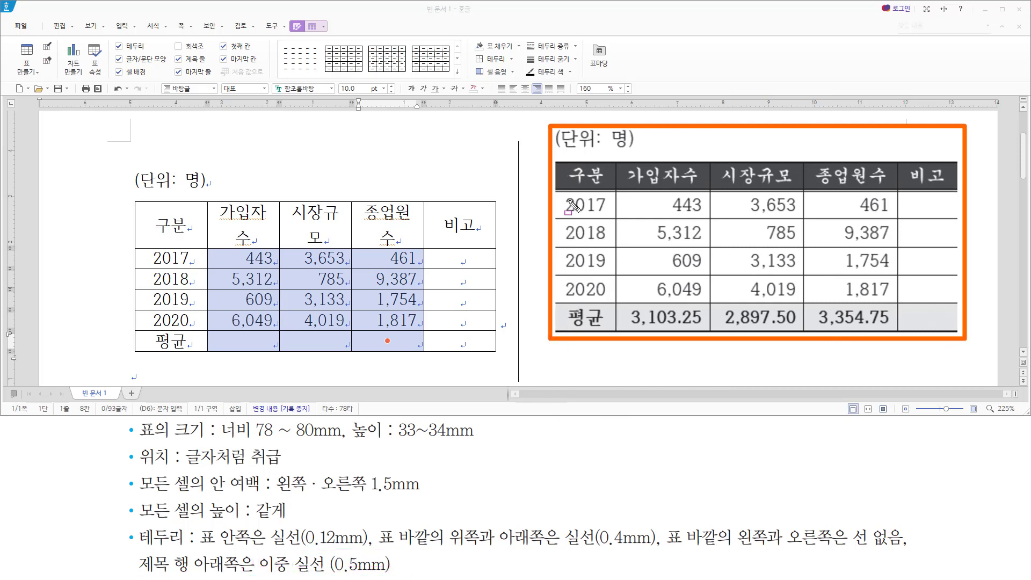
- Set the outer top and bottom borders of the whole table to a 0.4 mm solid line
mouse_move(553, 185)
left_mouse_down()
mouse_move(568, 201)
mouse_move(960, 200)
left_mouse_up()
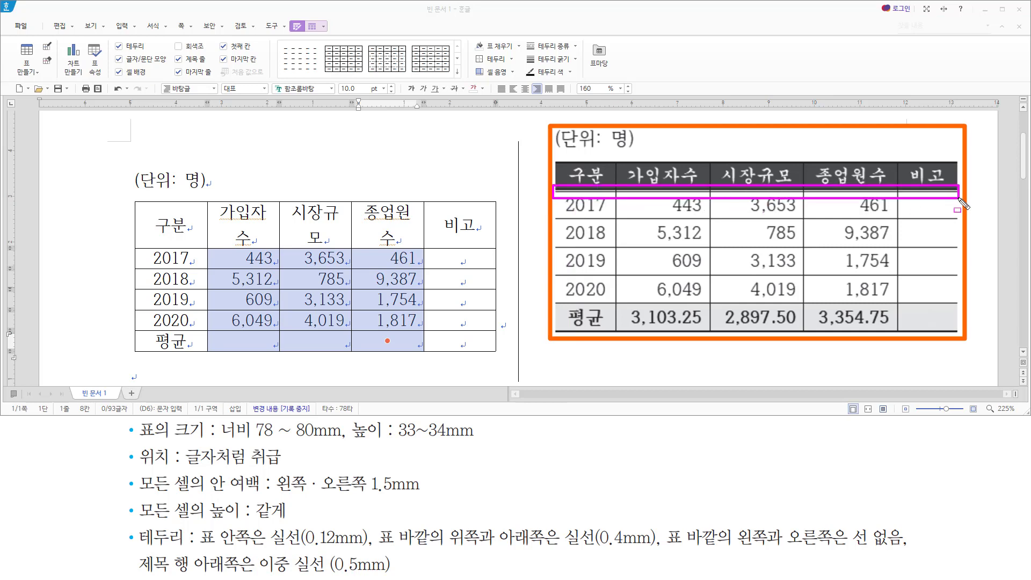
key("Escape")
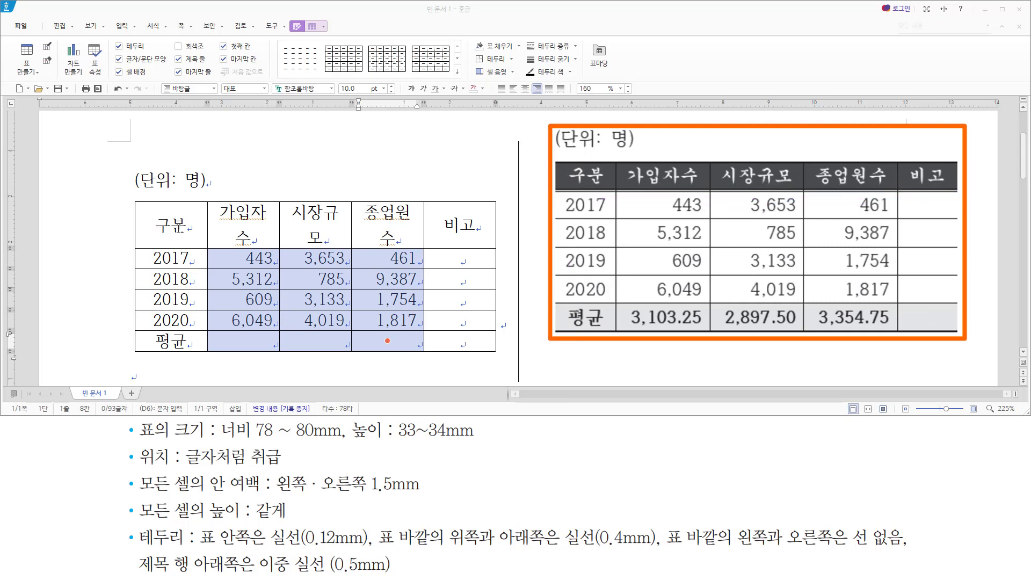
left_click_drag(179, 225, 470, 349)
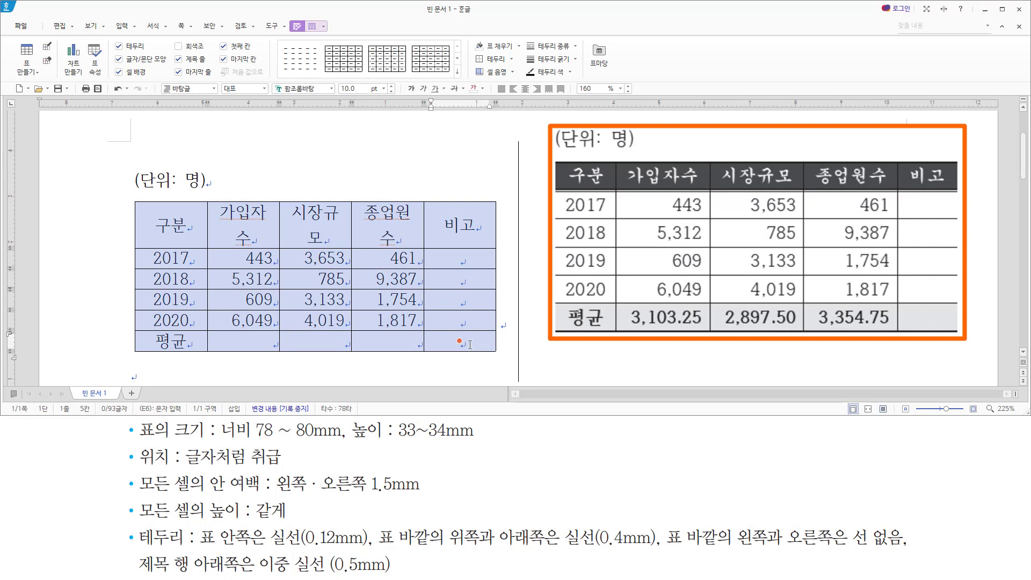
key("l")
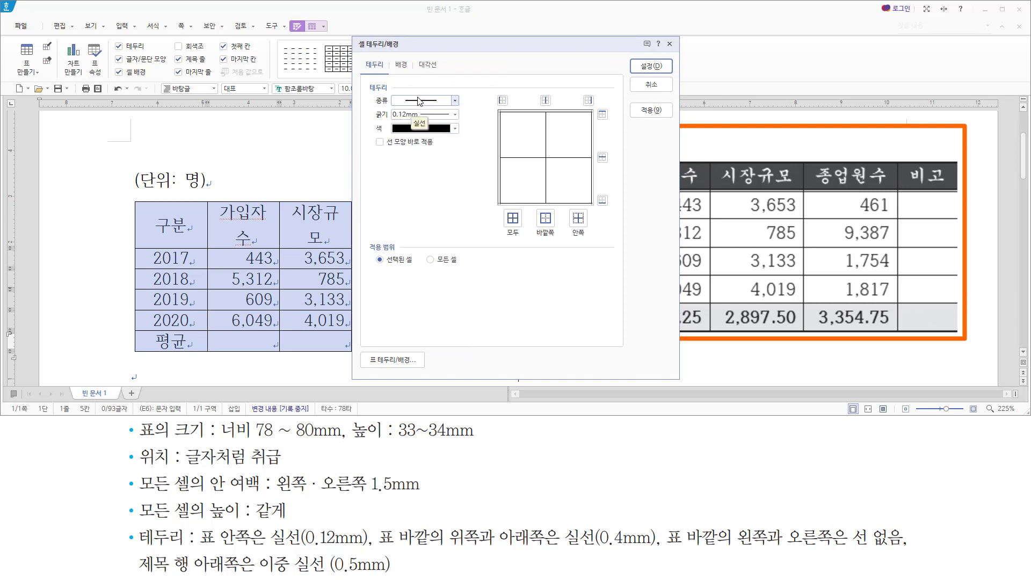
left_click(454, 114)
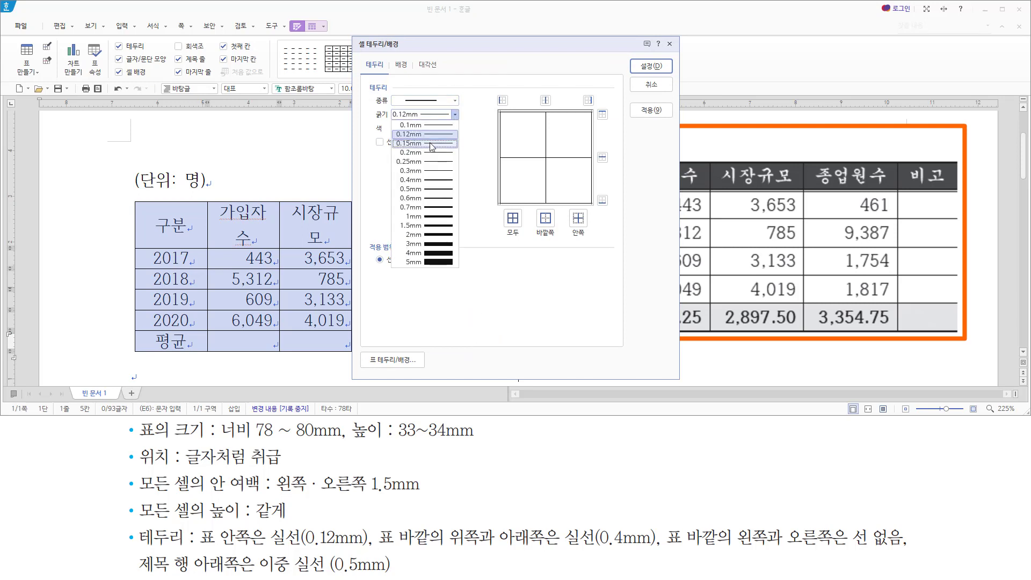
left_click(421, 180)
left_click(602, 115)
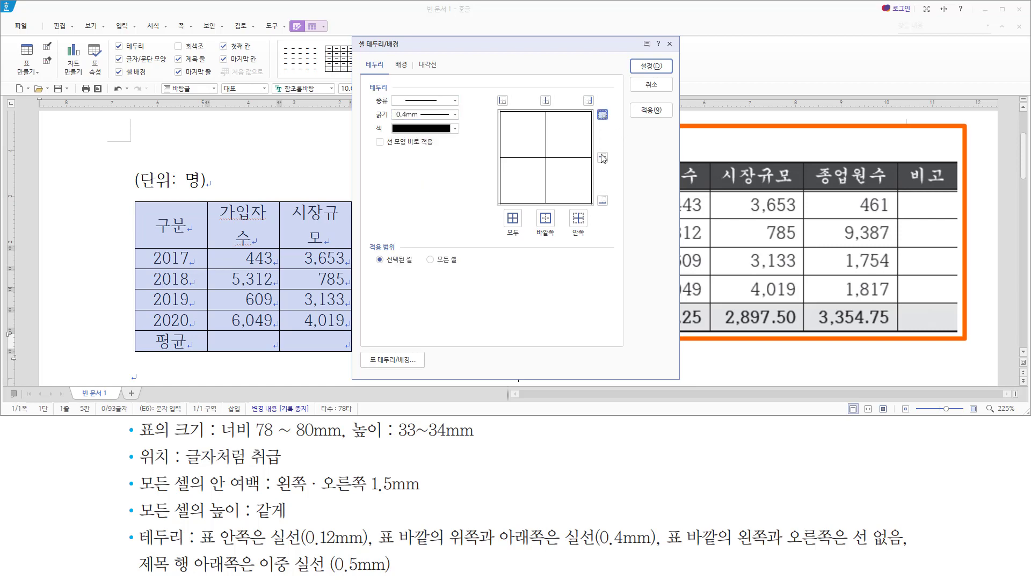
left_click(603, 202)
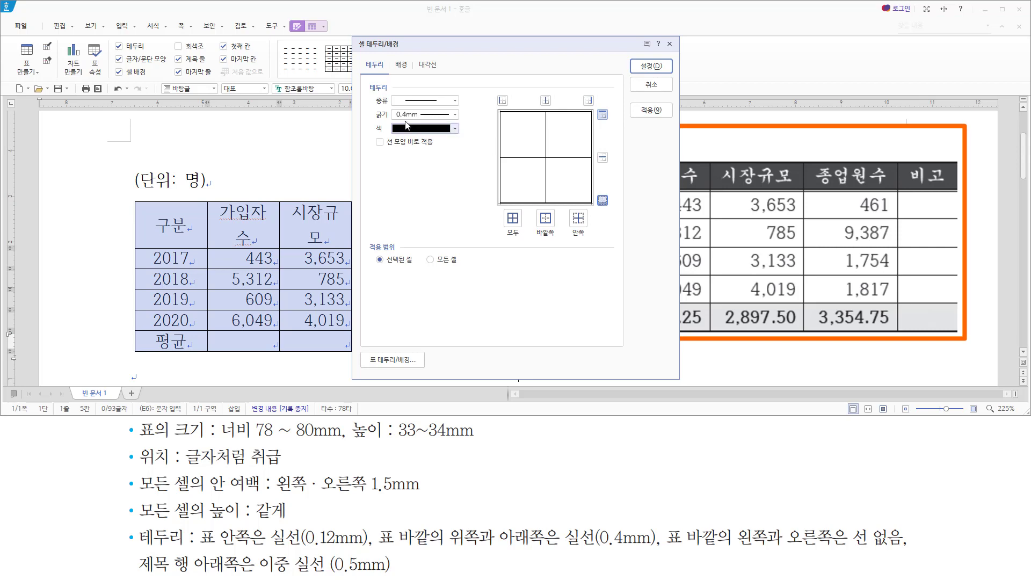
- Set the table's outer left and right borders to no line and apply the border settings
left_click(423, 100)
left_click(417, 112)
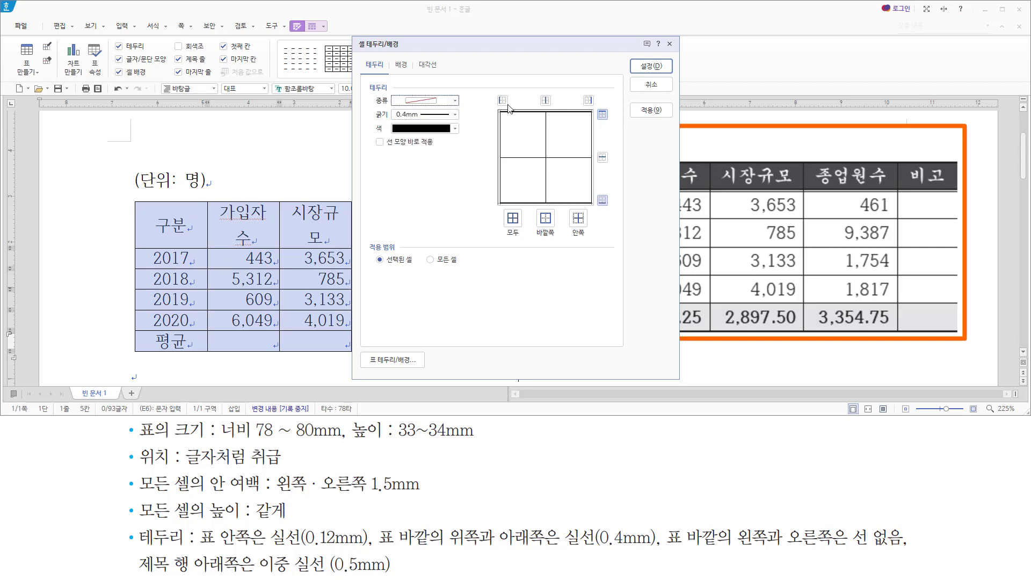
left_click(502, 100)
left_click(589, 100)
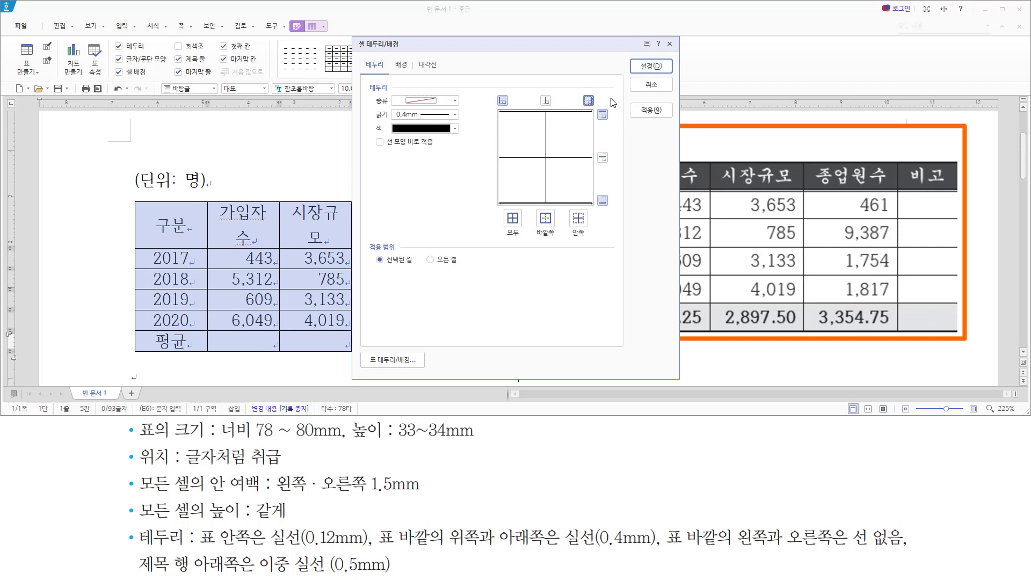
left_click(651, 66)
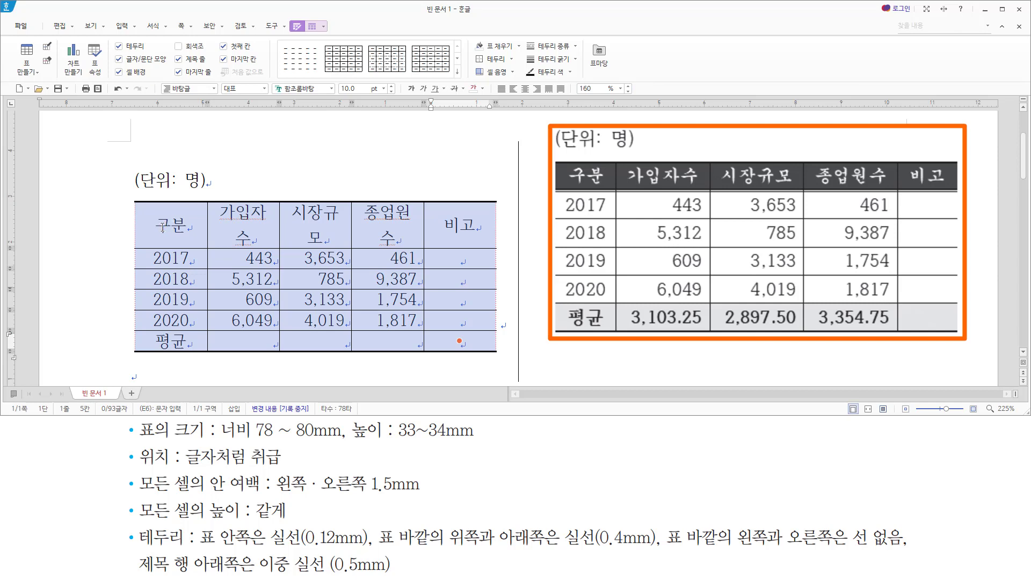
- Give the title row a 0.5 mm double solid bottom border
left_click_drag(162, 227, 467, 225)
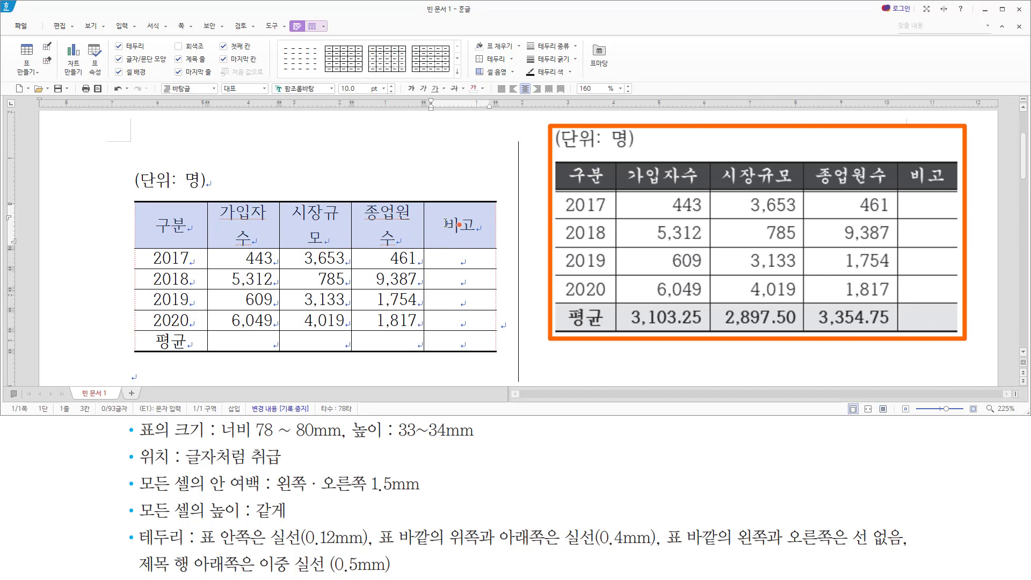
key("l")
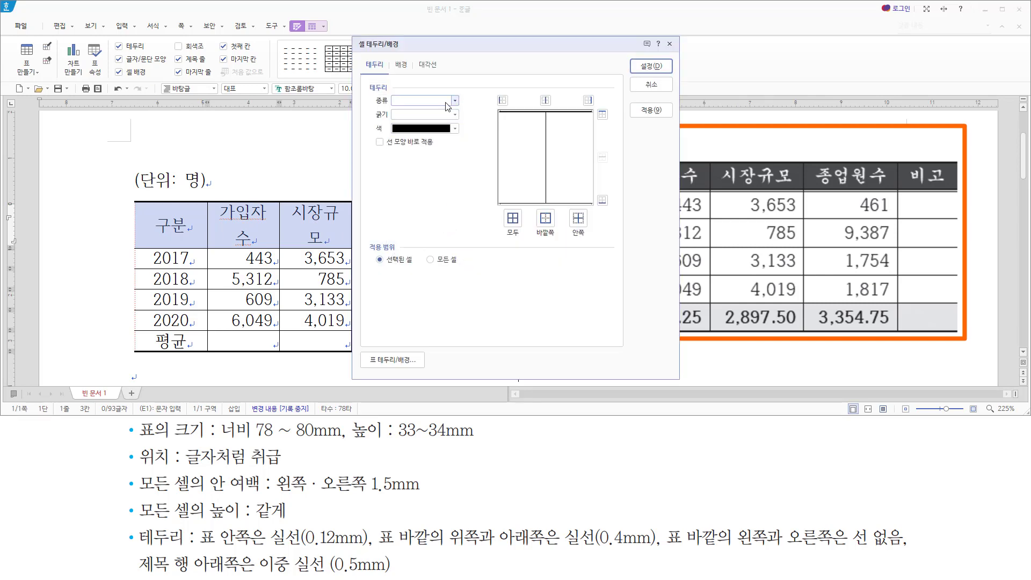
left_click(455, 101)
left_click(429, 186)
left_click(604, 200)
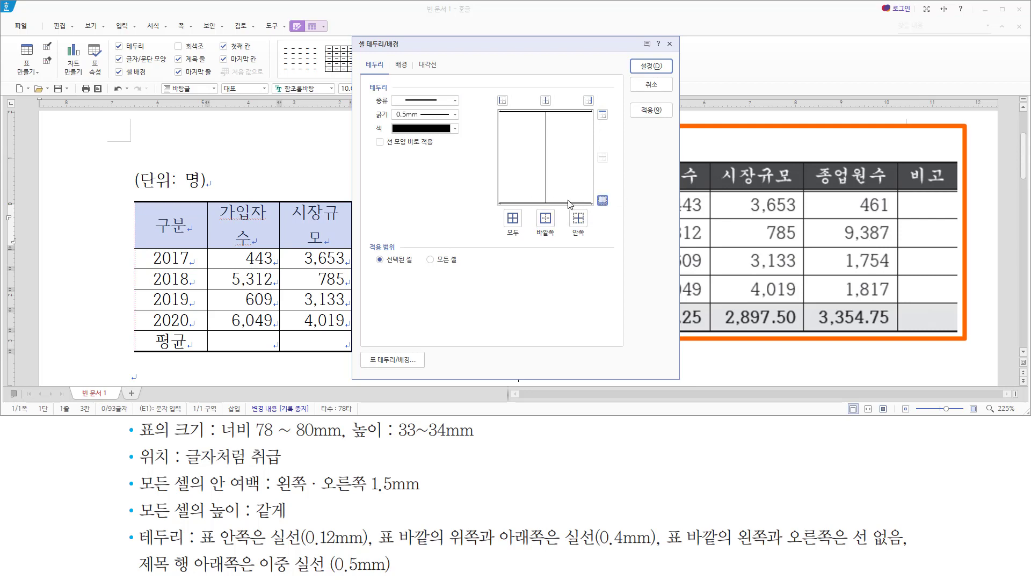
left_click(644, 67)
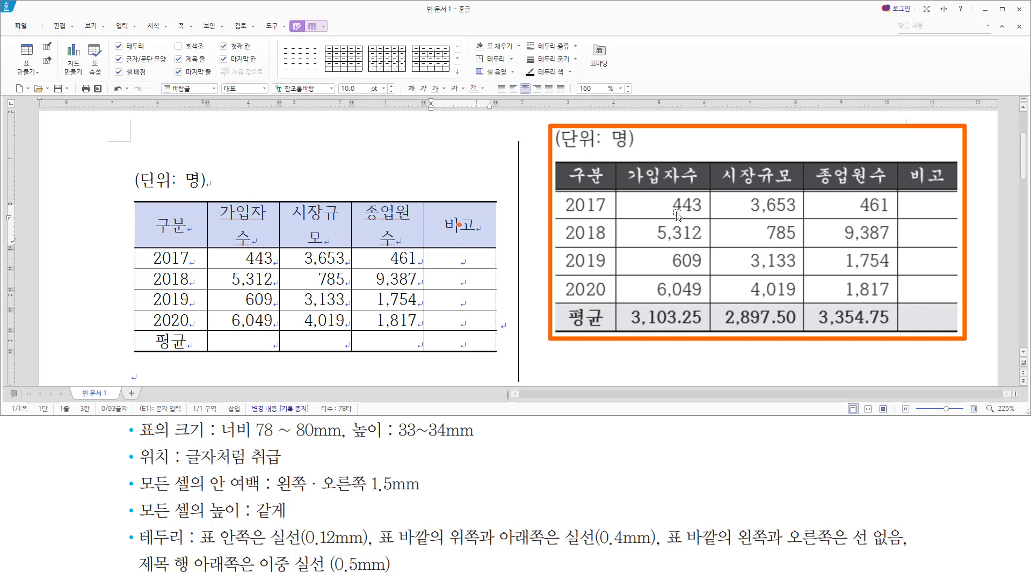
- Compare how the 가입자수, 시장규모 and 종업원수 headings fit their cells in the reference table and the document table
mouse_move(623, 162)
left_mouse_down()
mouse_move(718, 203)
mouse_move(706, 206)
mouse_move(706, 189)
left_mouse_up()
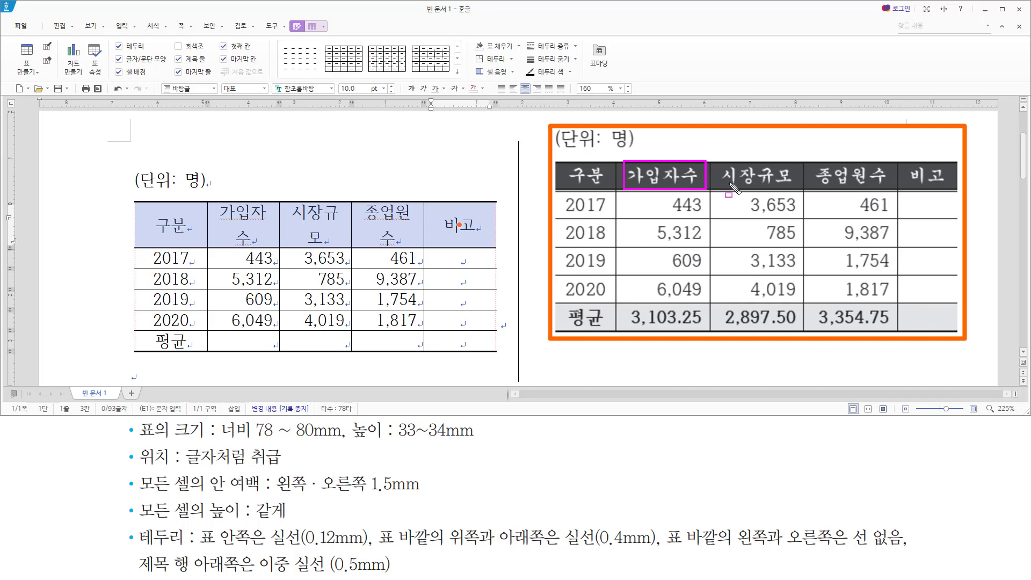
mouse_move(718, 160)
left_mouse_down()
mouse_move(805, 189)
mouse_move(891, 189)
left_mouse_up()
left_click_drag(217, 207, 264, 246)
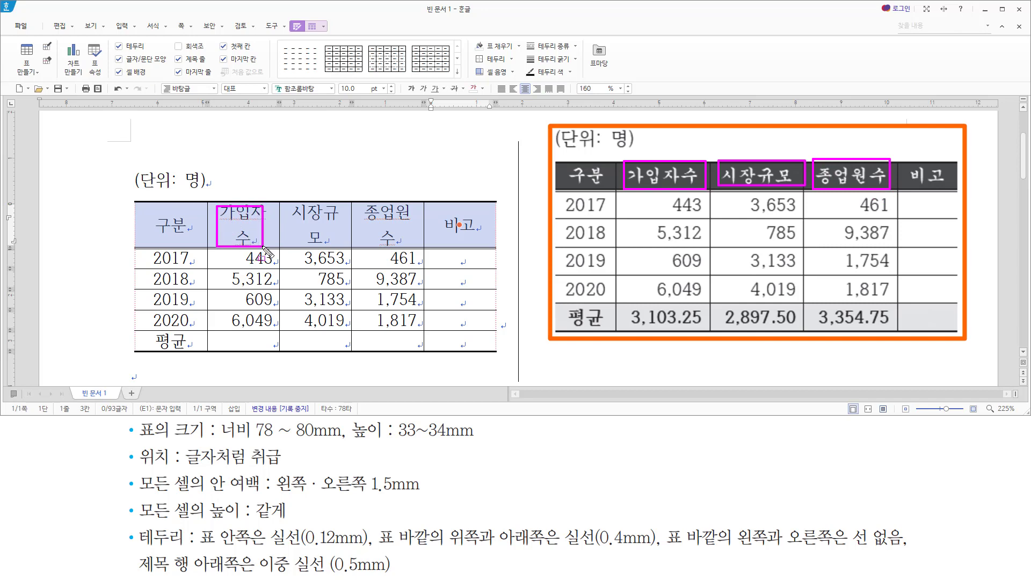
left_click_drag(300, 207, 337, 245)
left_click_drag(367, 209, 411, 247)
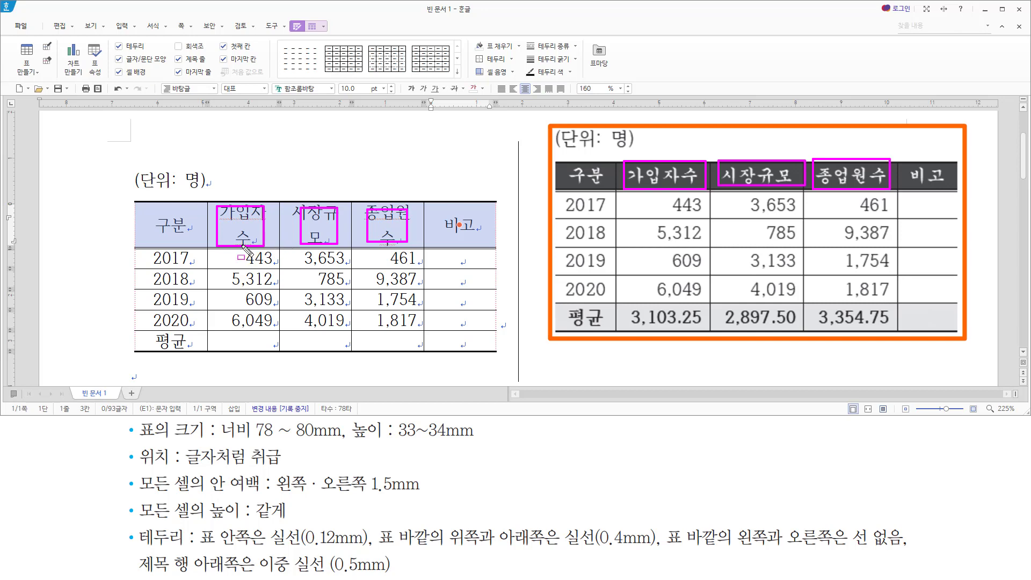
key("Escape")
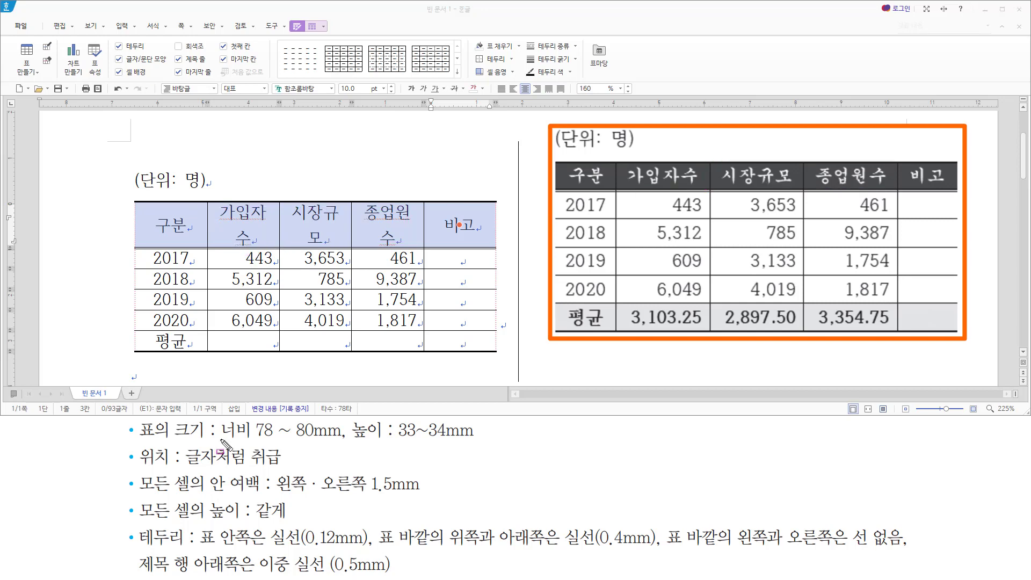
- Examine the required table width against the table's outer edges and the inner column boundaries
left_click_drag(220, 439, 348, 440)
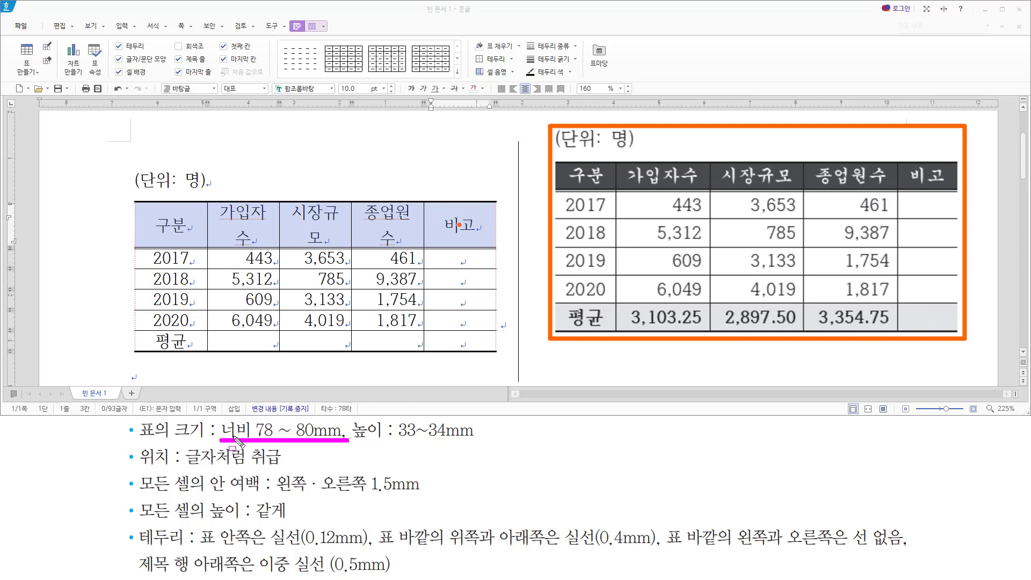
left_click_drag(221, 443, 349, 444)
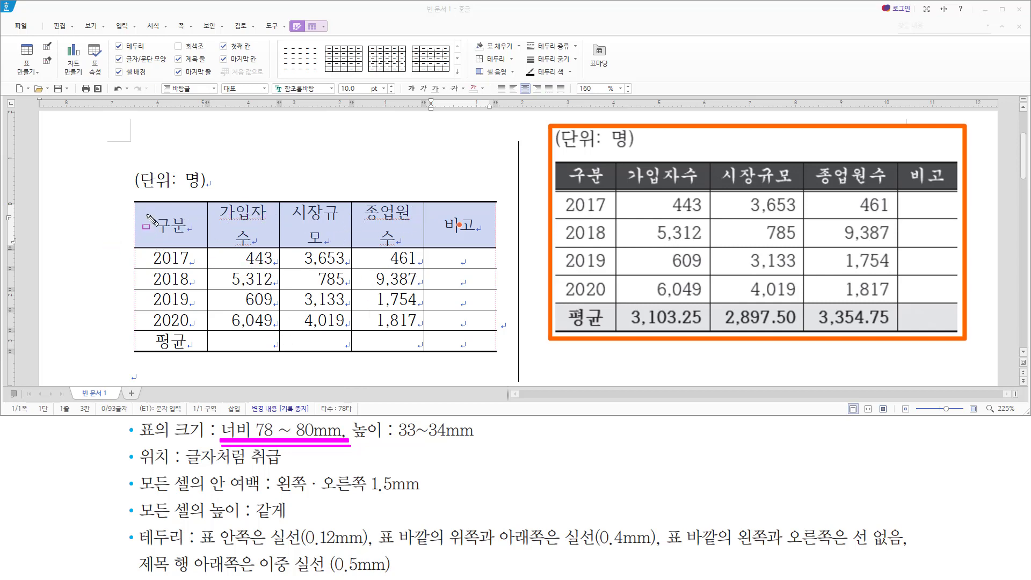
left_click_drag(135, 197, 134, 352)
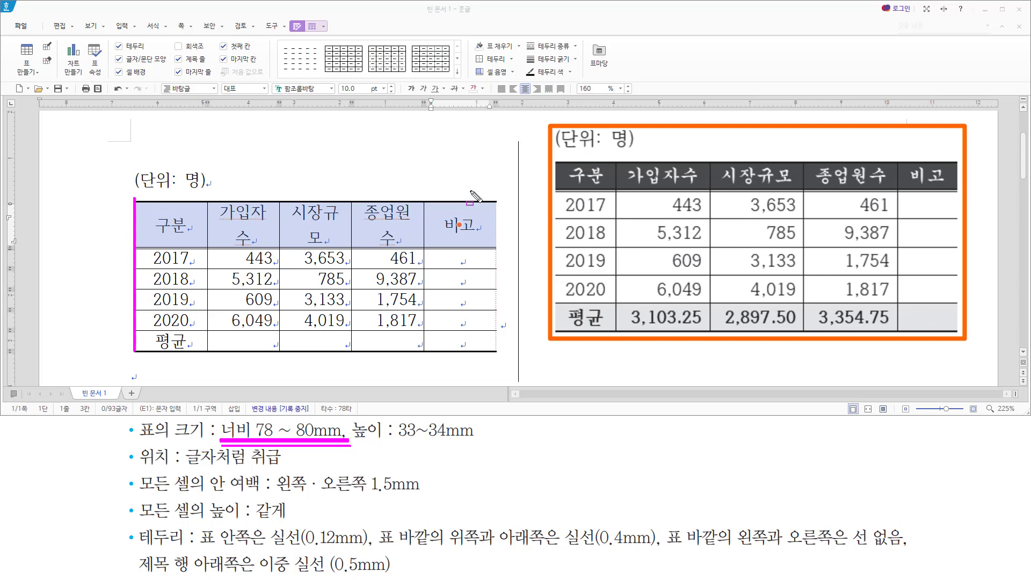
left_click_drag(497, 195, 499, 349)
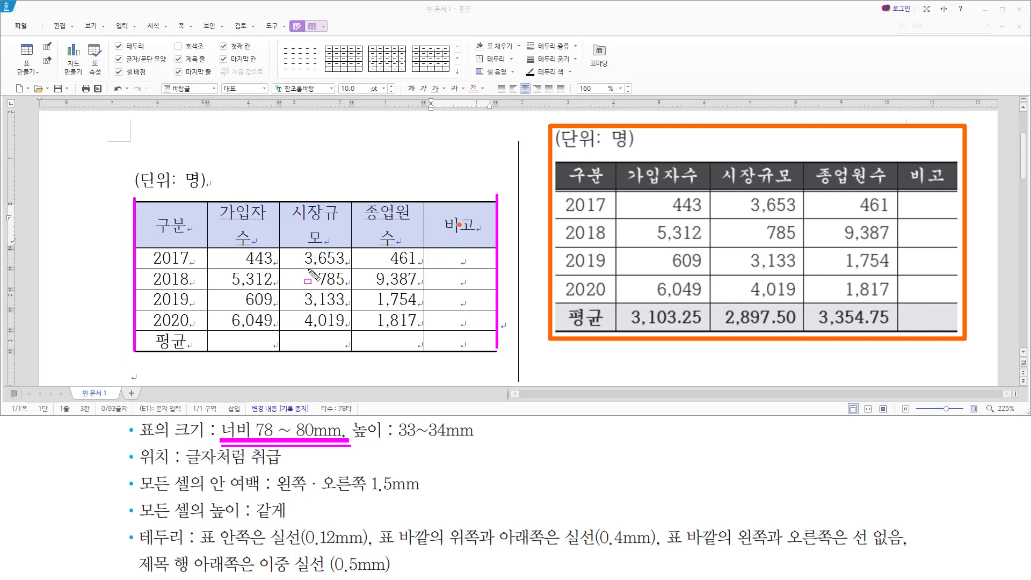
left_click_drag(209, 196, 217, 297)
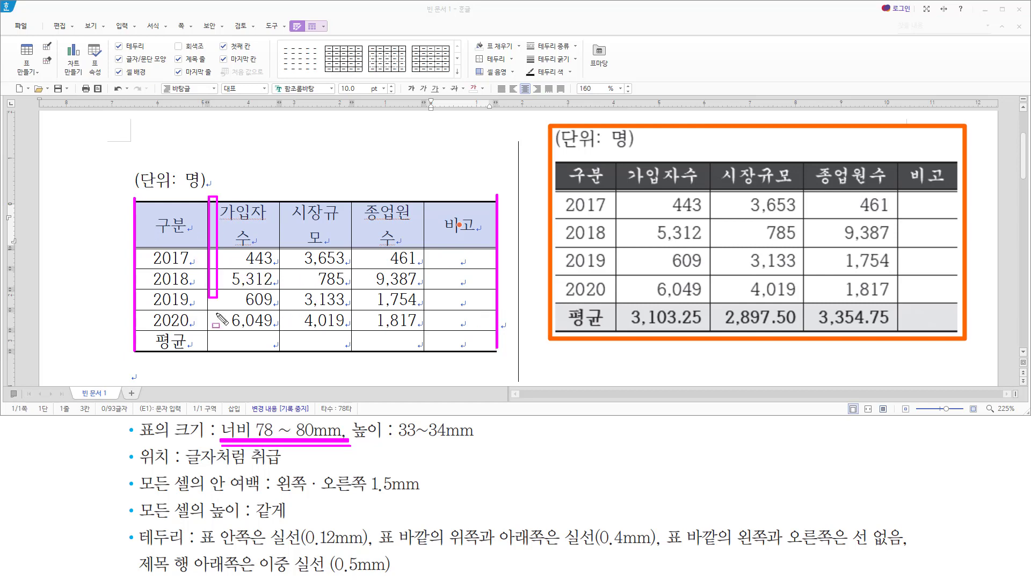
key("e")
left_click_drag(204, 197, 205, 355)
left_click_drag(282, 199, 281, 368)
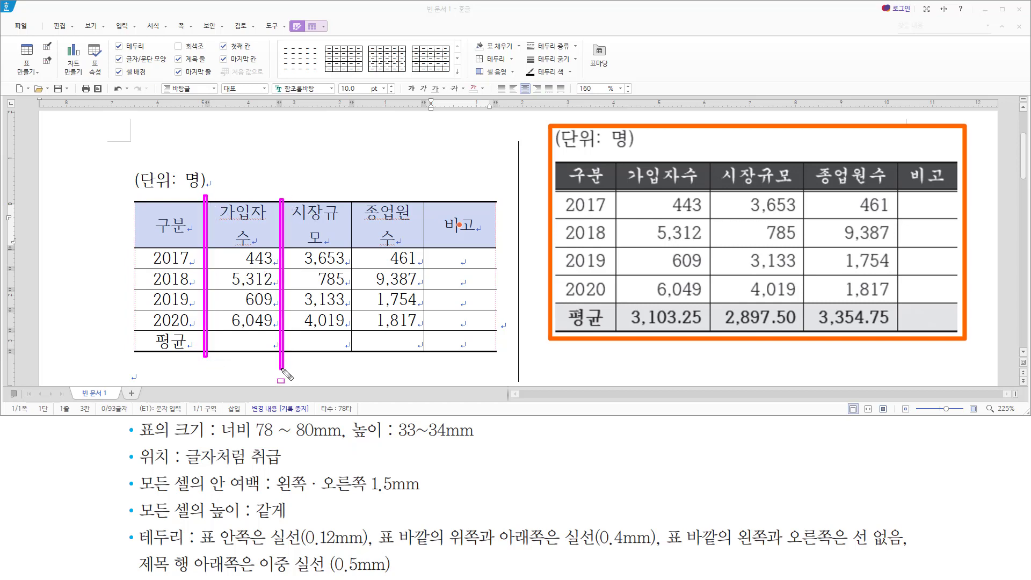
left_click_drag(347, 194, 352, 367)
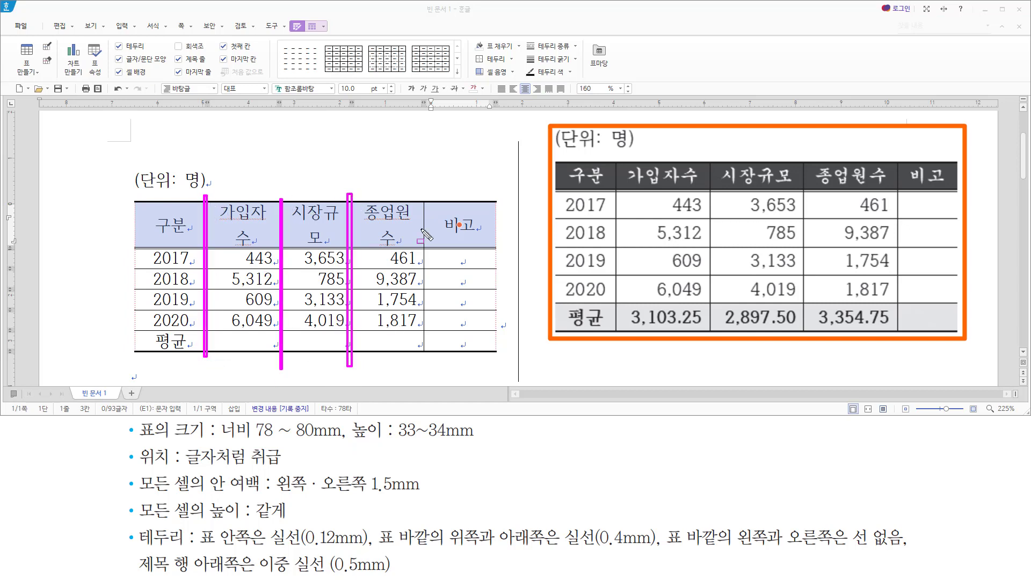
left_click_drag(425, 197, 427, 361)
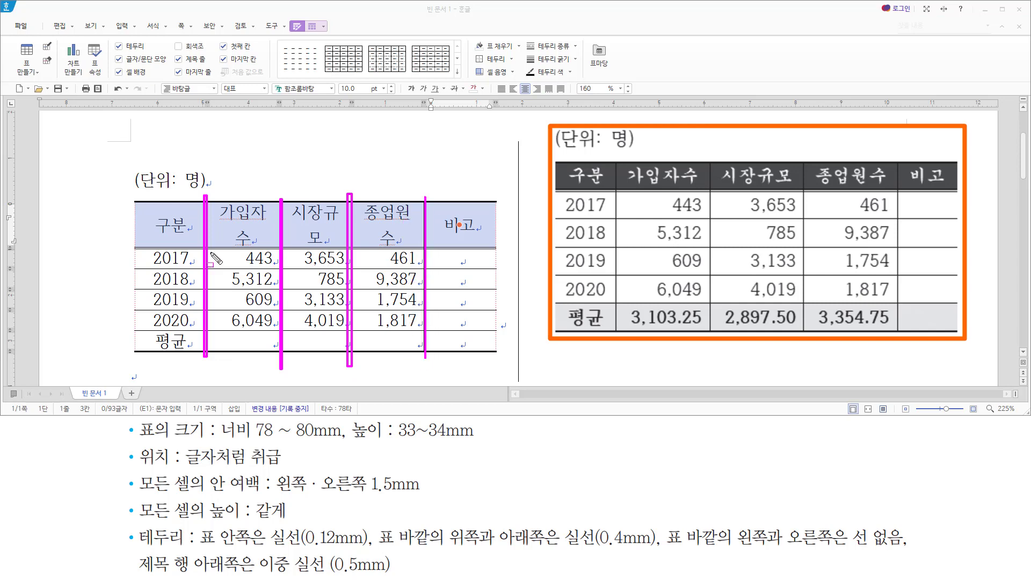
key("Escape")
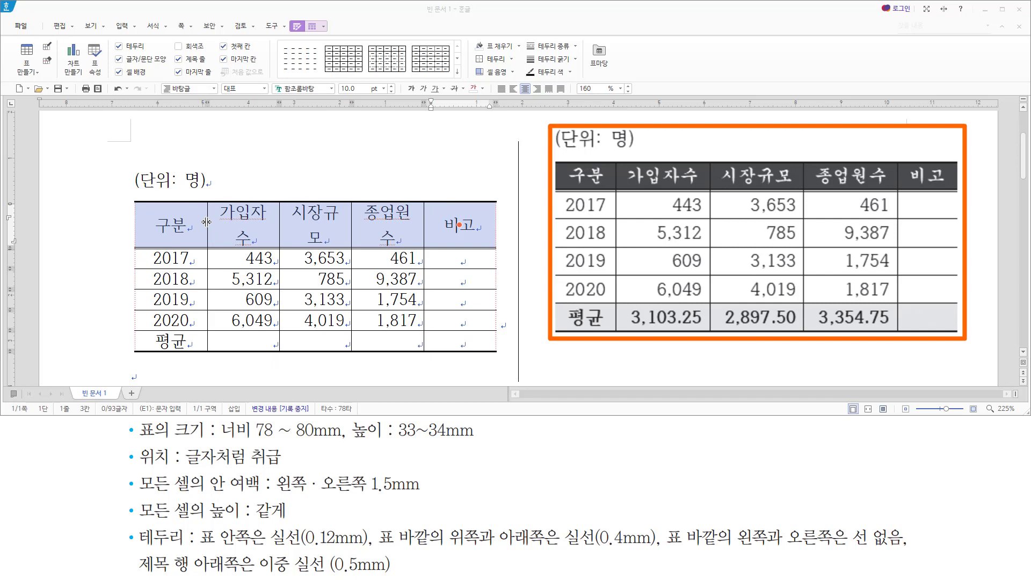
- Adjust the inner column boundaries so the headings 가입자수, 시장규모 and 종업원수 each fit on one line, keeping the outer table width
left_click_drag(206, 222, 196, 223)
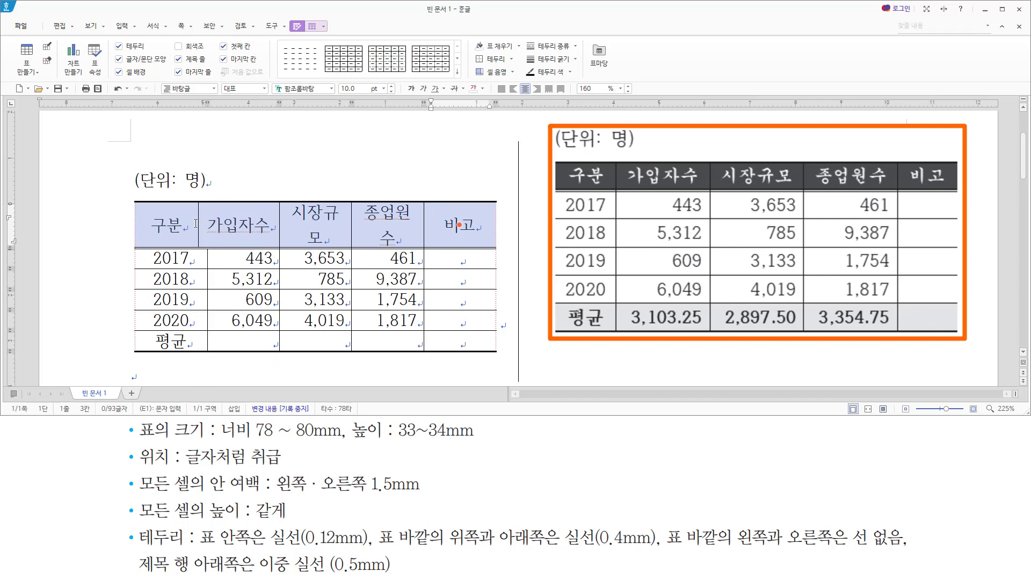
key("ctrl+z")
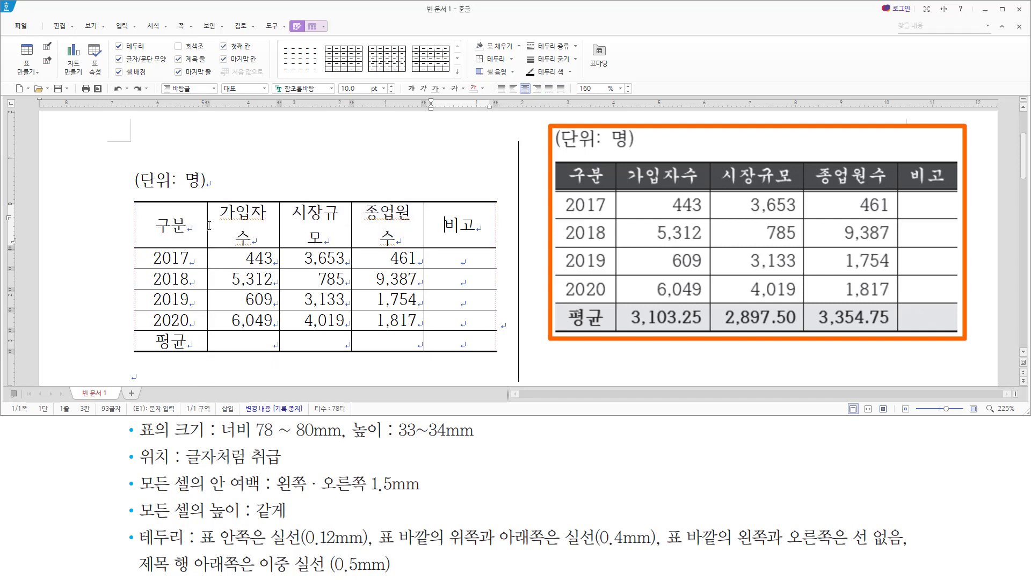
left_click_drag(206, 225, 198, 225)
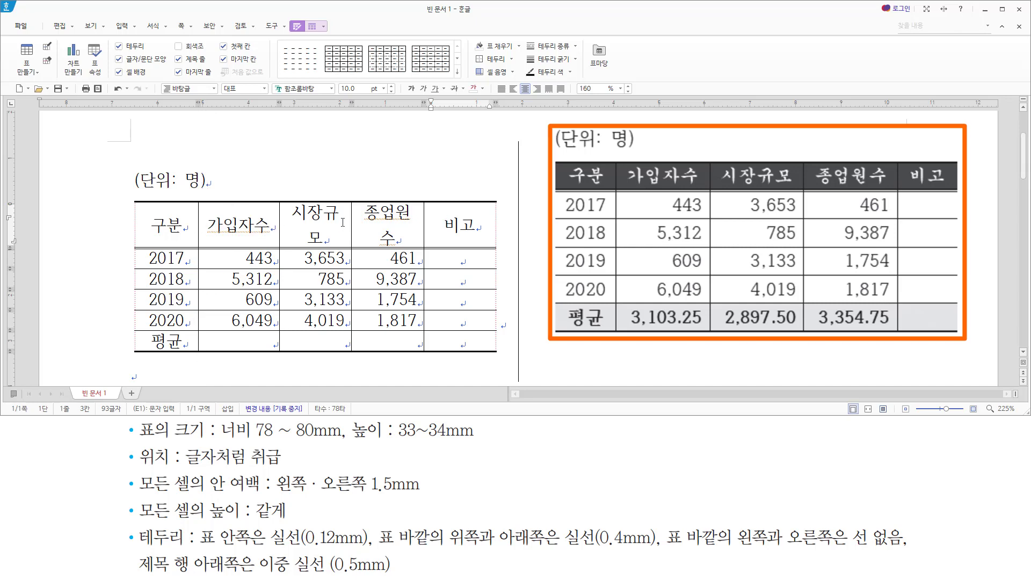
key("Tab")
left_click_drag(352, 221, 357, 221)
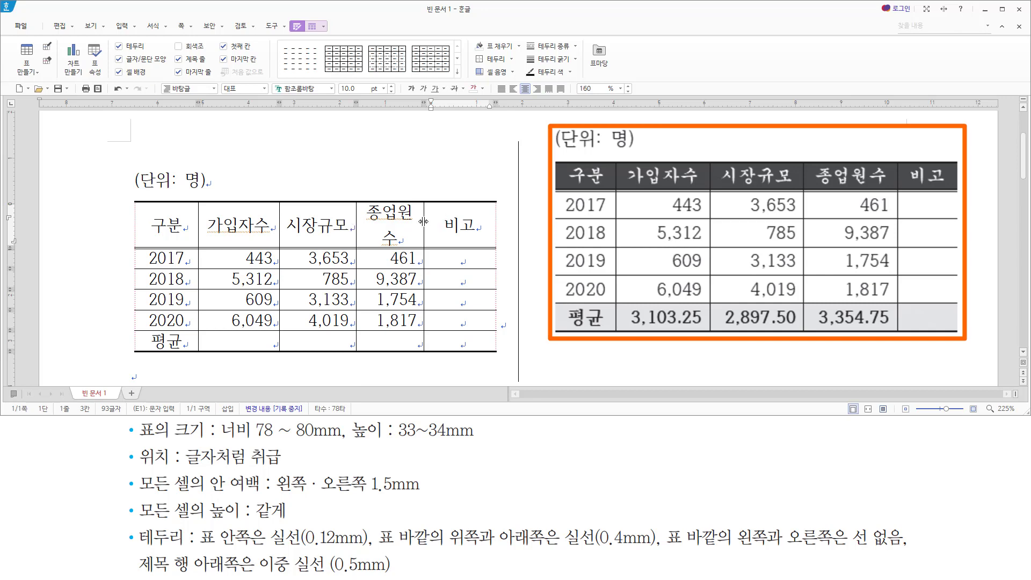
left_click_drag(424, 223, 433, 222)
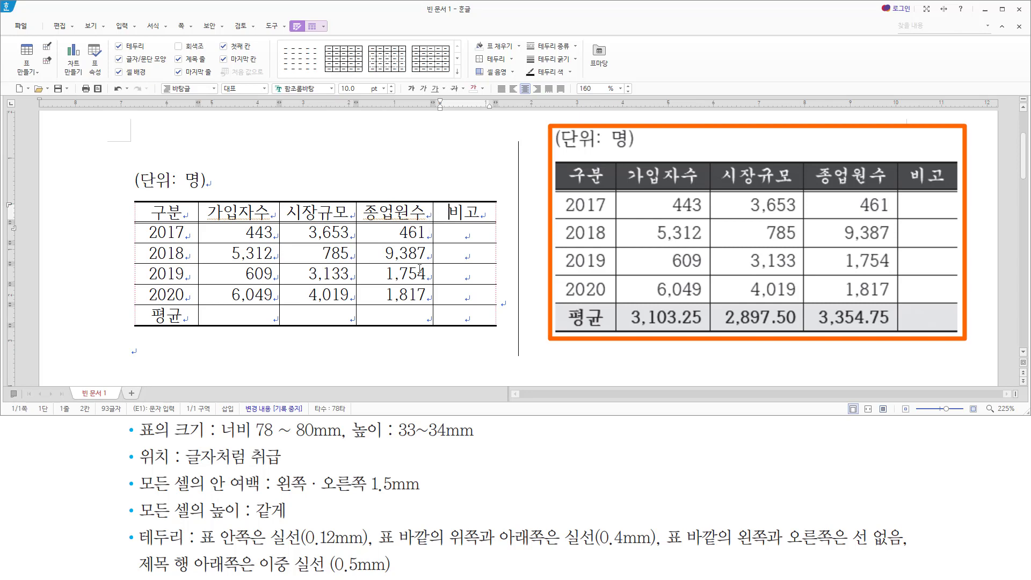
left_click_drag(433, 213, 442, 213)
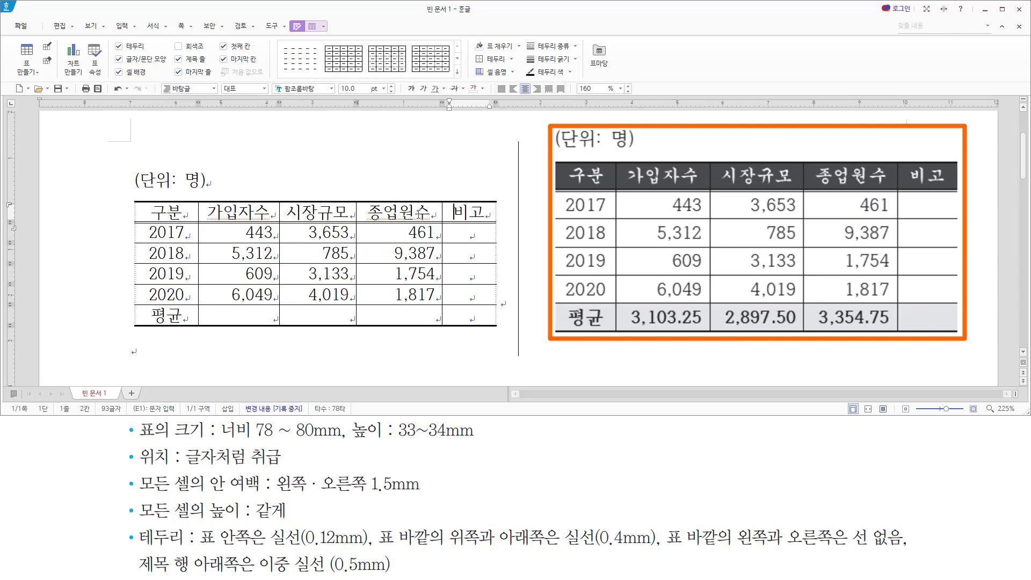
left_click_drag(356, 211, 361, 211)
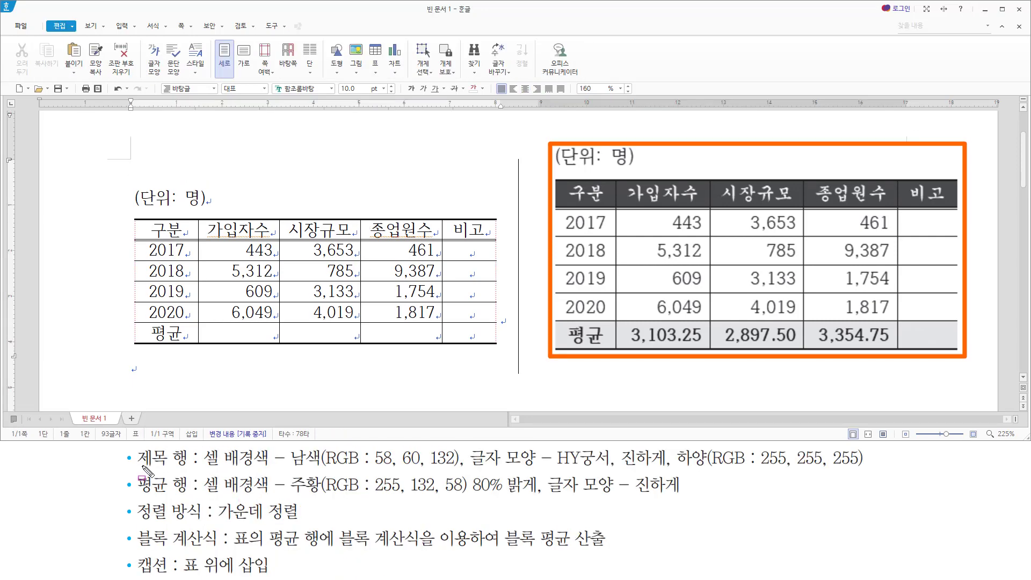
- Set up a solid color fill for the table's title row cells and switch the color palette to the 기본 theme
mouse_move(161, 469)
left_mouse_down()
mouse_move(202, 467)
mouse_move(128, 465)
left_mouse_up()
left_click_drag(200, 468, 872, 471)
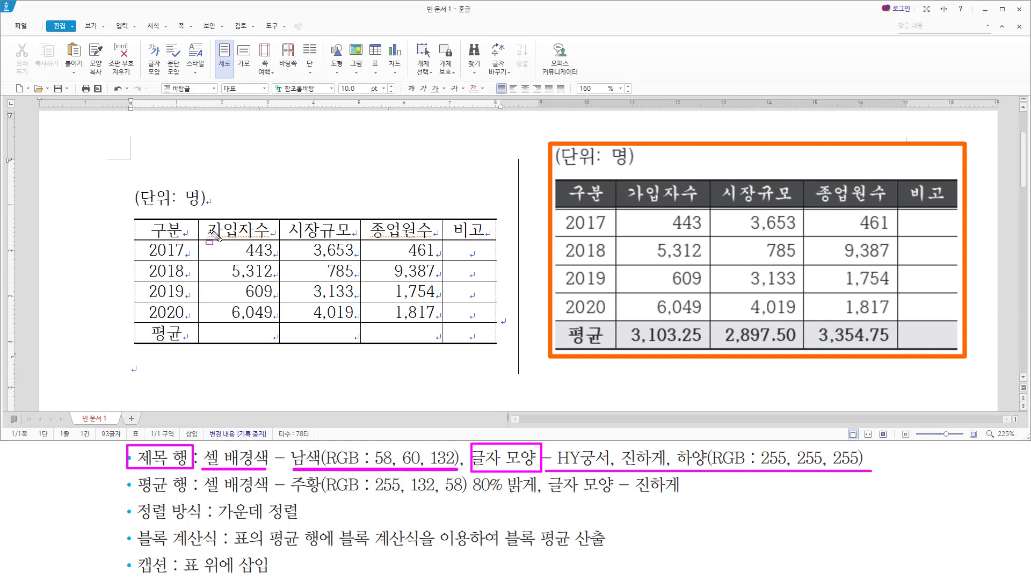
left_click_drag(180, 230, 469, 231)
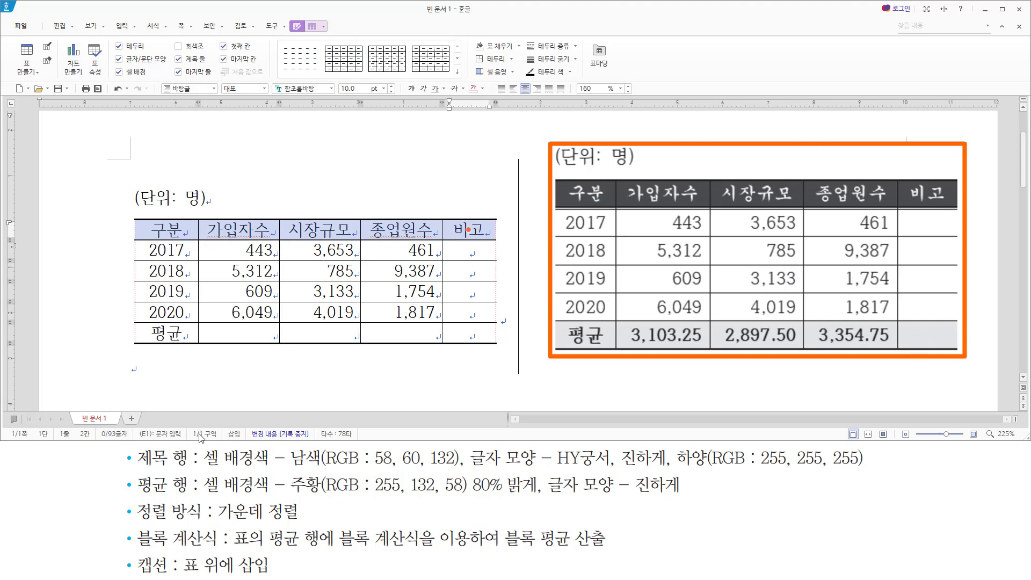
key("l")
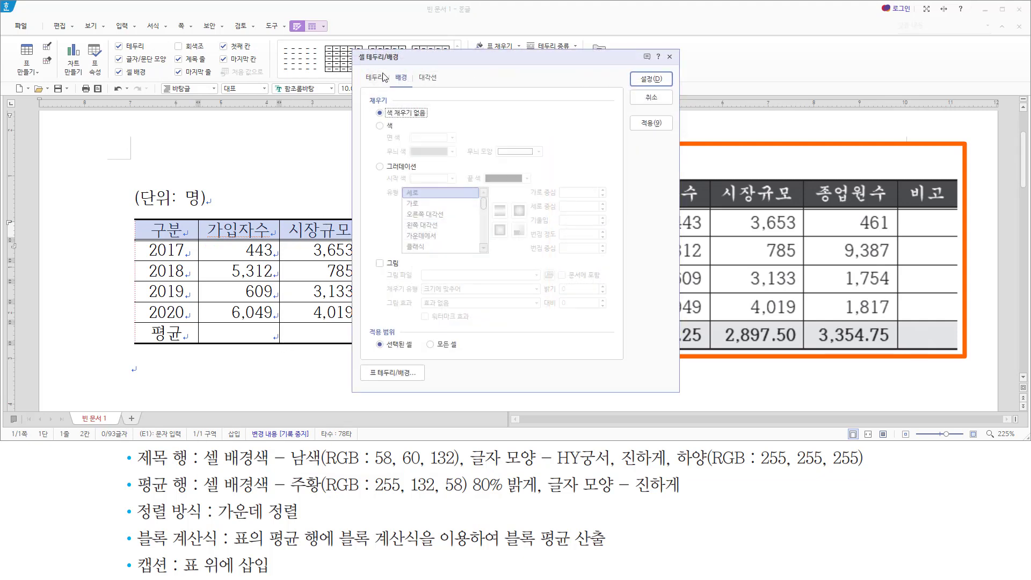
left_click(390, 126)
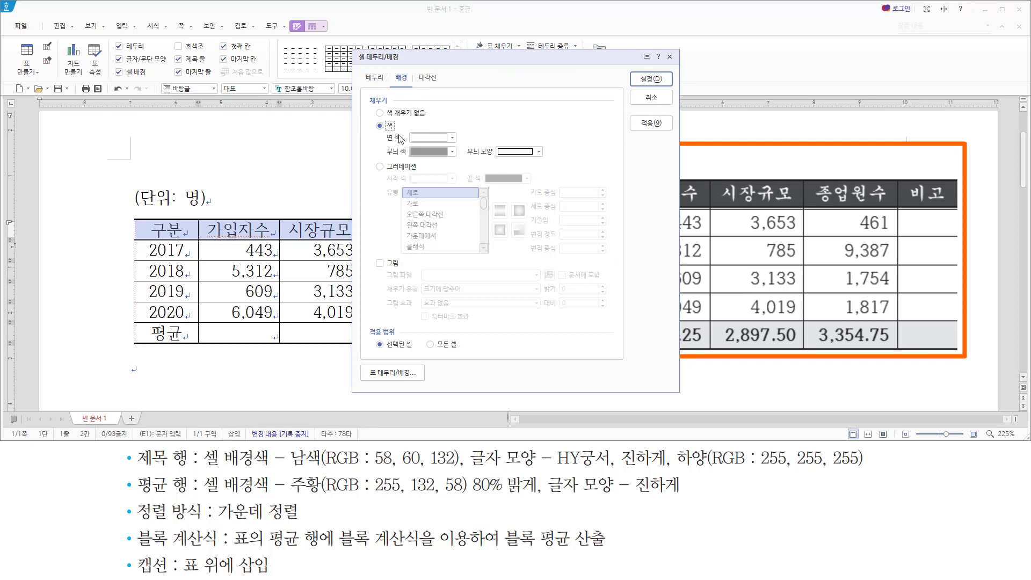
left_click(453, 138)
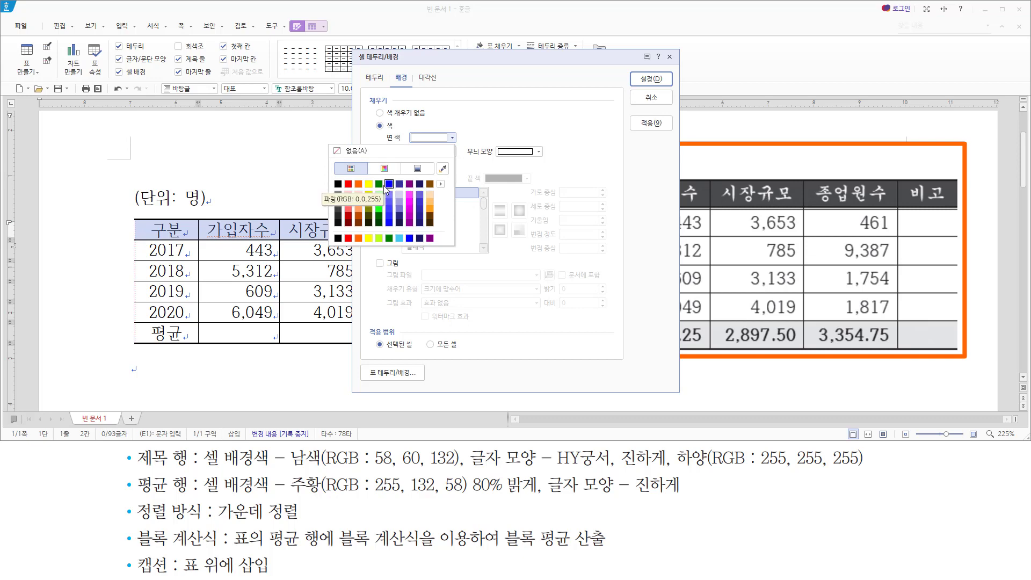
left_click(441, 184)
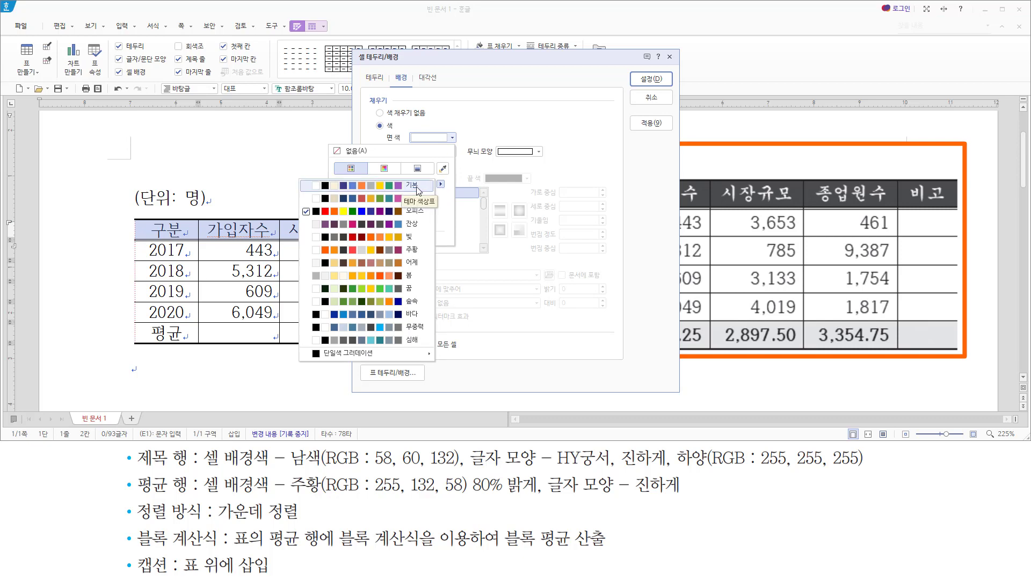
left_click(416, 186)
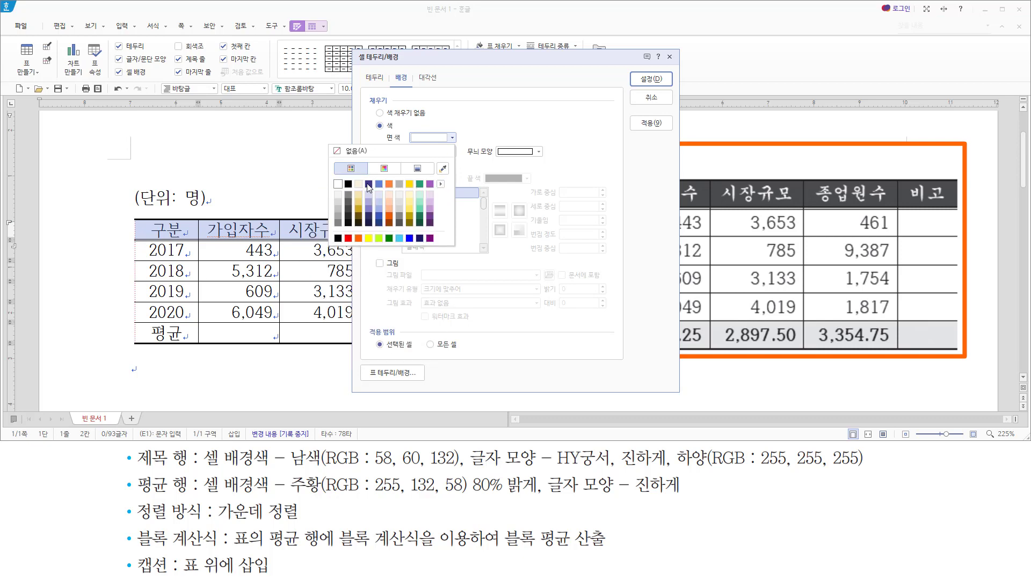
- Fill the title row cells with 남색 (RGB 58, 60, 132) and apply the background
left_click(476, 128)
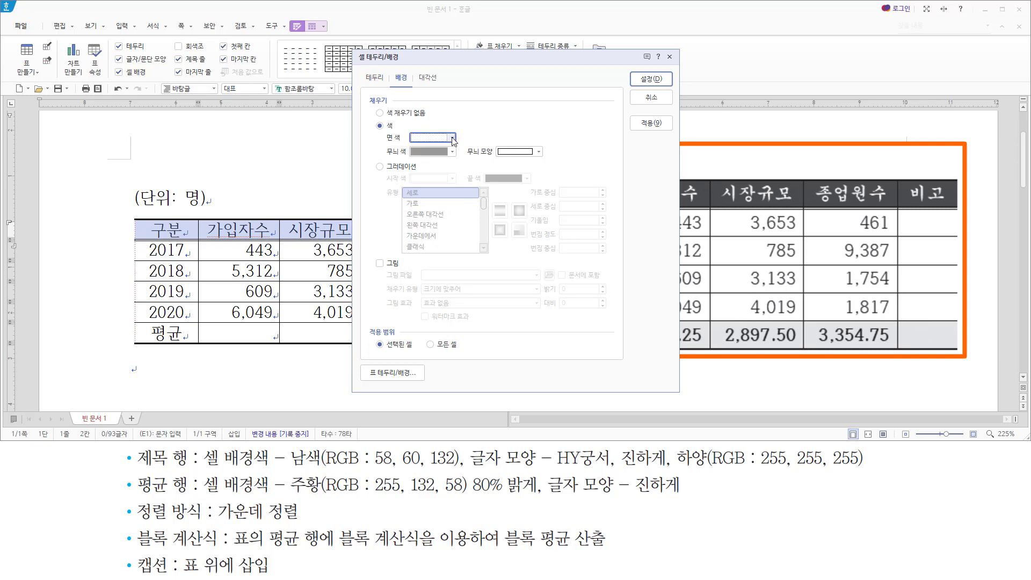
left_click(452, 138)
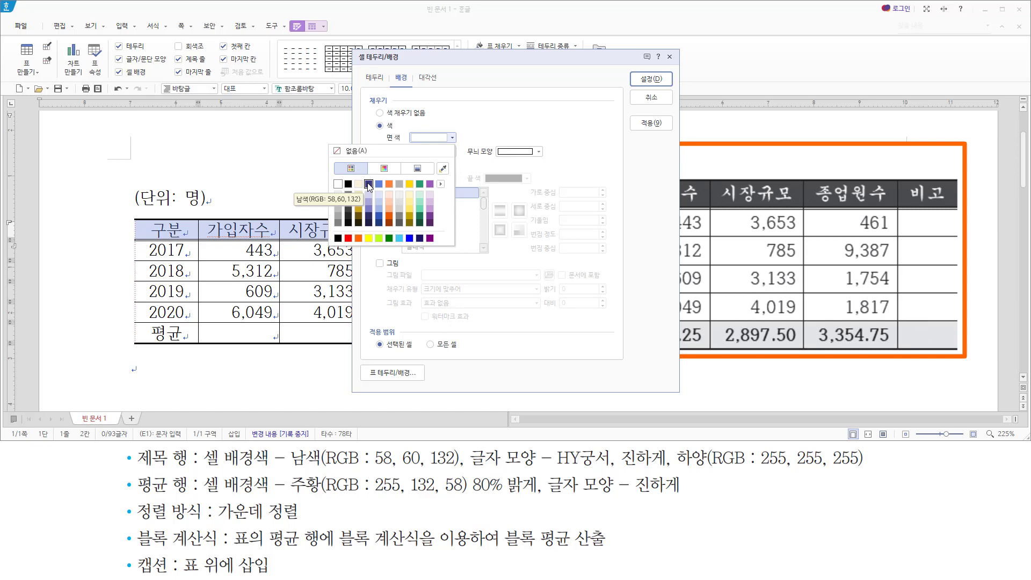
left_click(368, 185)
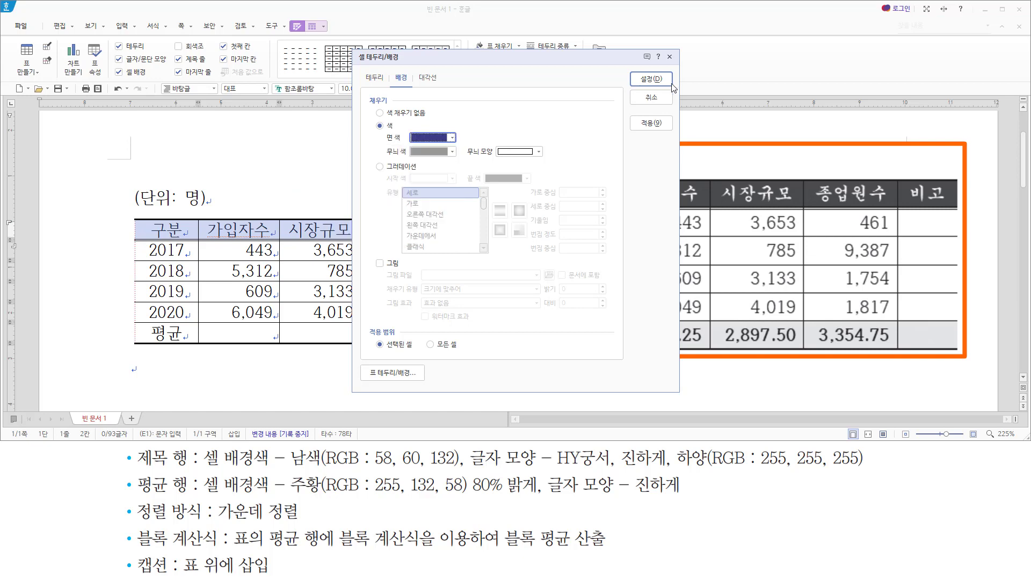
left_click(651, 80)
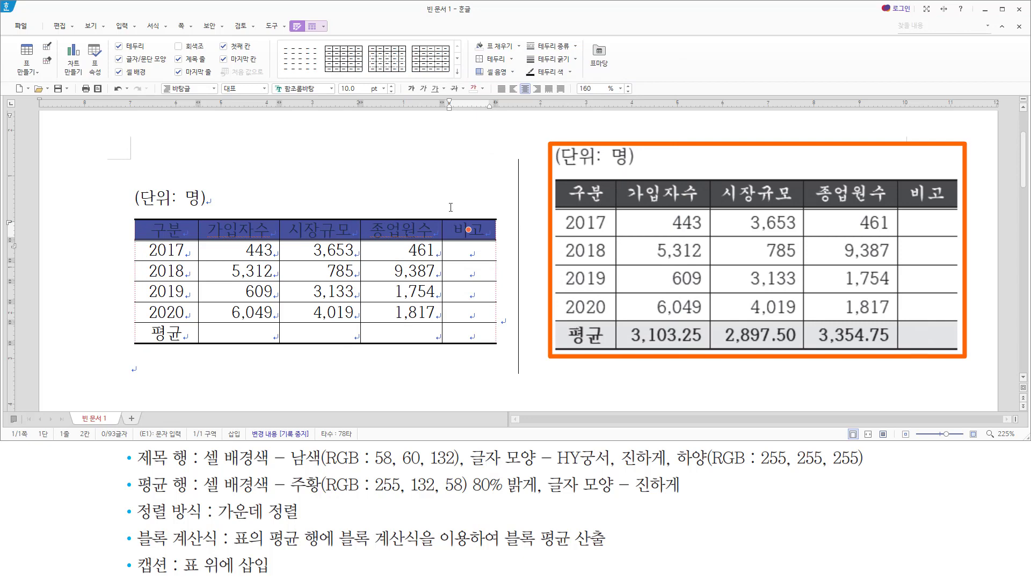
- Format the title row text in HY궁서, bold, with white (RGB 255, 255, 255) as the text color
key("alt+l")
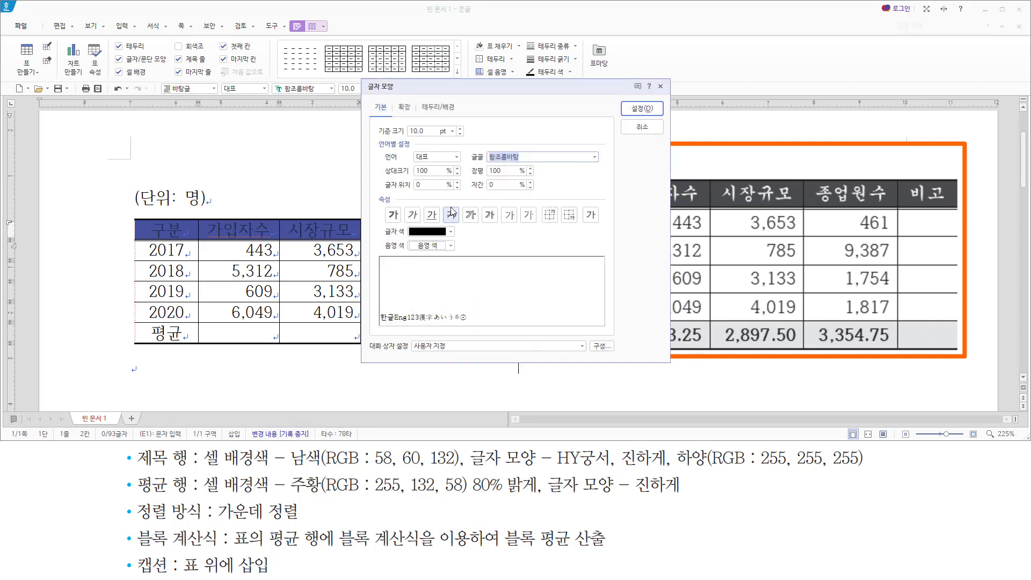
type("h")
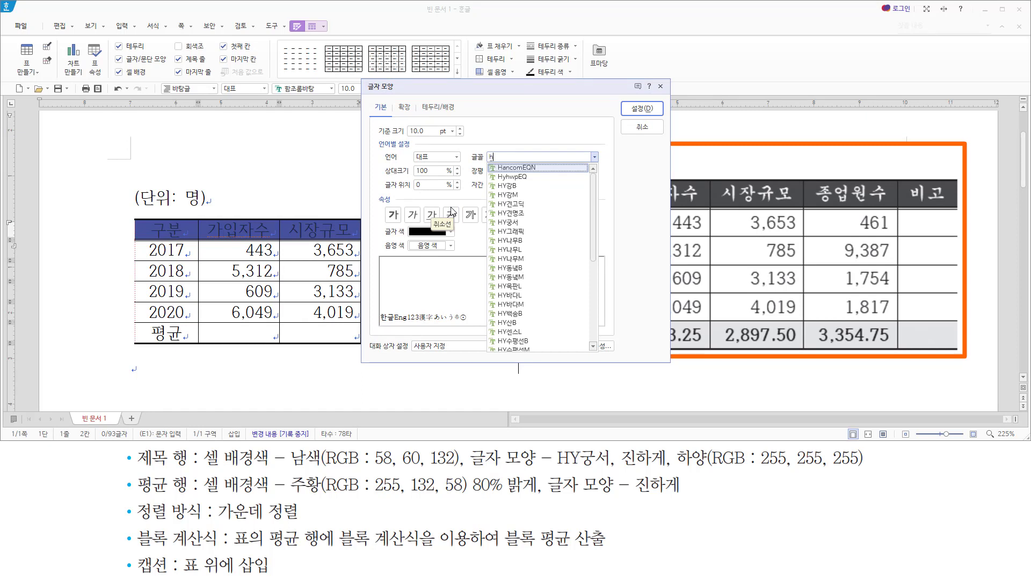
type("y")
type("궁서")
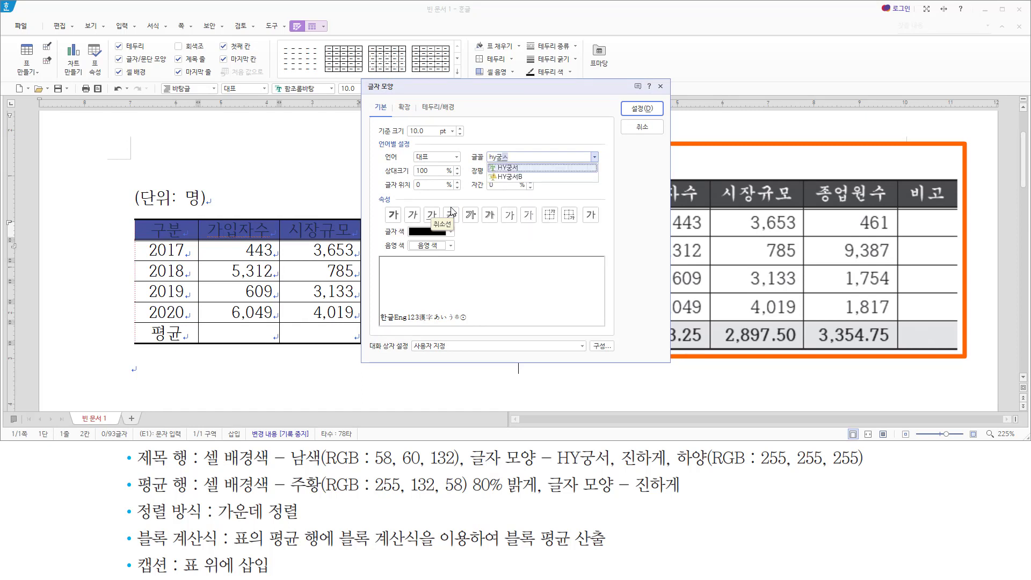
key("Return")
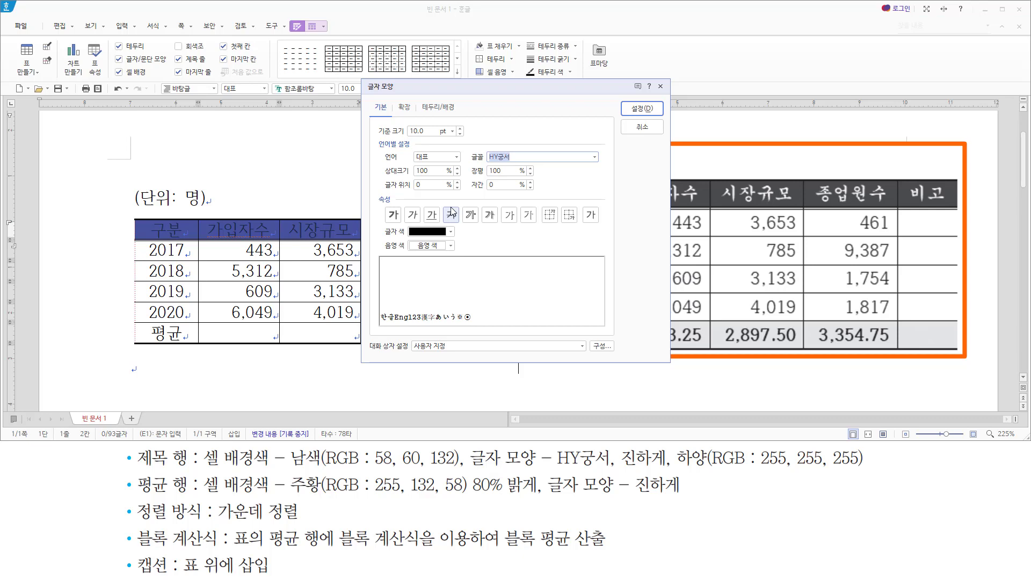
key("alt")
key("b")
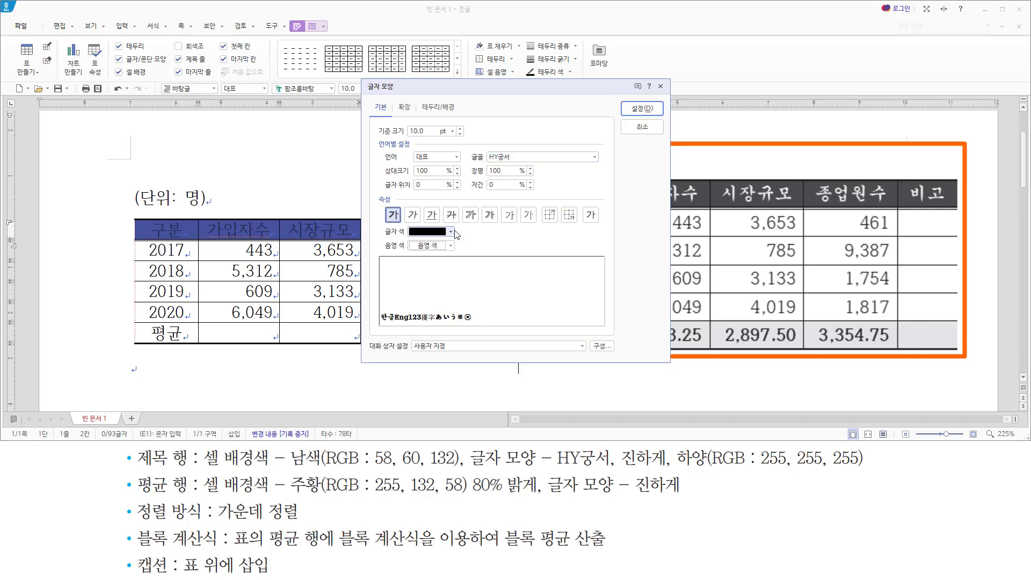
left_click(452, 232)
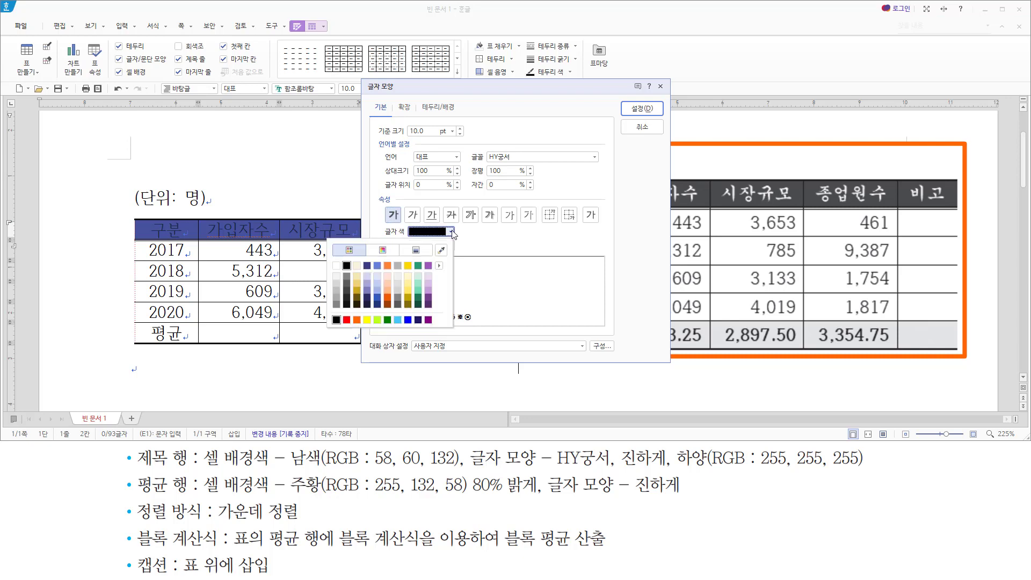
left_click(337, 266)
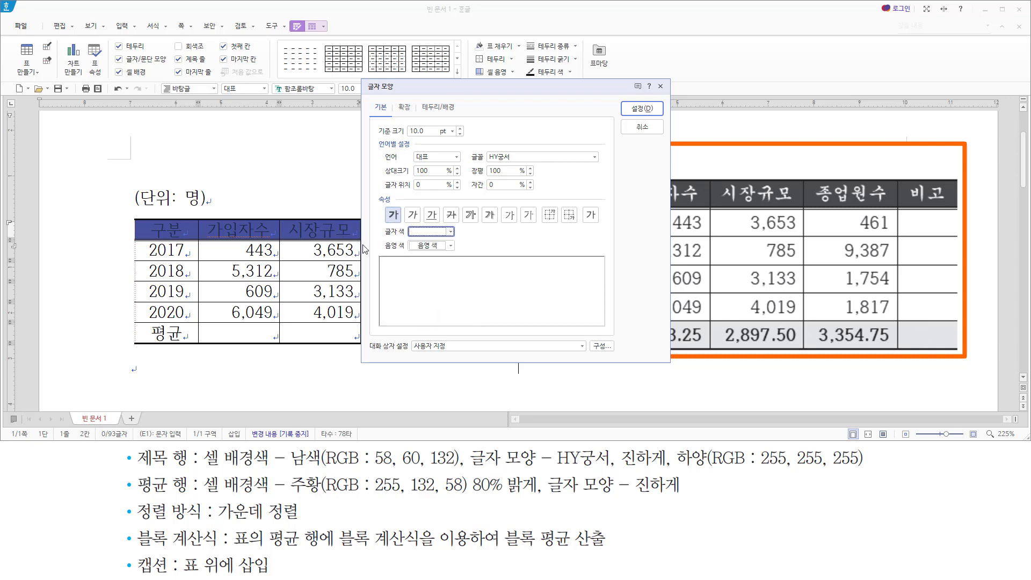
left_click(640, 110)
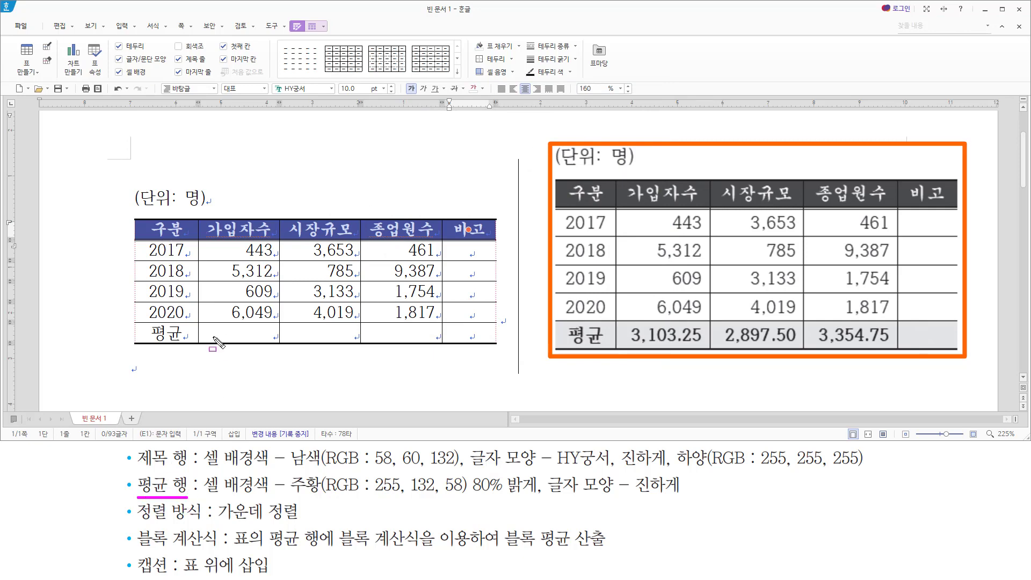
- Fill the 평균 row cells with 주황 (RGB 255, 132, 58) 80% 밝게
left_click_drag(140, 324, 498, 343)
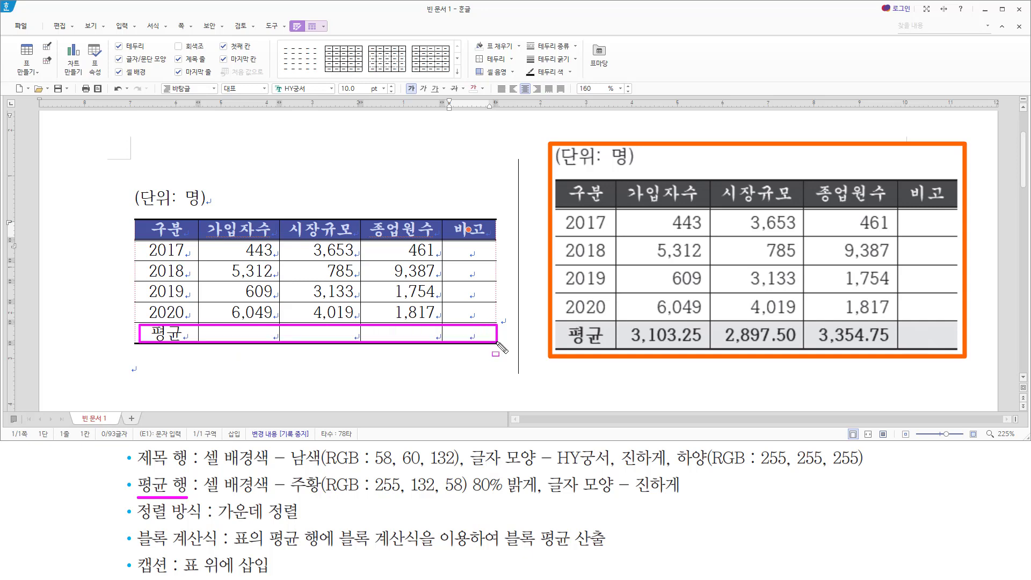
left_click_drag(169, 337, 473, 335)
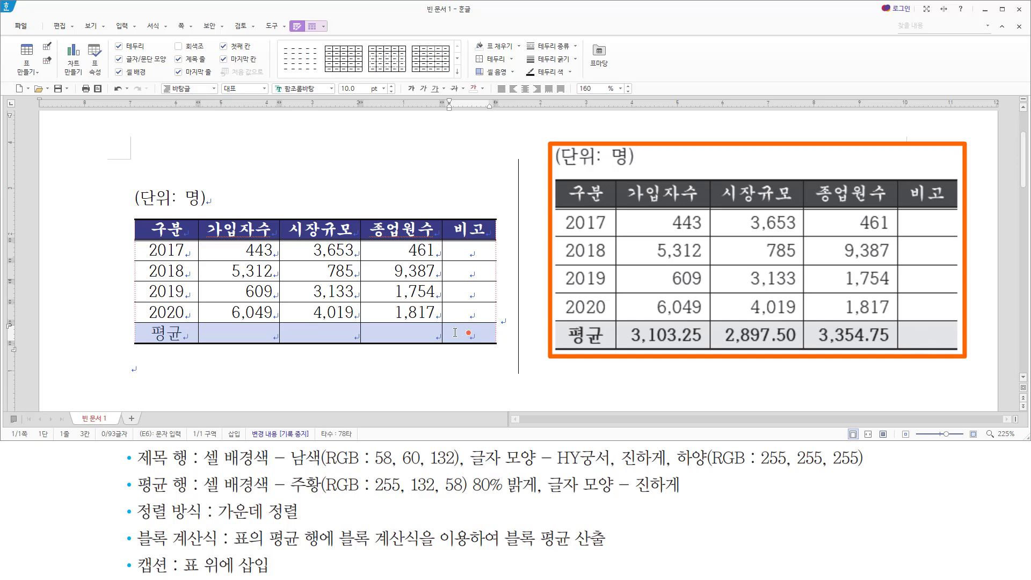
key("c")
left_click(389, 126)
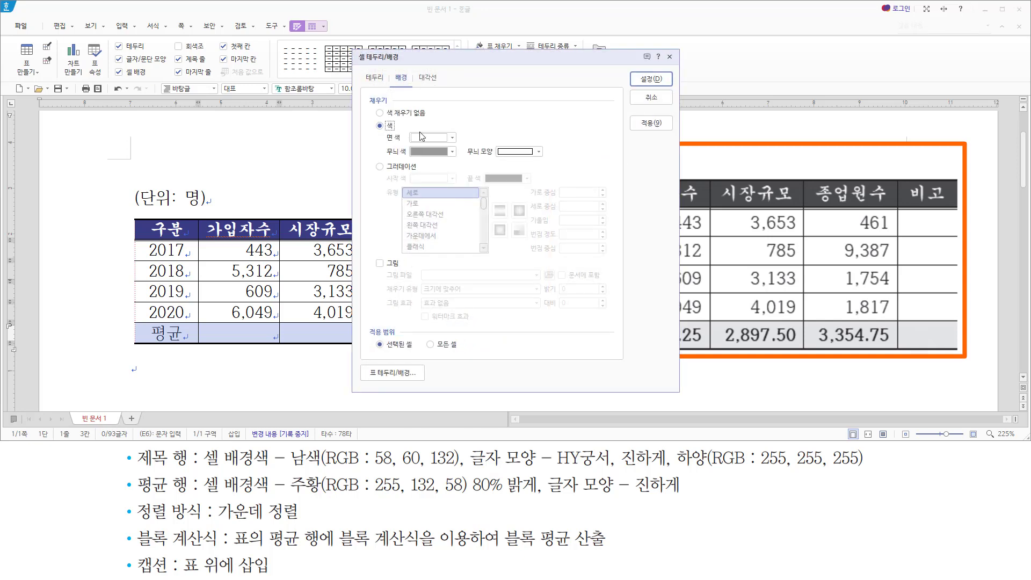
left_click(452, 137)
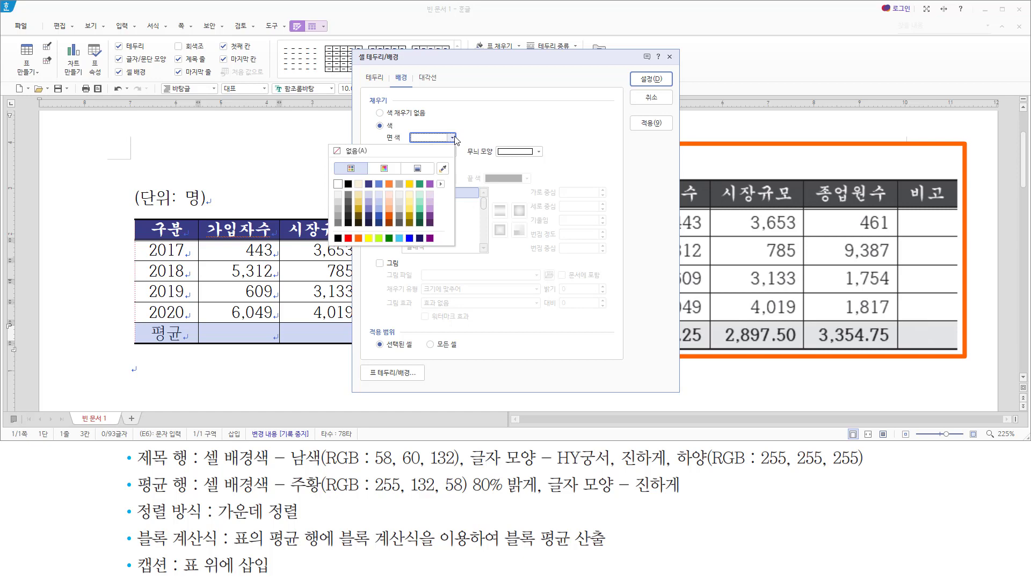
left_click_drag(291, 490, 543, 491)
left_click(483, 162)
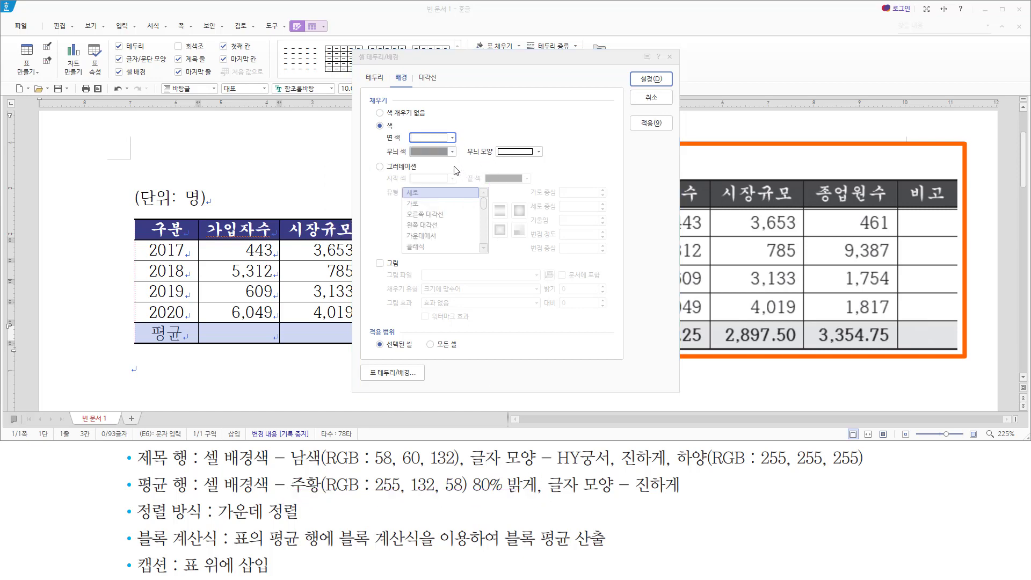
left_click(453, 152)
left_click(453, 137)
left_click(453, 138)
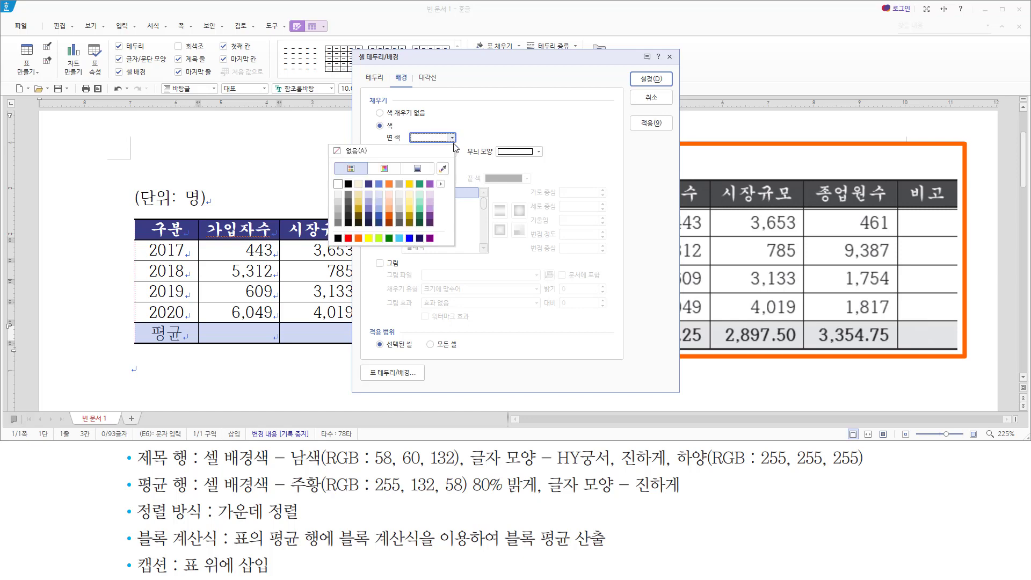
left_click(390, 195)
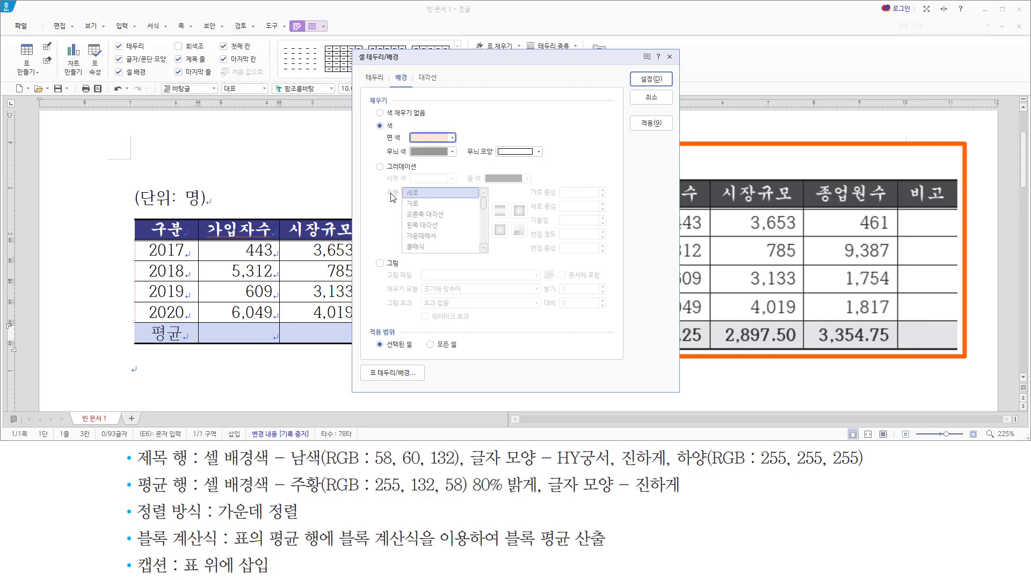
left_click(667, 79)
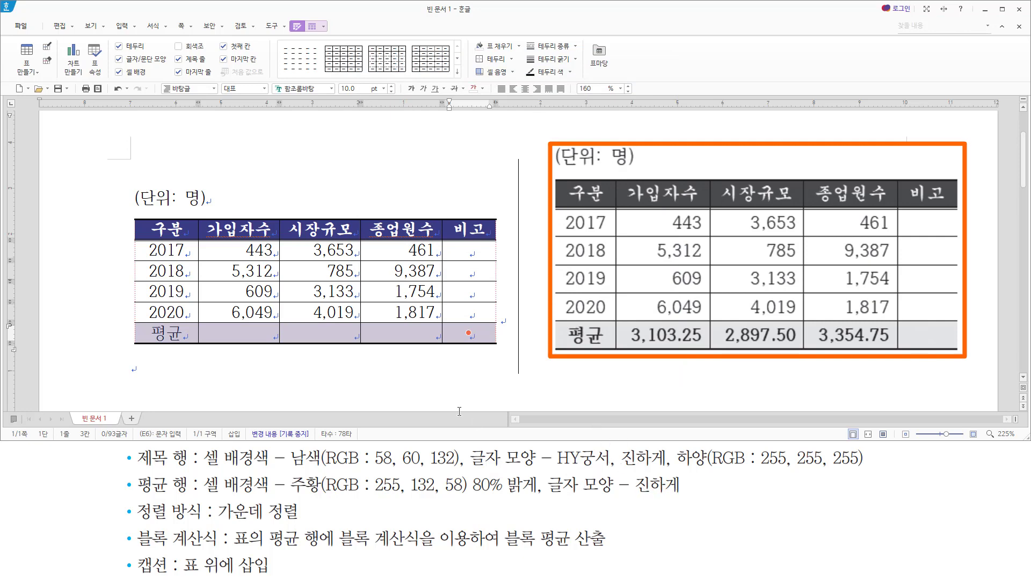
- Make the text of the whole 평균 row bold
key("alt+l")
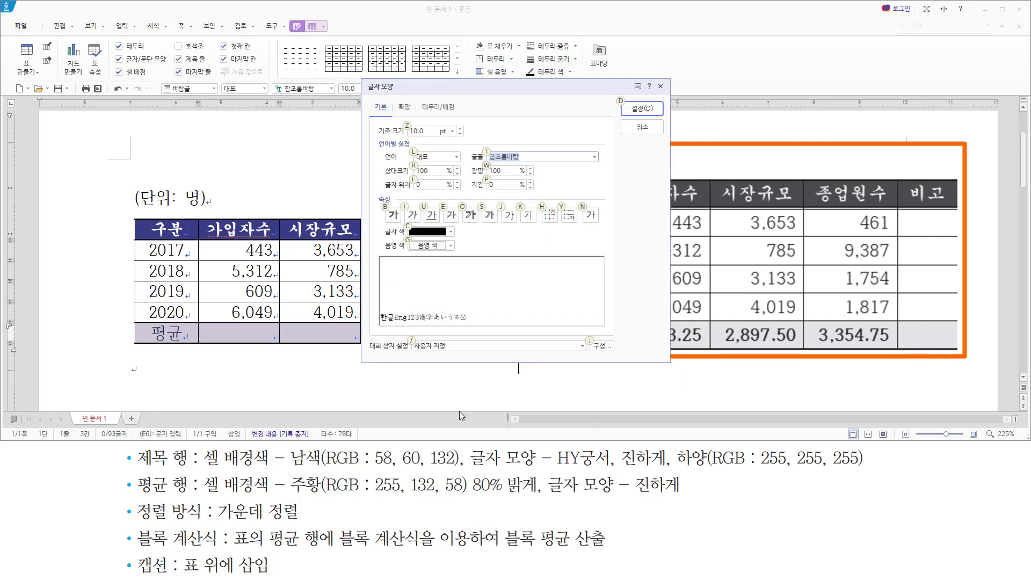
key("Escape")
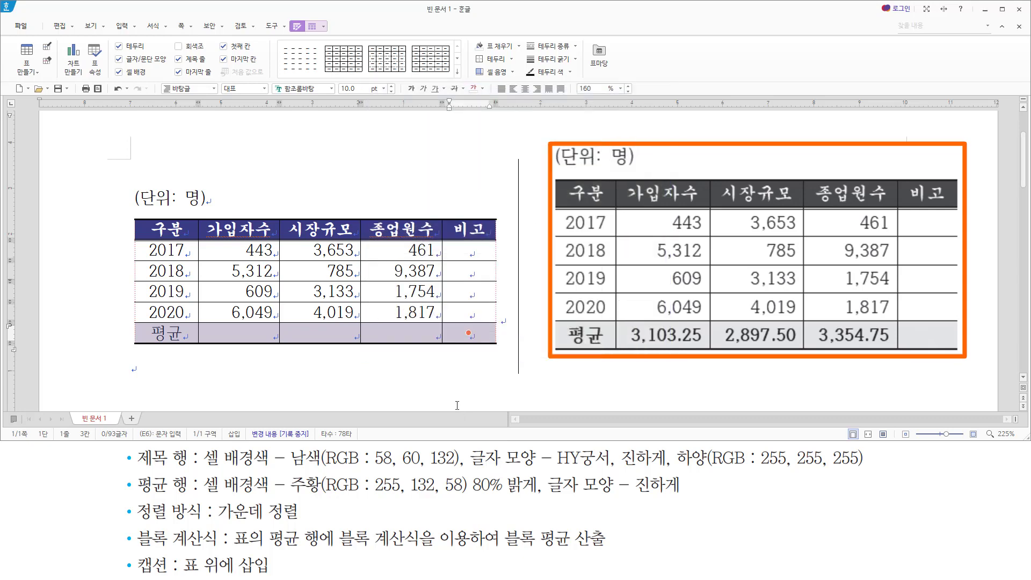
left_click(167, 333)
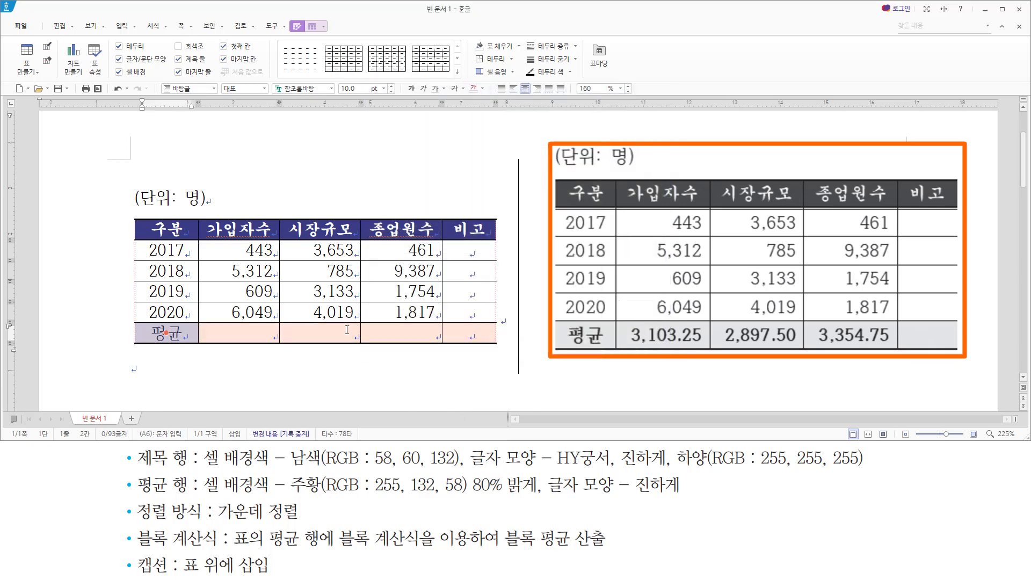
left_click_drag(179, 341, 469, 333)
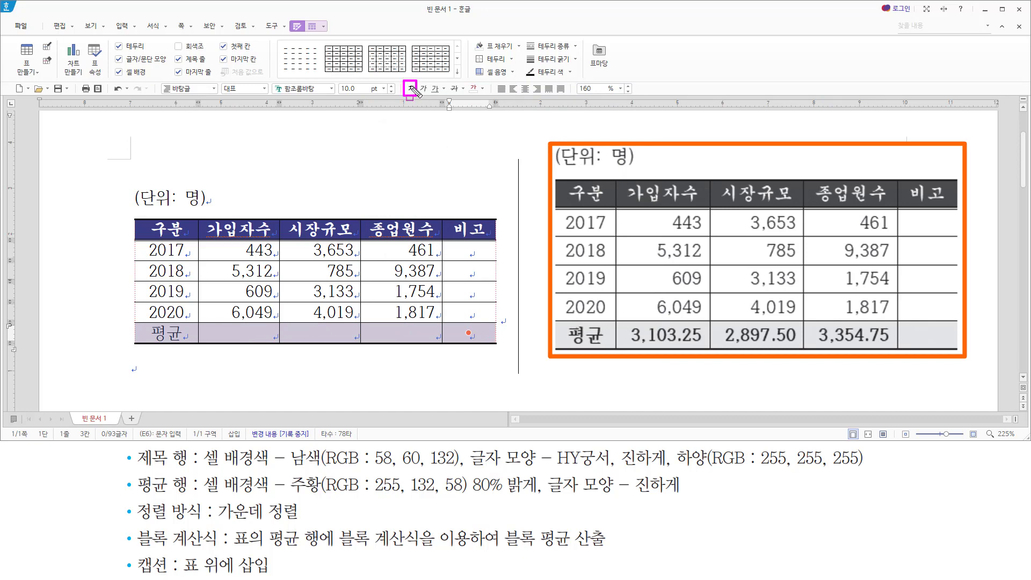
left_click(411, 90)
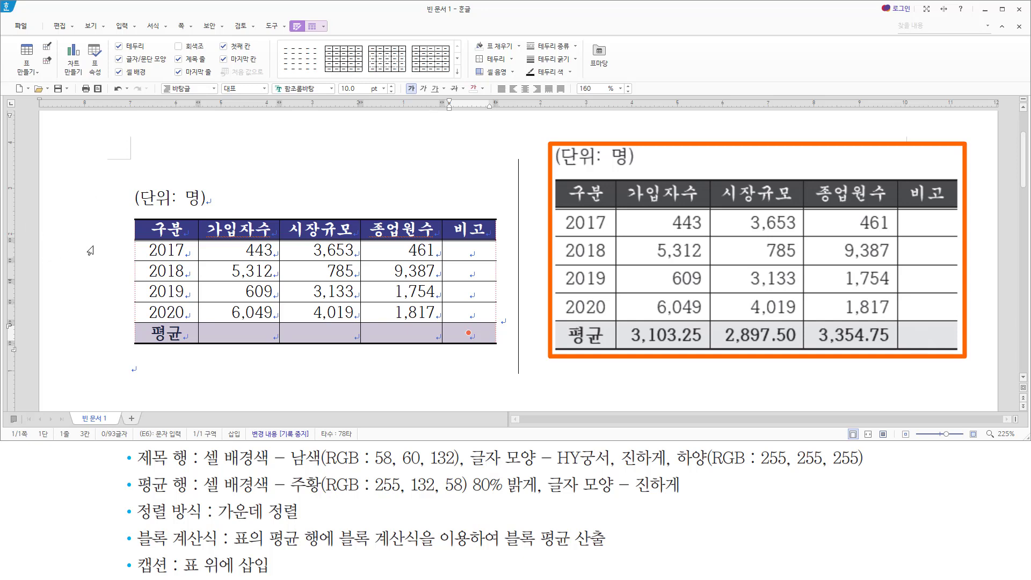
- Calculate block averages in the 평균 row for the 가입자수, 시장규모 and 종업원수 columns
left_click_drag(207, 331, 435, 343)
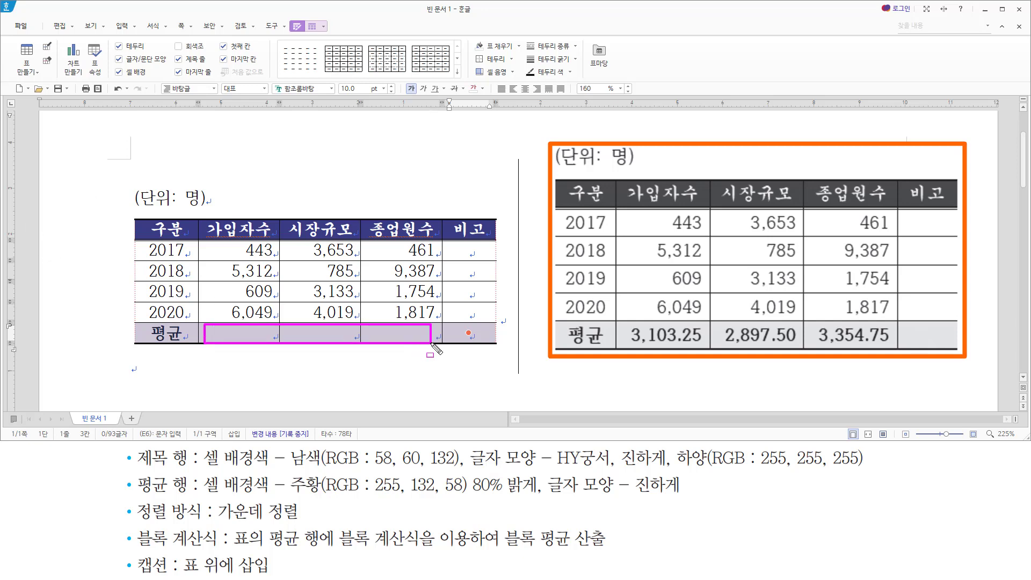
mouse_move(136, 549)
left_mouse_down()
mouse_move(217, 548)
mouse_move(241, 537)
mouse_move(456, 548)
left_mouse_up()
mouse_move(505, 519)
left_mouse_down()
mouse_move(553, 549)
mouse_move(610, 551)
left_mouse_up()
left_click(225, 333)
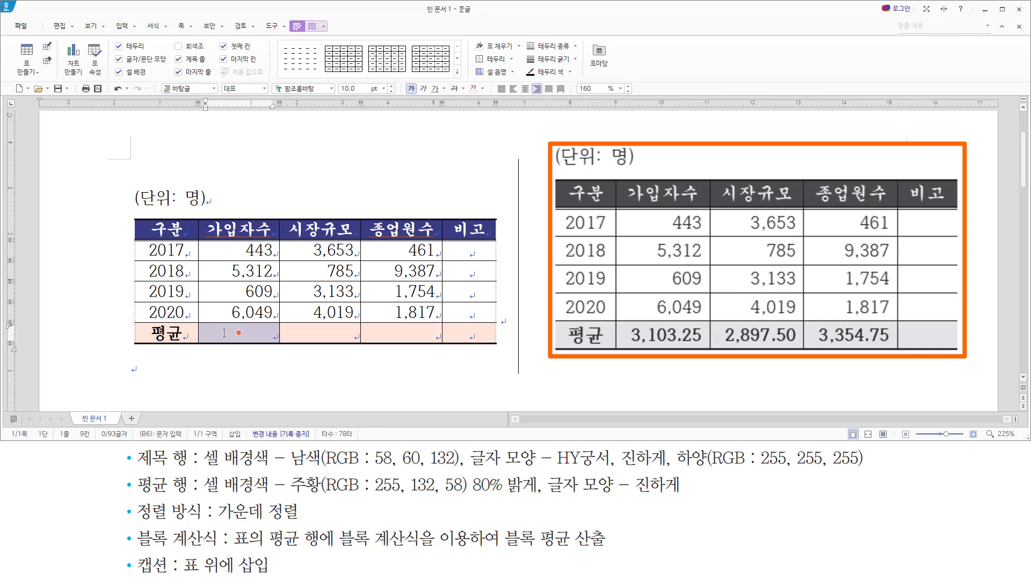
left_click_drag(252, 252, 426, 331)
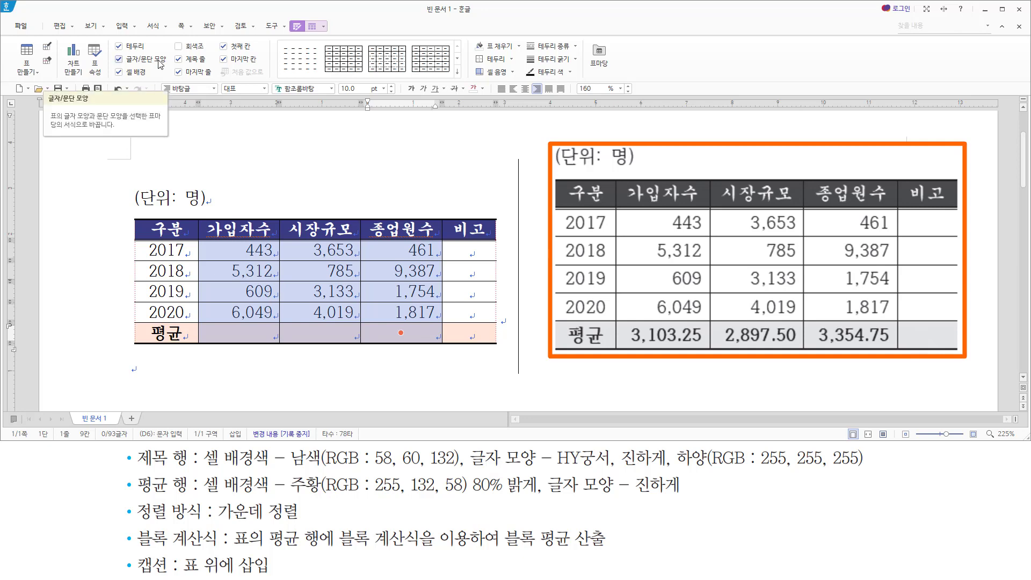
key("ctrl+shift+a")
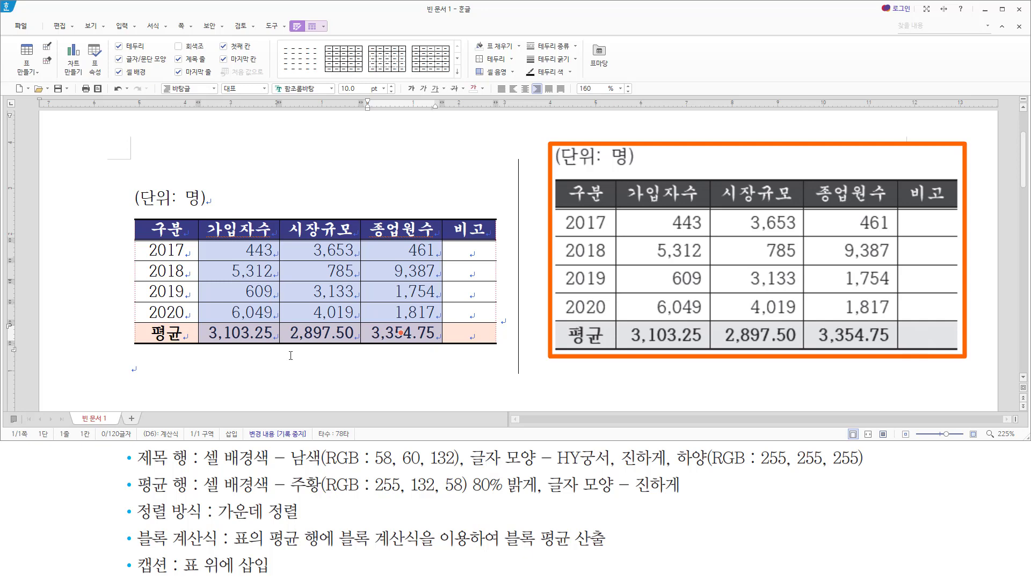
- Increase the height of the whole table and make all its cell heights equal
left_click_drag(165, 230, 474, 334)
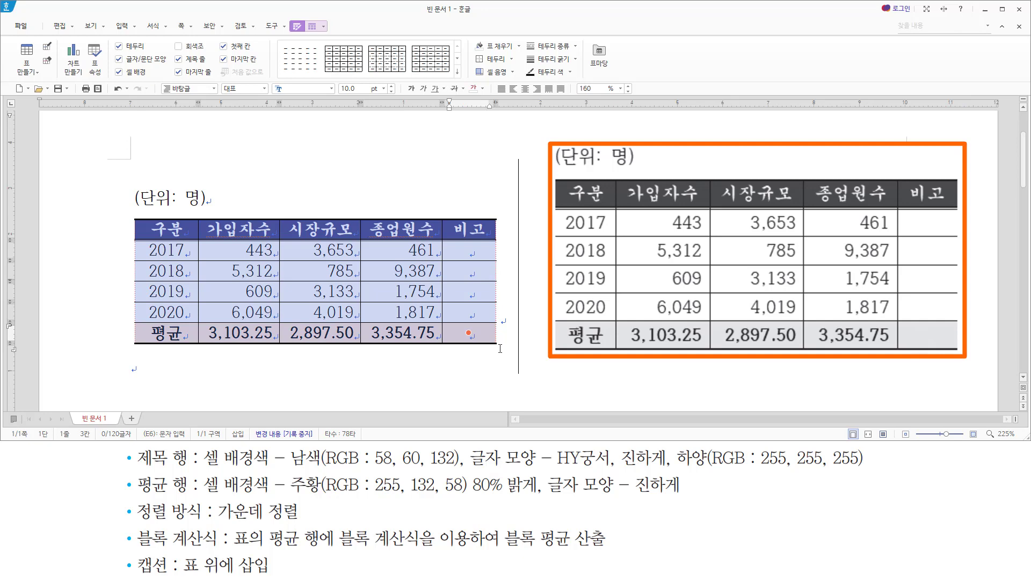
key("ctrl+Down")
key("ctrl+Down")
key("ctrl+Down")
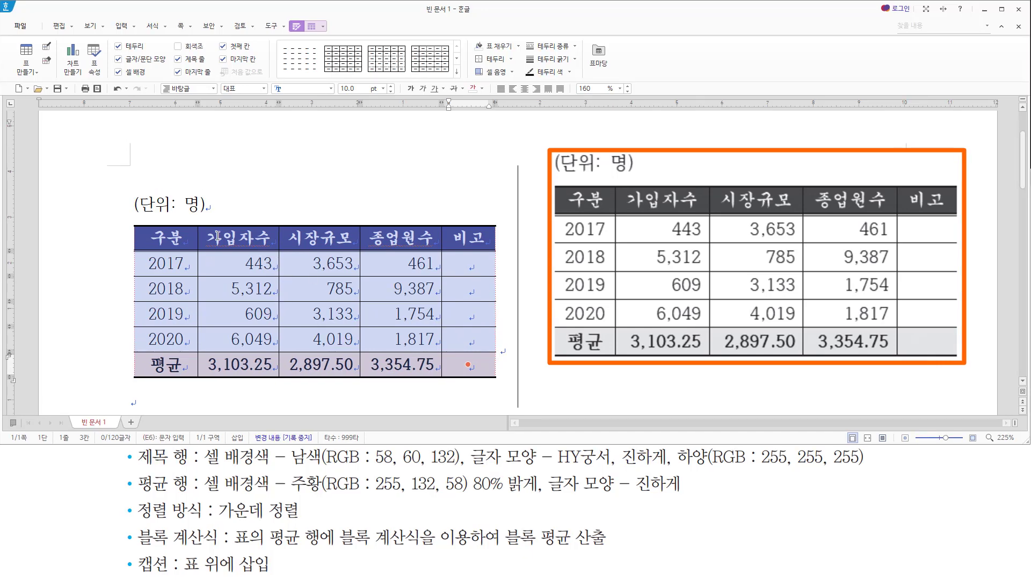
right_click(320, 263)
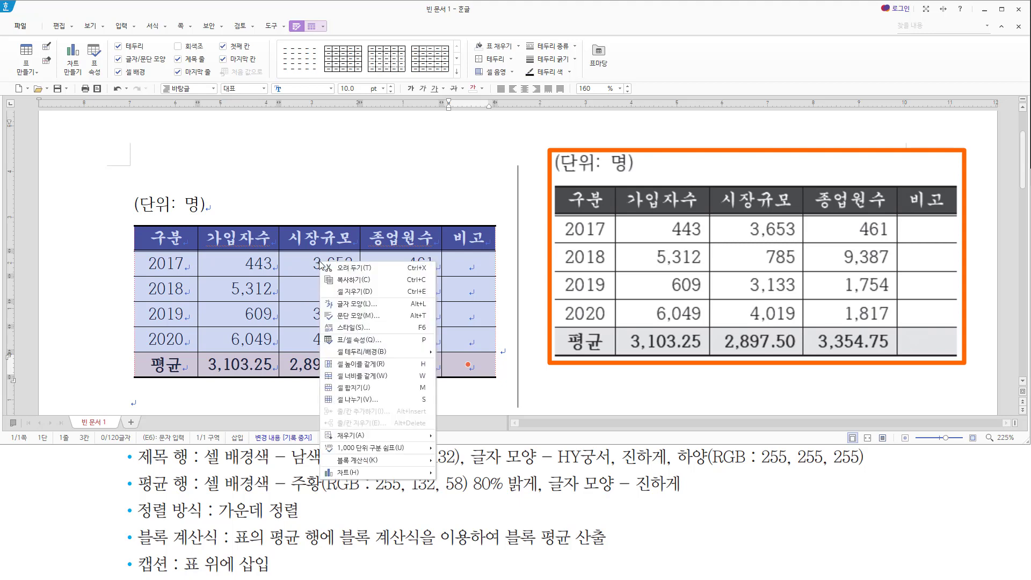
left_click(382, 365)
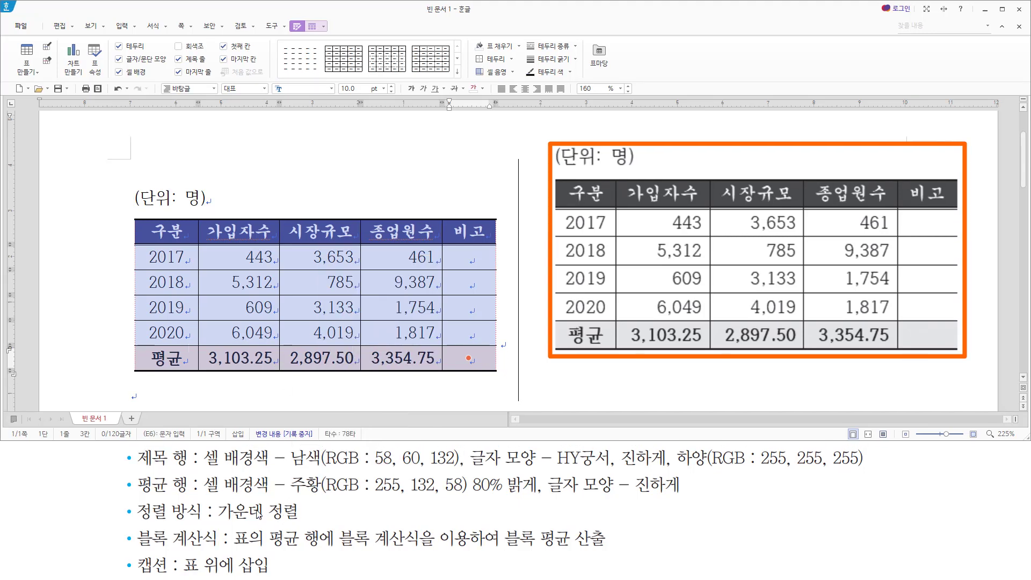
- Leave the table cells and center-align the paragraph that holds the table
left_click_drag(136, 518, 311, 519)
left_click(373, 9)
key("Escape")
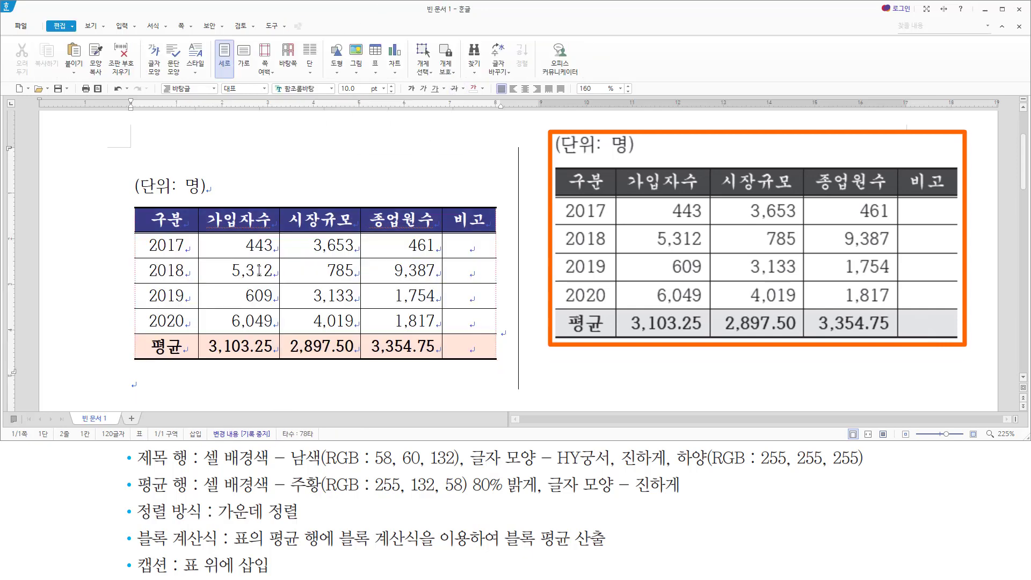
left_click(136, 316)
left_click_drag(133, 573, 289, 574)
left_click_drag(131, 170, 215, 204)
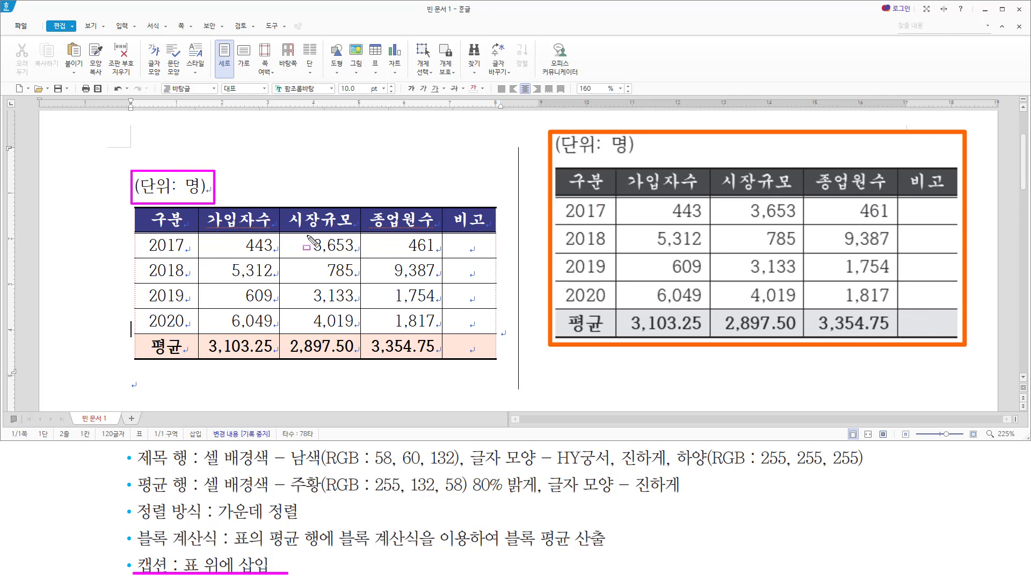
key("Escape")
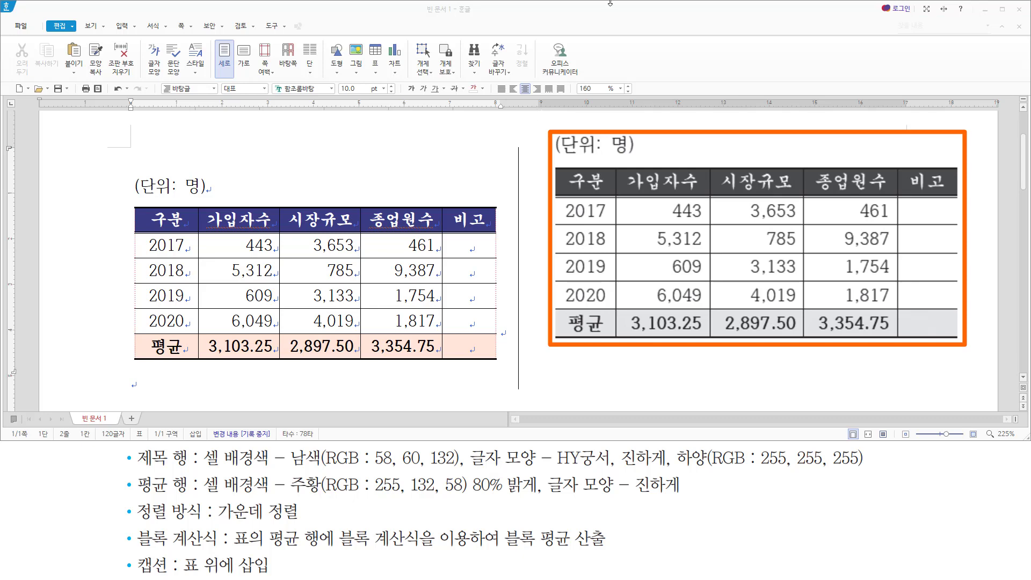
- Save the document in the wp folder as 표작성(연습문제)-2
key("alt+s")
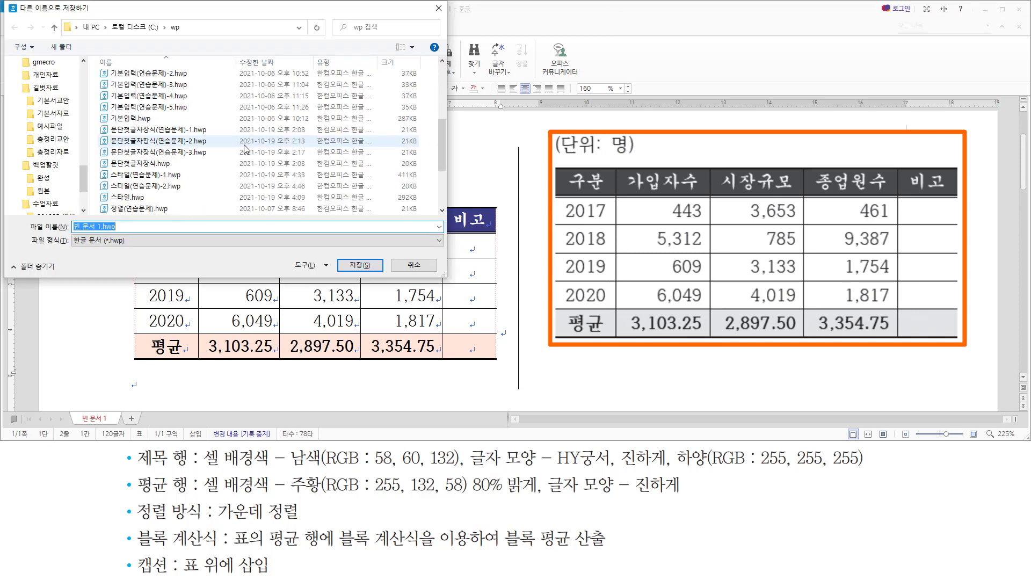
scroll(245, 148, "down", 3)
left_click(167, 163)
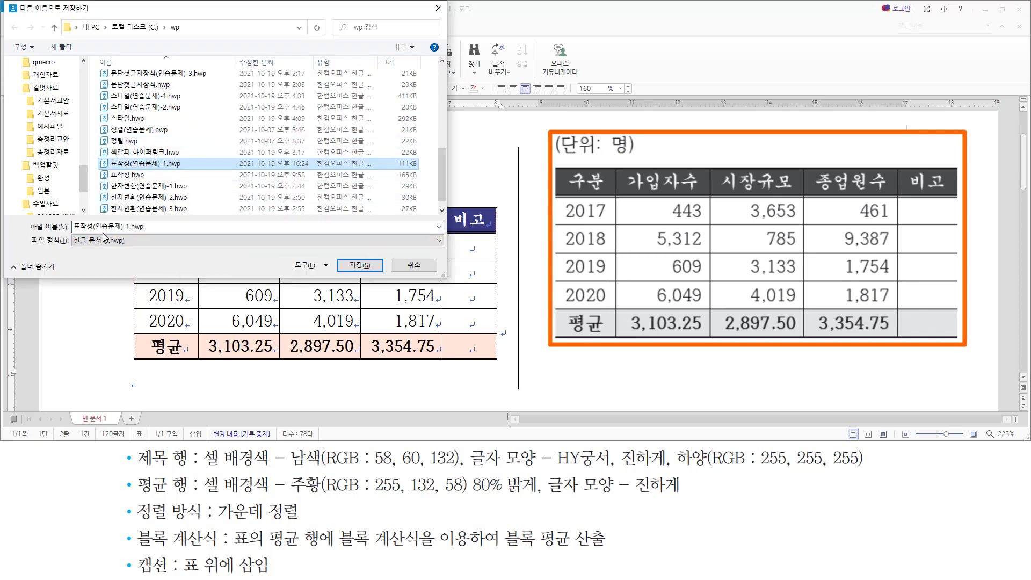
left_click_drag(144, 227, 125, 226)
type("2")
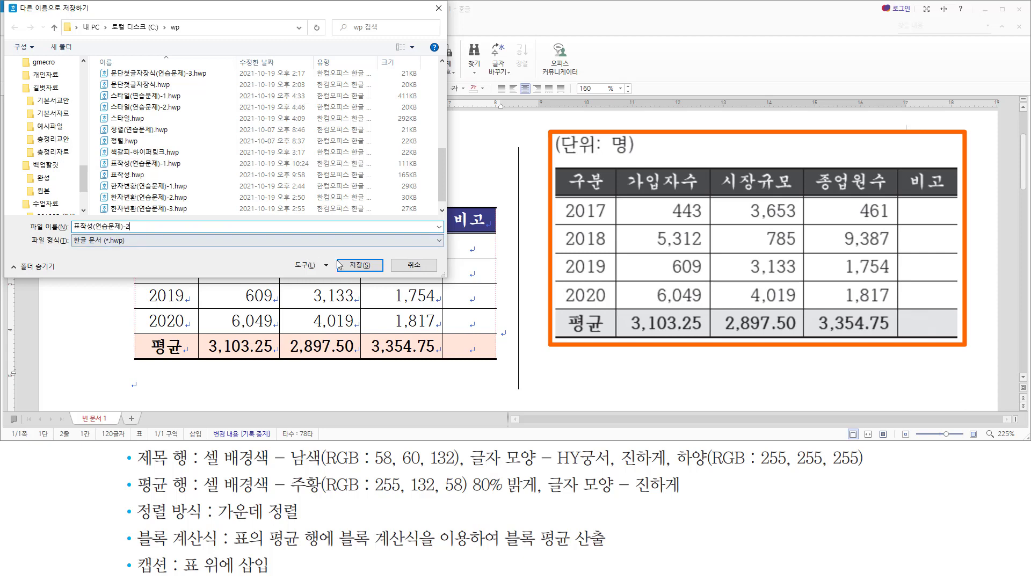
left_click(360, 265)
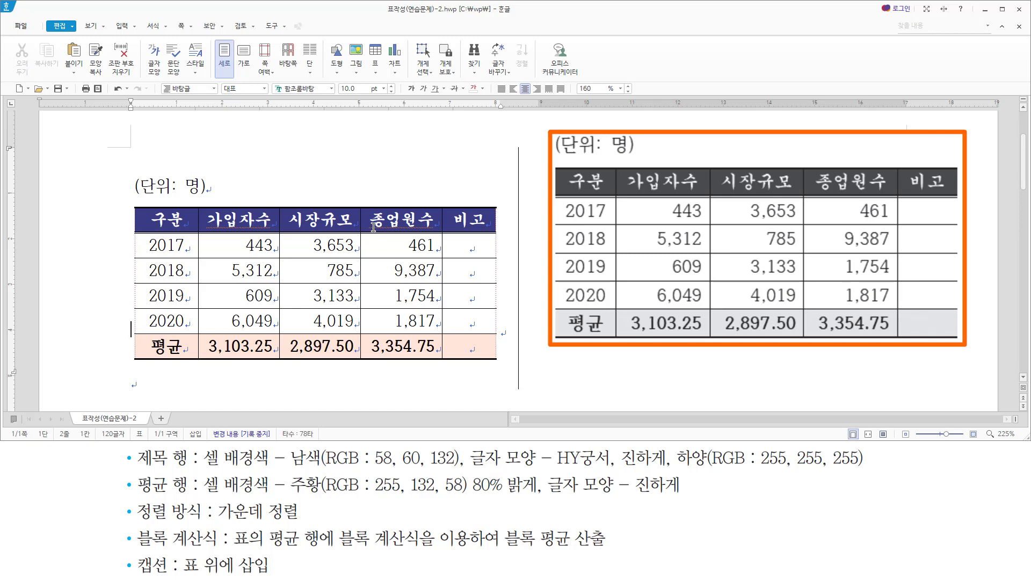
- In the new blank document's page setup, set the top margin to 20 mm, header to 10 mm and left margin to 20 mm
key("Hangul")
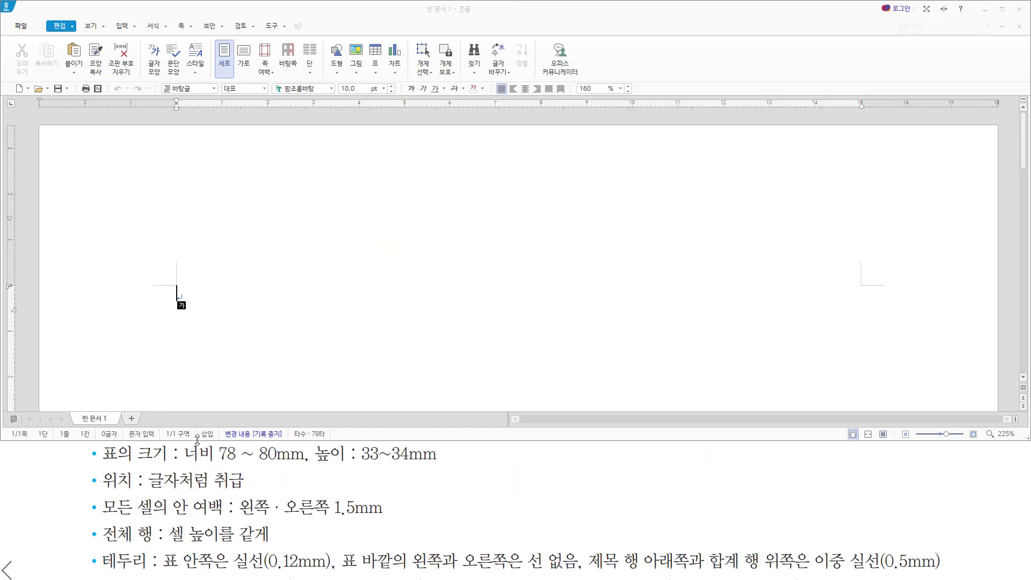
left_click(260, 298)
key("F7")
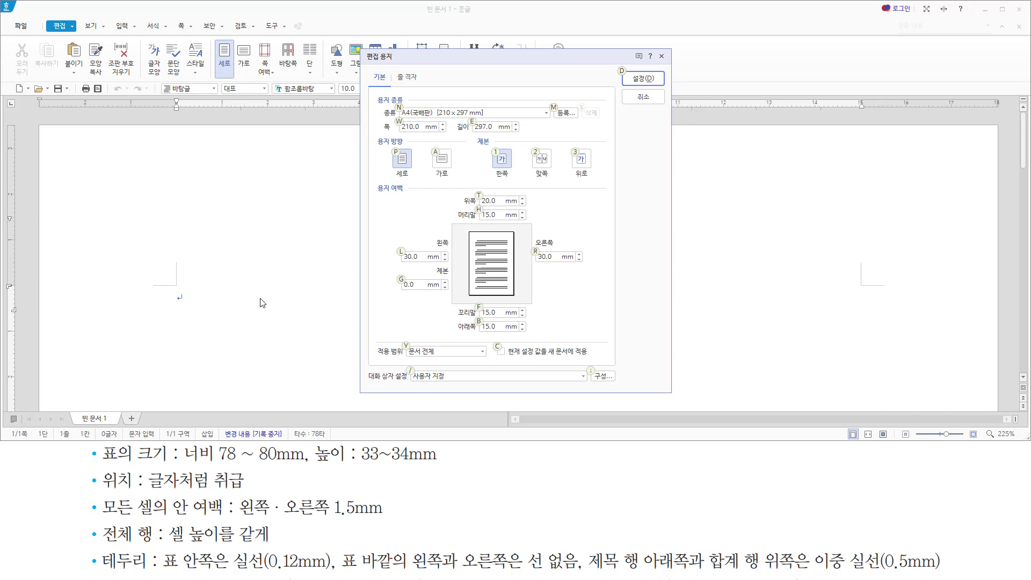
type("20")
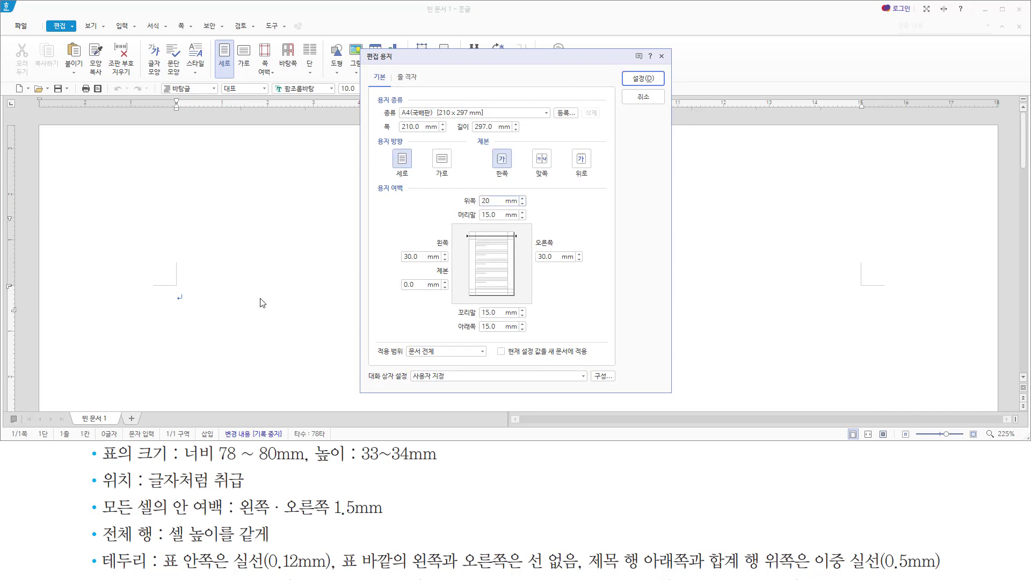
key("Tab")
type("10")
key("Tab")
type("20")
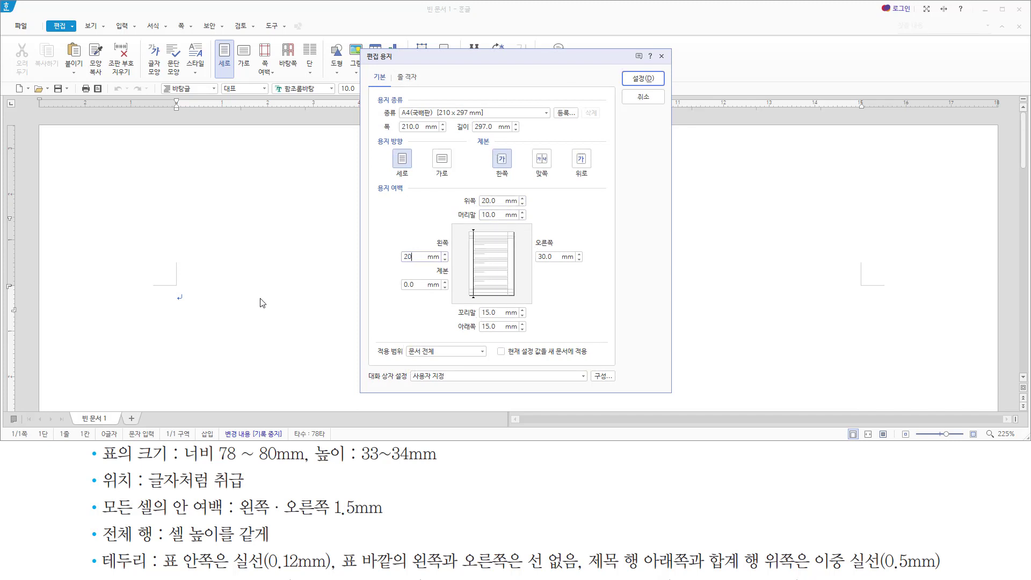
- Set the right margin to 20 mm, footer to 10 mm and bottom margin to 20 mm, and apply the page setup
key("Tab")
key("Tab")
type("20")
key("Tab")
type("10")
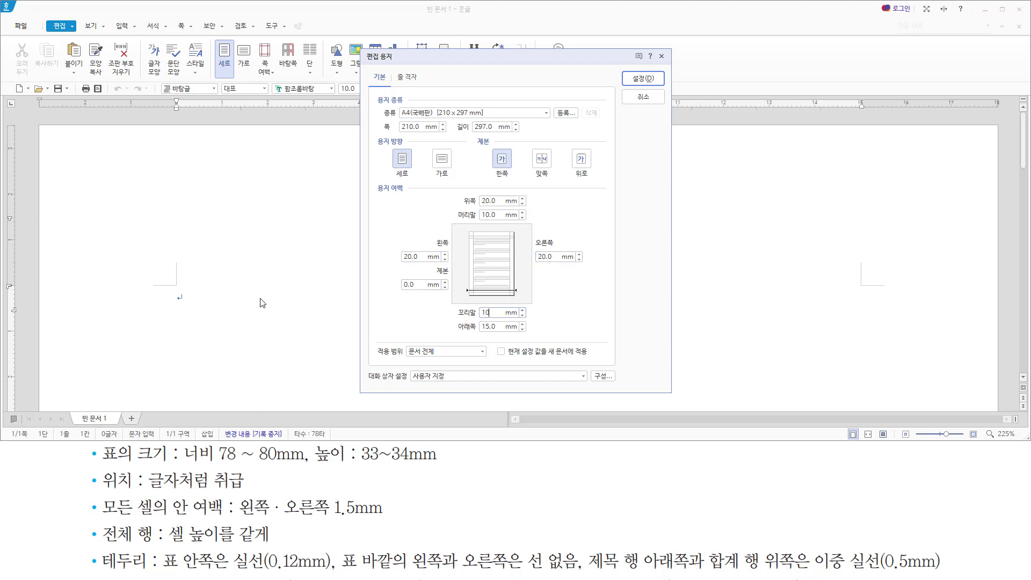
key("Tab")
type("20")
key("Return")
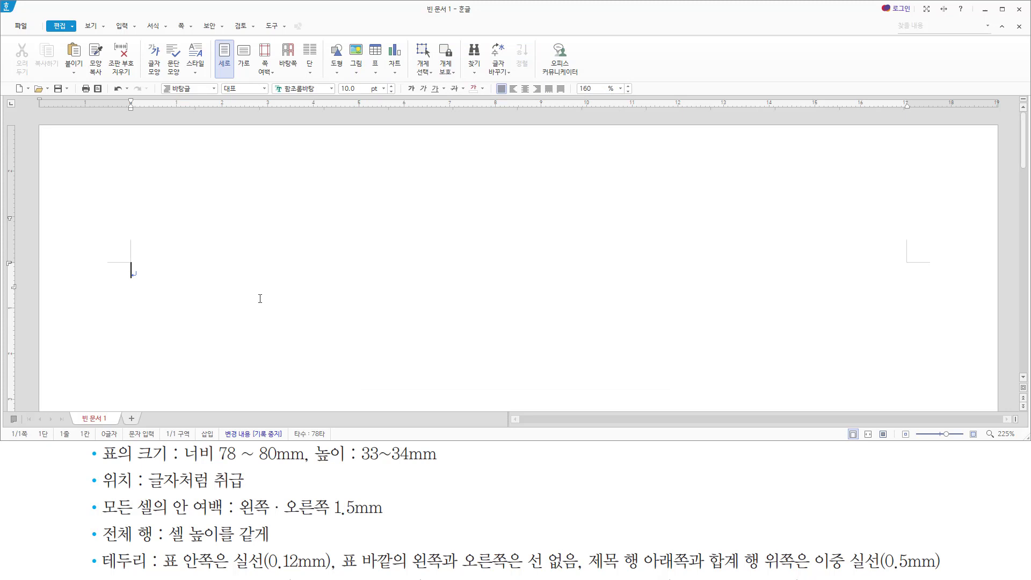
- Divide the document into two columns with a 0.12 mm solid separator line
key("Hangul")
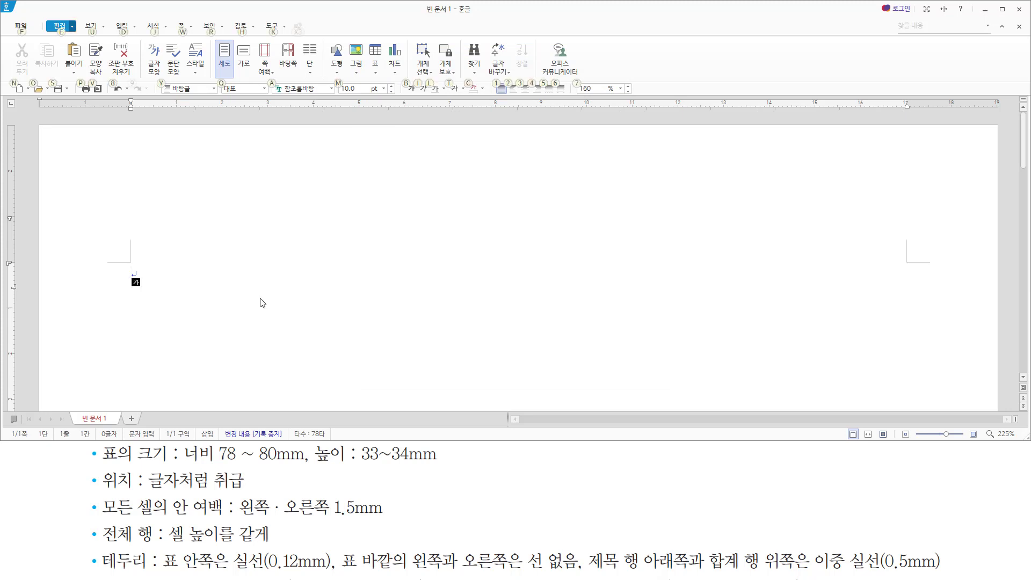
key("u")
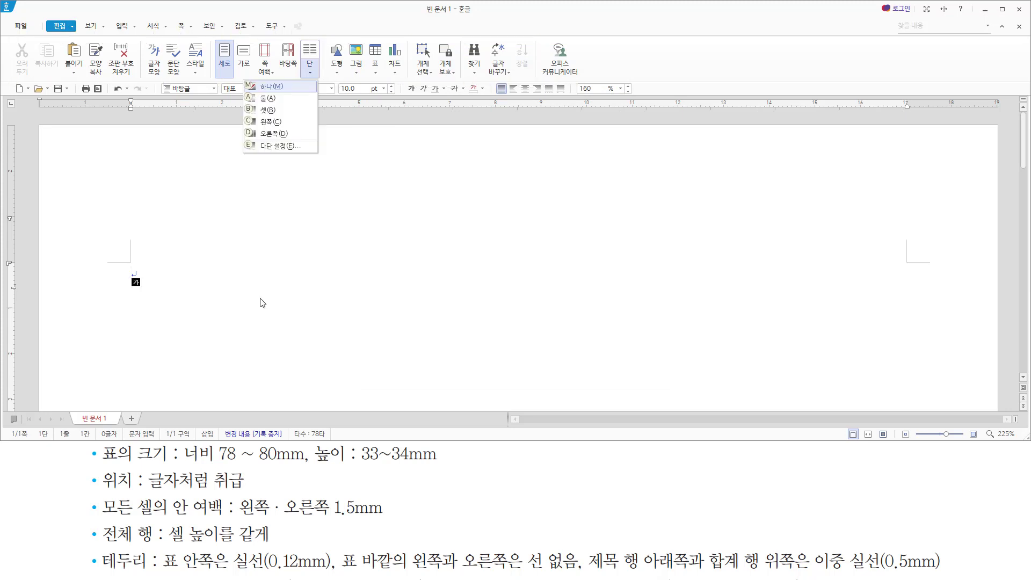
key("d")
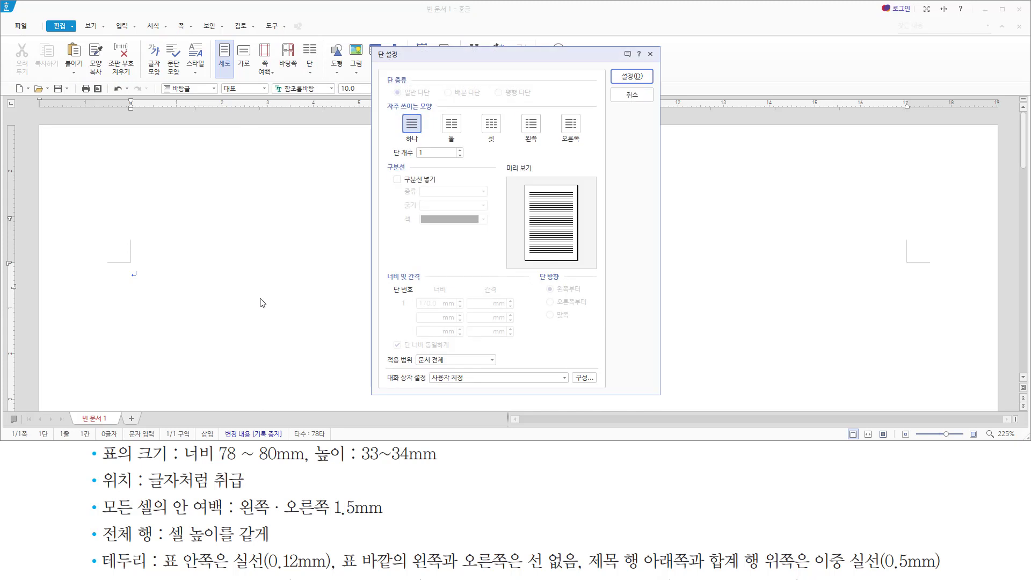
key("Right")
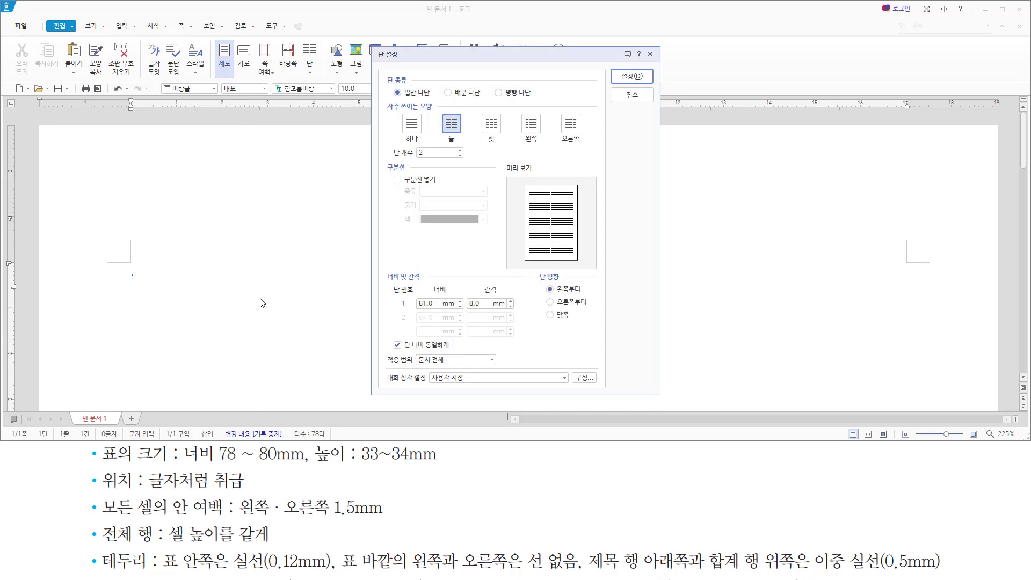
key("alt+e")
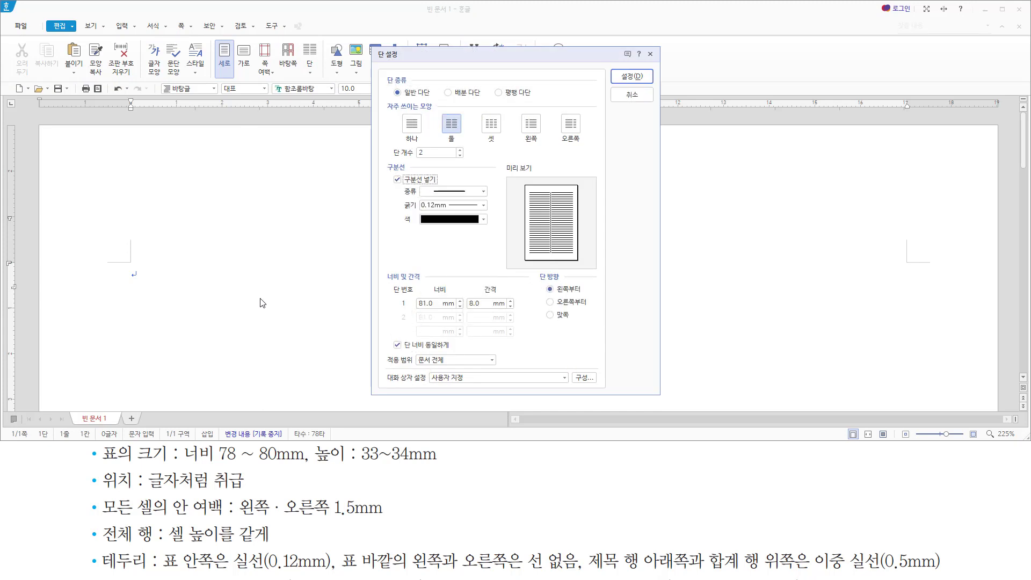
key("Return")
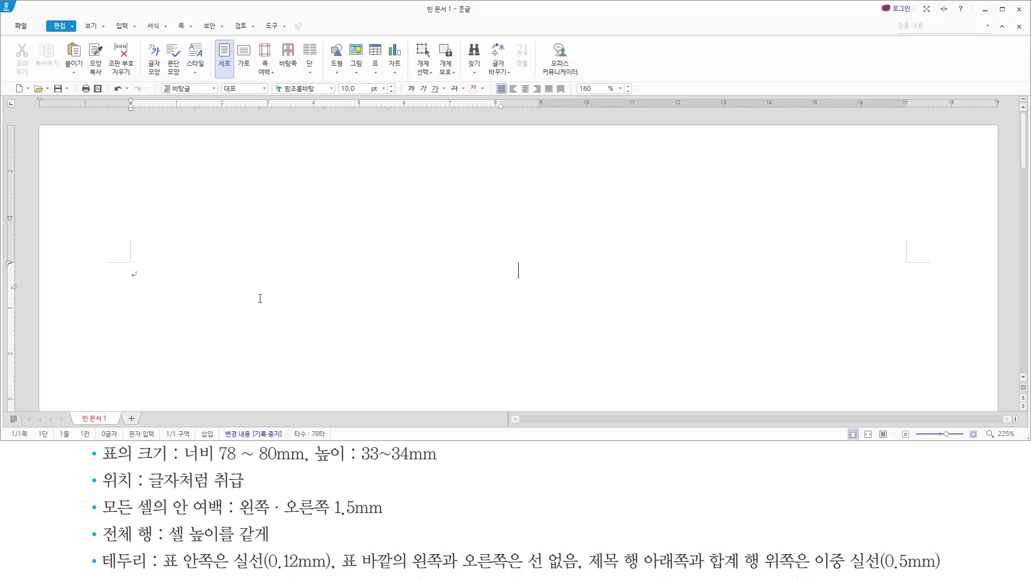
- Insert a table with 6 rows and 5 columns, treated as a character, in the first column of the page
scroll(292, 266, "down", 2)
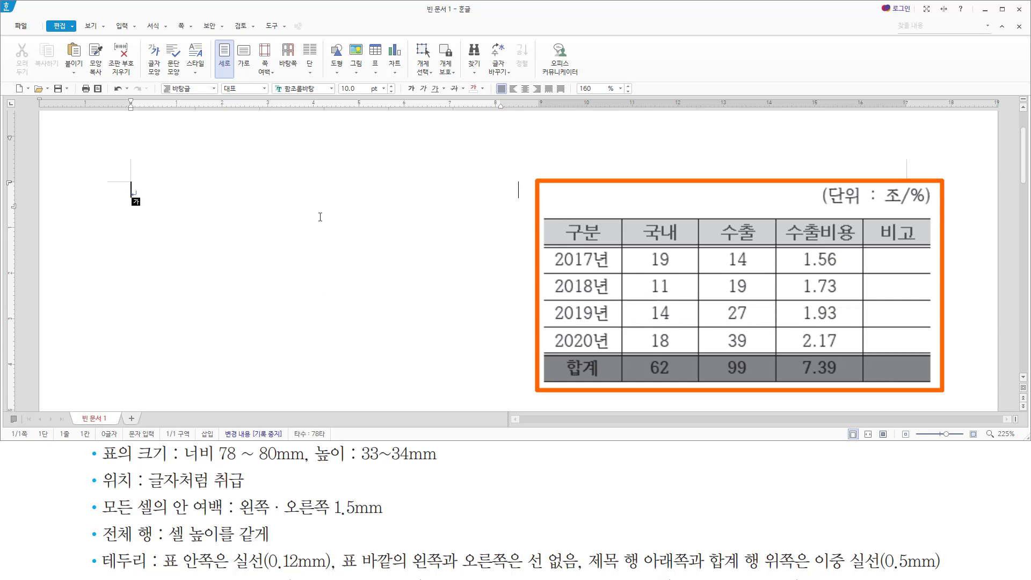
key("ctrl+n")
key("t")
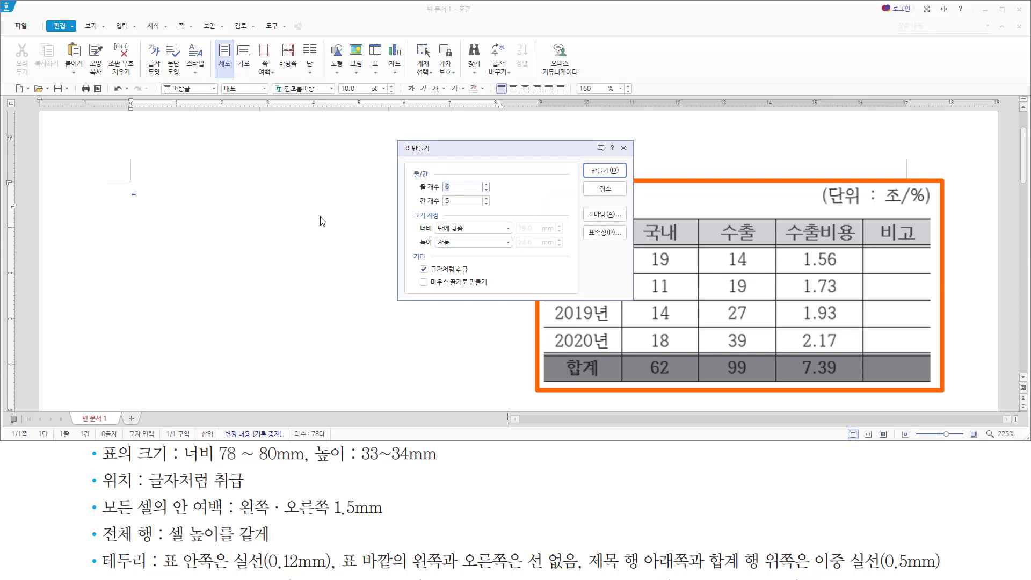
key("Return")
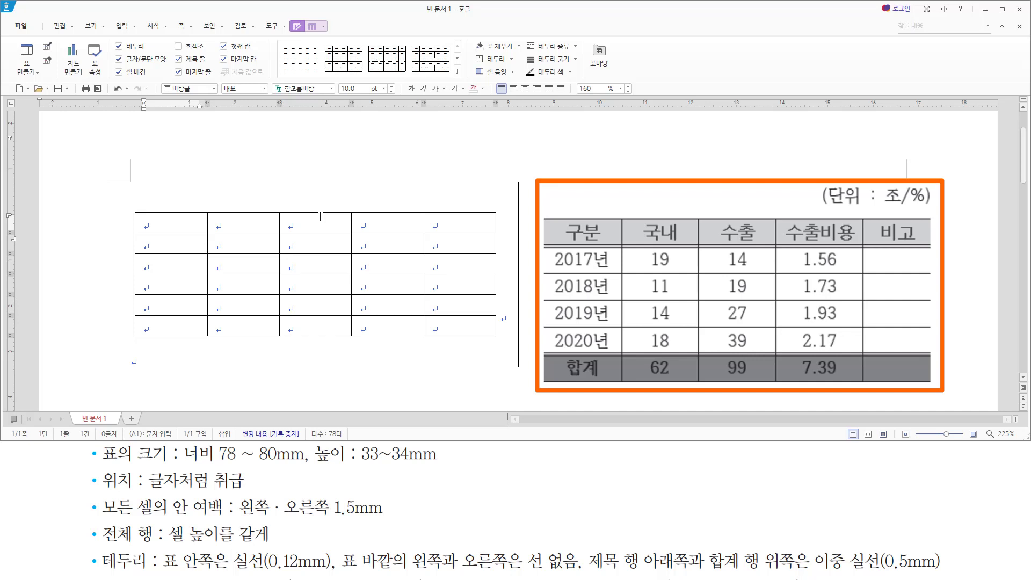
- Fill the table's title row with 구분, 국내, 수출, 수출비용 and 비고
type("구분")
key("Tab")
type("국내")
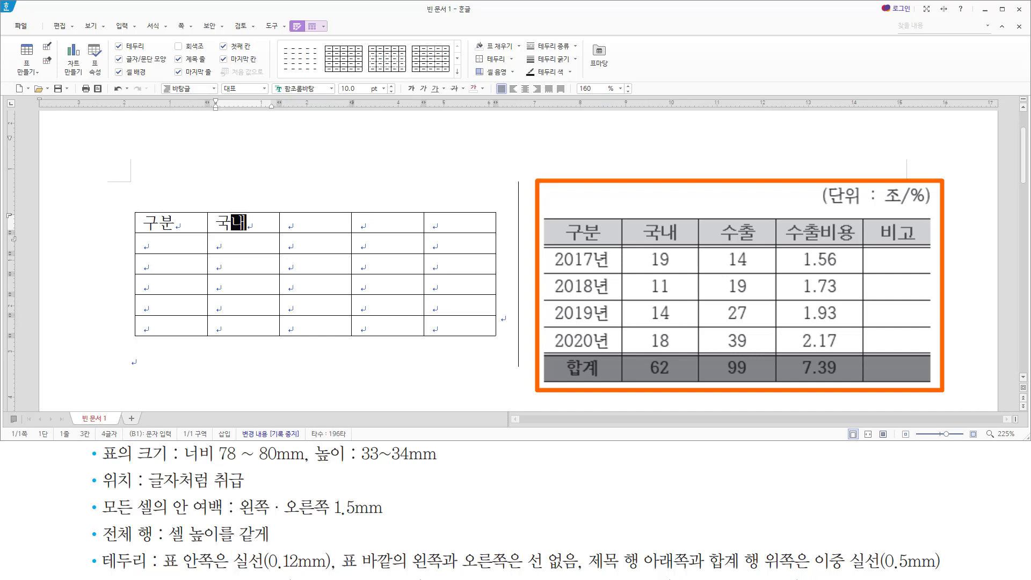
key("Tab")
type("수출")
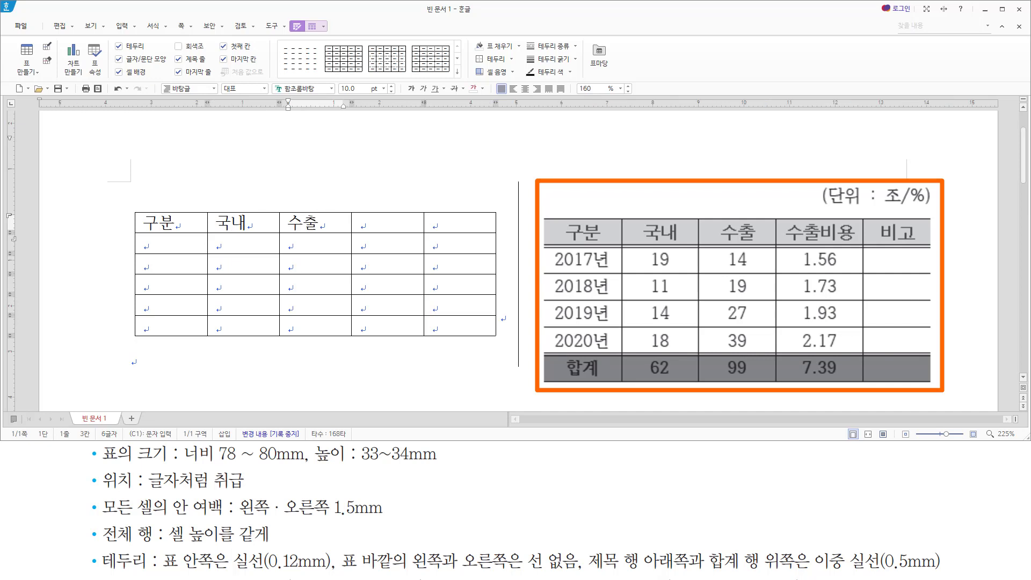
key("Tab")
type("ㅅ수출비용")
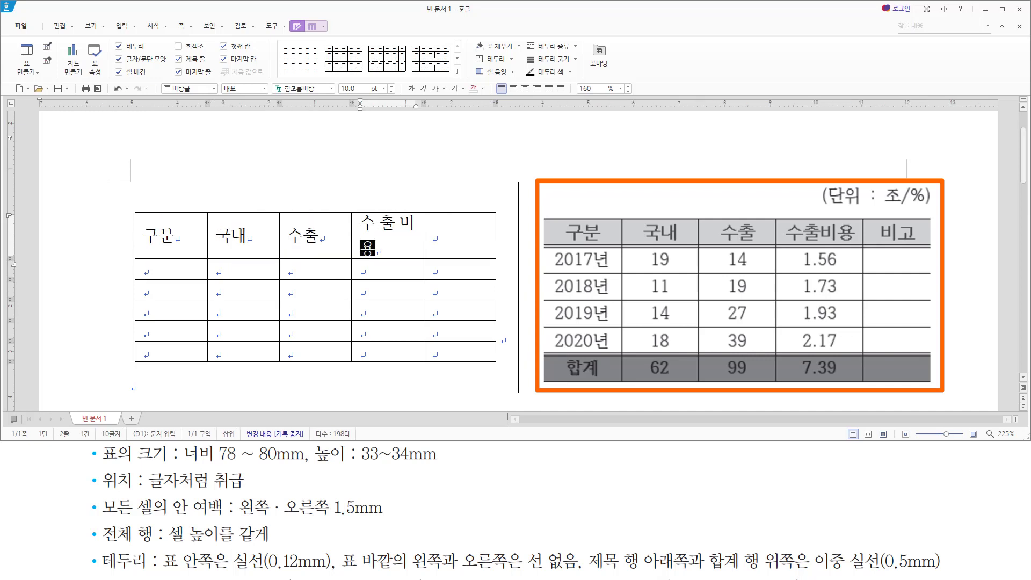
key("Tab")
type("비고")
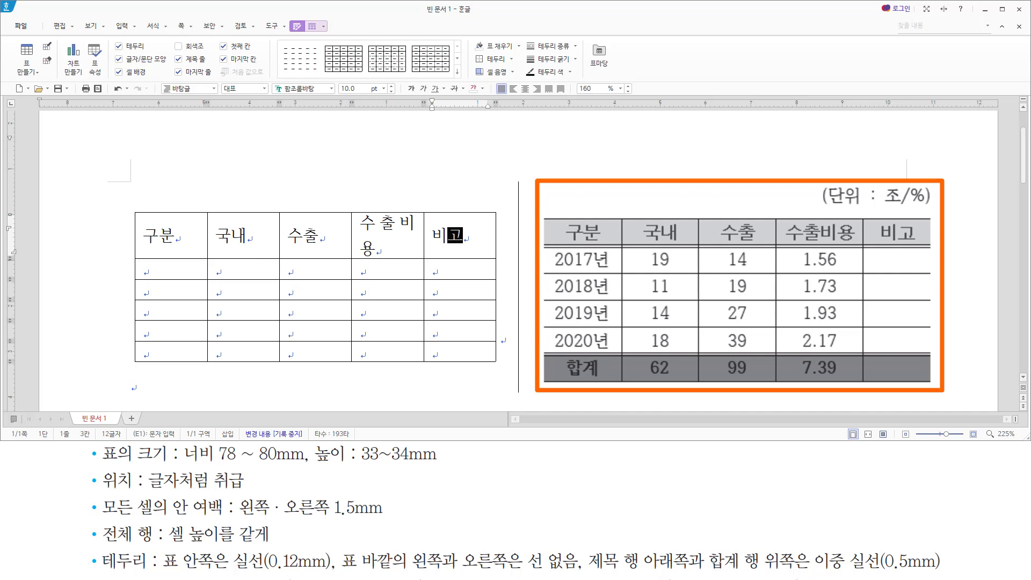
key("Tab")
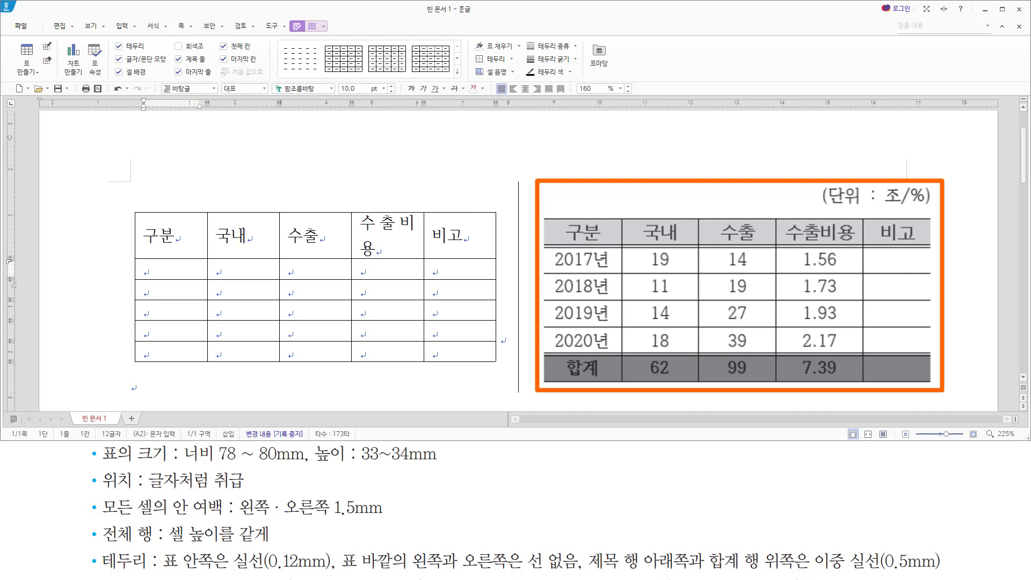
- Fill the 구분 column below the title row with 2017년, 2018년, 2019년, 2020년 and 합계
type("2017녀")
type("ㄴ")
key("Down")
type("2018년")
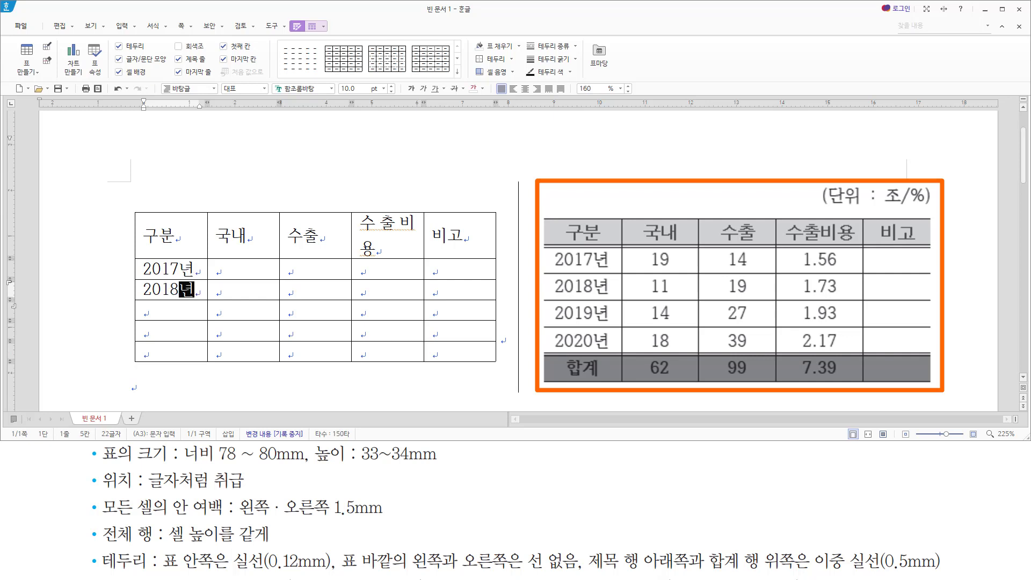
key("Down")
type("2019")
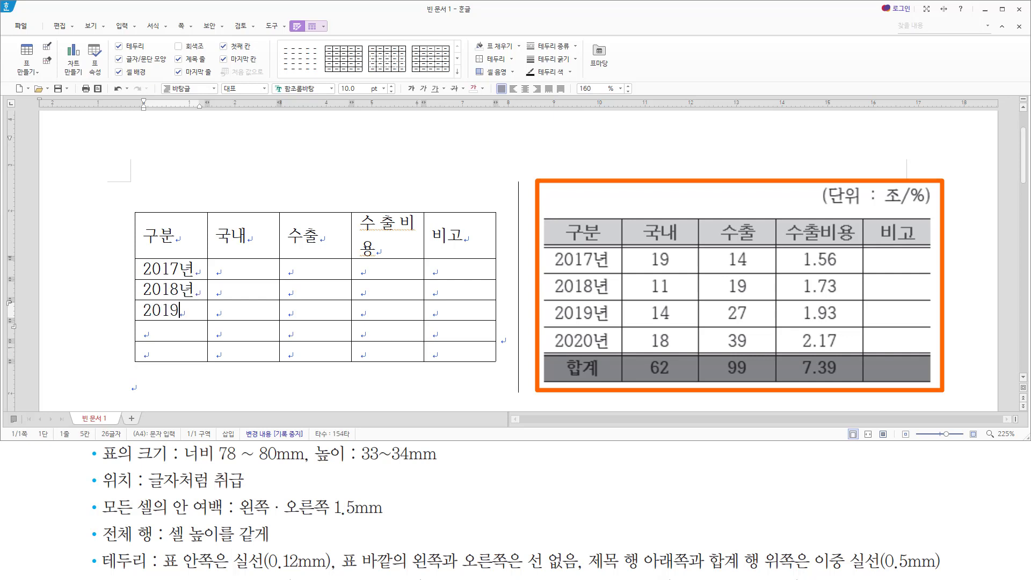
type("년")
key("Down")
type("2020")
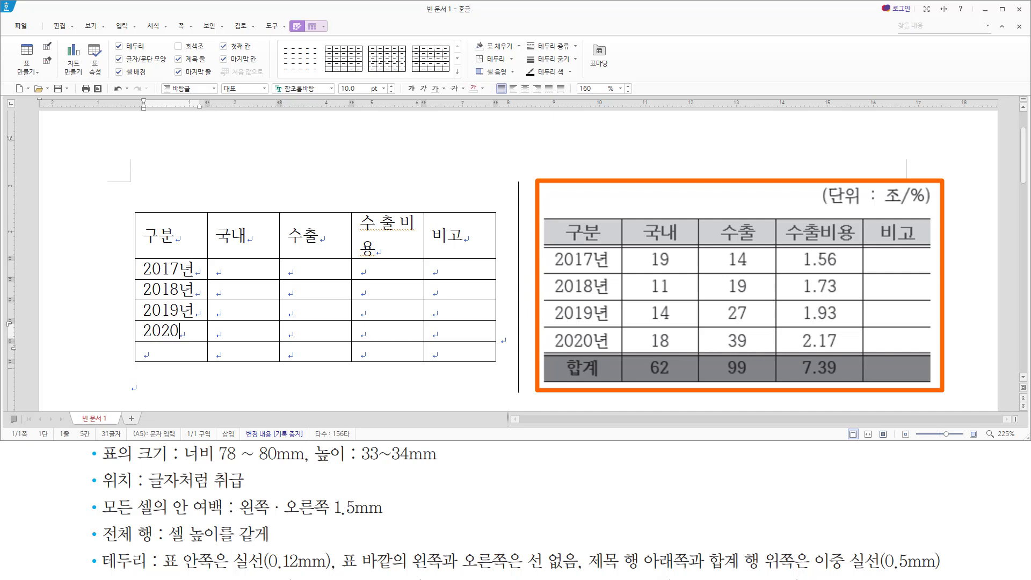
type("년")
key("Down")
type("ㅎ")
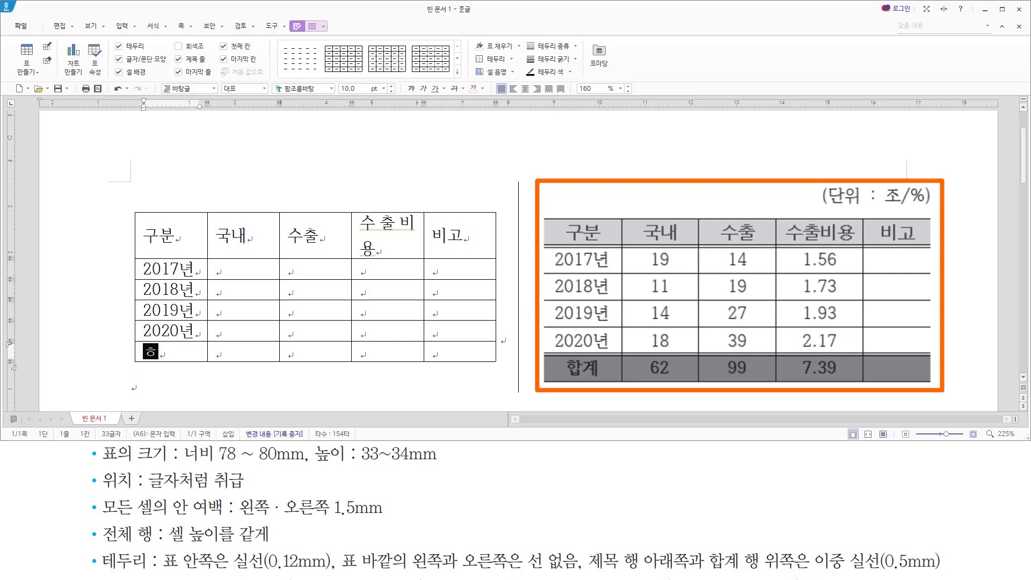
type("합계")
- Fill the 국내 column upward from the 2020년 row with 18, 14 for 2019년 and 11 for 2018년
key("Right")
key("Up")
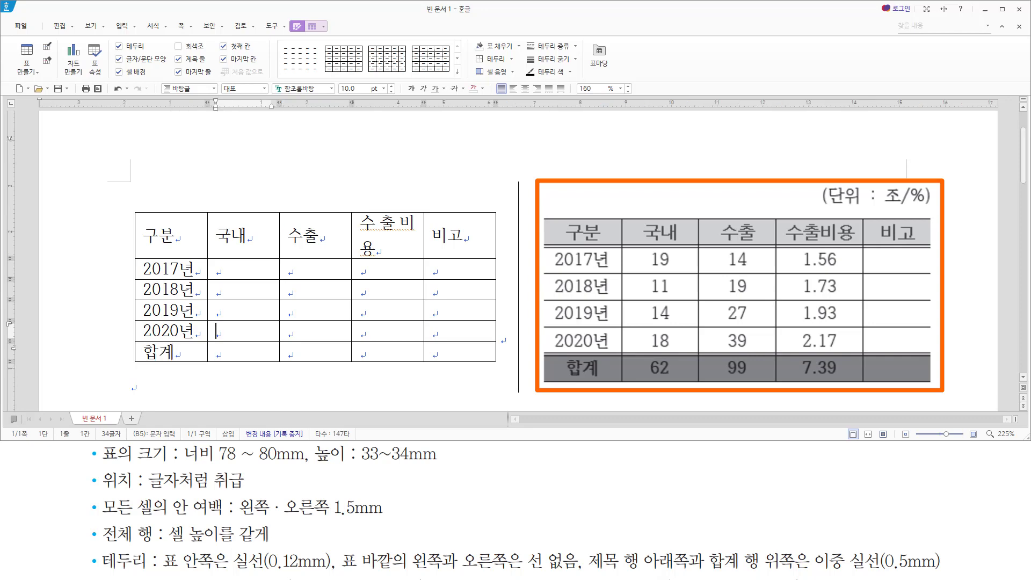
type("18")
key("Up")
type("14")
key("Up")
type("11")
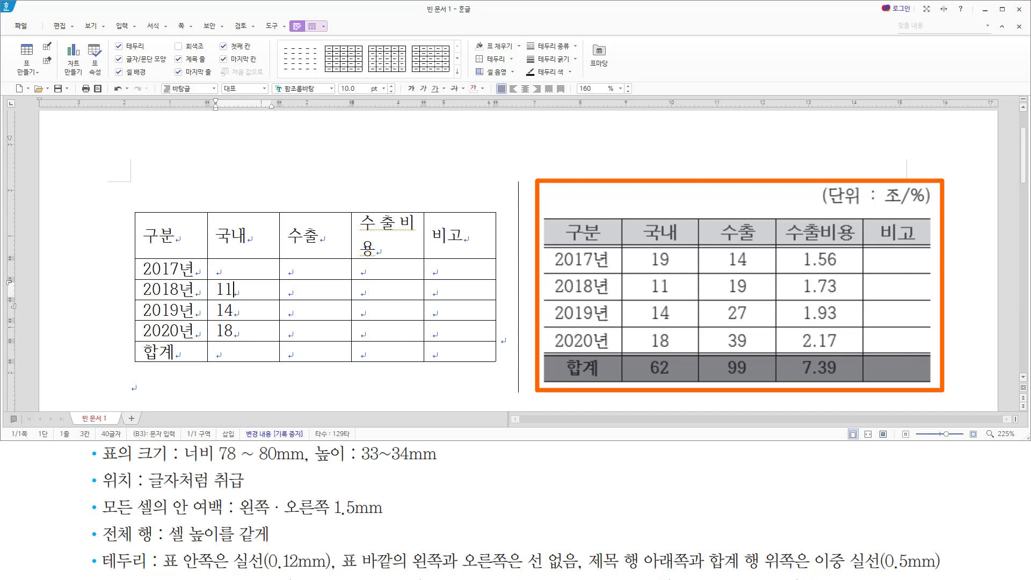
- Enter 19 for 2017년 under 국내, and fill the 수출 column with 14, 19, 27 and 39 for 2017년 to 2020년
key("Up")
type("19")
key("Right")
type("1")
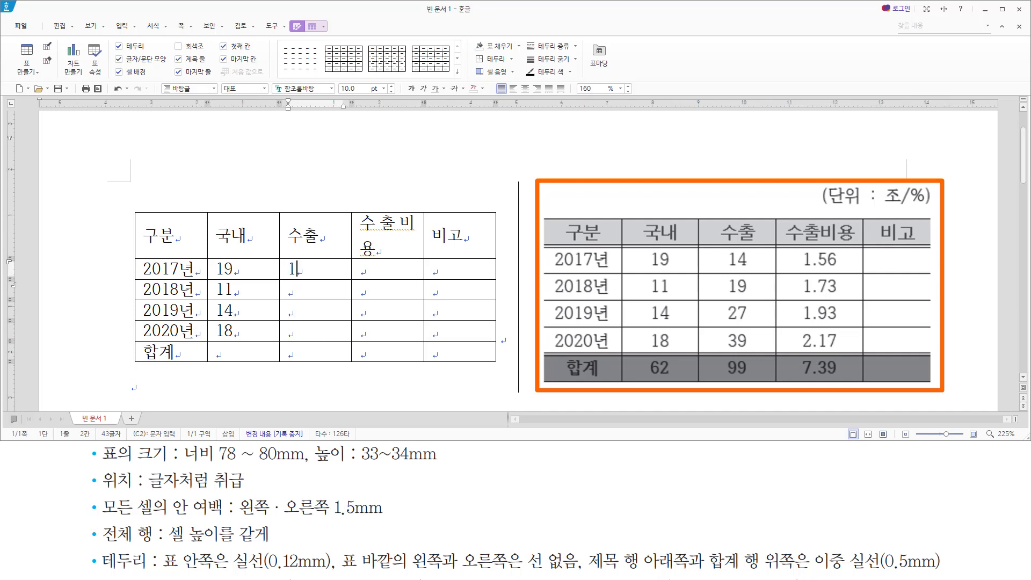
type("4")
key("Down")
type("19")
type("27")
key("Down")
type("39")
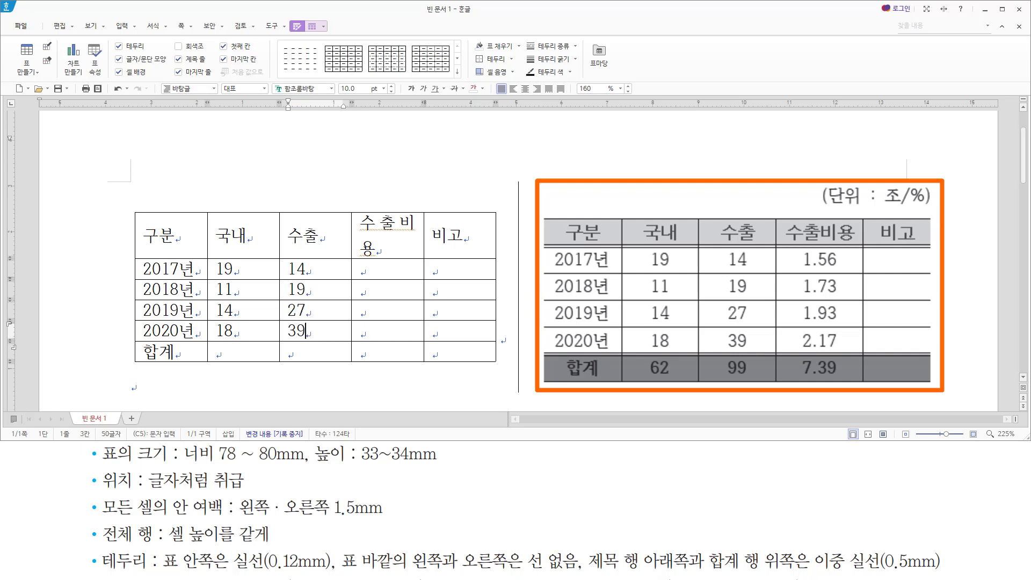
- Fill the 수출비용 column with 1.56, 1.73, 1.93 and 2.17 for 2017년 to 2020년
key("Right")
type("2.17")
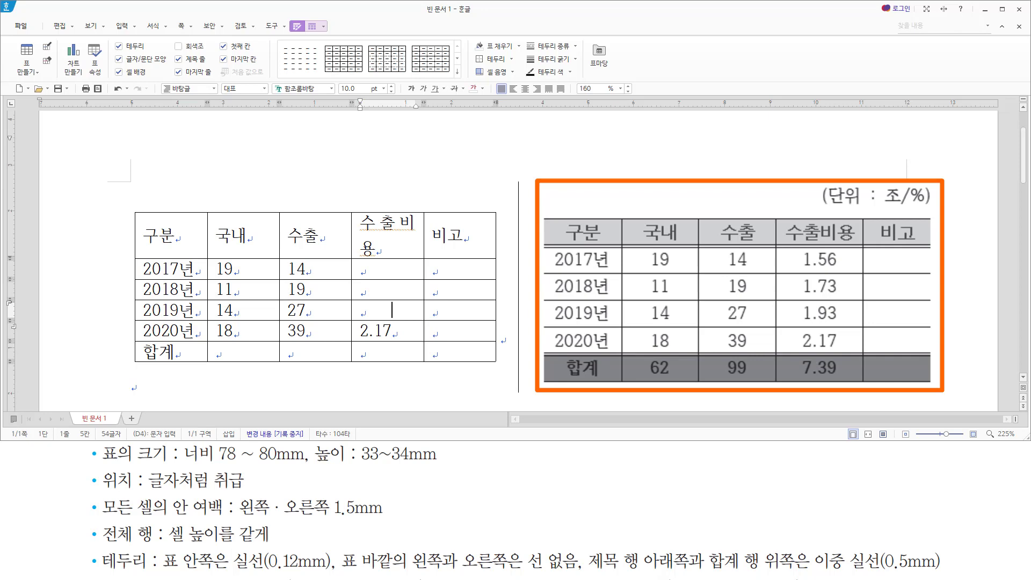
type("1.93")
left_click(361, 290)
type("1.73")
left_click(416, 271)
type("1.56")
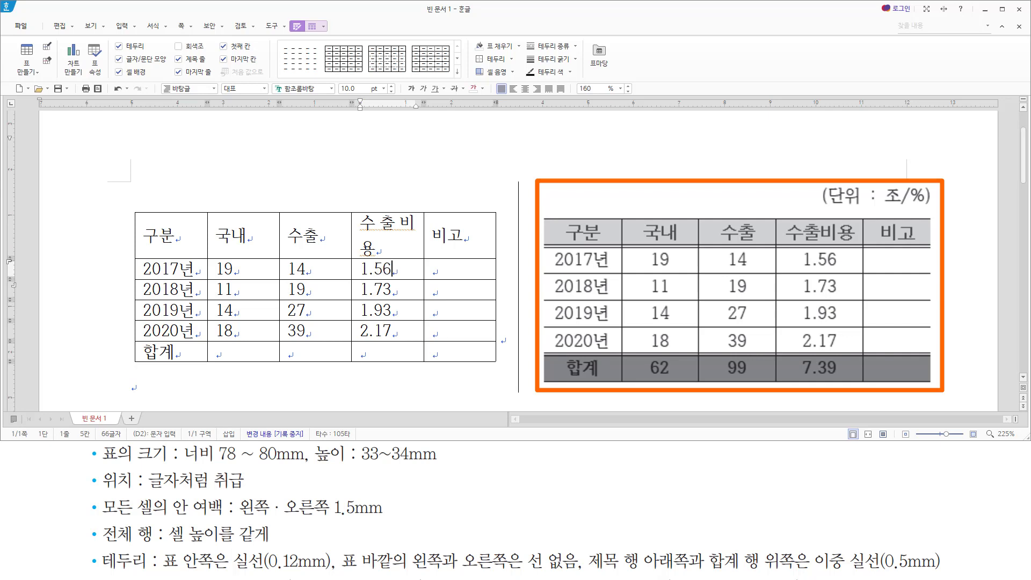
- Add a caption to the table and replace its default text with "(단위 : 조/%)"
key("Hangul")
key("ctrl+n")
key("c")
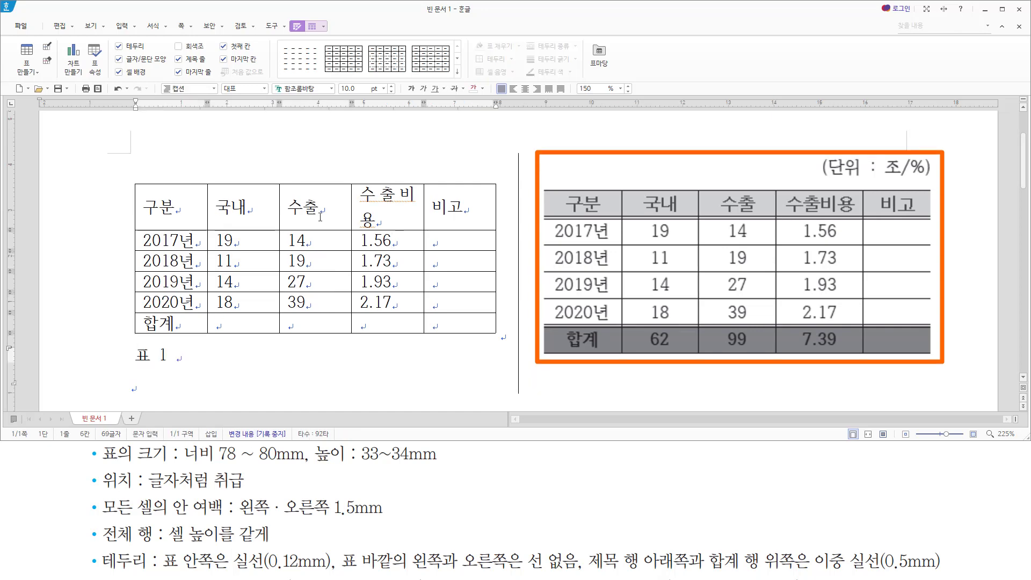
key("shift+Home")
key("F9")
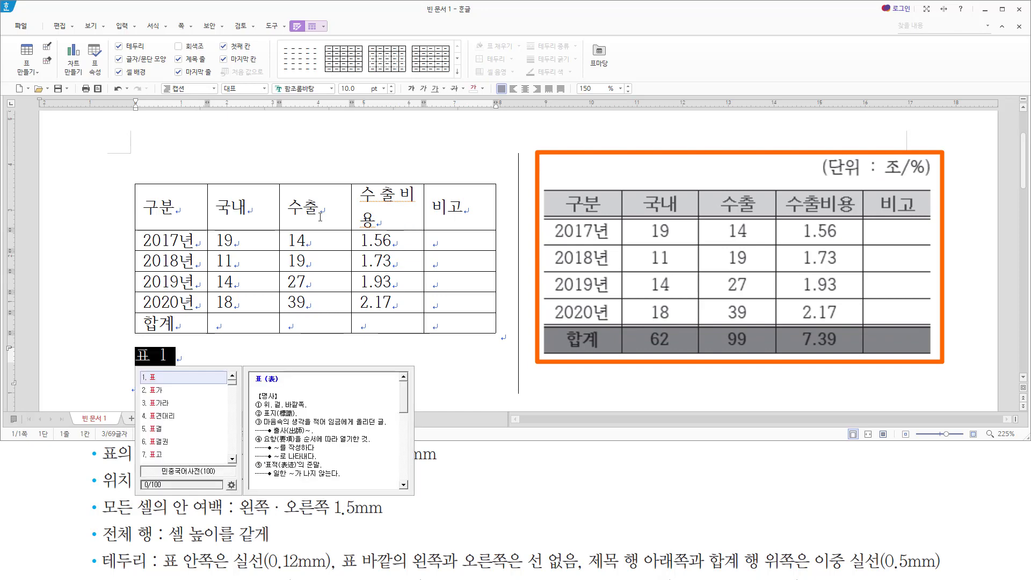
key("Escape")
type("(단위")
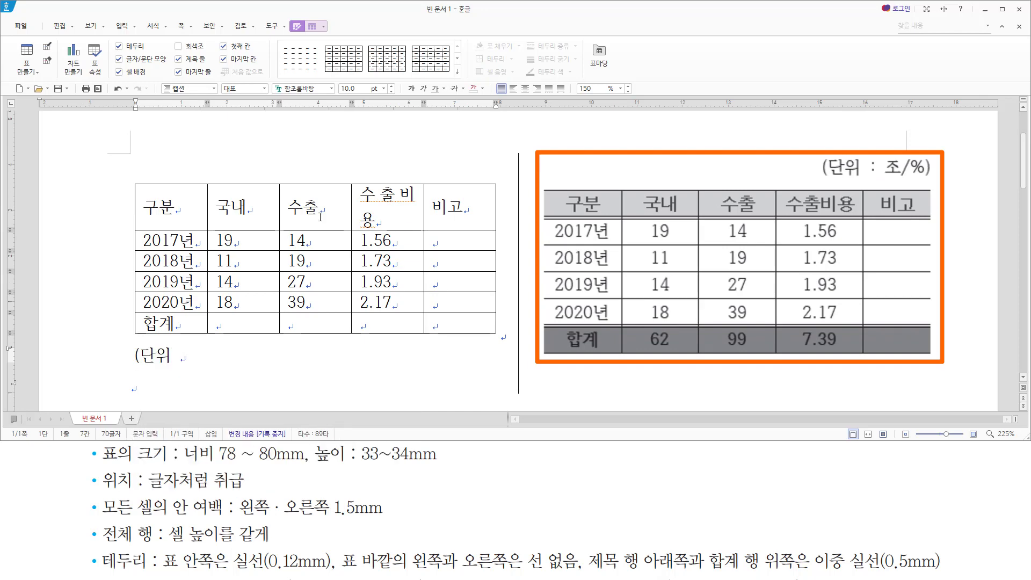
type(" : 조/%")
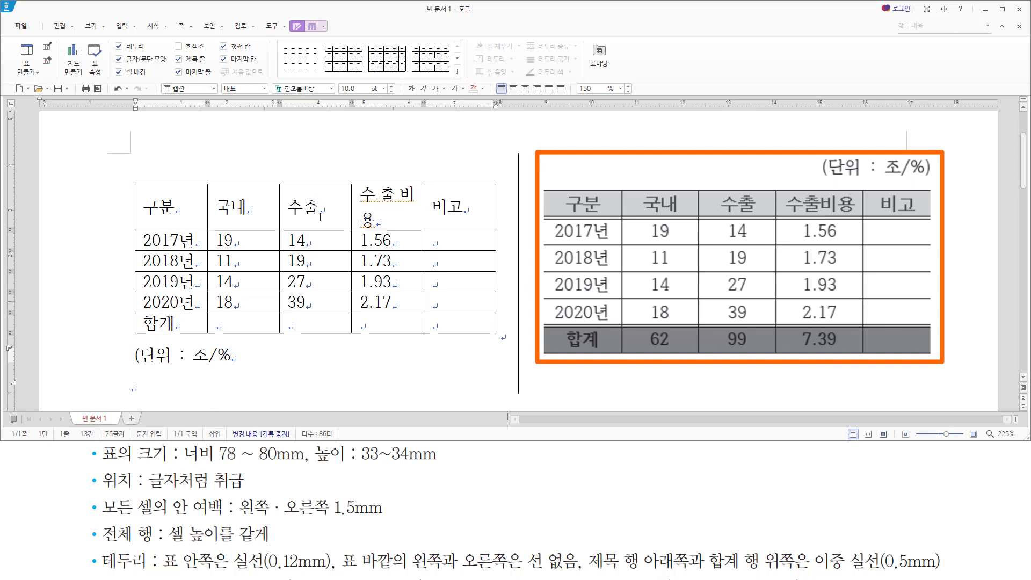
type(")")
- In the table properties, set the left and right inner margins of all cells to 1.5 mm
mouse_move(99, 492)
left_mouse_down()
mouse_move(223, 519)
mouse_move(395, 516)
left_mouse_up()
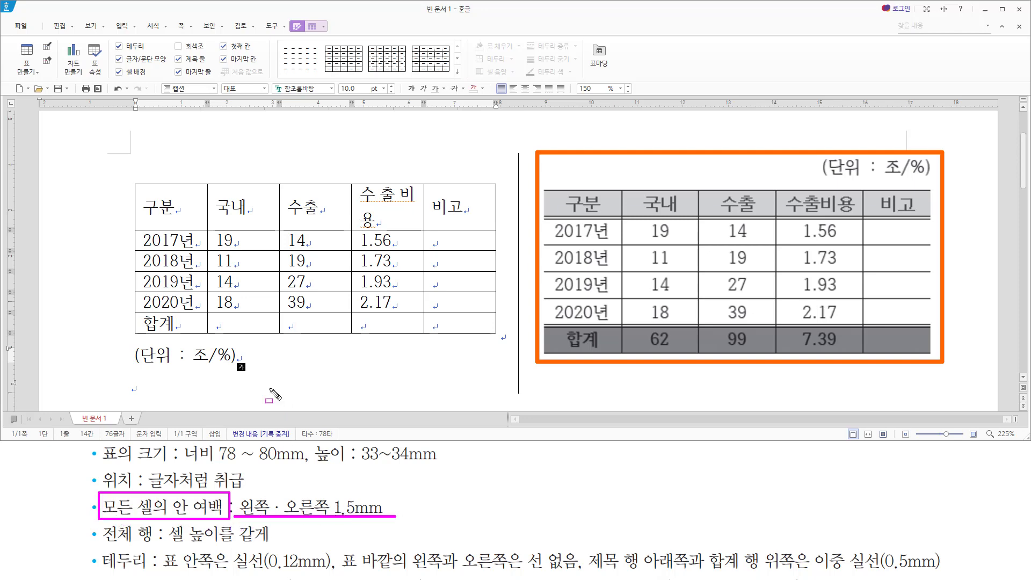
key("Escape")
left_click(264, 325)
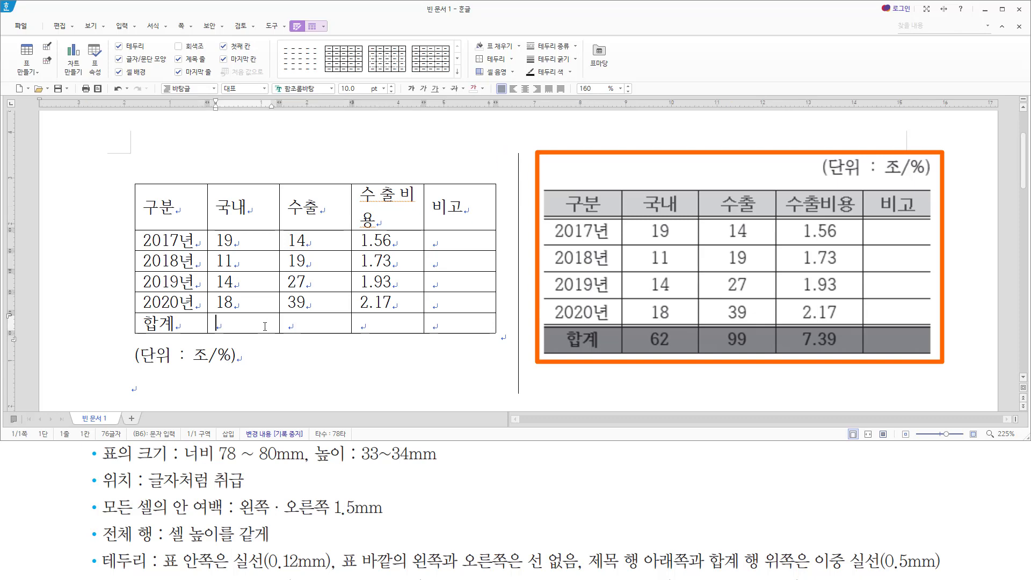
key("ctrl+n")
key("k")
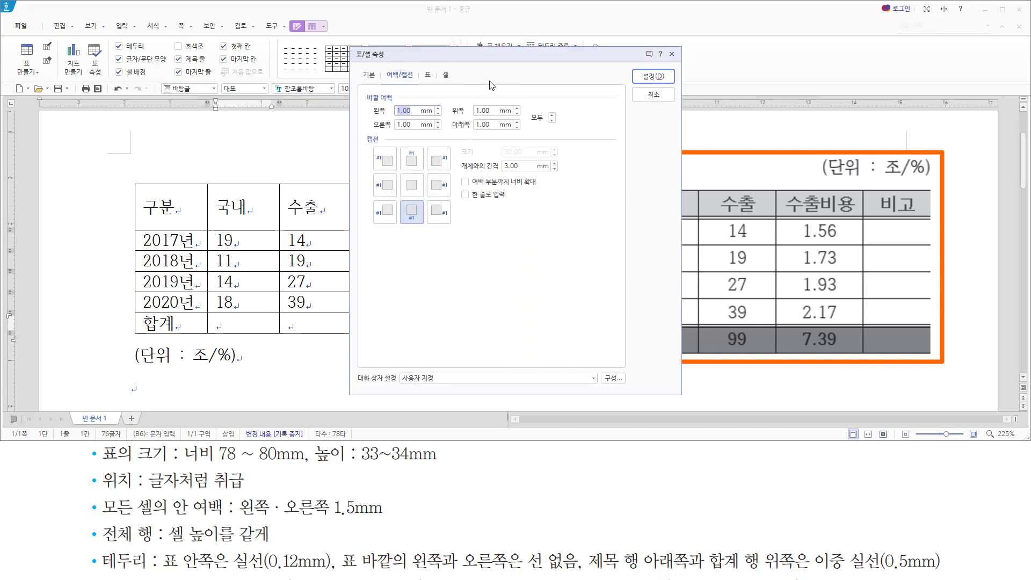
left_click(428, 76)
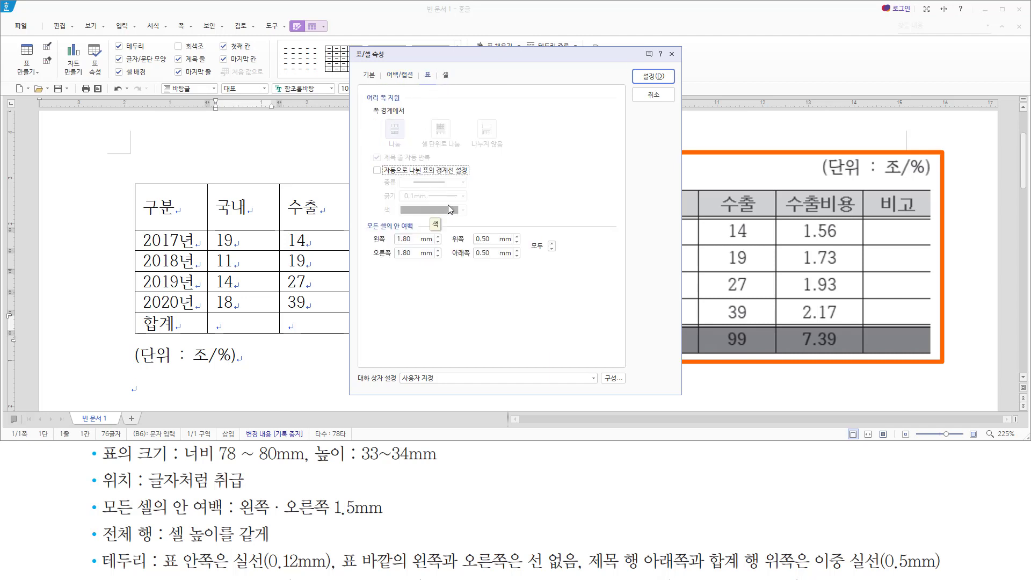
key("alt+l")
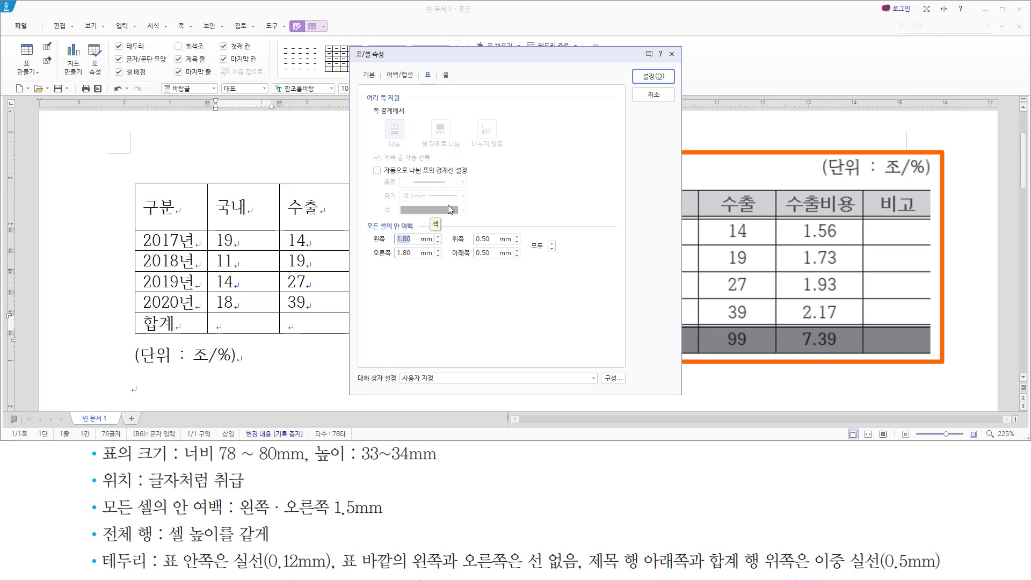
type("1")
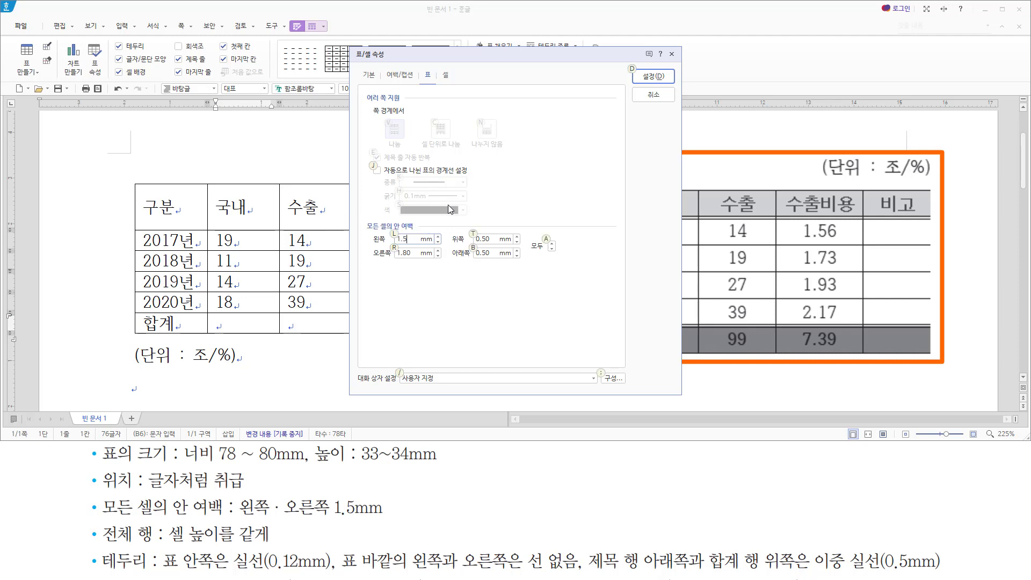
key("Tab")
type("1.5")
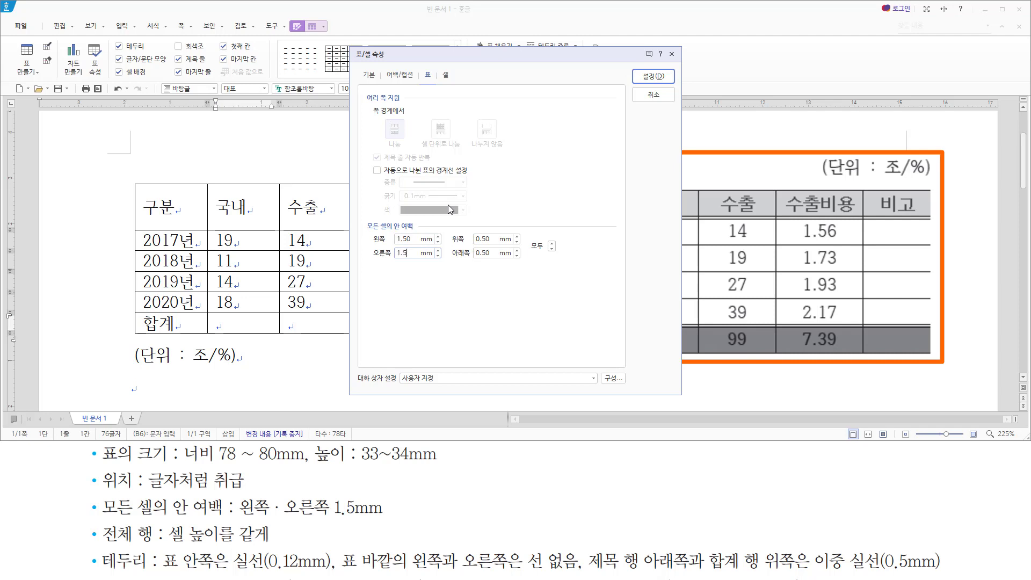
- Place the caption above the table and apply the table property changes
left_click(405, 77)
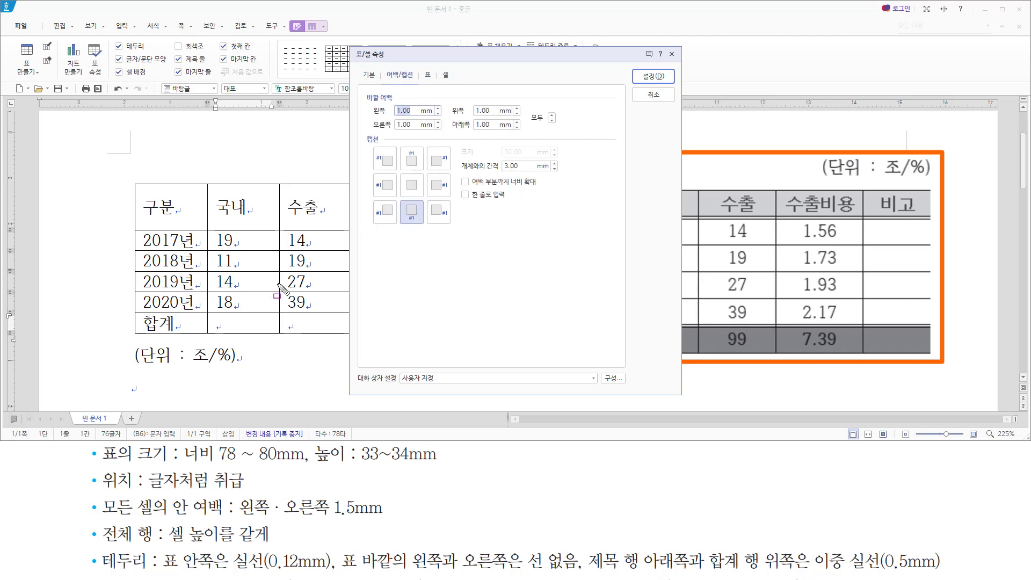
left_click_drag(366, 128, 422, 169)
left_click(412, 159)
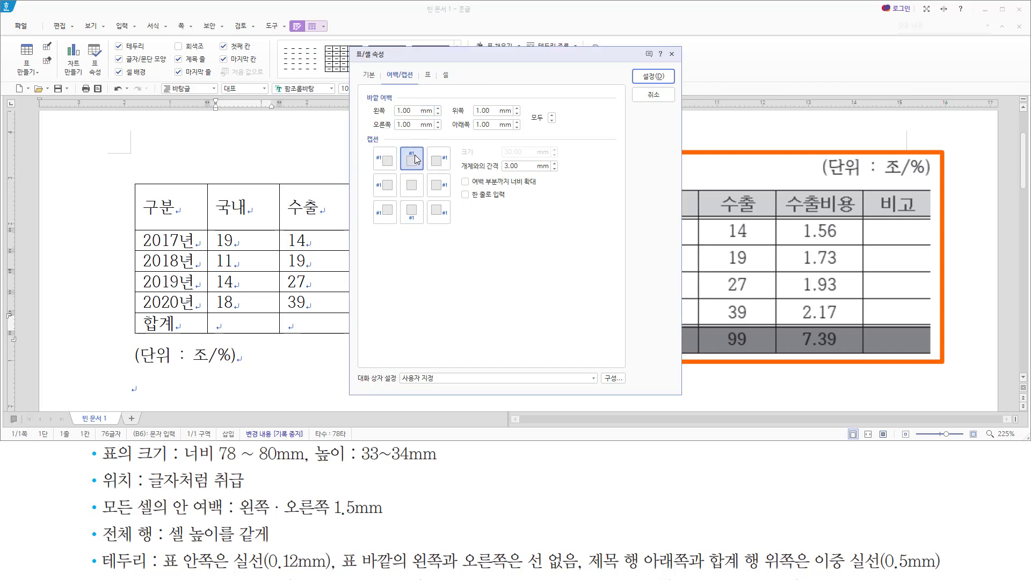
left_click(641, 85)
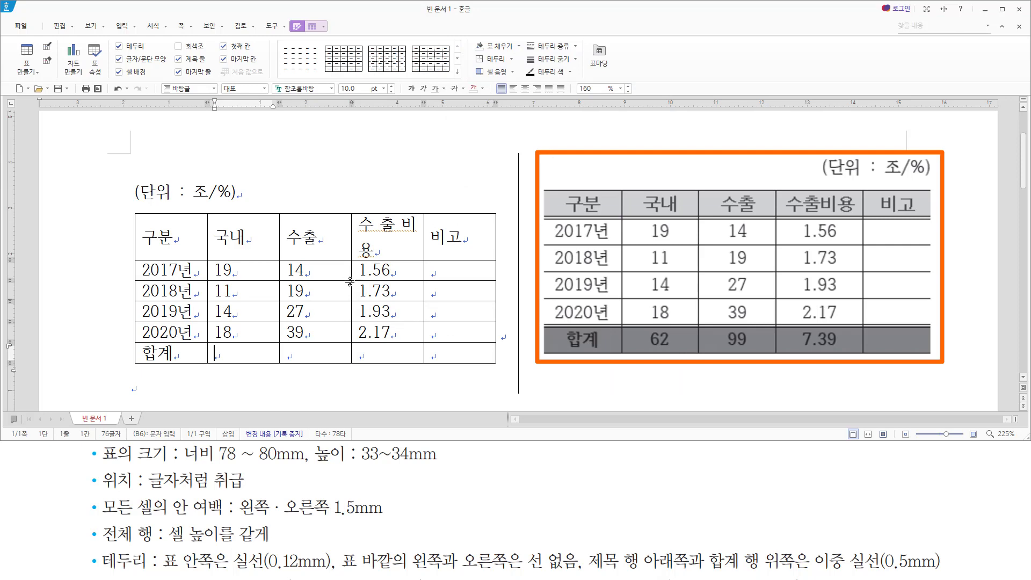
left_click_drag(97, 544, 252, 545)
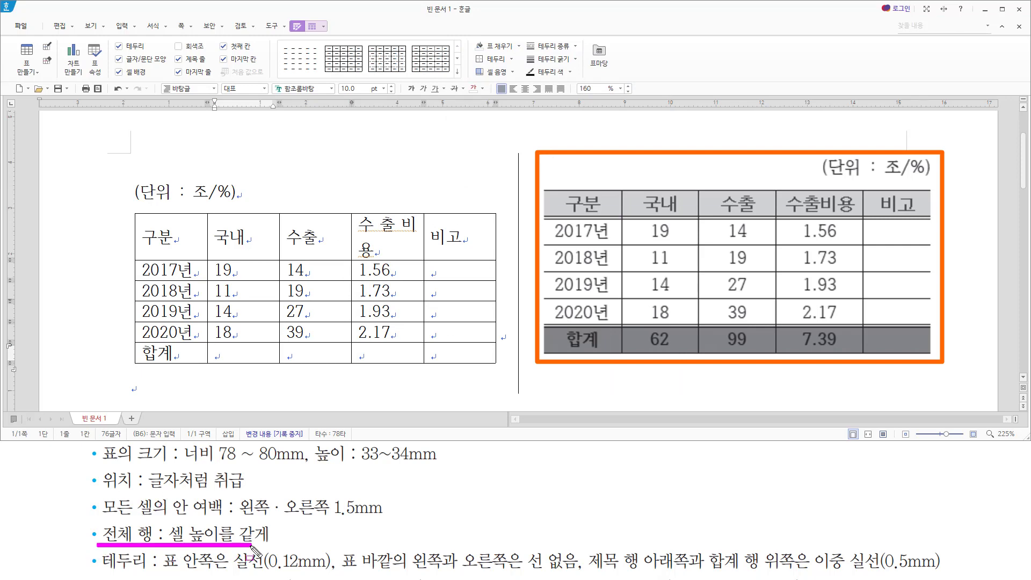
left_click_drag(97, 523, 280, 543)
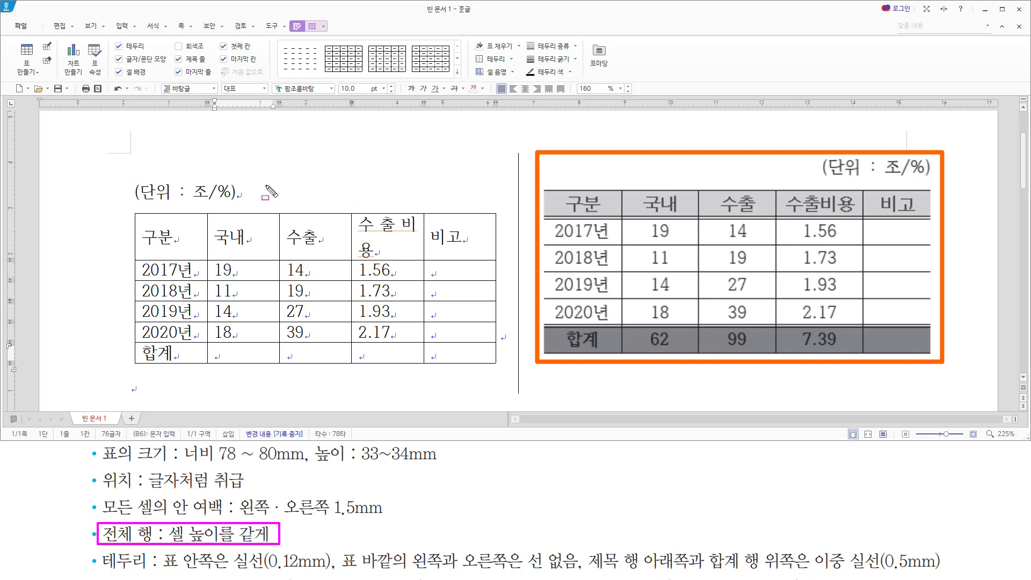
left_click_drag(137, 180, 245, 214)
key("Escape")
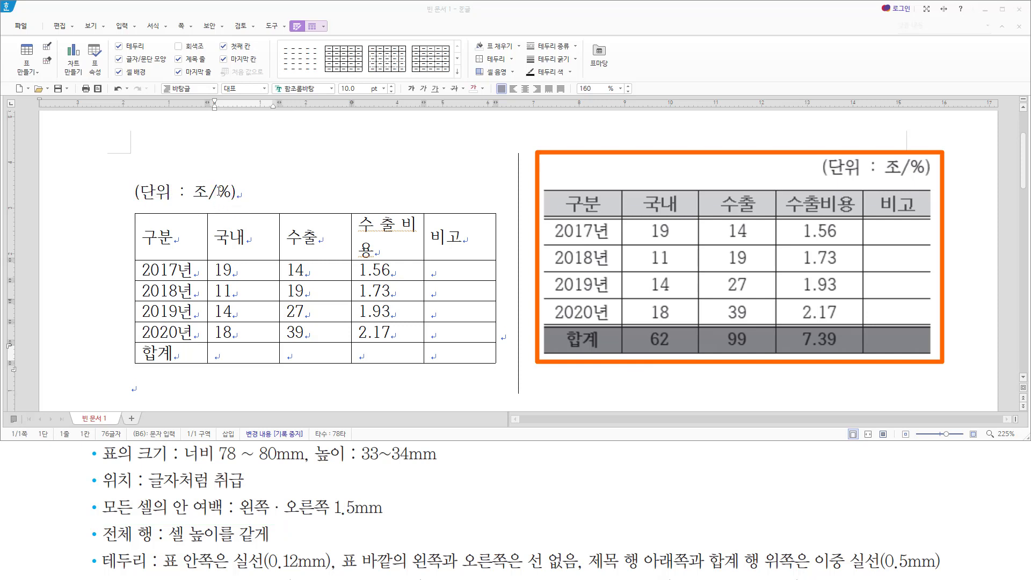
left_click_drag(819, 181, 945, 182)
key("Escape")
- Right-align the "(단위 : 조/%)" caption and return to the first table cell
left_click(180, 191)
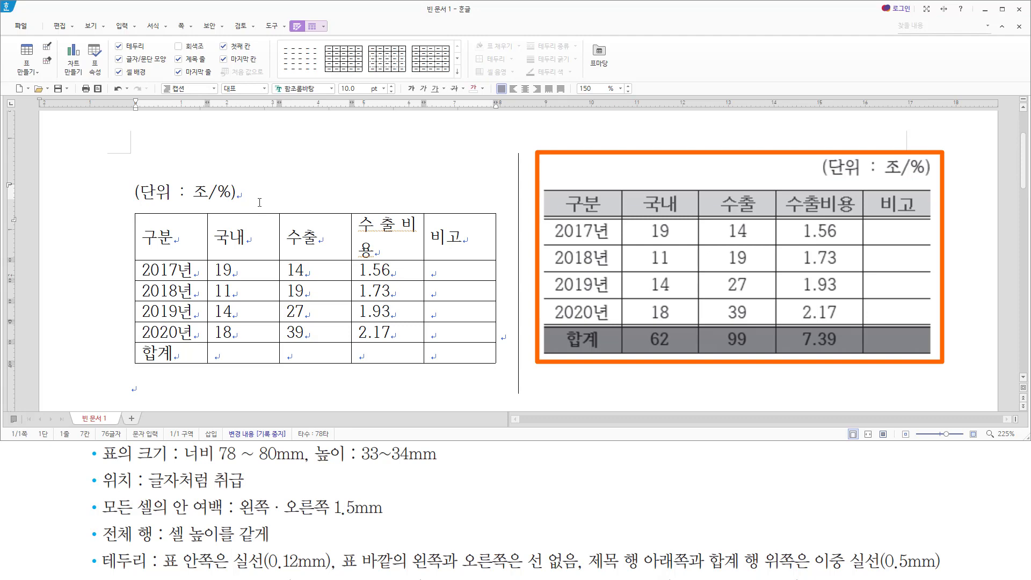
key("ctrl+shift+r")
key("Down")
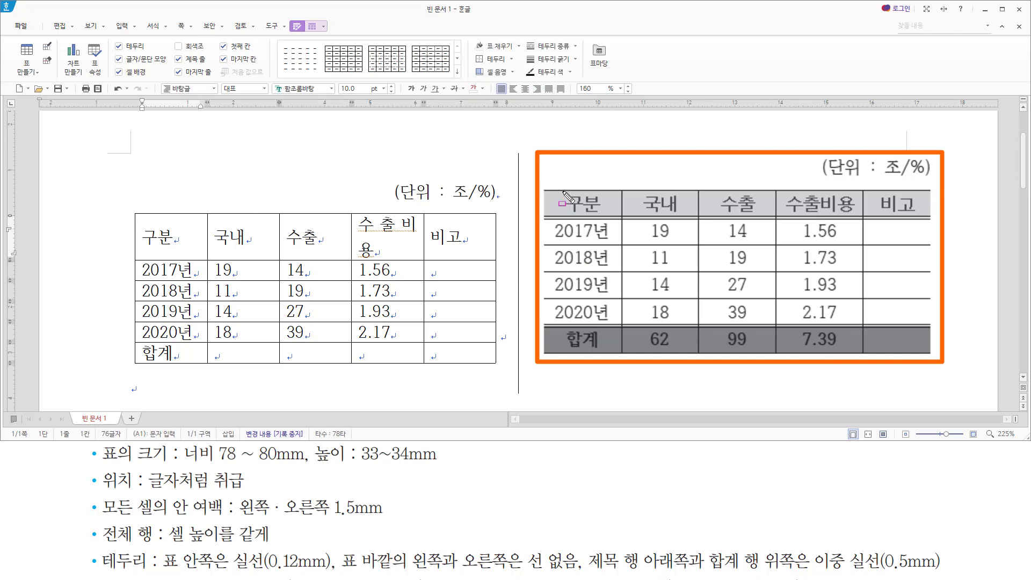
left_click_drag(558, 193, 928, 217)
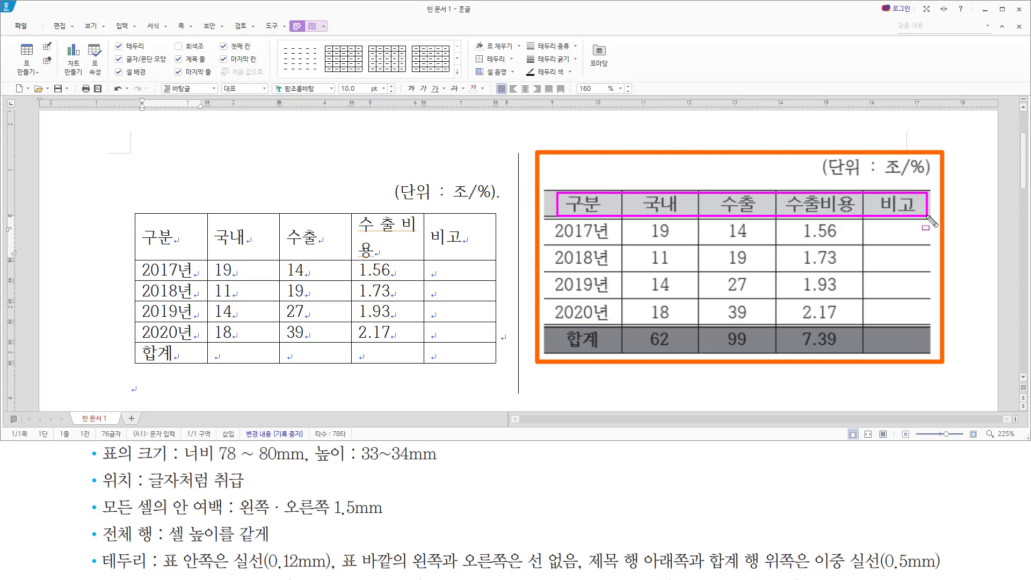
mouse_move(554, 222)
left_mouse_down()
mouse_move(572, 286)
mouse_move(615, 327)
mouse_move(613, 347)
left_mouse_up()
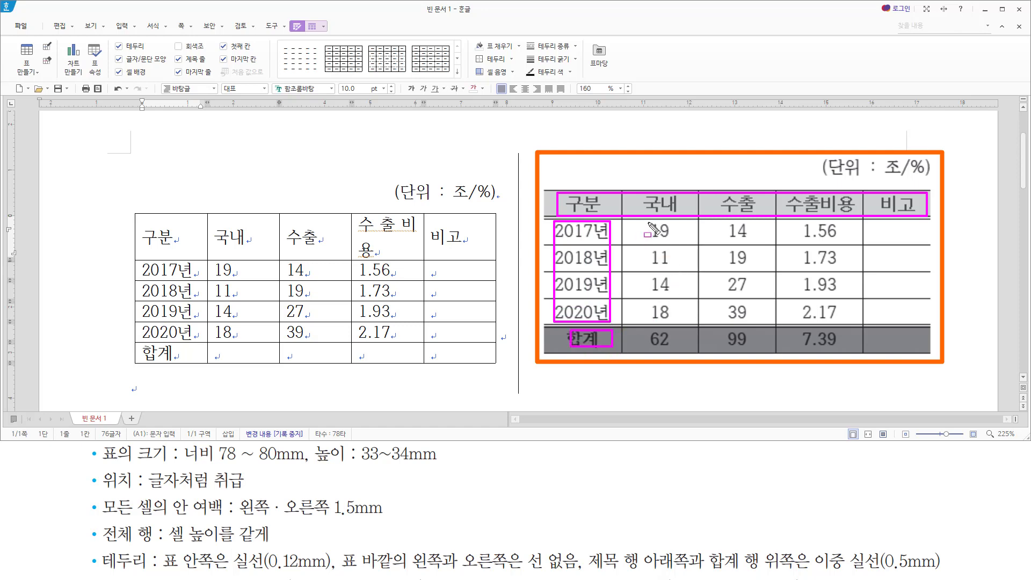
mouse_move(648, 222)
left_mouse_down()
mouse_move(670, 356)
mouse_move(847, 349)
left_mouse_up()
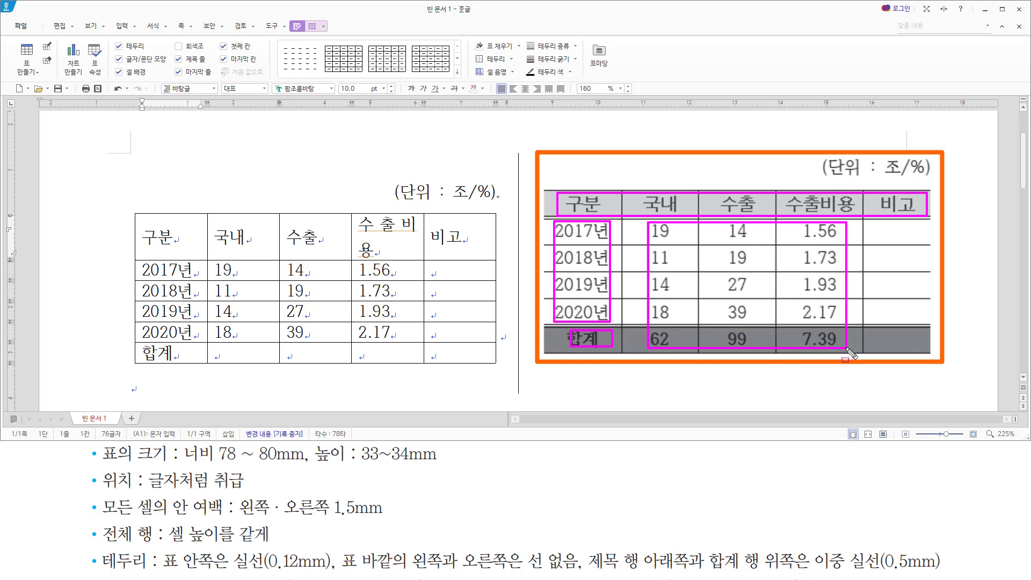
key("Escape")
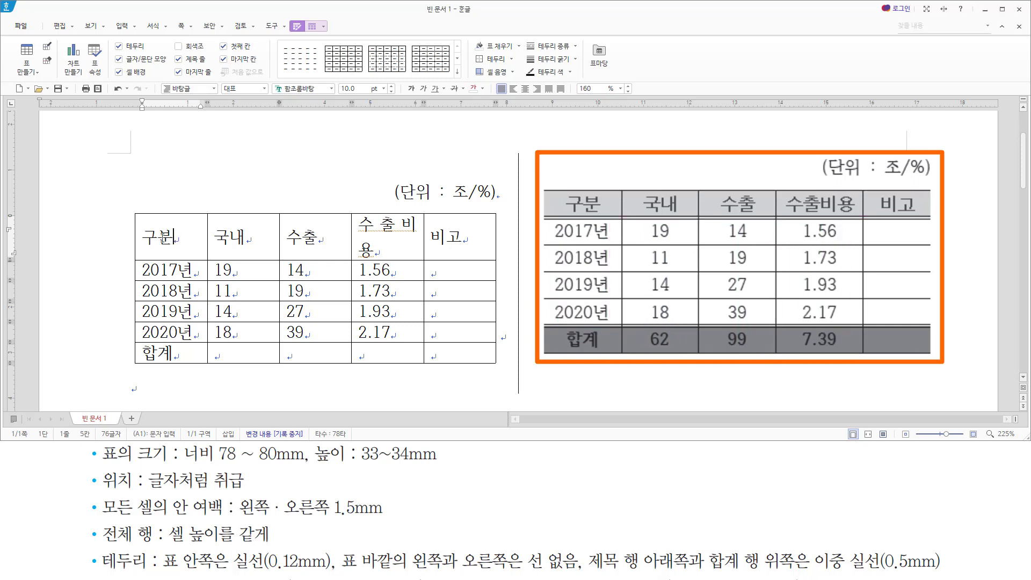
- Center-align the text in all cells of the table
mouse_move(165, 240)
left_mouse_down()
mouse_move(391, 355)
mouse_move(464, 356)
left_mouse_up()
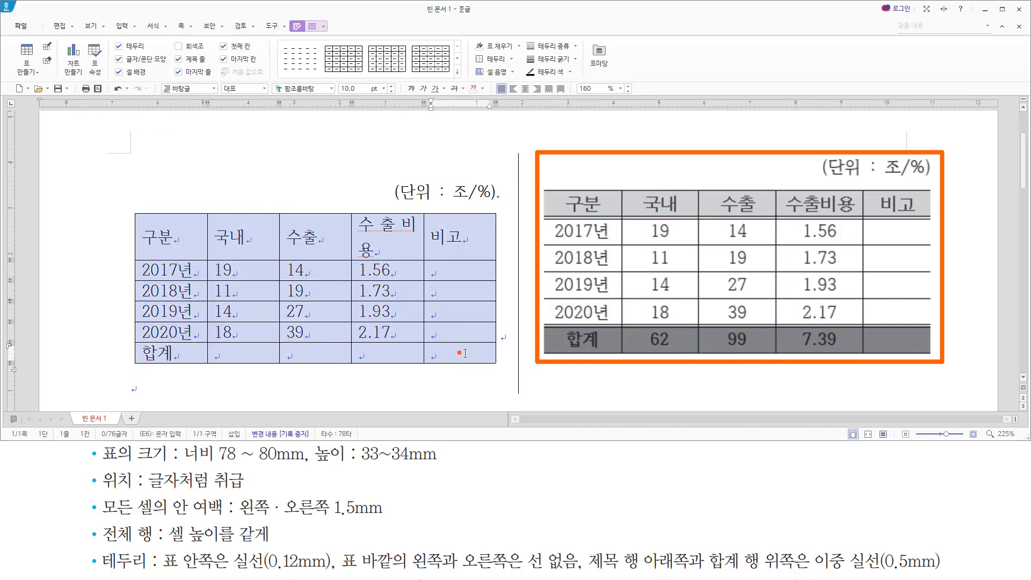
key("ctrl+shift+c")
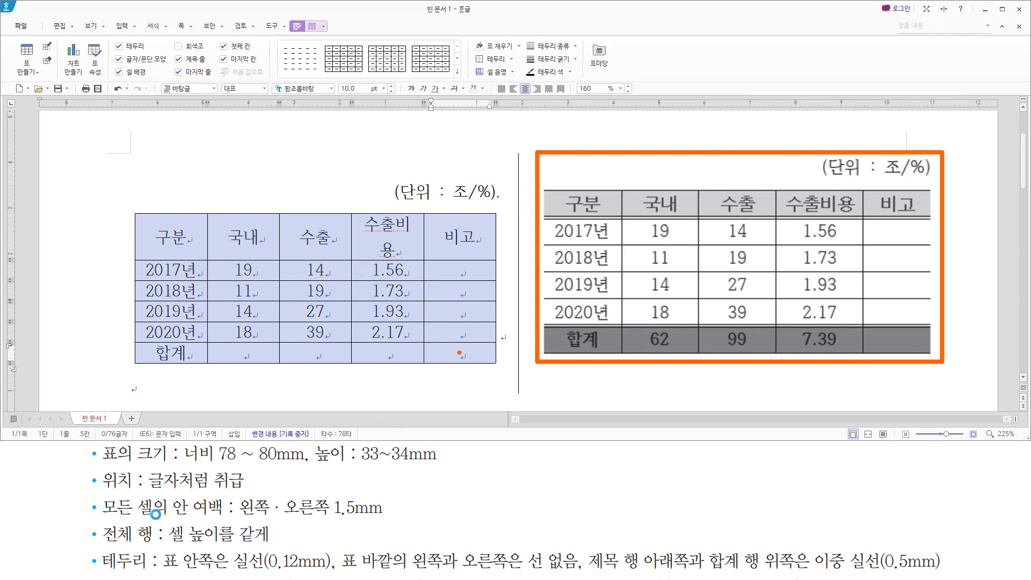
mouse_move(101, 545)
left_mouse_down()
mouse_move(154, 574)
mouse_move(333, 572)
mouse_move(334, 556)
left_mouse_up()
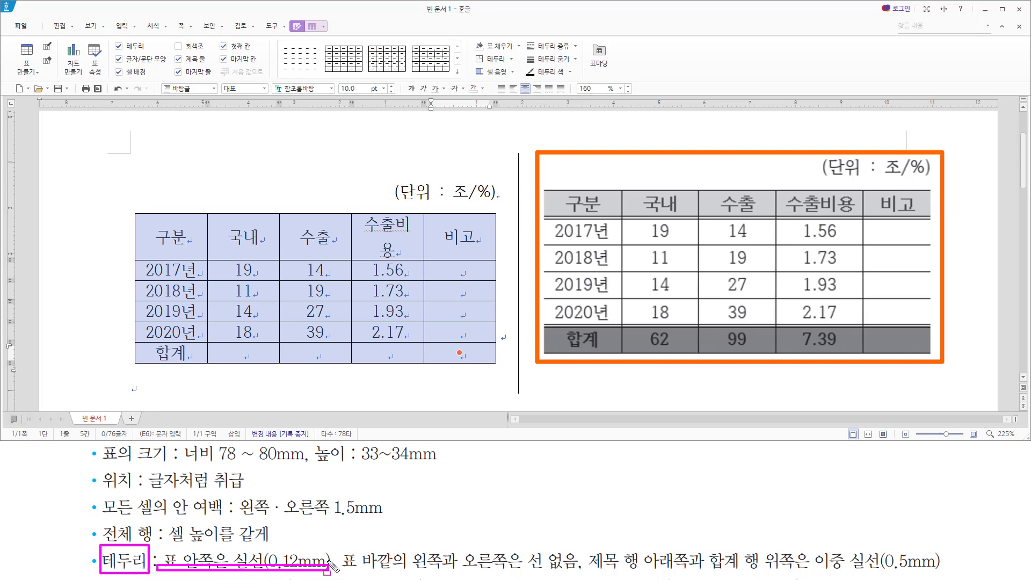
mouse_move(159, 562)
left_mouse_down()
mouse_move(385, 572)
mouse_move(423, 556)
mouse_move(459, 574)
mouse_move(577, 573)
left_mouse_up()
mouse_move(533, 184)
left_mouse_down()
mouse_move(564, 307)
mouse_move(564, 368)
left_mouse_up()
left_click_drag(922, 184, 940, 357)
mouse_move(591, 572)
left_mouse_down()
mouse_move(870, 575)
mouse_move(961, 555)
mouse_move(946, 549)
left_mouse_up()
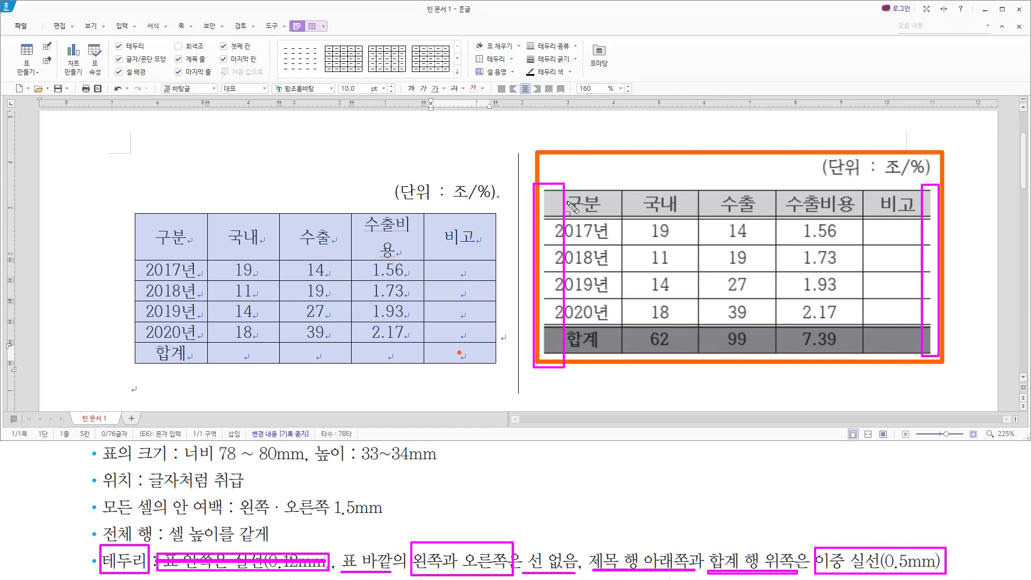
key("e")
left_click_drag(544, 215, 935, 226)
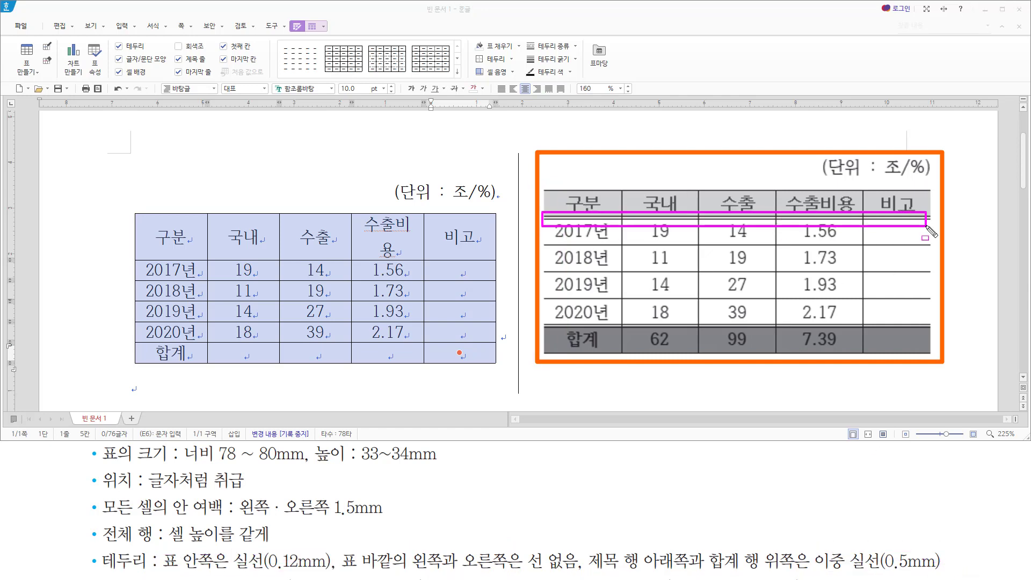
left_click_drag(544, 320, 940, 334)
key("Escape")
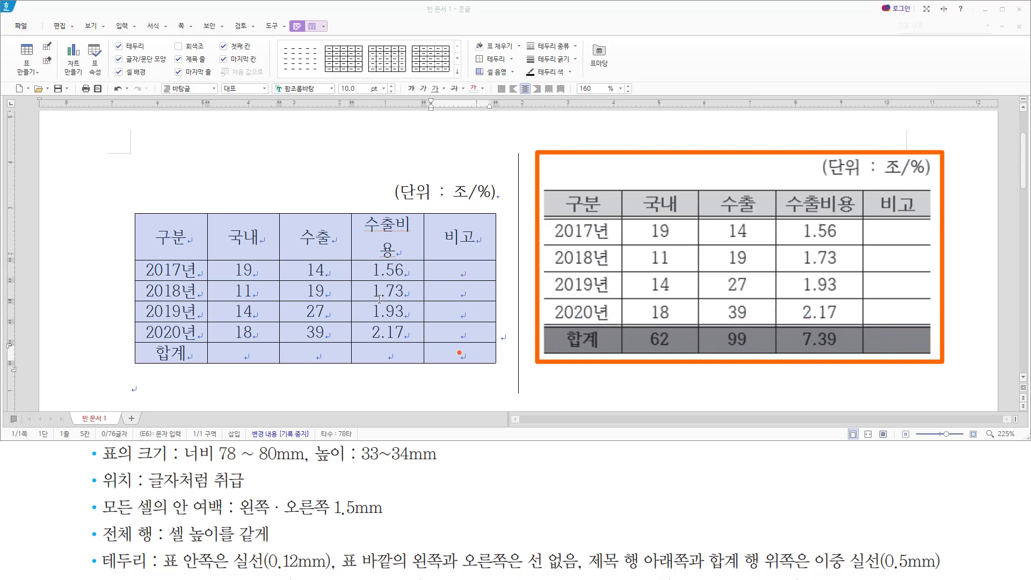
- Remove the left and right outer borders of the whole table by setting their line type to none
left_click(528, 16)
key("l")
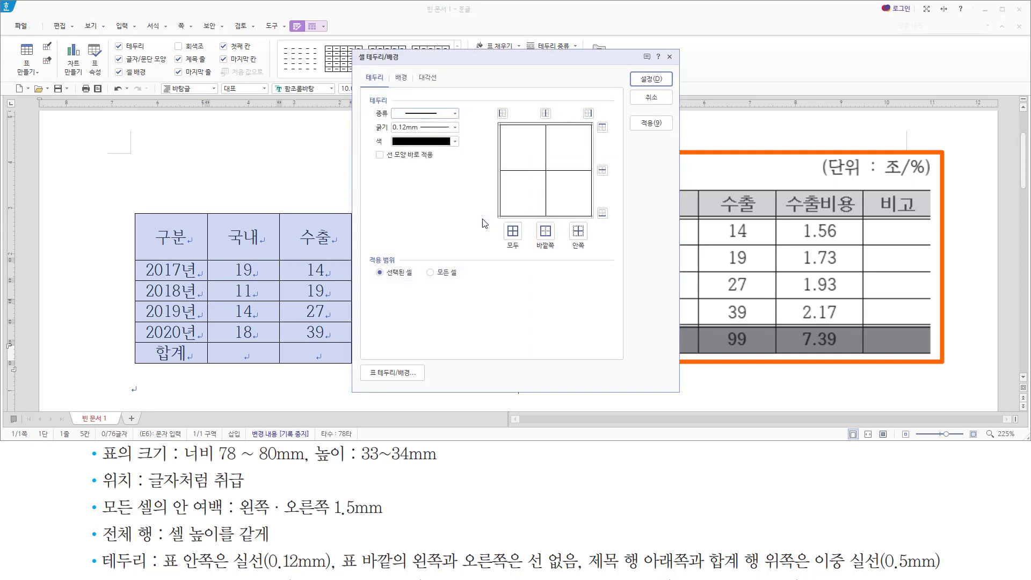
left_click(427, 115)
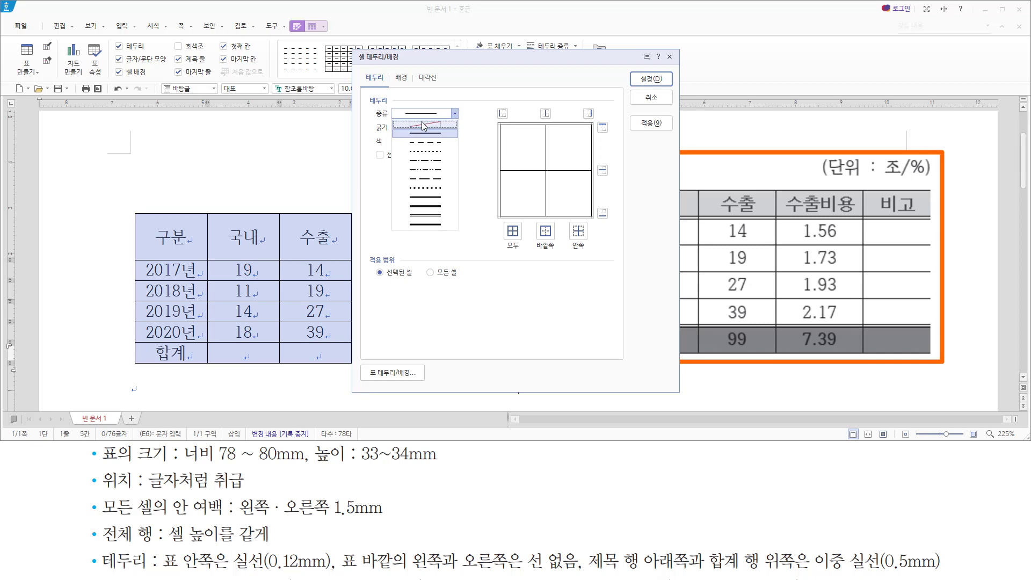
left_click(424, 123)
left_click(503, 114)
left_click(588, 114)
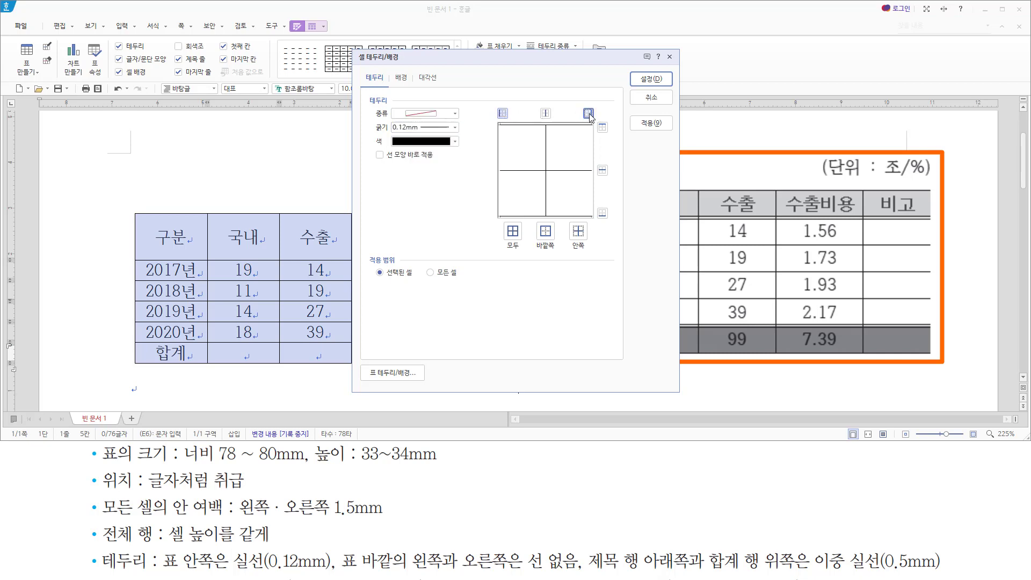
left_click(666, 83)
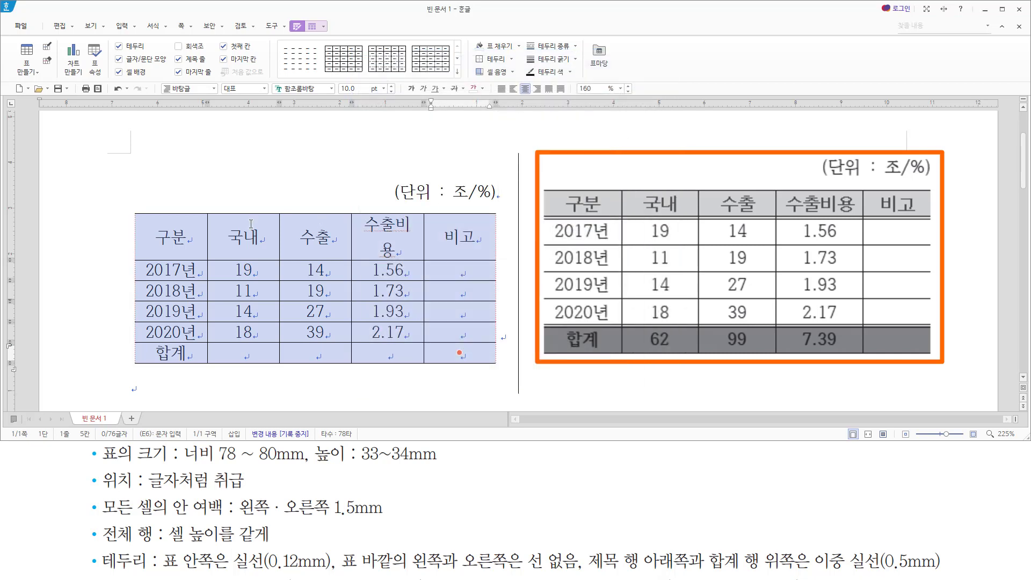
- Apply 0.5 mm double solid lines to the top and bottom borders of the block of 2017년 to 2020년 rows
left_click_drag(191, 267, 463, 336)
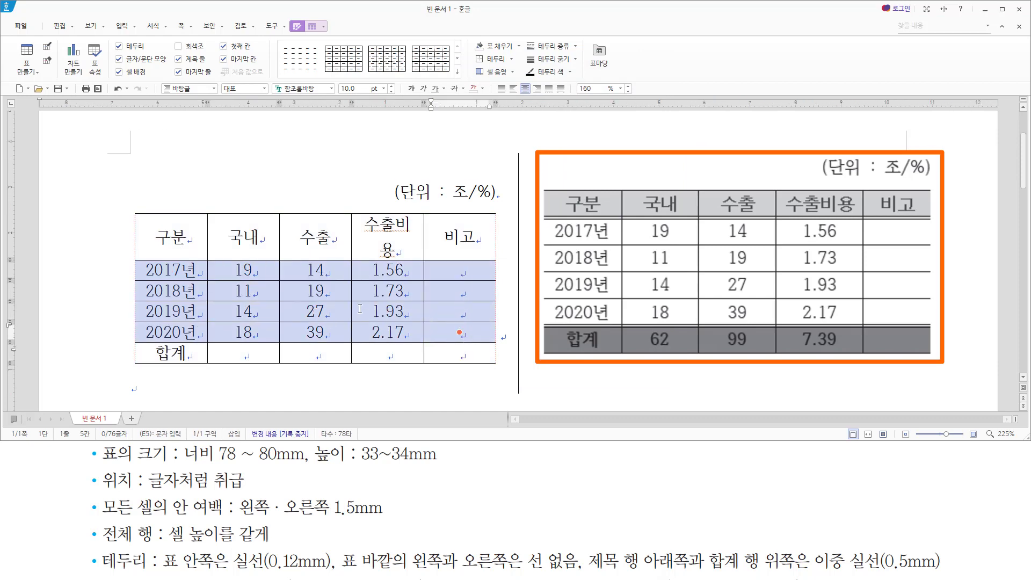
key("l")
left_click(424, 113)
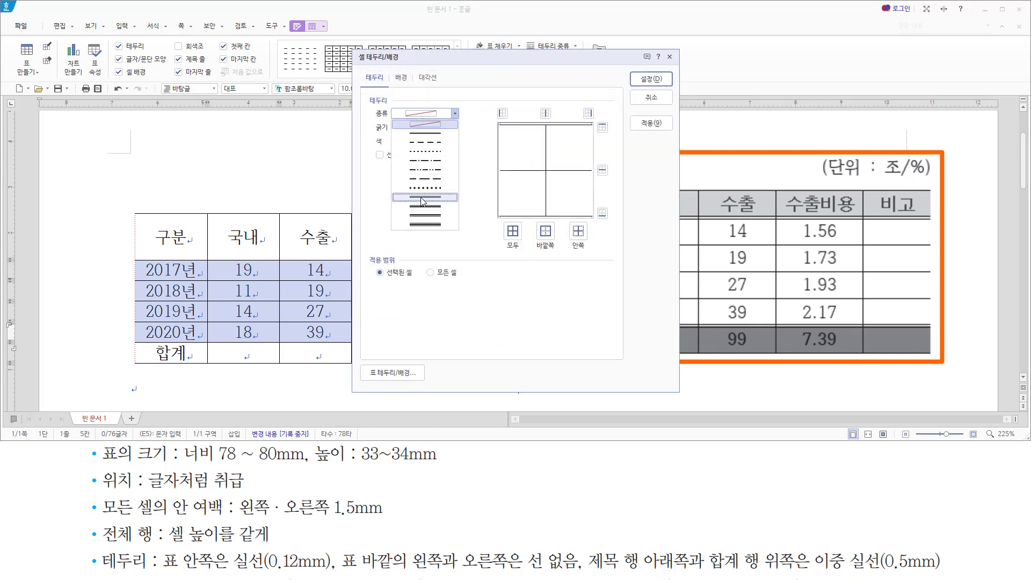
left_click(423, 202)
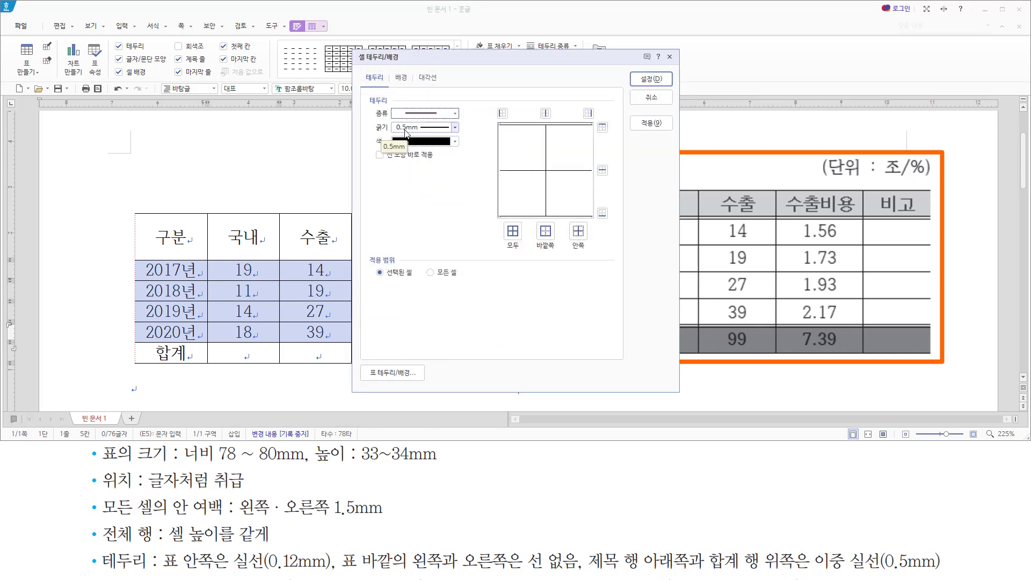
left_click(601, 128)
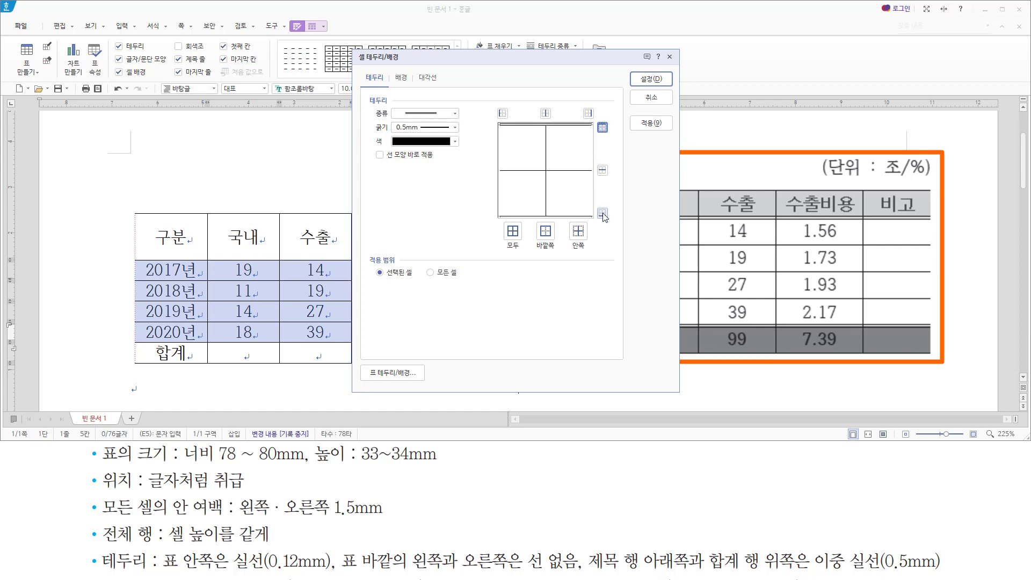
left_click(602, 213)
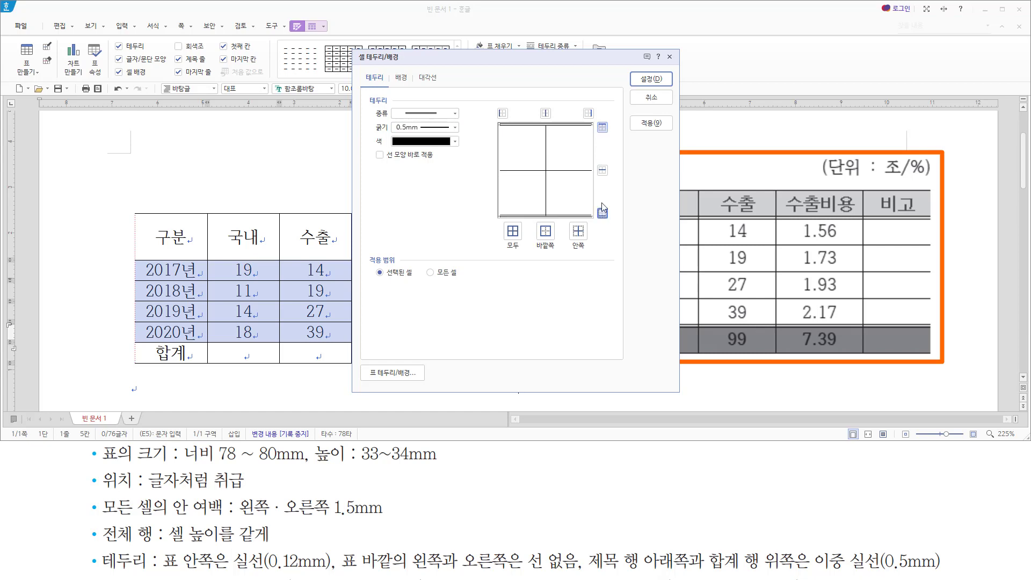
left_click(651, 79)
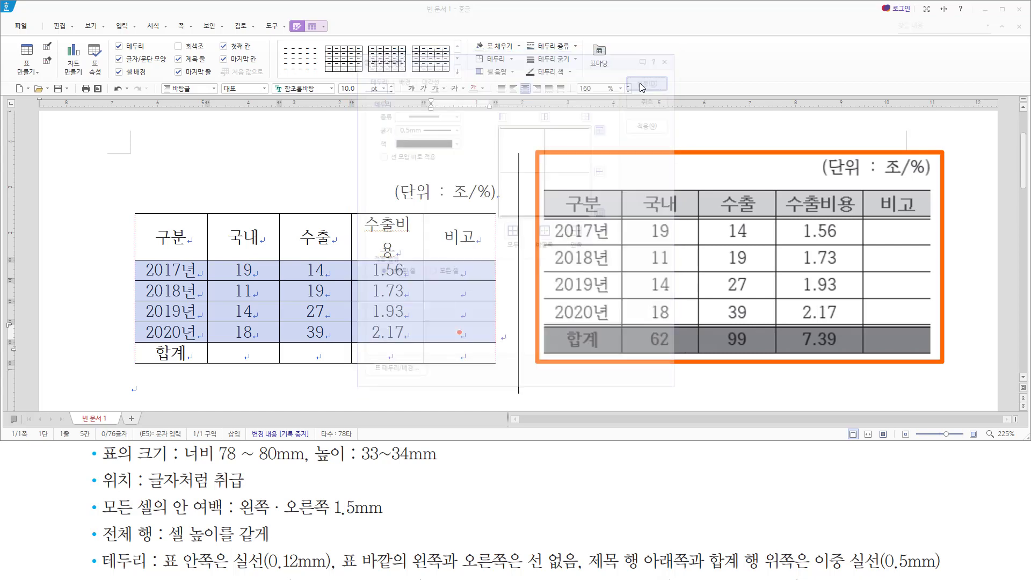
left_click(377, 237)
key("F5")
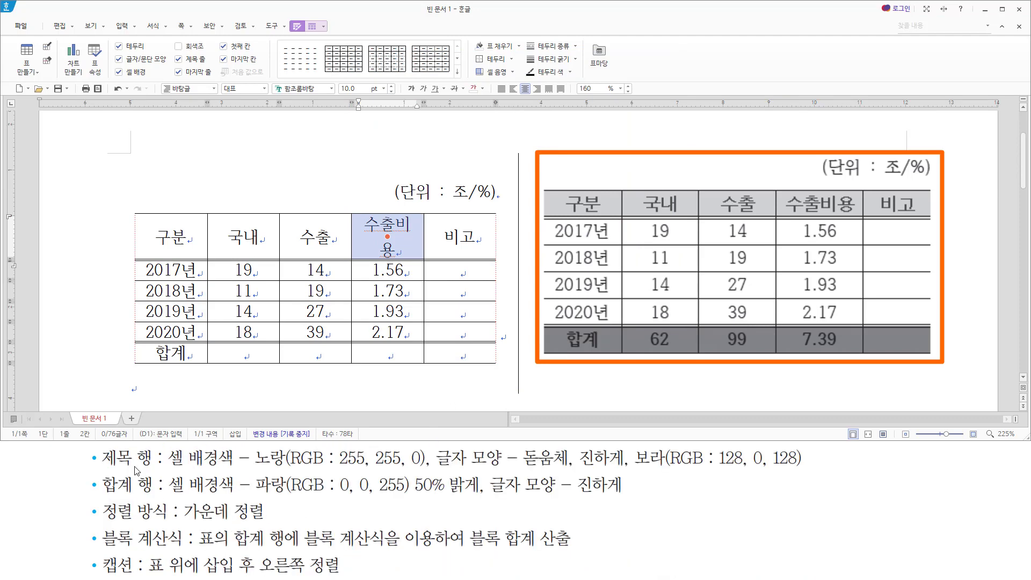
mouse_move(100, 447)
left_mouse_down()
mouse_move(155, 469)
mouse_move(809, 469)
left_mouse_up()
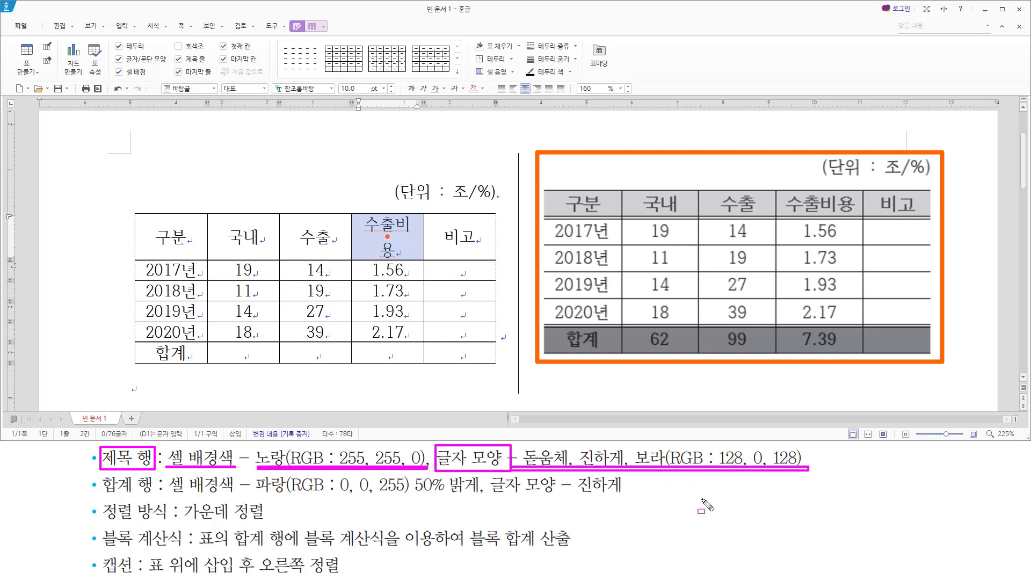
key("Escape")
key("F5")
key("F5")
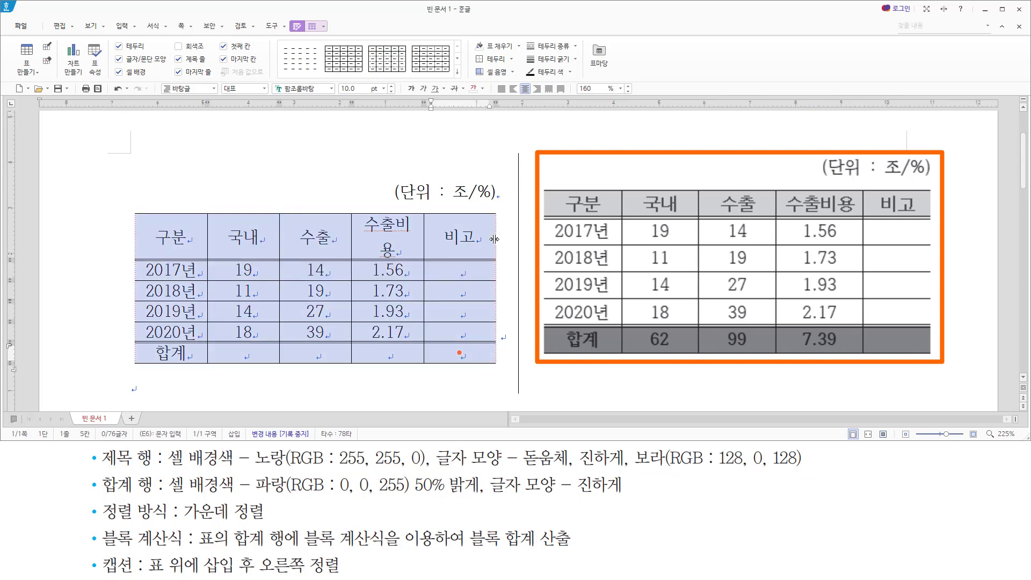
- Fill the title row's cells with yellow (RGB 255, 255, 0) from the 오피스 colour theme
left_click_drag(493, 239, 170, 236)
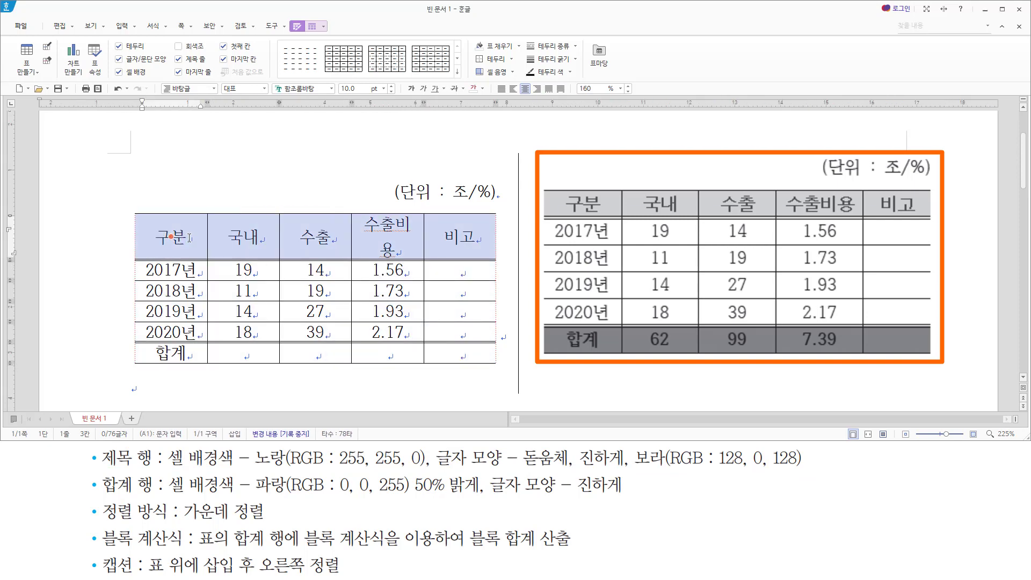
key("c")
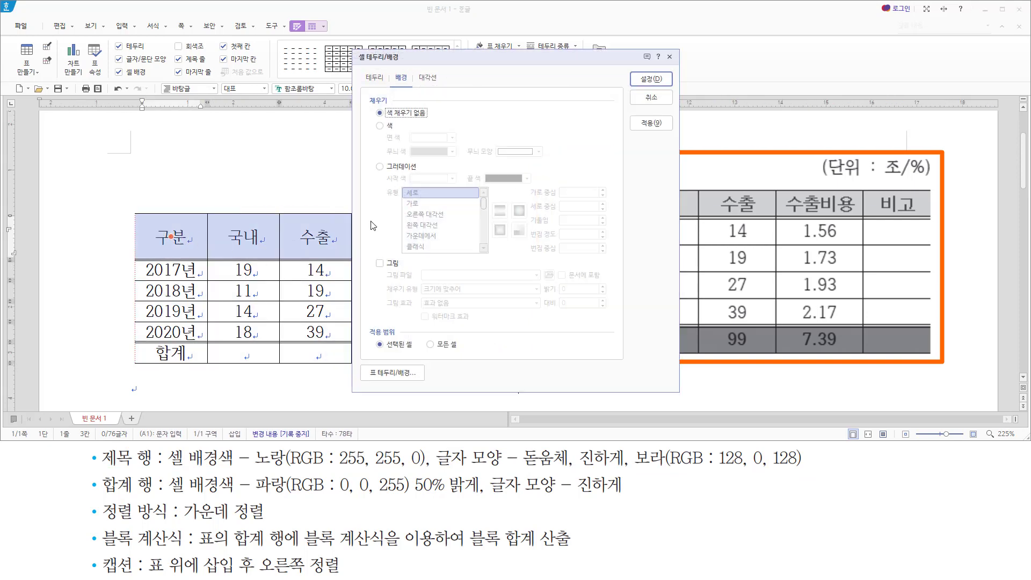
left_click(387, 126)
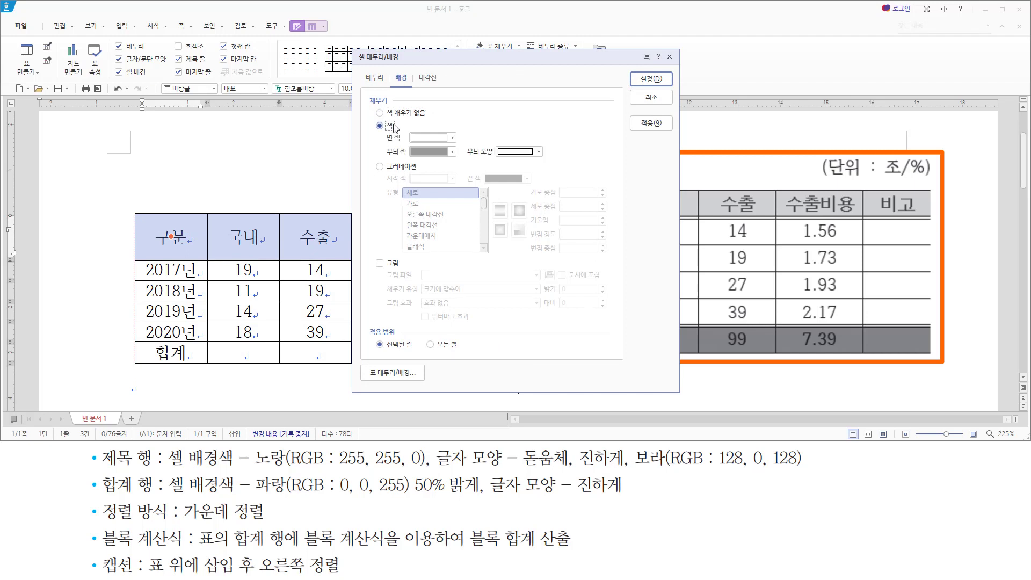
left_click(453, 138)
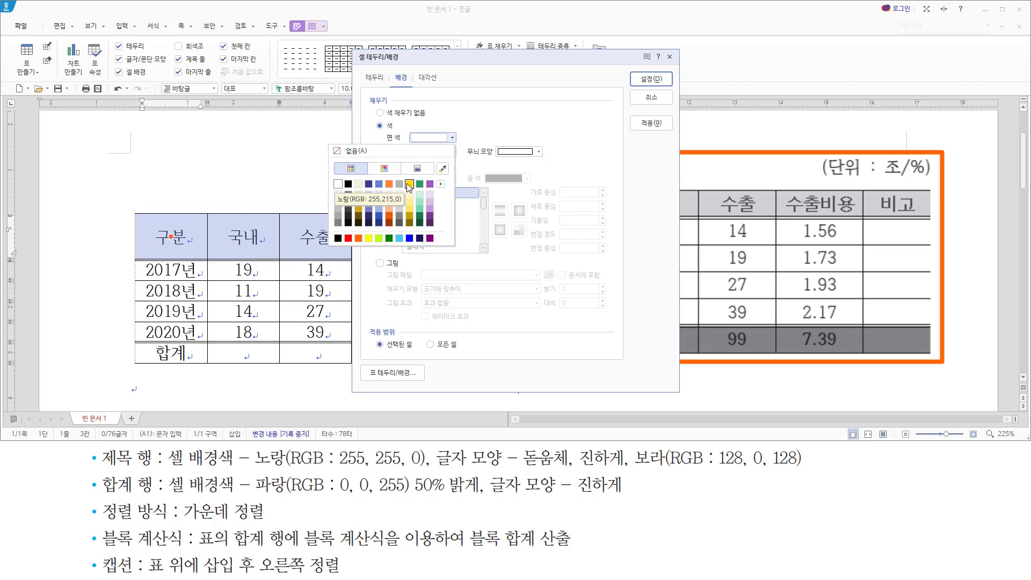
left_click(441, 184)
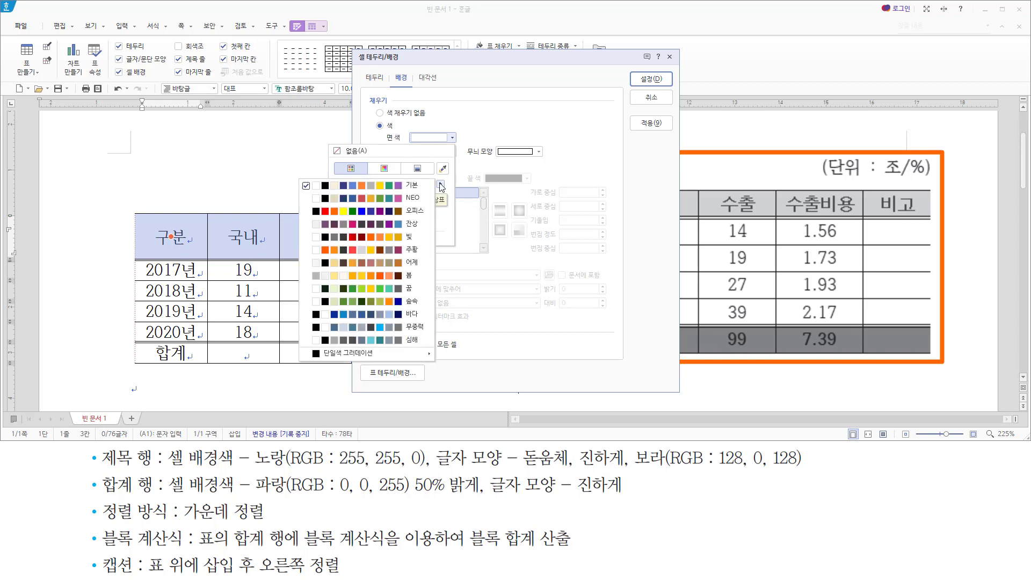
left_click(413, 211)
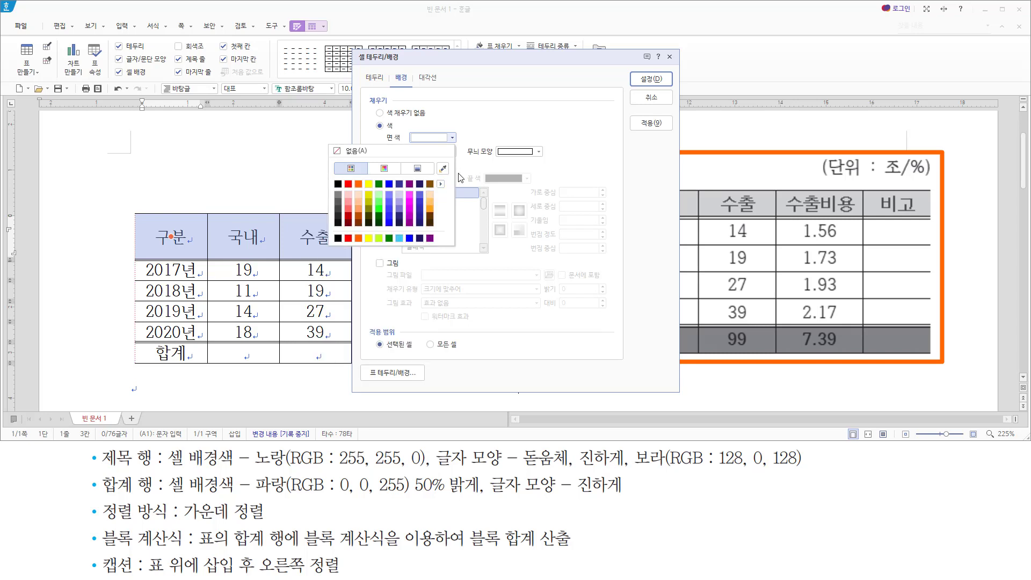
left_click(470, 138)
left_click(453, 138)
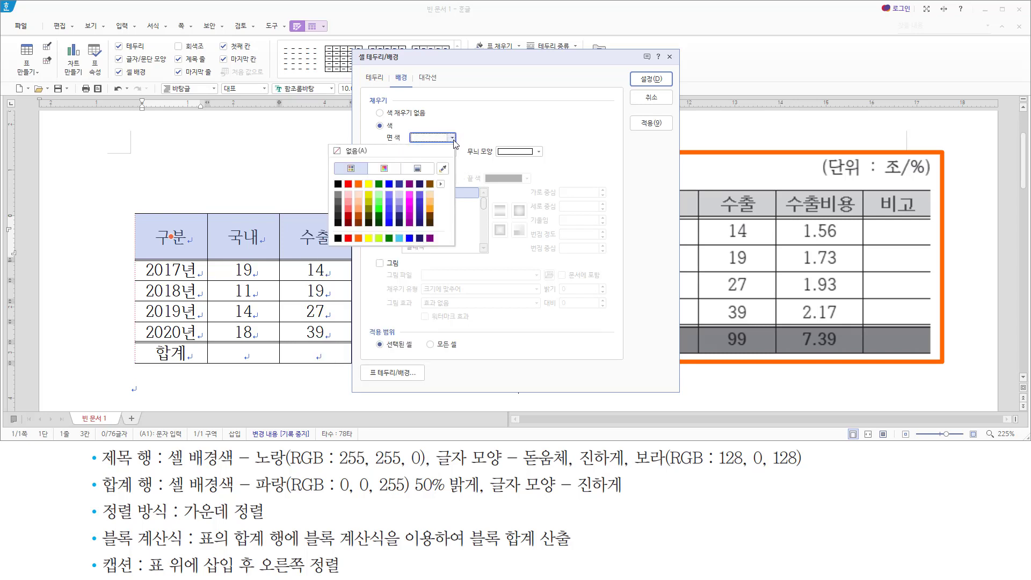
left_click(369, 186)
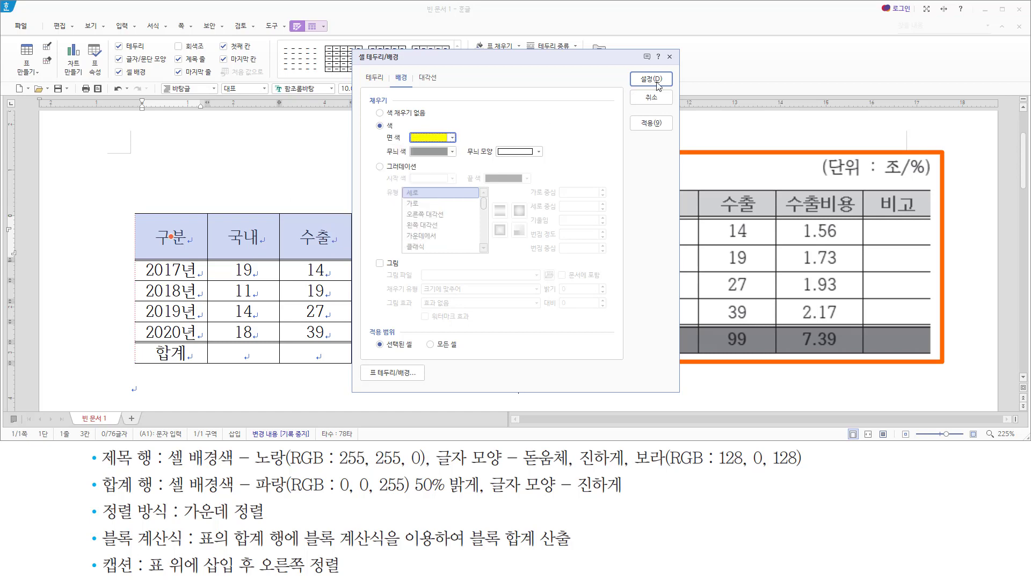
left_click(652, 79)
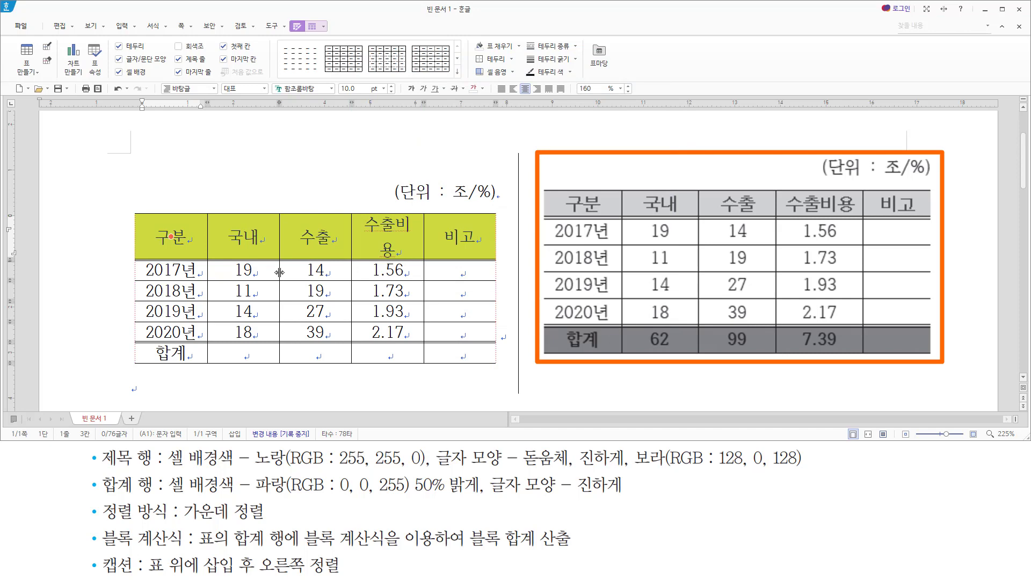
- In the title row's character shape settings, set the font to 돋움체 and make the text bold
key("alt+l")
type("돋ㅇ")
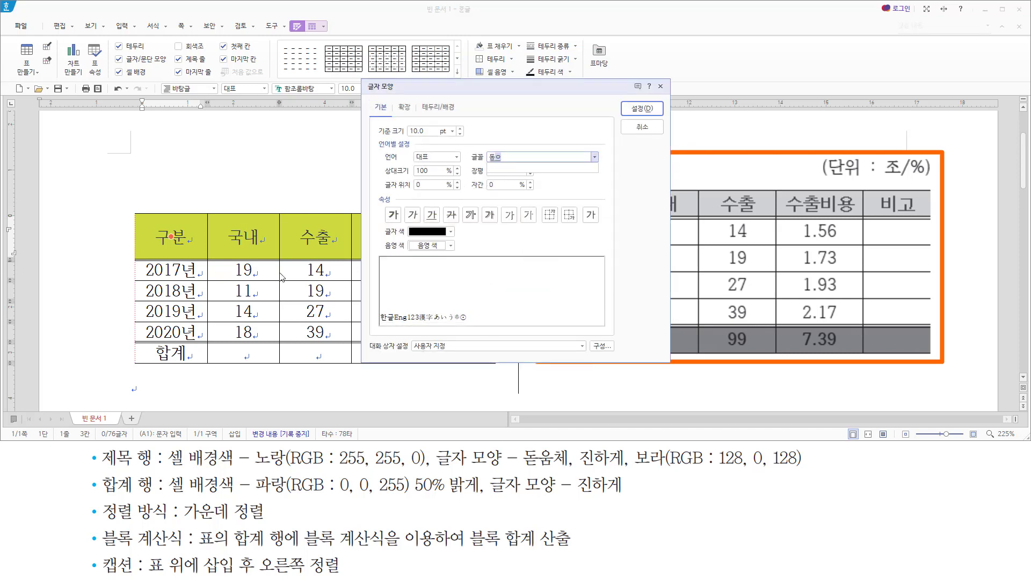
type("움체")
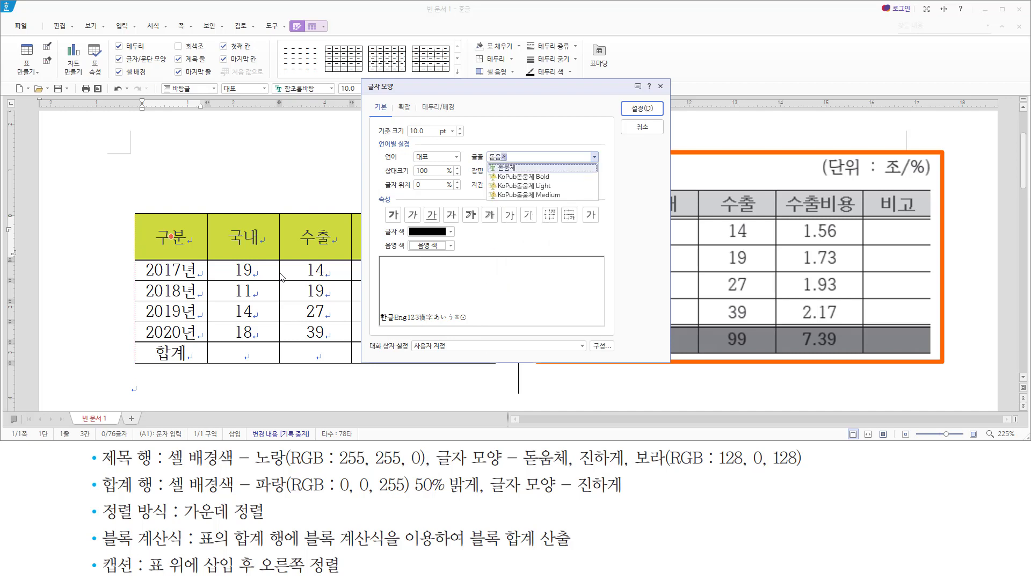
key("Return")
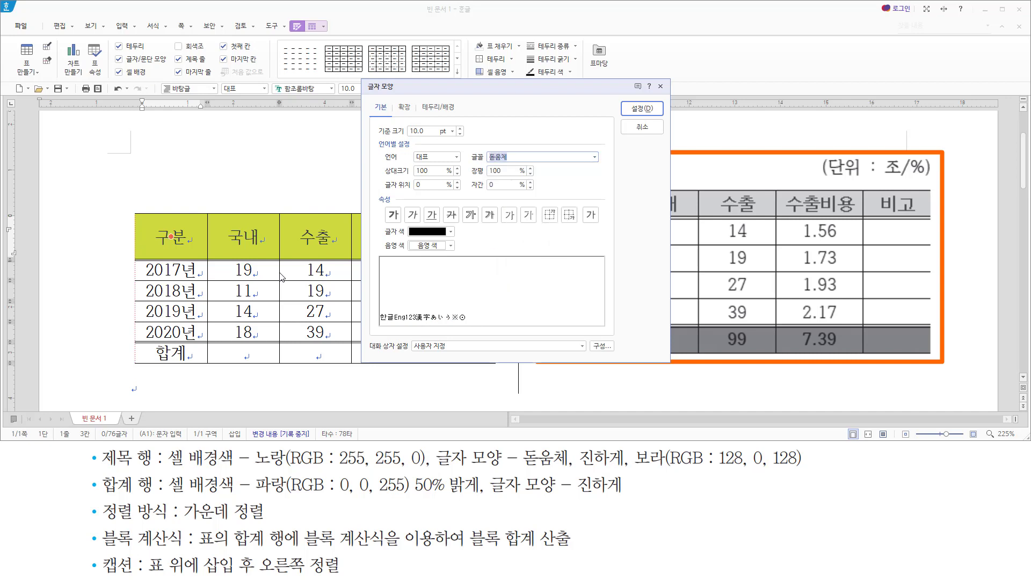
key("alt")
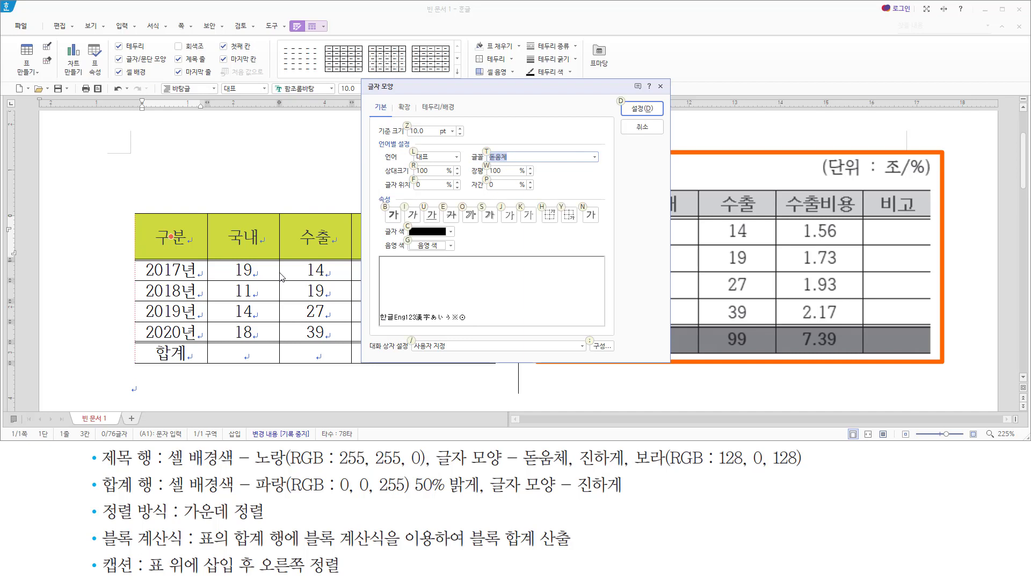
key("alt+b")
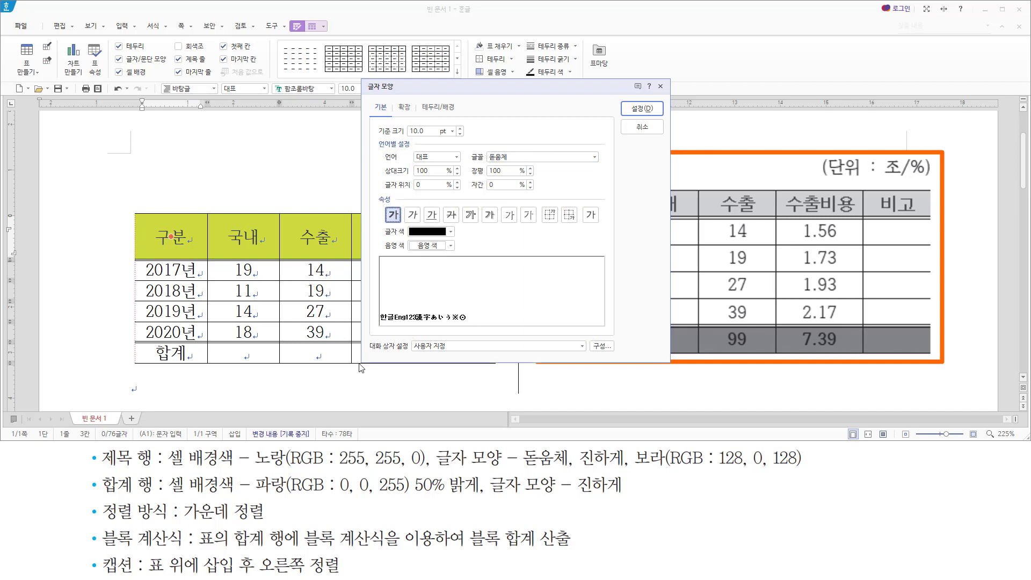
- Set the title row's text colour to purple (RGB 128, 0, 128) from the 오피스 theme and apply the character shape
left_click(451, 232)
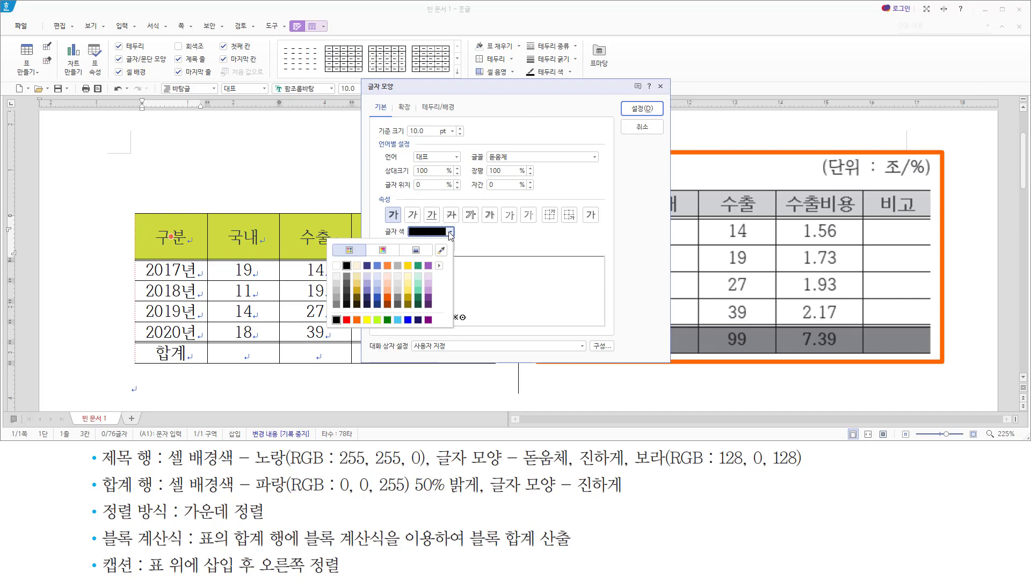
left_click(439, 266)
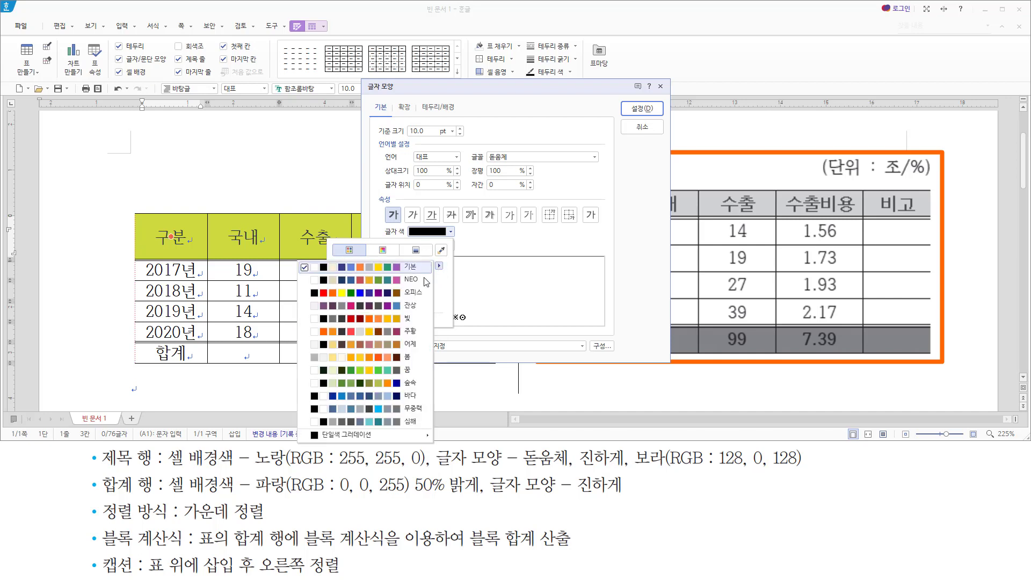
left_click(412, 294)
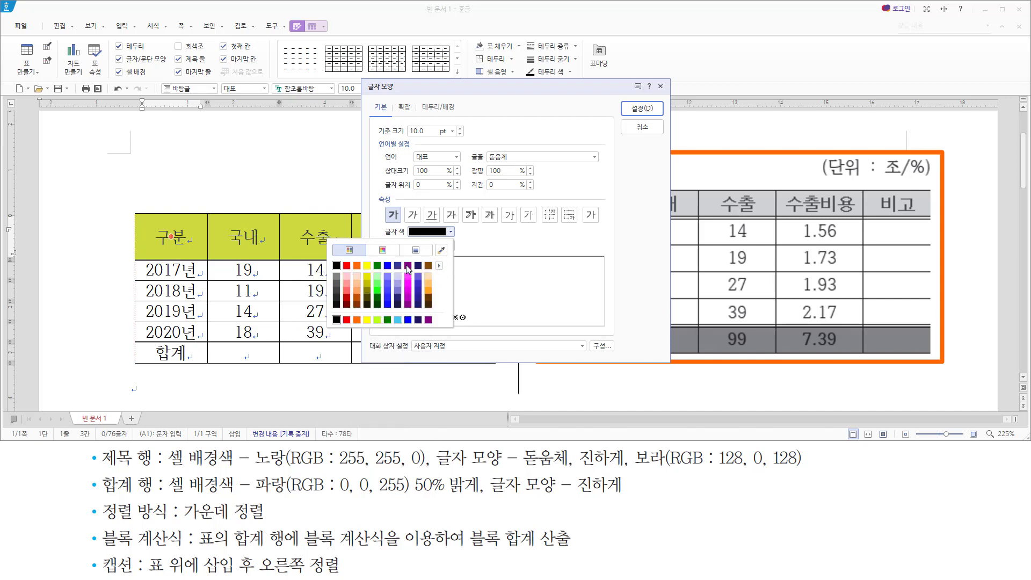
left_click(468, 234)
left_click(450, 231)
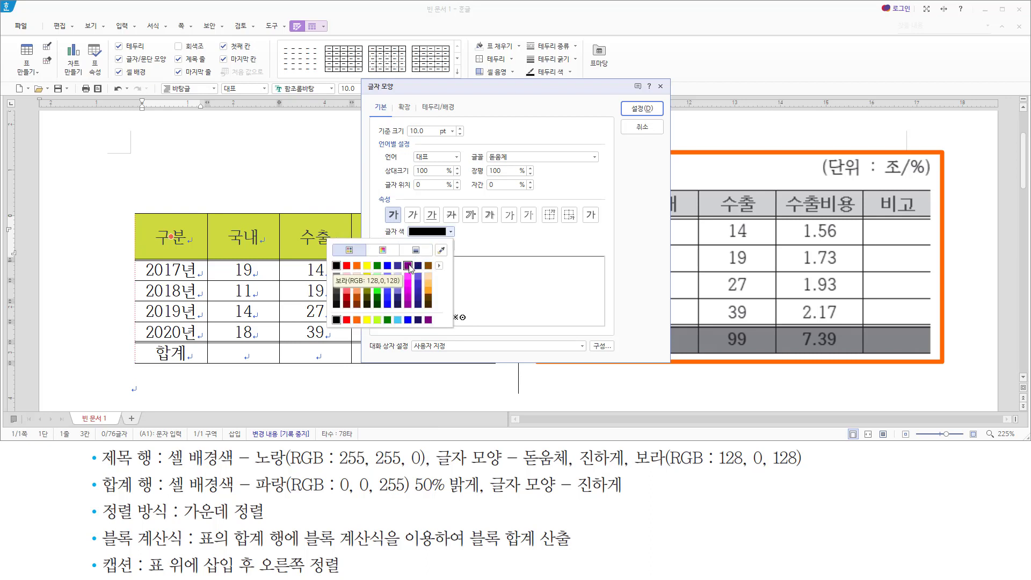
left_click(408, 266)
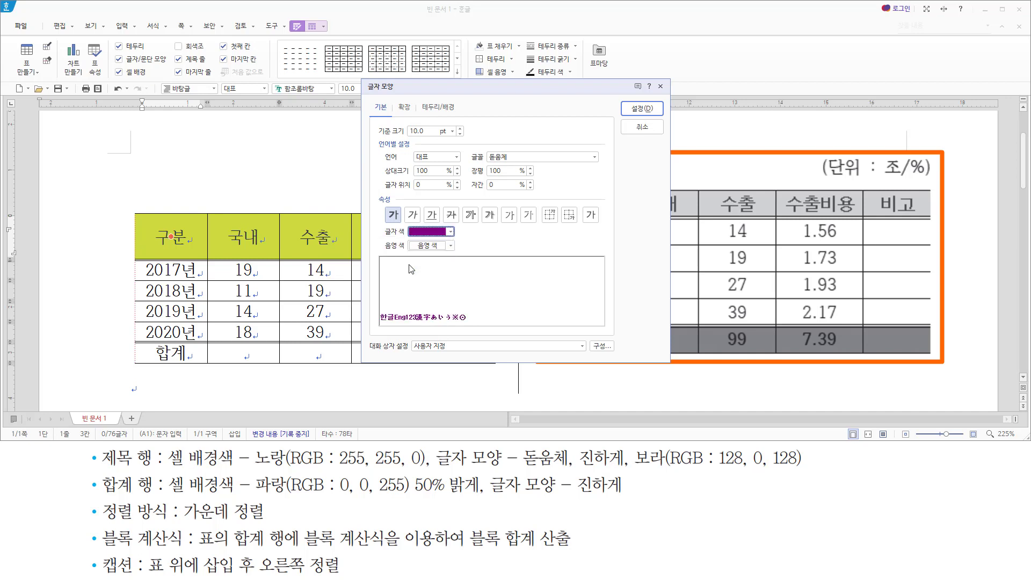
left_click(639, 109)
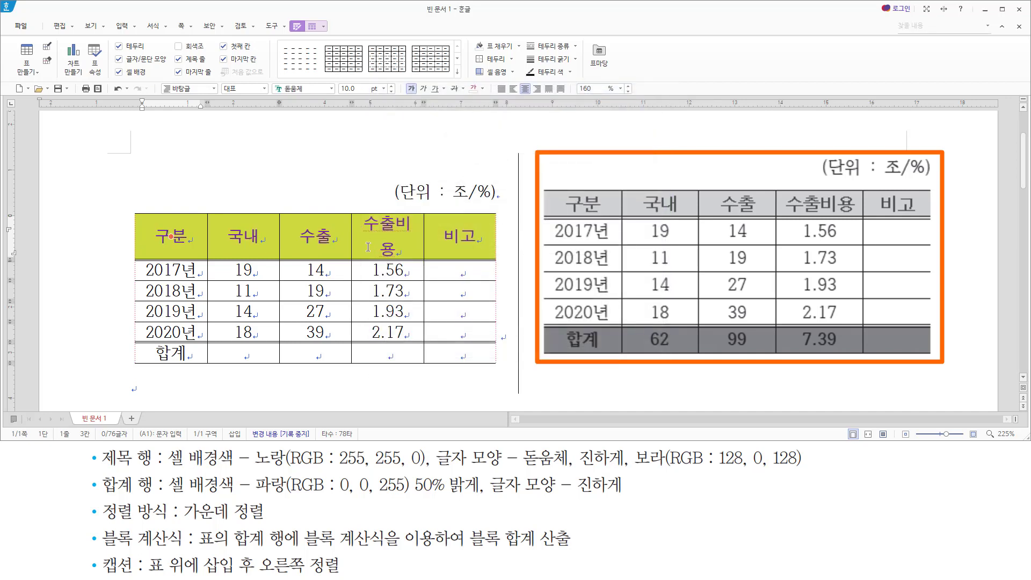
- Fill the 합계 row's cells with blue (RGB 0, 0, 255) 50% lighter and make the row's text bold
left_click_drag(179, 357, 485, 357)
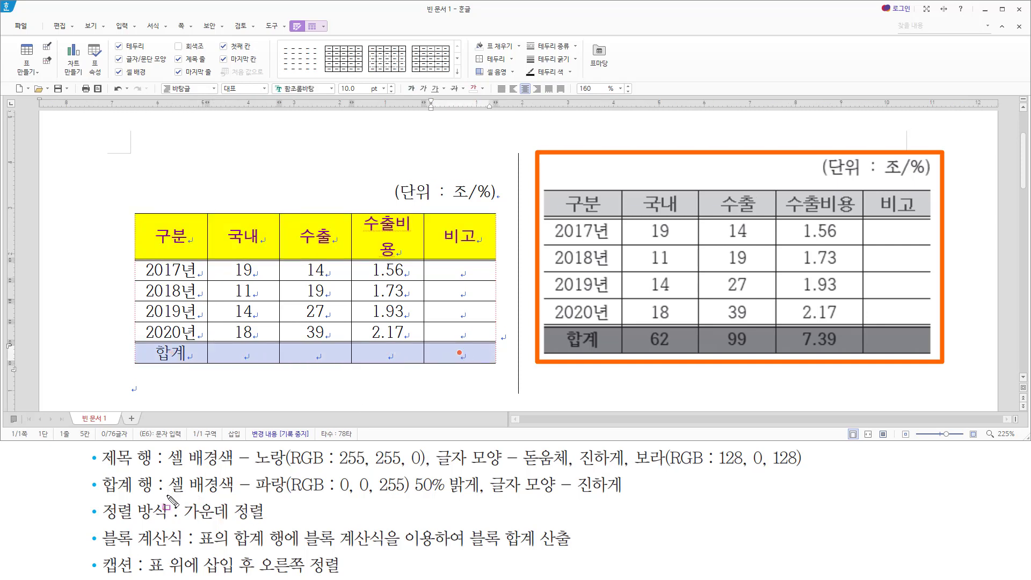
left_click_drag(168, 494, 626, 494)
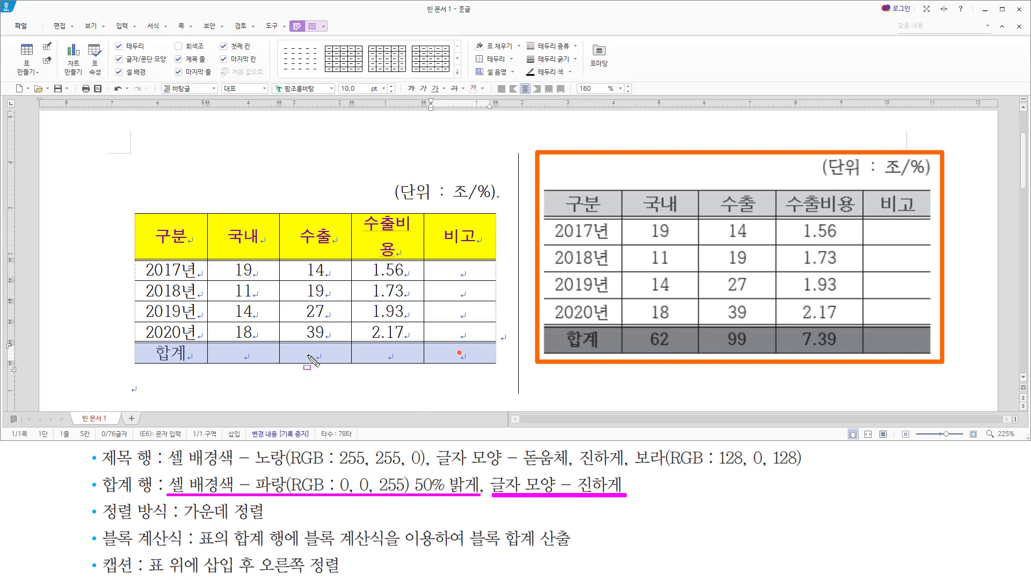
key("Escape")
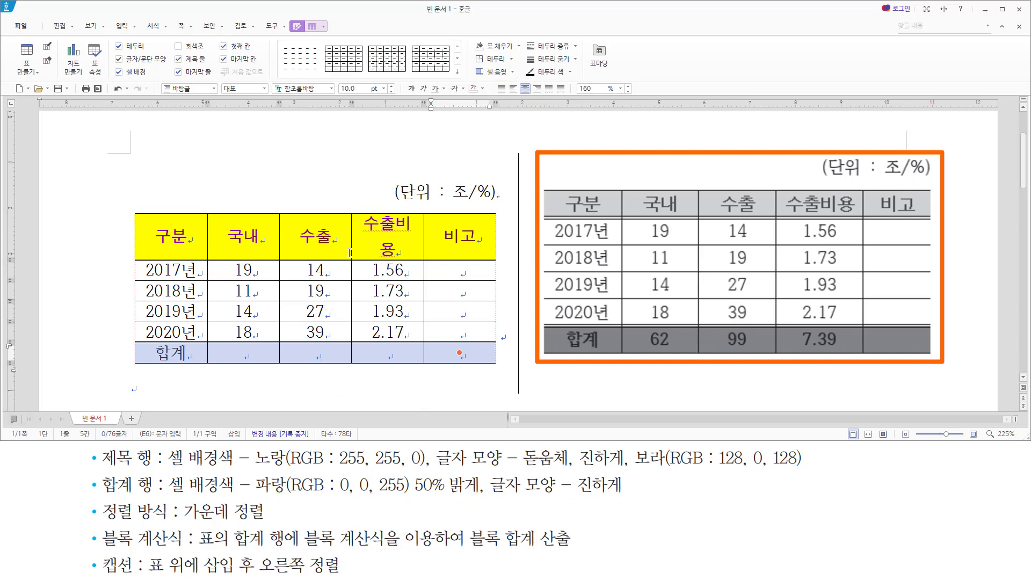
key("c")
left_click(391, 126)
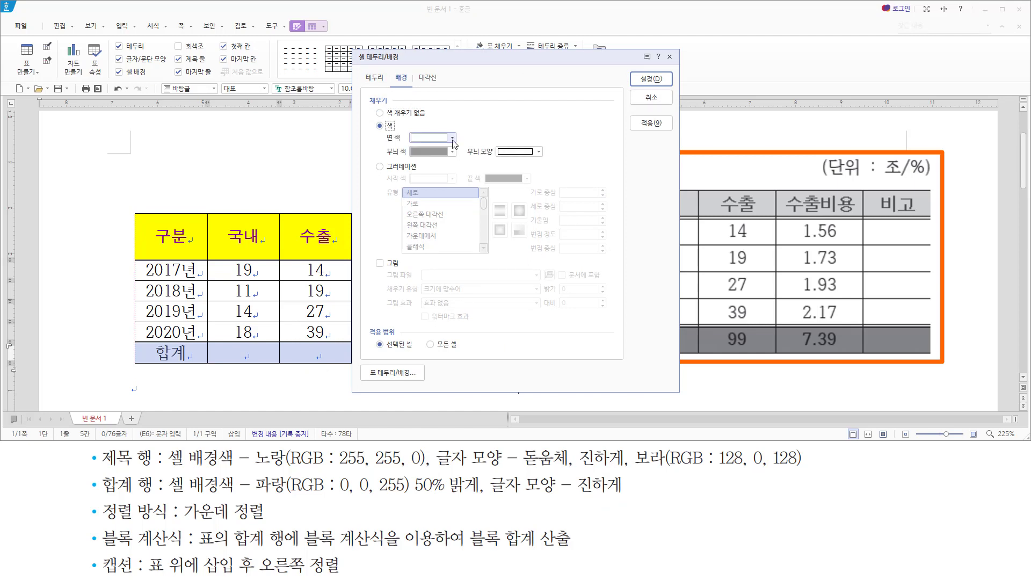
left_click(453, 139)
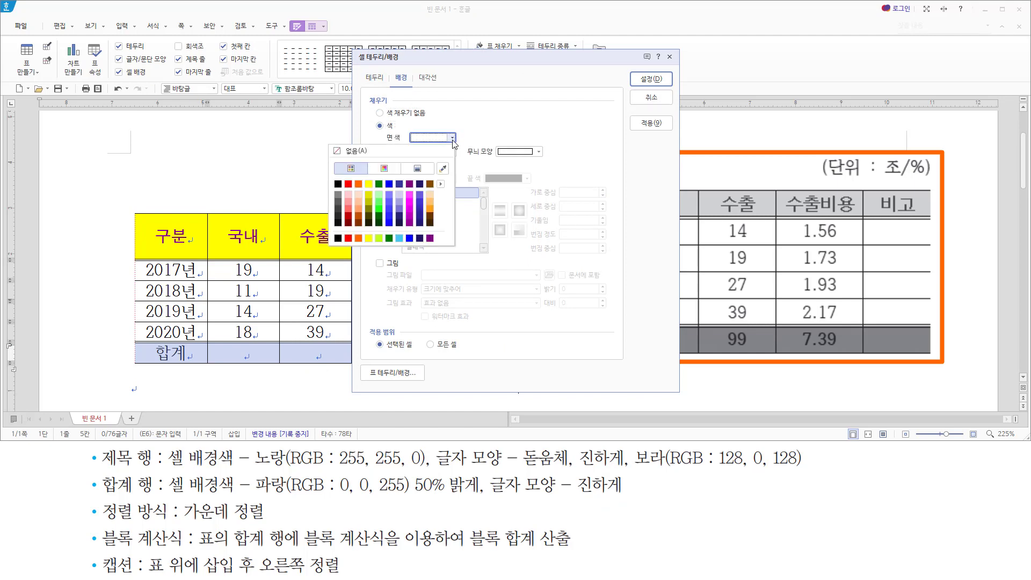
left_click(388, 193)
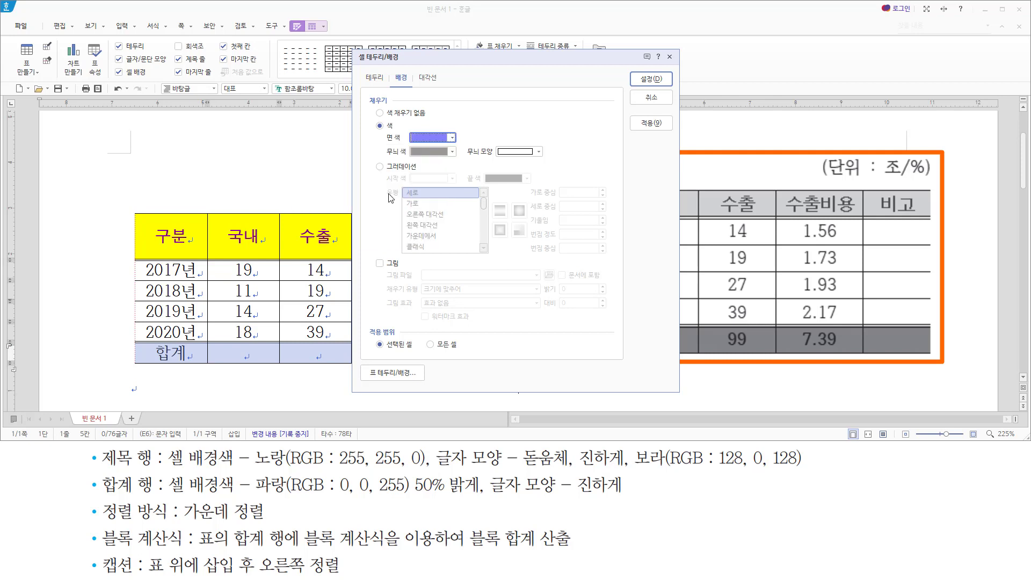
left_click(651, 79)
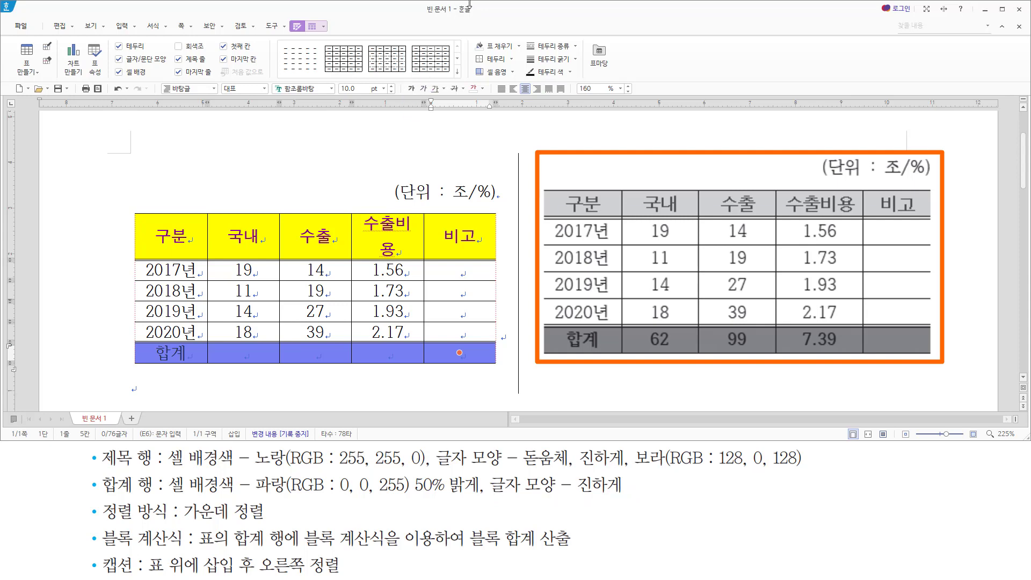
left_click(411, 89)
- Widen the 수출비용 column at the expense of the 비고 column so its title fits on one line
left_click(387, 236)
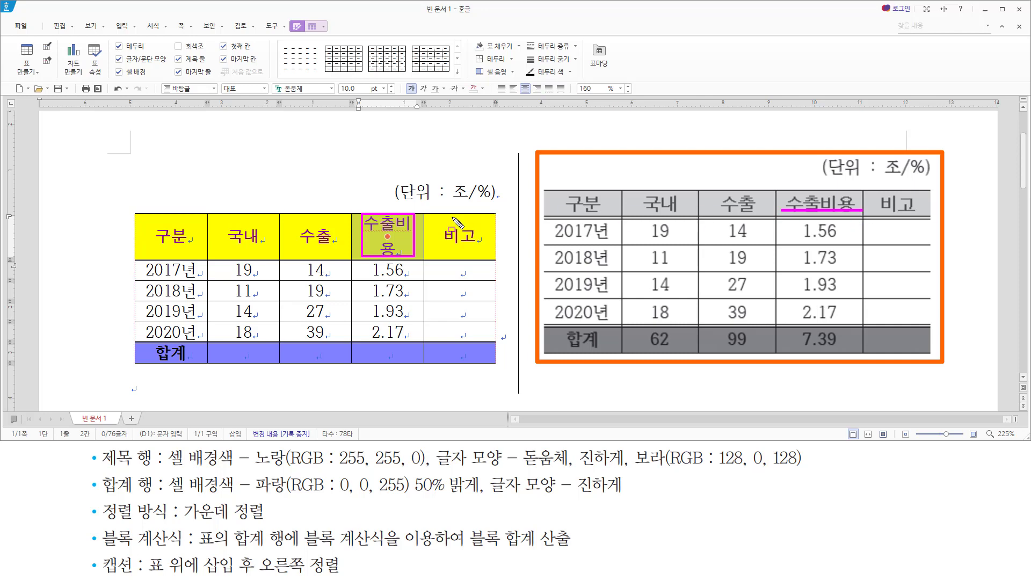
left_click_drag(423, 210, 424, 313)
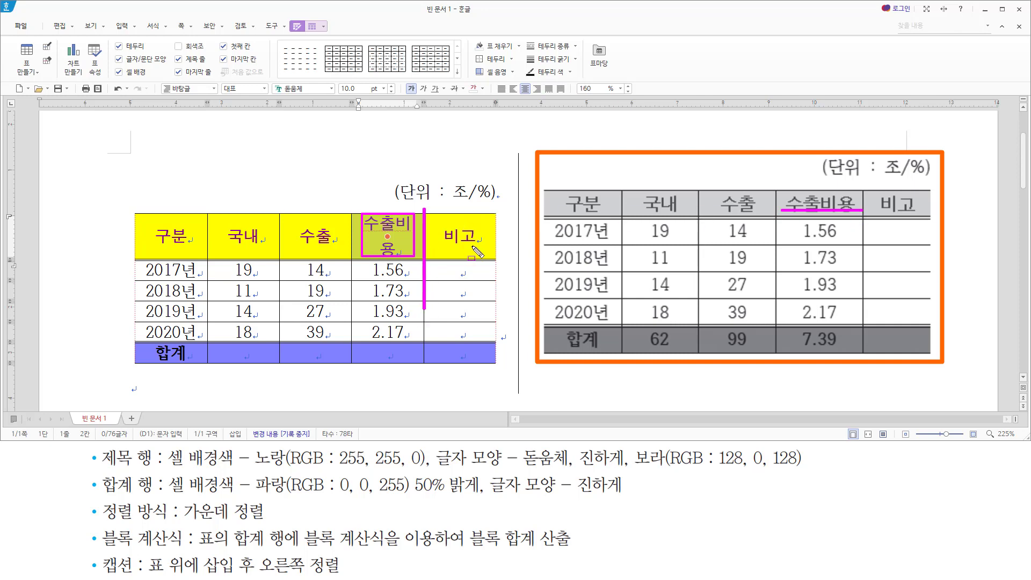
left_click(441, 243)
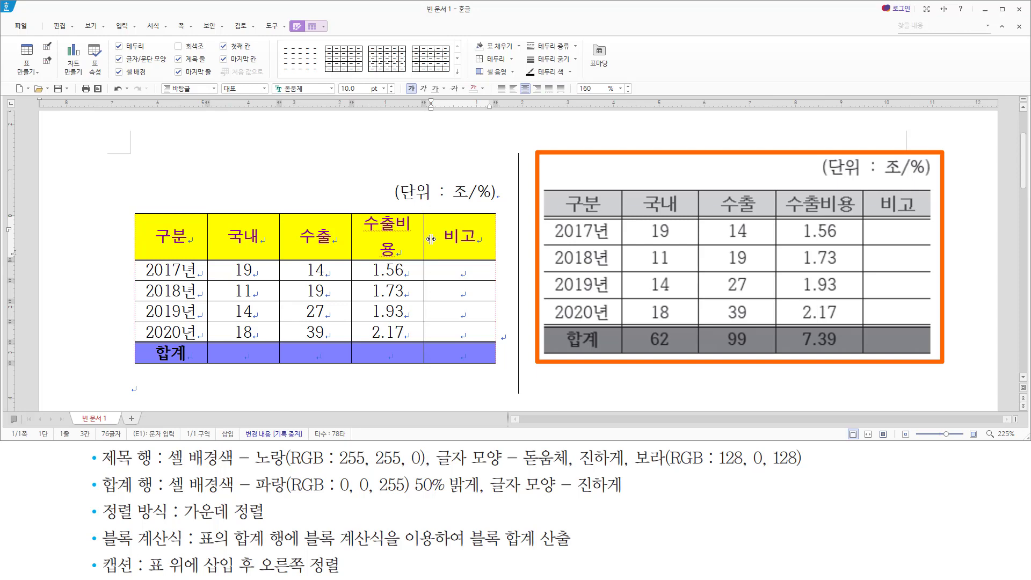
left_click_drag(430, 239, 438, 226)
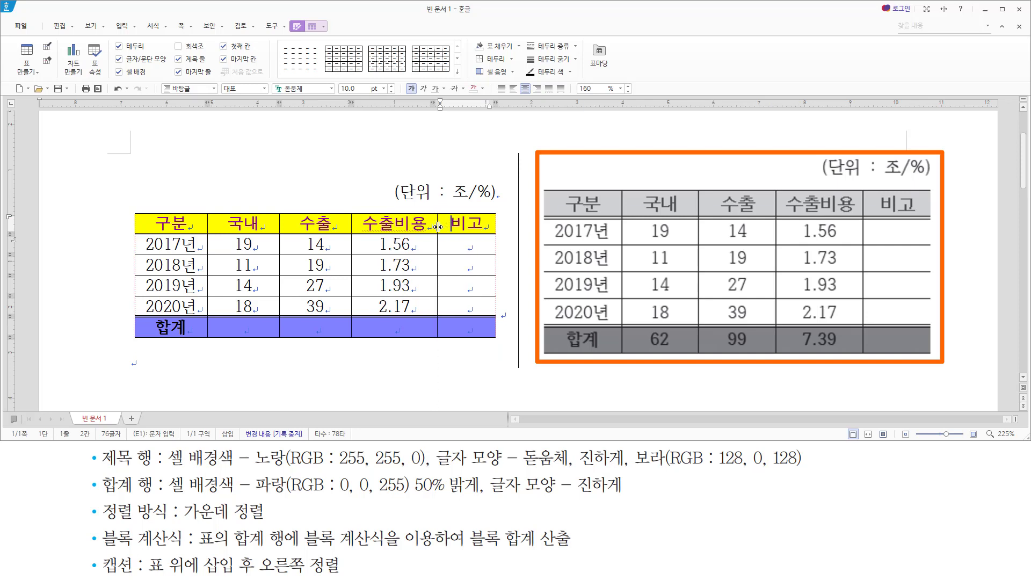
- Use the block sum formula to total the 국내, 수출 and 수출비용 columns for 2017년 to 2020년 into the 합계 row
mouse_move(103, 522)
left_mouse_down()
mouse_move(247, 520)
mouse_move(271, 500)
left_mouse_up()
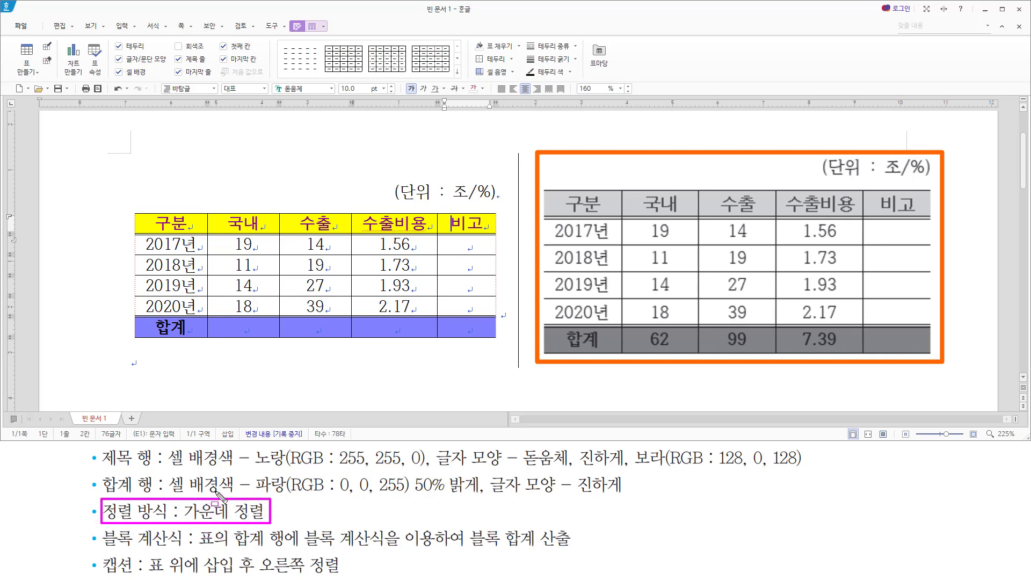
left_click_drag(100, 548, 291, 548)
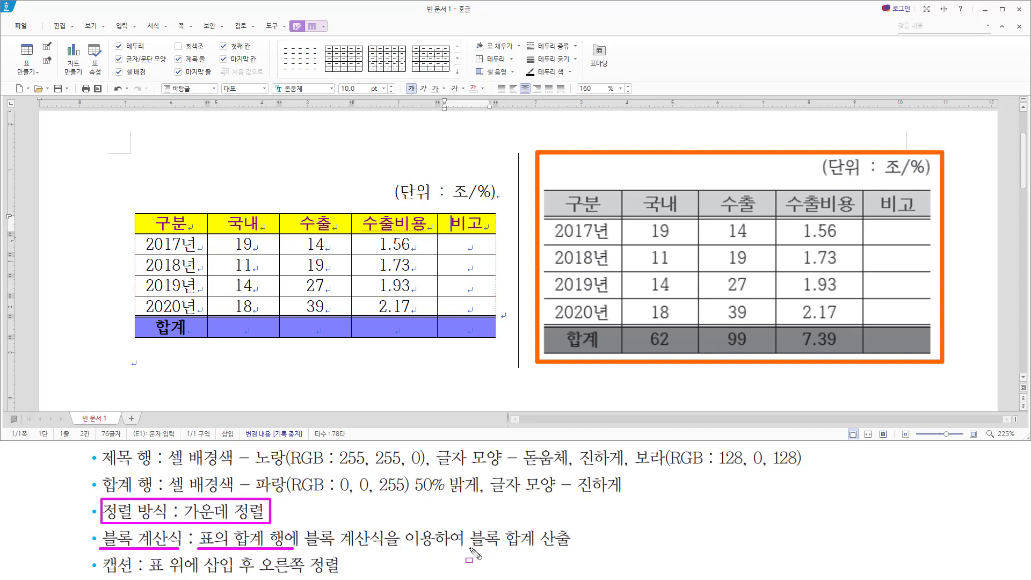
left_click_drag(469, 548, 540, 549)
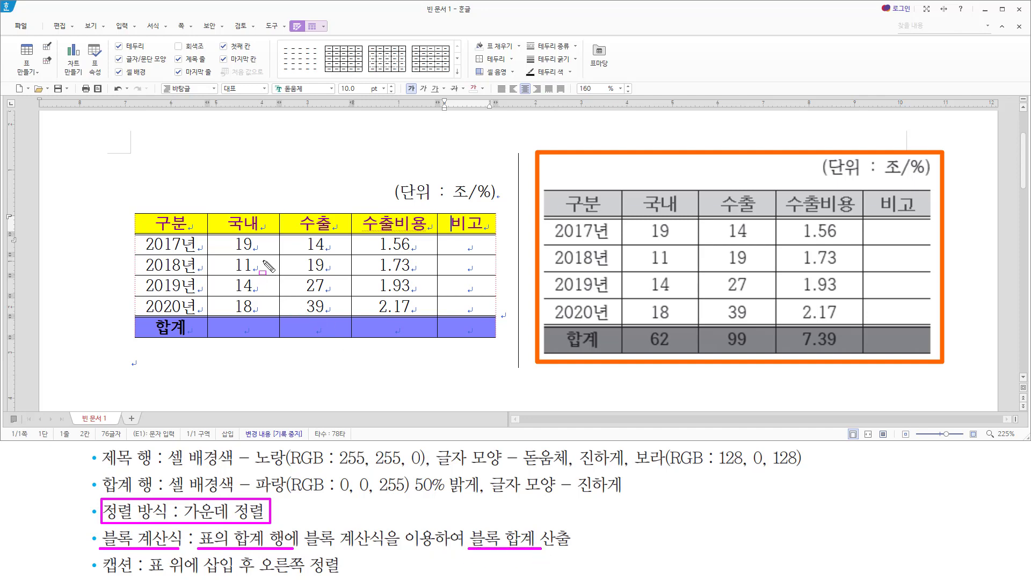
key("Escape")
left_click_drag(249, 244, 415, 330)
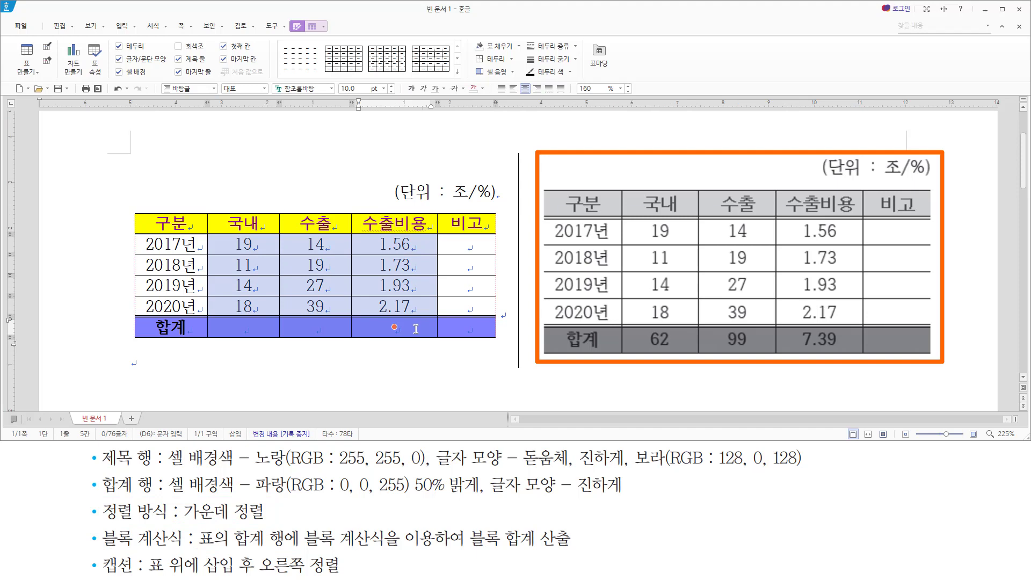
key("ctrl+shift+s")
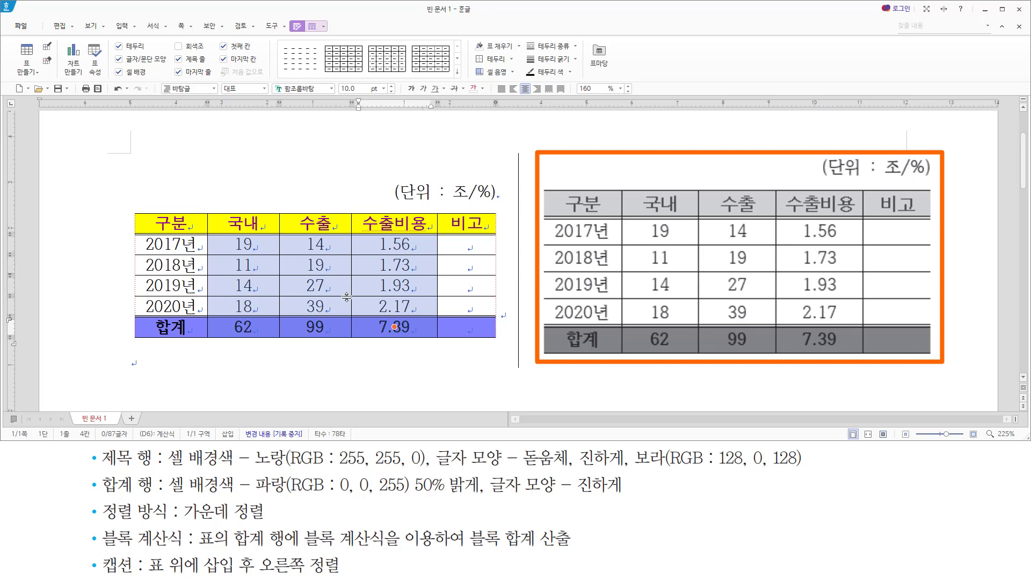
- Increase the row height across the whole table and make all cell heights equal
left_click_drag(161, 223, 453, 328)
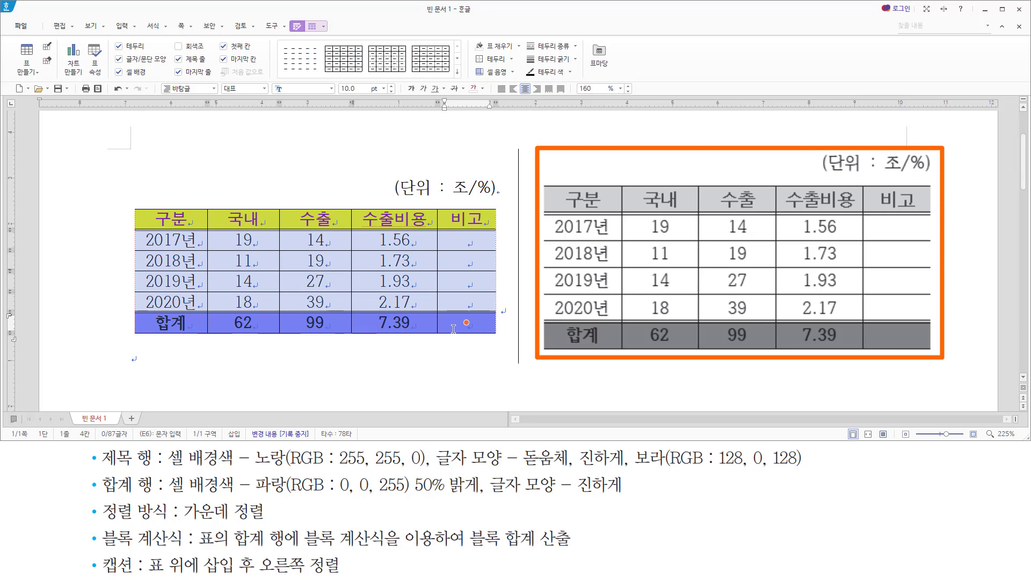
key("ctrl+Down")
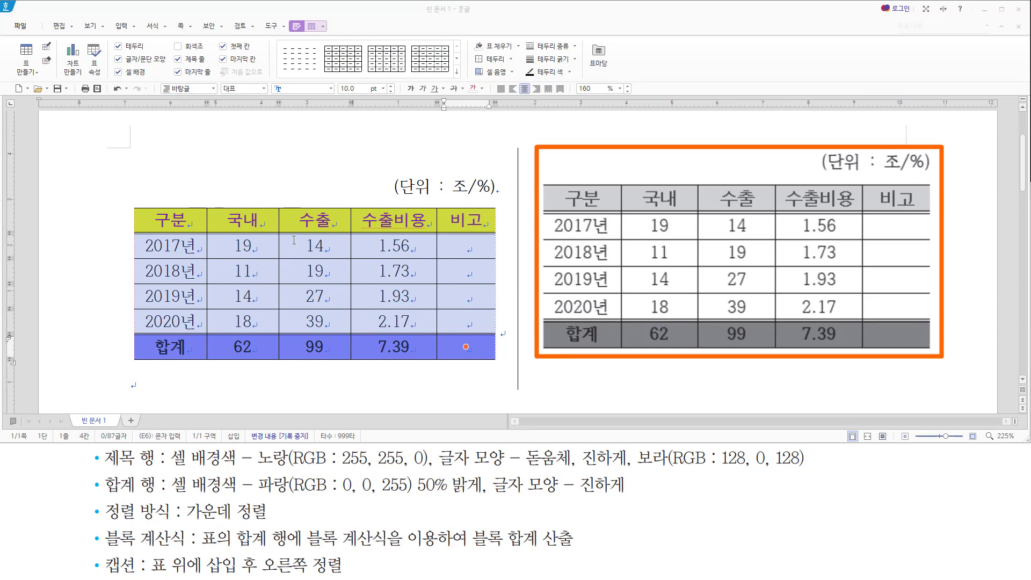
right_click(292, 243)
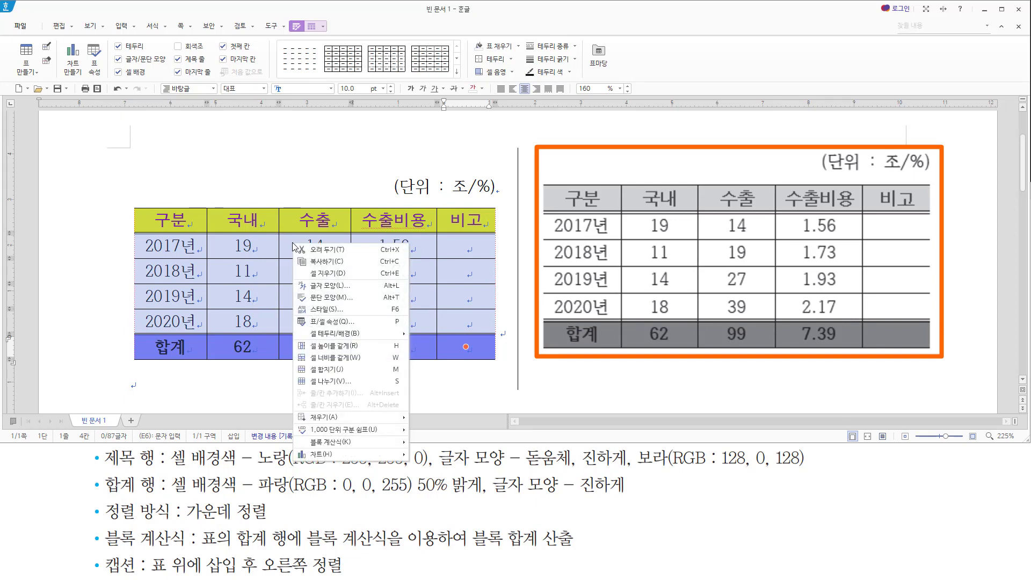
left_click(339, 350)
- Leave the table and centre-align the paragraph that contains it
mouse_move(103, 551)
left_mouse_down()
mouse_move(253, 576)
mouse_move(346, 577)
left_mouse_up()
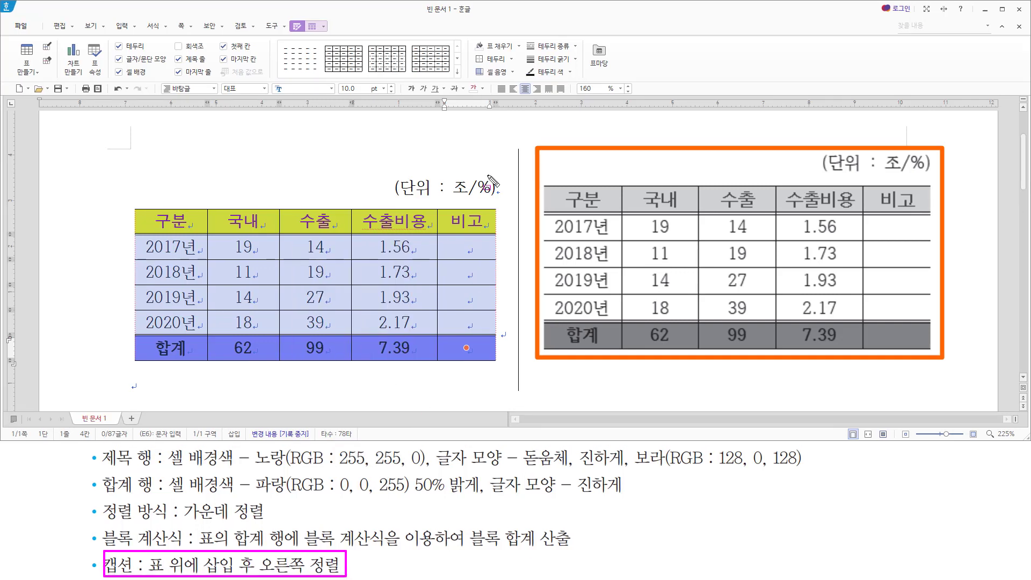
mouse_move(100, 499)
left_mouse_down()
mouse_move(110, 513)
mouse_move(281, 526)
left_mouse_up()
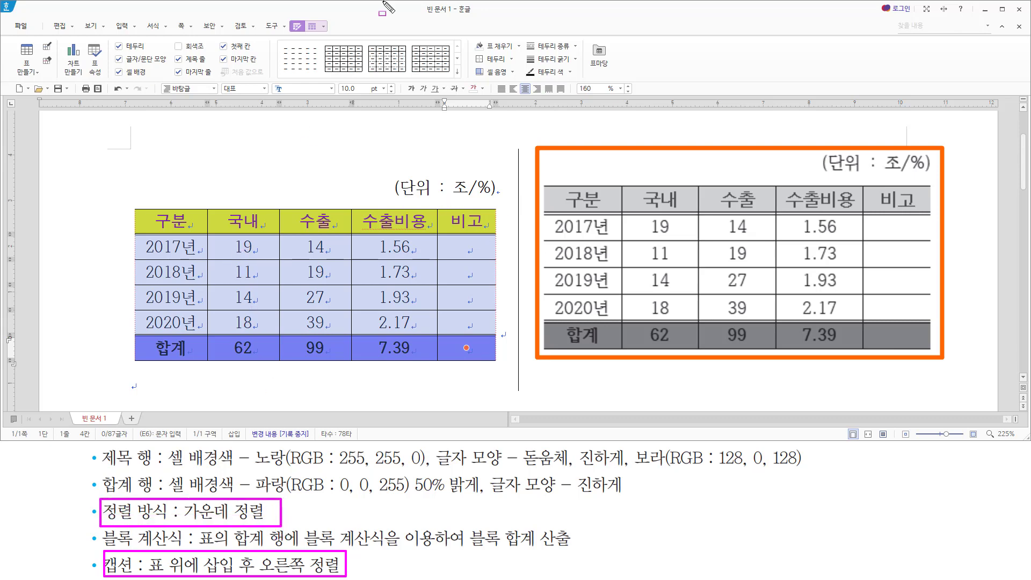
key("Escape")
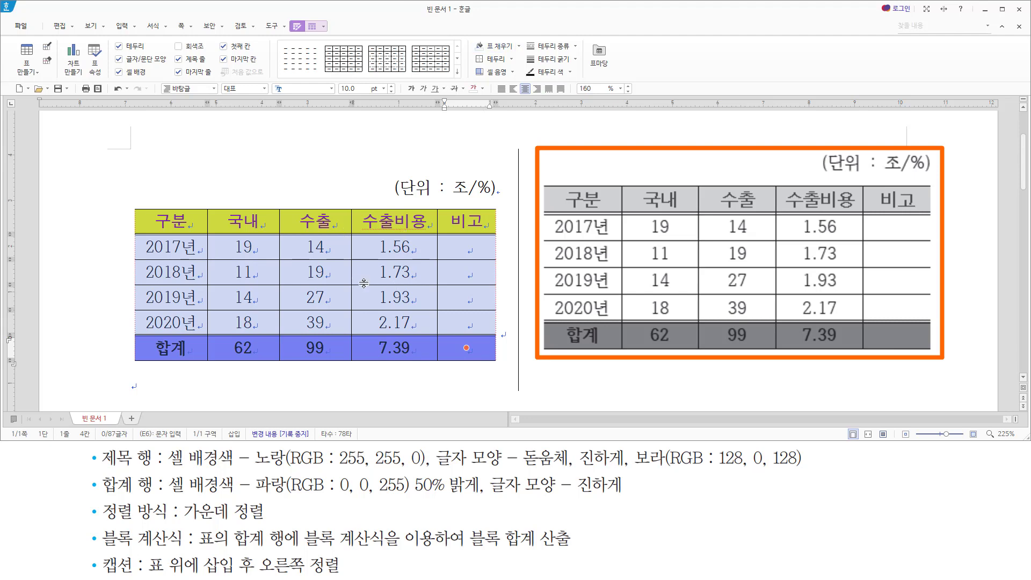
key("Escape")
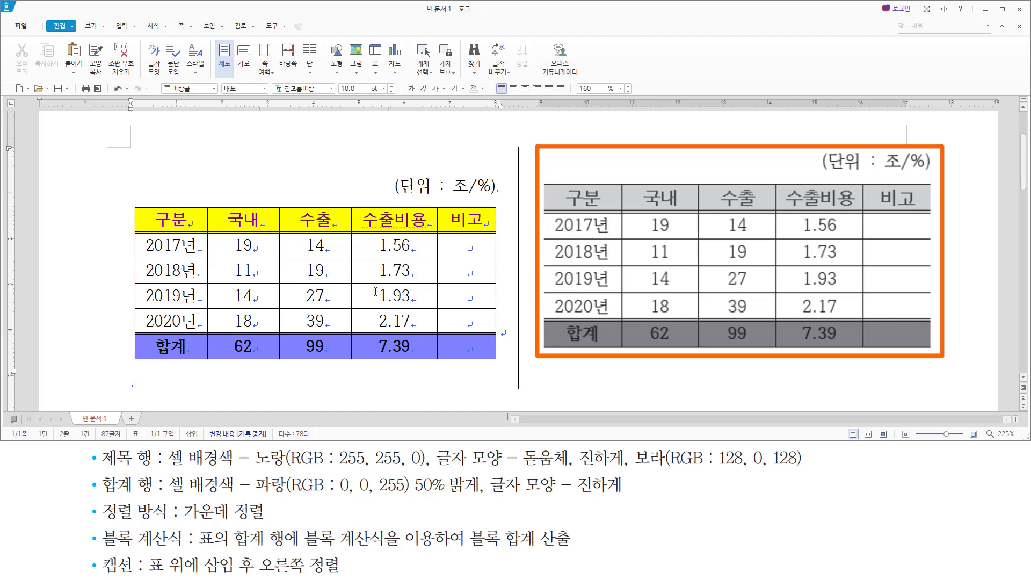
key("ctrl+shift+c")
- Save the document under the name 표작성(연습문제)-3 in the wp folder
key("alt+v")
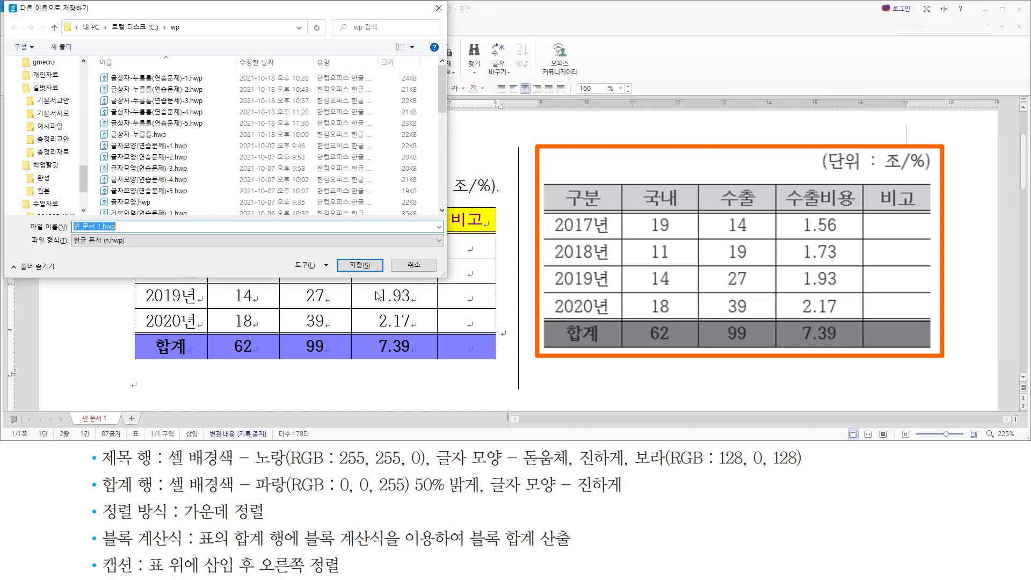
type("표작성(연습문제)-3")
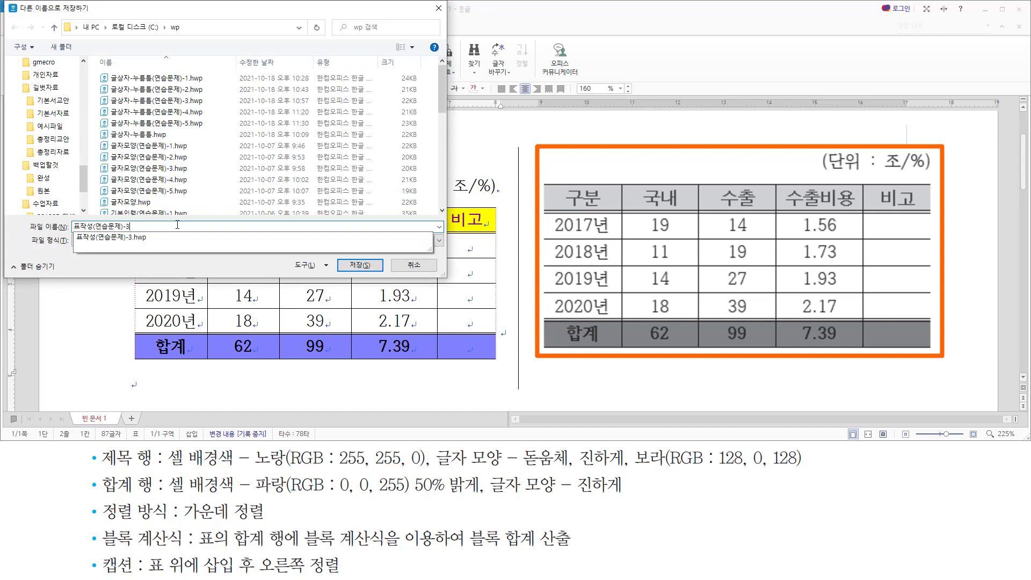
left_click(358, 265)
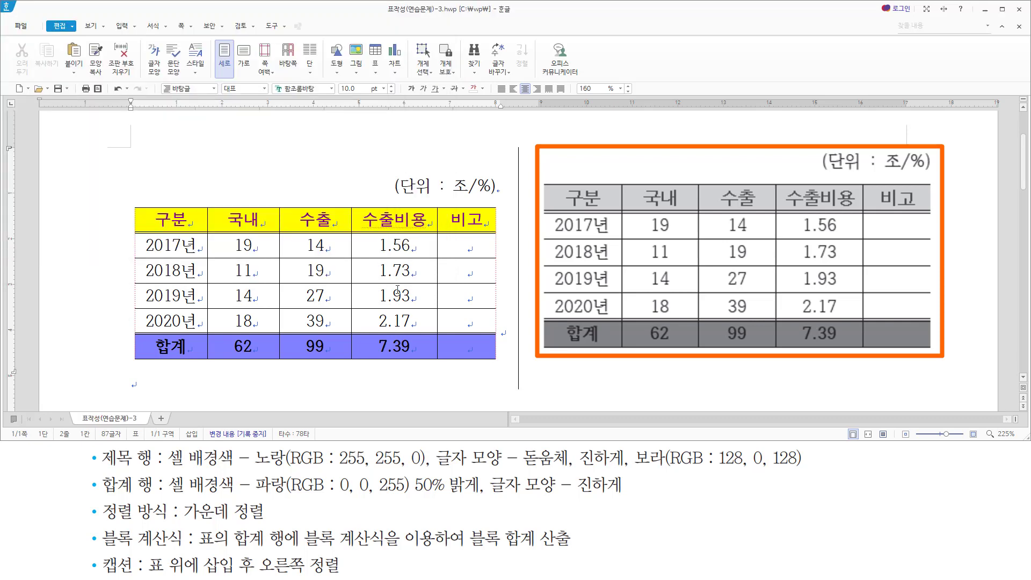
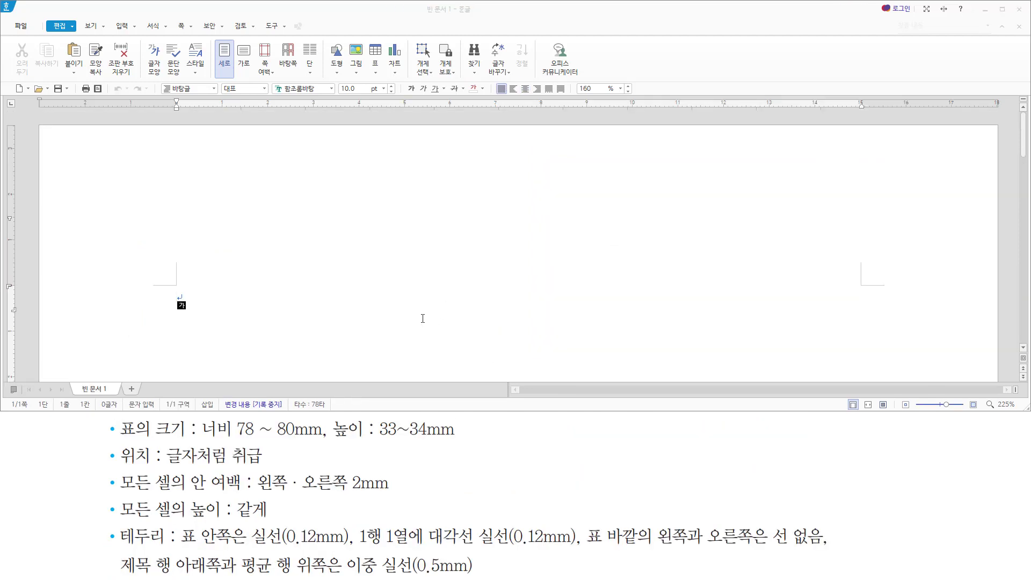
- Set the new document's top, bottom, left and right page margins to 20 mm and its header and footer margins to 10 mm
left_click(224, 286)
key("F7")
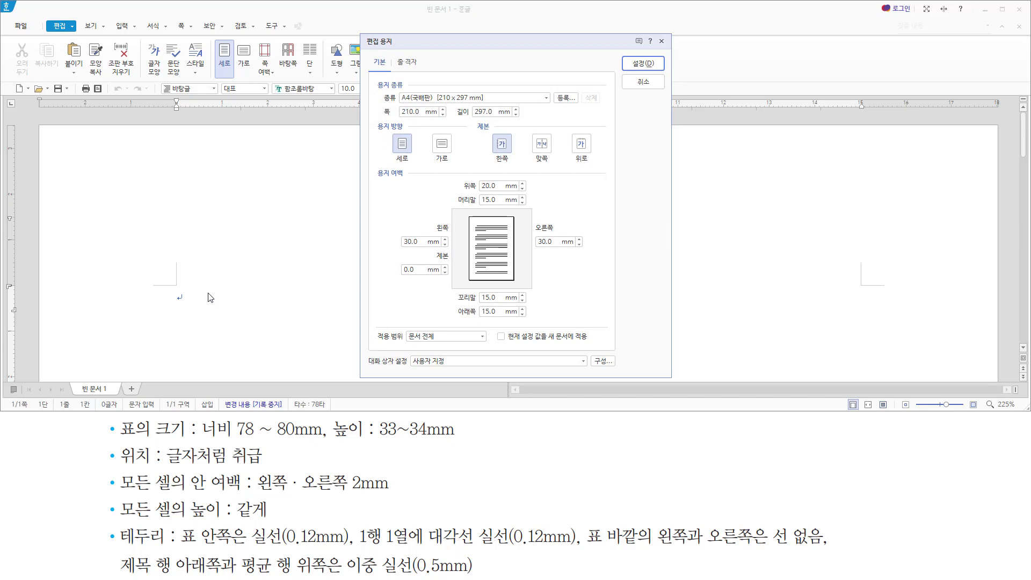
key("alt+t")
type("20")
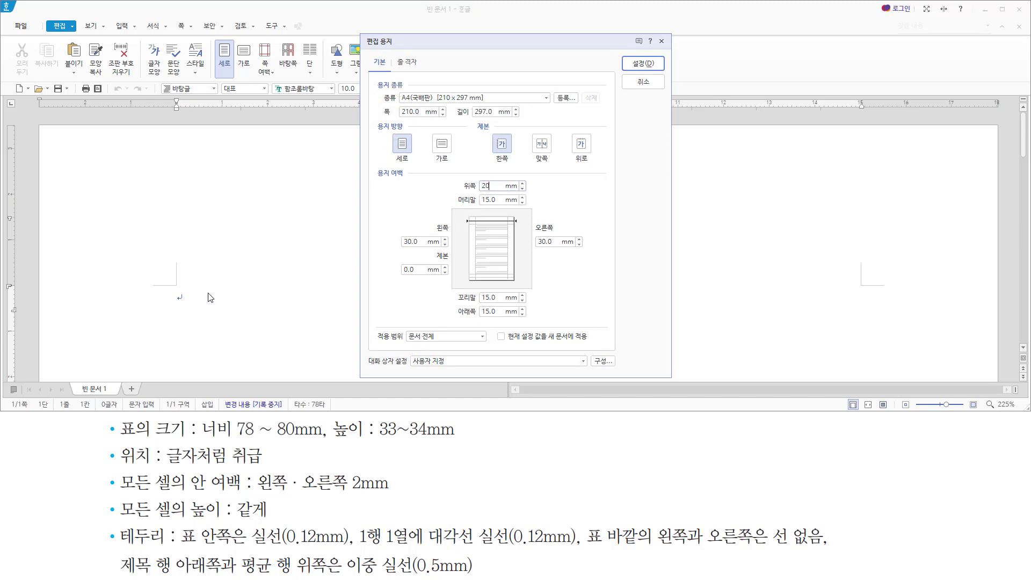
key("Tab")
type("10")
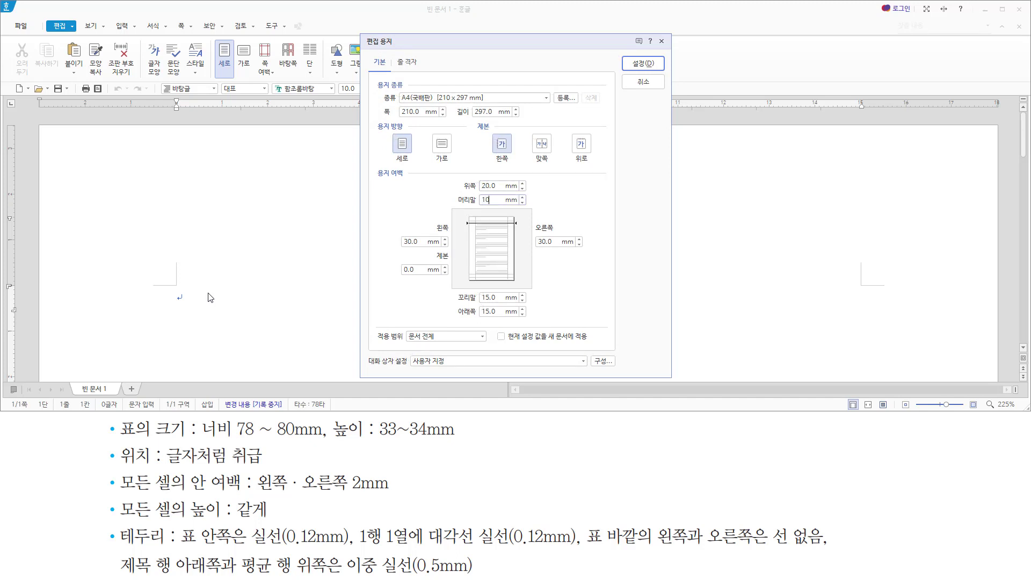
key("Tab")
type("20")
key("Tab")
key("Tab")
type("20")
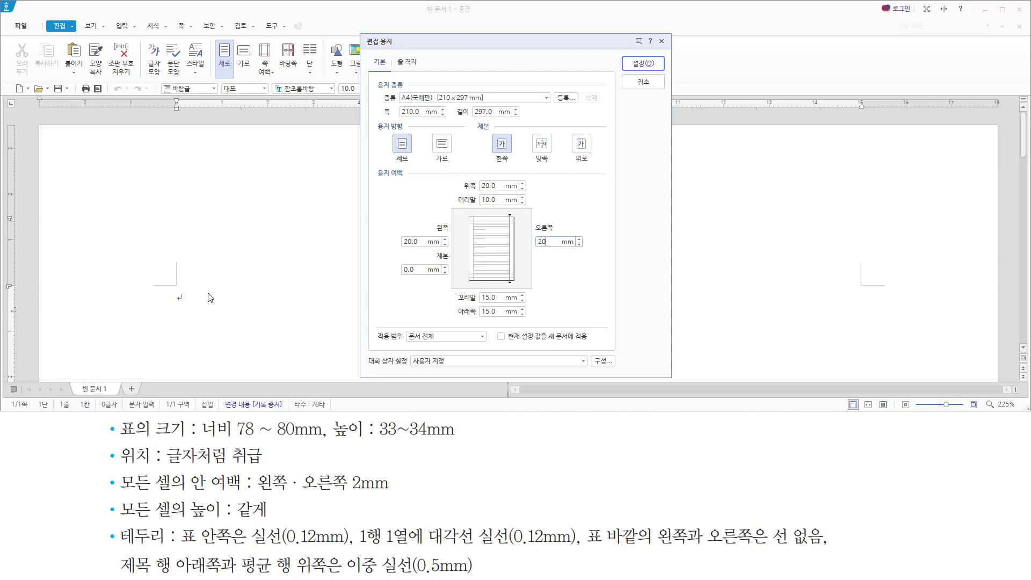
key("Tab")
type("10")
key("Tab")
type("20")
key("Return")
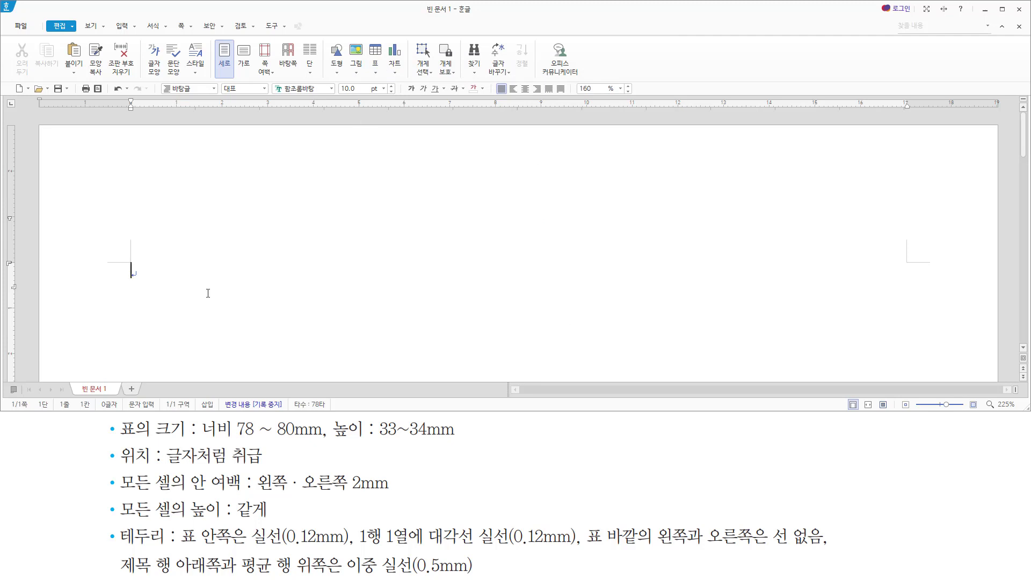
- Set the document to two equal columns with a solid 0.12 mm divider line between them
key("alt")
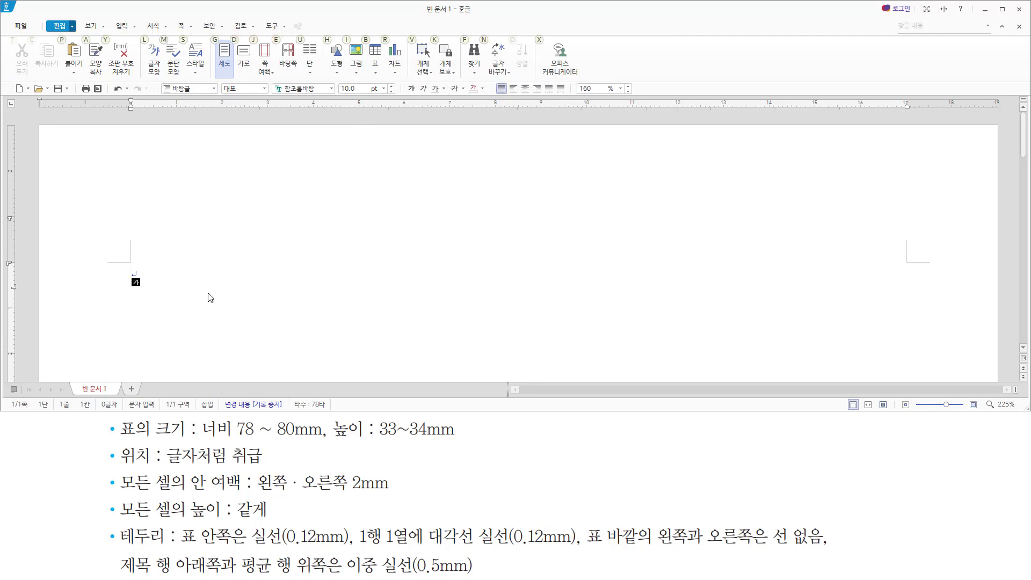
key("u")
key("e")
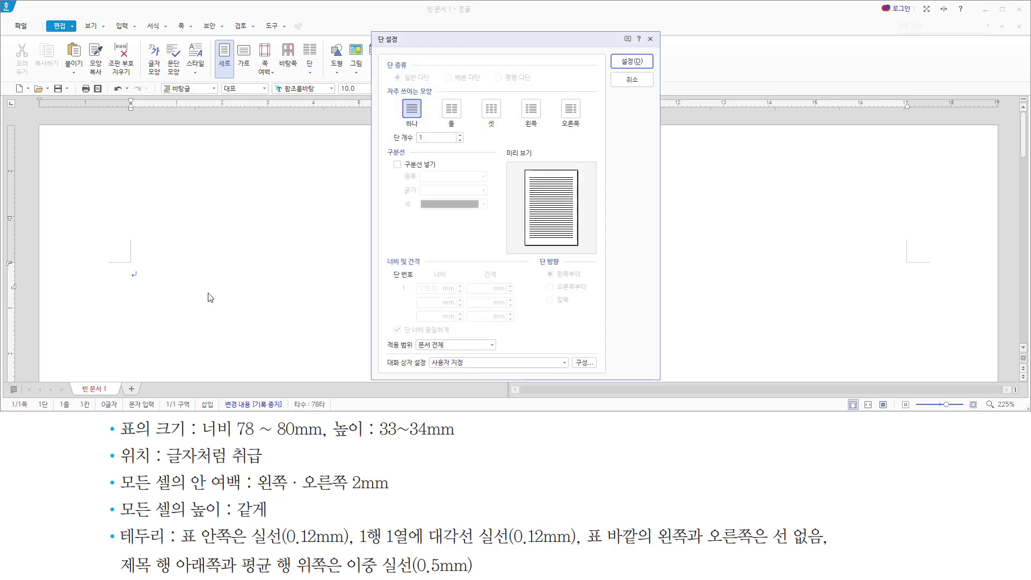
key("alt+w")
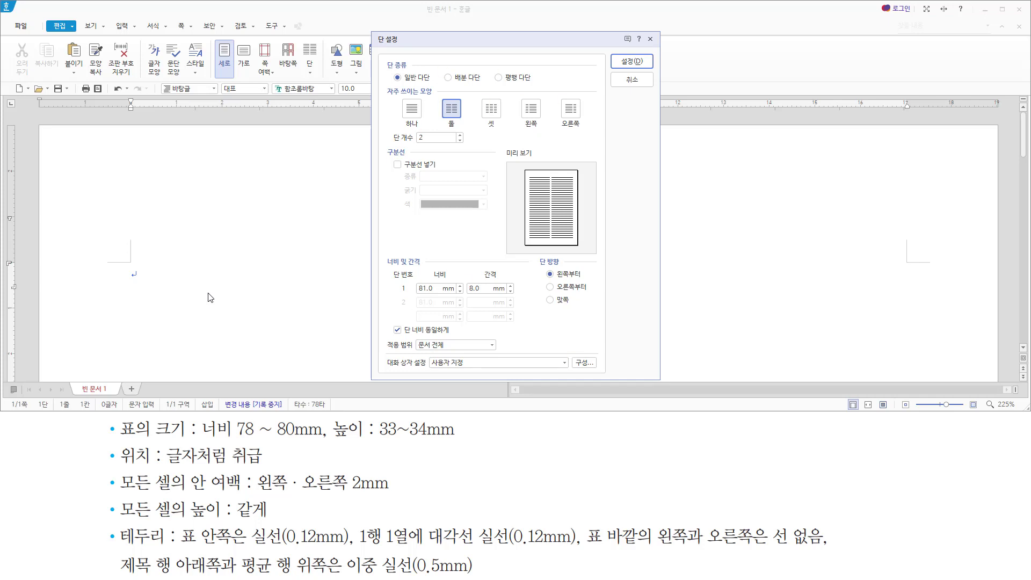
key("alt+l")
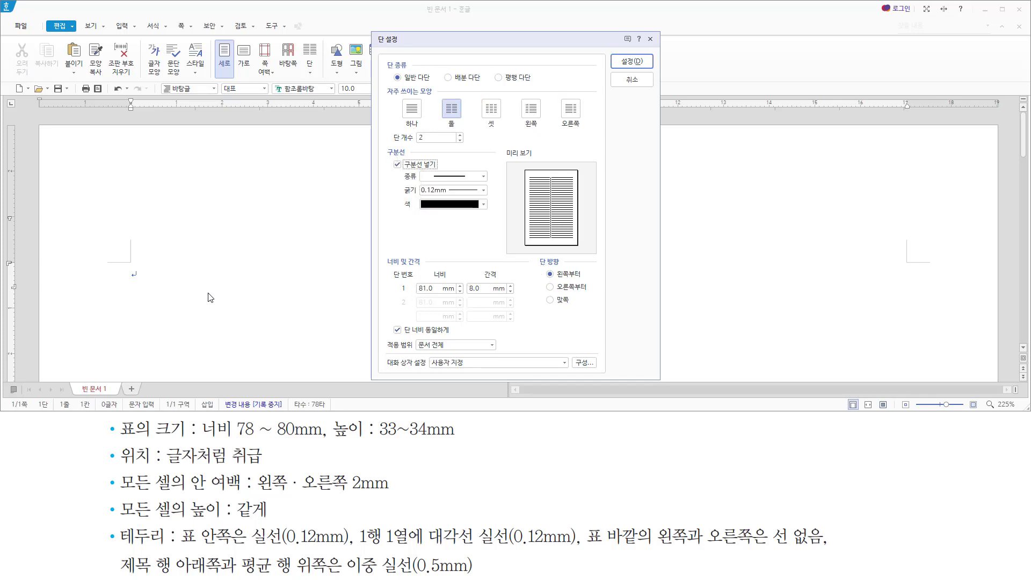
key("alt+d")
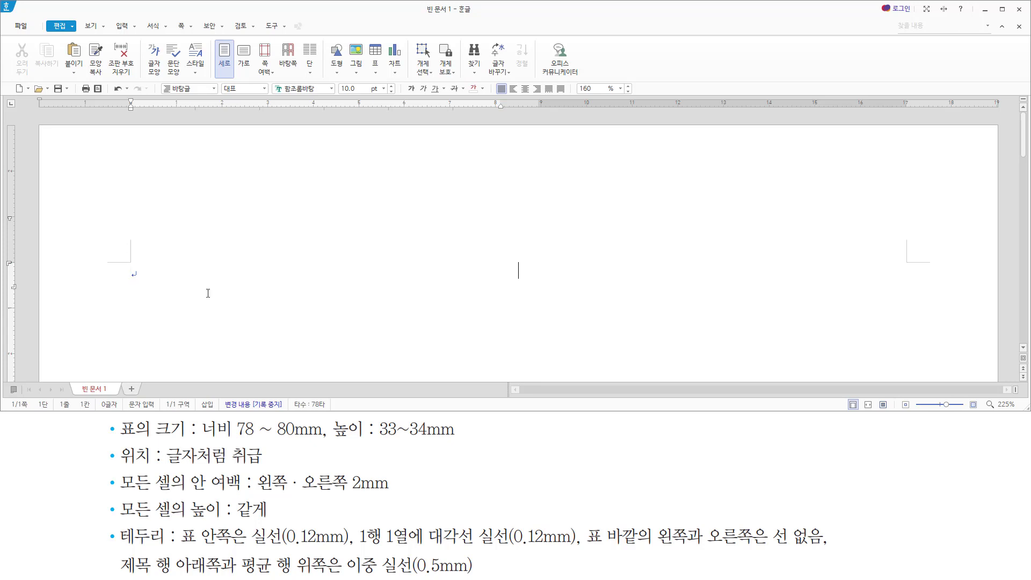
- Insert a table of 6 rows and 4 columns, treated as a character, in the first column of the document
key("Hangul")
key("Hangul")
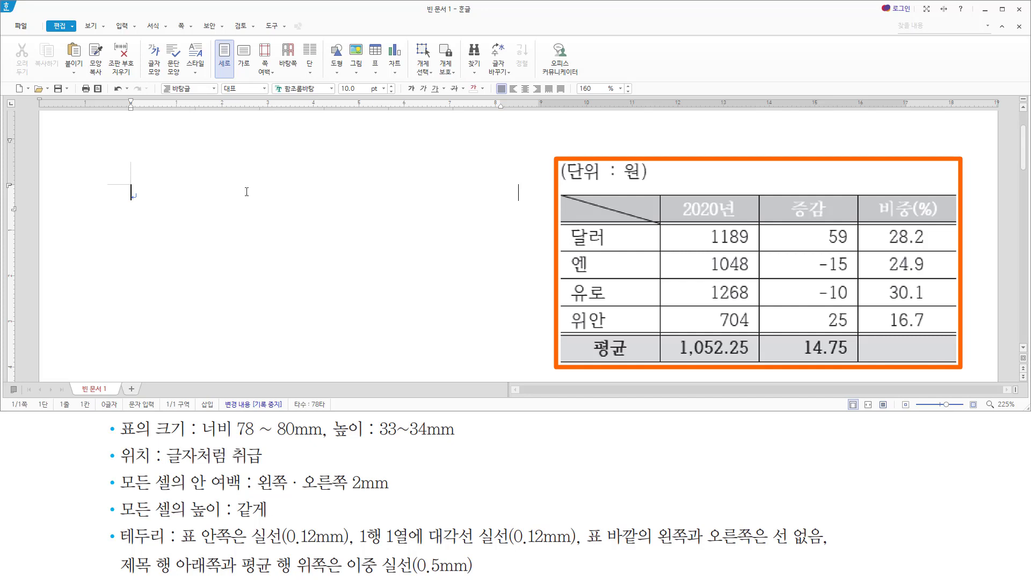
key("Hangul")
key("ctrl+n")
key("t")
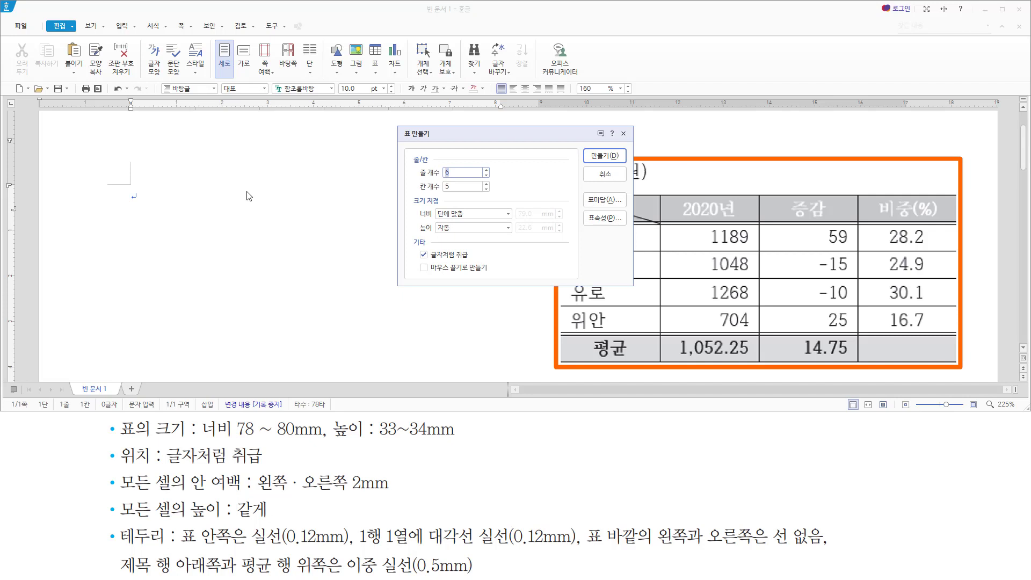
key("Tab")
key("Return")
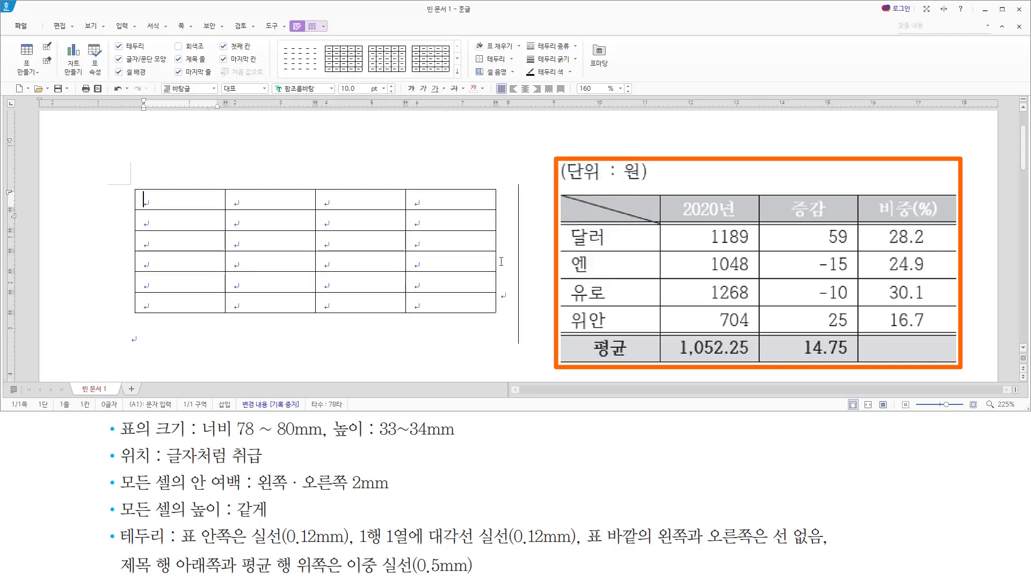
- Fill the header row with 2020년, 증감 and 비중(%), leaving its first cell empty
key("Hangul")
key("Tab")
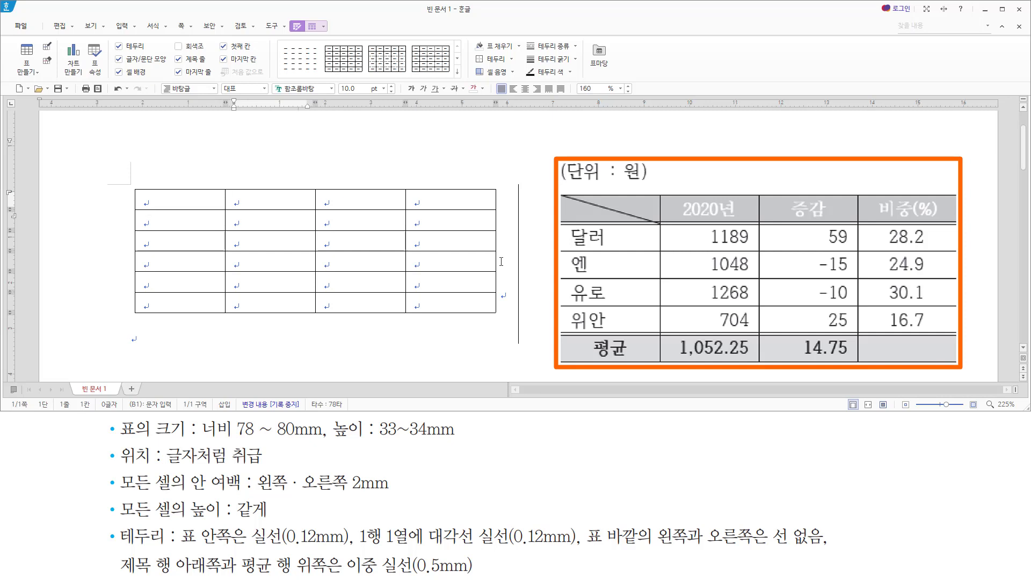
type("2020년")
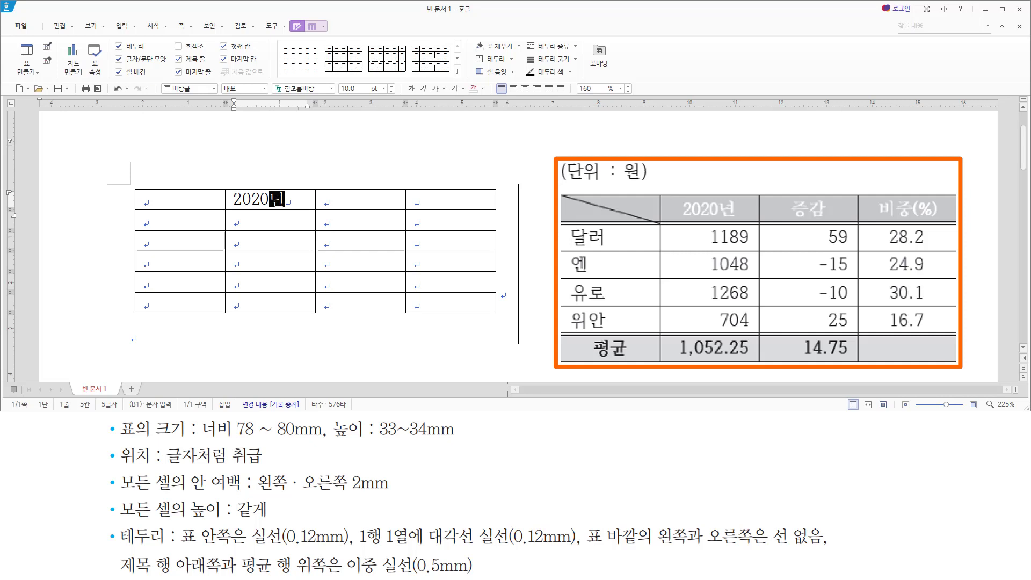
key("Tab")
type("증감")
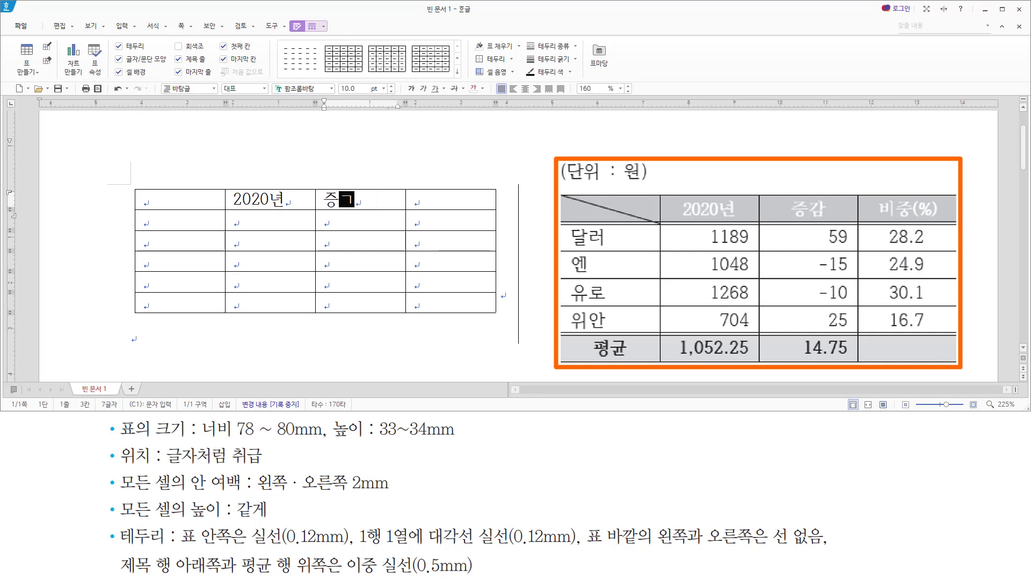
key("Tab")
type("비")
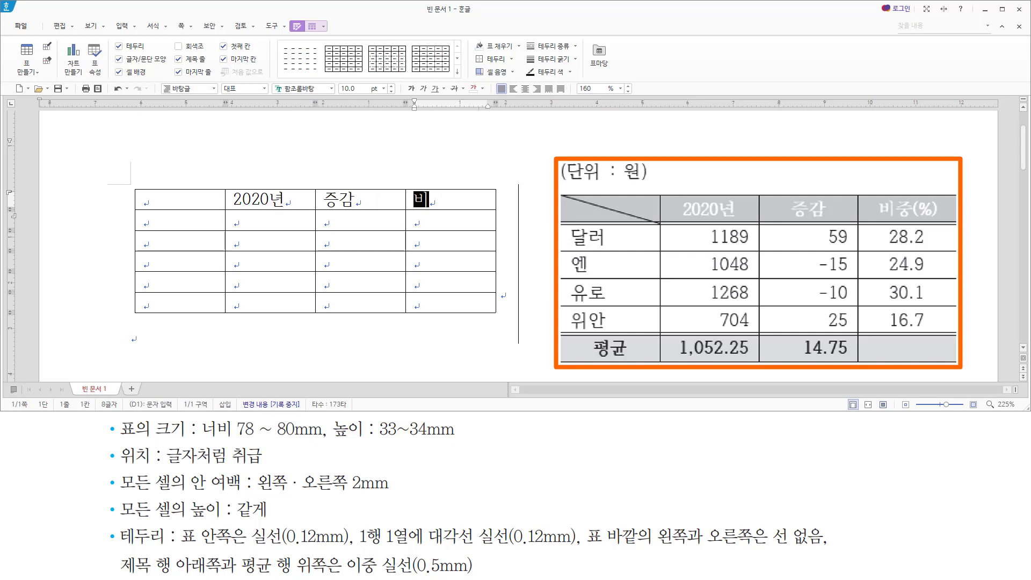
type("중(")
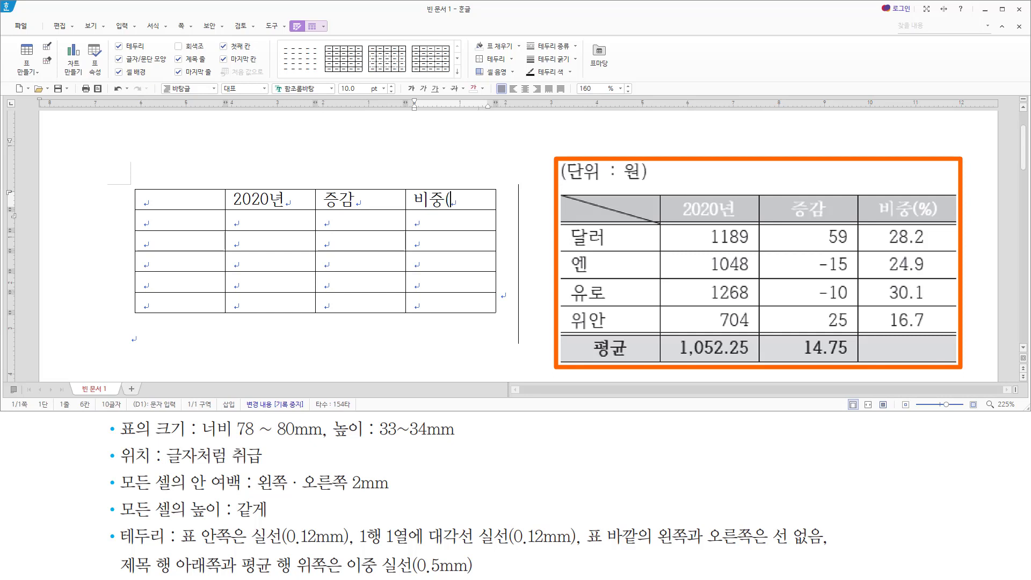
type("%)")
- Enter the row labels 달러, 엔, 유로, 위안 and 평균 in the first column below the header
left_click(143, 221)
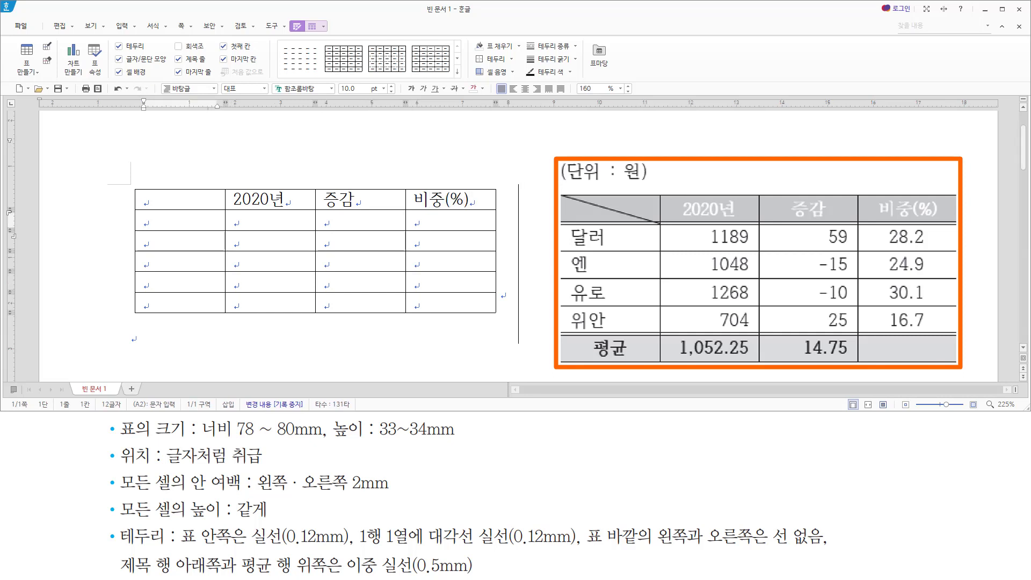
type("달러")
left_click(175, 241)
type("엔")
left_click(175, 262)
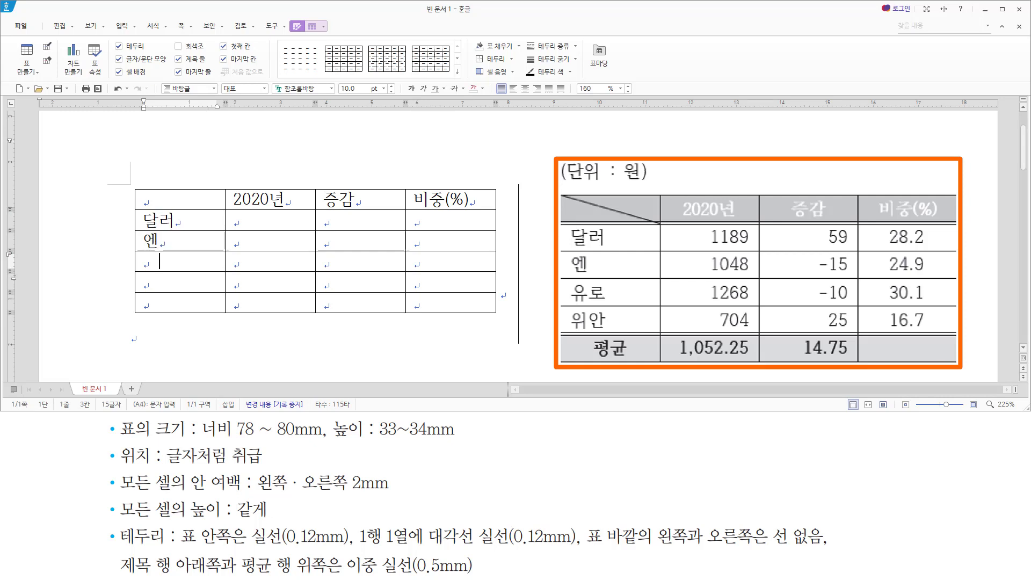
type("유로")
key("Down")
type("위안")
key("Down")
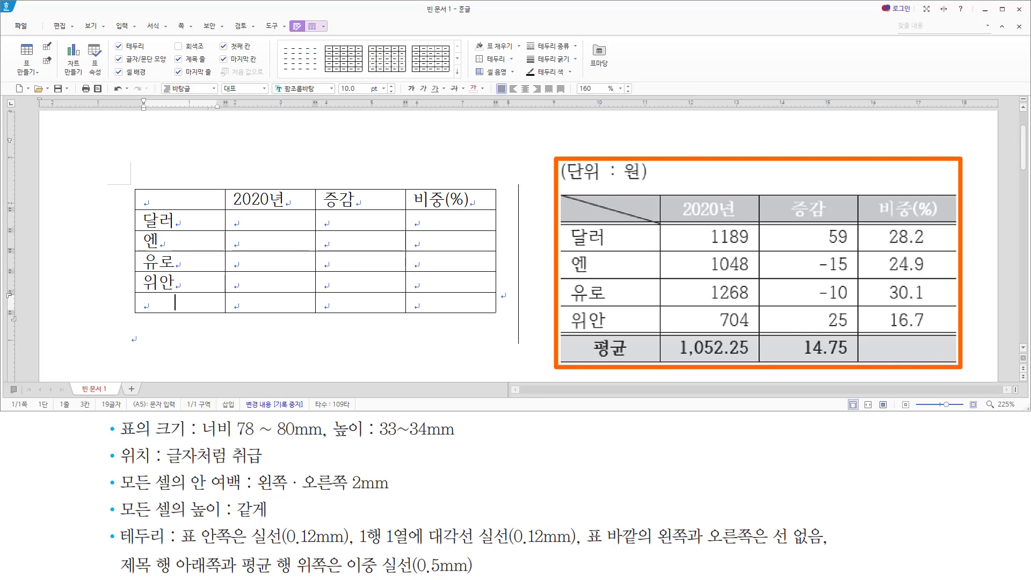
type("펴ㅇ균")
key("Tab")
- Fill the 2020년 column with 1189 for 달러, 1048 for 엔, 1268 for 유로 and 704 for 위안
left_click(234, 282)
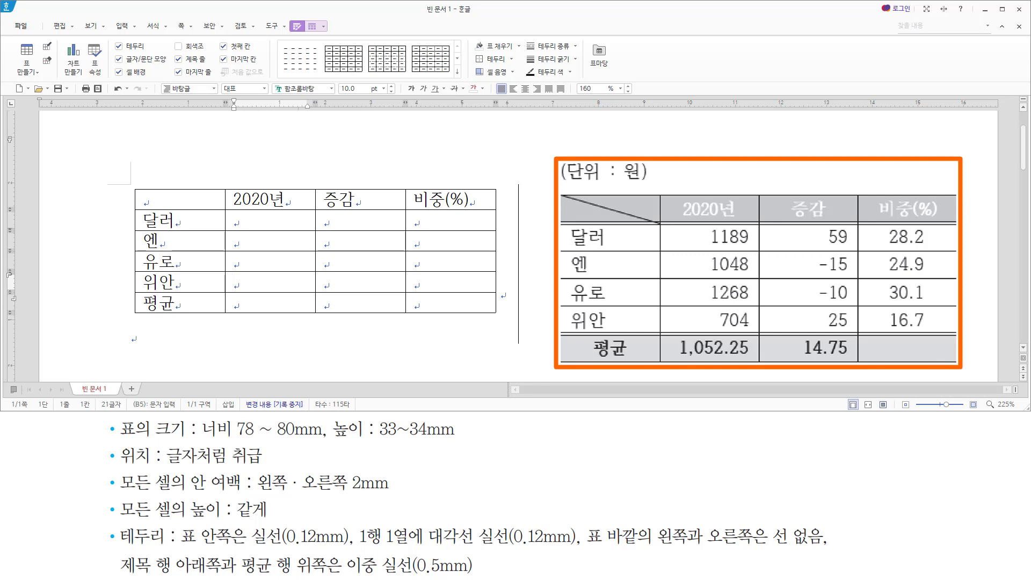
type("704")
key("Up")
type("1268")
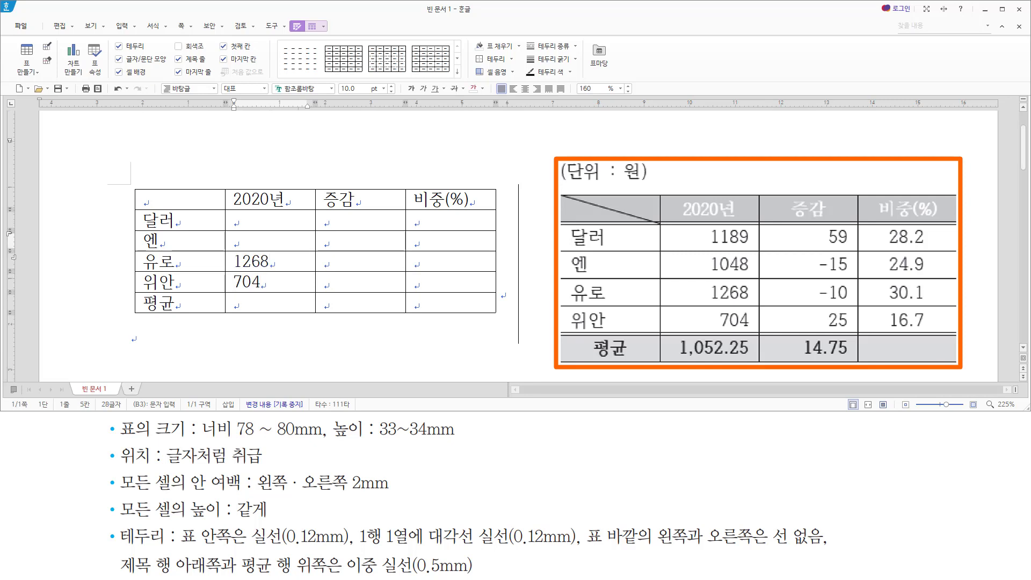
type("1048")
key("Up")
type("1")
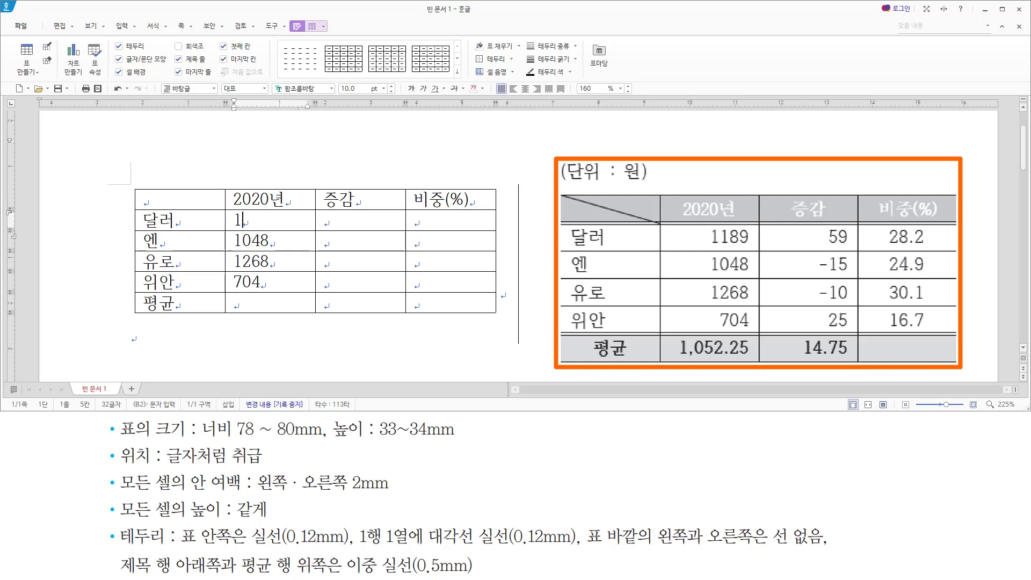
type("189")
- Fill the 증감 column with 59, -15, -10 and 25, and enter 16.7 as the 비중(%) of 위안
key("Tab")
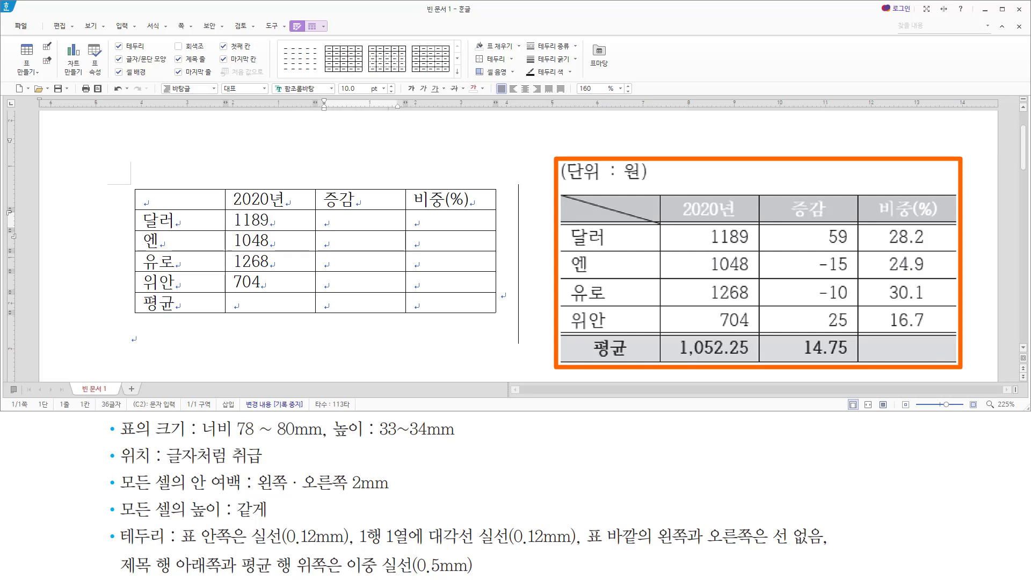
type("59")
key("Down")
type("-15")
left_click(350, 261)
type("-")
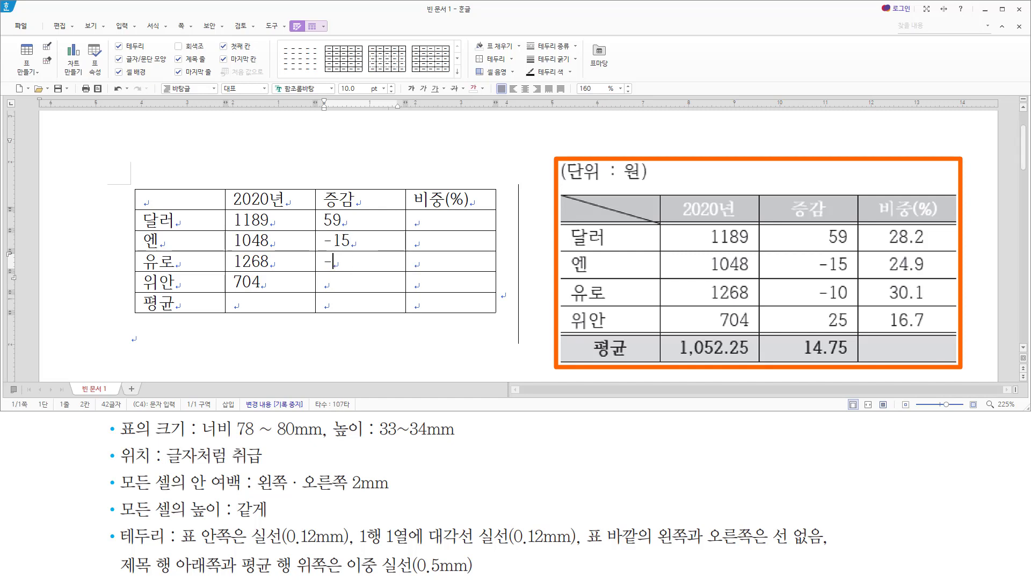
type("10")
left_click(344, 282)
type("2516.7")
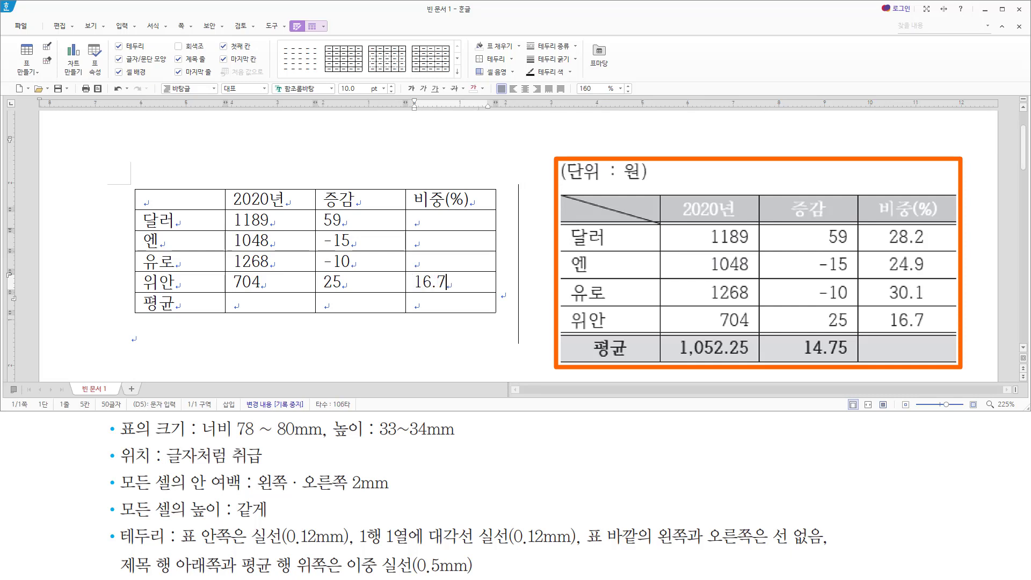
- Enter the remaining 비중(%) values: 30.1 for 유로, 24.9 for 엔 and 28.2 for 달러
left_click(446, 261)
type("30.14")
key("BackSpace")
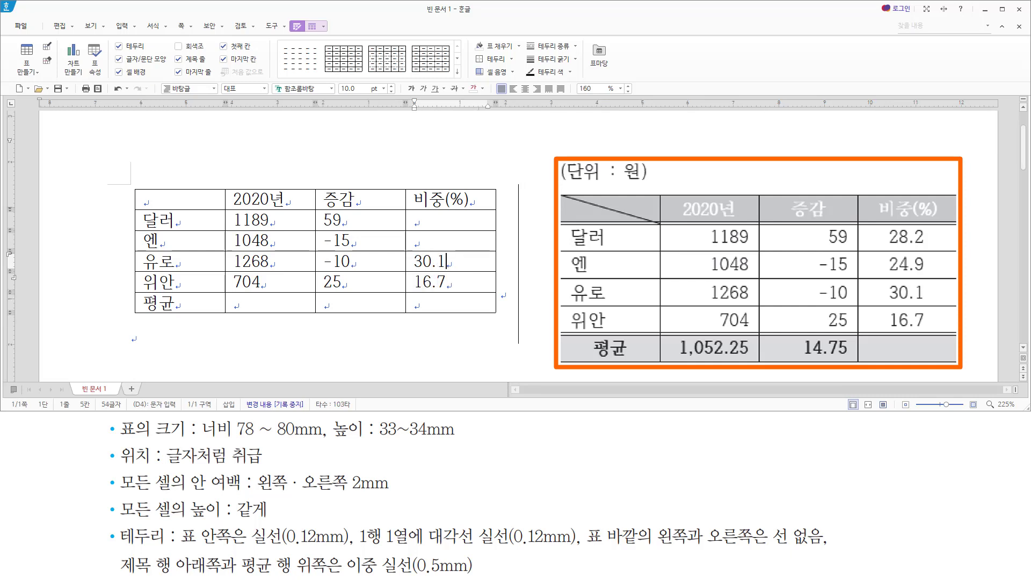
left_click(448, 240)
type("24.9")
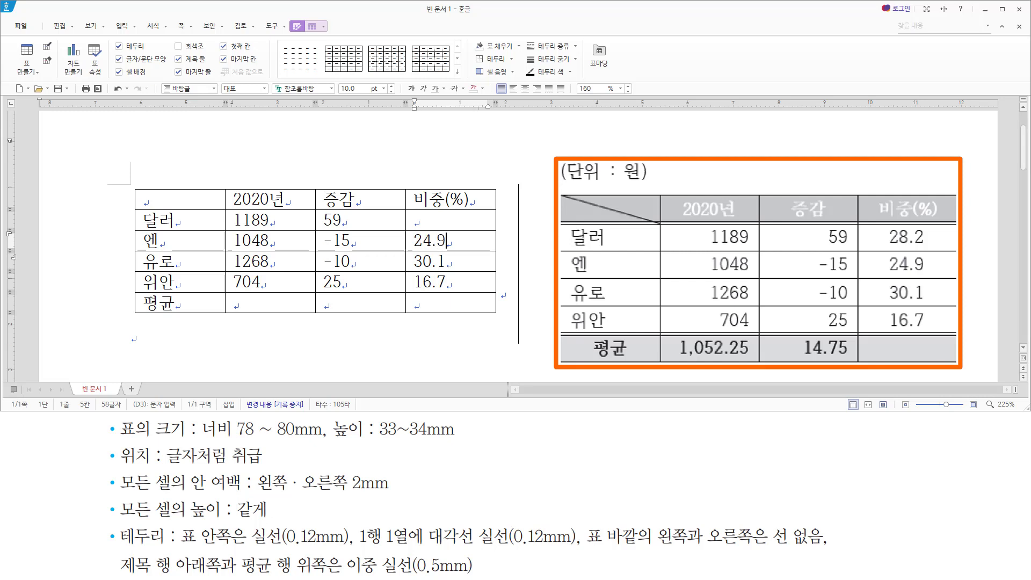
left_click(446, 220)
type("28.2")
- Add a caption to the table and replace its default text with (단위 : 원)
key("ctrl+n")
key("c")
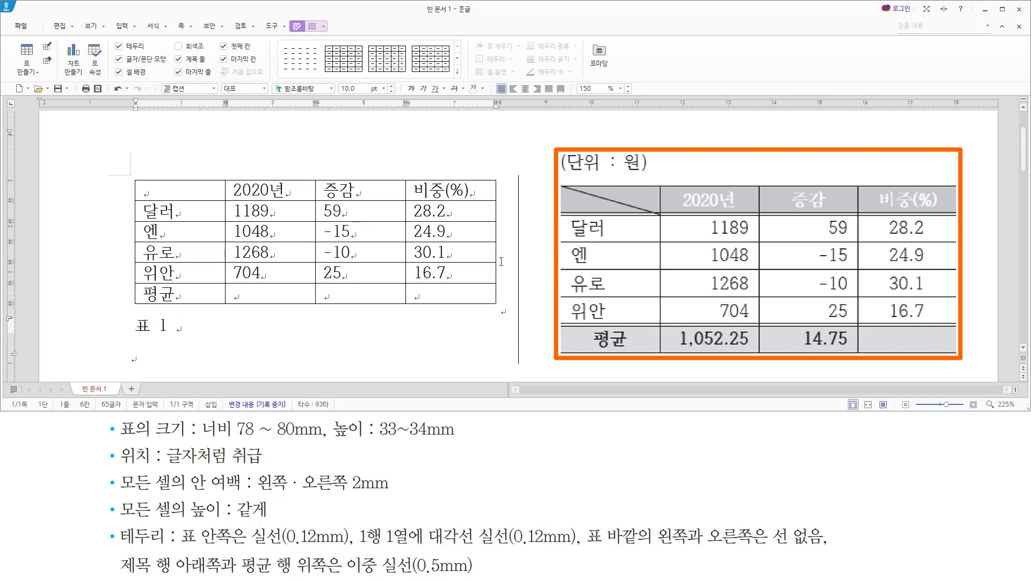
key("shift+Home")
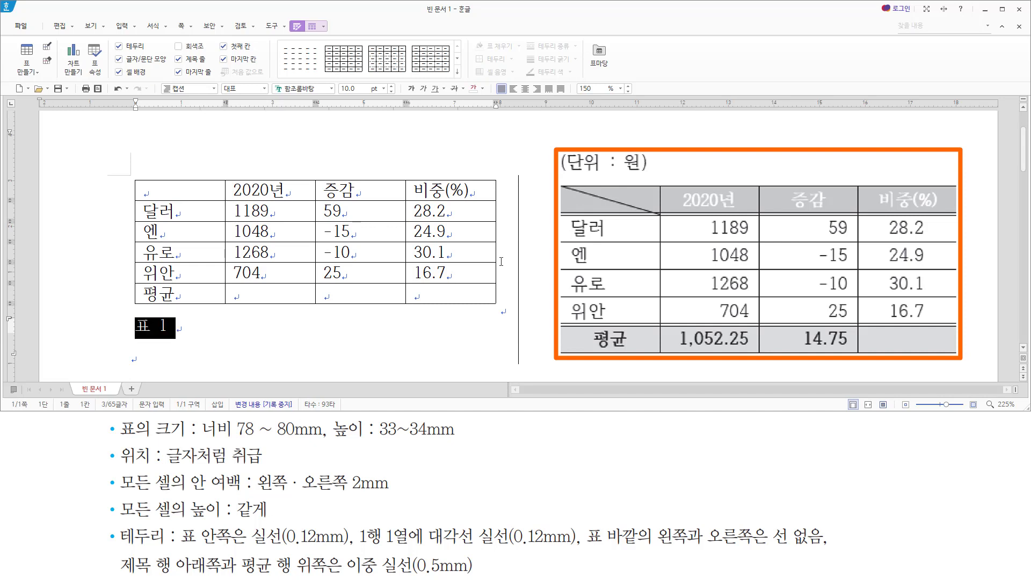
type("(")
key("Escape")
type("단위")
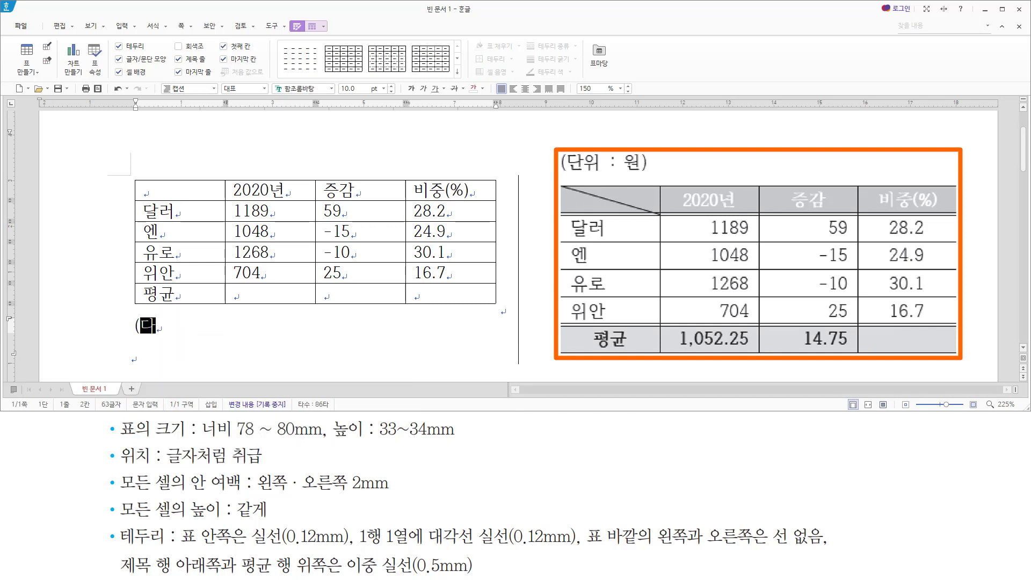
type(" : 원")
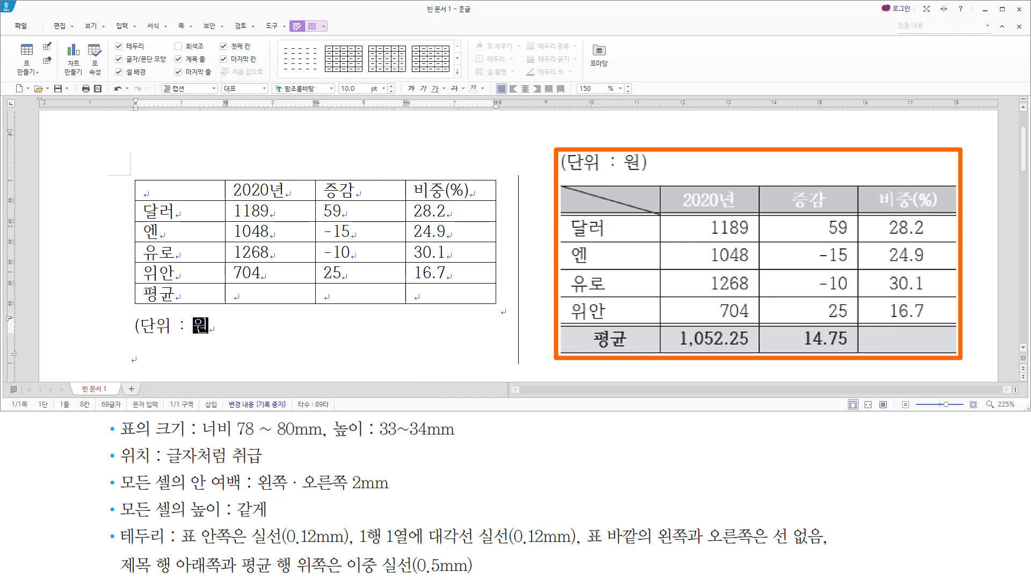
type(")")
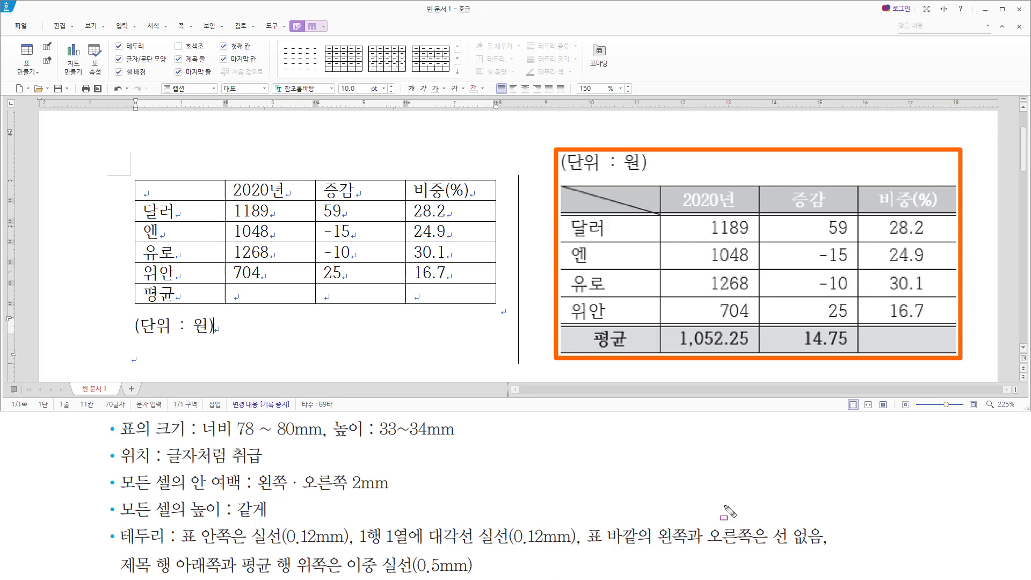
left_click_drag(115, 493, 396, 492)
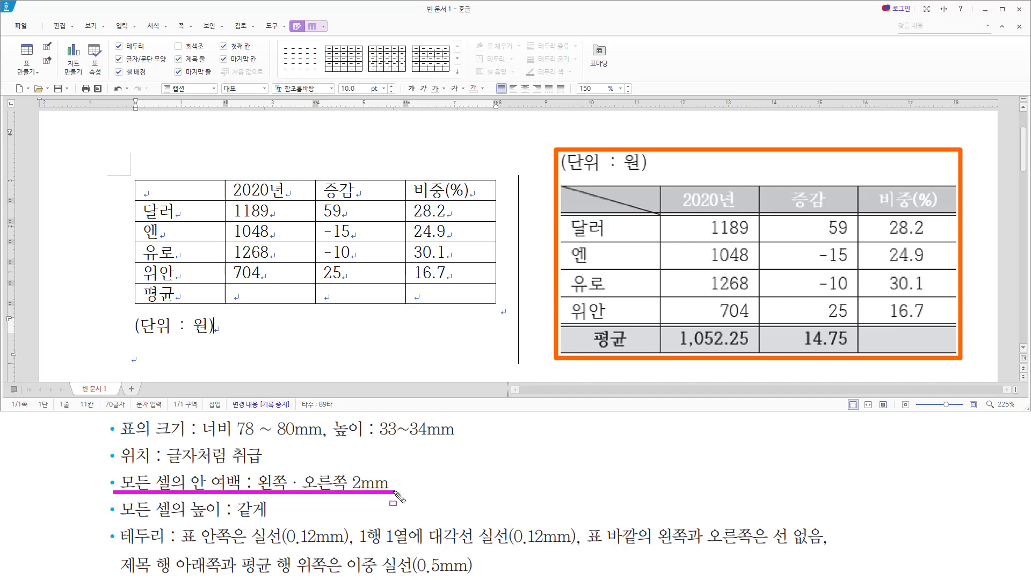
mouse_move(262, 468)
left_mouse_down()
mouse_move(257, 492)
mouse_move(398, 495)
left_mouse_up()
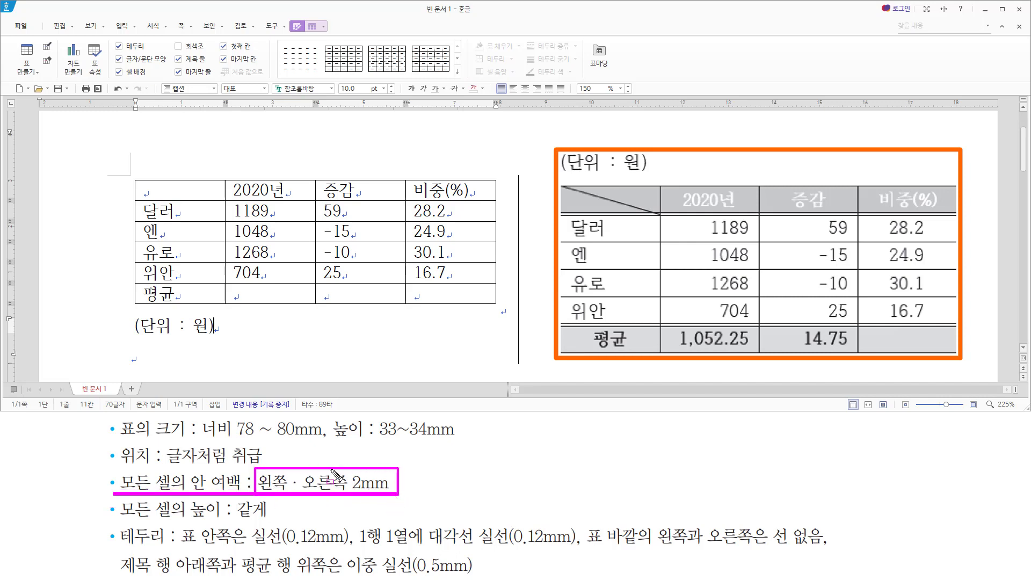
key("Escape")
- Open the table's properties and set the caption position to above the table
left_click(271, 211)
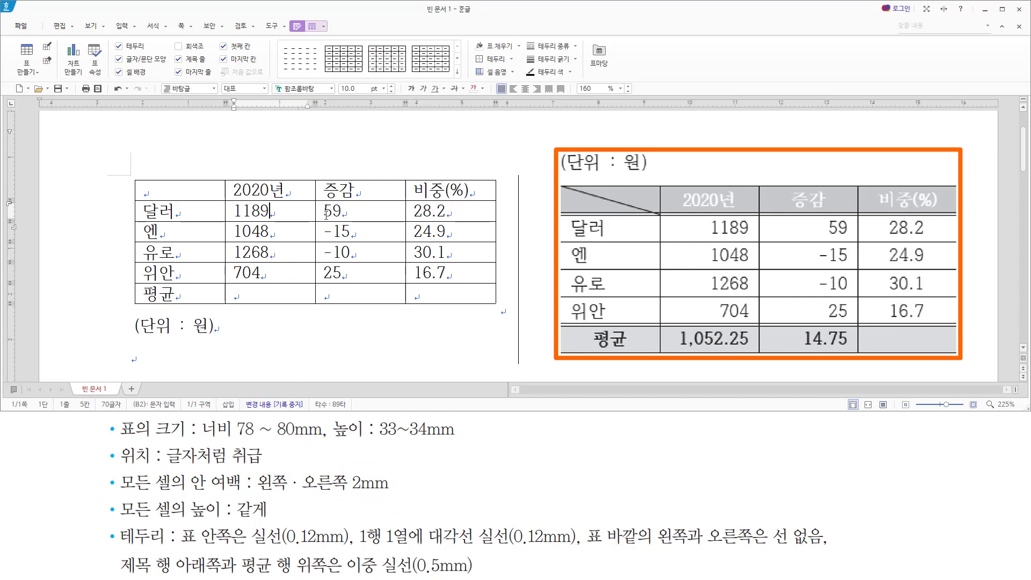
key("ctrl+n")
key("k")
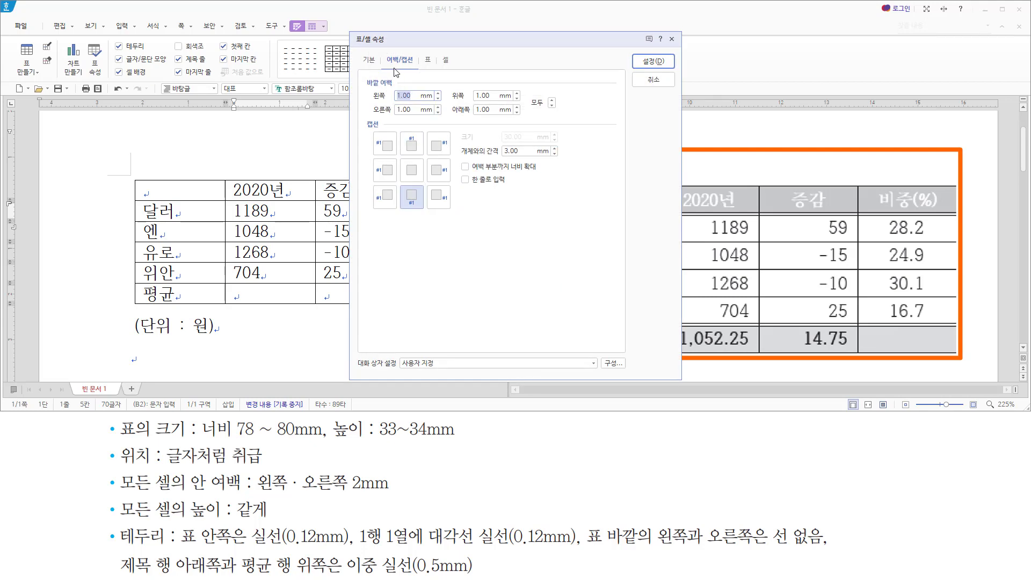
left_click_drag(400, 52, 412, 68)
left_click_drag(362, 124, 455, 216)
key("Escape")
left_click_drag(513, 45, 386, 48)
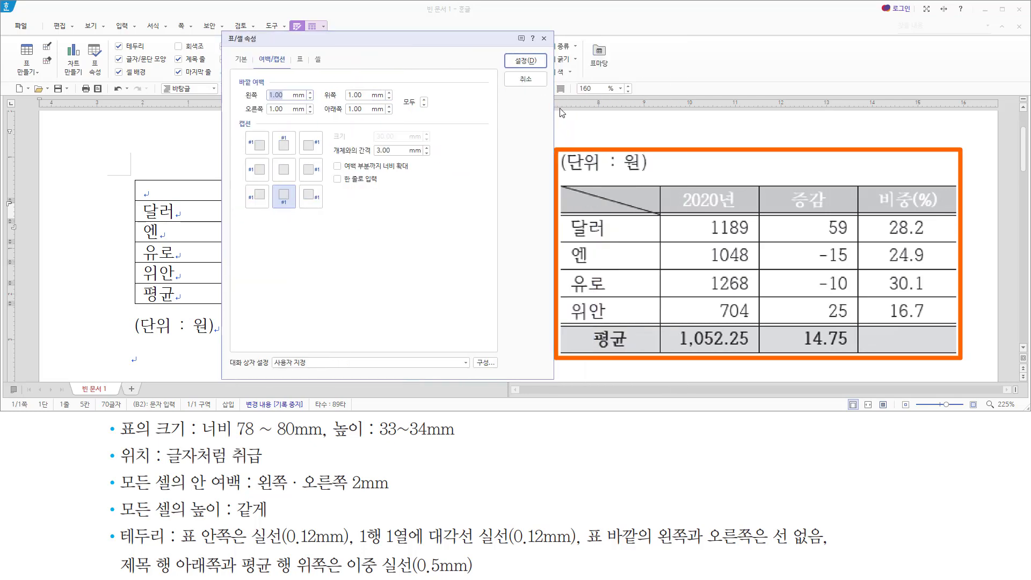
left_click_drag(562, 143, 650, 192)
key("Escape")
left_click(284, 143)
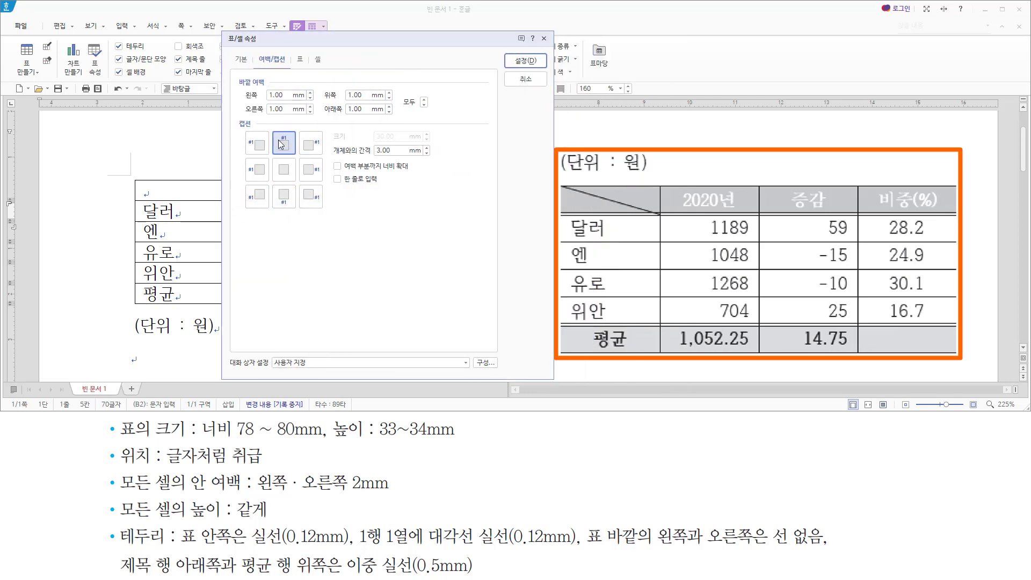
- Set the left and right inner margins of all cells to 2 mm and apply the table properties
left_click(301, 61)
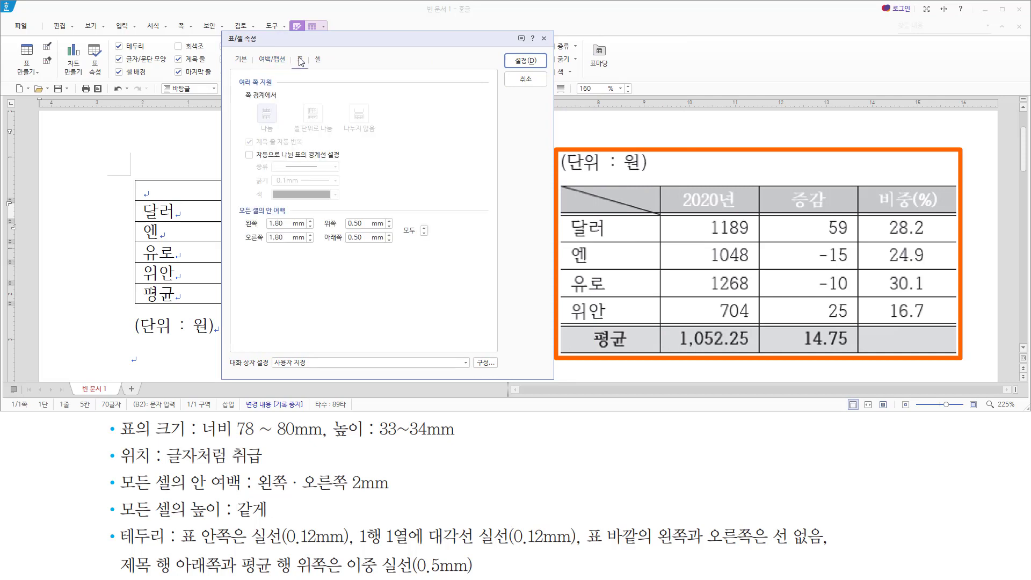
key("alt")
type("l")
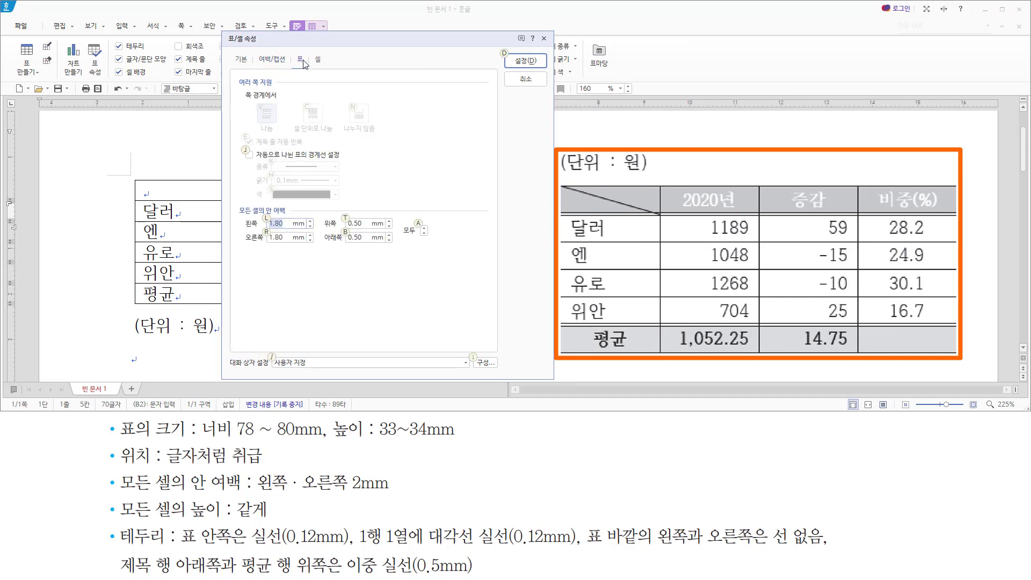
type("2")
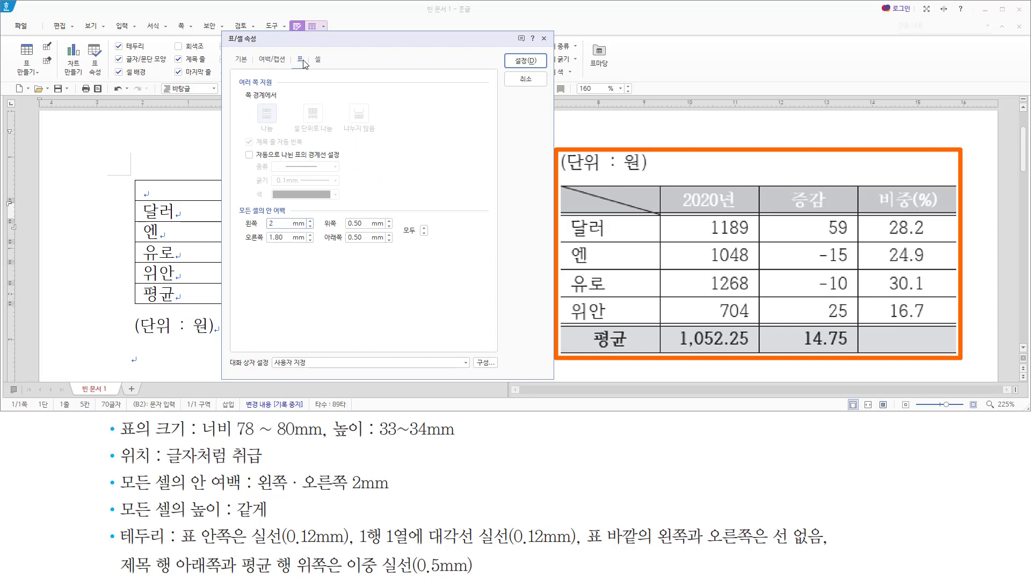
key("alt")
type("r2")
key("Return")
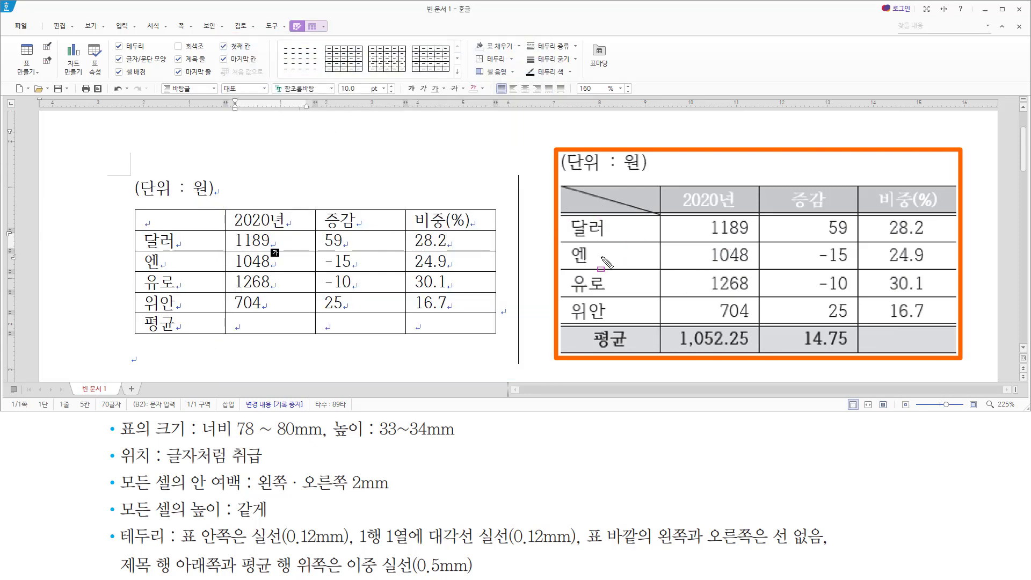
- Examine how the header row, currency names, 평균 label and each number column are aligned in the sample table
left_click_drag(664, 189, 952, 211)
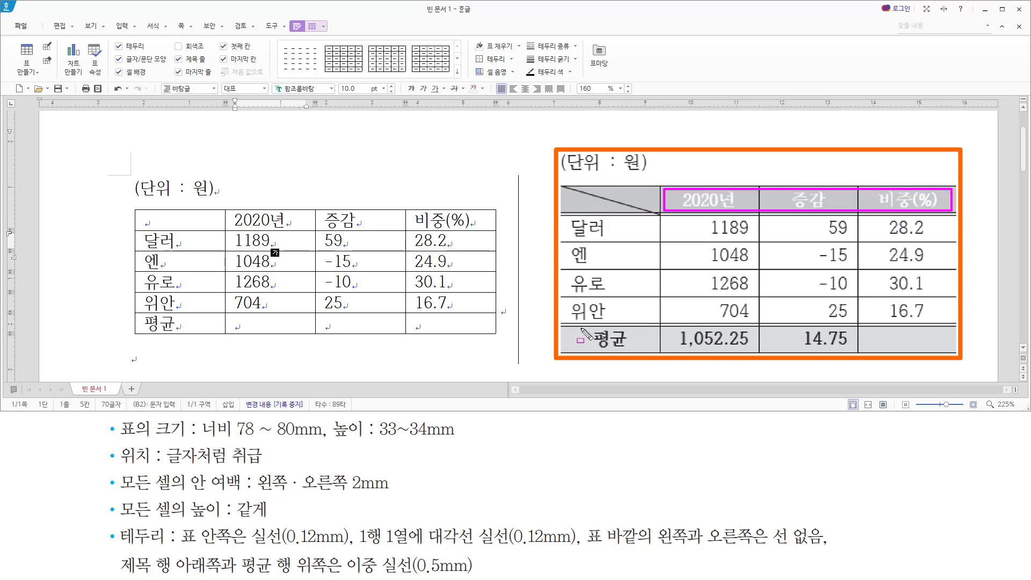
left_click_drag(576, 329, 639, 352)
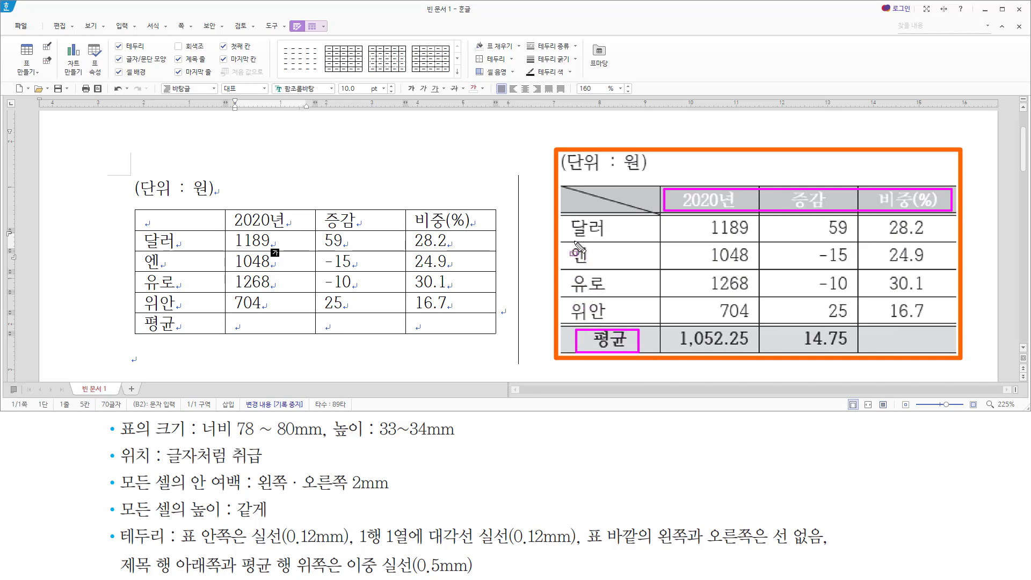
left_click_drag(570, 213, 571, 324)
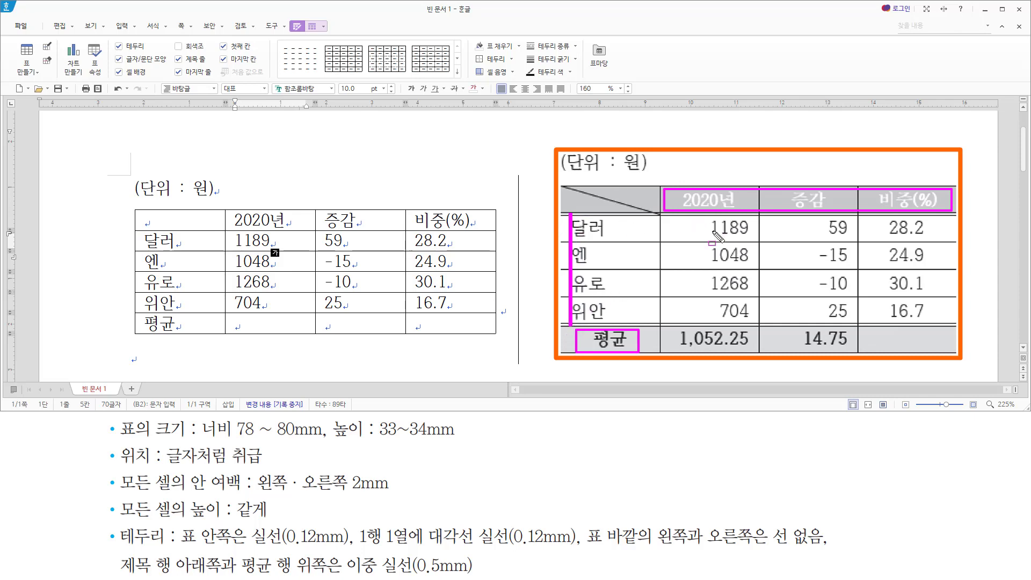
left_click_drag(712, 236, 754, 237)
mouse_move(712, 263)
left_mouse_down()
mouse_move(752, 263)
mouse_move(753, 320)
left_mouse_up()
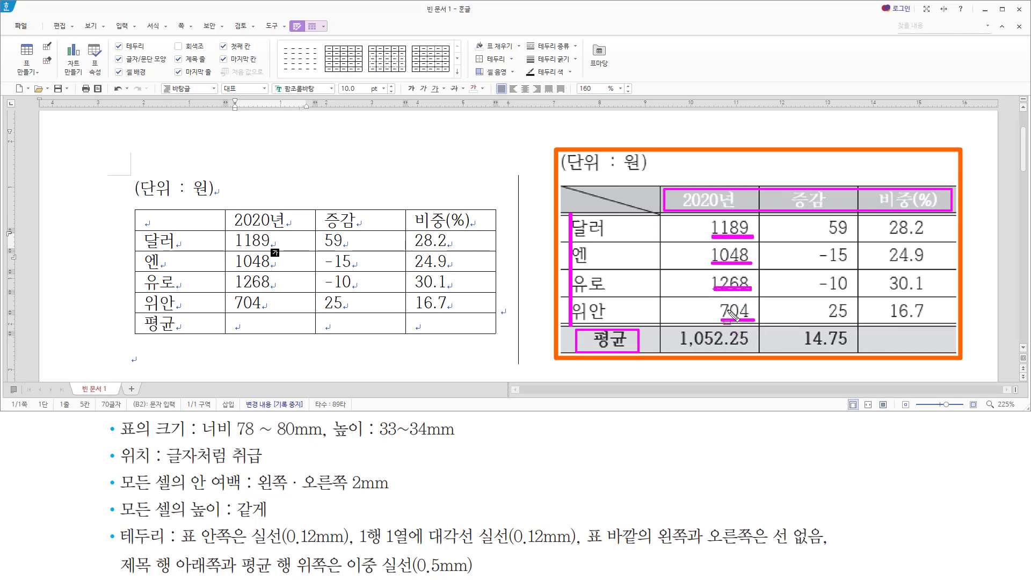
left_click_drag(750, 215, 749, 351)
left_click_drag(675, 350, 753, 350)
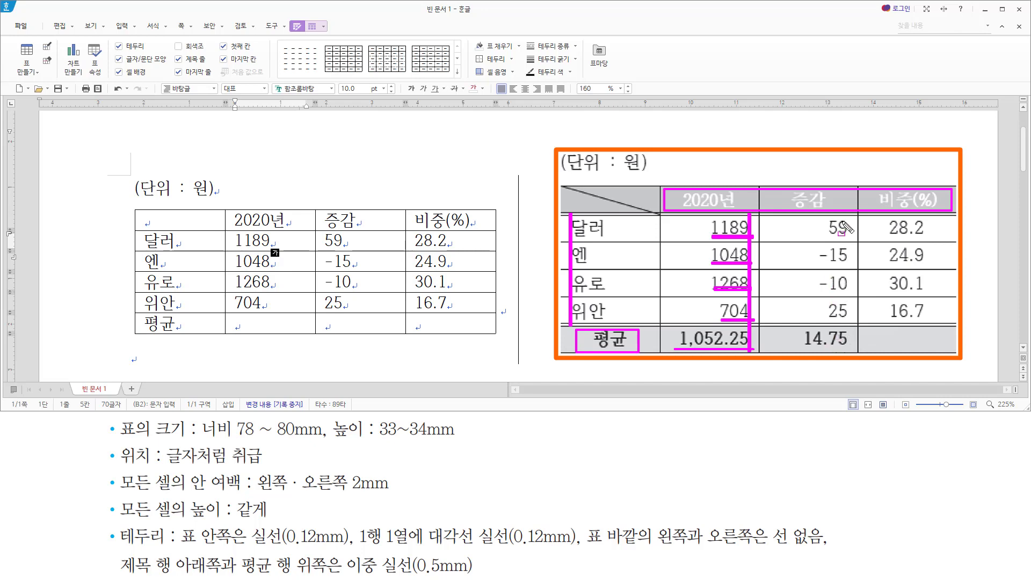
left_click_drag(848, 220, 849, 360)
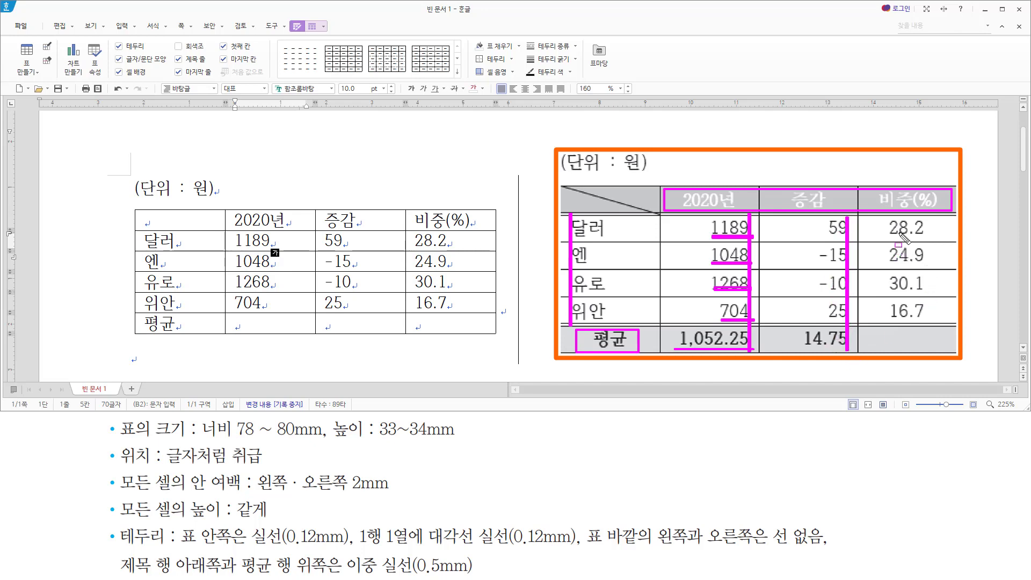
mouse_move(888, 239)
left_mouse_down()
mouse_move(926, 239)
mouse_move(921, 264)
left_mouse_up()
mouse_move(889, 297)
left_mouse_down()
mouse_move(925, 297)
mouse_move(927, 320)
left_mouse_up()
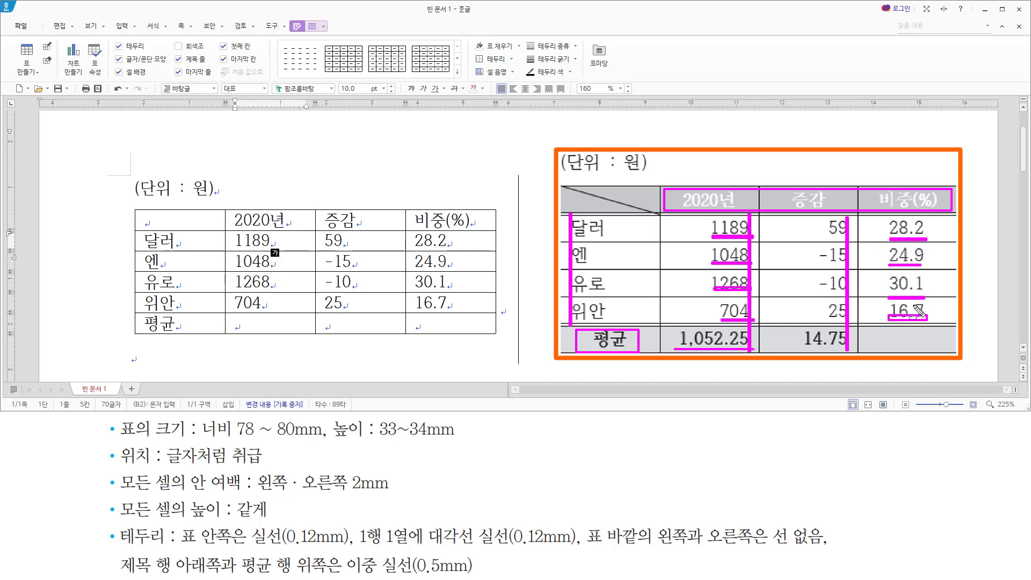
left_click_drag(887, 218, 929, 318)
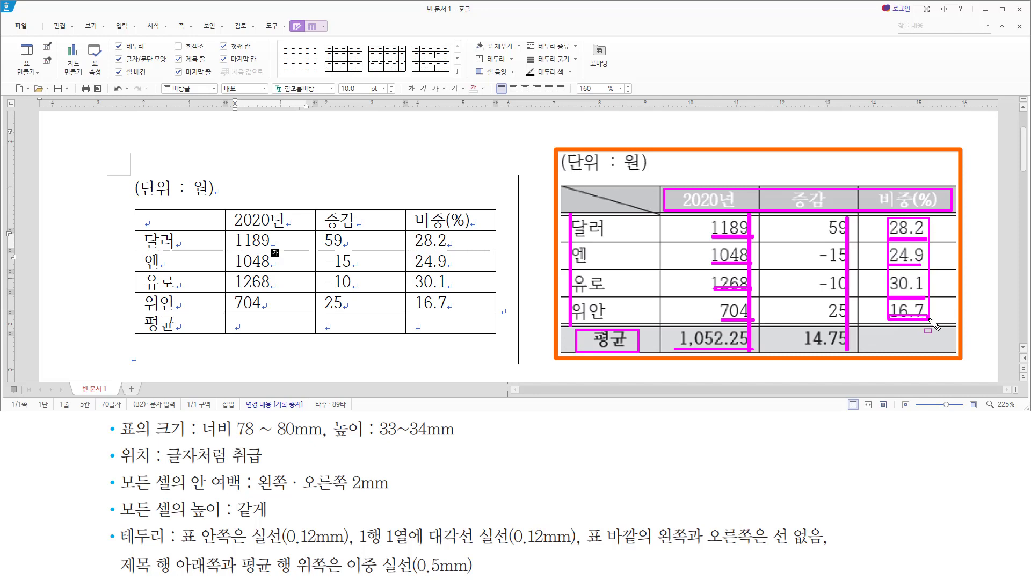
key("Escape")
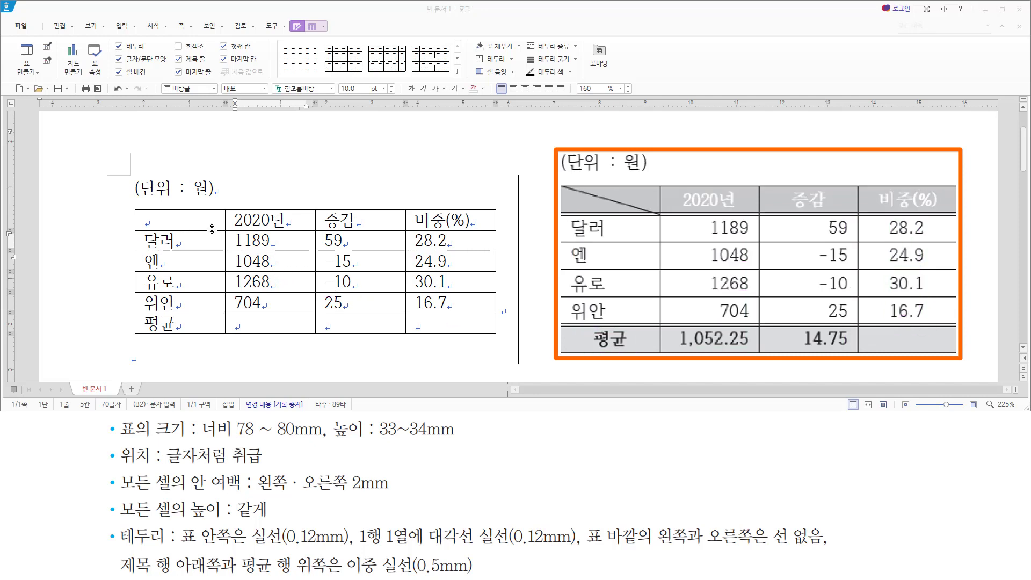
- Center the text in all table cells, then left-align the 달러, 엔, 유로 and 위안 name cells
left_click_drag(202, 221, 433, 331)
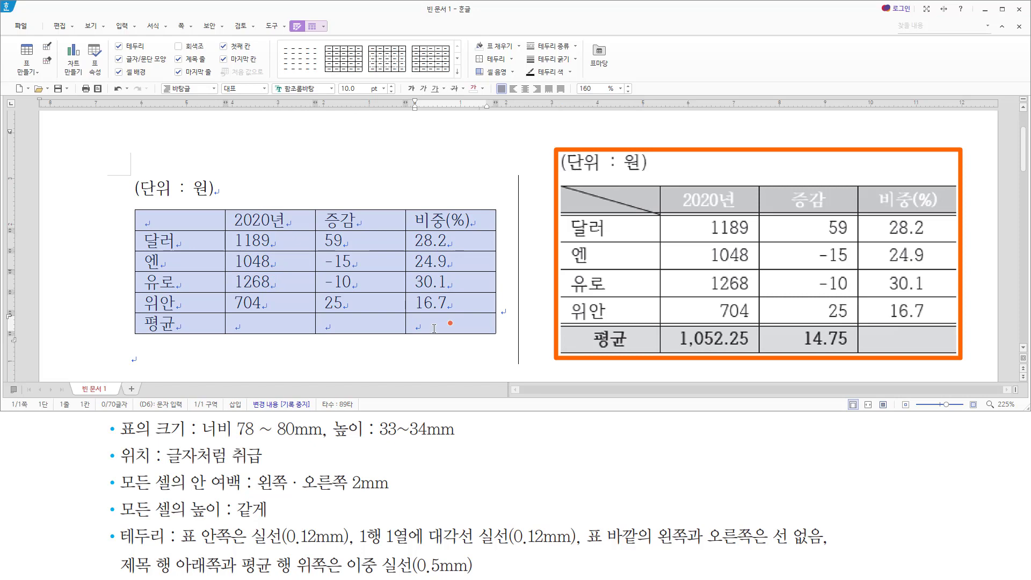
key("ctrl+shift+c")
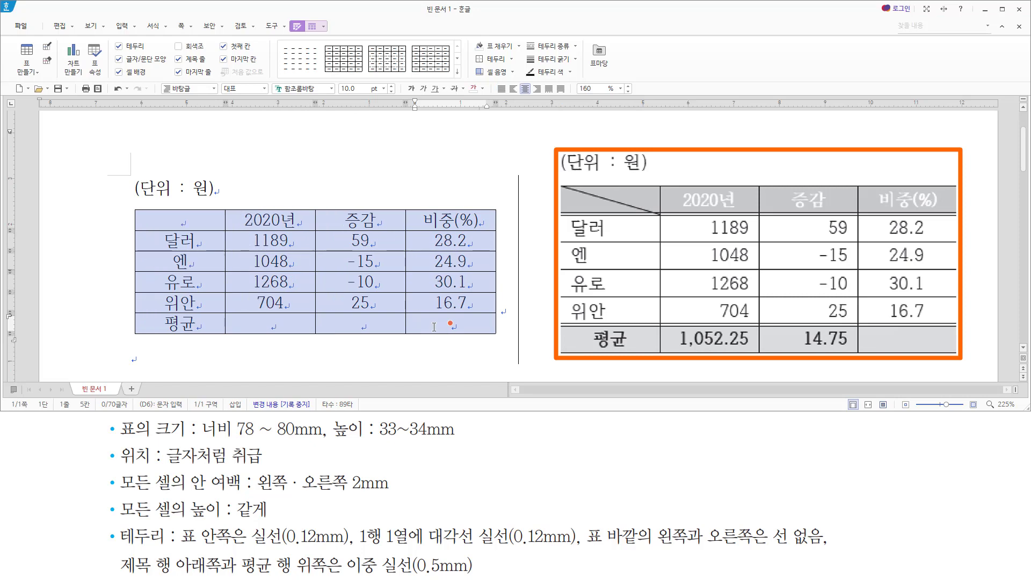
left_click_drag(183, 240, 194, 302)
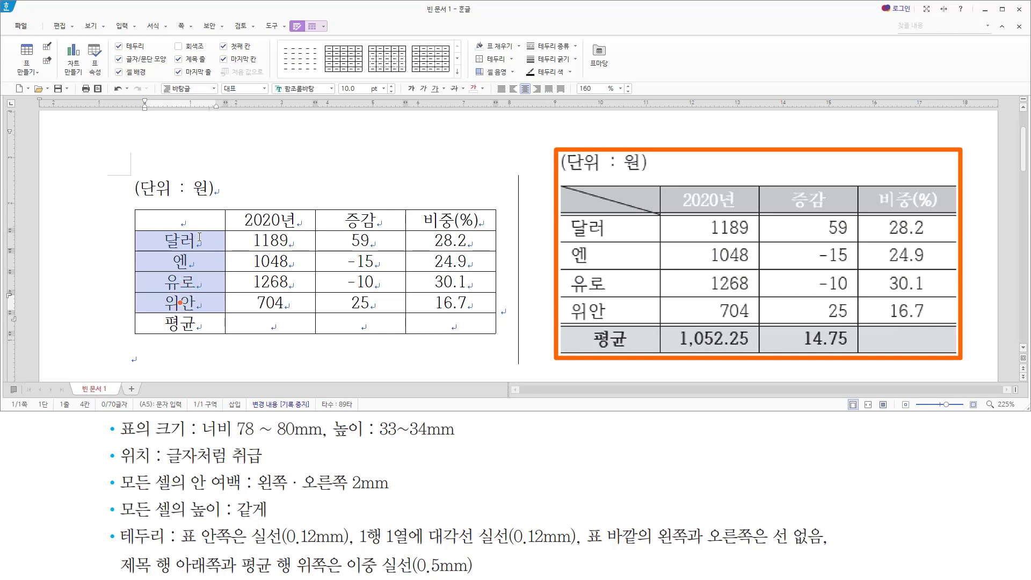
key("ctrl+shift+l")
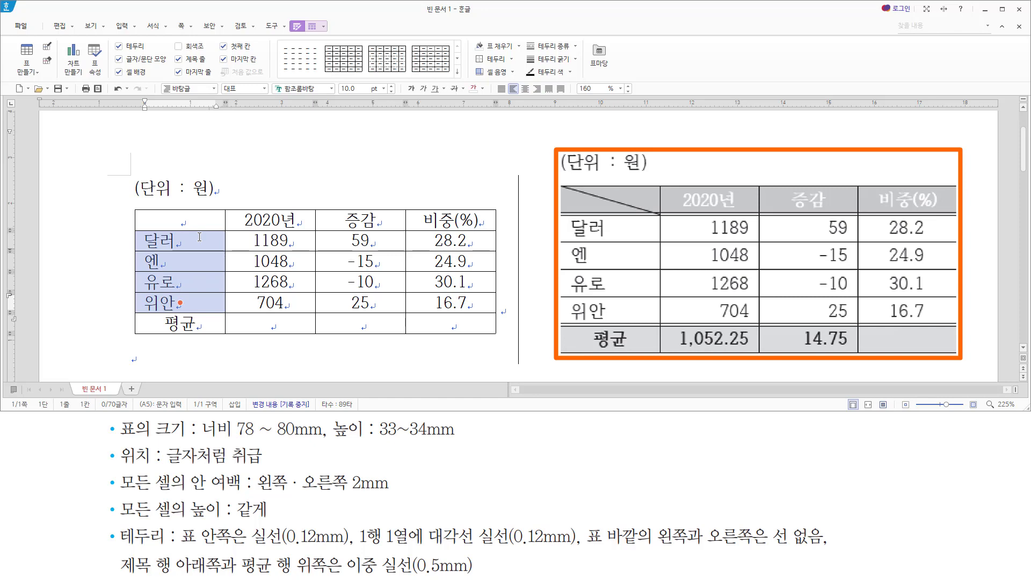
- Right-align the 2020년 and 증감 cells from the 달러 row down to the 평균 row
left_click_drag(282, 240, 359, 322)
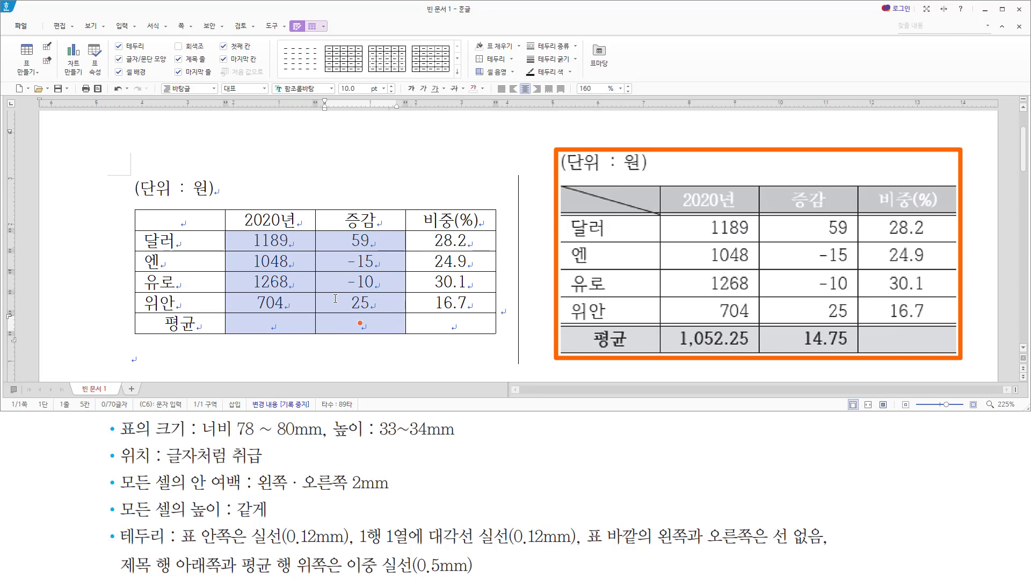
key("ctrl+shift+r")
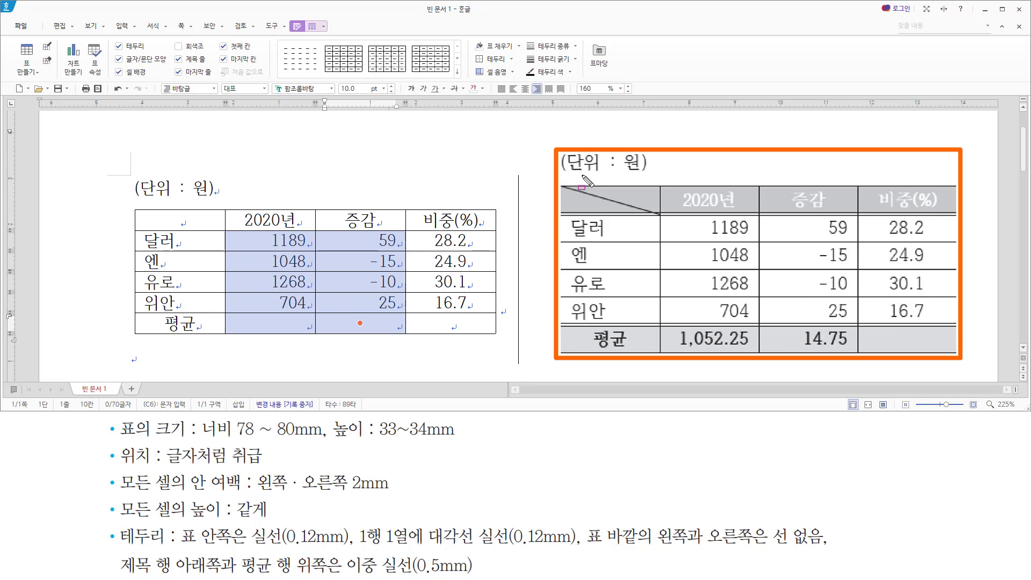
left_click_drag(134, 198, 223, 198)
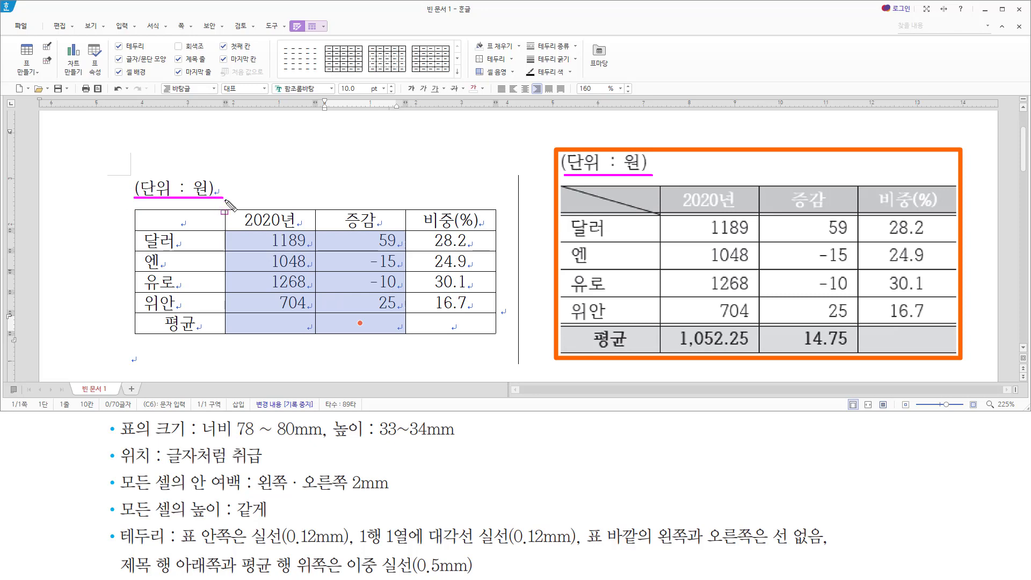
key("Escape")
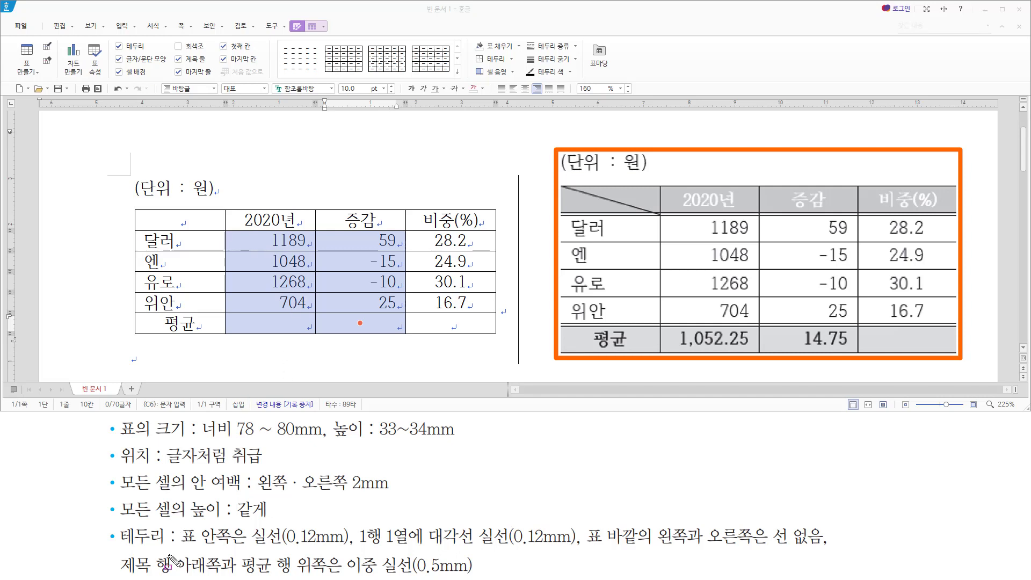
- Read the border requirements for the inner lines, first-cell diagonal, outer side edges and double lines, comparing them with the sample table
left_click_drag(119, 546, 347, 547)
mouse_move(184, 546)
left_mouse_down()
mouse_move(357, 541)
mouse_move(347, 524)
left_mouse_up()
left_click_drag(183, 538, 346, 537)
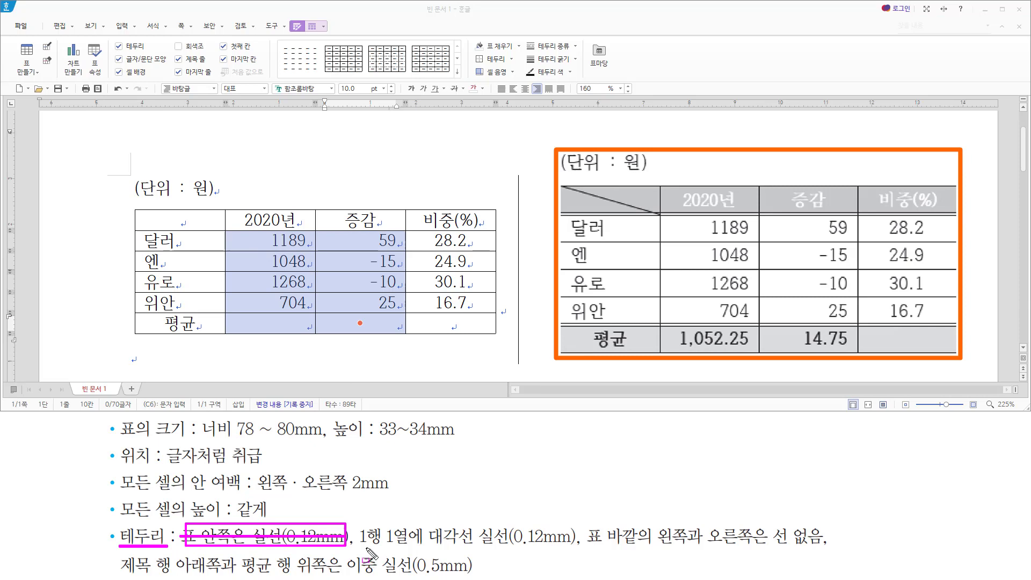
key("e")
mouse_move(359, 548)
left_mouse_down()
mouse_move(418, 545)
mouse_move(411, 529)
left_mouse_up()
left_click_drag(143, 208, 220, 230)
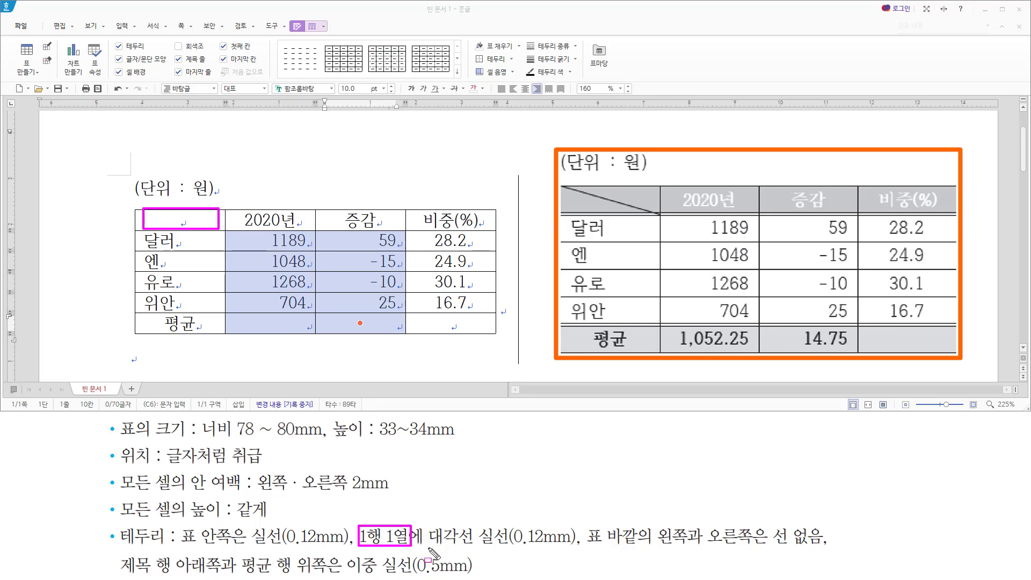
left_click_drag(430, 547, 580, 547)
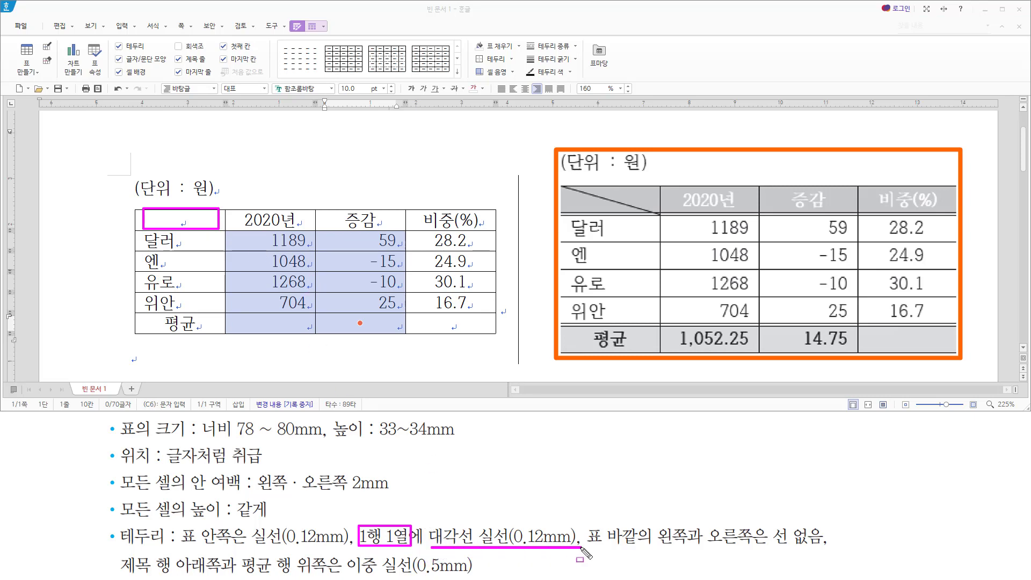
mouse_move(569, 184)
left_mouse_down()
mouse_move(589, 206)
mouse_move(646, 206)
left_mouse_up()
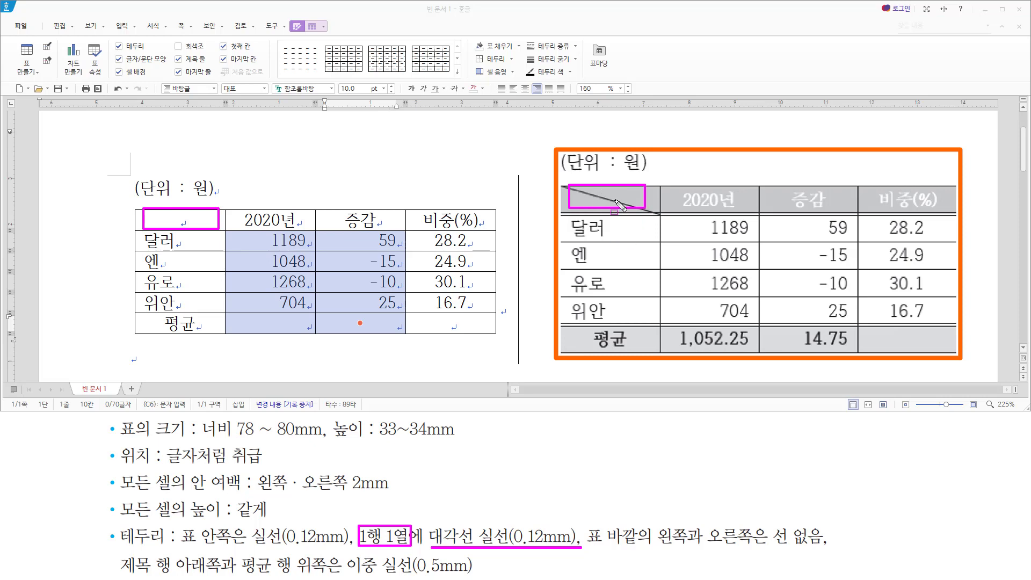
mouse_move(590, 547)
left_mouse_down()
mouse_move(768, 563)
mouse_move(836, 555)
left_mouse_up()
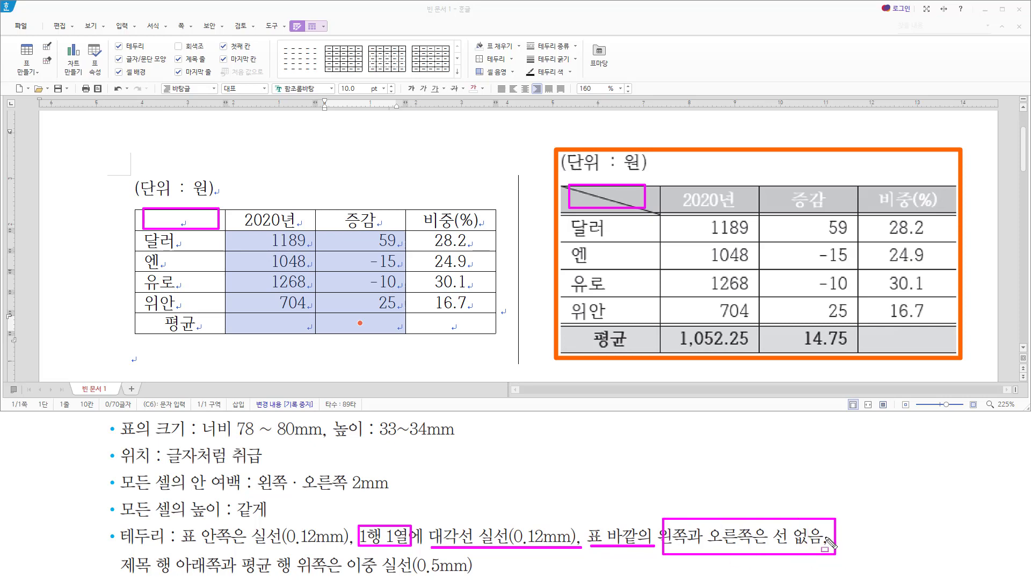
mouse_move(115, 552)
left_mouse_down()
mouse_move(130, 571)
mouse_move(171, 575)
mouse_move(476, 574)
left_mouse_up()
key("e")
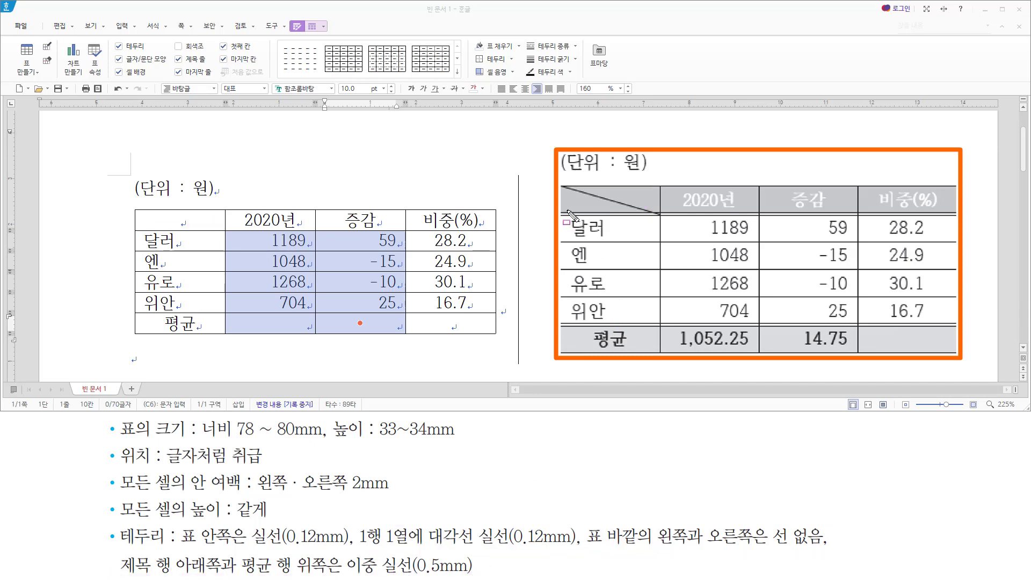
mouse_move(561, 208)
left_mouse_down()
mouse_move(755, 230)
mouse_move(953, 221)
left_mouse_up()
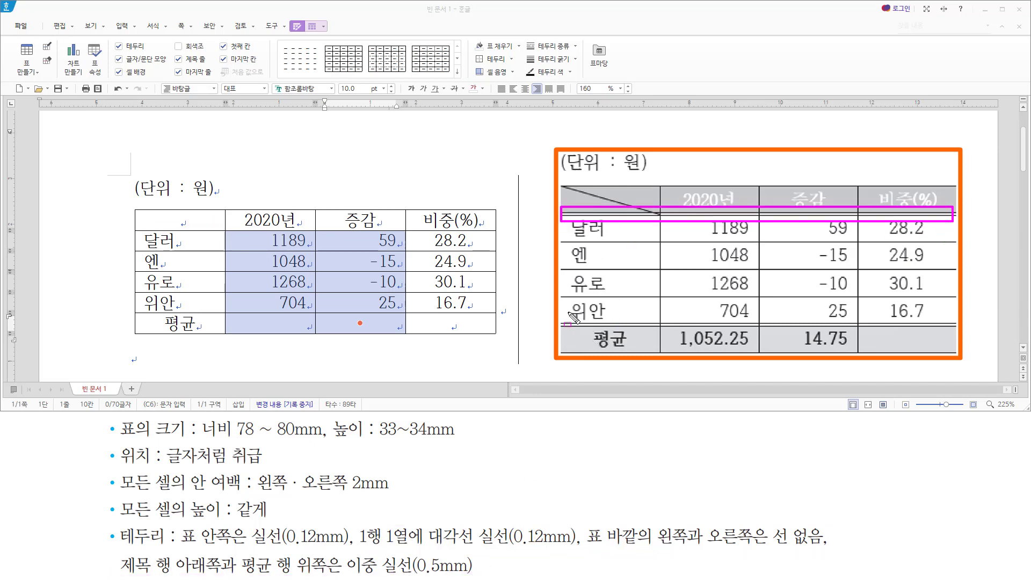
left_click_drag(565, 316, 947, 333)
key("Escape")
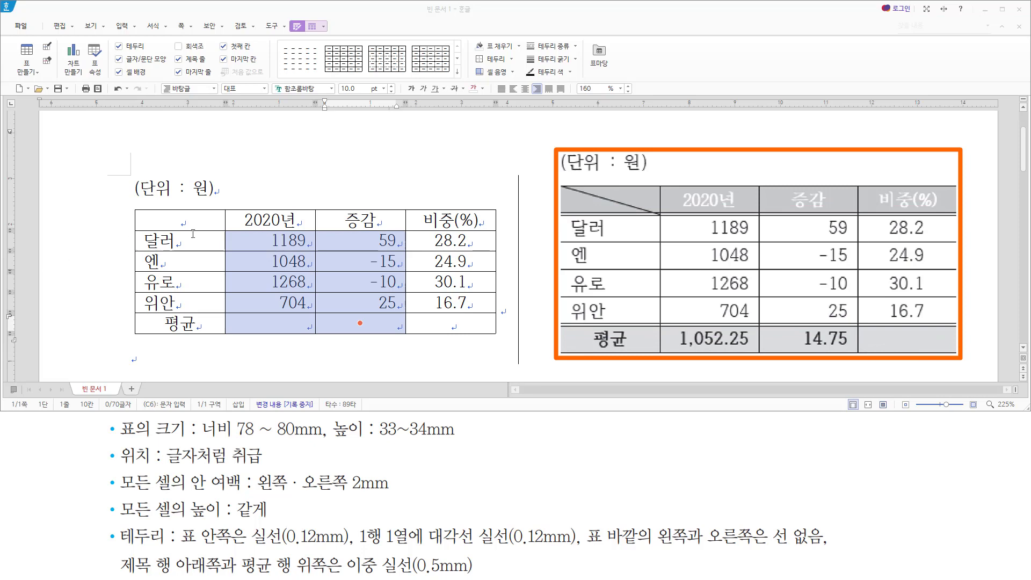
- Remove the left and right outer border lines of the whole currency table by setting them to no line
mouse_move(177, 220)
left_mouse_down()
mouse_move(268, 242)
mouse_move(437, 320)
left_mouse_up()
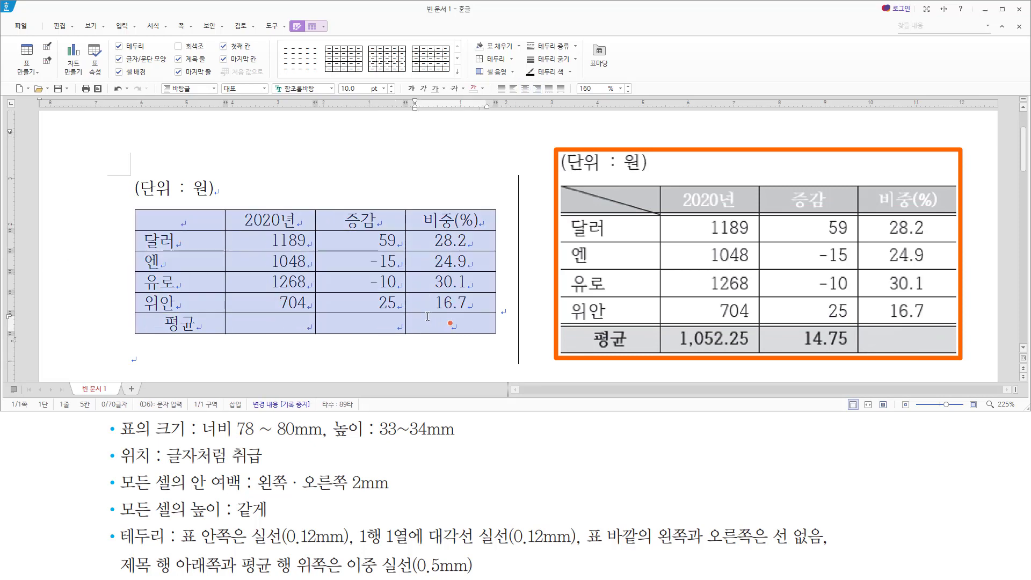
key("l")
left_click(424, 99)
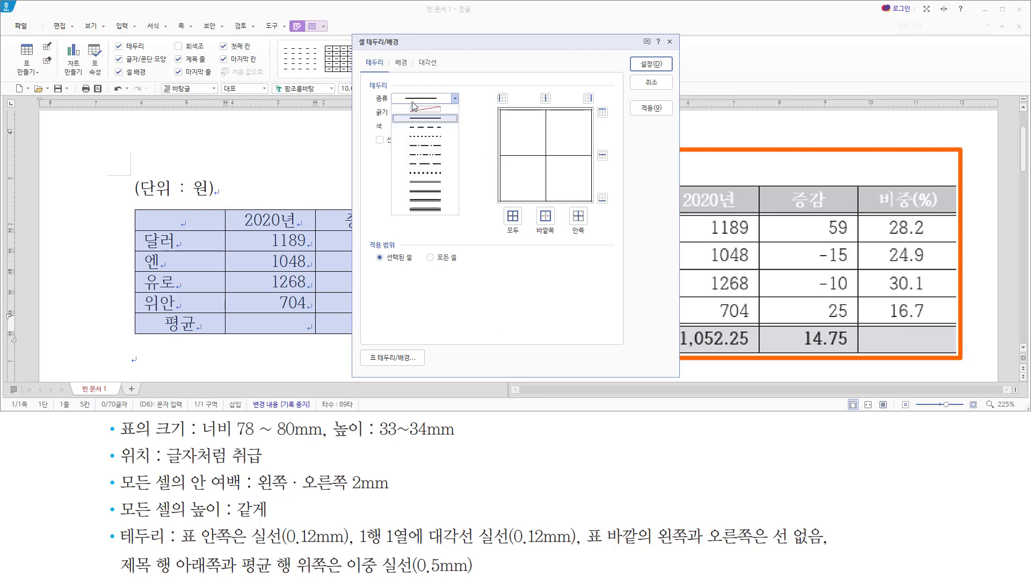
left_click(415, 110)
left_click(503, 98)
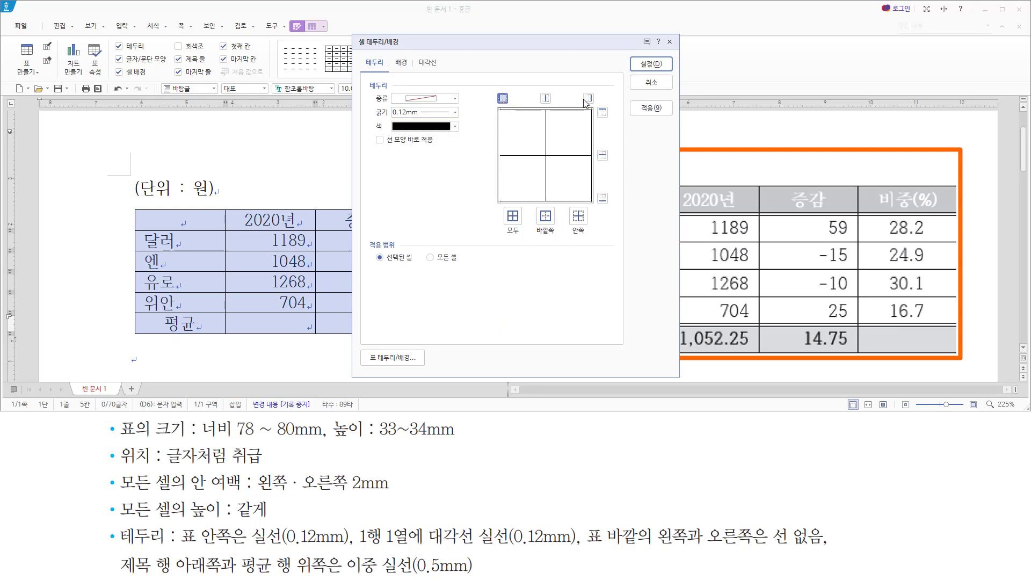
left_click(588, 98)
left_click(651, 64)
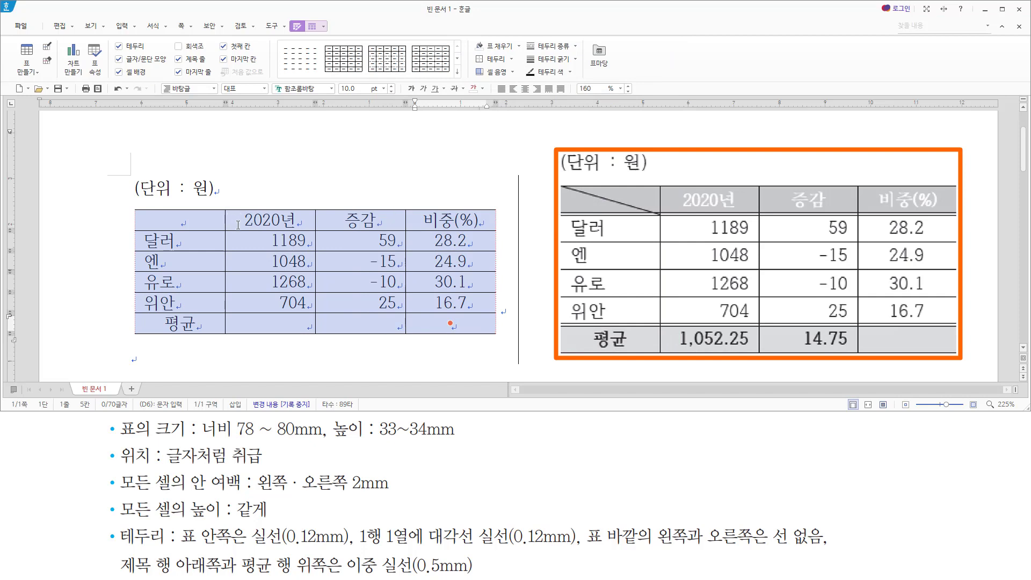
- Apply a 0.5 mm double line above and below the block of rows from 달러 to 위안
left_click_drag(192, 243, 442, 301)
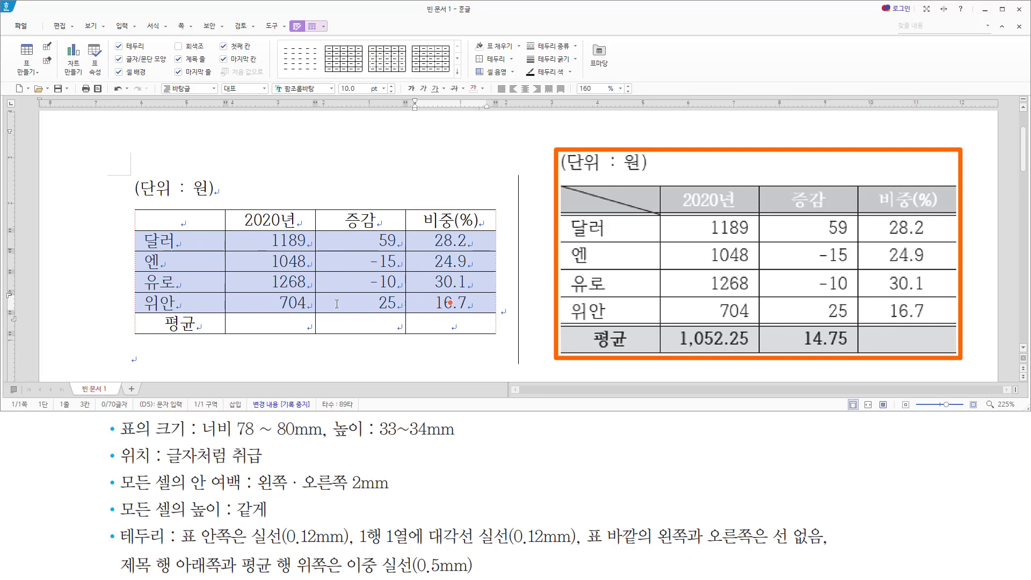
key("l")
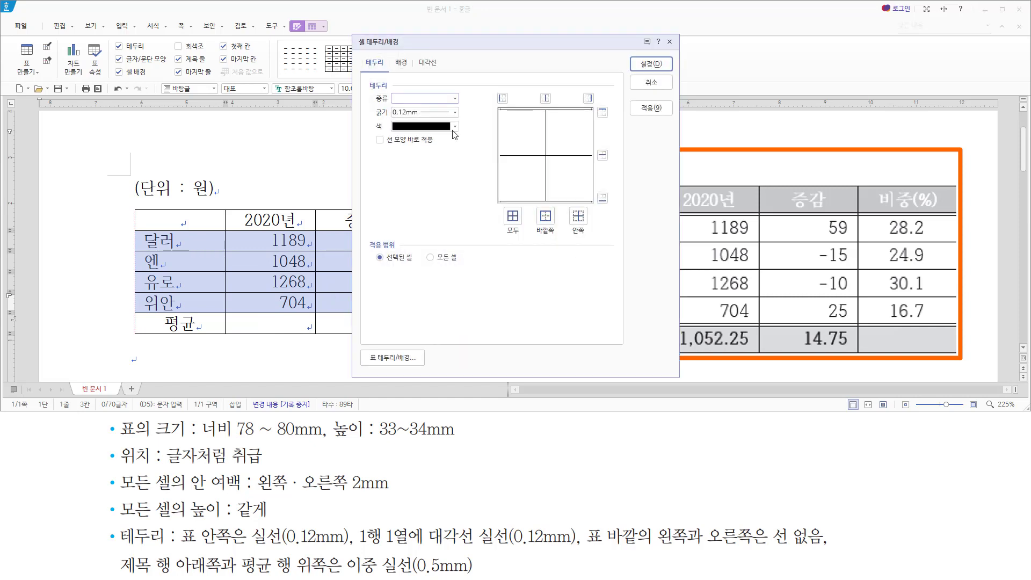
left_click(455, 98)
left_click(425, 181)
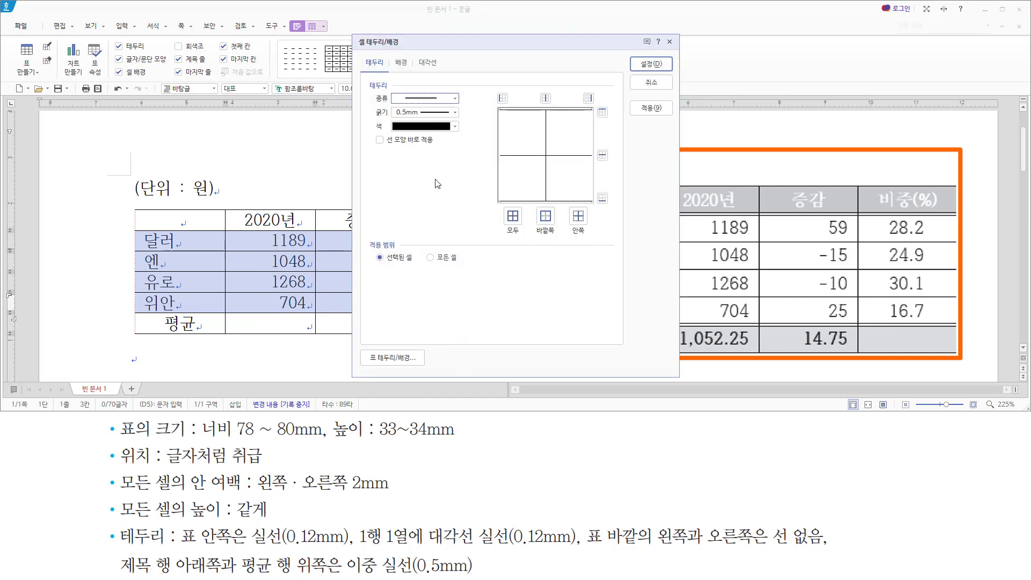
scroll(404, 111, "down", 2)
left_click(601, 113)
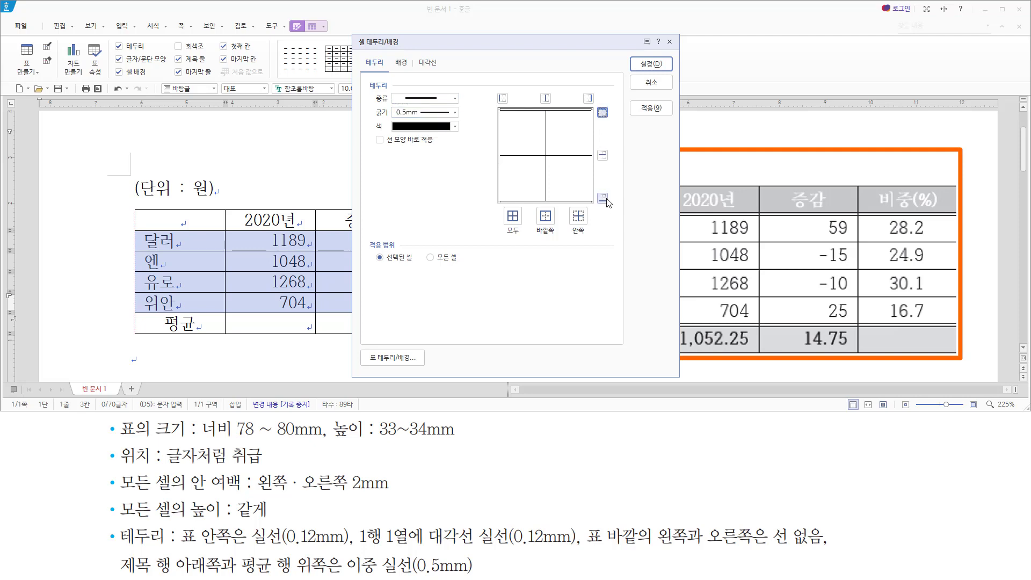
left_click(603, 199)
left_click(653, 64)
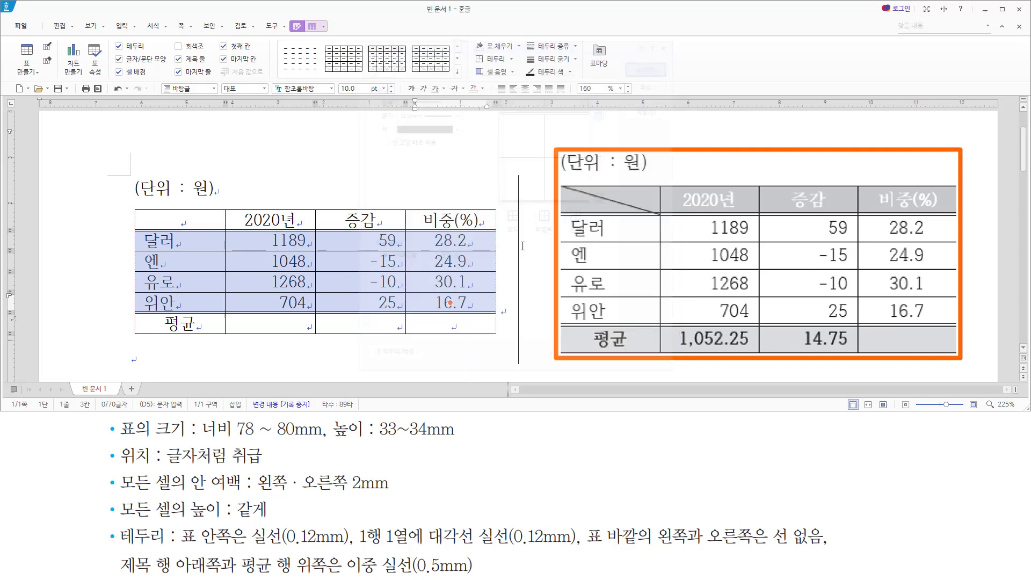
- Add a 0.12 mm solid diagonal from upper left to lower right in the table's empty first header cell
left_click(181, 221)
key("F5")
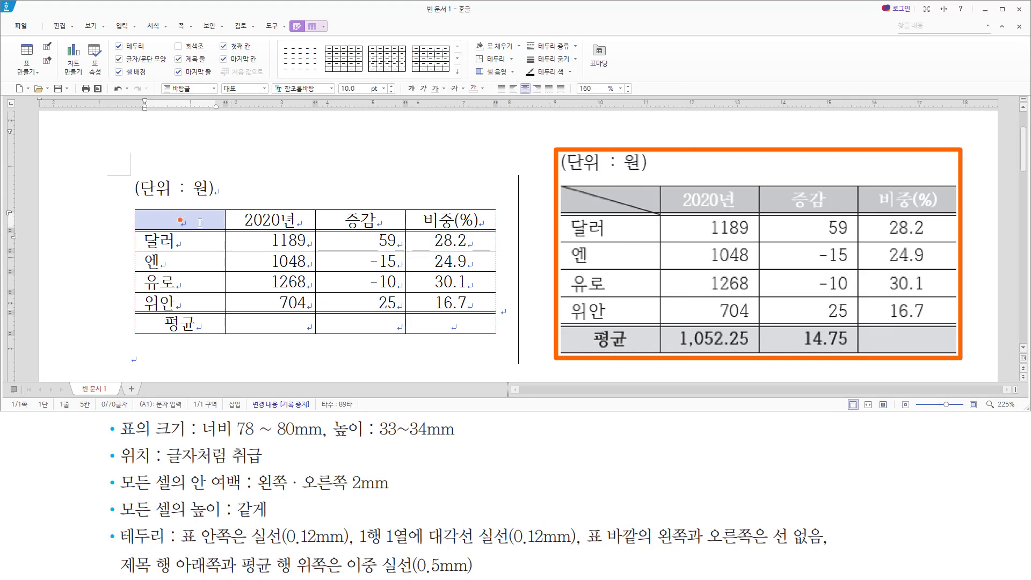
key("l")
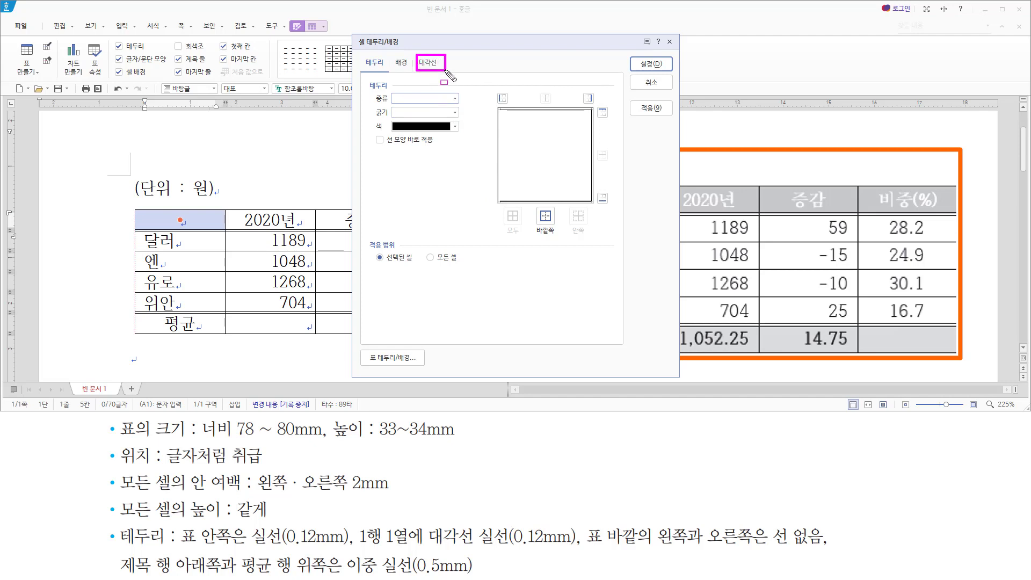
left_click(428, 62)
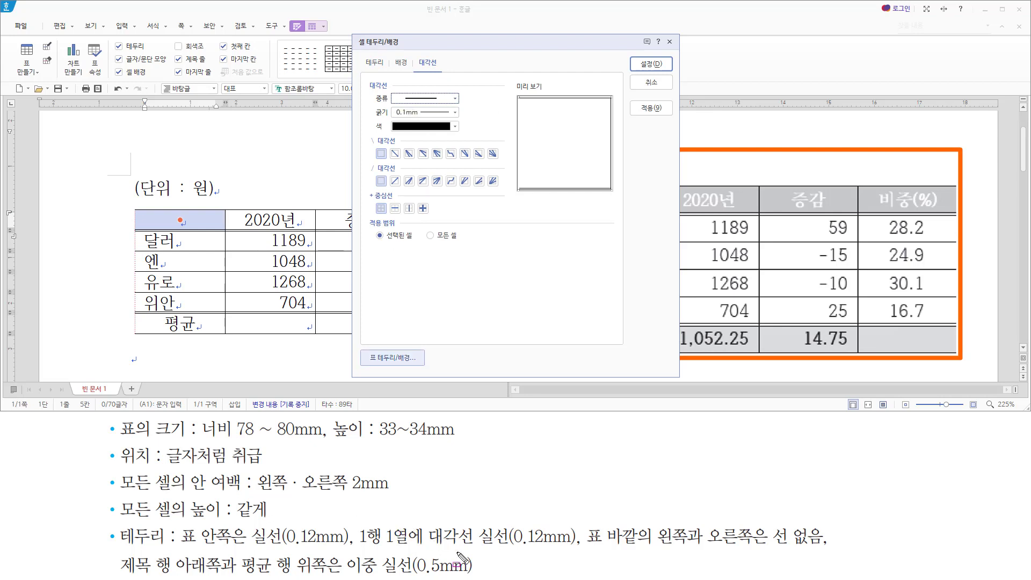
left_click_drag(476, 545, 576, 545)
left_click_drag(394, 116, 427, 116)
key("Escape")
left_click(455, 112)
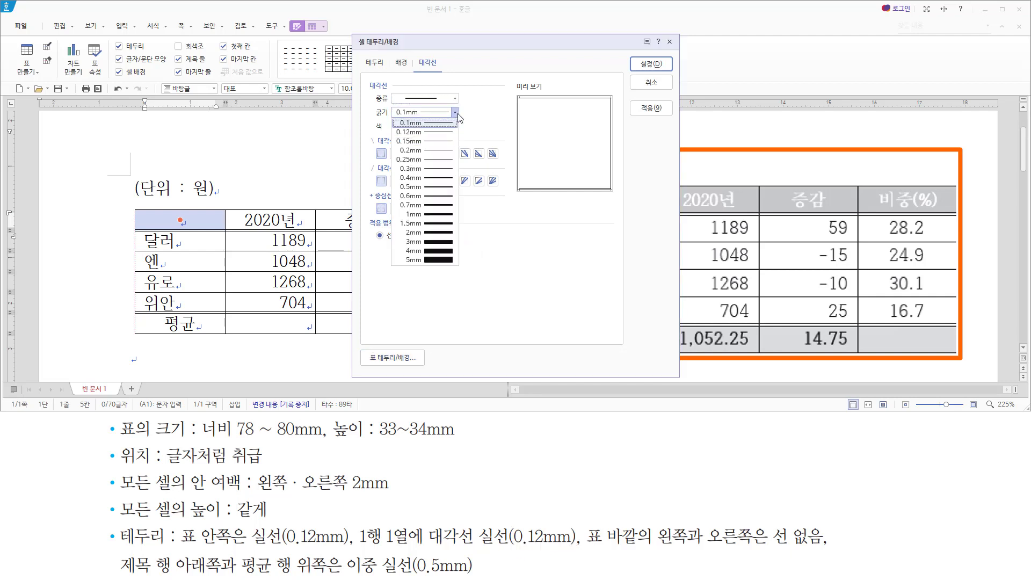
left_click(449, 132)
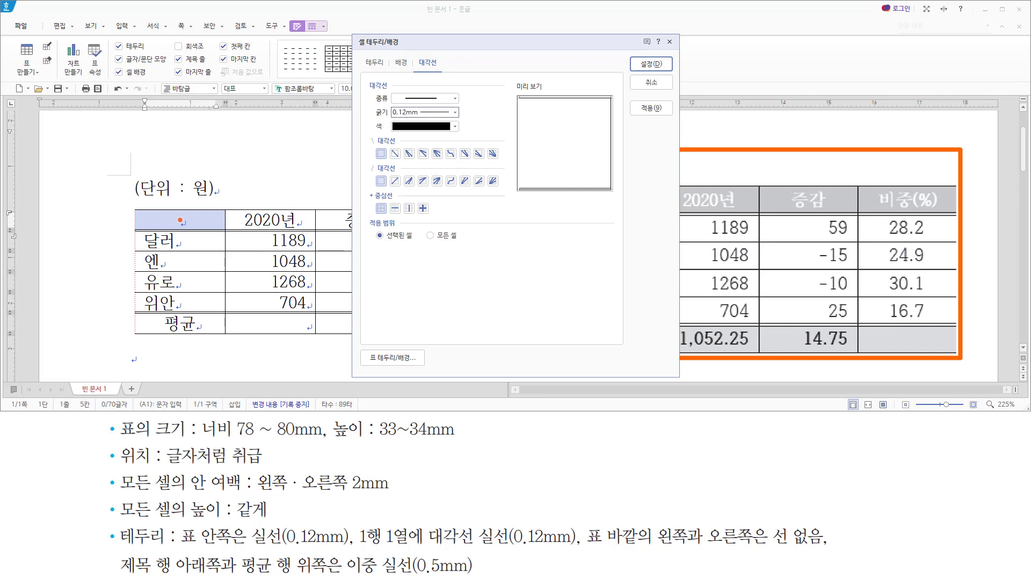
left_click(396, 154)
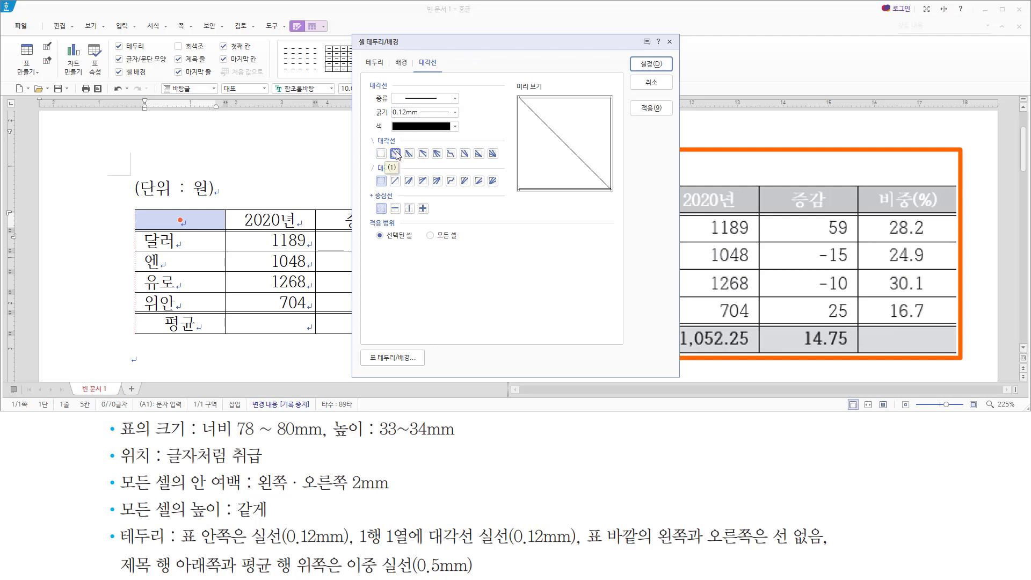
left_click(660, 65)
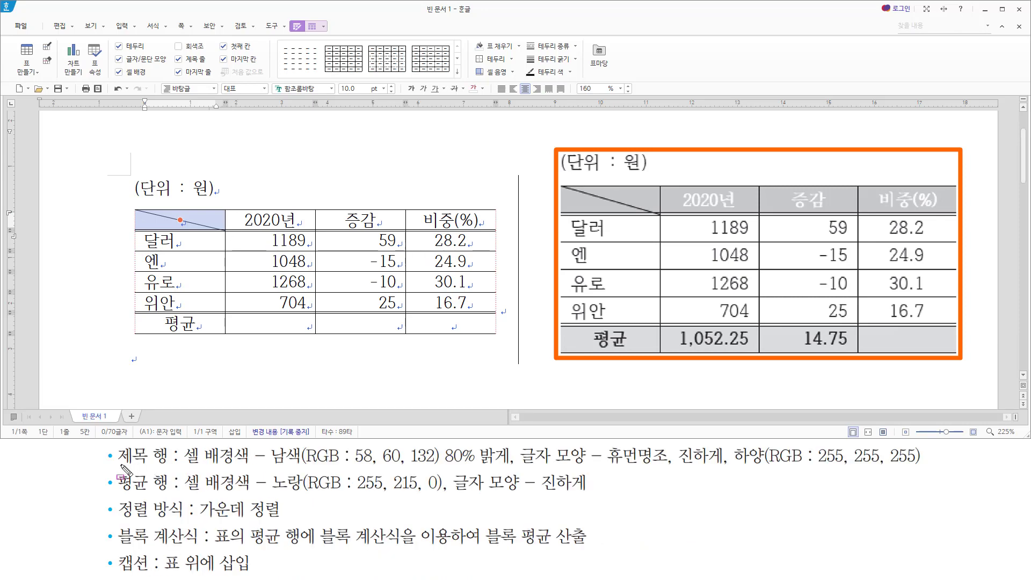
- Fill the header row cells with 남색 (RGB 58, 60, 132) 80% 밝게 from the 기본 color palette
mouse_move(119, 461)
left_mouse_down()
mouse_move(245, 466)
mouse_move(179, 463)
left_mouse_up()
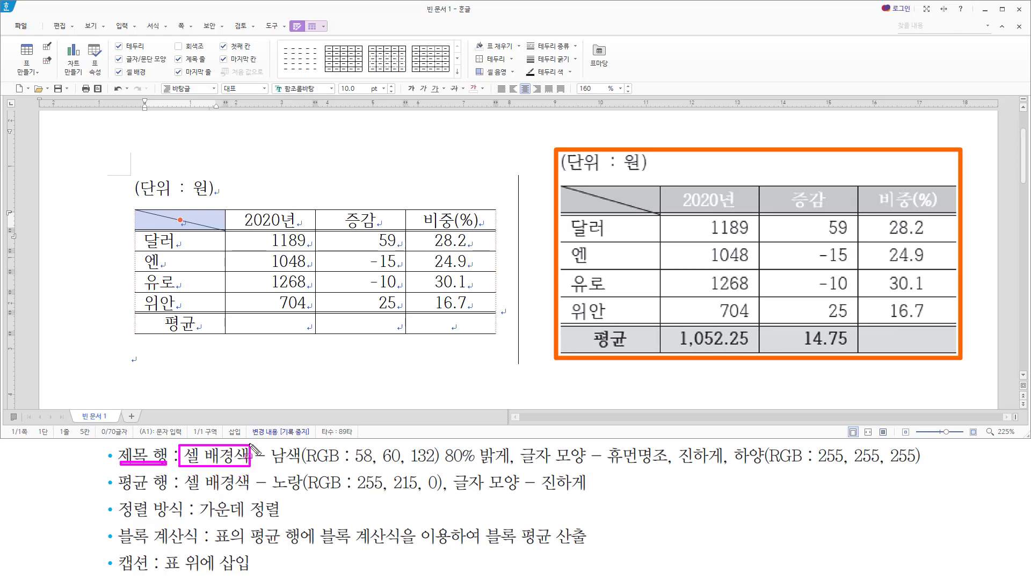
left_click_drag(267, 465, 929, 467)
key("Escape")
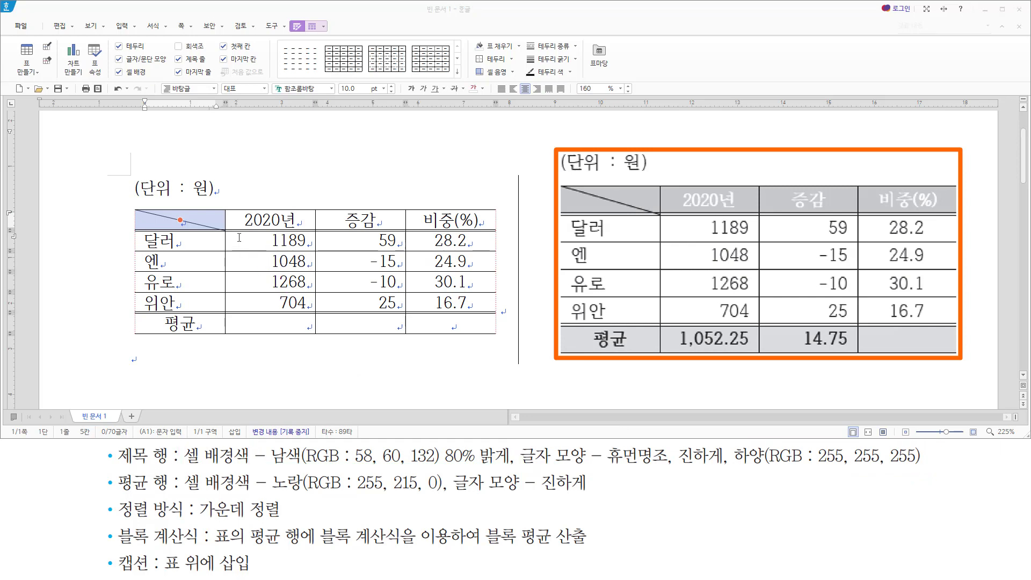
left_click_drag(207, 217, 456, 219)
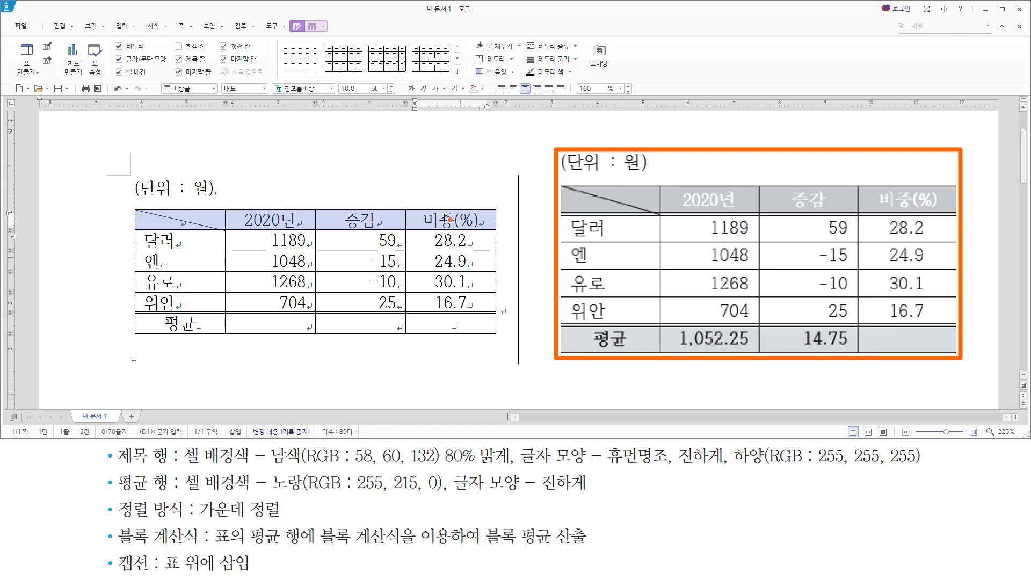
key("c")
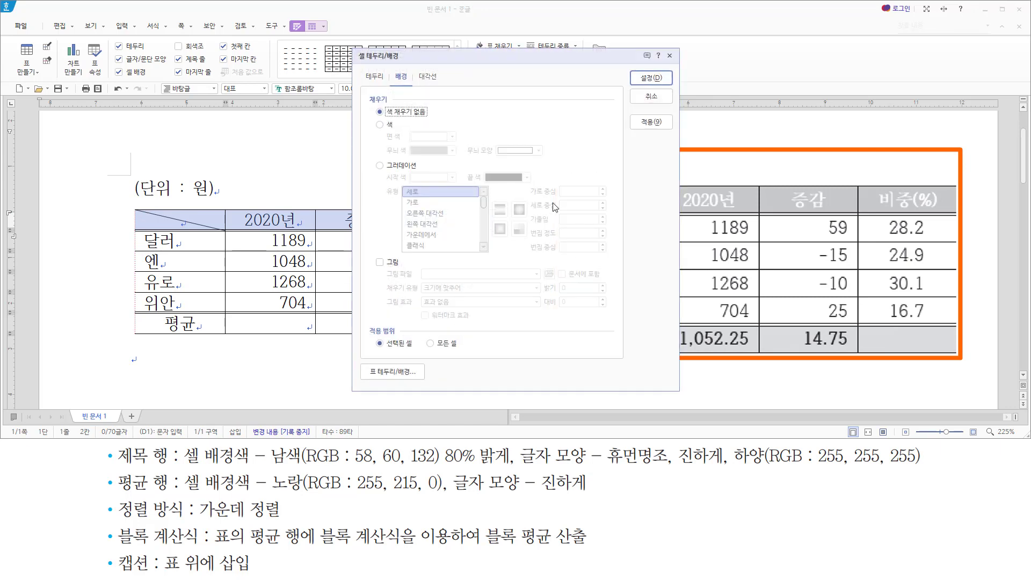
left_click(389, 125)
left_click(453, 137)
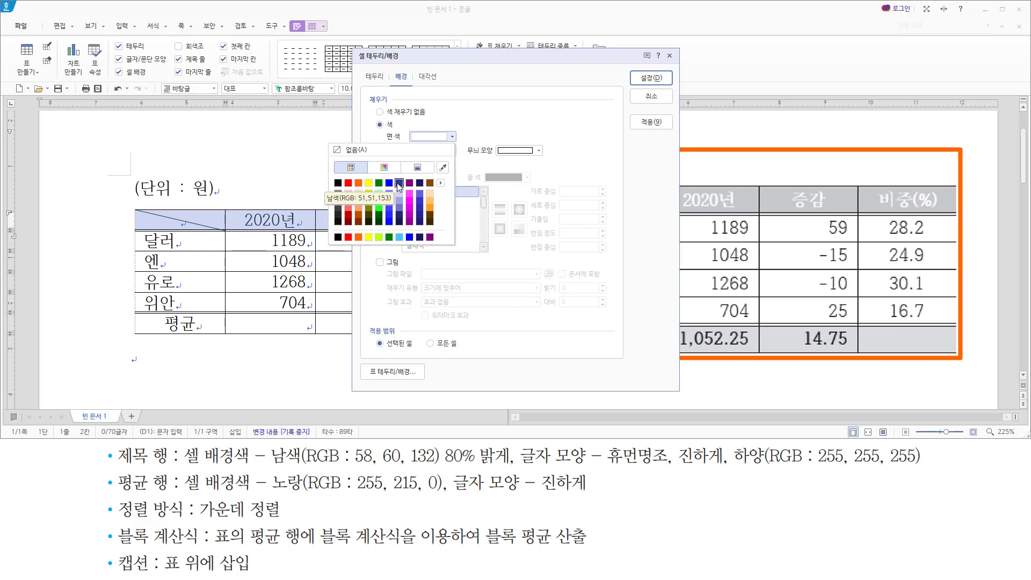
left_click(441, 184)
left_click(441, 184)
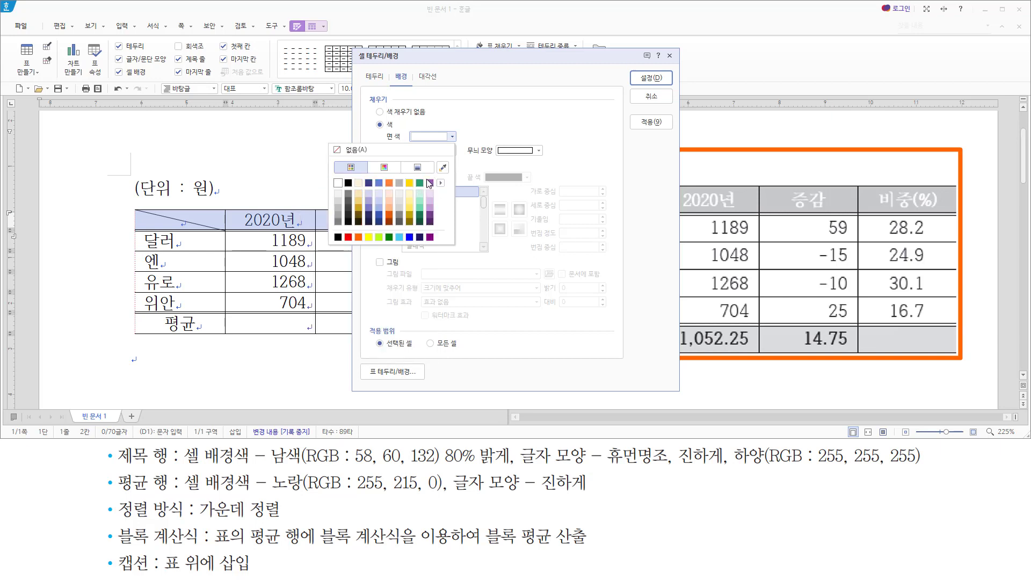
left_click(452, 137)
left_click(452, 137)
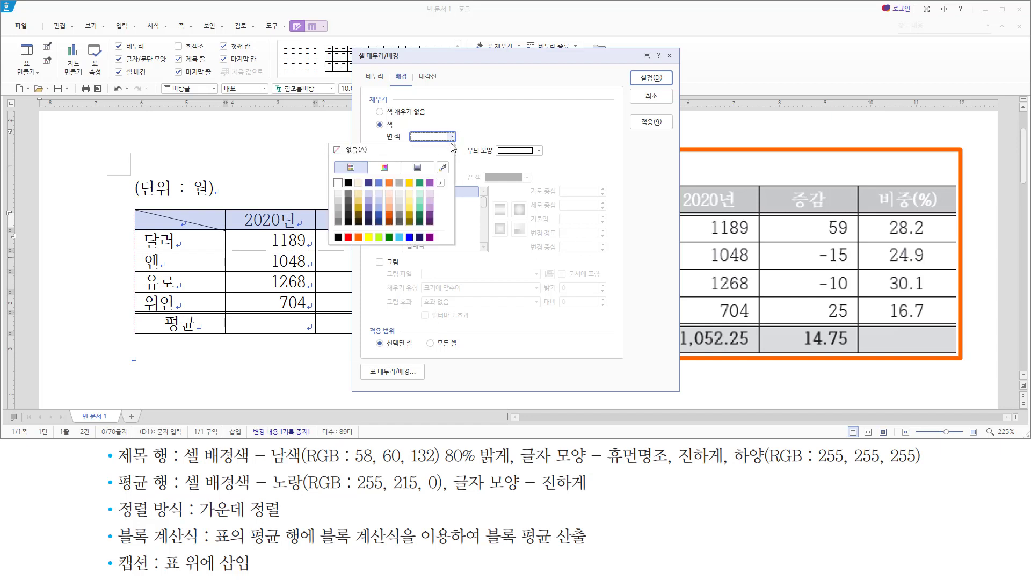
left_click(370, 194)
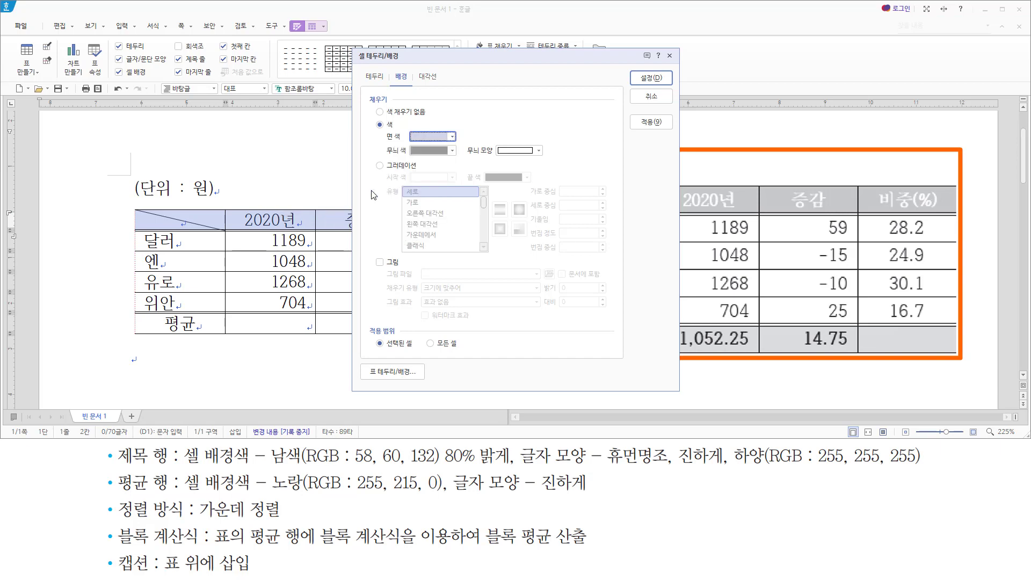
left_click(651, 78)
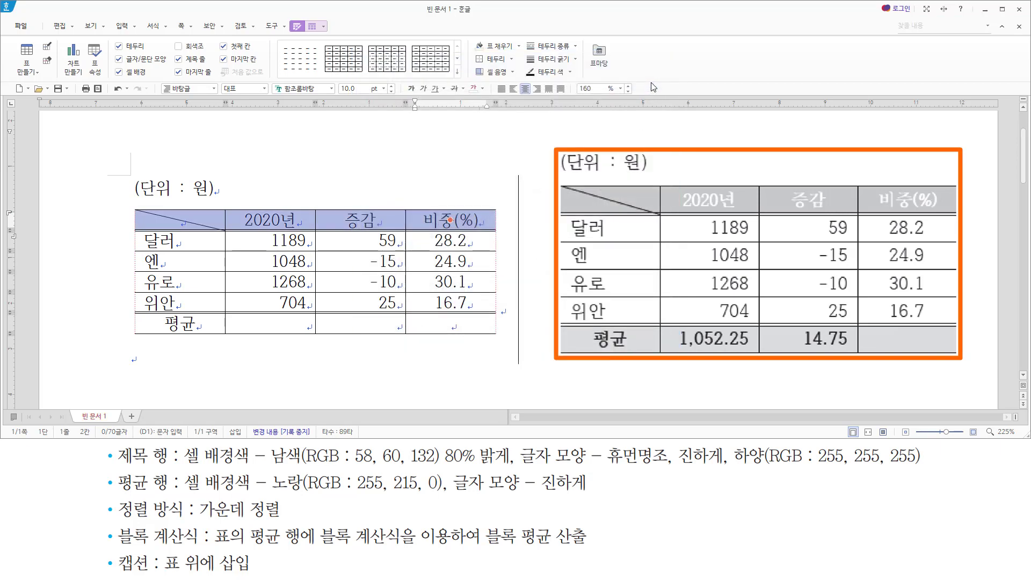
- Format the header row text as 휴먼명조, bold, in white (RGB 255, 255, 255)
key("alt+l")
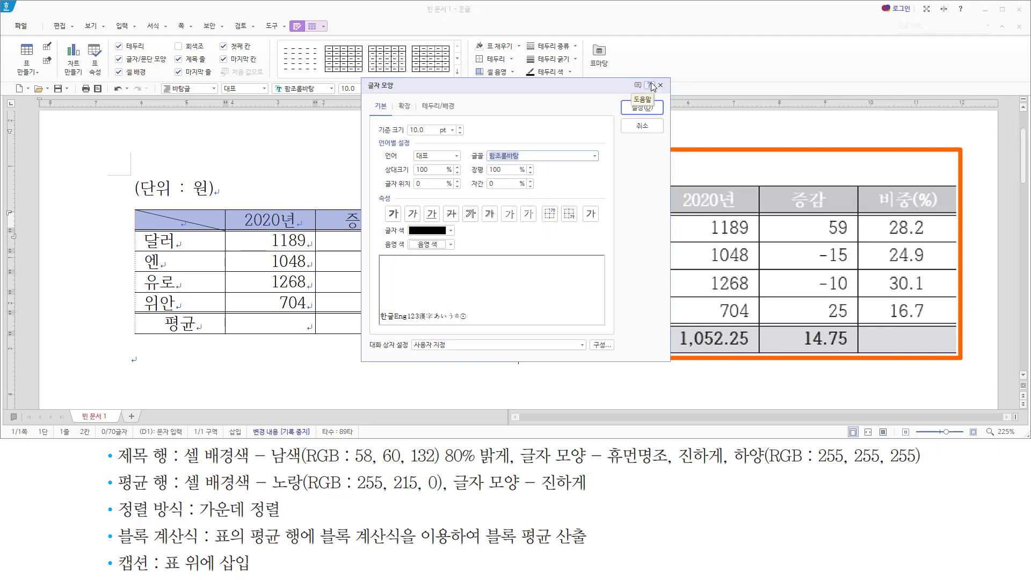
type("휴먼")
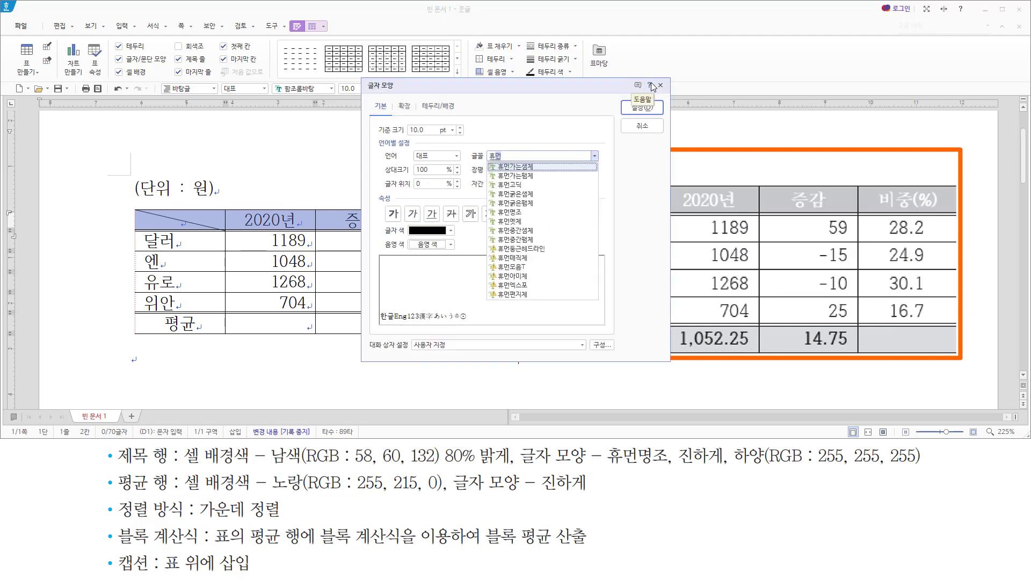
type("명조")
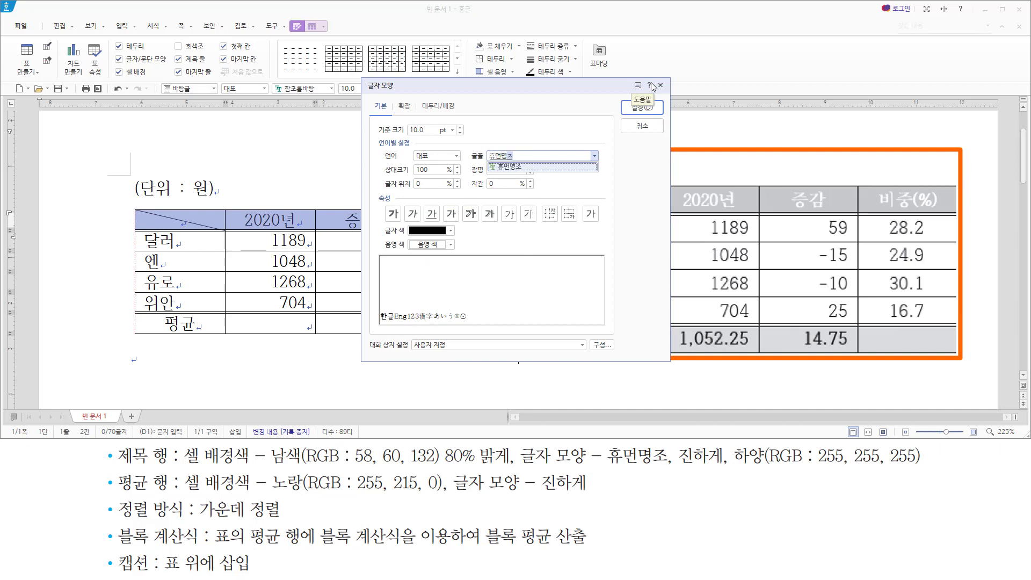
key("Return")
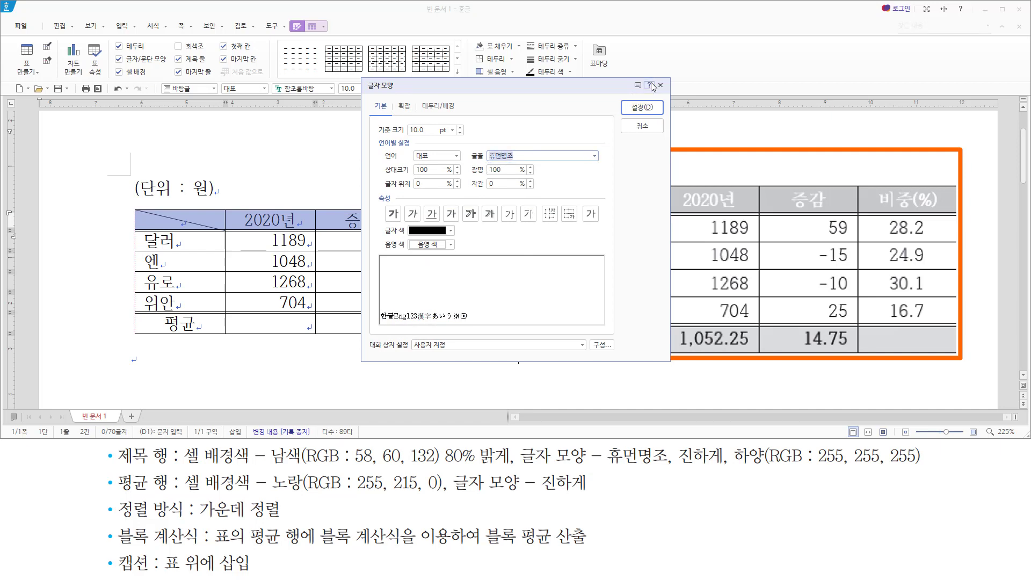
key("alt+b")
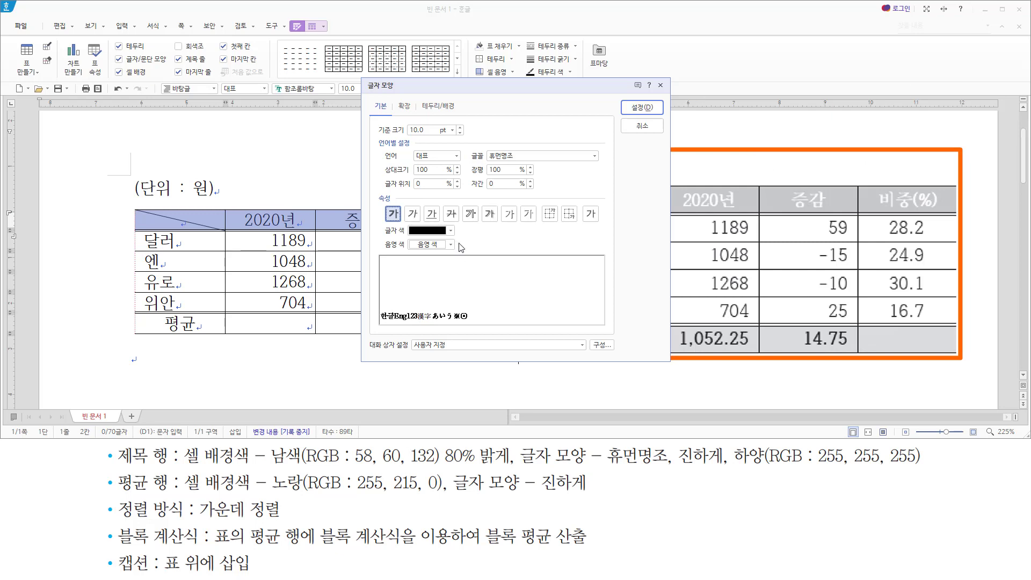
left_click(450, 231)
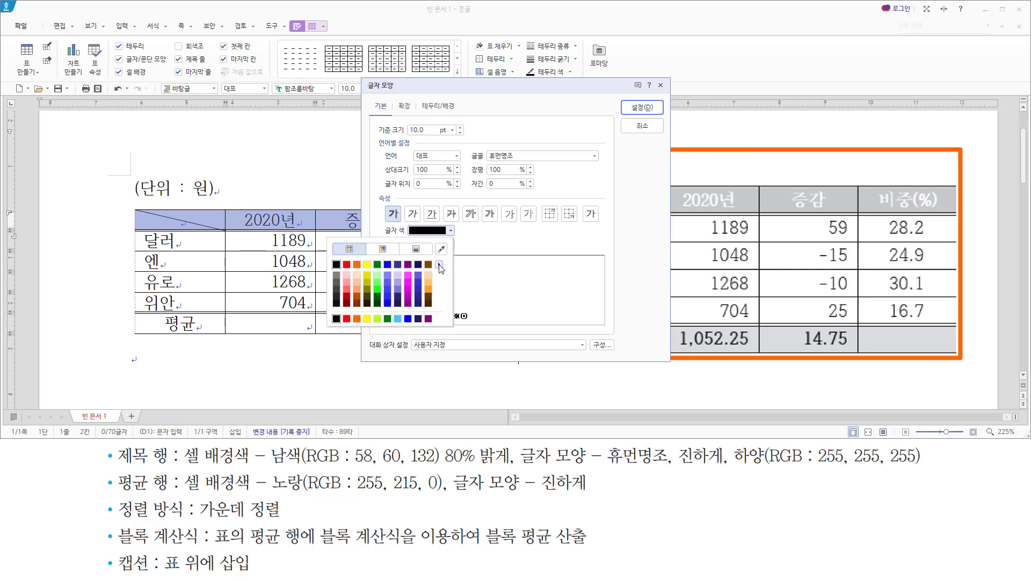
left_click(439, 264)
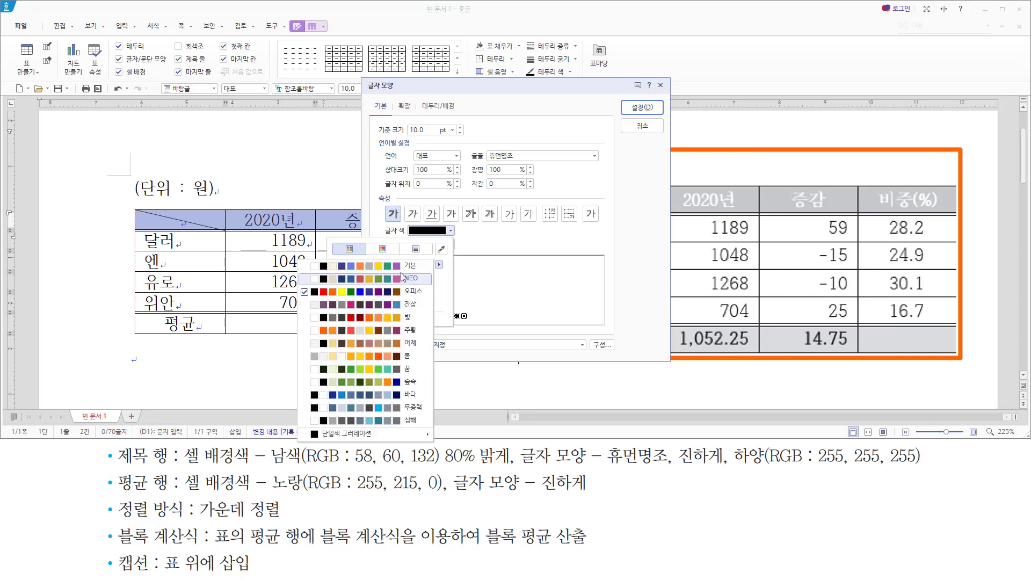
left_click(439, 264)
left_click(335, 265)
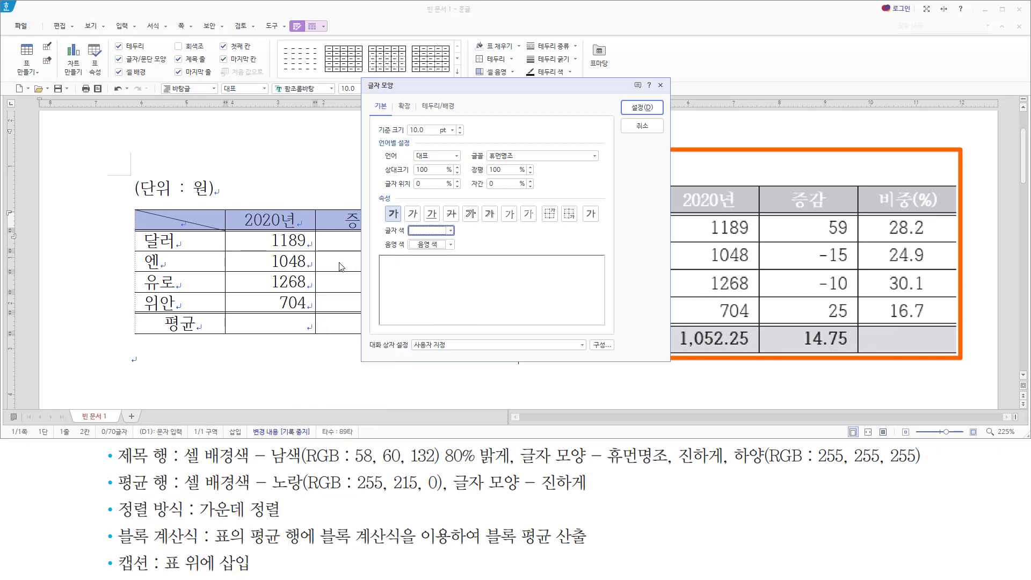
left_click(640, 109)
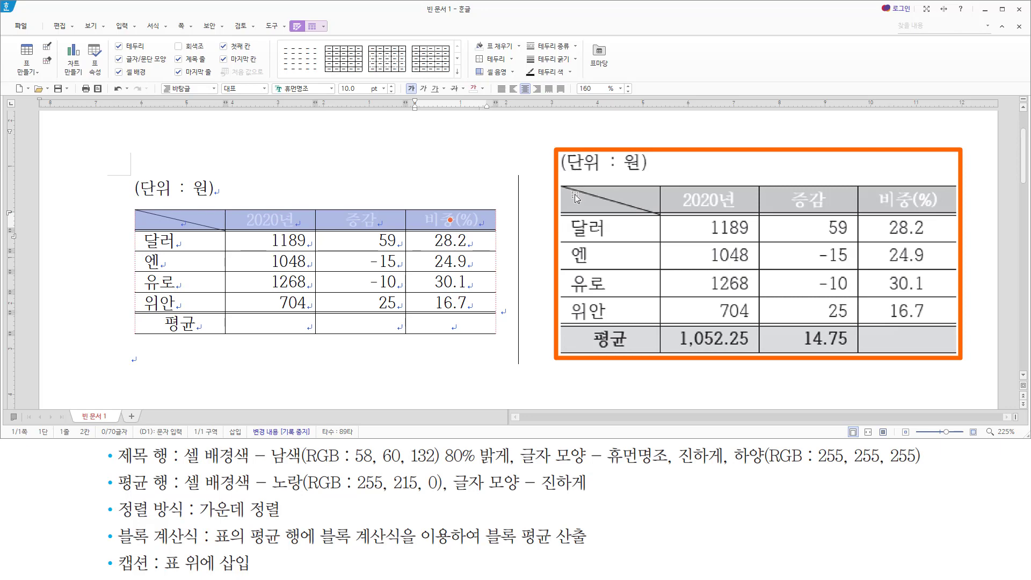
- Fill the 평균 row cells with 노랑 (RGB 255, 215, 0) and make the row's text bold
left_click_drag(210, 324, 500, 322)
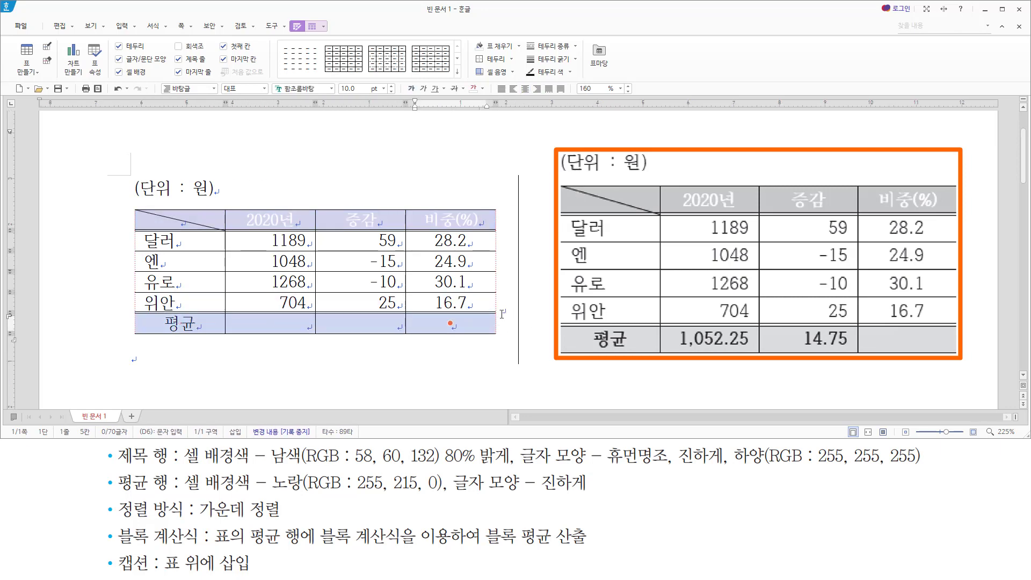
key("c")
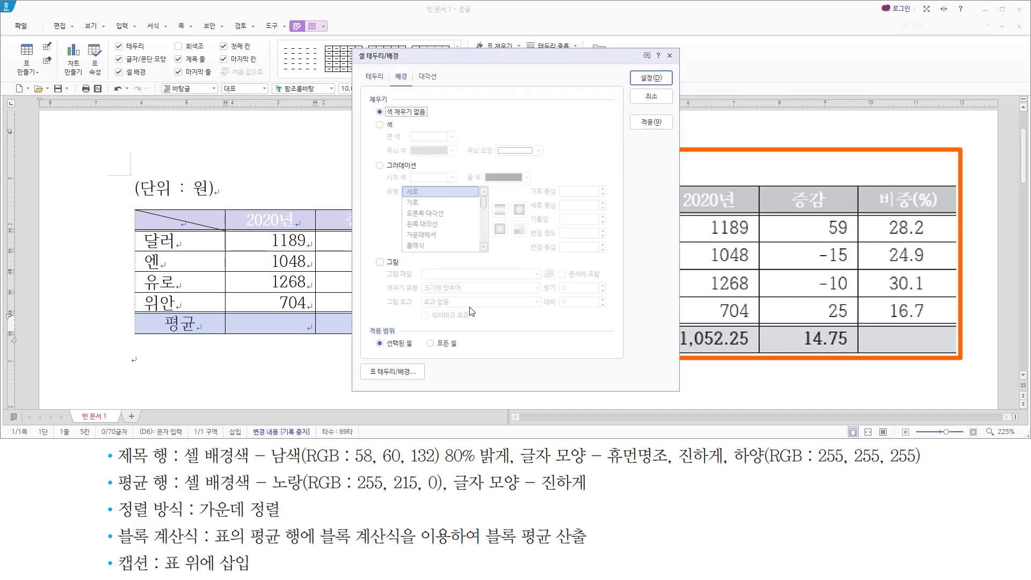
left_click(380, 125)
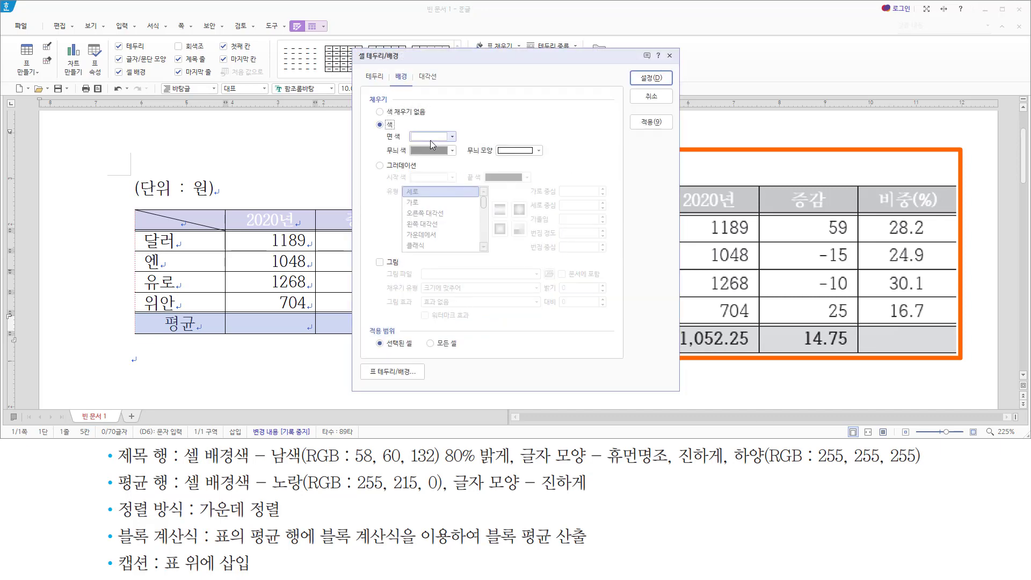
left_click(452, 136)
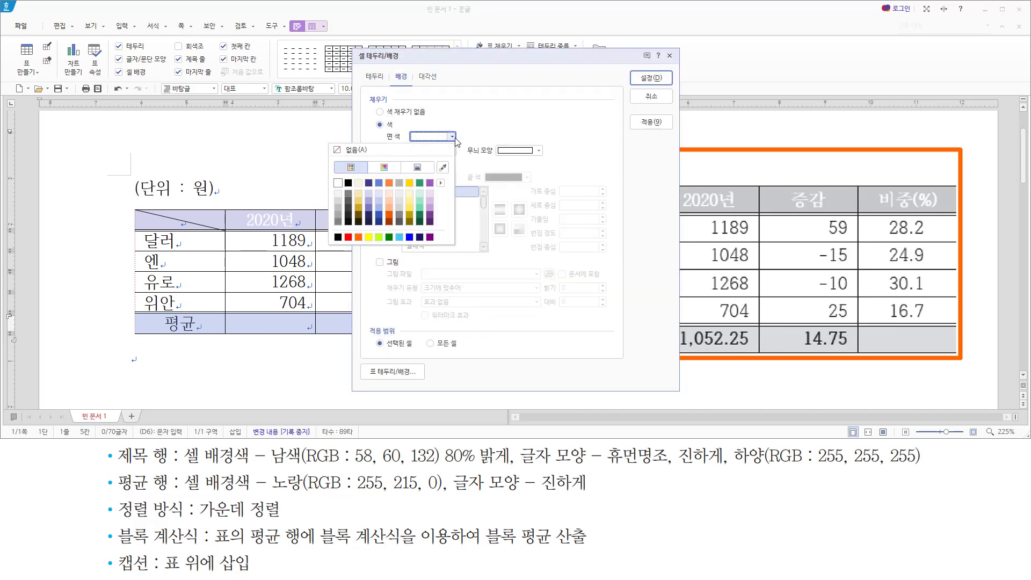
left_click(409, 184)
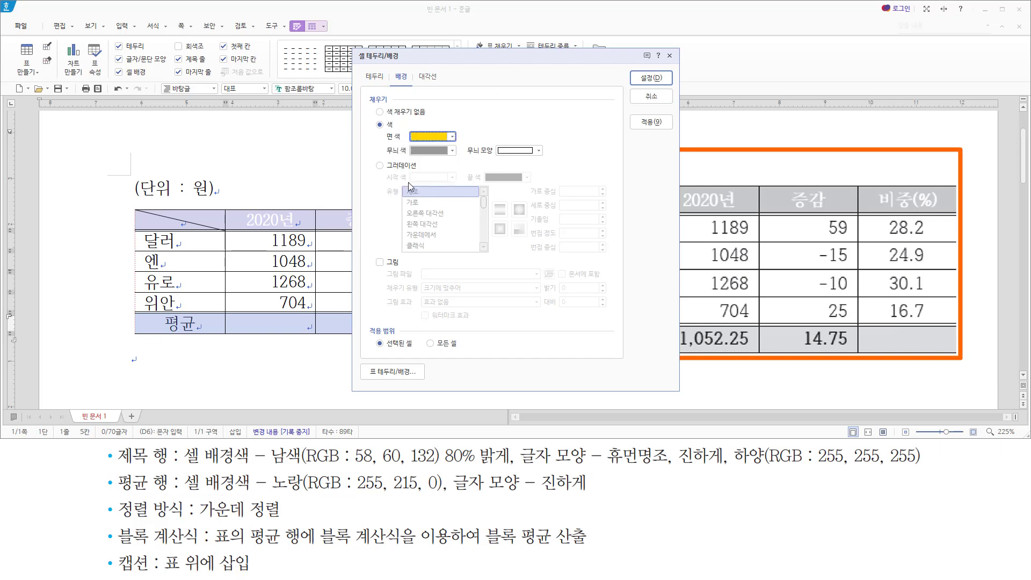
left_click(660, 79)
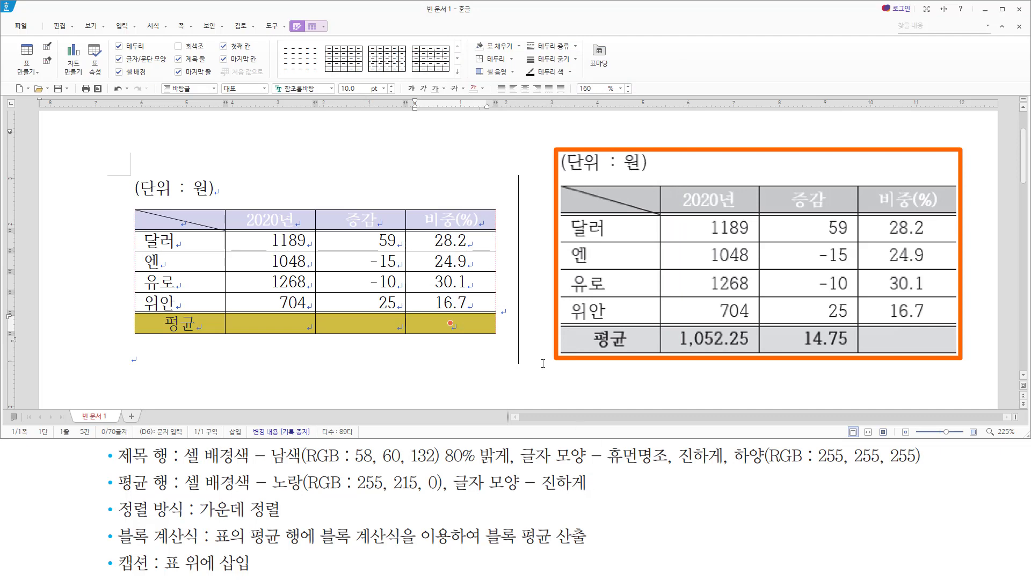
left_click(411, 89)
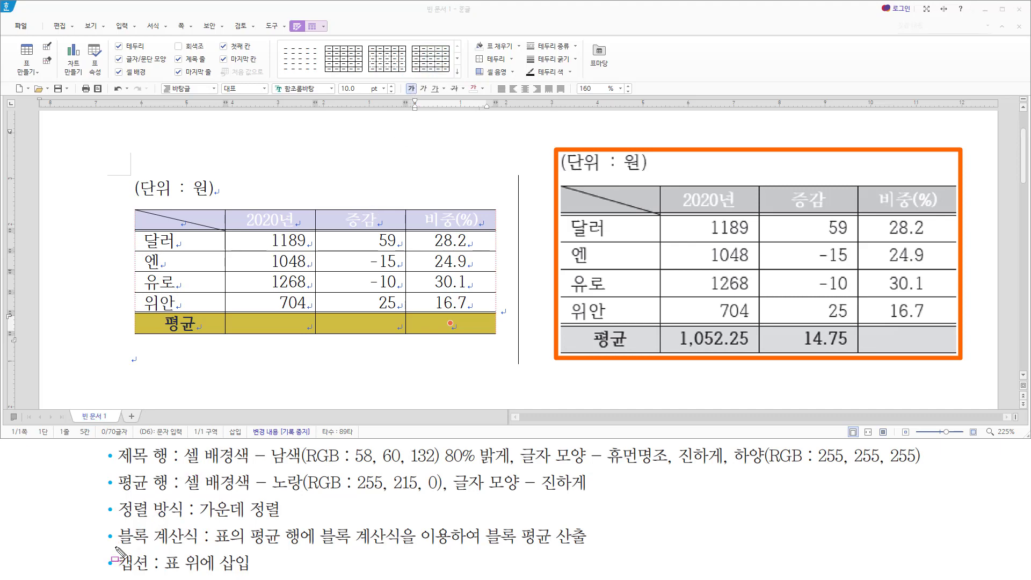
mouse_move(114, 545)
left_mouse_down()
mouse_move(229, 537)
mouse_move(419, 547)
left_mouse_up()
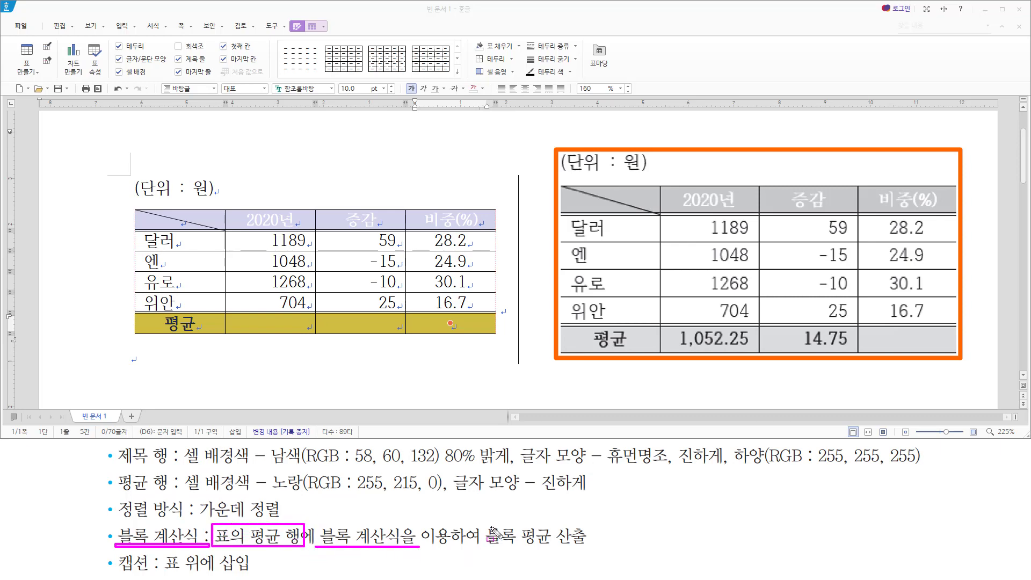
left_click_drag(488, 518, 555, 550)
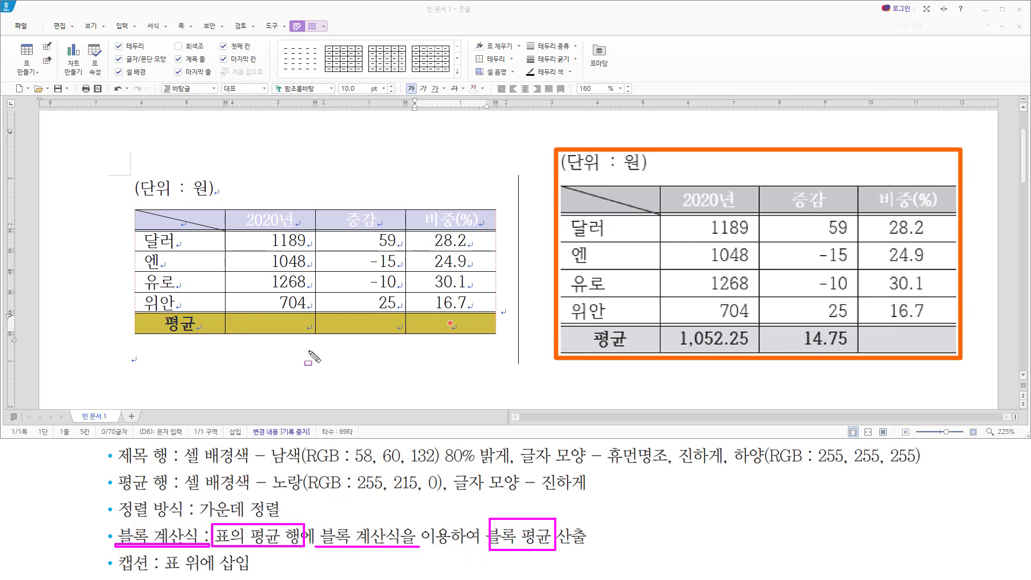
left_click_drag(266, 319, 414, 325)
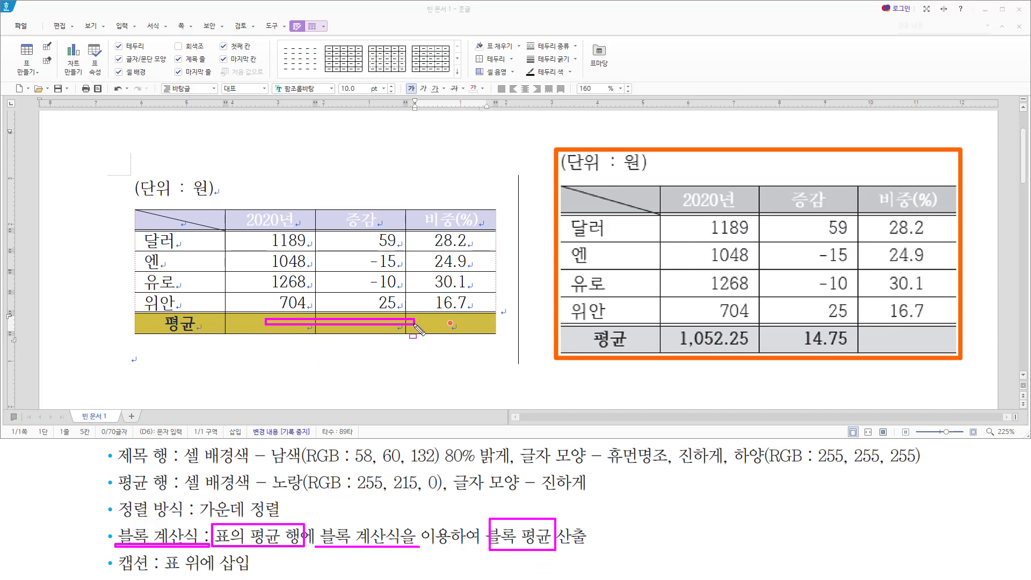
key("Escape")
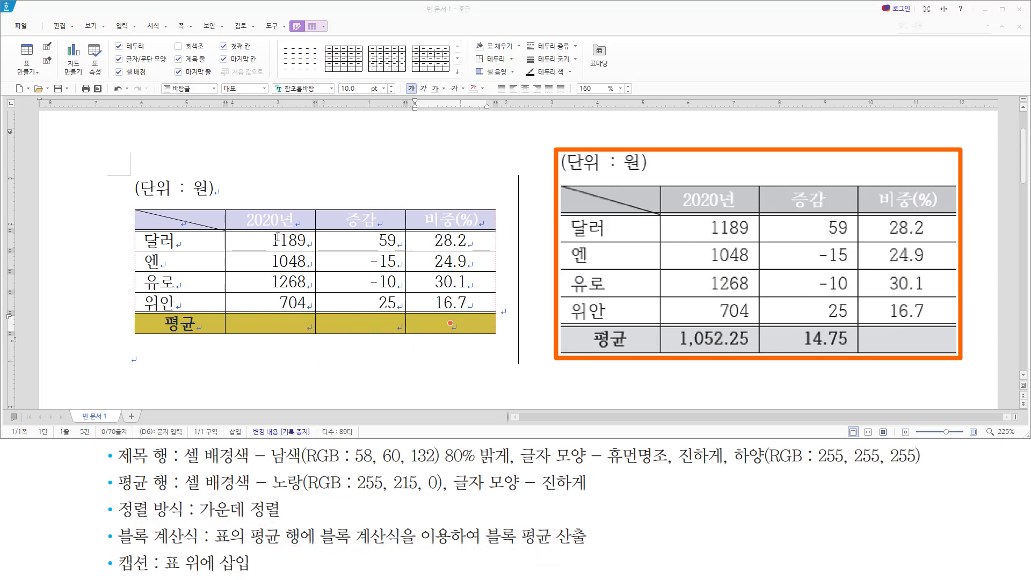
- Calculate the block averages of the 2020년 and 증감 columns into the 평균 row
left_click_drag(276, 238, 384, 323)
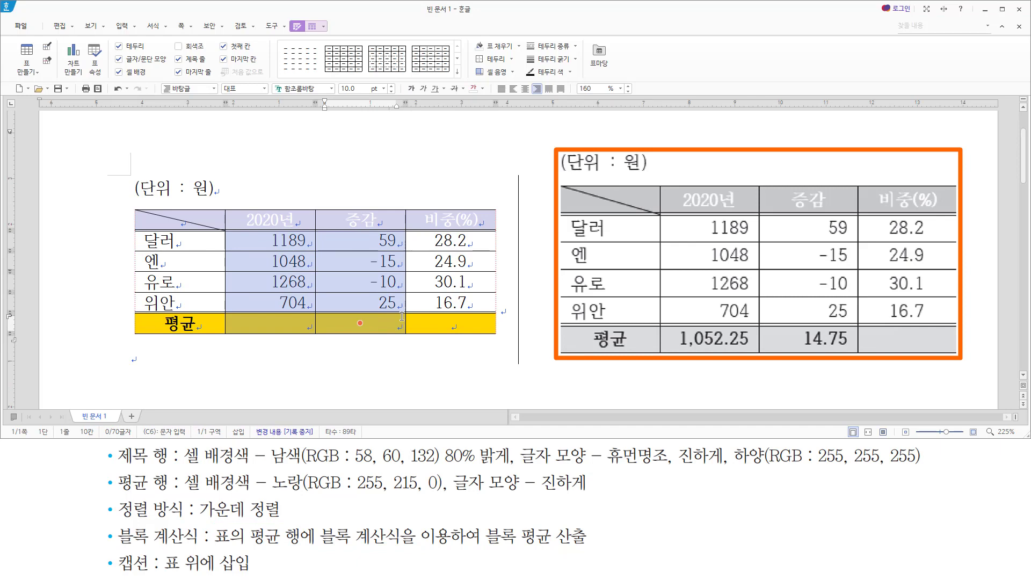
key("ctrl+shift+a")
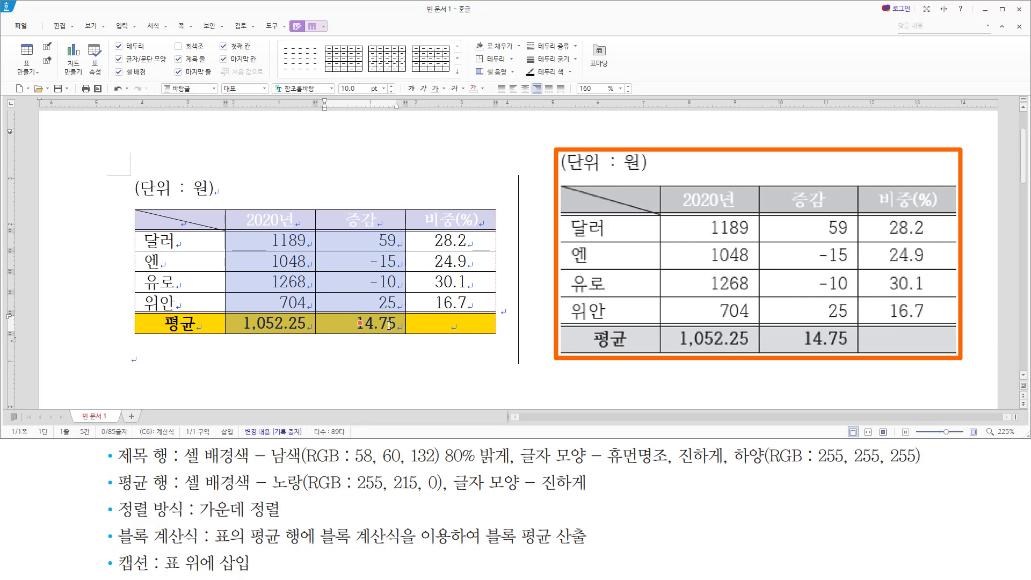
- Increase the row heights of the whole table and make all cell heights equal
left_click_drag(118, 571, 254, 570)
mouse_move(134, 171)
left_mouse_down()
mouse_move(322, 244)
mouse_move(454, 329)
left_mouse_up()
key("Escape")
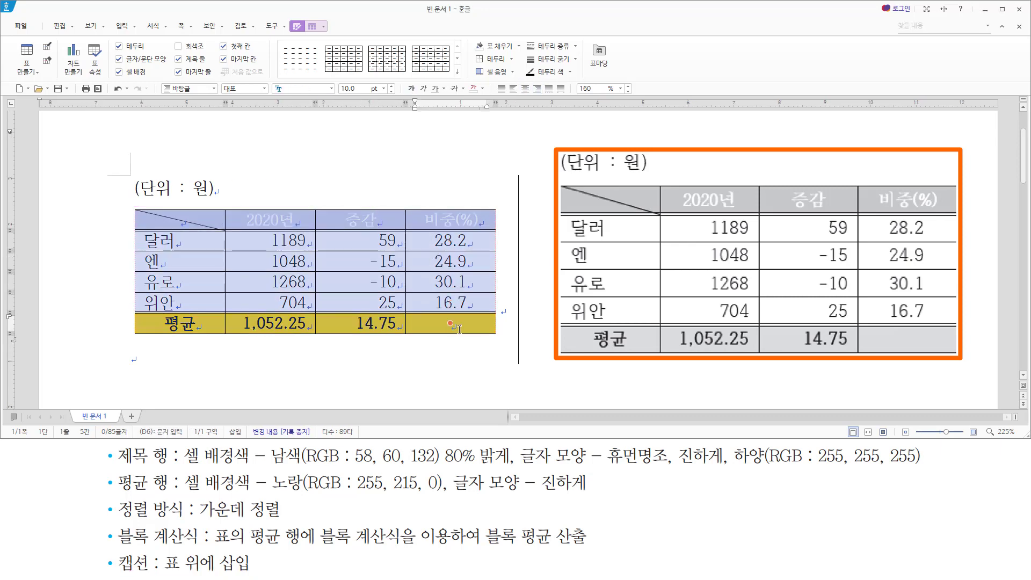
key("ctrl+Down")
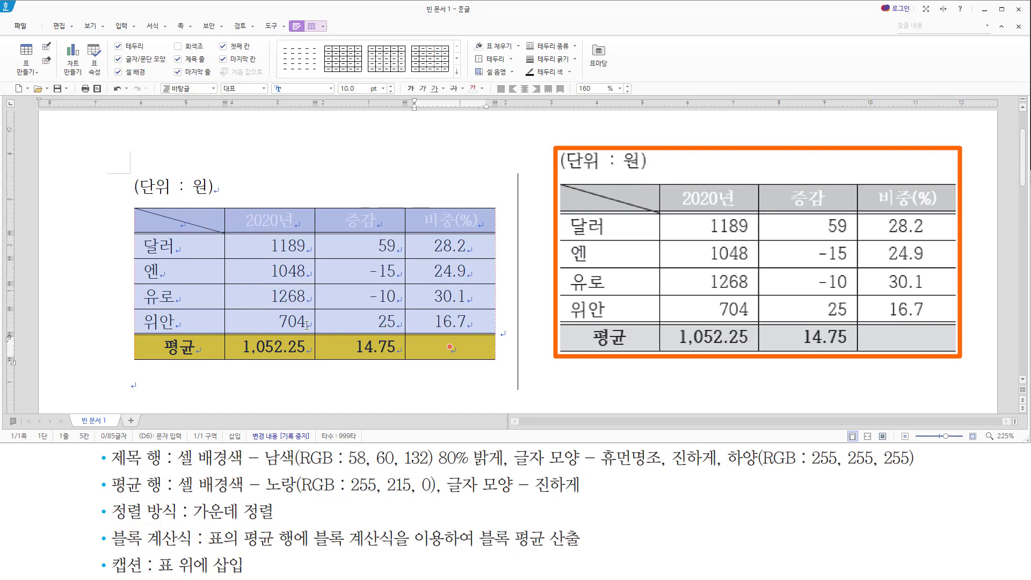
right_click(297, 248)
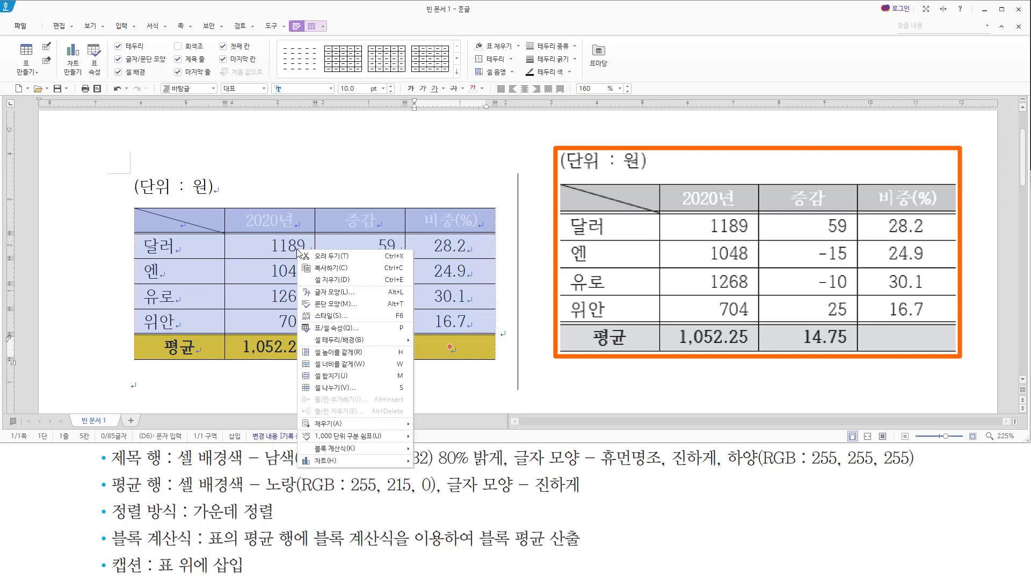
left_click(328, 352)
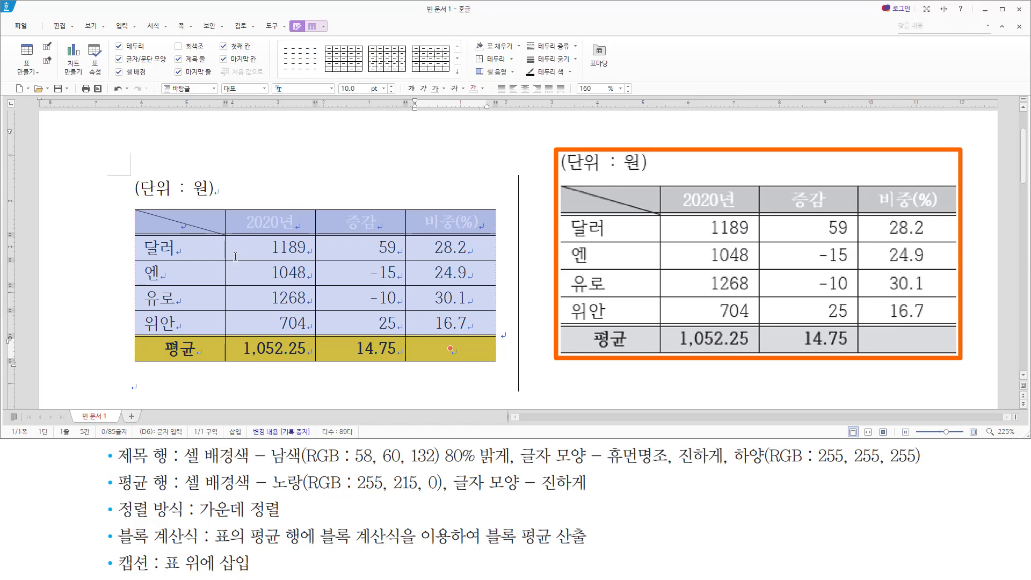
- Center-align the paragraph that holds the table
key("Escape")
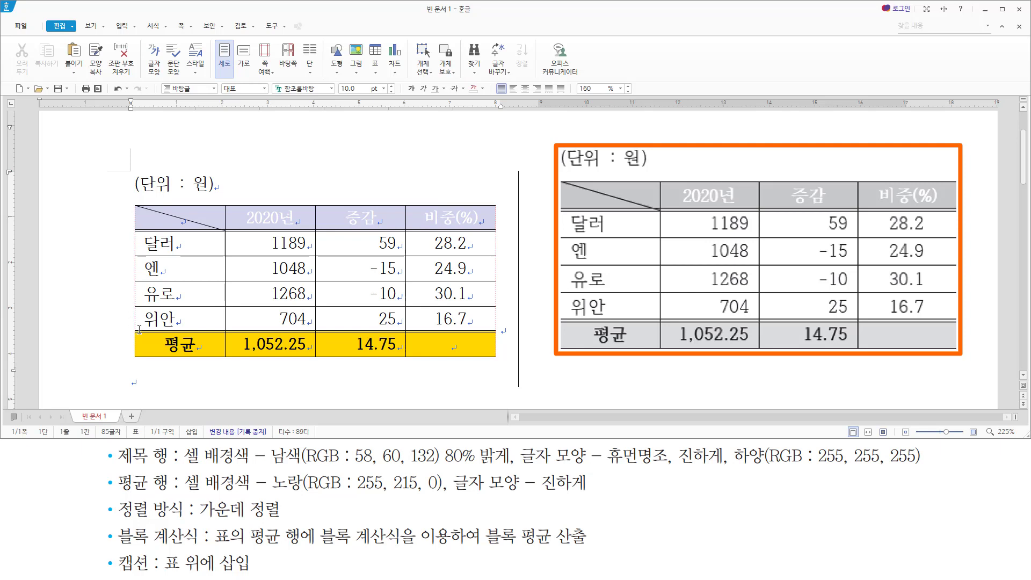
key("ctrl+shift+c")
- Save the document in the wp folder on drive C as 표작성(연습문제)-4.hwp
key("alt+s")
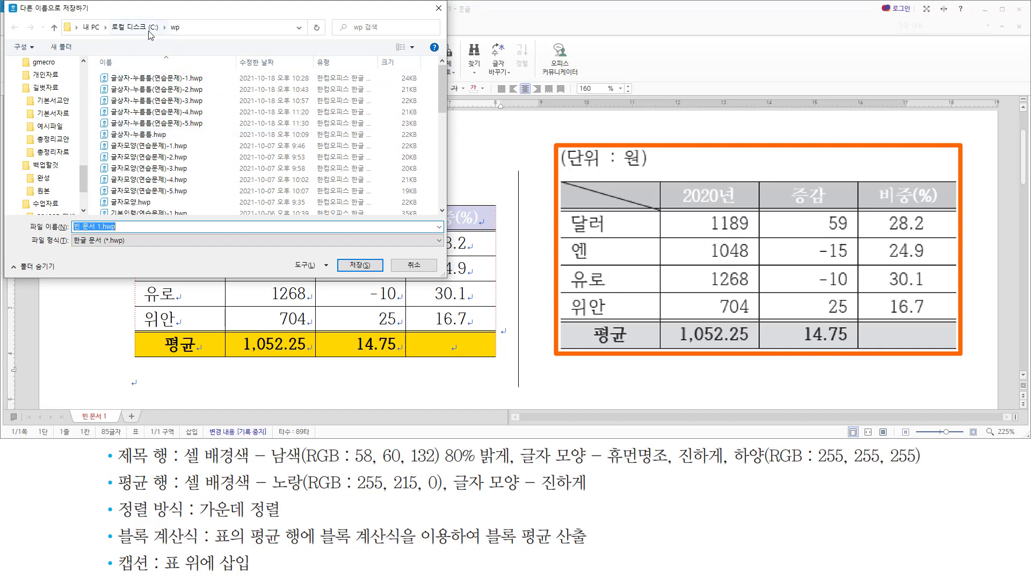
scroll(180, 141, "down", 5)
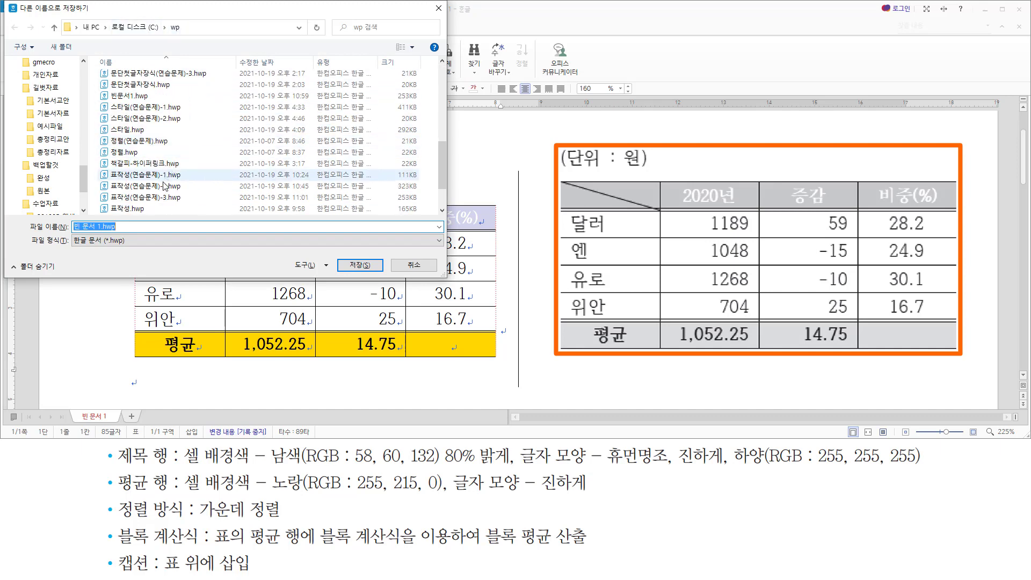
left_click(164, 202)
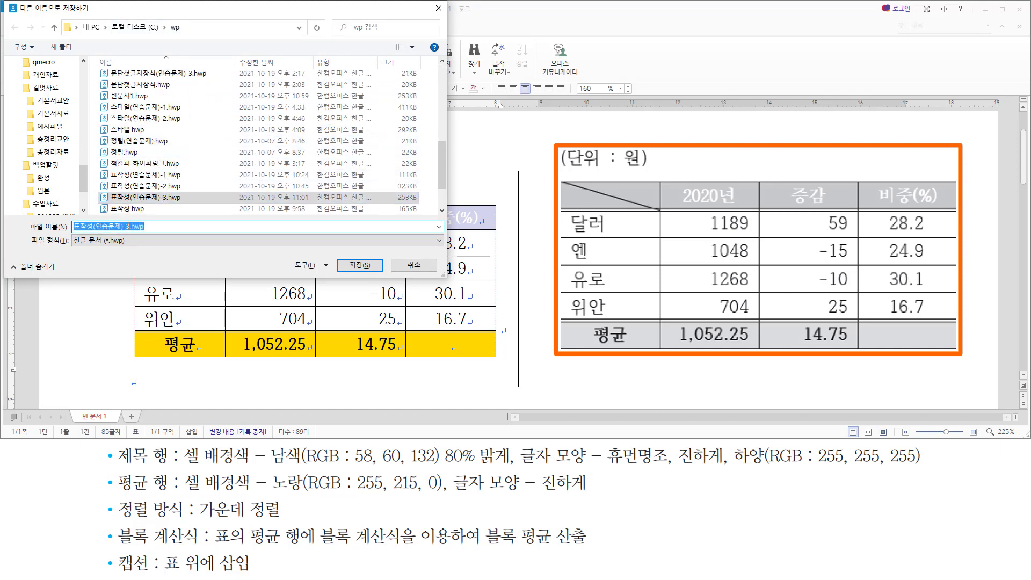
left_click_drag(126, 226, 217, 226)
type("4")
left_click(360, 265)
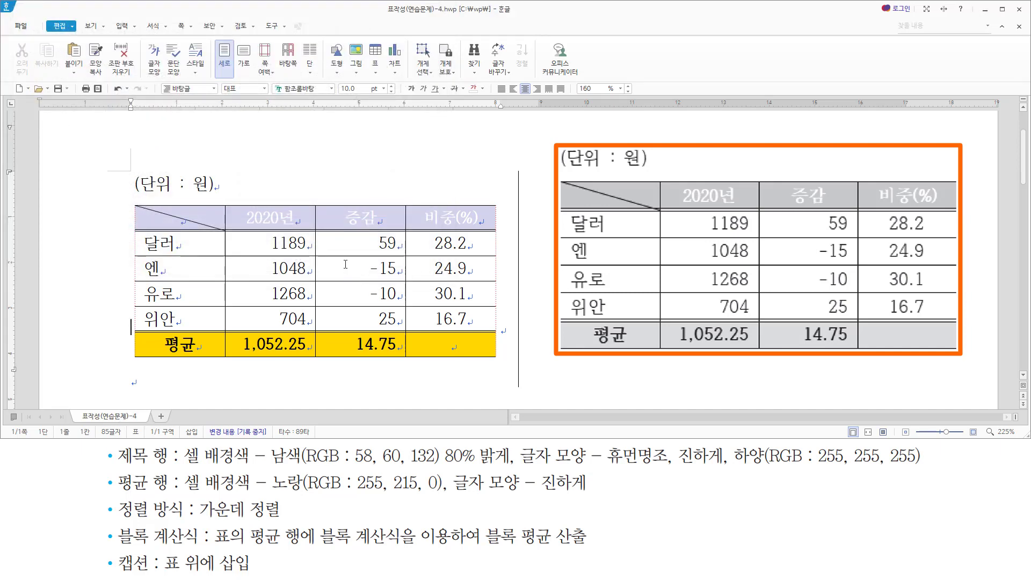
- In a new blank document, set the page margins: header and footer 10 mm, left, right and bottom 20 mm
key("Hangul")
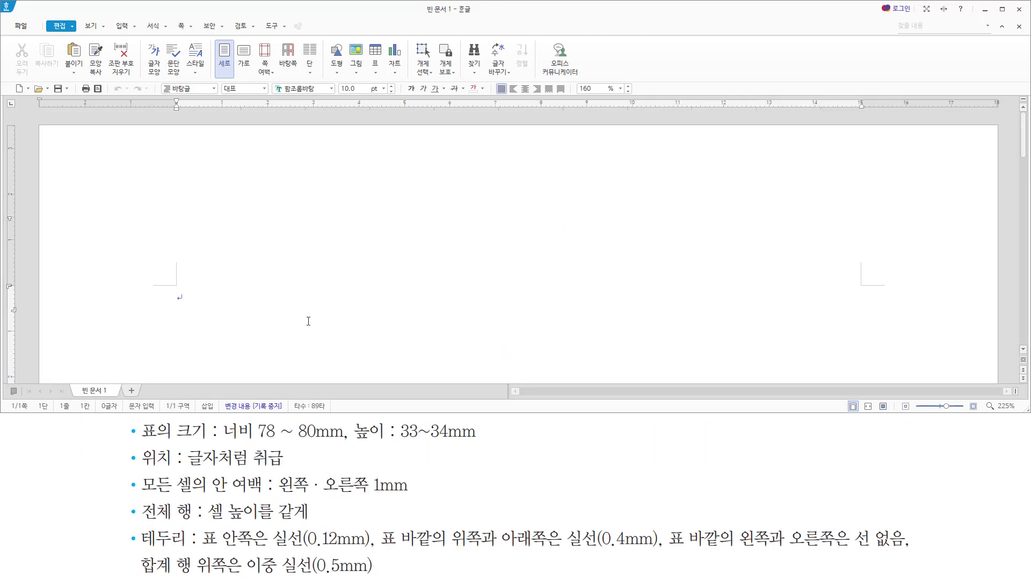
left_click(308, 321)
key("F7")
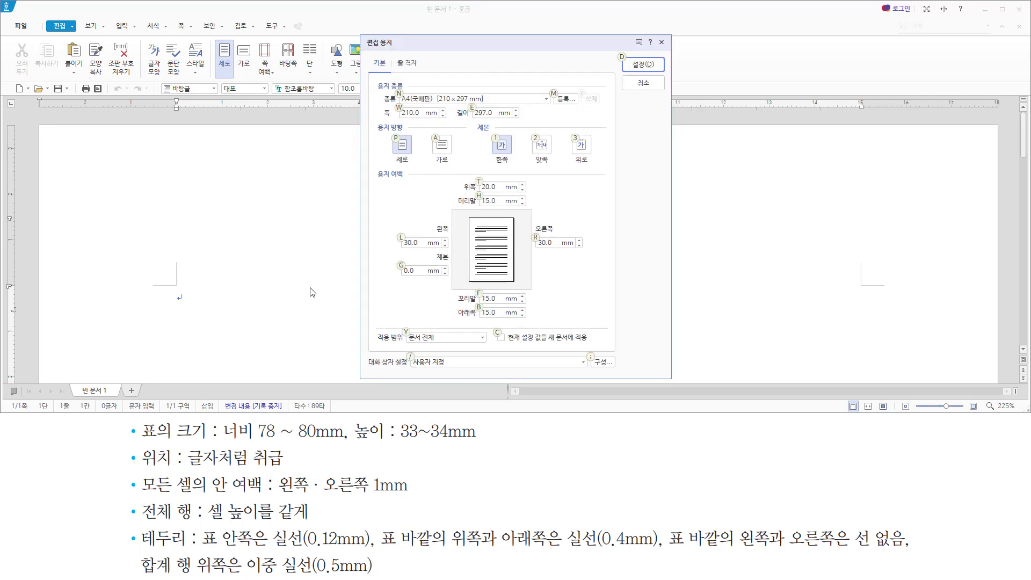
key("Tab")
type("10")
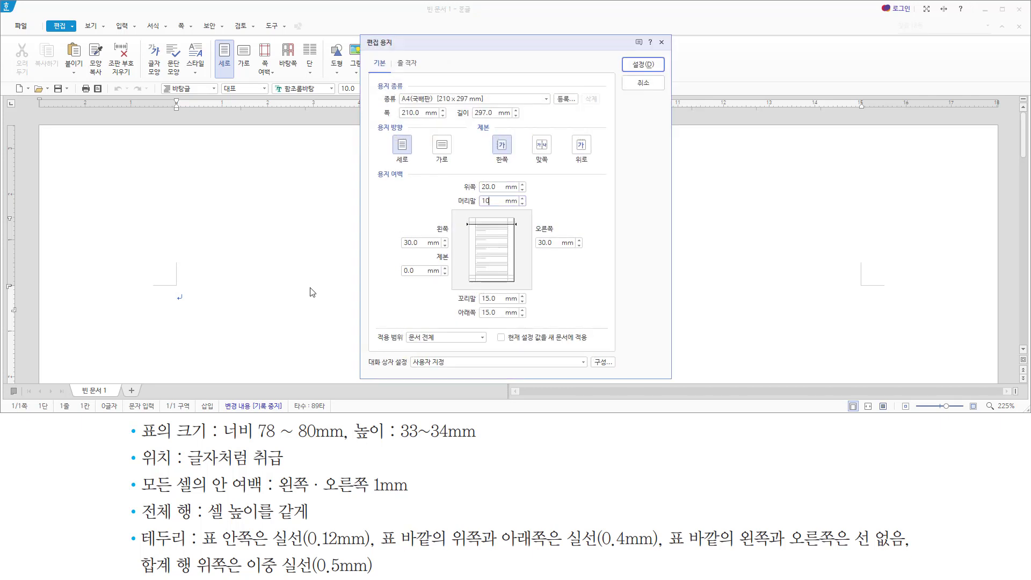
key("Tab")
type("20")
key("Tab")
key("Tab")
type("20")
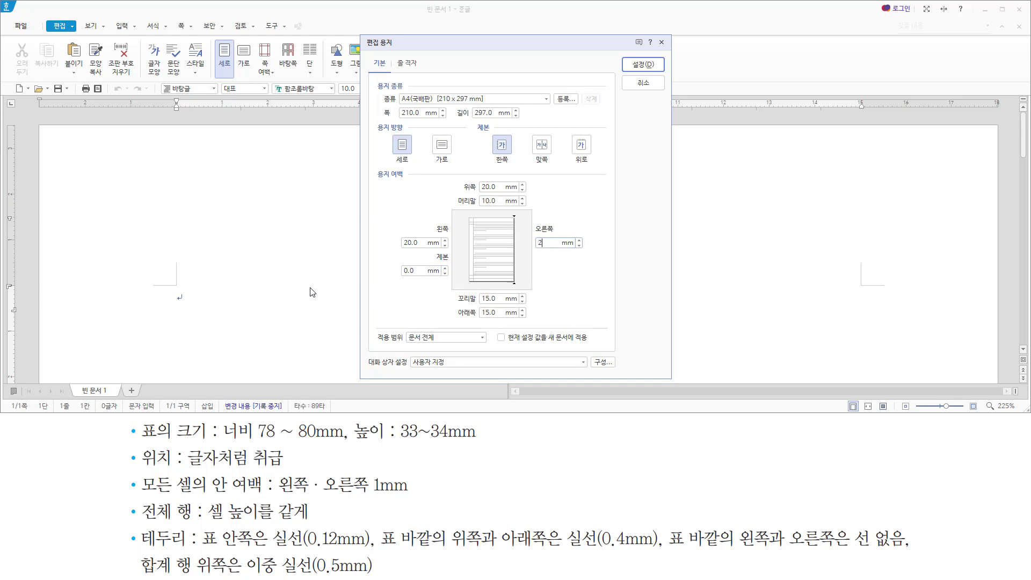
key("Tab")
type("10")
key("Tab")
type("20")
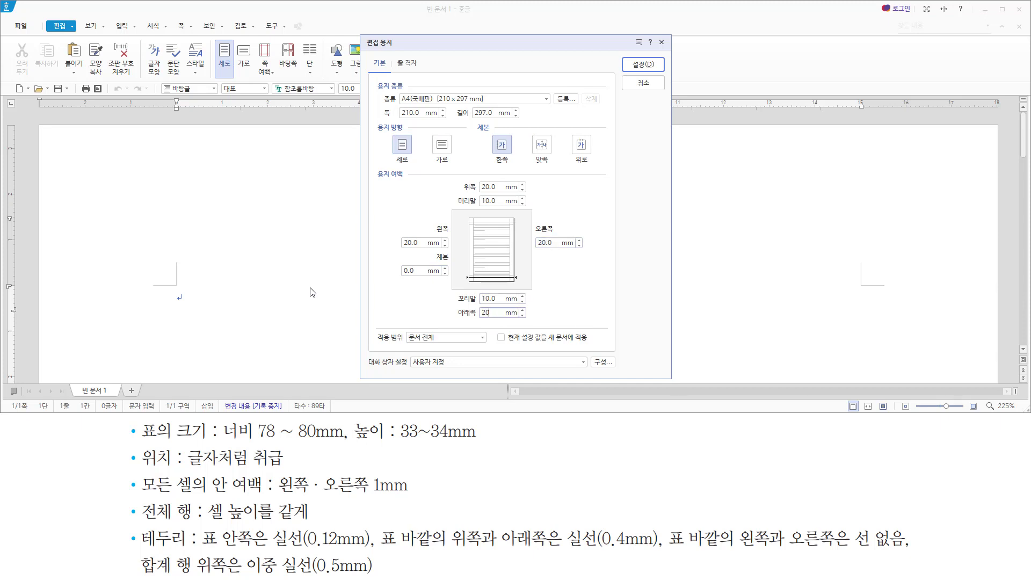
key("Return")
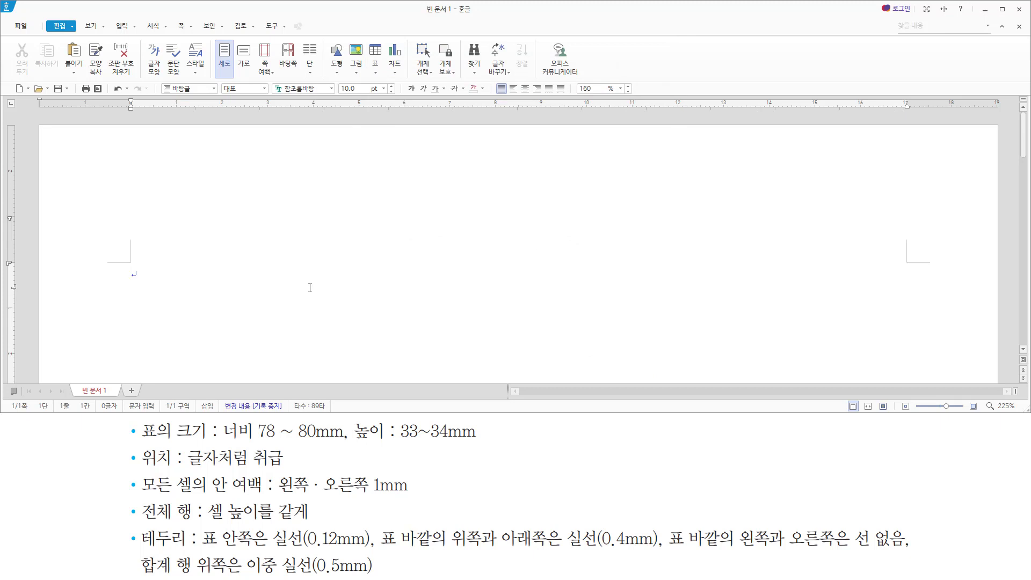
- Lay out the document in two equal columns with 8 mm spacing and a 0.12 mm solid divider line
key("Hangul")
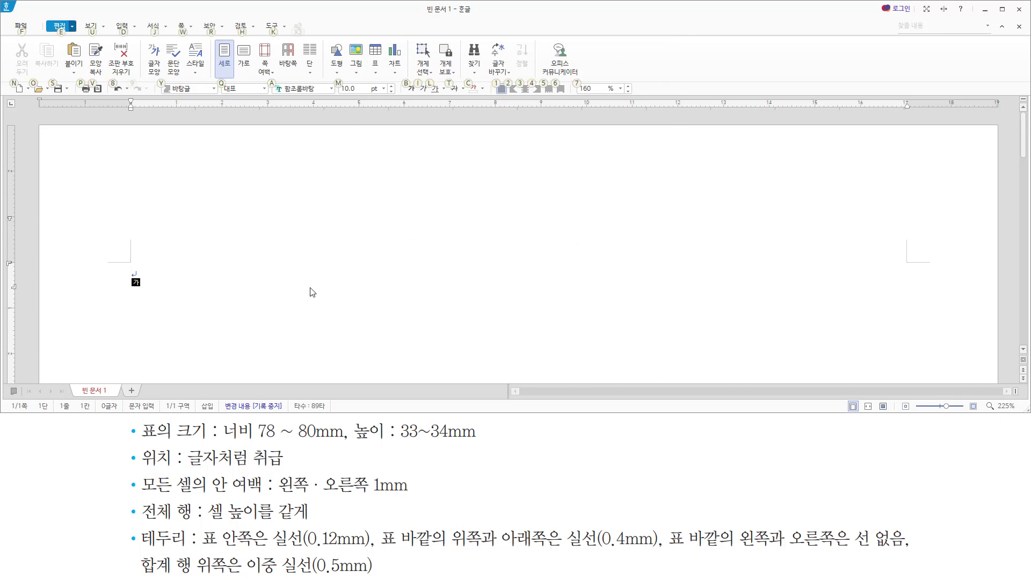
key("alt")
key("u")
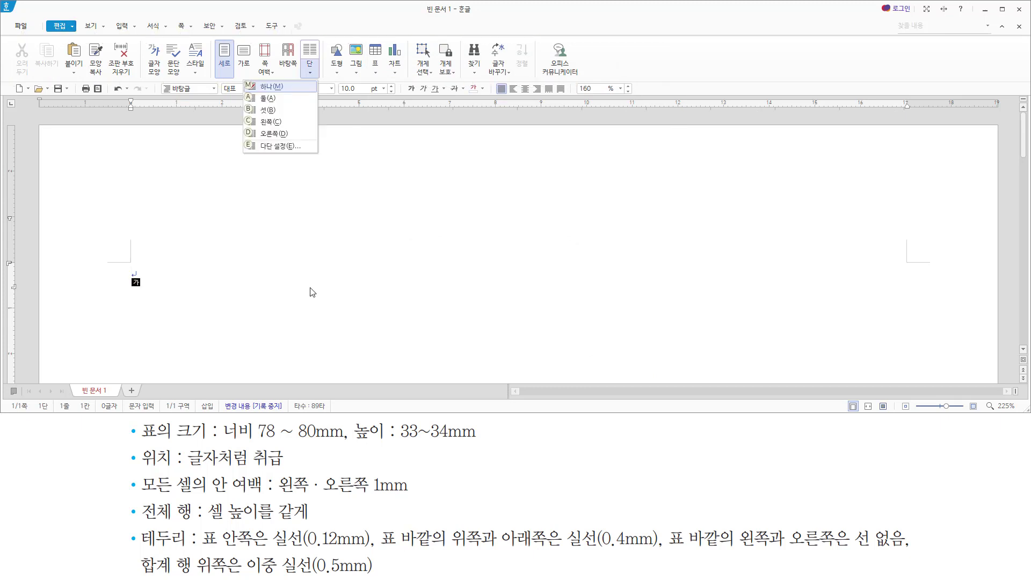
key("e")
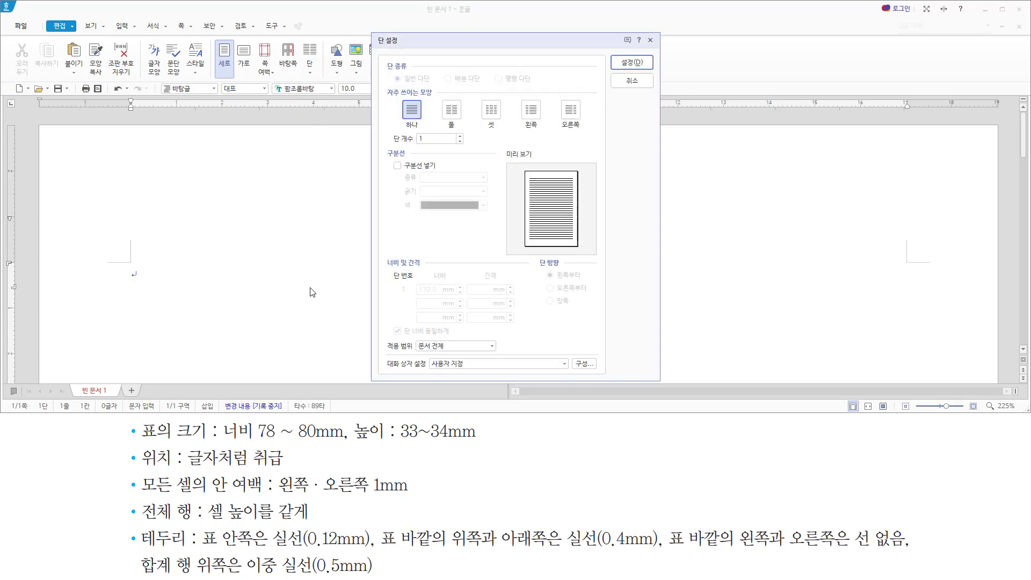
key("Right")
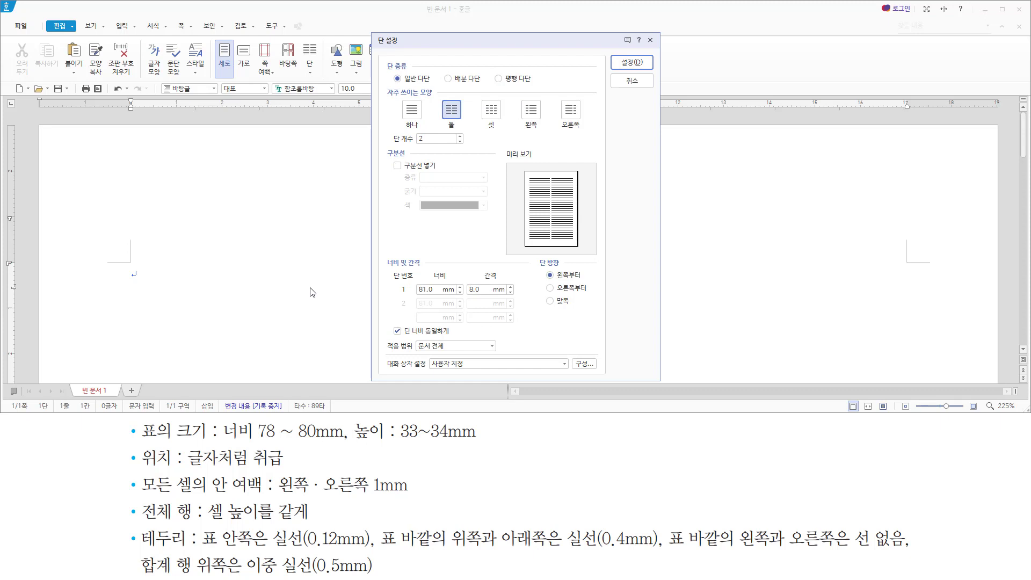
key("alt+n")
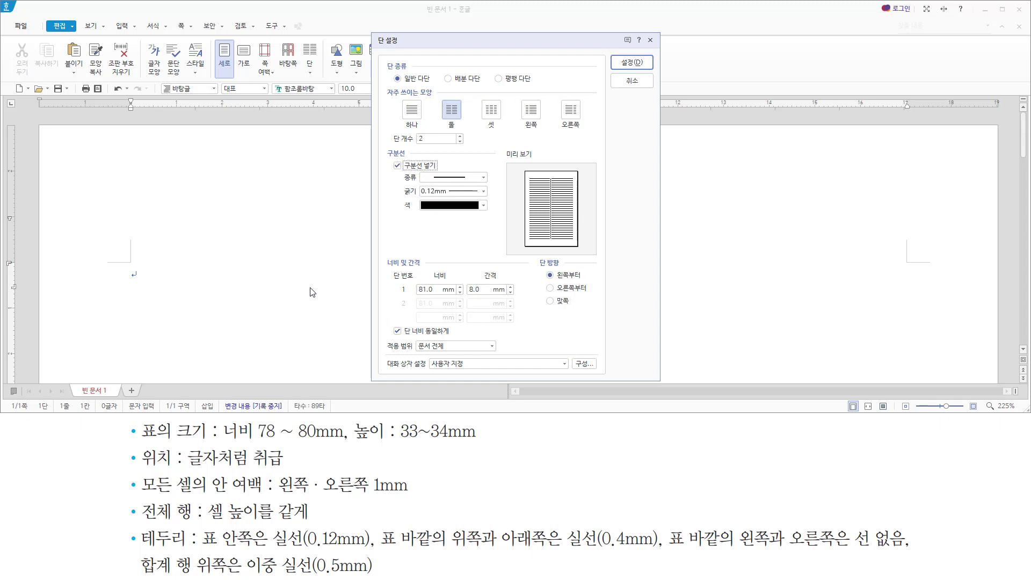
key("Return")
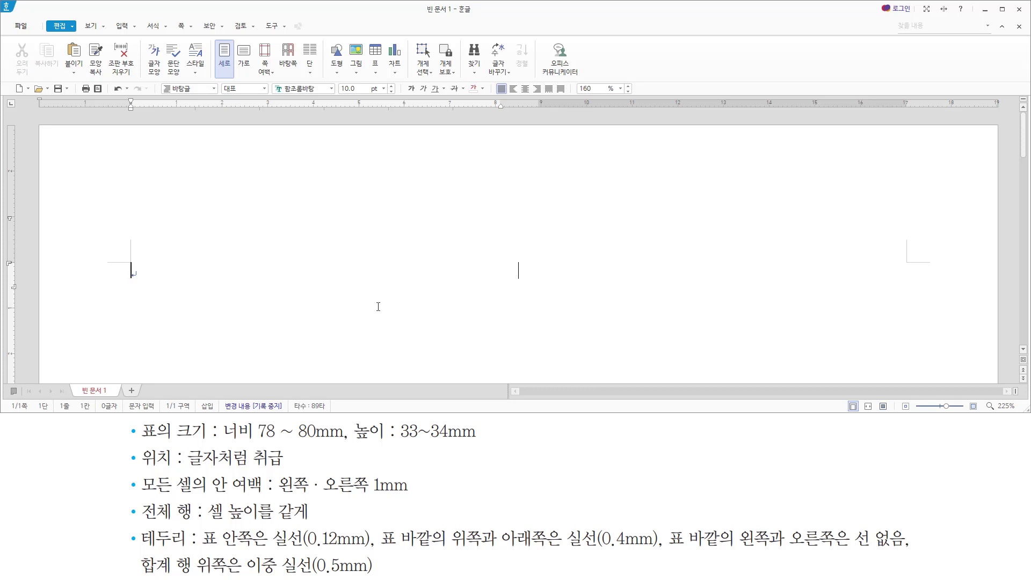
key("Hangul")
scroll(378, 306, "down", 3)
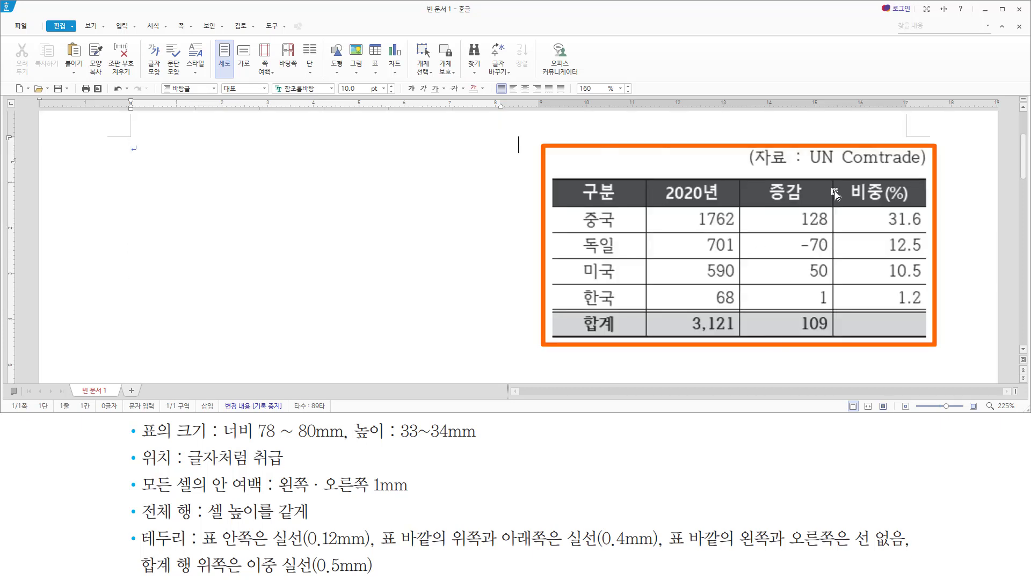
- Insert a table with 6 rows and 4 columns, treated as a character, at the start of the document
left_click(134, 165)
key("ctrl+n")
key("t")
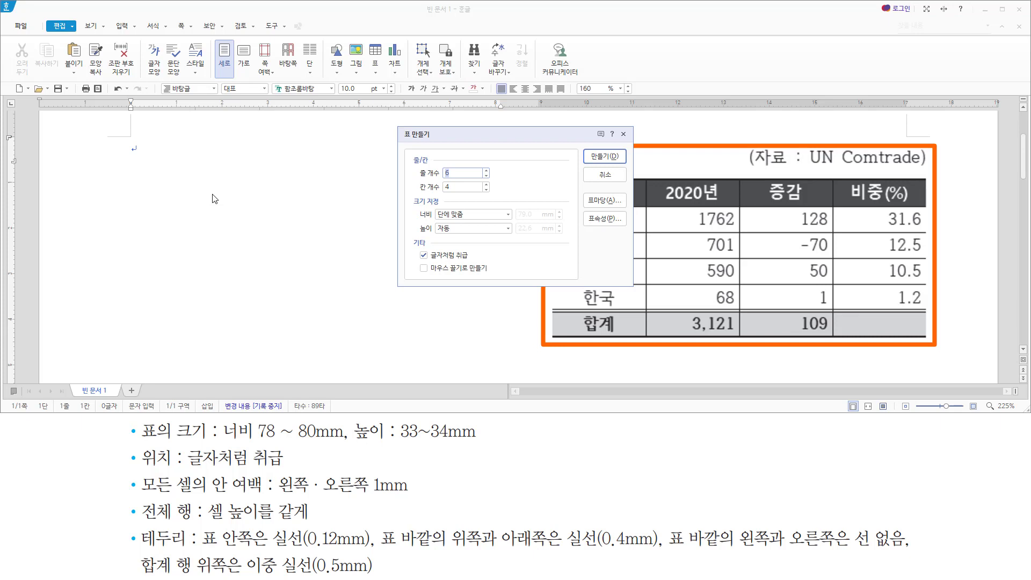
key("Return")
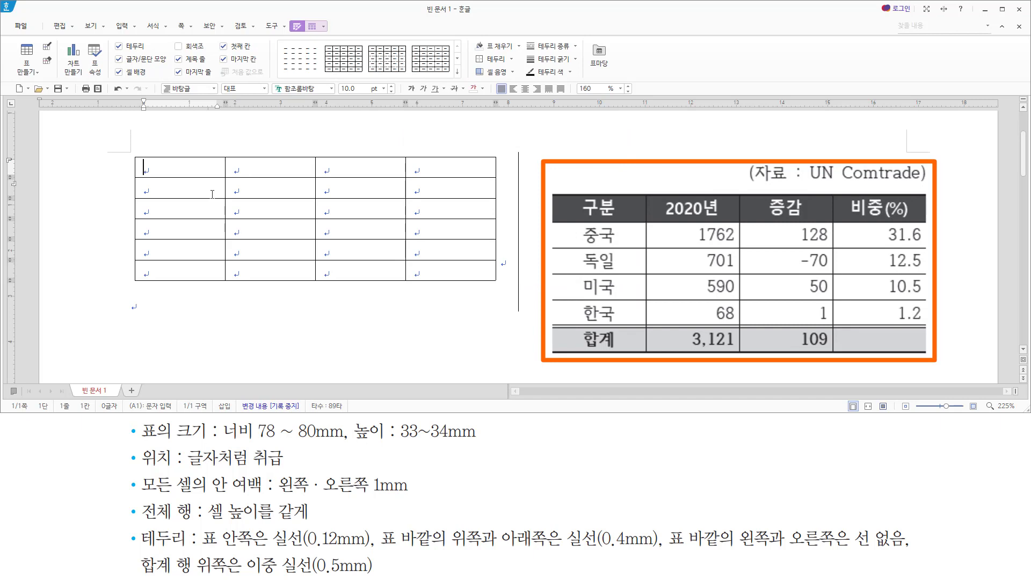
- Fill the table's header row with 구분, 2020년, 증감 and 비중(%)
type("구분")
key("Tab")
type("2020년")
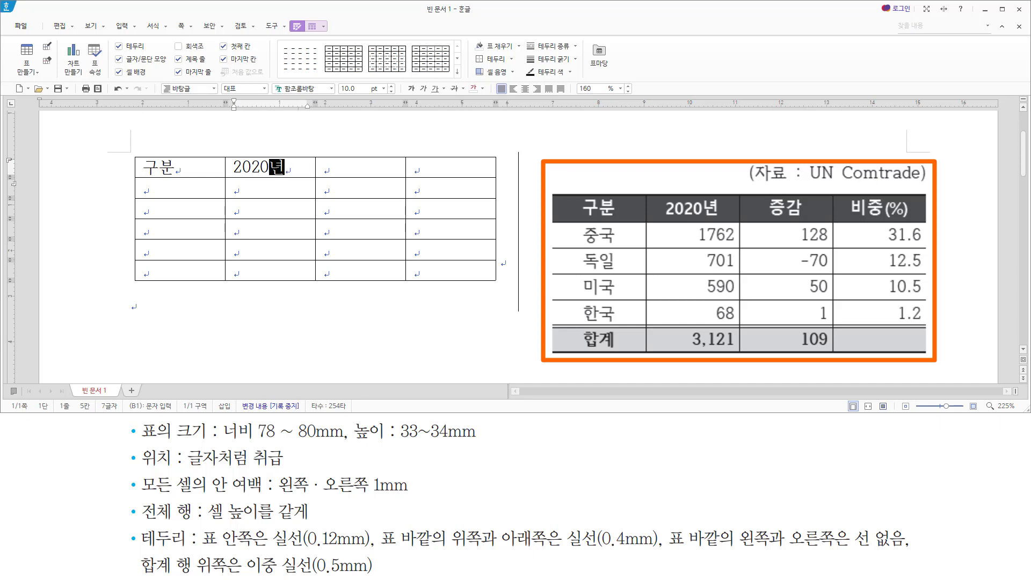
key("Tab")
type("증감")
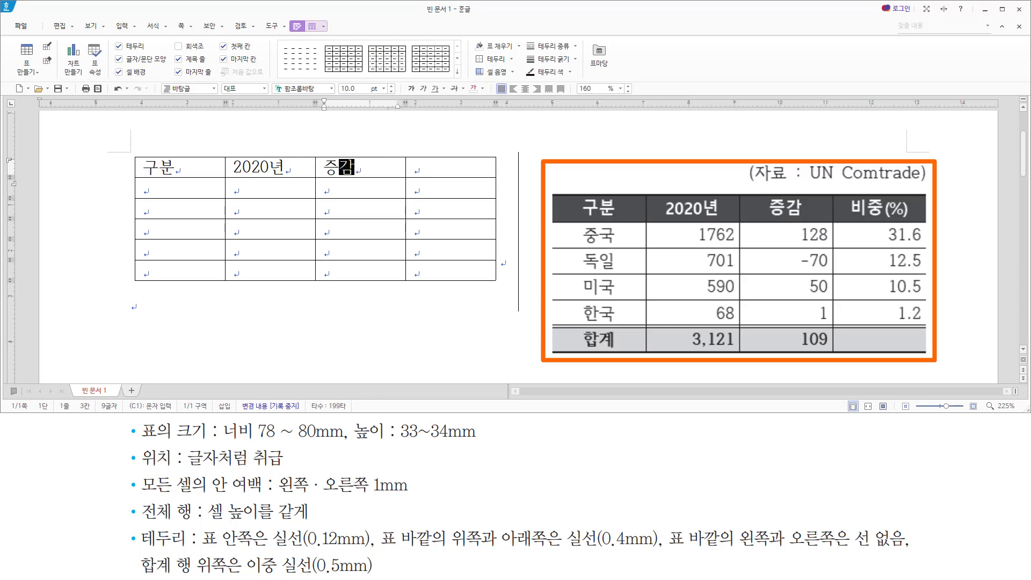
key("Tab")
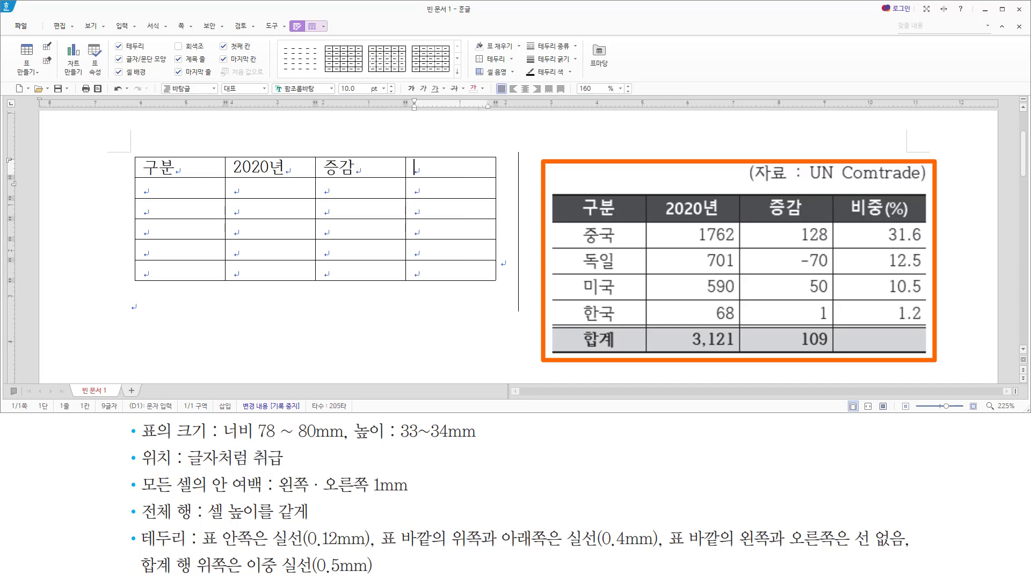
type("비중(%)")
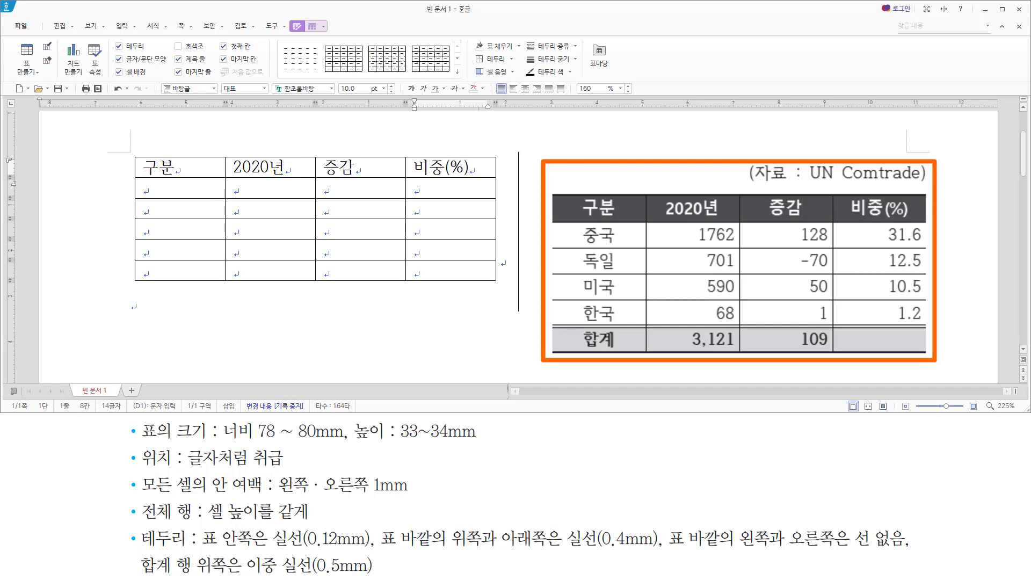
key("Tab")
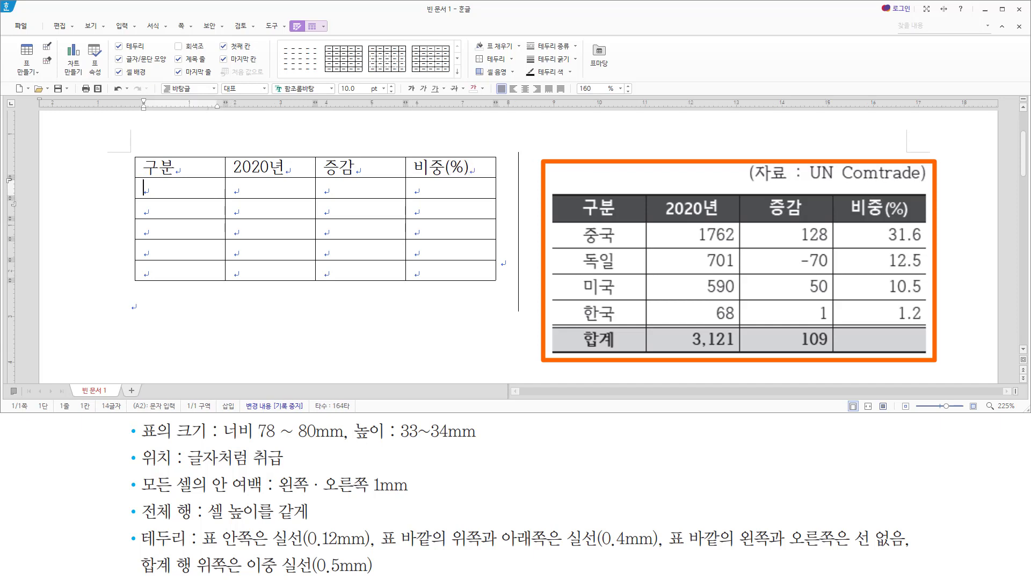
- Fill the 구분 column below the header with 중국, 독일, 미국, 한국 and 합계
type("중국")
left_click(175, 207)
type("독일")
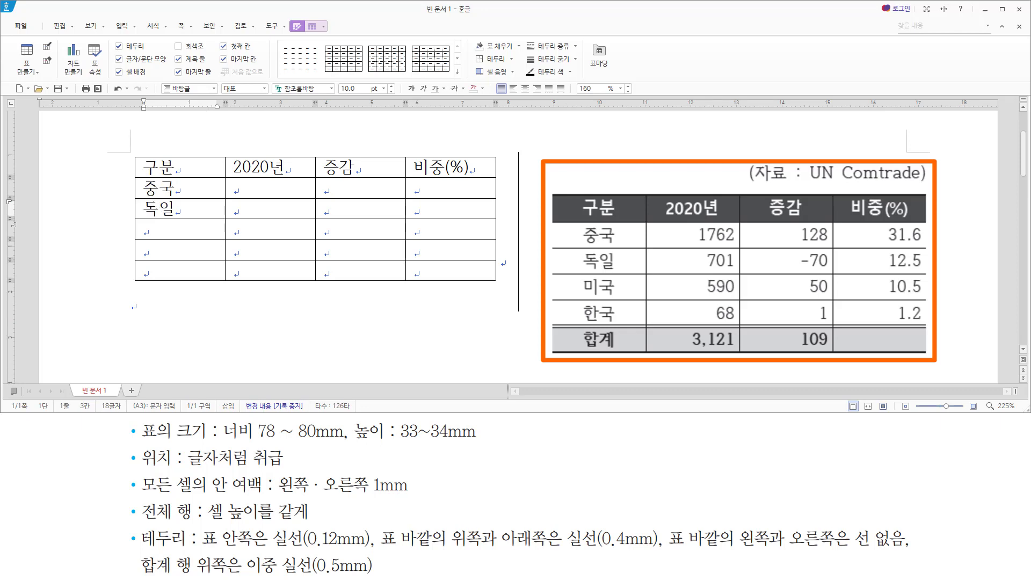
left_click(175, 228)
type("미국")
left_click(156, 250)
type("한ㄱ")
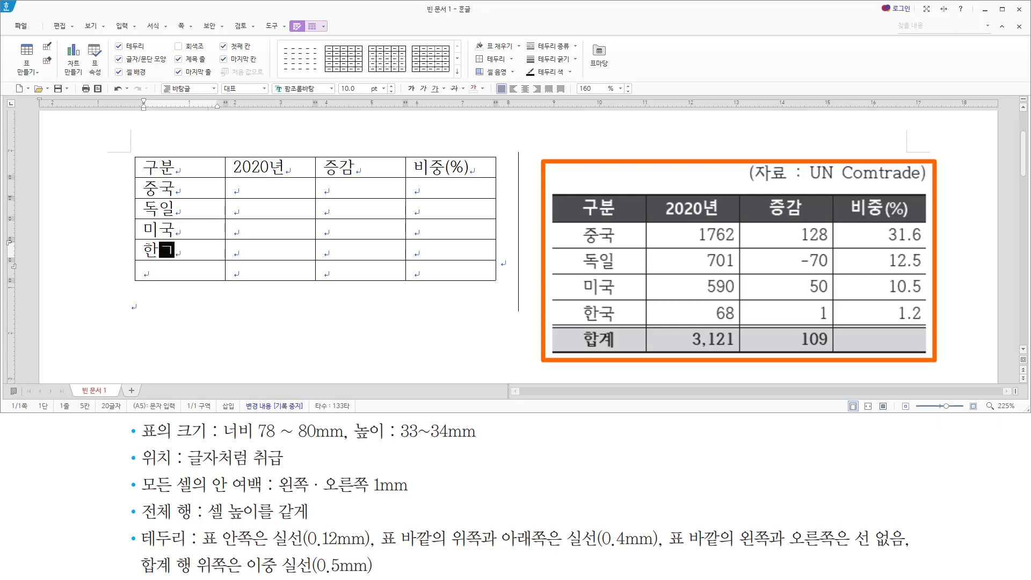
left_click(156, 271)
type("합계")
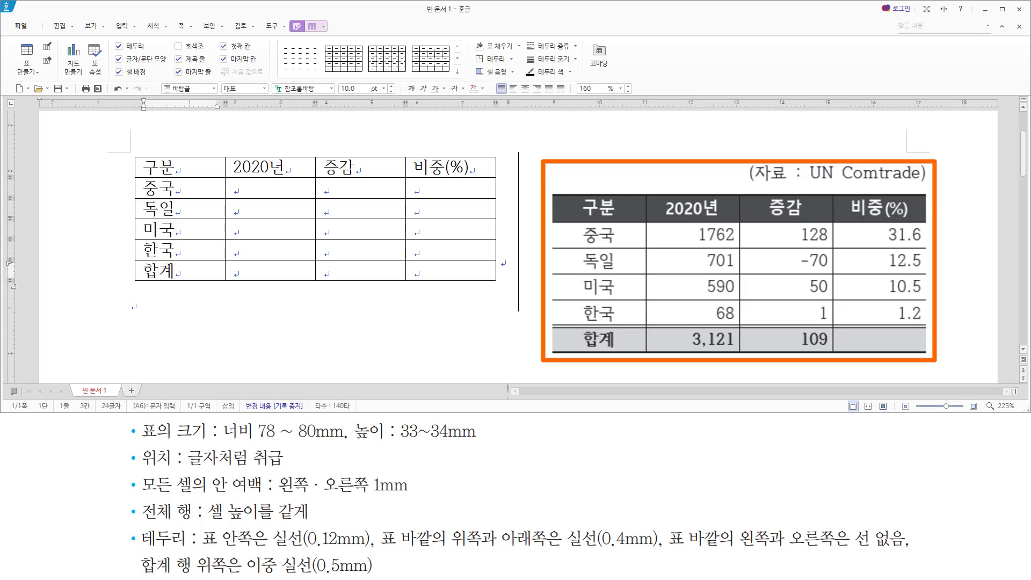
- Fill in the 2020년 values: 1762 for 중국, 701 for 독일, 590 for 미국 and 68 for 한국
key("Tab")
key("Up")
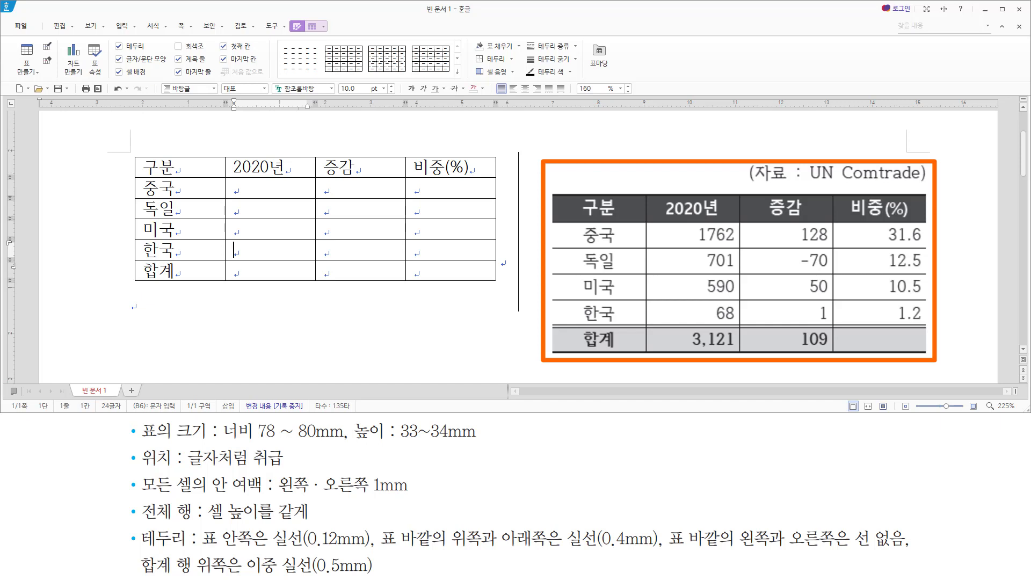
type("68")
key("Up")
type("590")
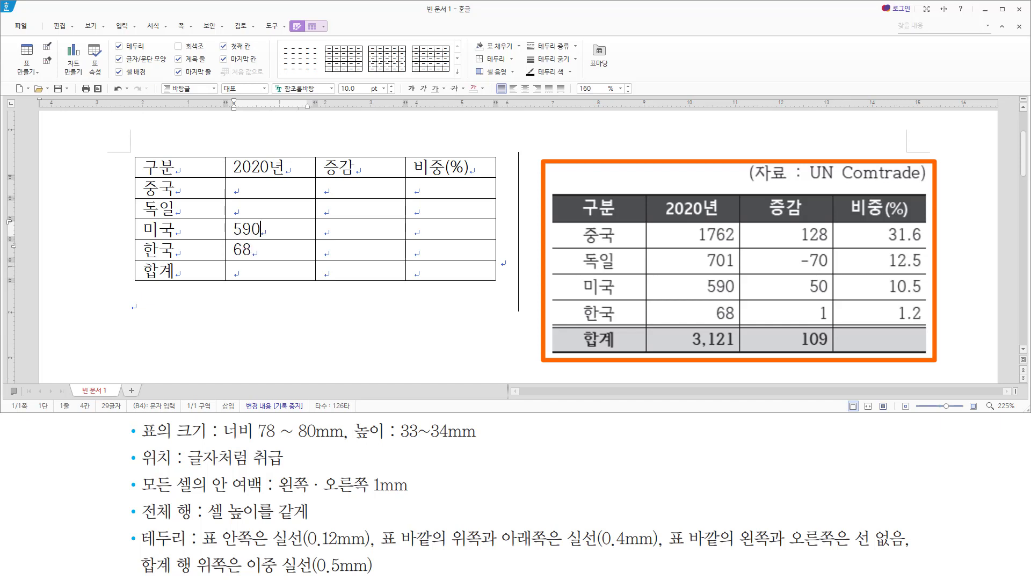
key("Up")
type("701")
key("Up")
type("1762")
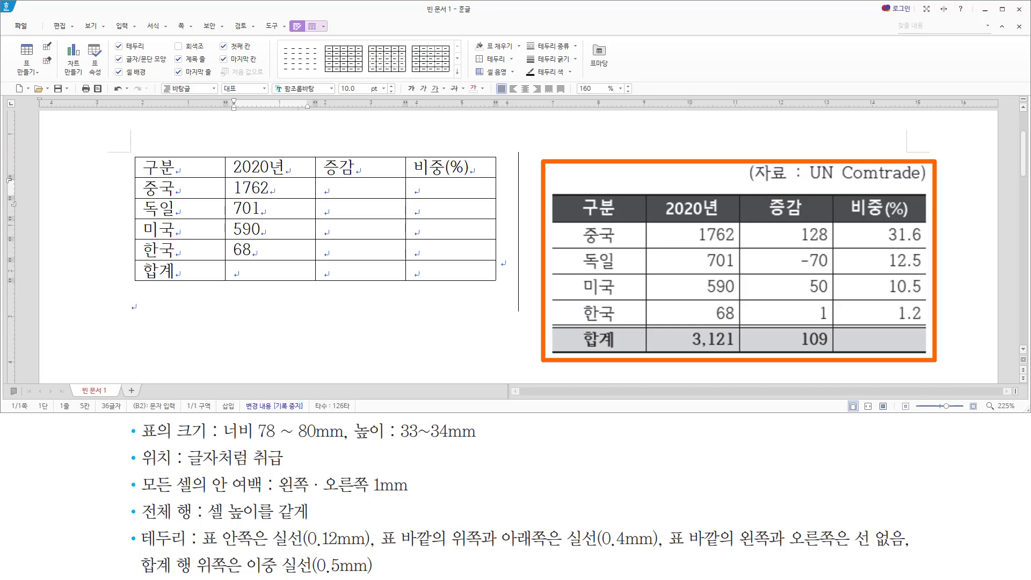
- Fill in the 증감 values: 128 for 중국, -70 for 독일, 50 for 미국 and 1 for 한국
left_click(325, 188)
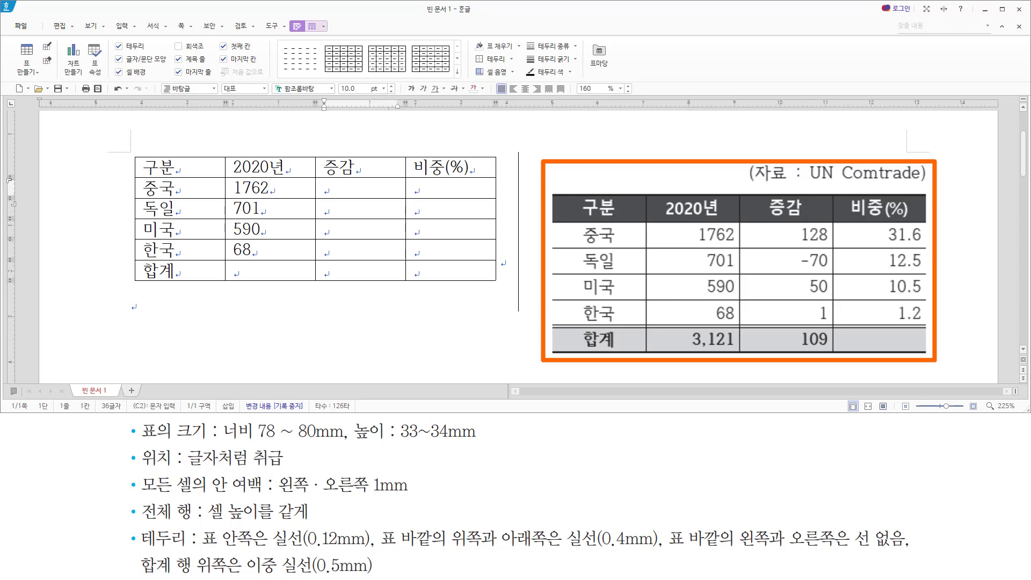
type("128")
left_click(350, 208)
type("-70")
left_click(333, 229)
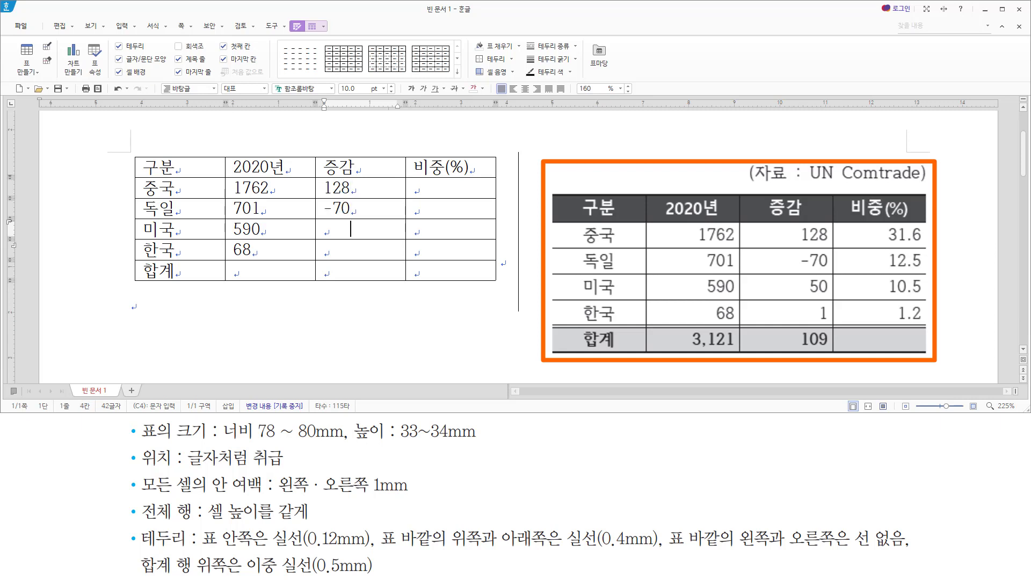
type("50")
left_click(342, 250)
type("1")
- Fill in the 비중(%) values: 31.6 for 중국, 12.5 for 독일, 10.5 for 미국 and 1.2 for 한국
left_click(414, 250)
type("1.2")
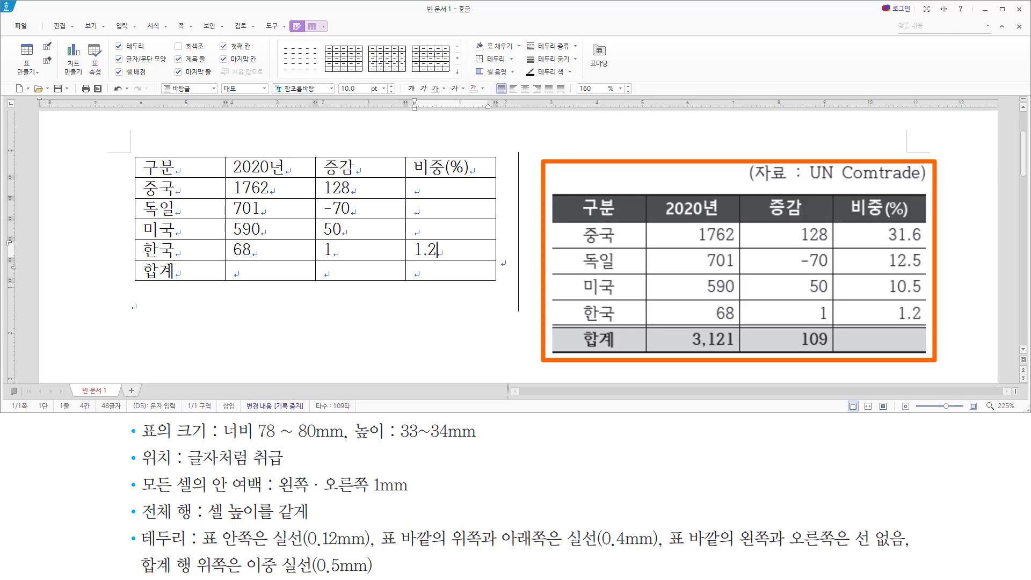
left_click(437, 229)
type("10.5")
left_click(447, 208)
type("12.5")
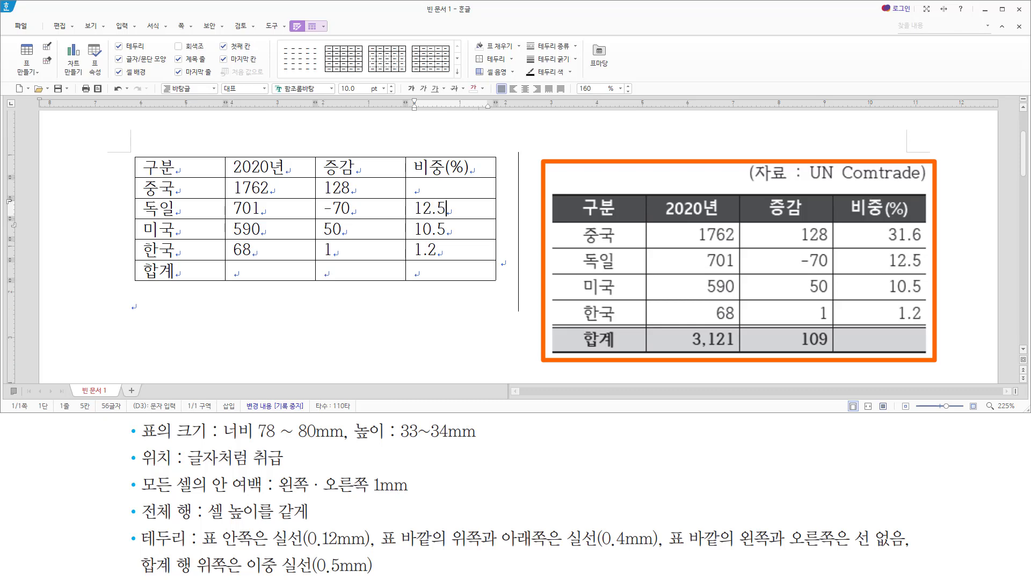
left_click(447, 188)
type("31.6")
- Add a caption to the table and replace its default text with (자료 : UN Comtrade)
key("ctrl+n")
key("c")
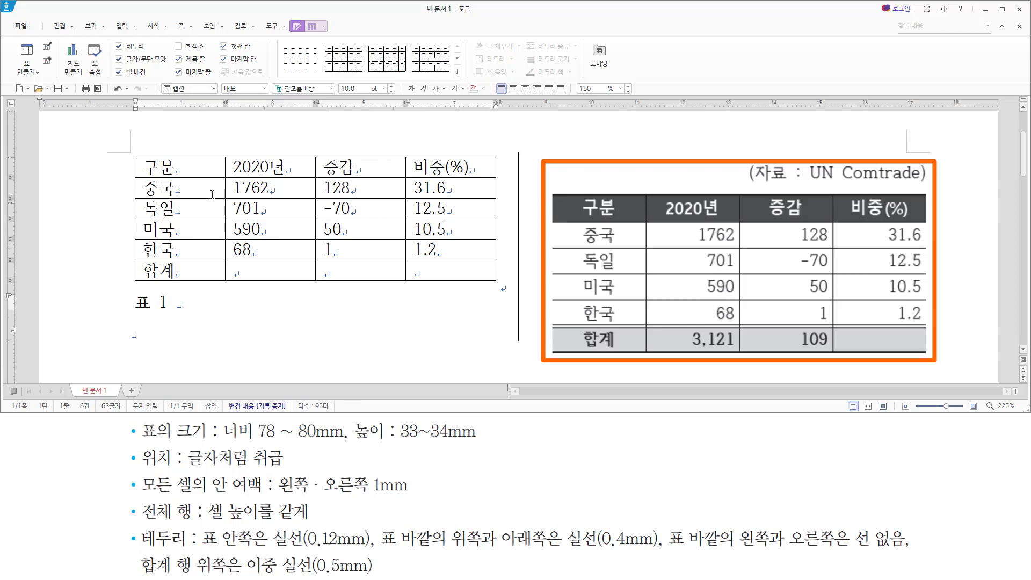
key("shift+Home")
key("F12")
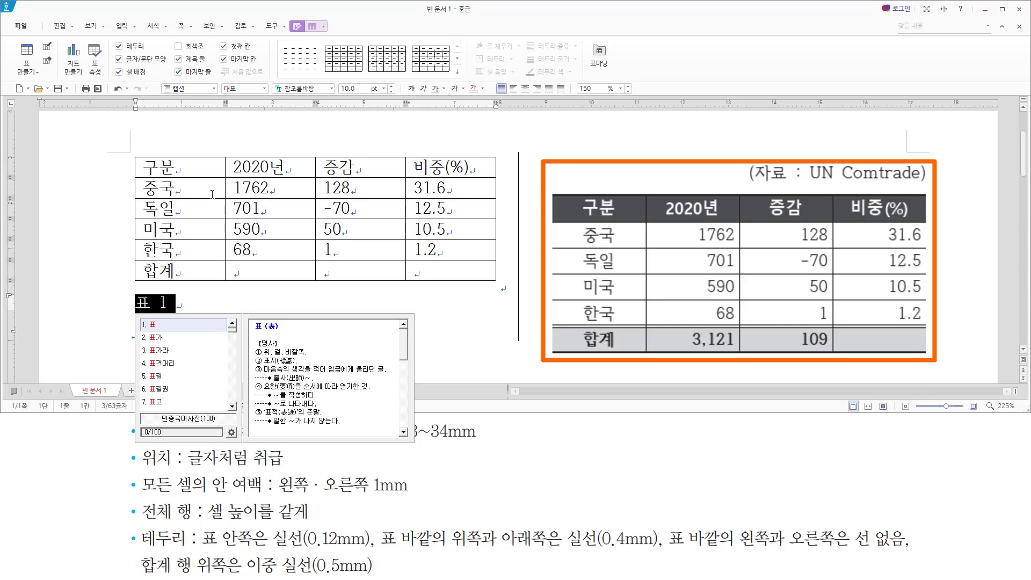
key("Escape")
type("(wk")
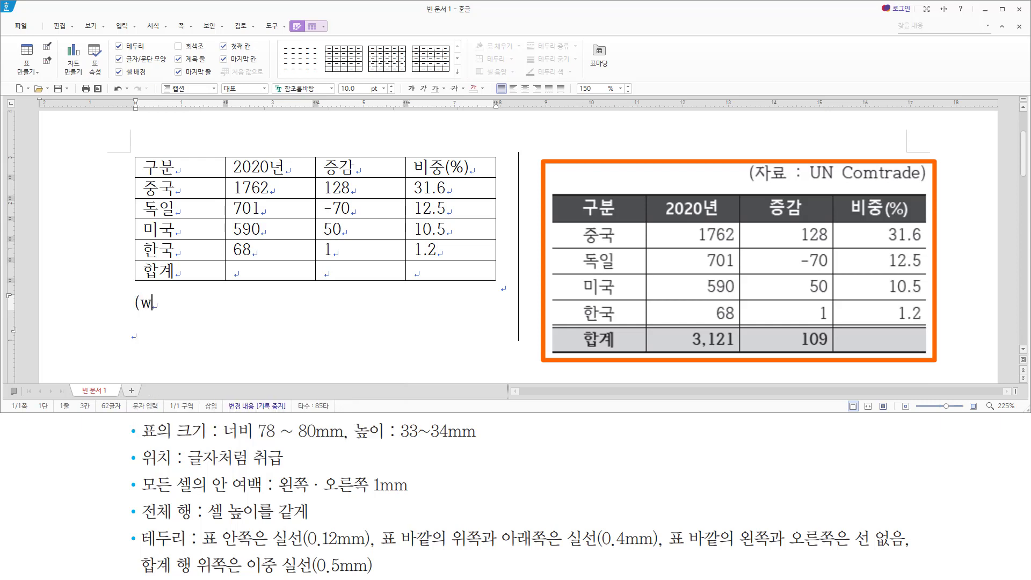
key("BackSpace")
key("BackSpace")
type("자료 :")
key("Caps_Lock")
type("U")
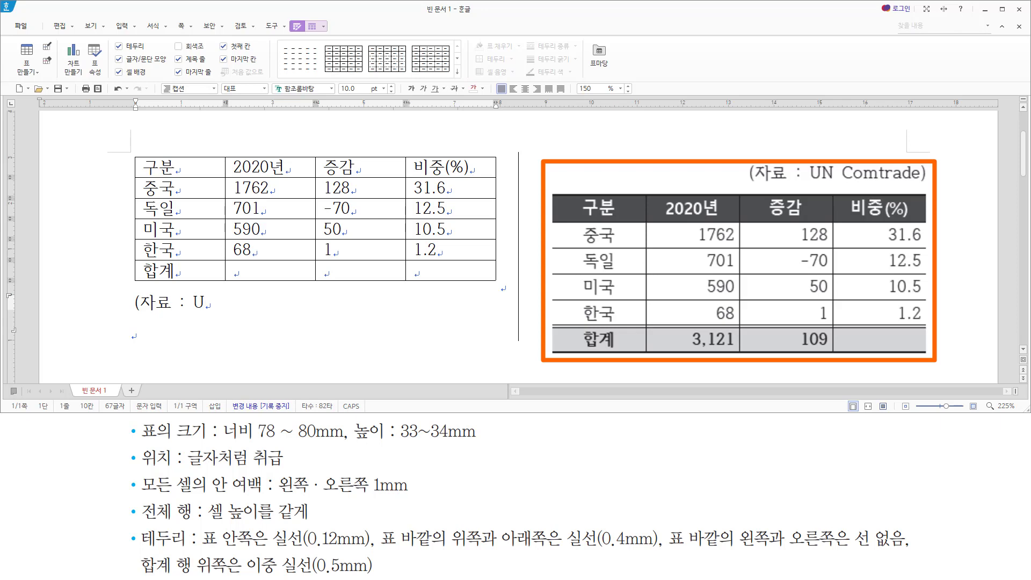
type("N C")
key("Caps_Lock")
type("omtrade")
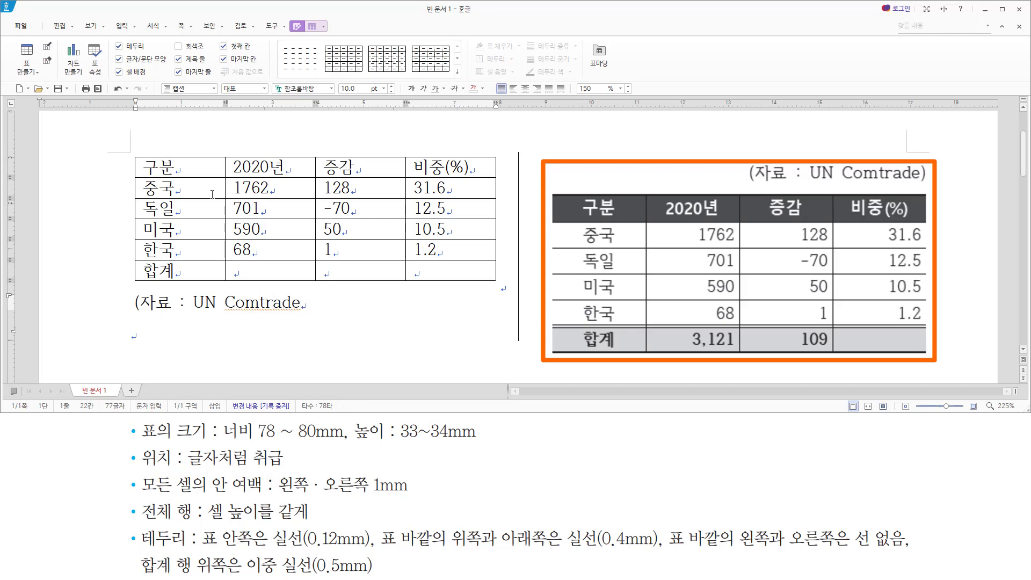
type(")")
left_click_drag(141, 494, 412, 496)
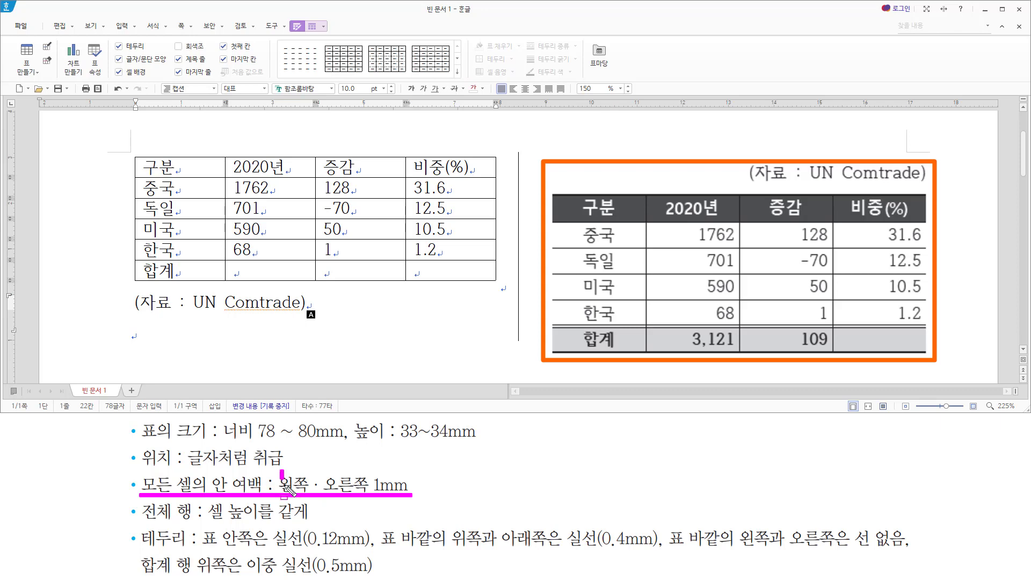
left_click_drag(280, 470, 434, 493)
key("Escape")
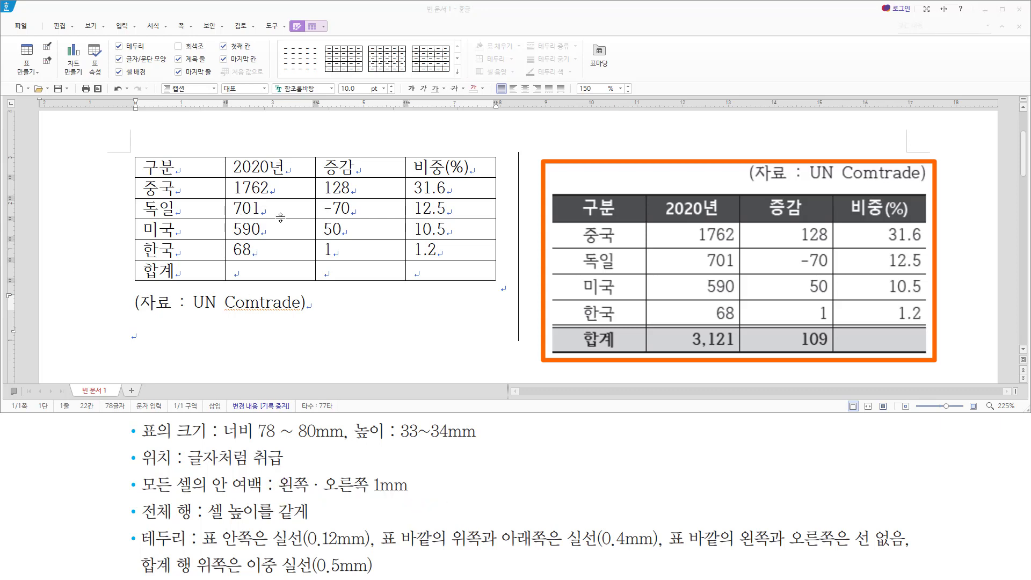
- In the table properties, set the left and right inner margins of all cells to 1 mm
left_click(280, 210)
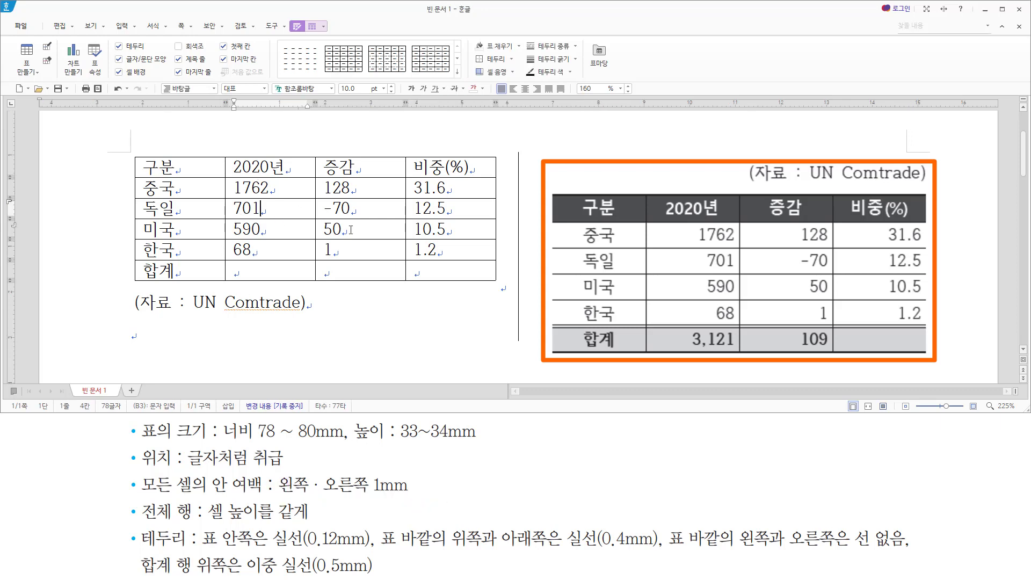
key("ctrl+n")
key("k")
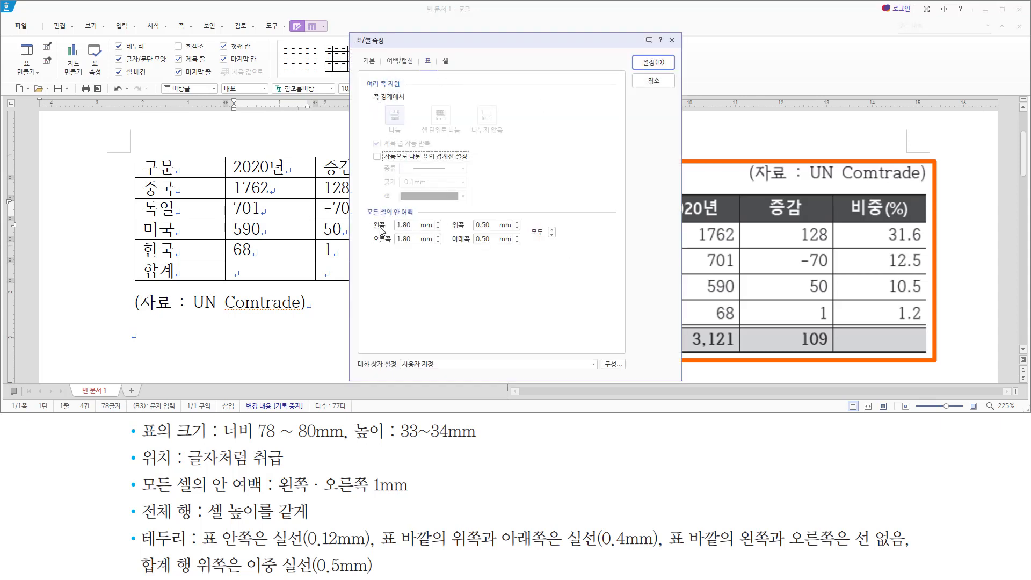
mouse_move(361, 203)
left_mouse_down()
mouse_move(384, 224)
mouse_move(407, 221)
mouse_move(450, 242)
mouse_move(459, 263)
left_mouse_up()
key("Escape")
left_click(516, 201)
key("Tab")
type("1")
key("Tab")
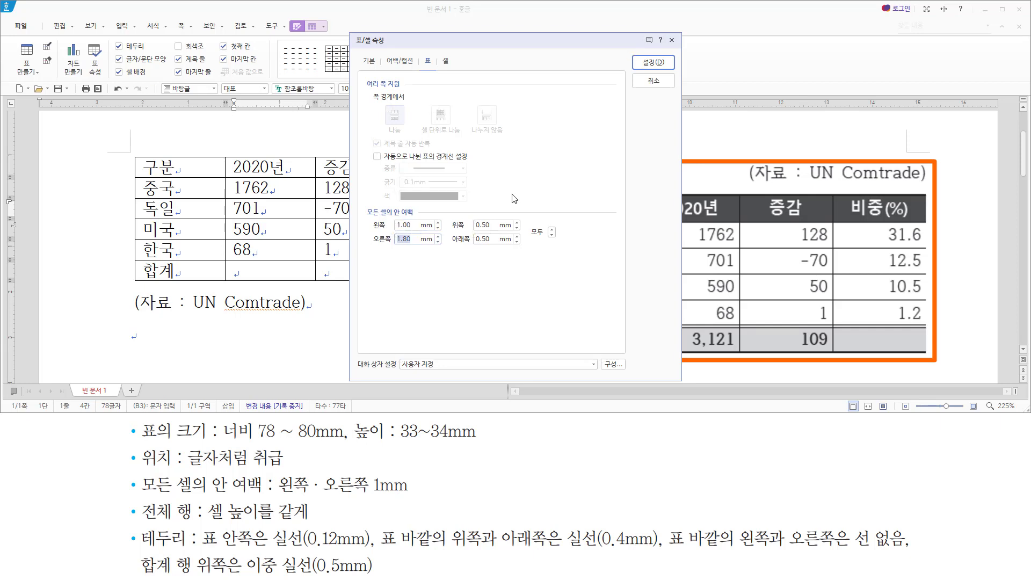
type("1")
- Place the table's caption above the table and apply the table properties
left_click_drag(744, 160, 932, 191)
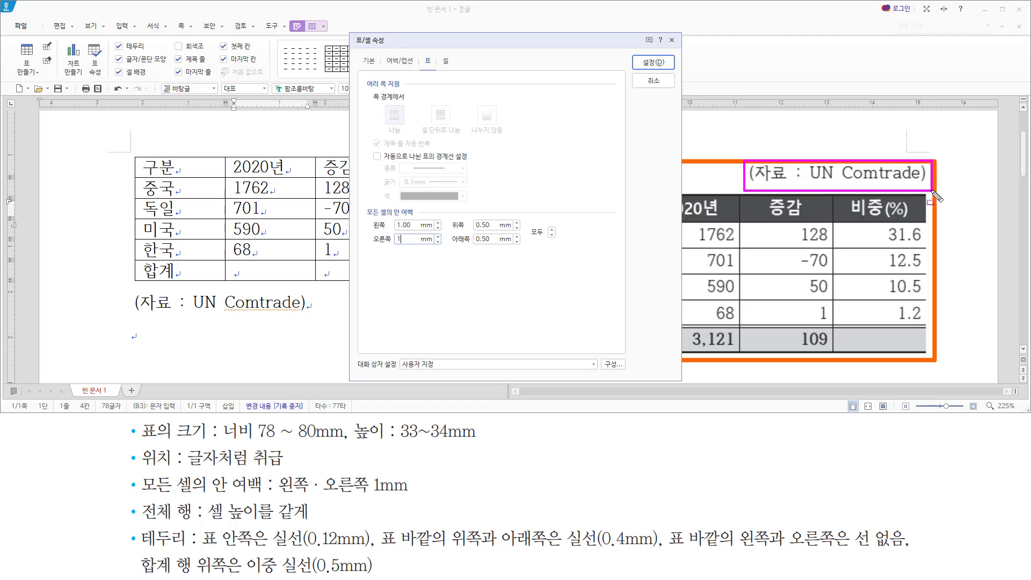
left_click(393, 63)
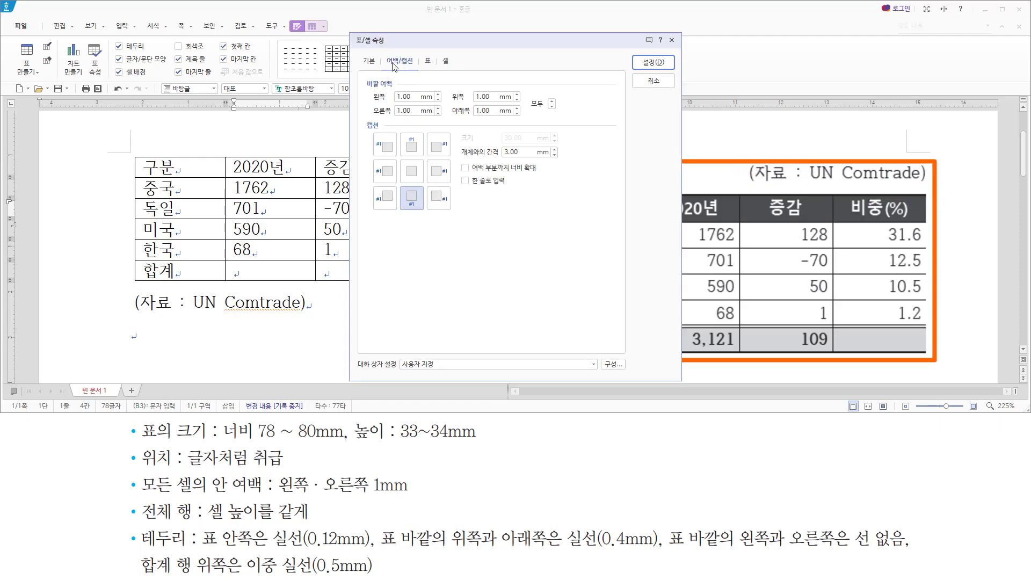
left_click(412, 148)
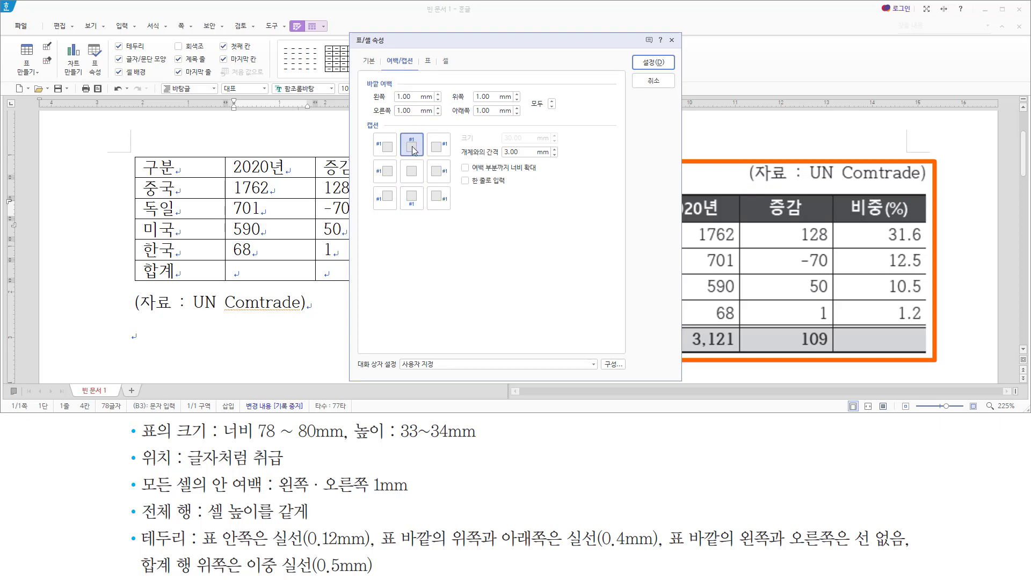
left_click(659, 64)
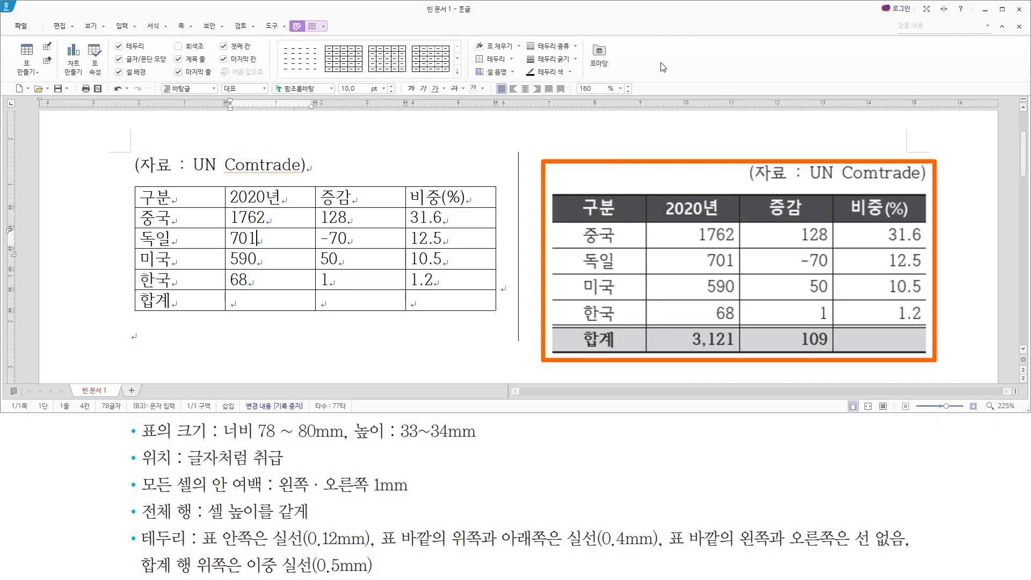
key("Hangul")
mouse_move(577, 196)
left_mouse_down()
mouse_move(680, 223)
mouse_move(923, 221)
left_mouse_up()
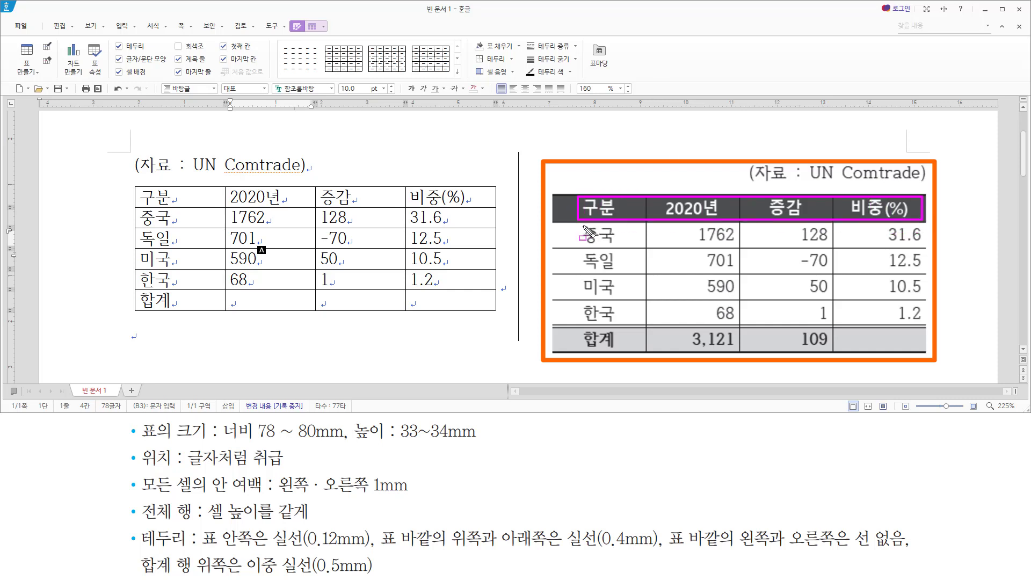
mouse_move(584, 226)
left_mouse_down()
mouse_move(610, 354)
mouse_move(625, 357)
left_mouse_up()
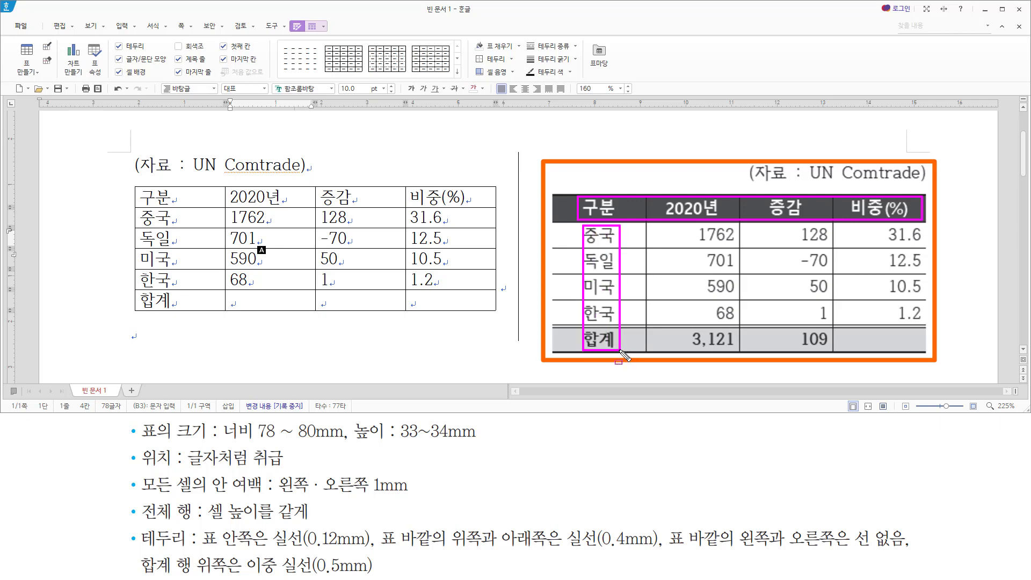
left_click_drag(621, 352, 619, 353)
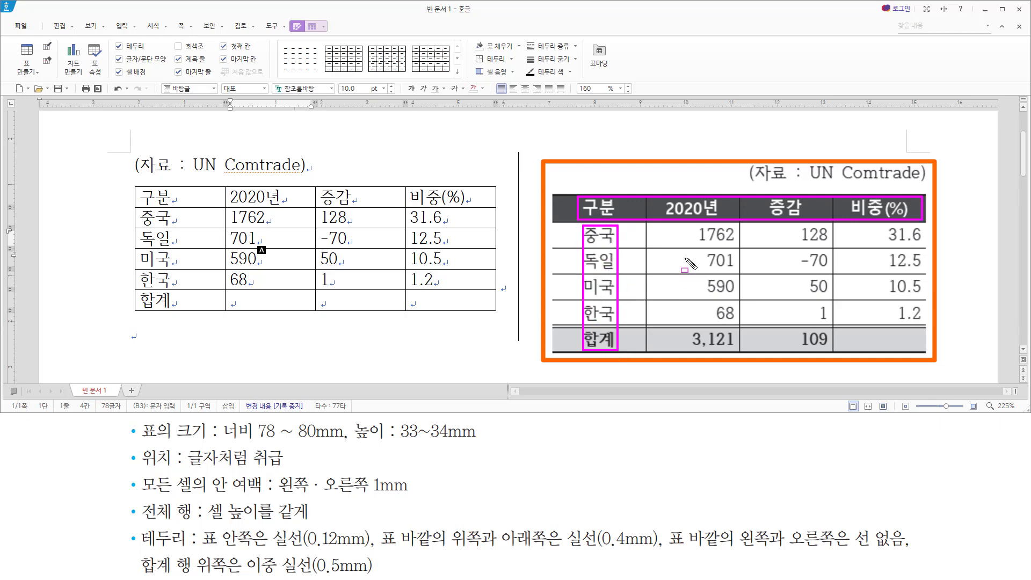
mouse_move(687, 224)
left_mouse_down()
mouse_move(704, 303)
mouse_move(928, 353)
left_mouse_up()
mouse_move(802, 243)
left_mouse_down()
mouse_move(831, 242)
mouse_move(819, 269)
mouse_move(830, 269)
mouse_move(831, 348)
left_mouse_up()
left_click_drag(826, 227, 828, 349)
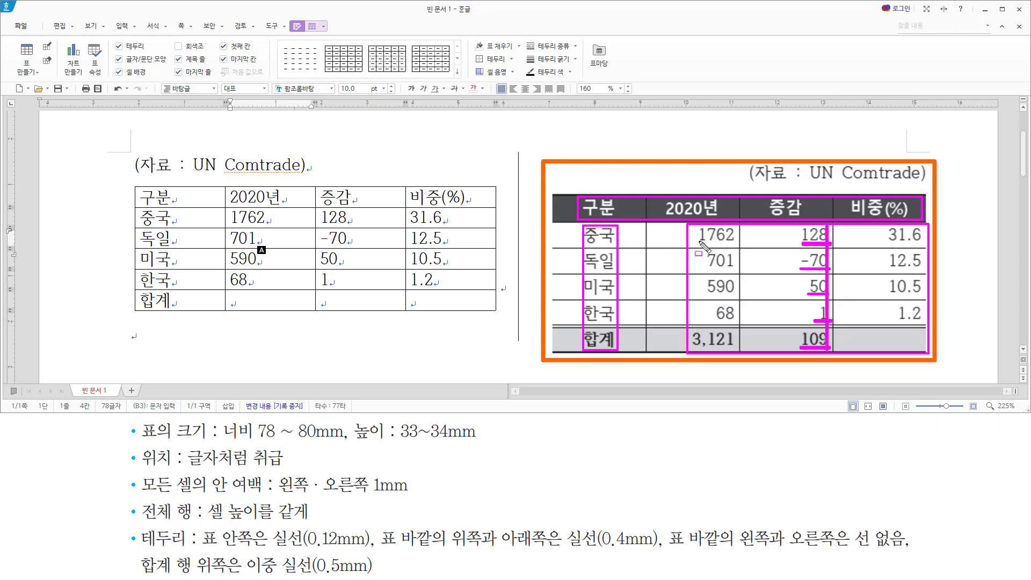
mouse_move(700, 244)
left_mouse_down()
mouse_move(735, 244)
mouse_move(741, 321)
left_mouse_up()
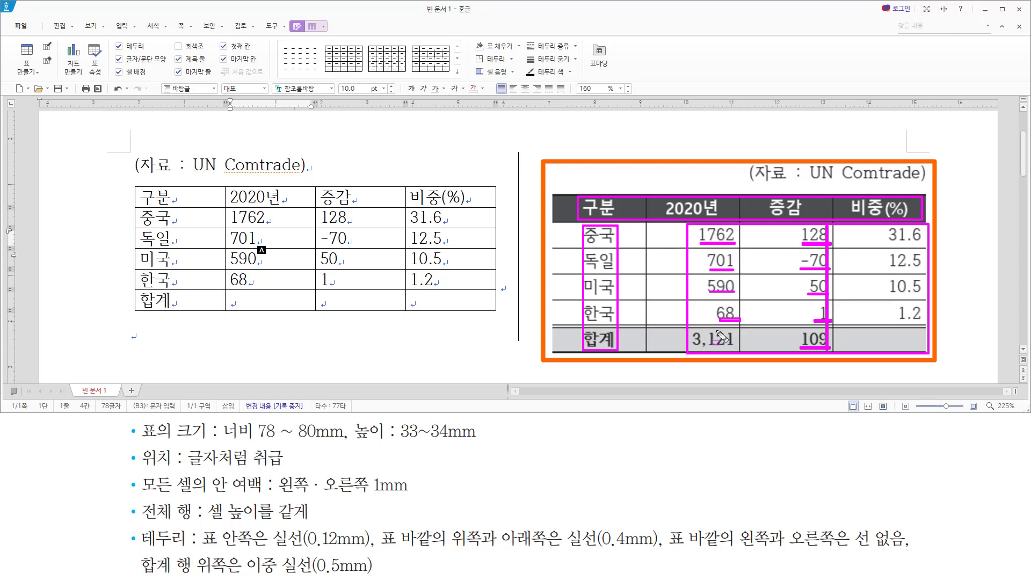
left_click_drag(736, 224, 736, 354)
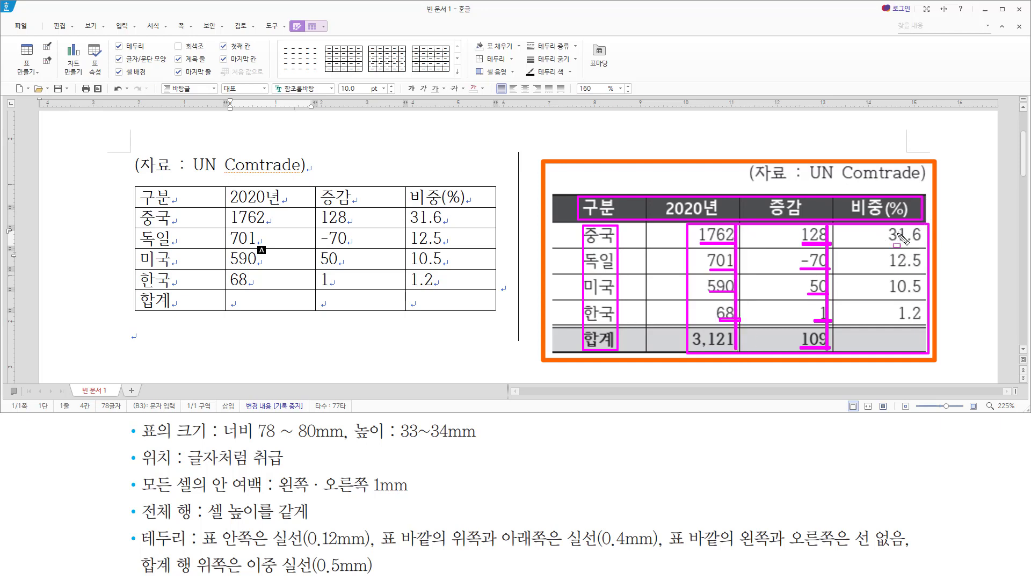
mouse_move(888, 244)
left_mouse_down()
mouse_move(920, 243)
mouse_move(924, 322)
left_mouse_up()
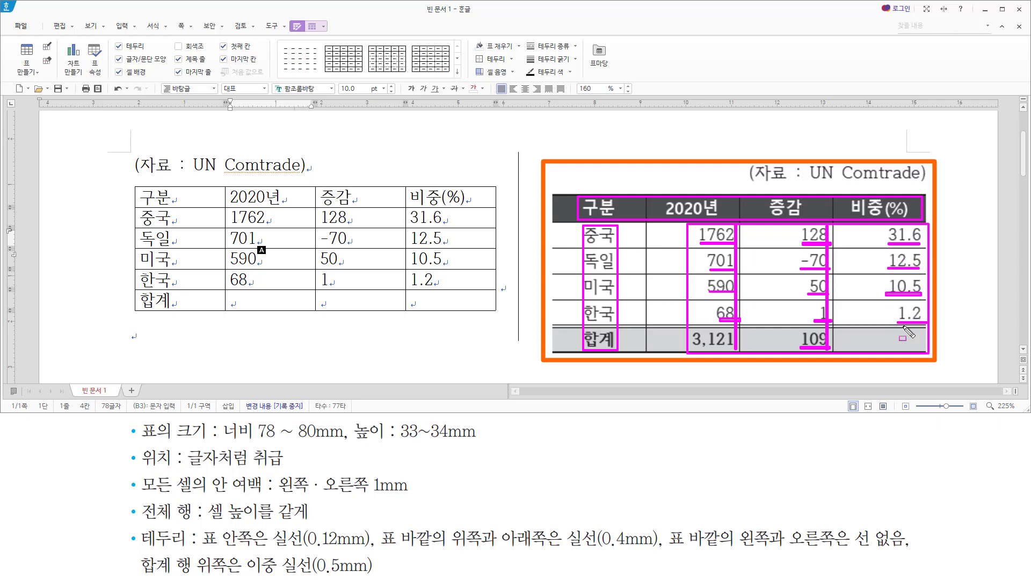
left_click_drag(925, 237, 922, 329)
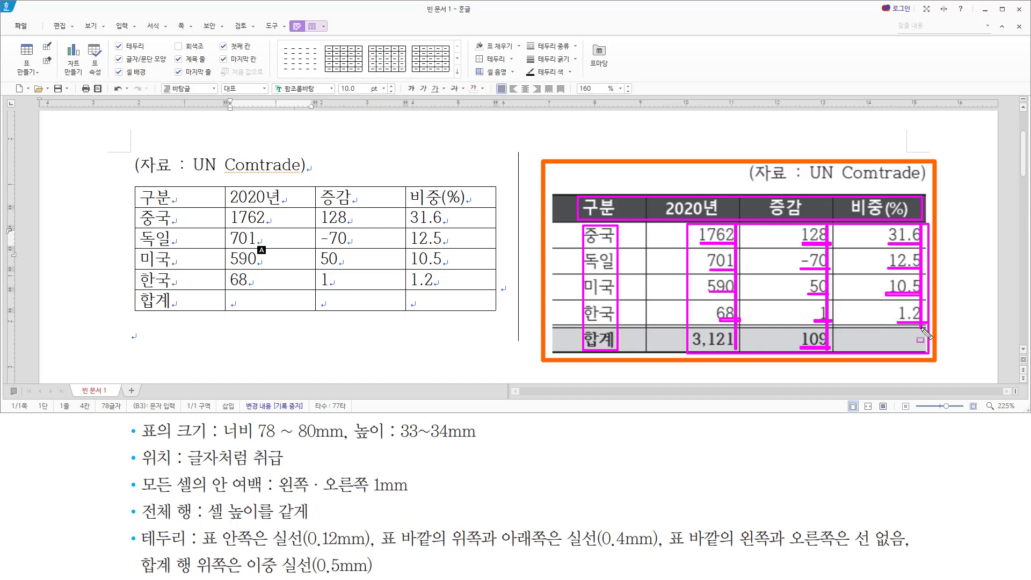
key("Escape")
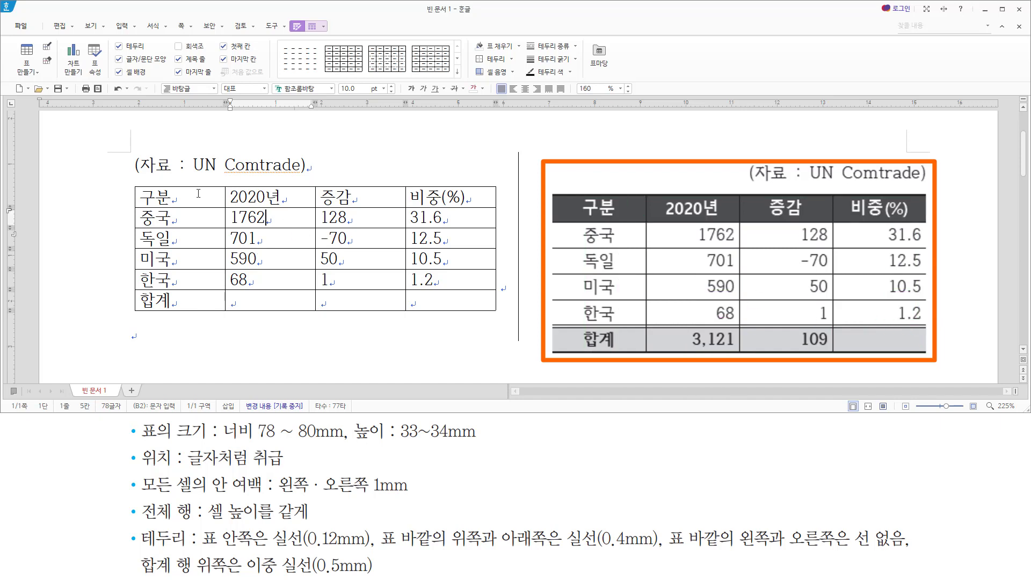
- Center the text in all table cells, and right-align the cells below the 2020년, 증감 and 비중(%) headings, including the 합계 row
left_click_drag(161, 197, 450, 299)
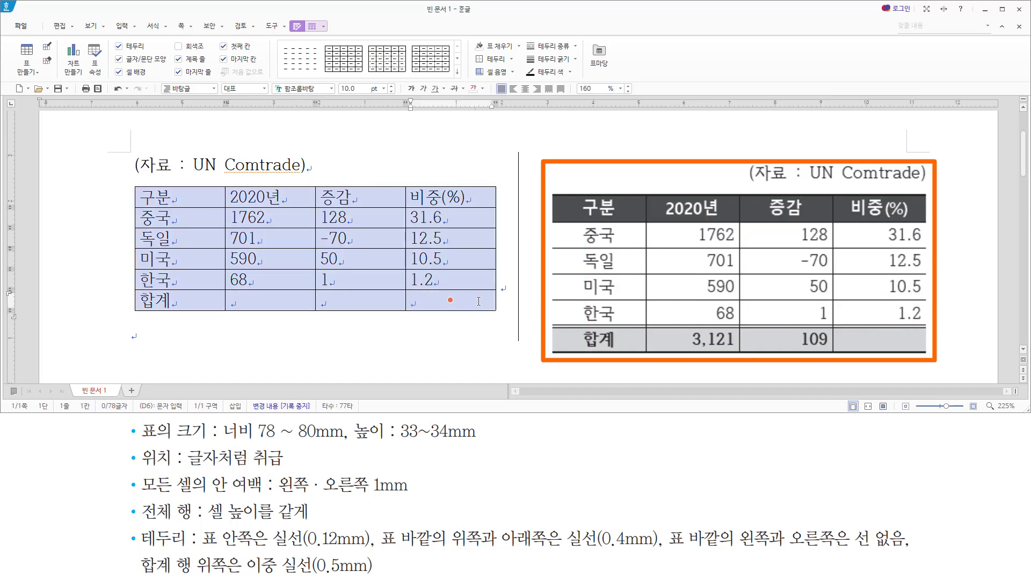
key("ctrl+shift+c")
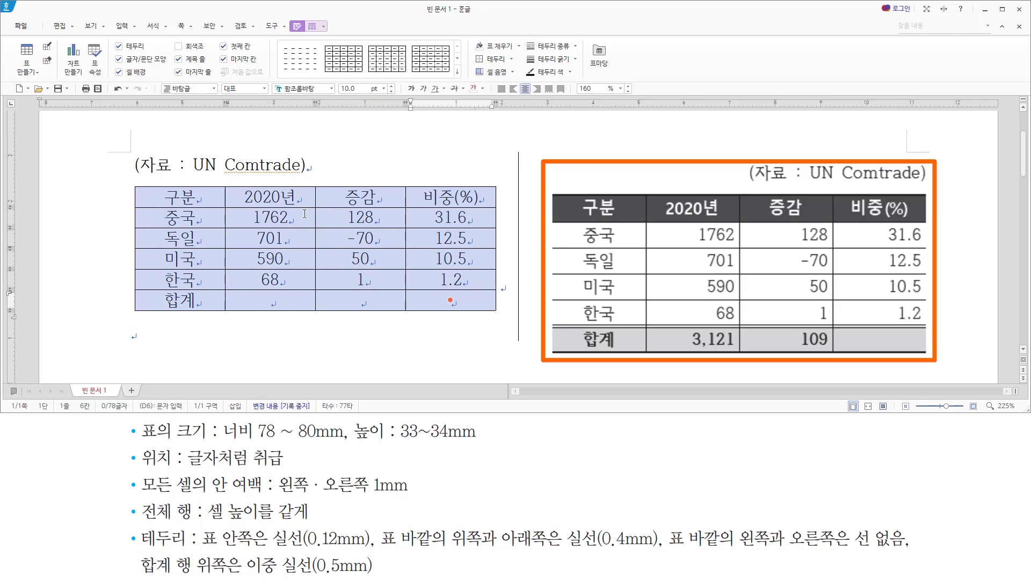
left_click(270, 219)
left_click_drag(287, 217, 473, 319)
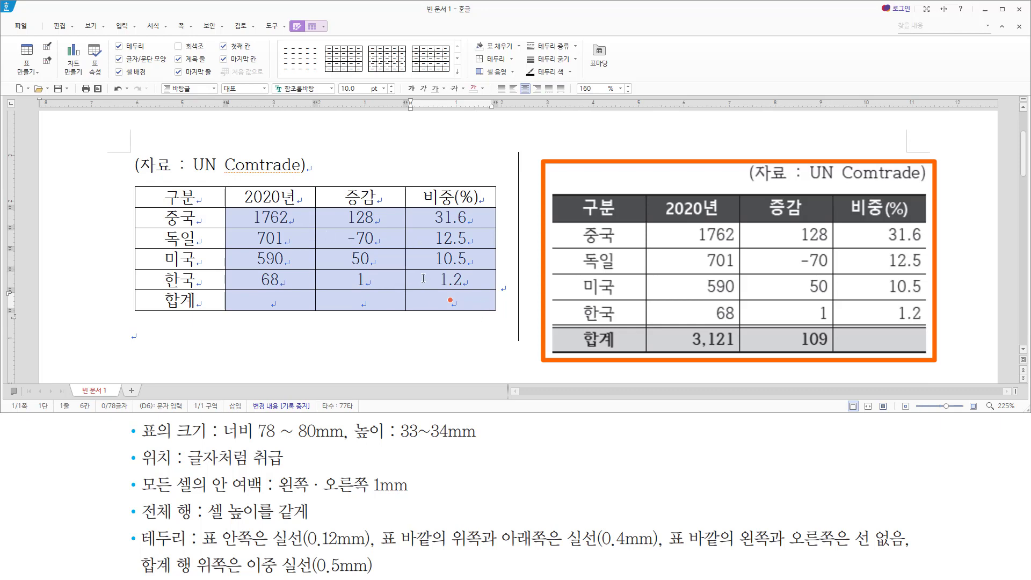
key("ctrl+shift+r")
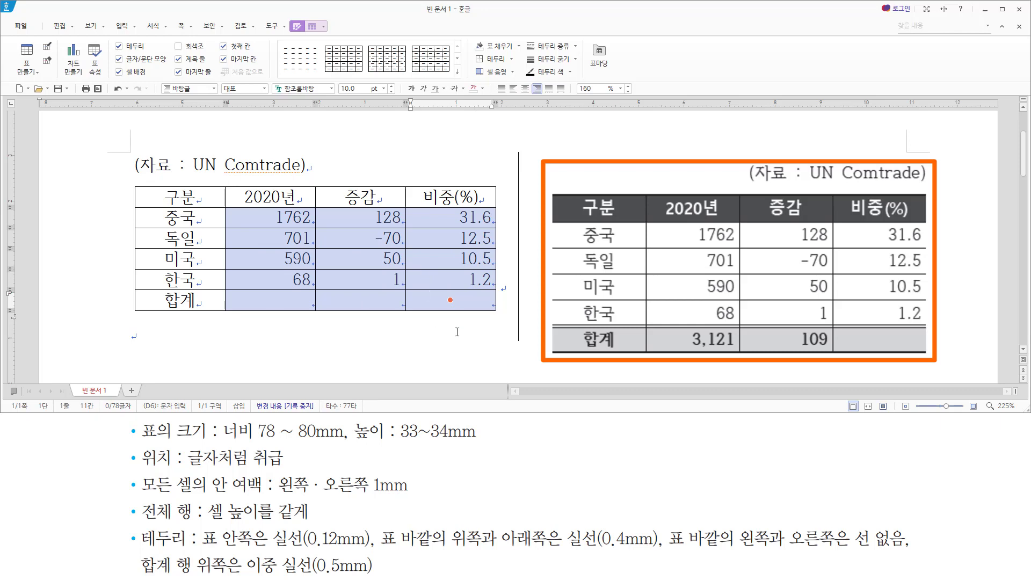
left_click_drag(138, 547, 368, 550)
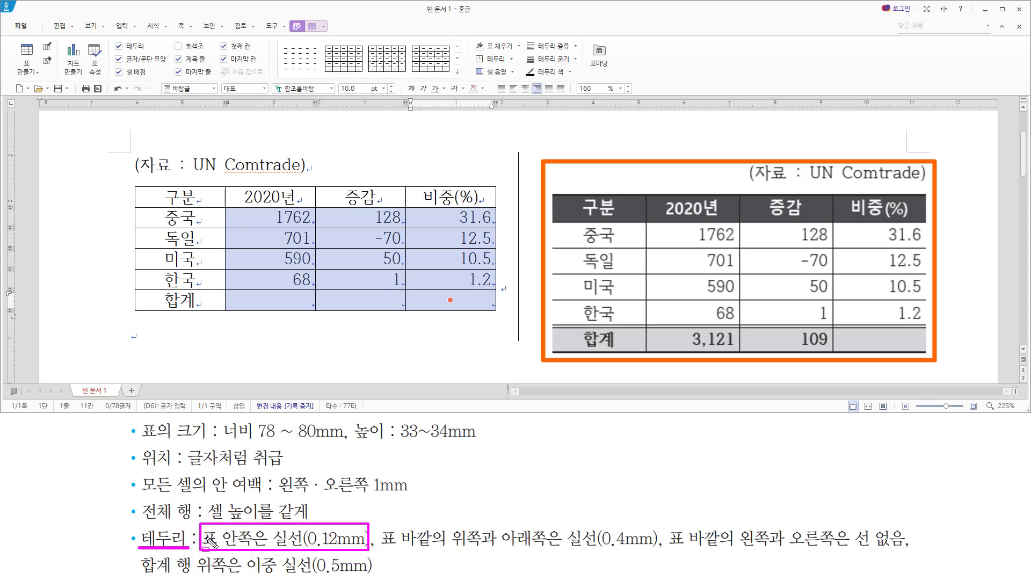
left_click_drag(203, 539, 548, 554)
left_click_drag(567, 551, 665, 552)
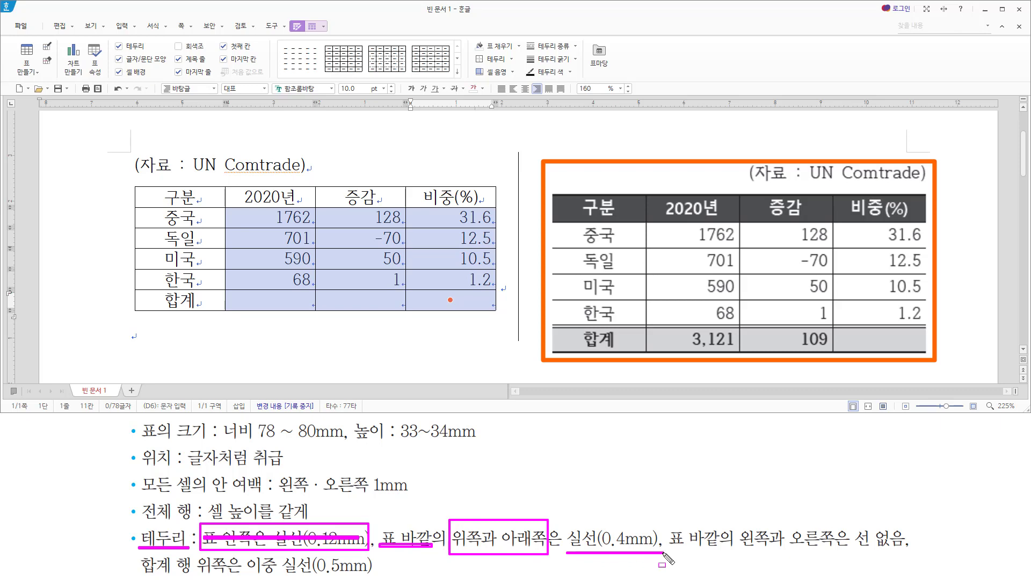
left_click_drag(549, 188, 936, 201)
left_click_drag(546, 343, 934, 357)
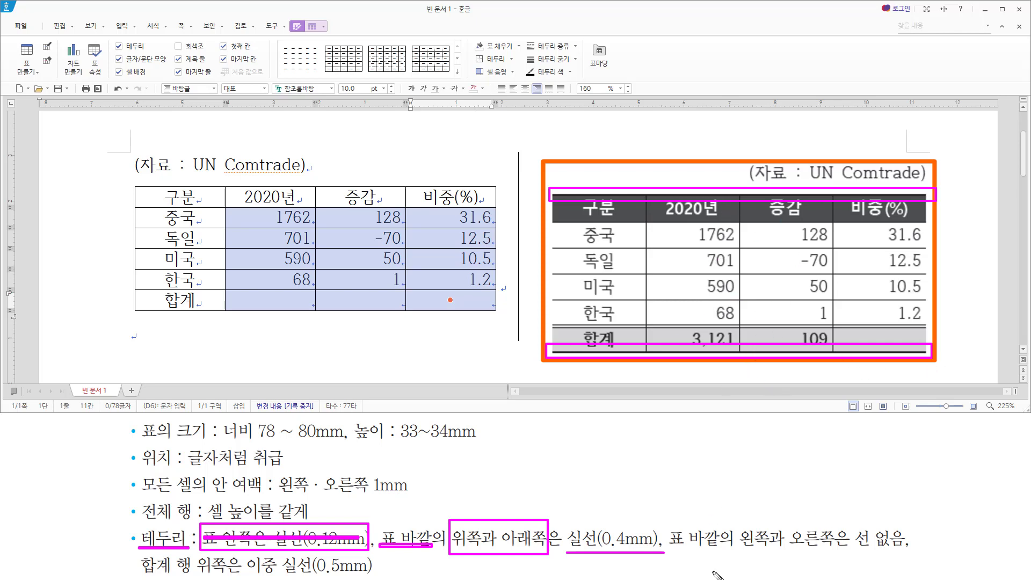
mouse_move(674, 549)
left_mouse_down()
mouse_move(735, 549)
mouse_move(746, 529)
mouse_move(856, 558)
mouse_move(916, 552)
left_mouse_up()
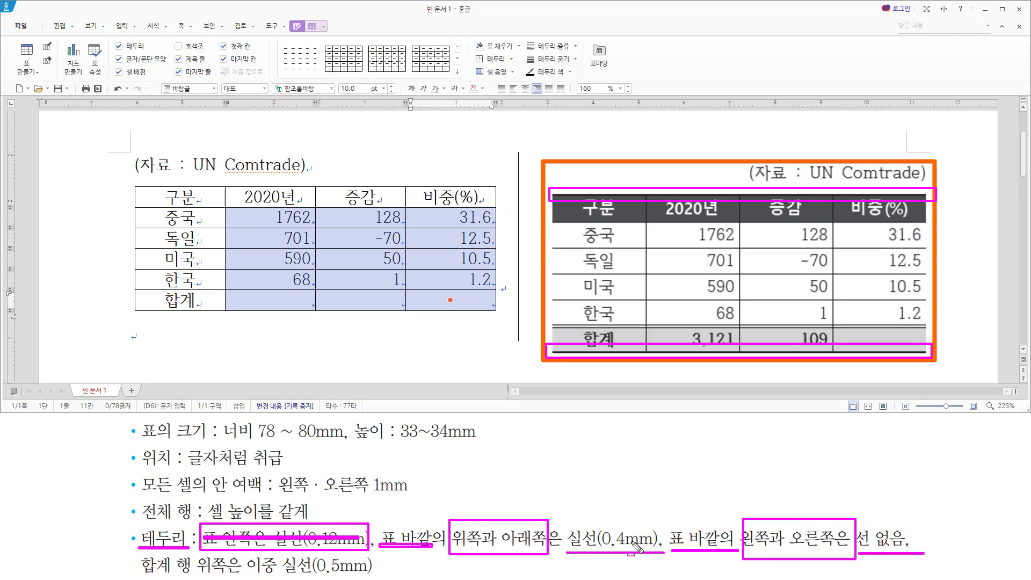
key("Escape")
- Give the whole table 0.4 mm solid lines on its outer top and bottom borders
left_click_drag(180, 197, 446, 303)
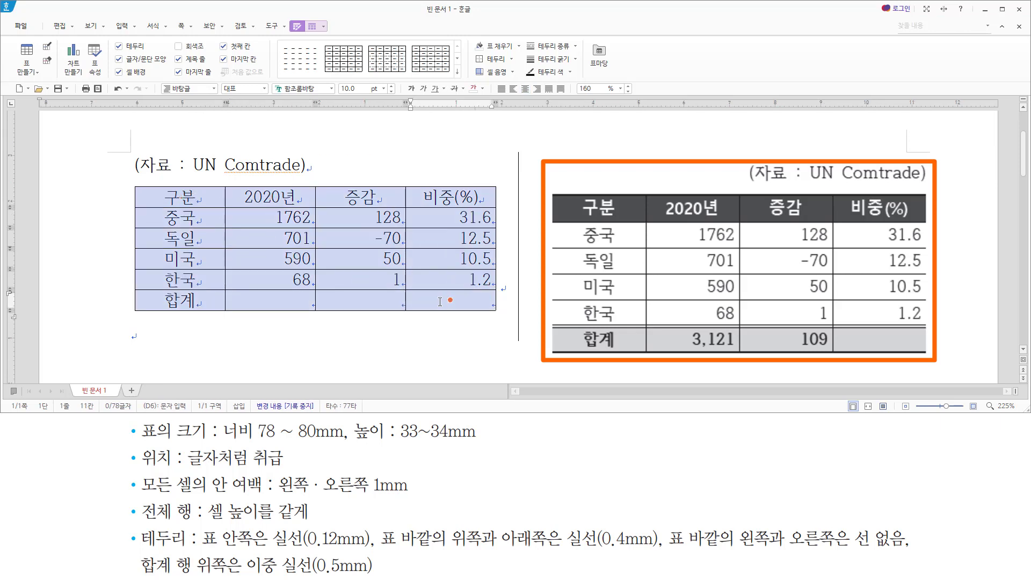
key("l")
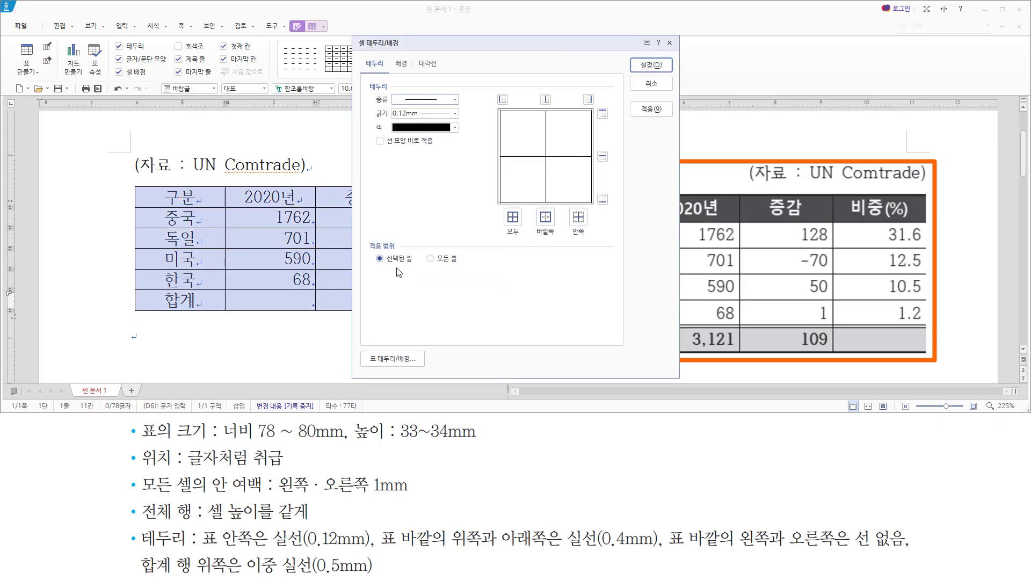
left_click(425, 113)
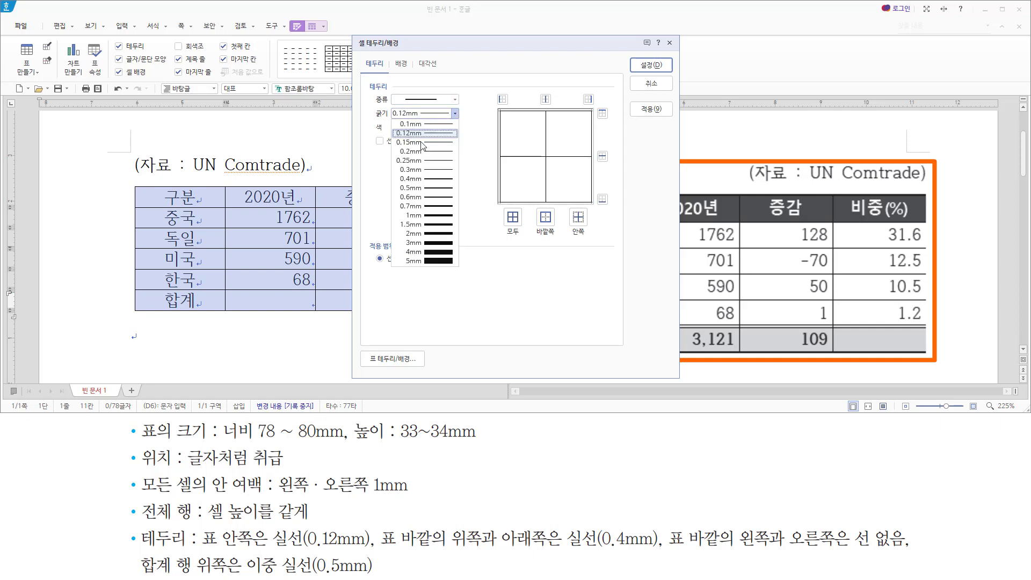
left_click(423, 178)
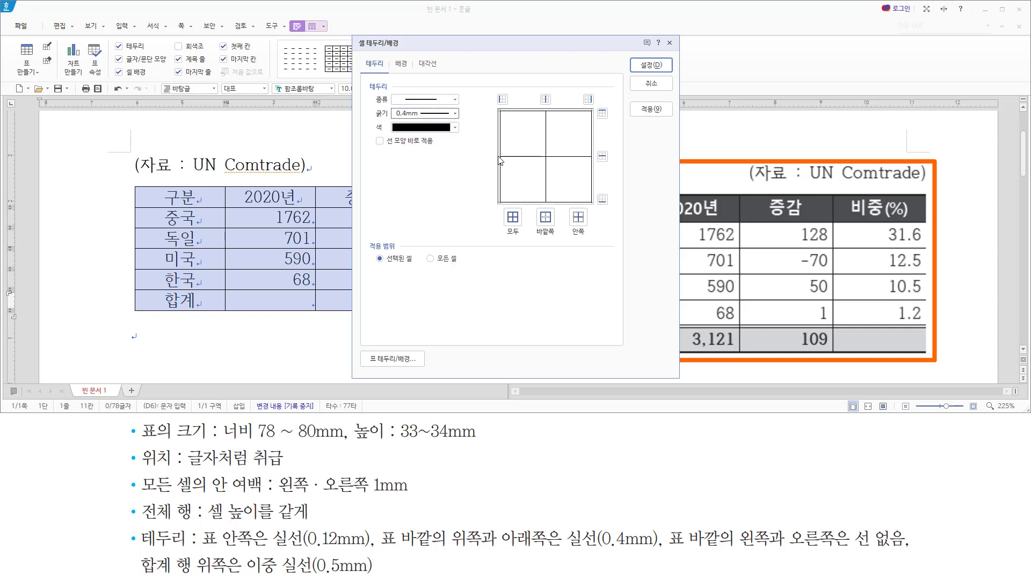
left_click(602, 113)
left_click(602, 199)
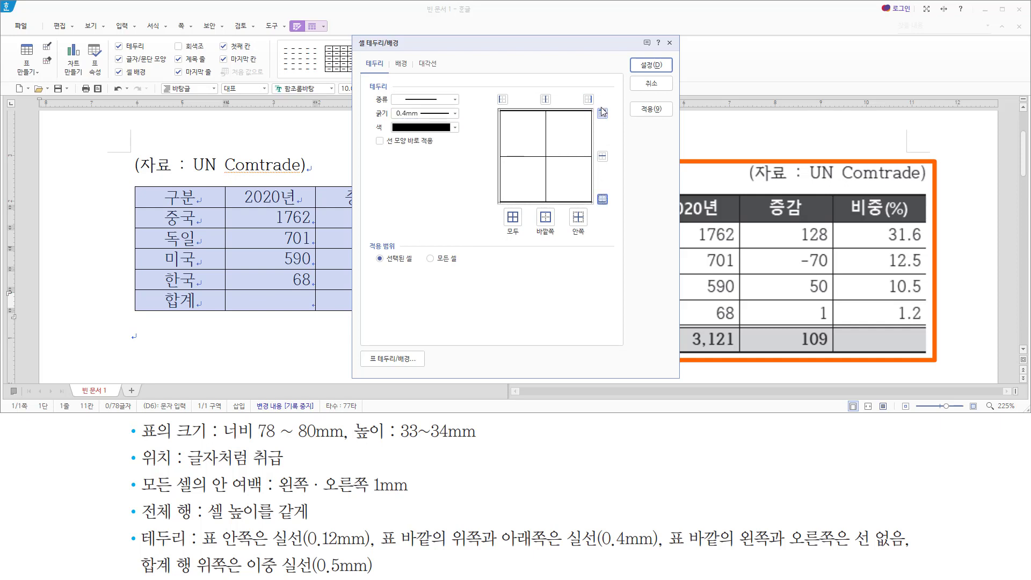
- Set the table's outer left and right borders to no line and apply the border settings
left_click(413, 102)
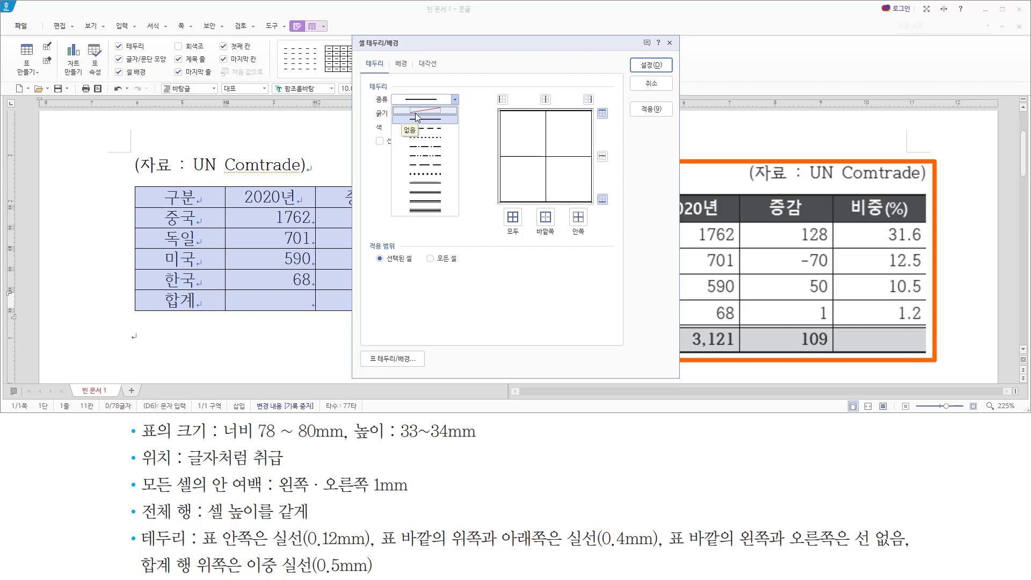
left_click(417, 111)
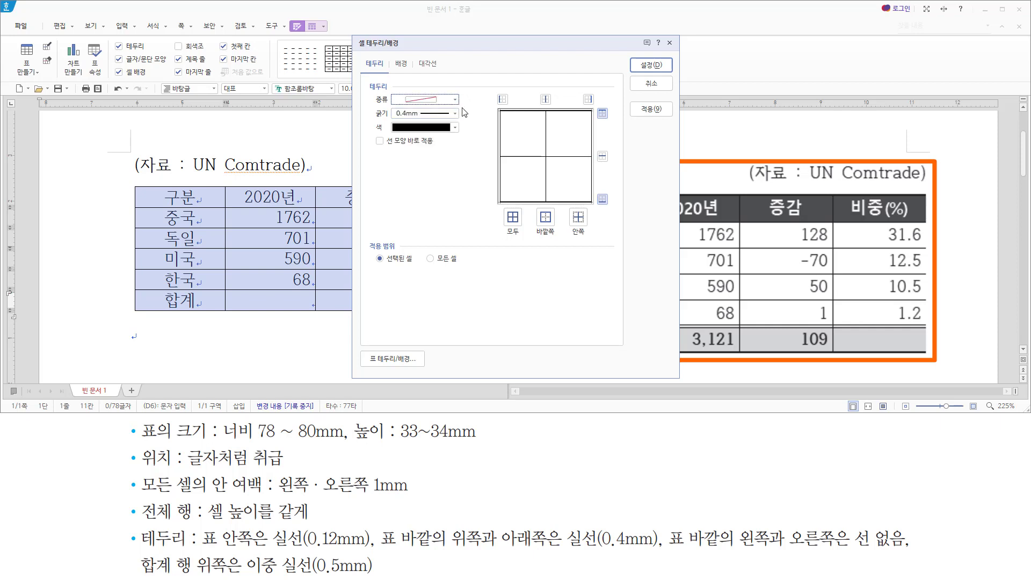
left_click(503, 100)
left_click(589, 100)
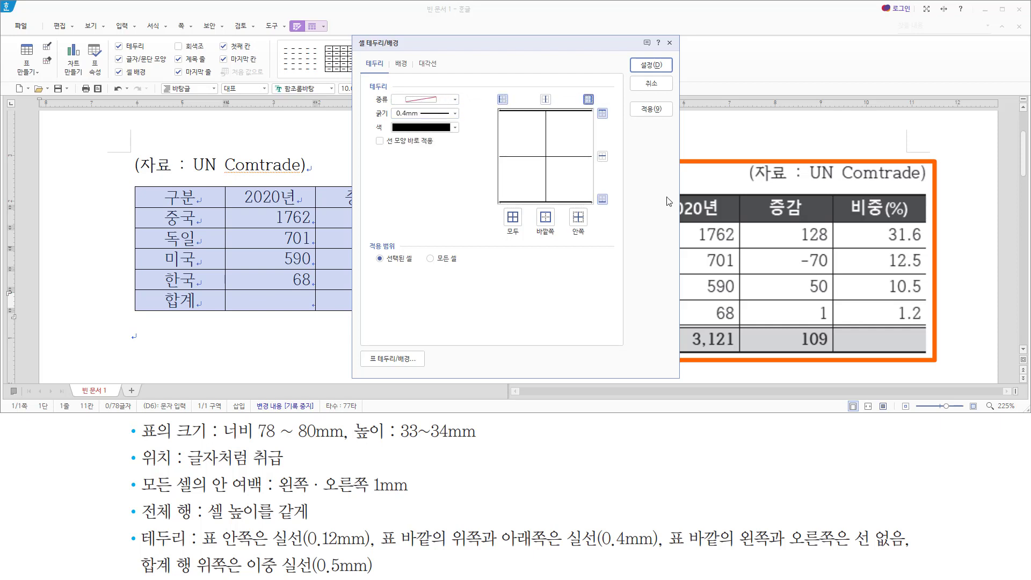
left_click(655, 65)
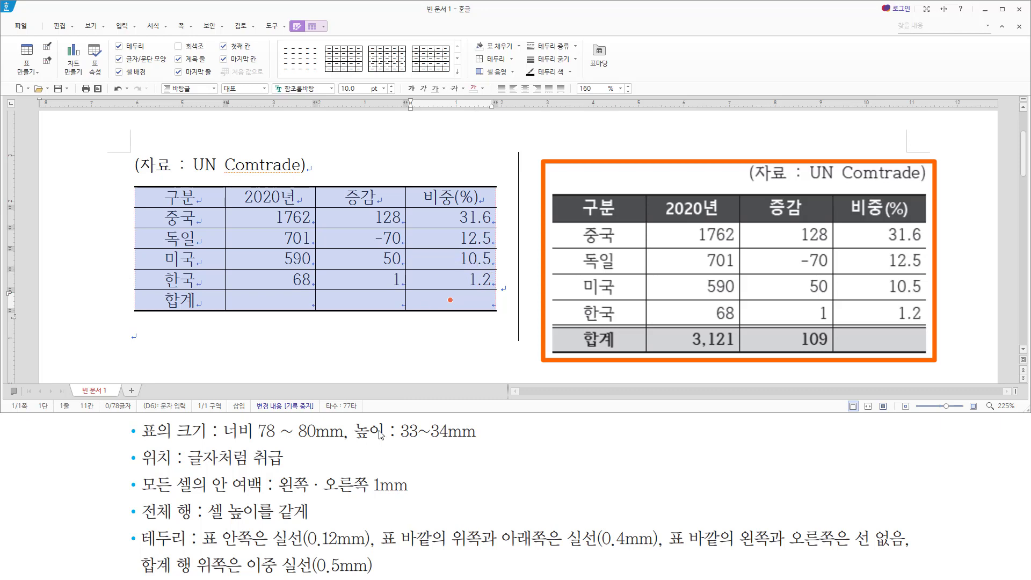
left_click_drag(133, 575, 238, 576)
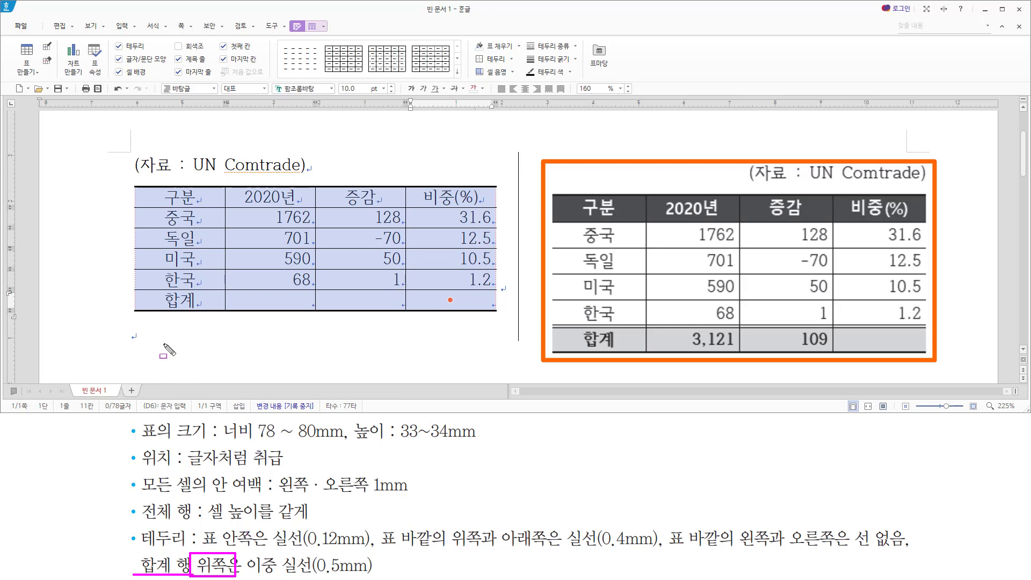
mouse_move(549, 317)
left_mouse_down()
mouse_move(635, 335)
mouse_move(933, 335)
left_mouse_up()
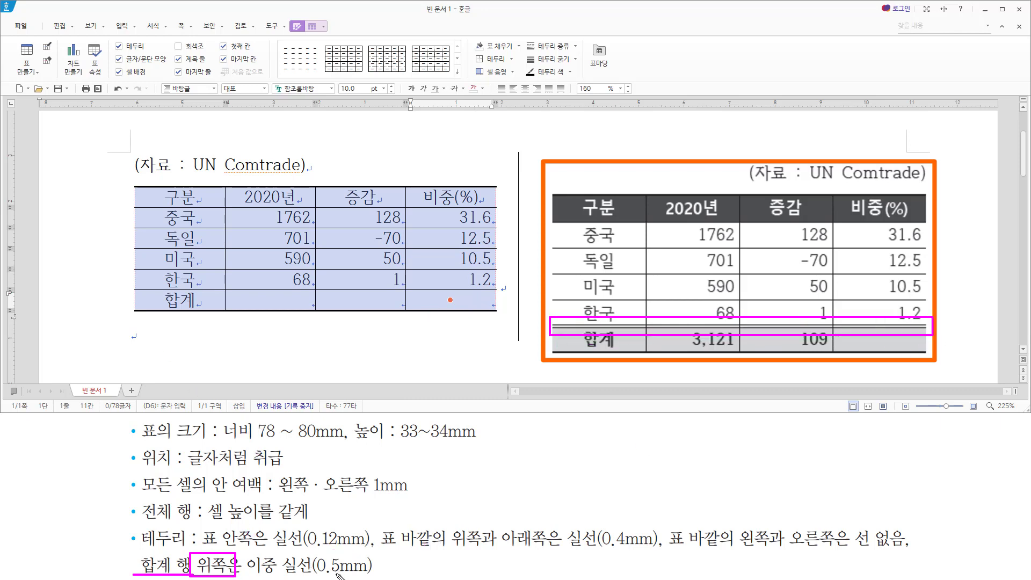
left_click_drag(250, 297, 257, 301)
key("Escape")
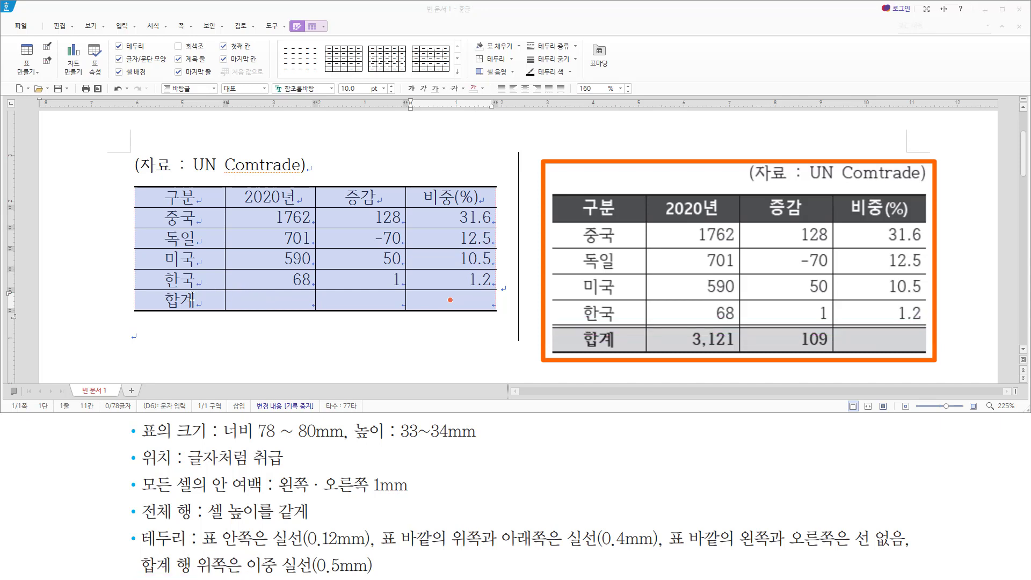
- Apply a 0.5 mm double solid line to the top border of the 합계 row
mouse_move(190, 298)
left_mouse_down()
mouse_move(182, 301)
mouse_move(457, 301)
left_mouse_up()
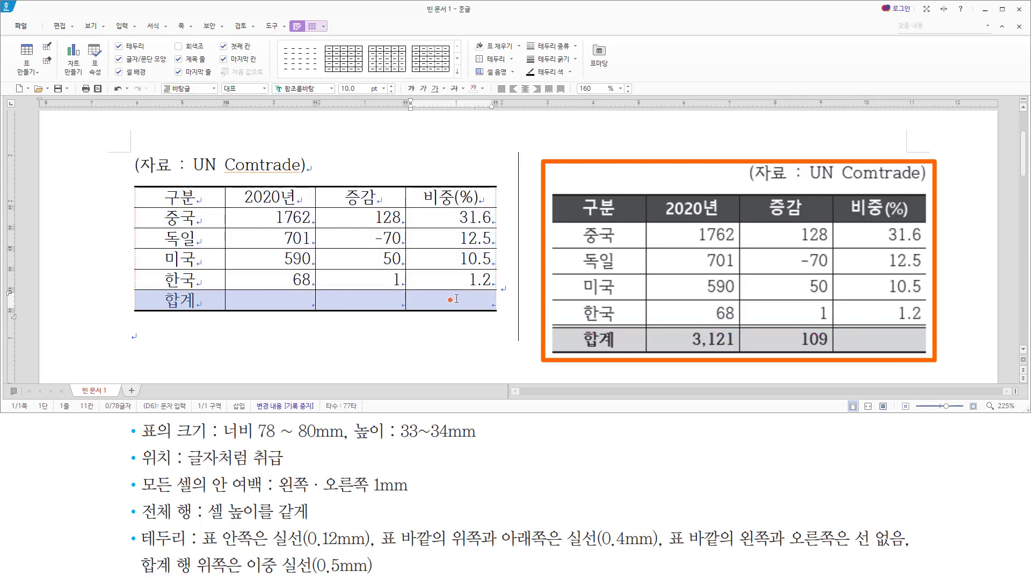
key("l")
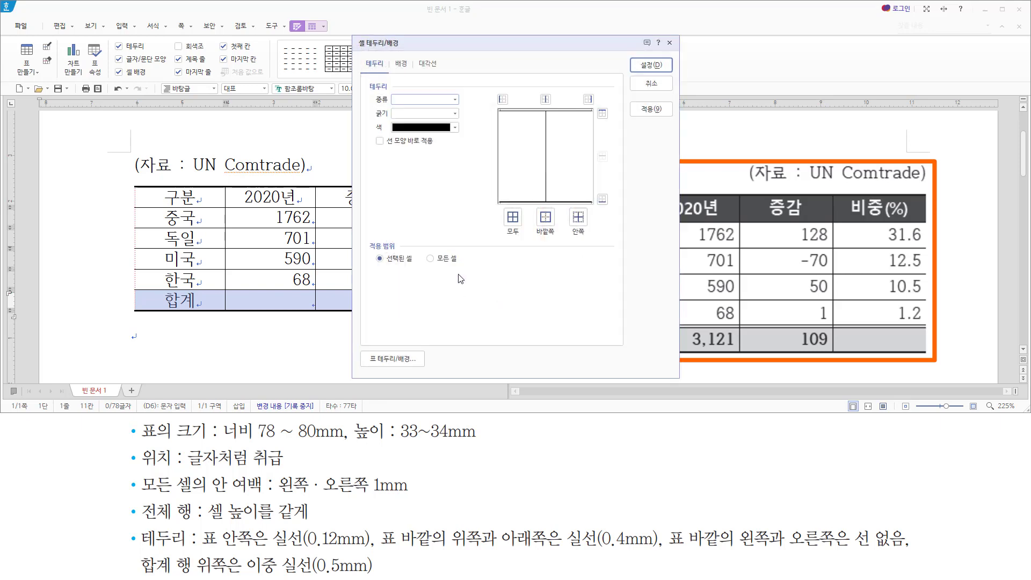
left_click(425, 99)
left_click(424, 199)
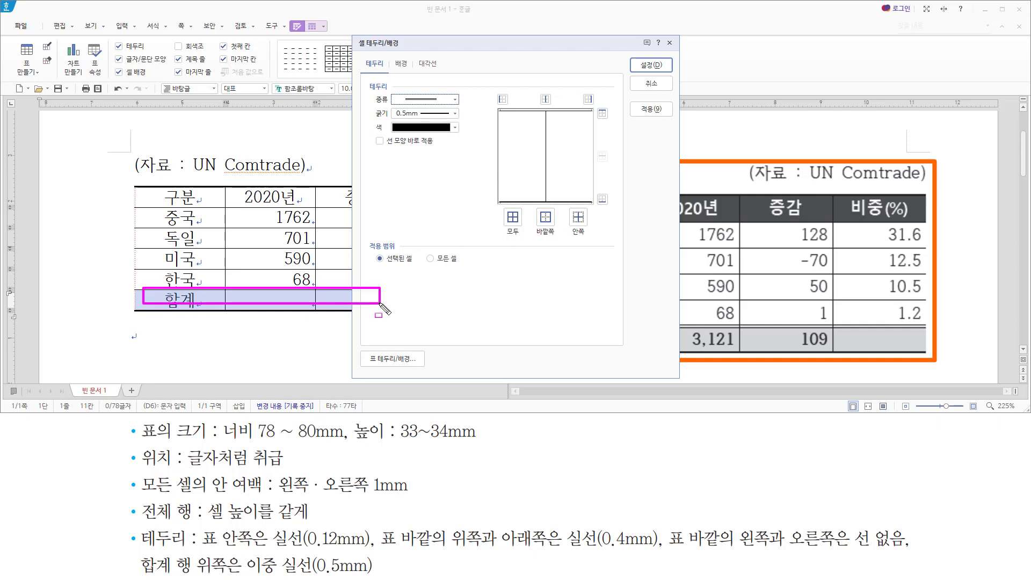
left_click(602, 113)
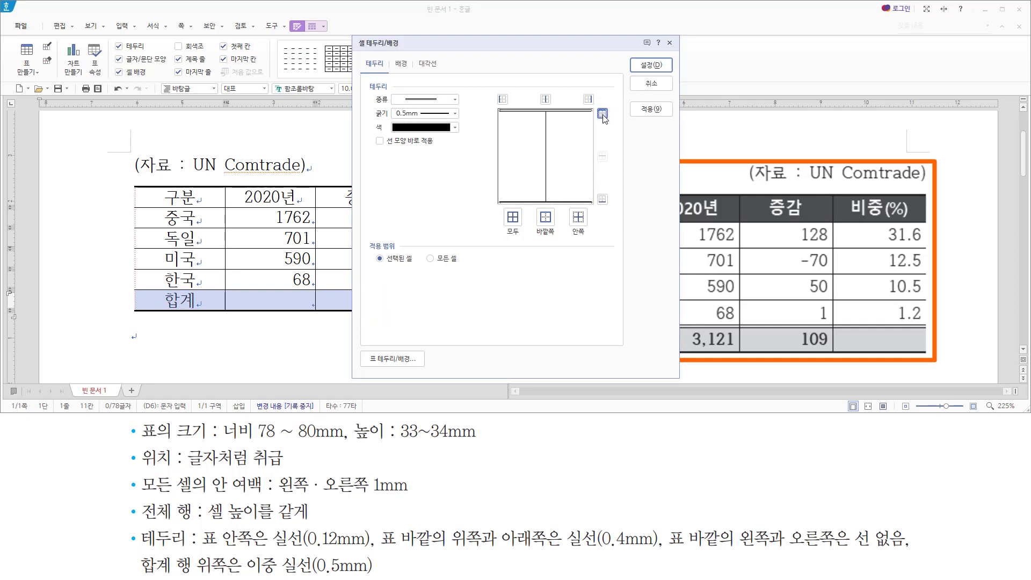
left_click(602, 113)
left_click(603, 114)
left_click(651, 65)
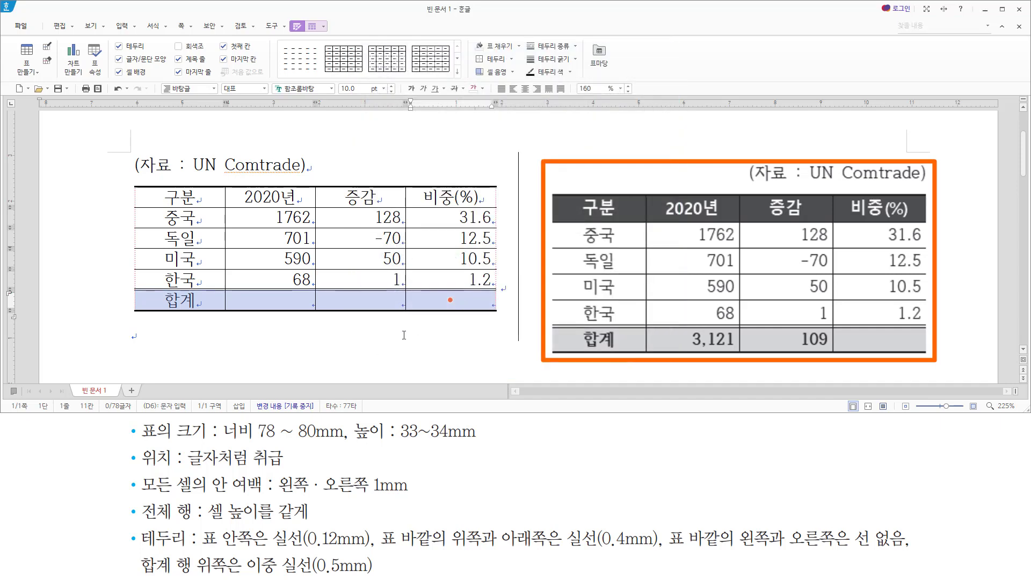
left_click(439, 331)
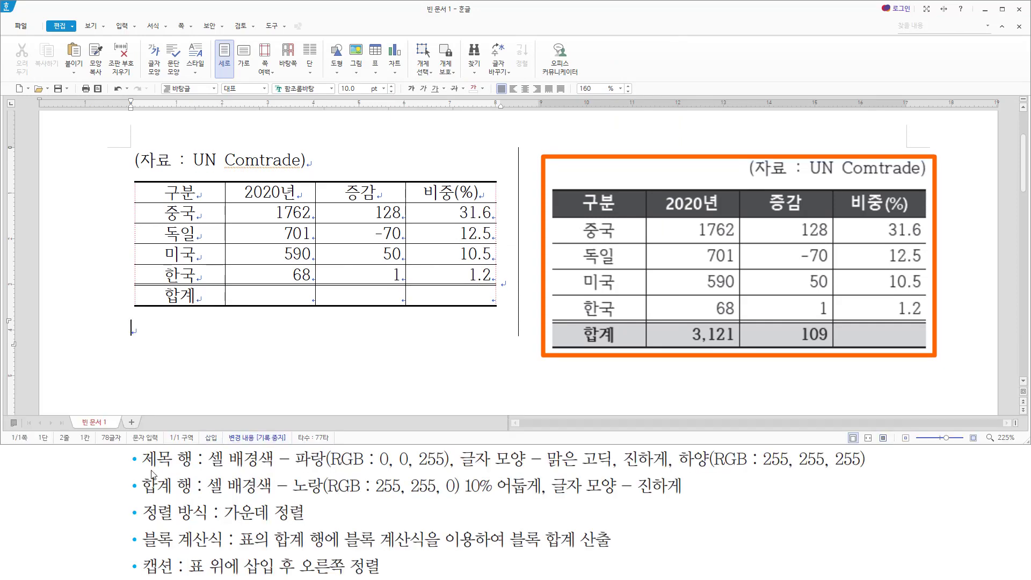
- Fill the table's heading row with blue (RGB 0, 0, 255) from the 오피스 theme colours
mouse_move(137, 467)
left_mouse_down()
mouse_move(861, 471)
mouse_move(878, 454)
left_mouse_up()
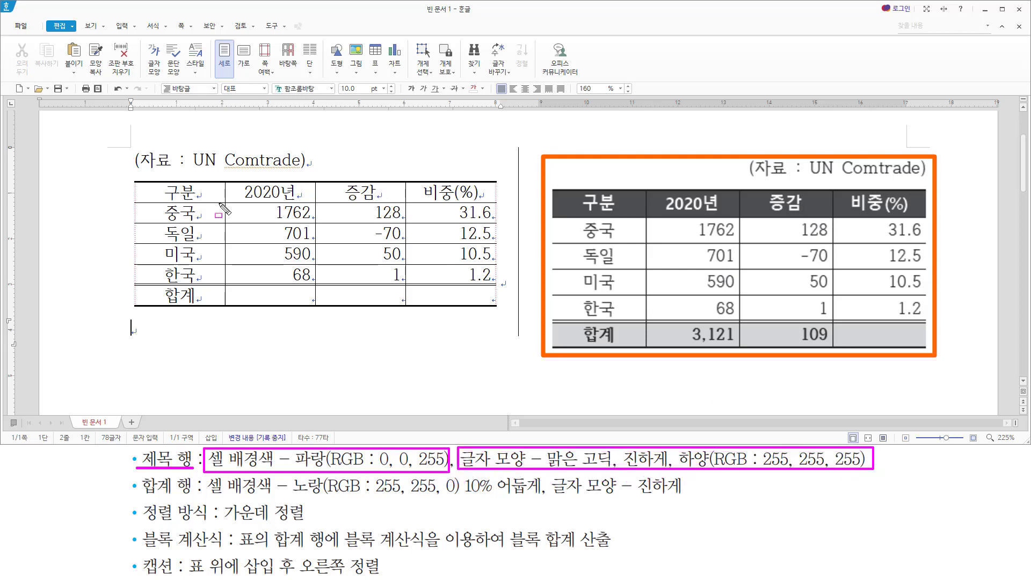
left_click_drag(177, 193, 489, 195)
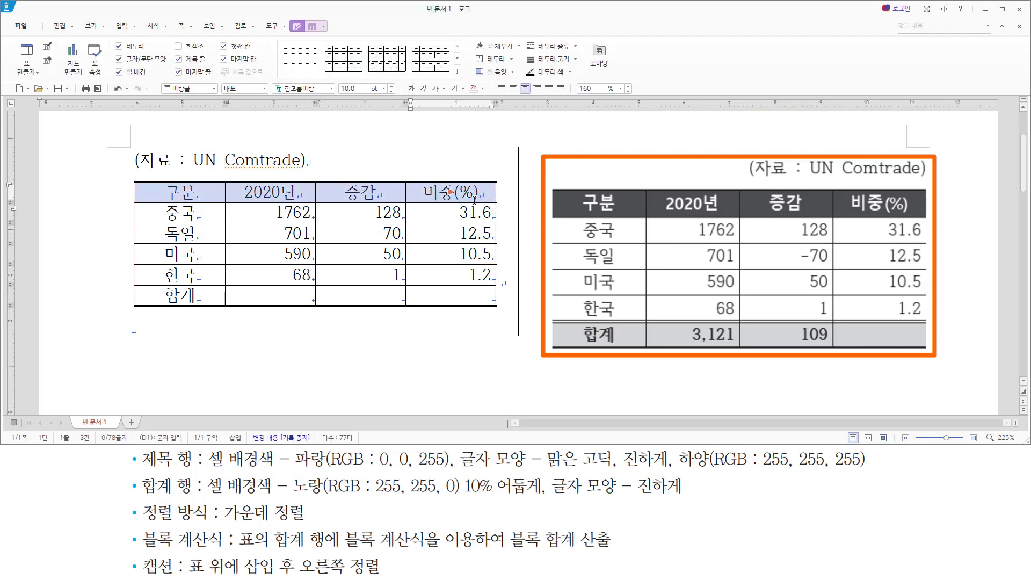
key("c")
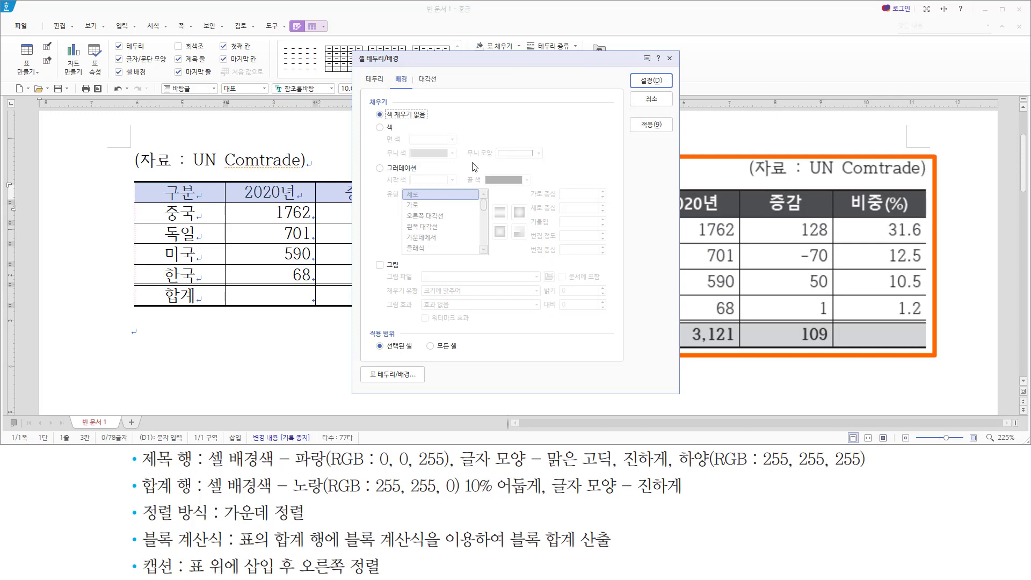
left_click(380, 128)
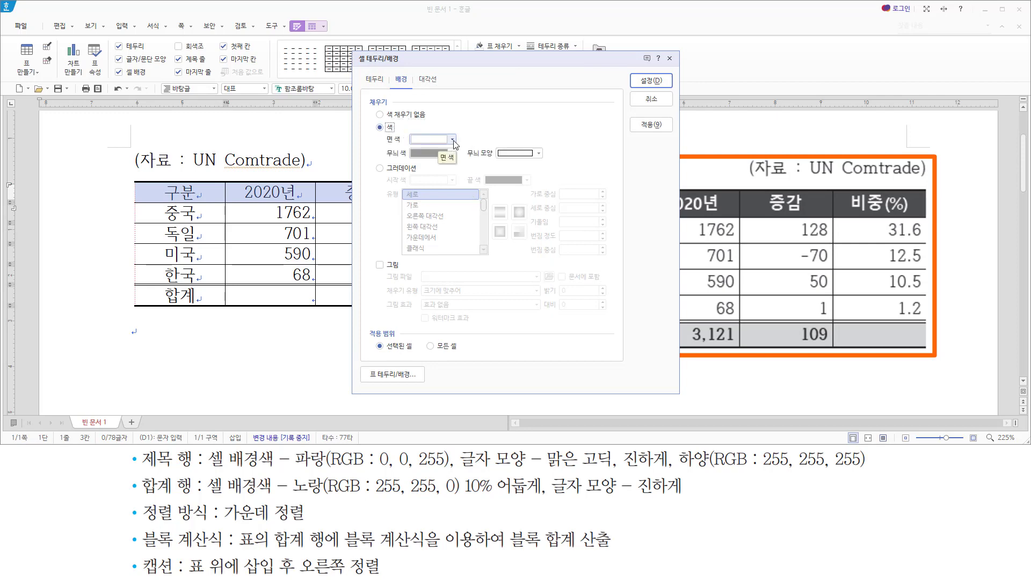
left_click(453, 140)
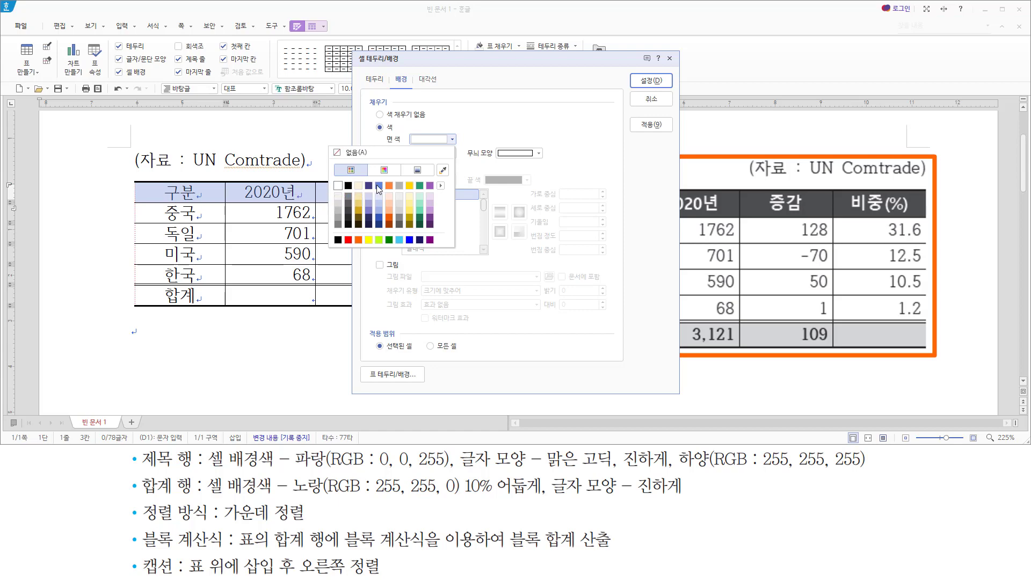
left_click(441, 186)
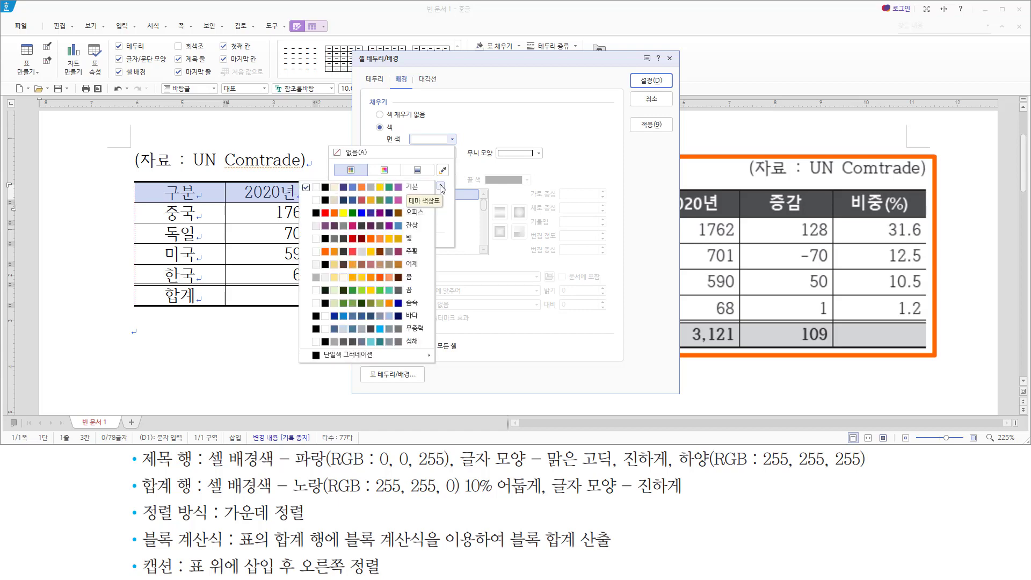
left_click(414, 215)
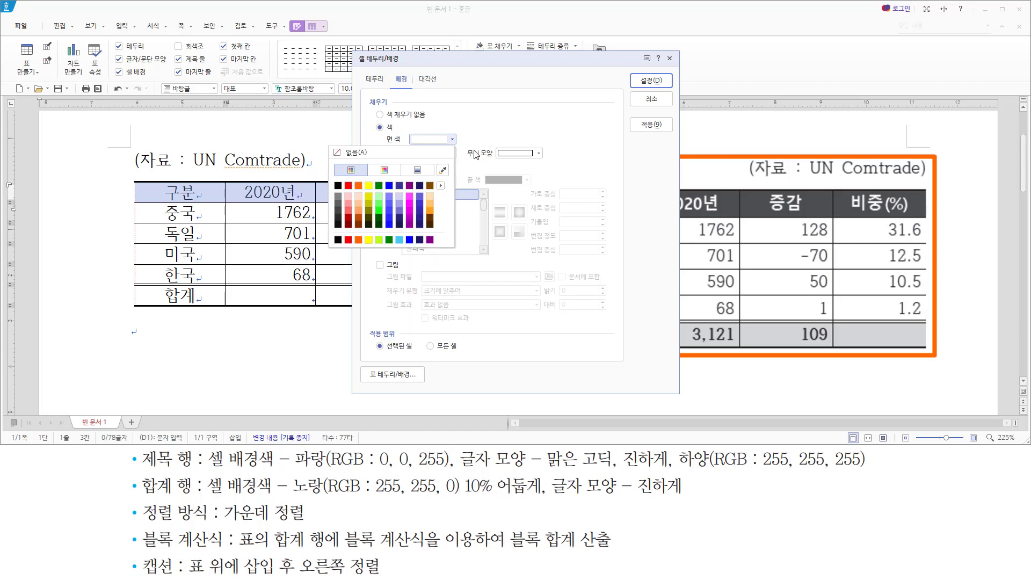
left_click(472, 140)
left_click(453, 139)
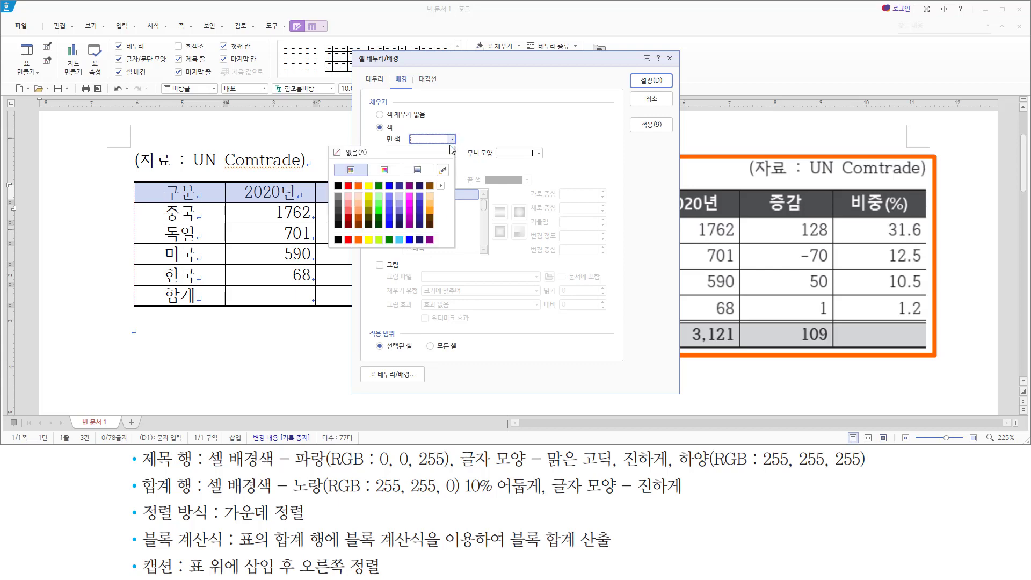
left_click(390, 186)
left_click(651, 81)
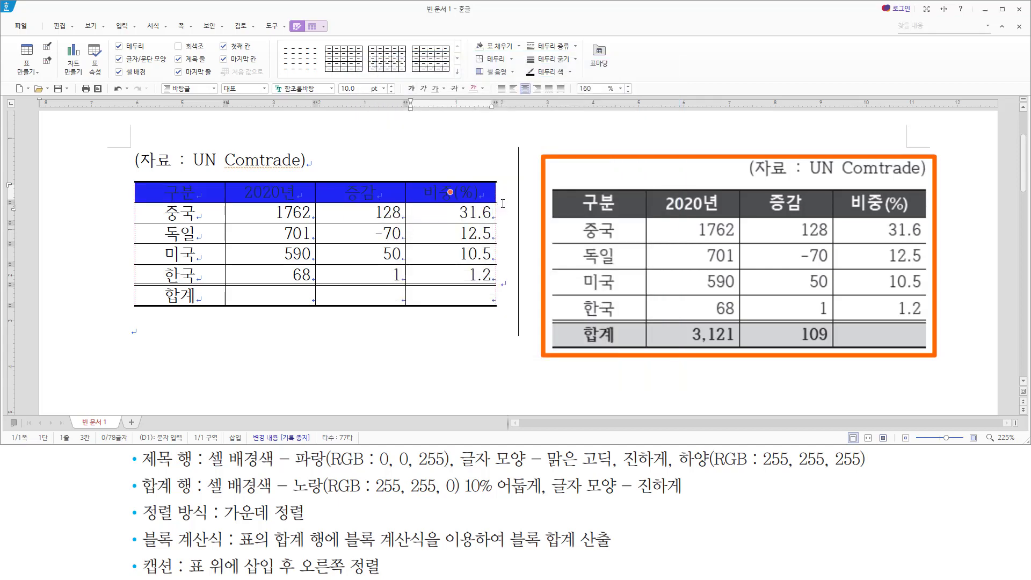
- Set the heading row's text to the 맑은 고딕 font, bold and white
key("alt+l")
type("맑은")
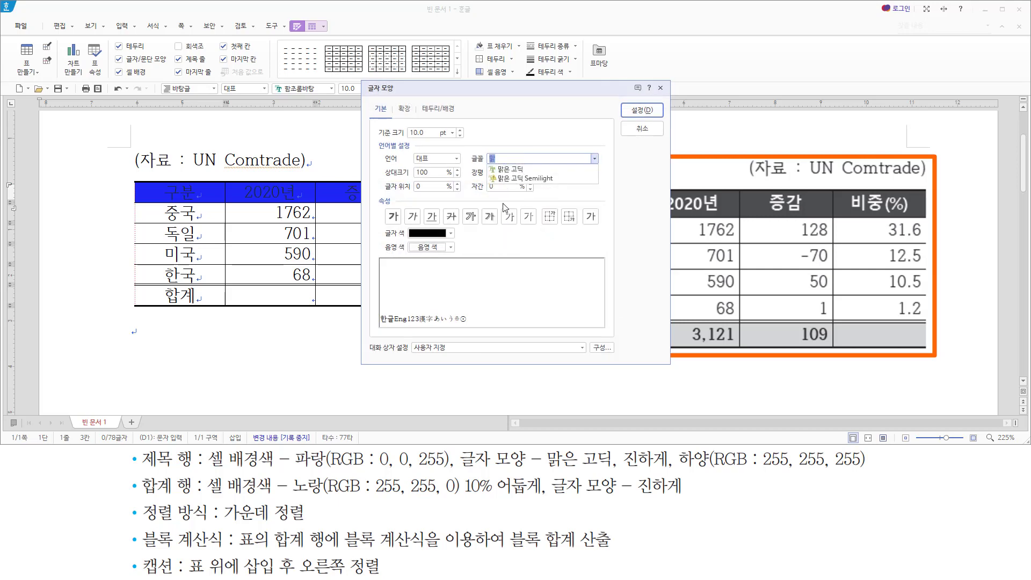
type(" 고")
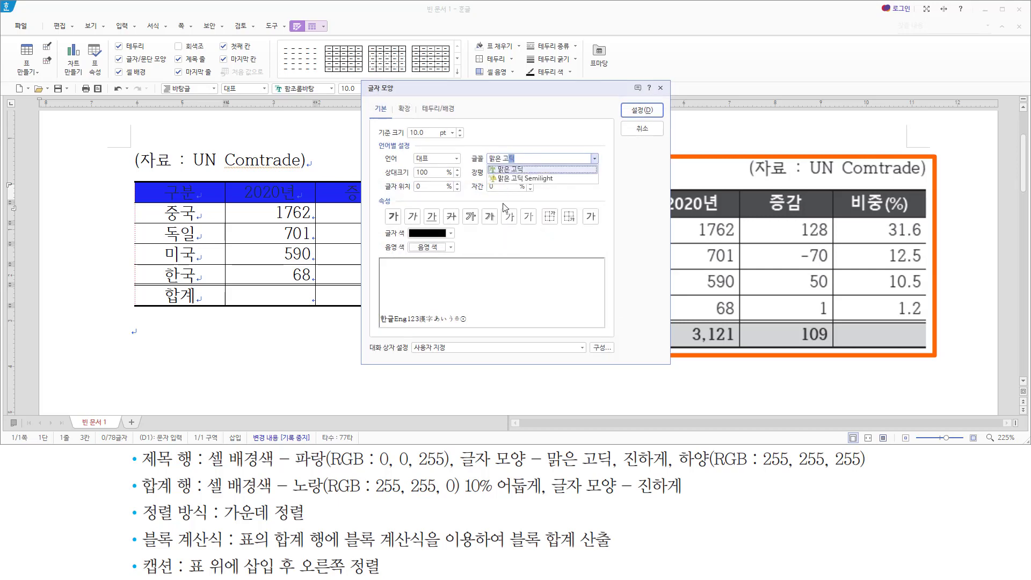
type("딕")
key("Return")
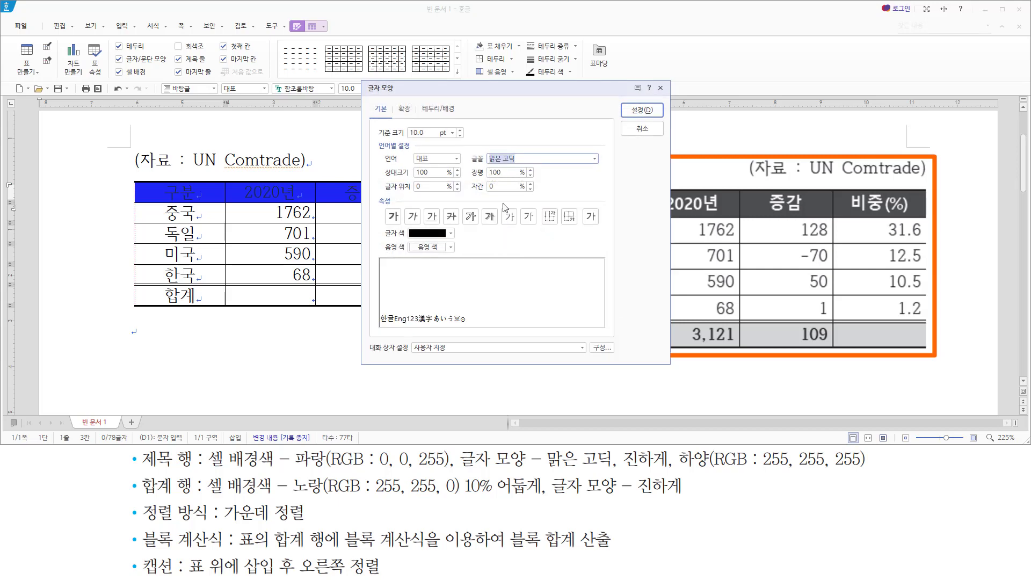
key("alt")
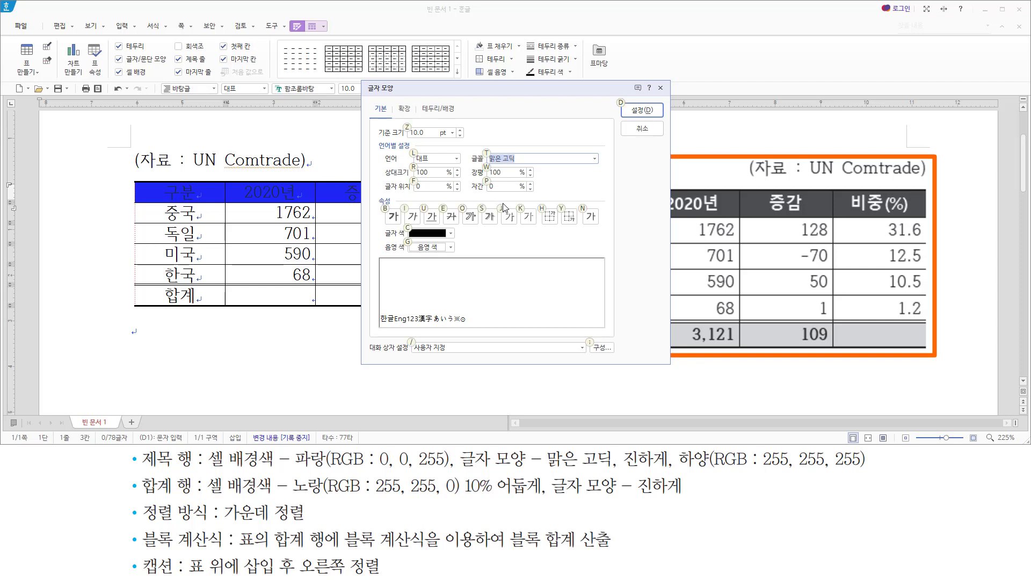
key("alt+b")
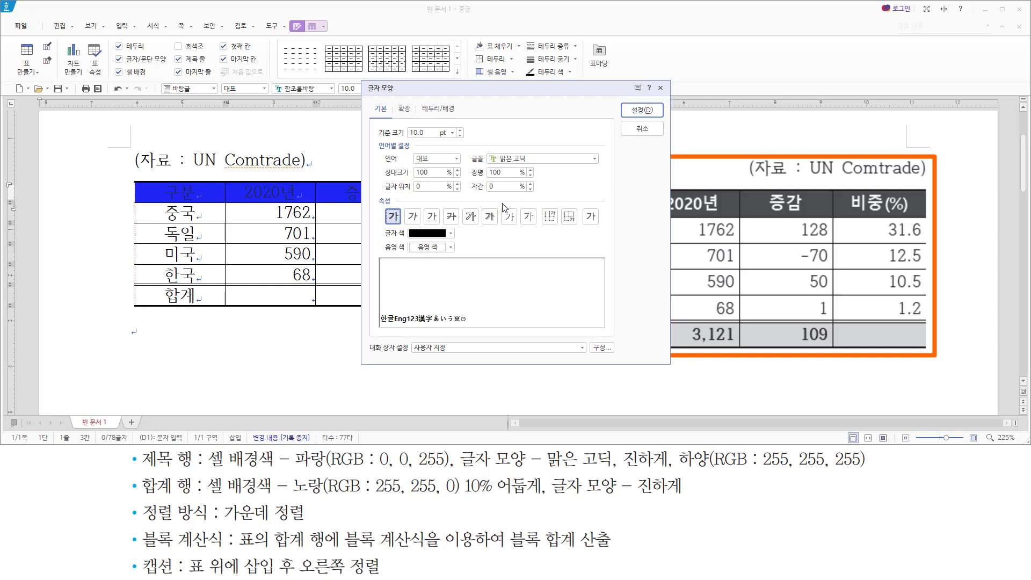
left_click(451, 234)
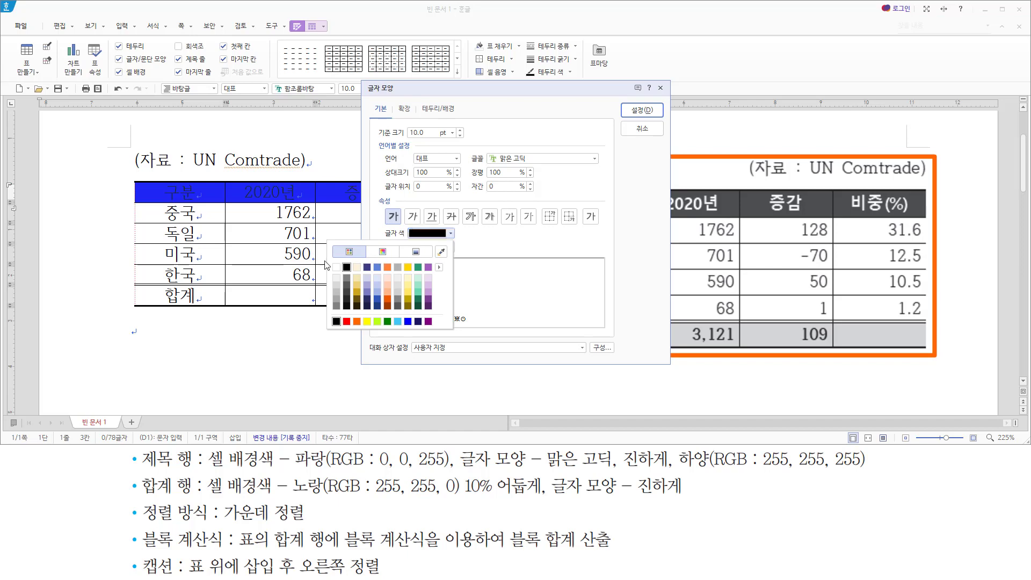
left_click(336, 268)
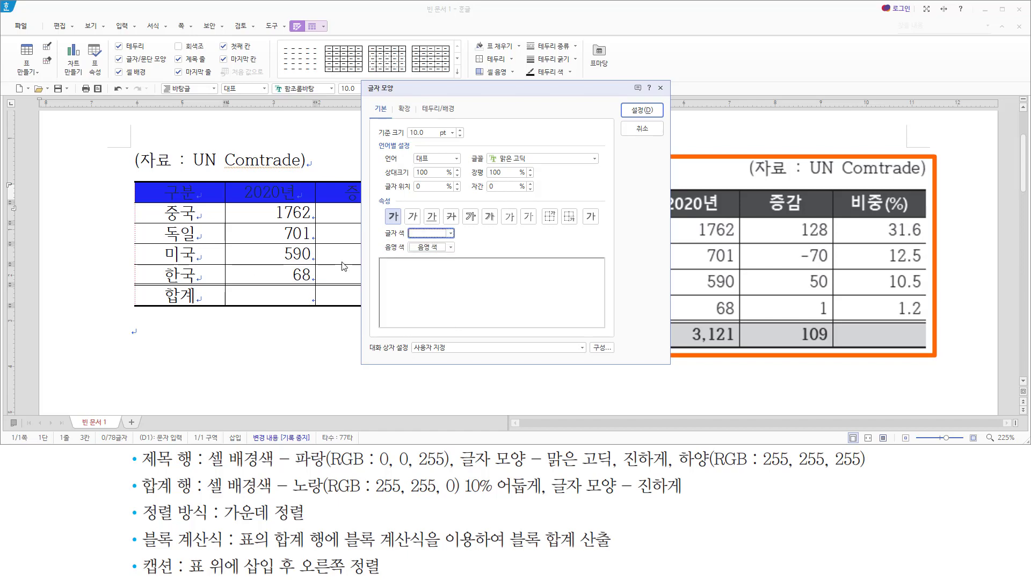
left_click(640, 111)
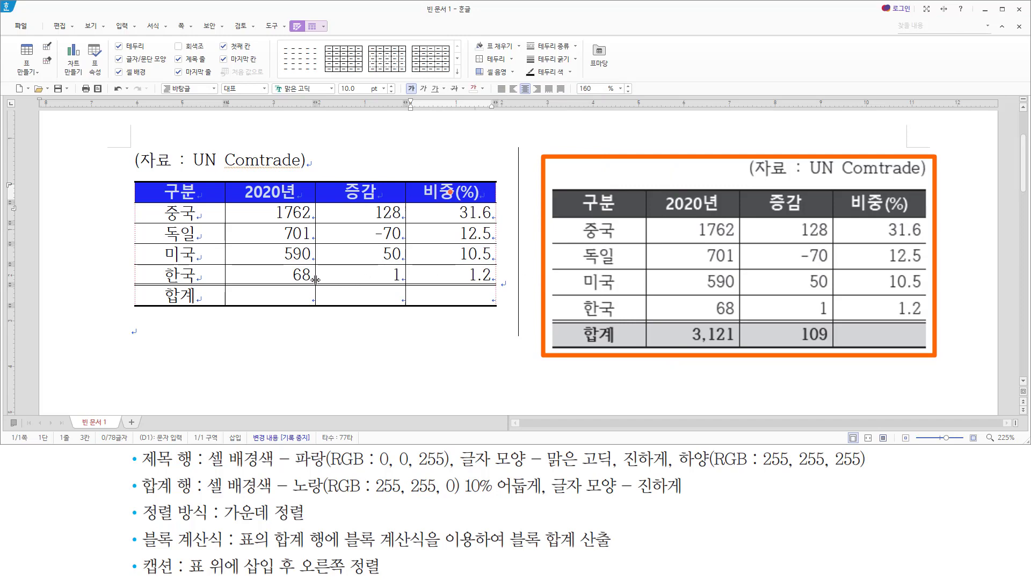
- Fill the 합계 row with yellow (RGB 255, 255, 0) darkened by 10% and make its text bold
left_click_drag(197, 295, 490, 295)
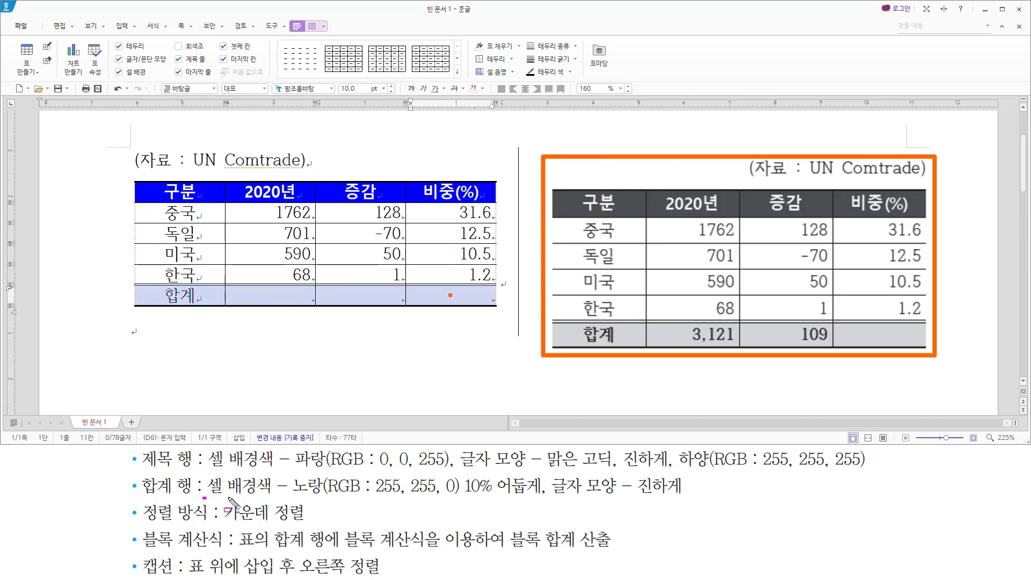
left_click_drag(203, 497, 545, 496)
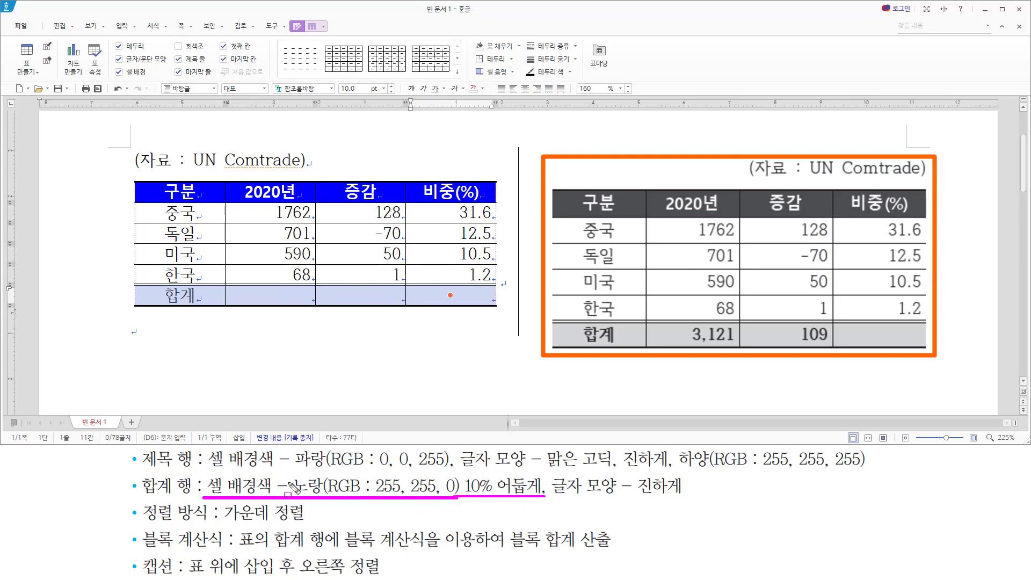
mouse_move(288, 471)
left_mouse_down()
mouse_move(345, 497)
mouse_move(683, 498)
left_mouse_up()
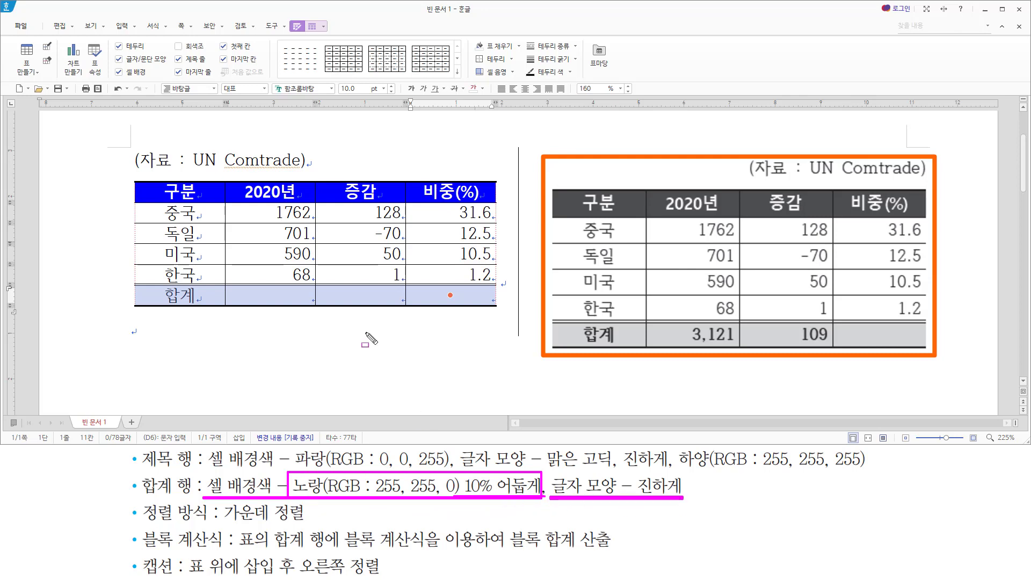
key("Escape")
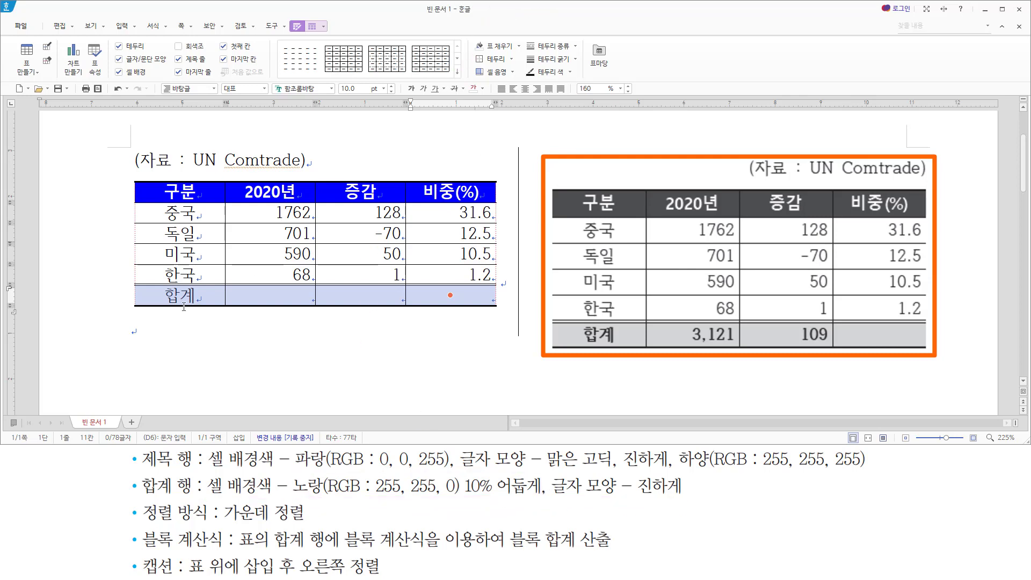
key("c")
left_click(380, 127)
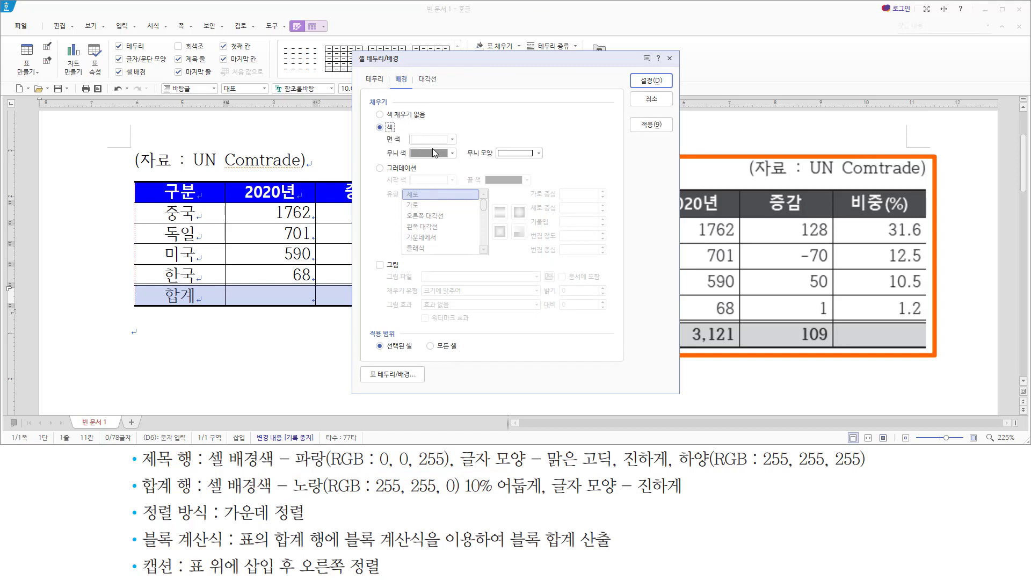
left_click(454, 141)
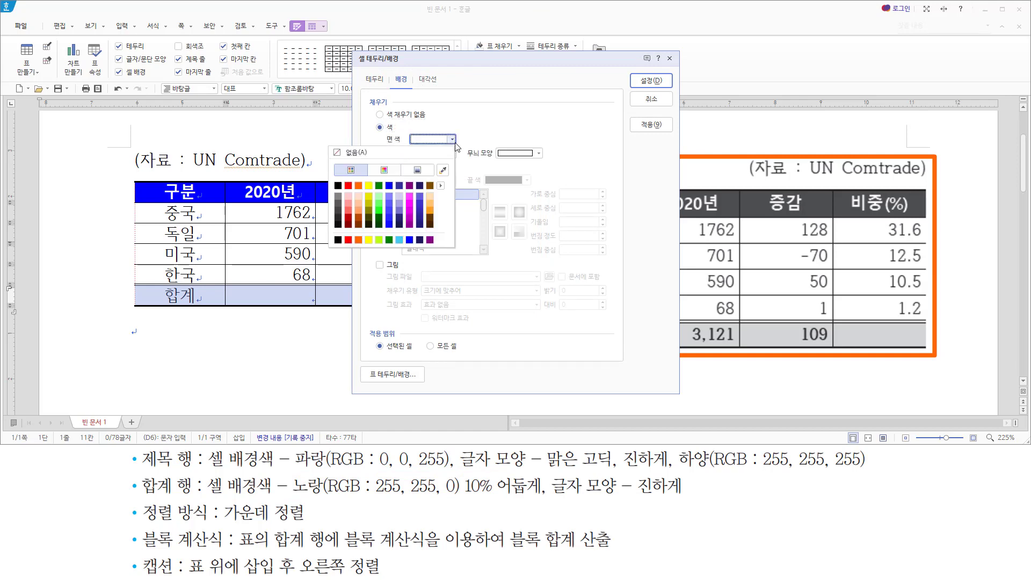
left_click(369, 199)
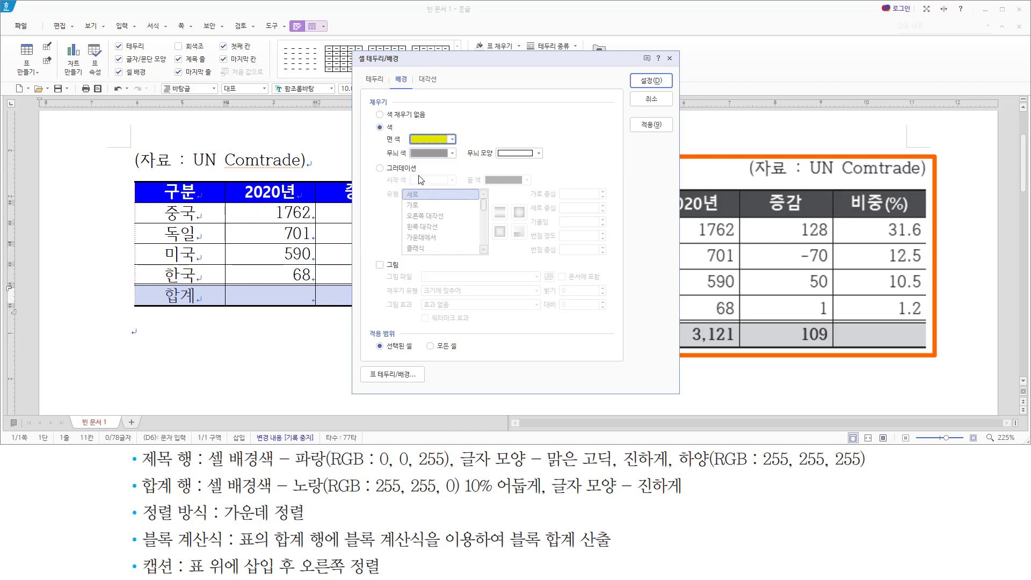
left_click(656, 82)
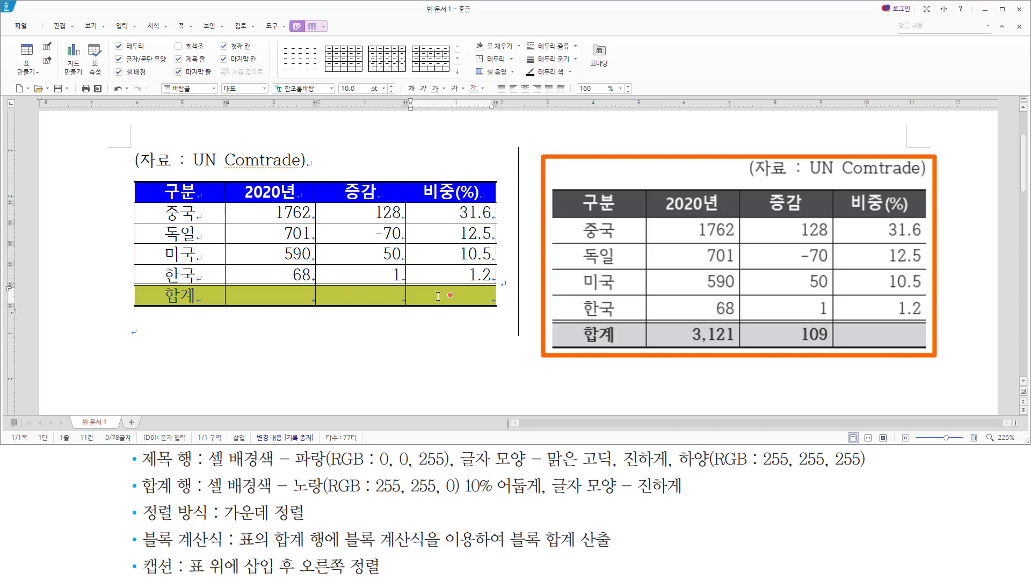
left_click(410, 88)
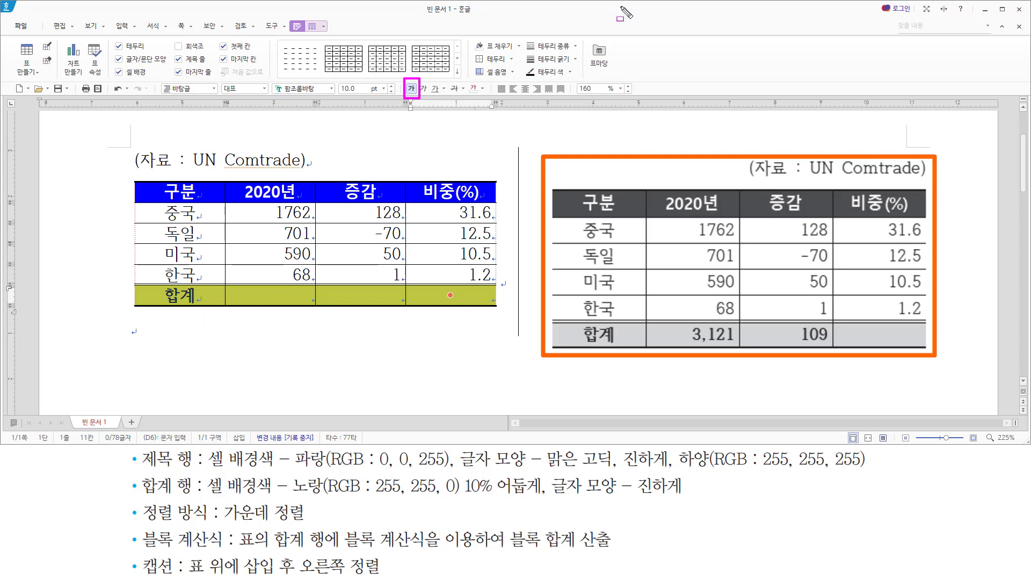
- Calculate block sums for the 2020년 and 증감 columns in the 합계 row
mouse_move(142, 524)
left_mouse_down()
mouse_move(316, 532)
mouse_move(306, 502)
left_mouse_up()
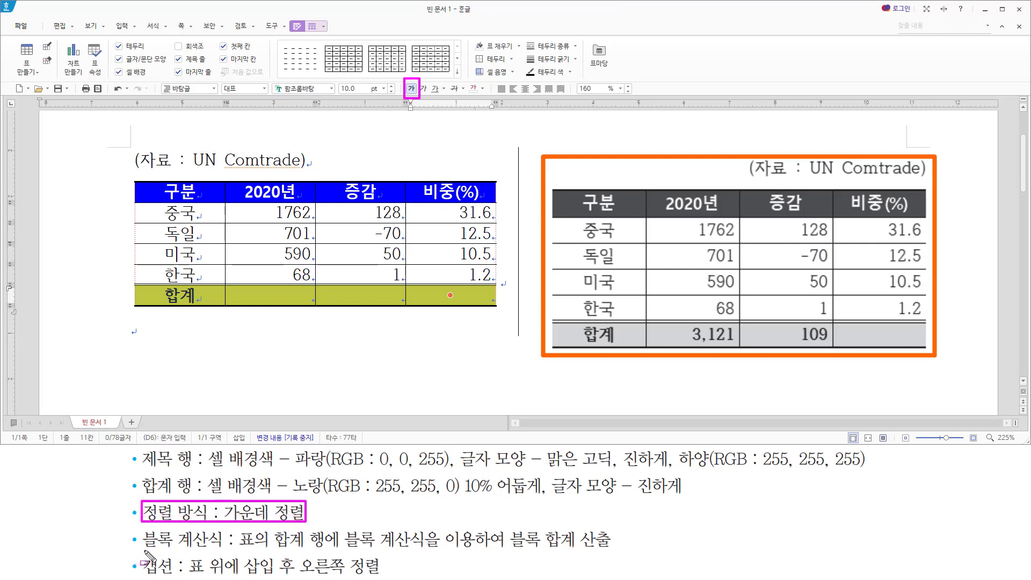
mouse_move(139, 549)
left_mouse_down()
mouse_move(236, 550)
mouse_move(220, 549)
left_mouse_up()
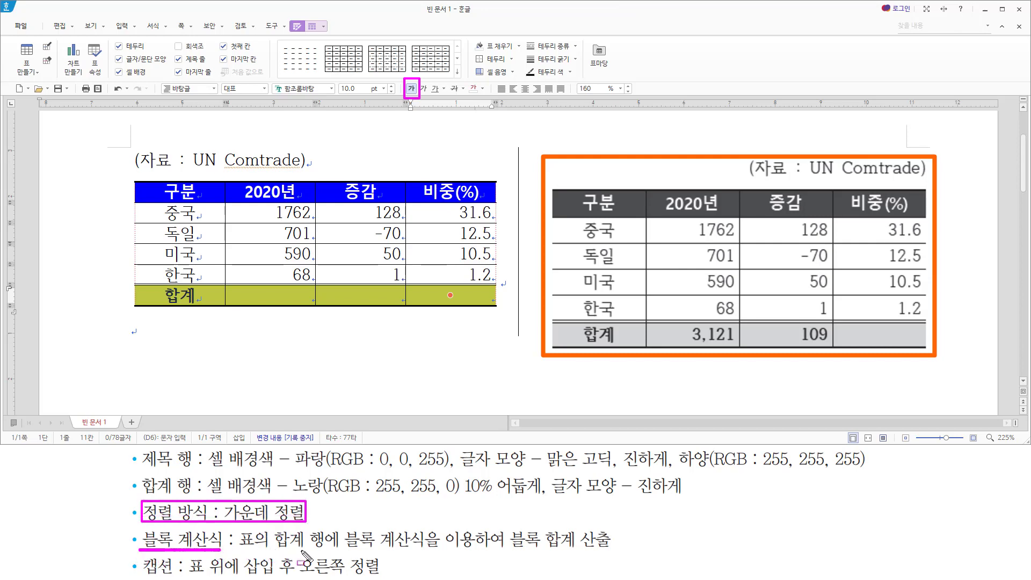
mouse_move(509, 536)
left_mouse_down()
mouse_move(514, 527)
mouse_move(532, 564)
mouse_move(575, 561)
left_mouse_up()
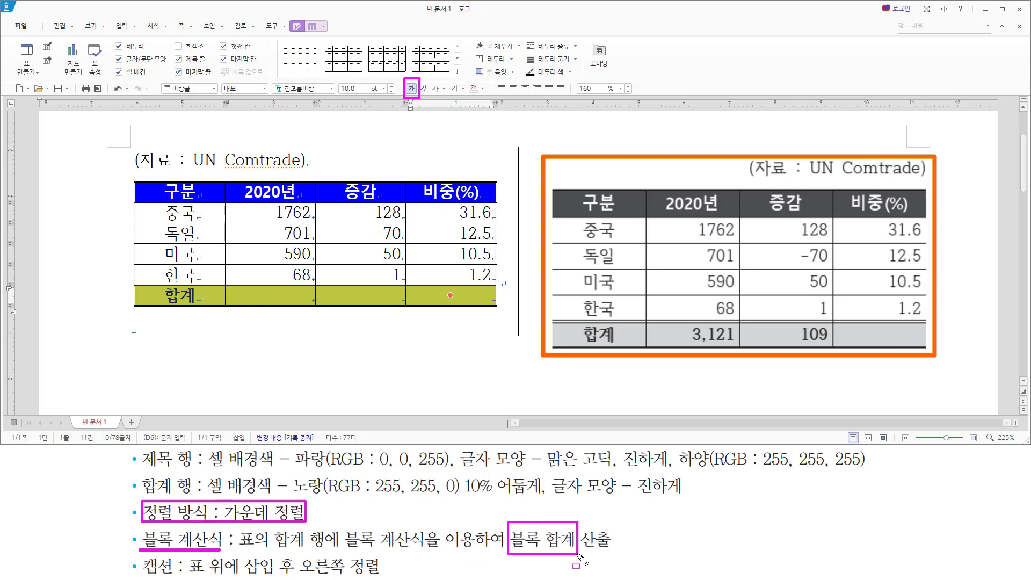
mouse_move(265, 290)
left_mouse_down()
mouse_move(265, 300)
mouse_move(396, 290)
mouse_move(396, 301)
left_mouse_up()
key("Escape")
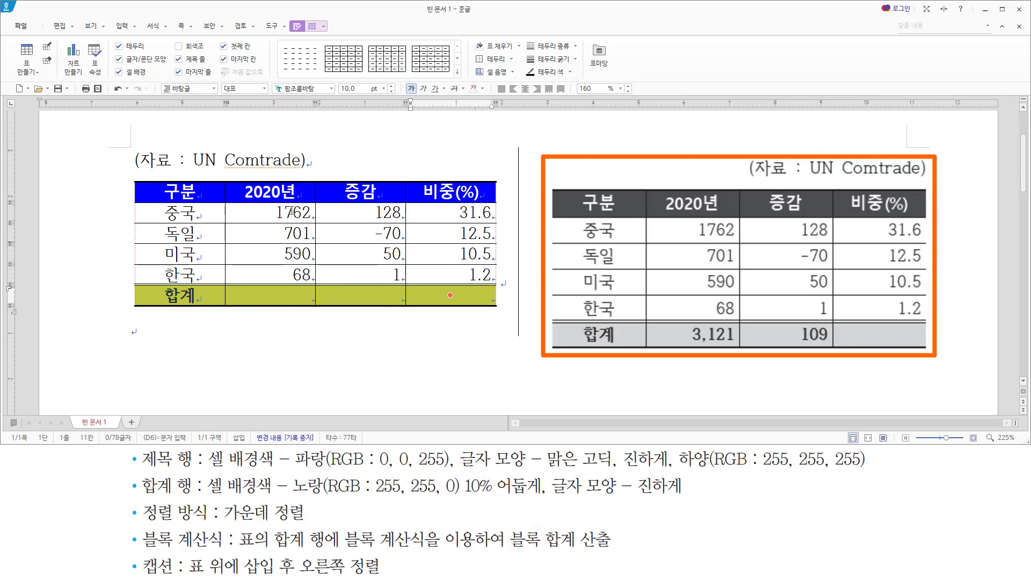
mouse_move(293, 212)
left_mouse_down()
mouse_move(359, 277)
mouse_move(361, 293)
left_mouse_up()
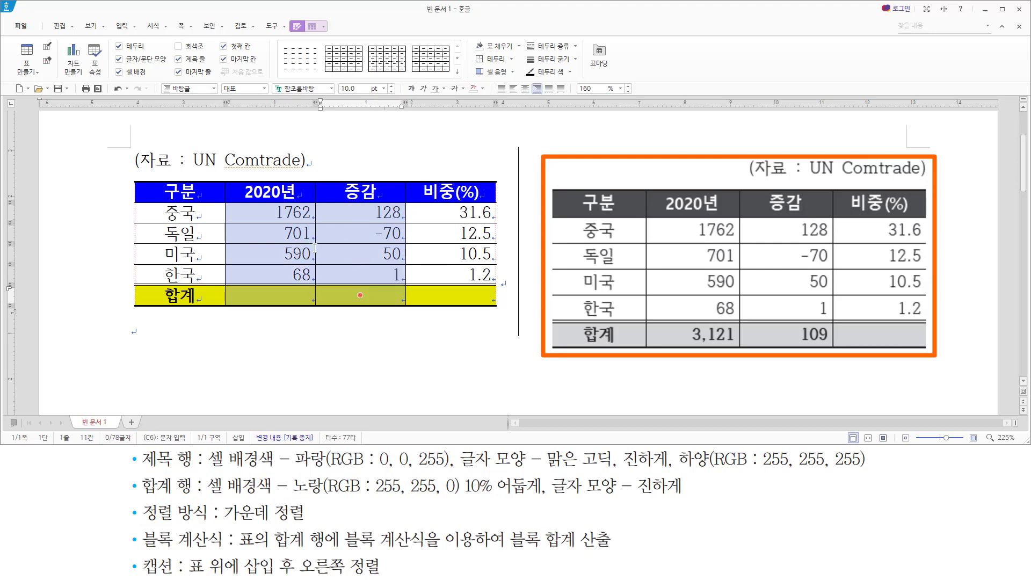
key("ctrl+shift+s")
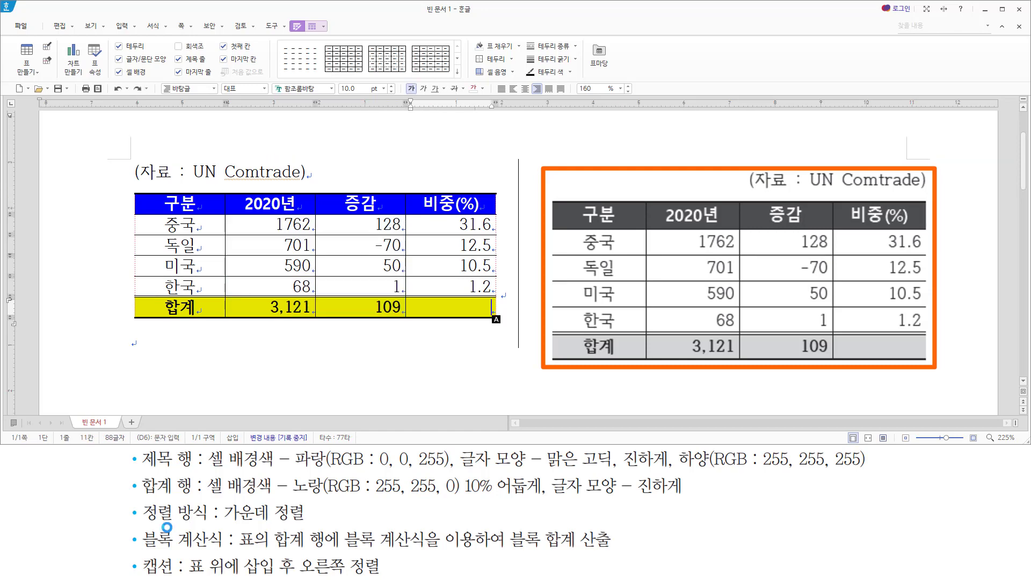
left_click_drag(188, 574, 386, 578)
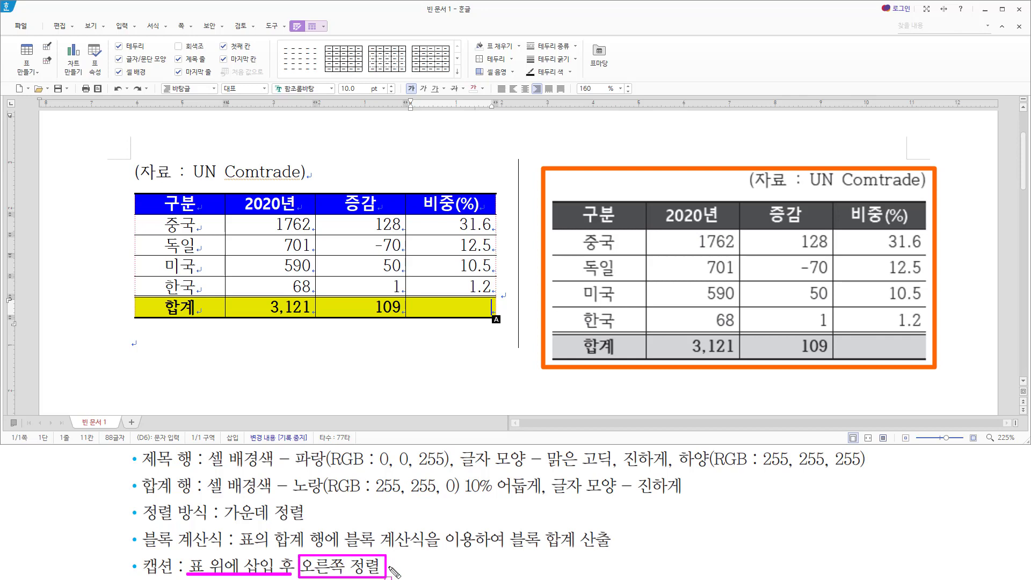
left_click_drag(133, 183, 277, 182)
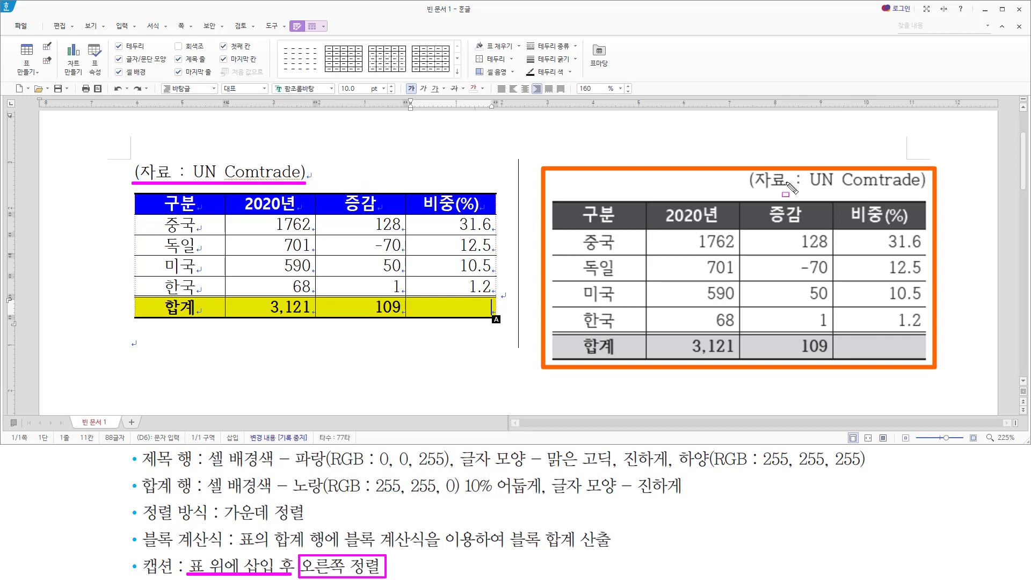
left_click_drag(743, 201, 918, 201)
key("Escape")
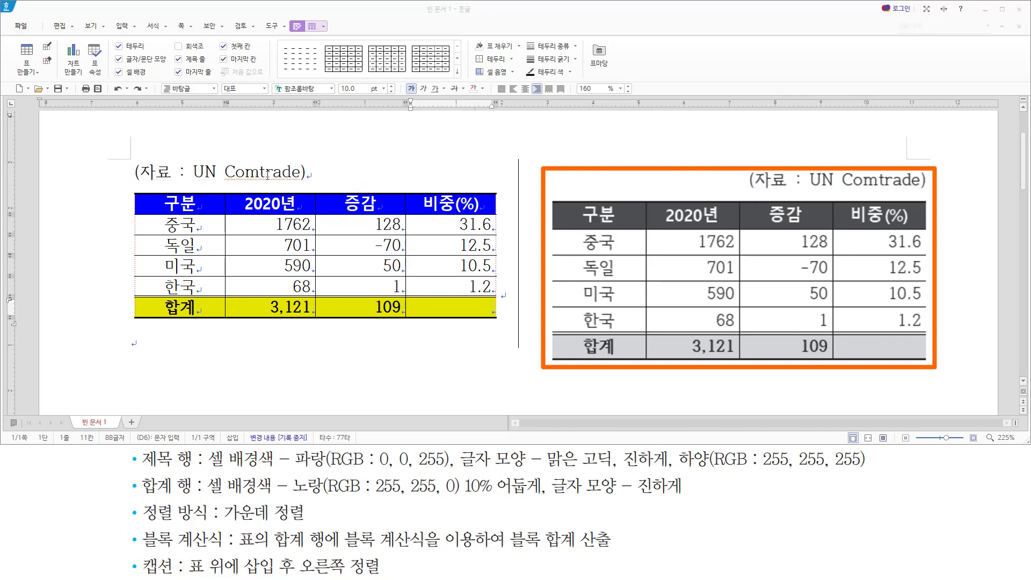
- Right-align the caption (자료 : UN Comtrade) above the table
left_click(291, 176)
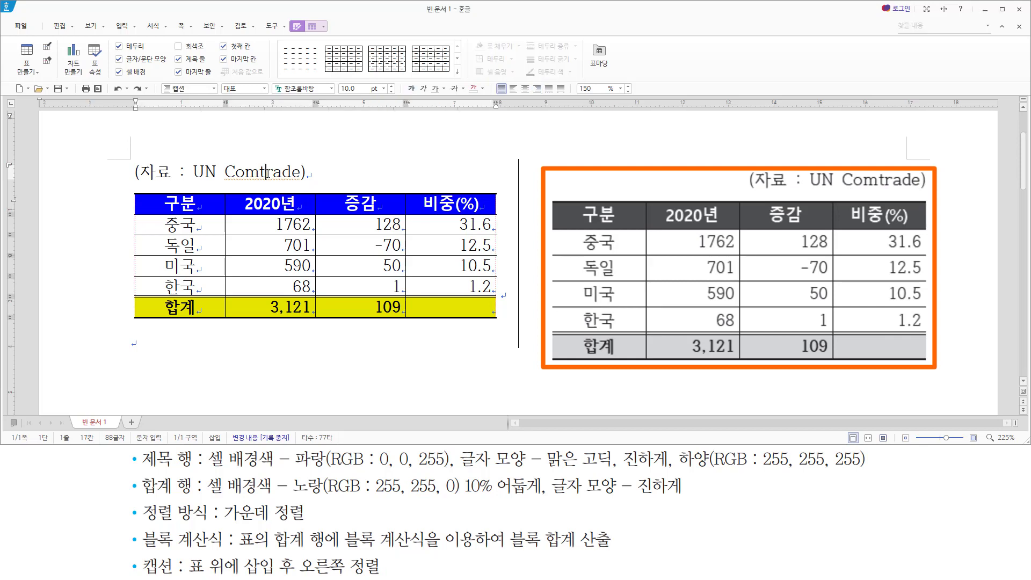
key("ctrl+shift+r")
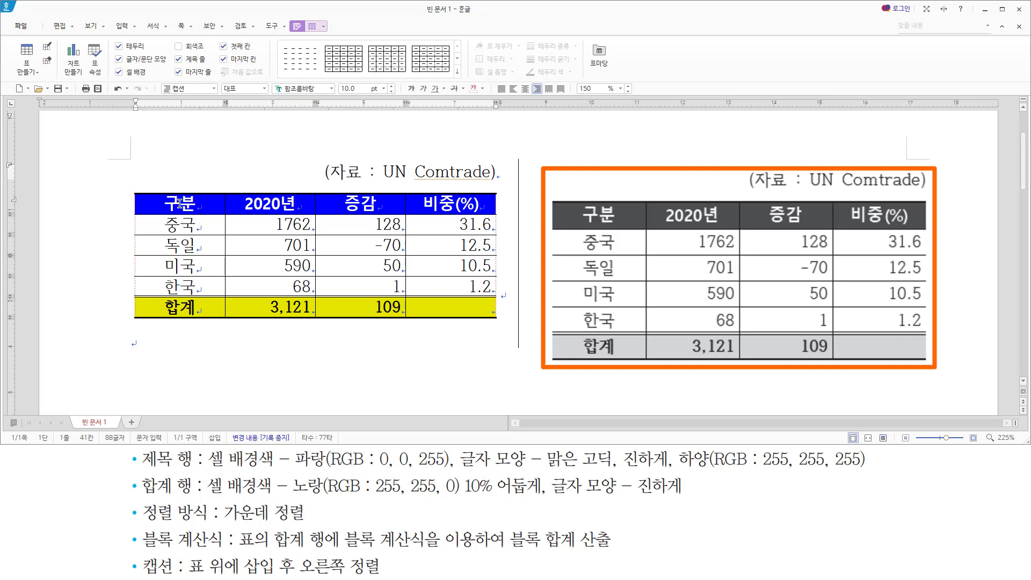
- Make all rows of the table taller and equal in height, and centre the paragraph that holds the table
mouse_move(172, 224)
left_mouse_down()
mouse_move(371, 246)
mouse_move(450, 307)
left_mouse_up()
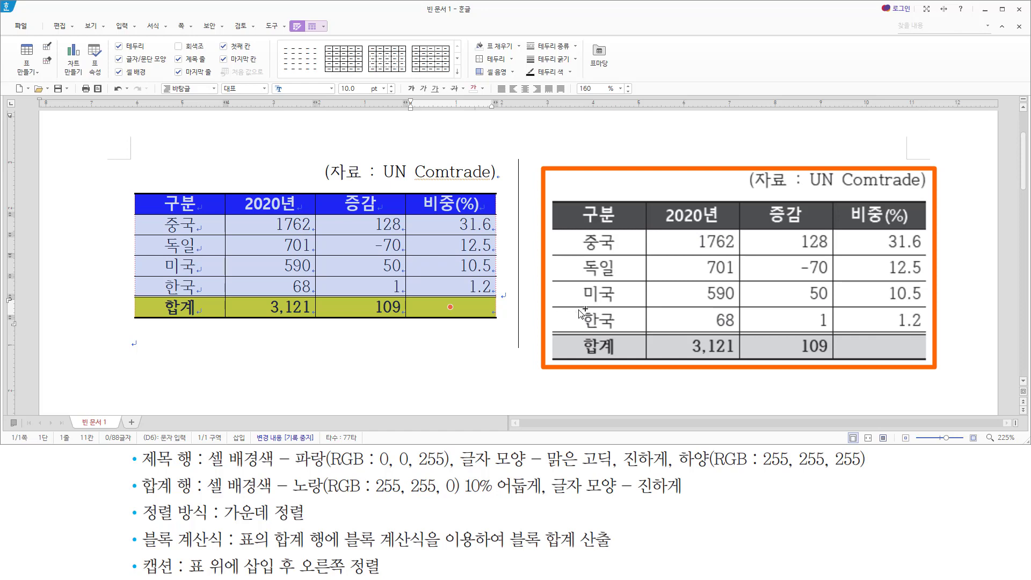
key("ctrl+Down")
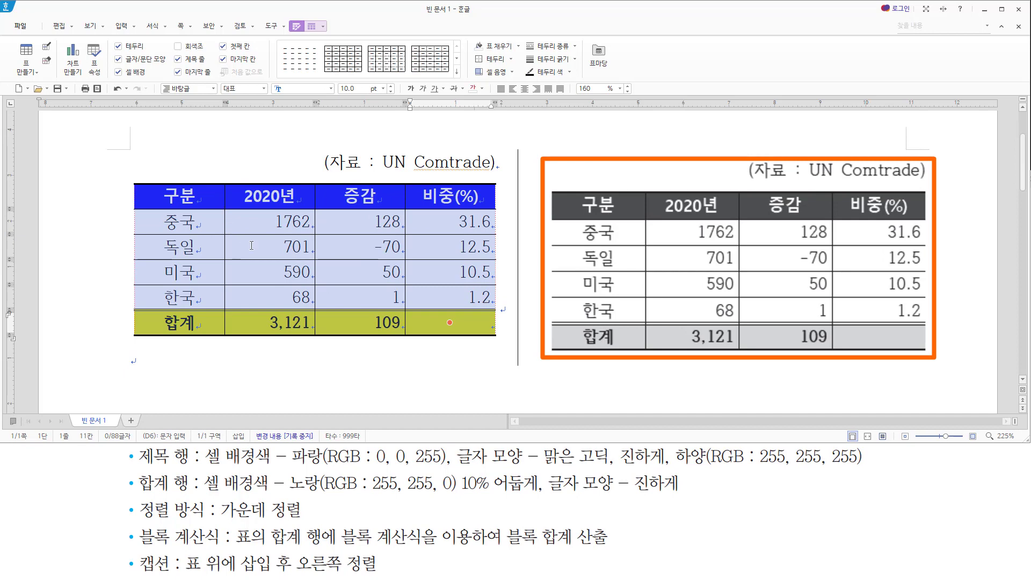
right_click(261, 222)
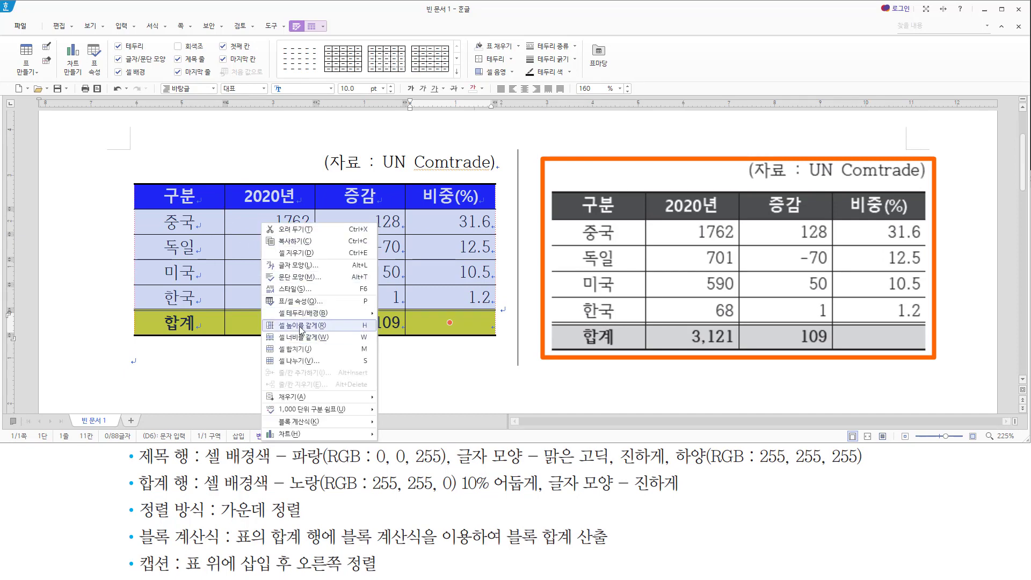
left_click(300, 326)
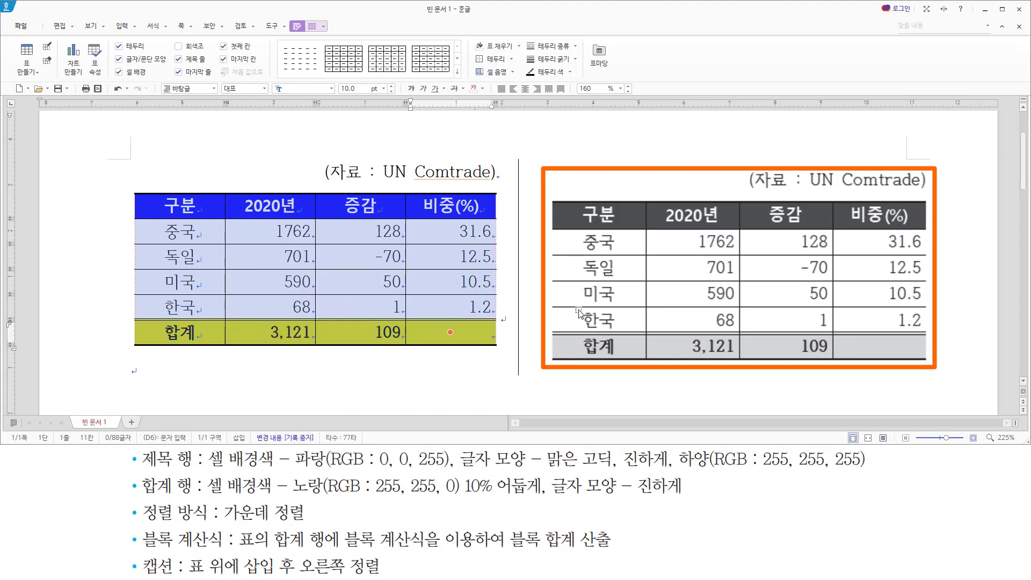
left_click(580, 313)
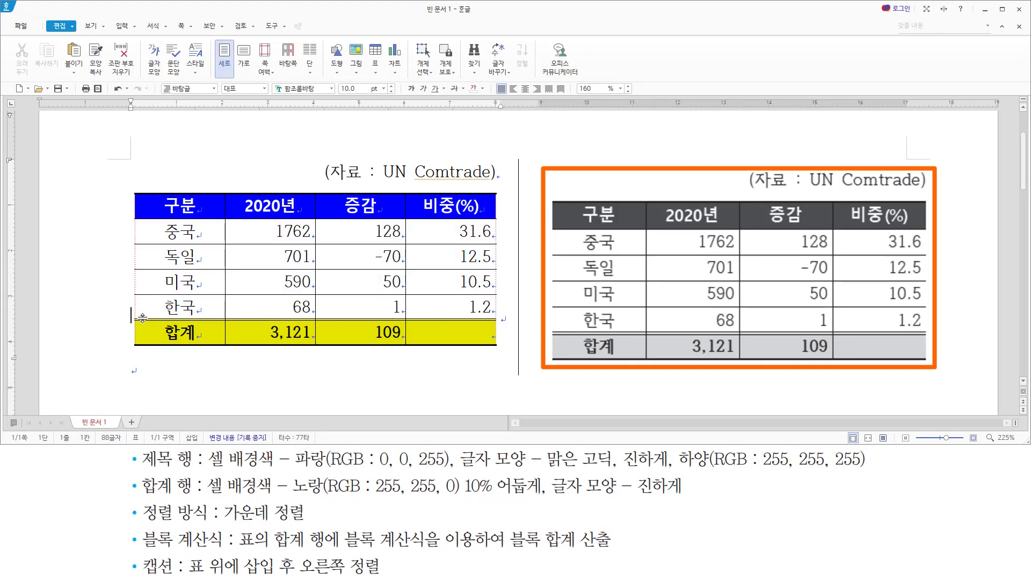
key("ctrl+shift+c")
- Save the document in the wp folder on drive C under the name 표작성(연습문제)-5
key("alt+s")
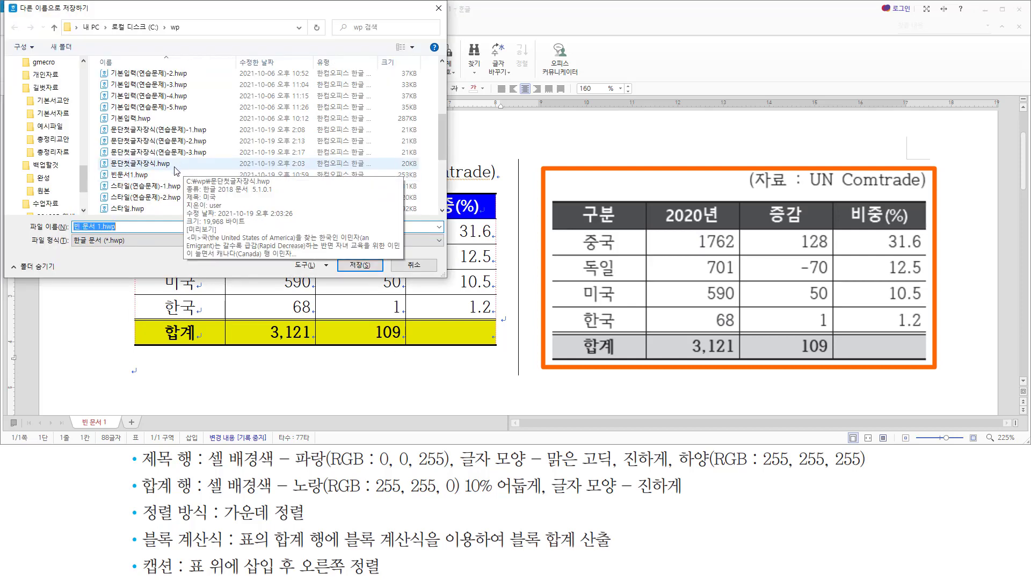
scroll(176, 163, "down", 4)
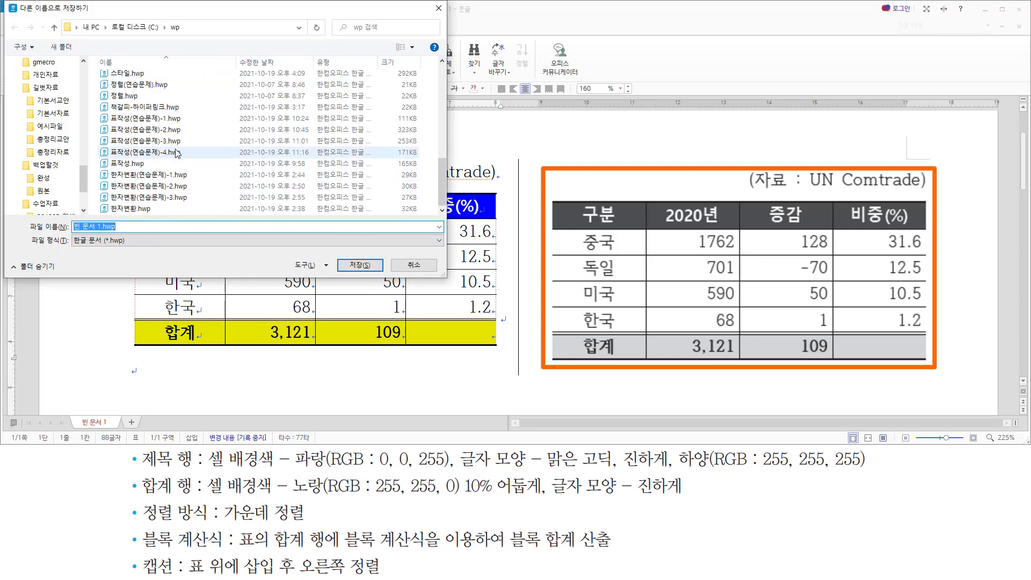
left_click(176, 153)
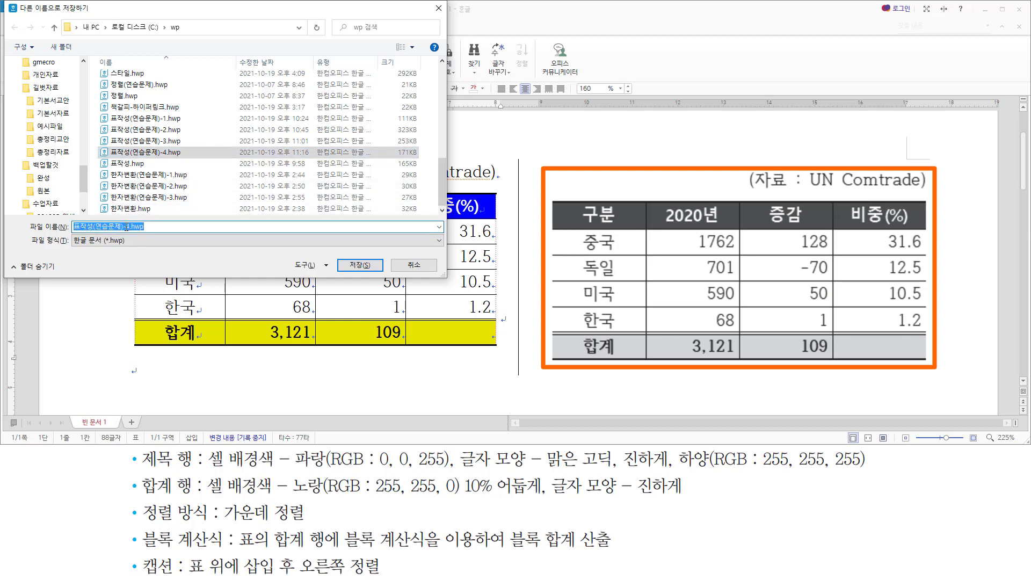
left_click_drag(127, 226, 228, 228)
type("5")
key("Return")
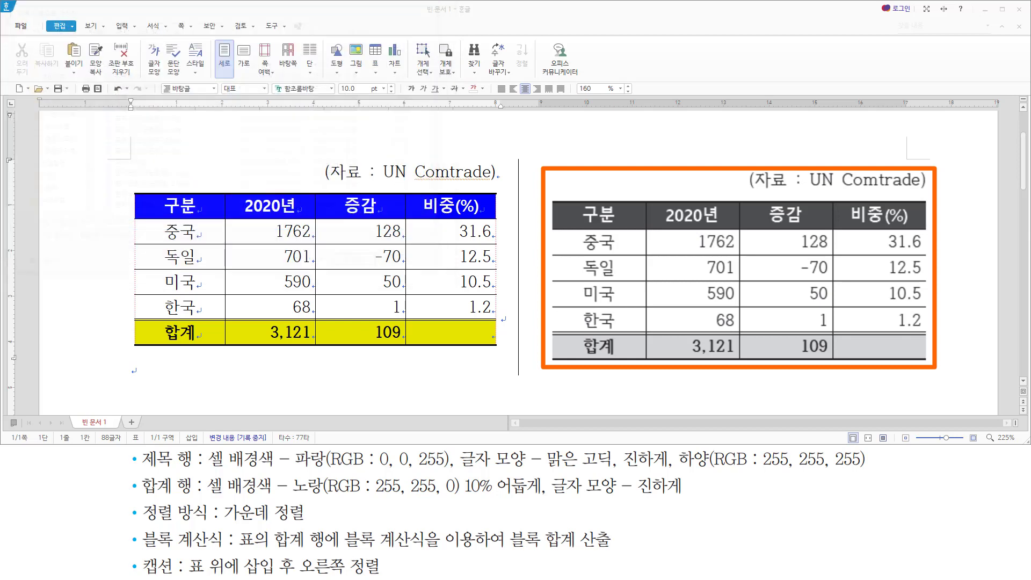